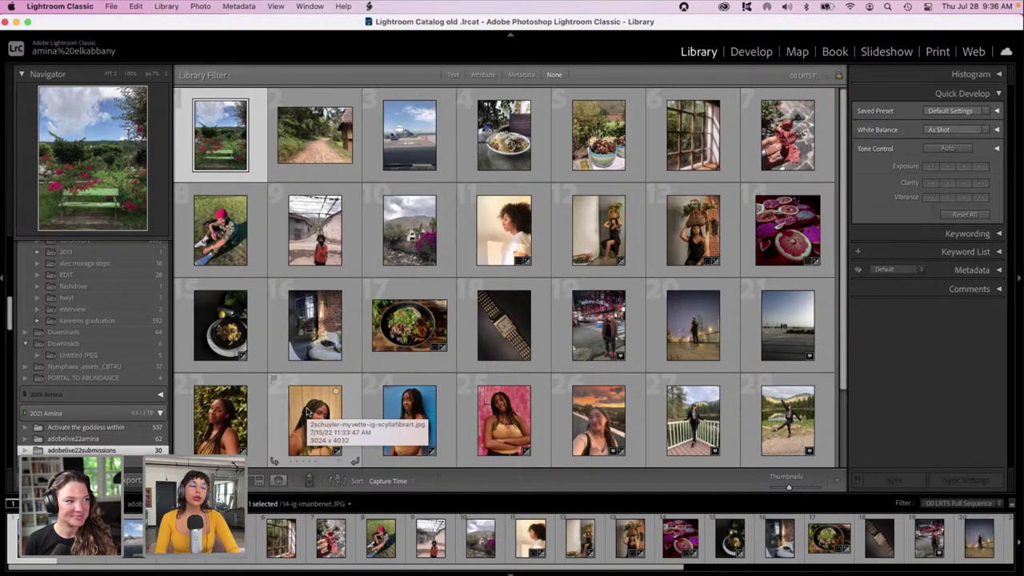
Open a grid photo in Loupe and browse the filmstrip to the sliced grapefruit and dragon fruit photo.
scroll(307, 412, down, 3)
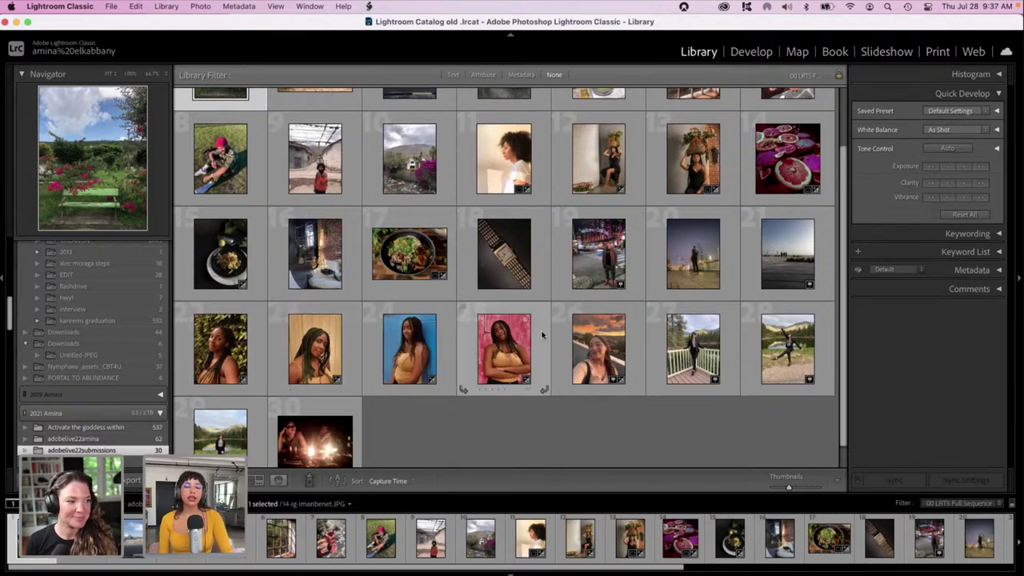
double_click(581, 346)
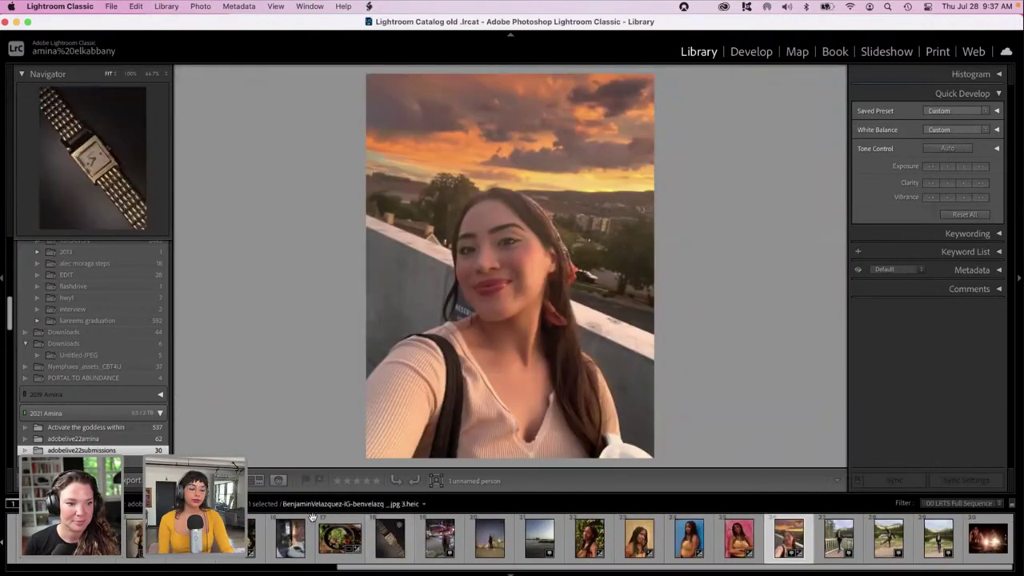
click(330, 541)
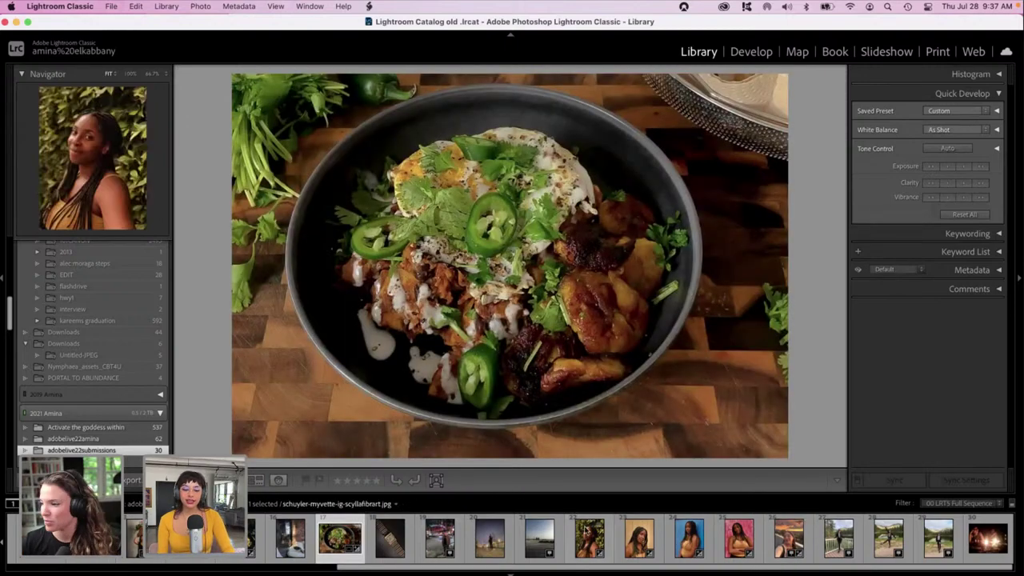
click(589, 538)
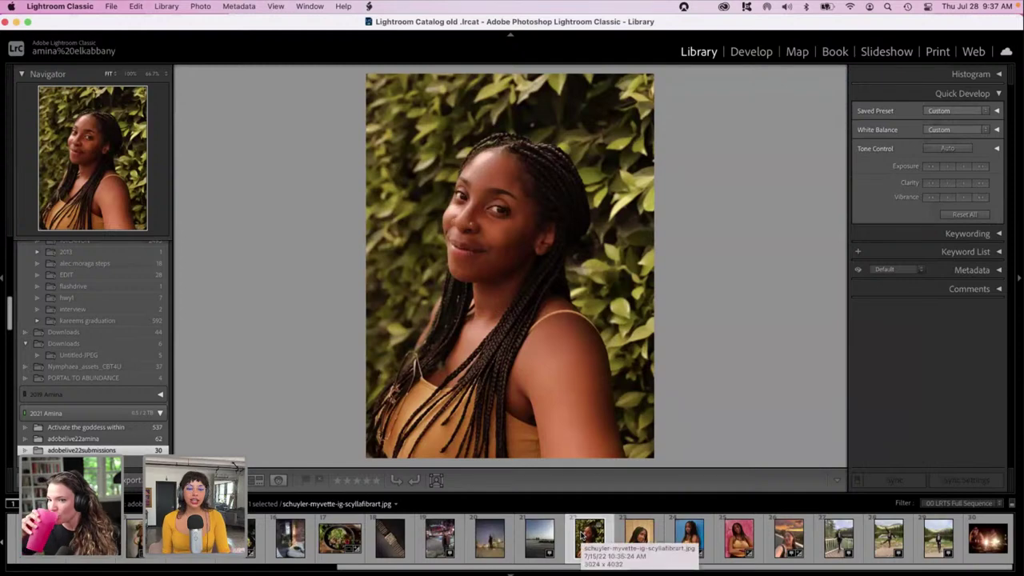
scroll(322, 538, left, 1)
scroll(322, 538, left, 2)
click(306, 540)
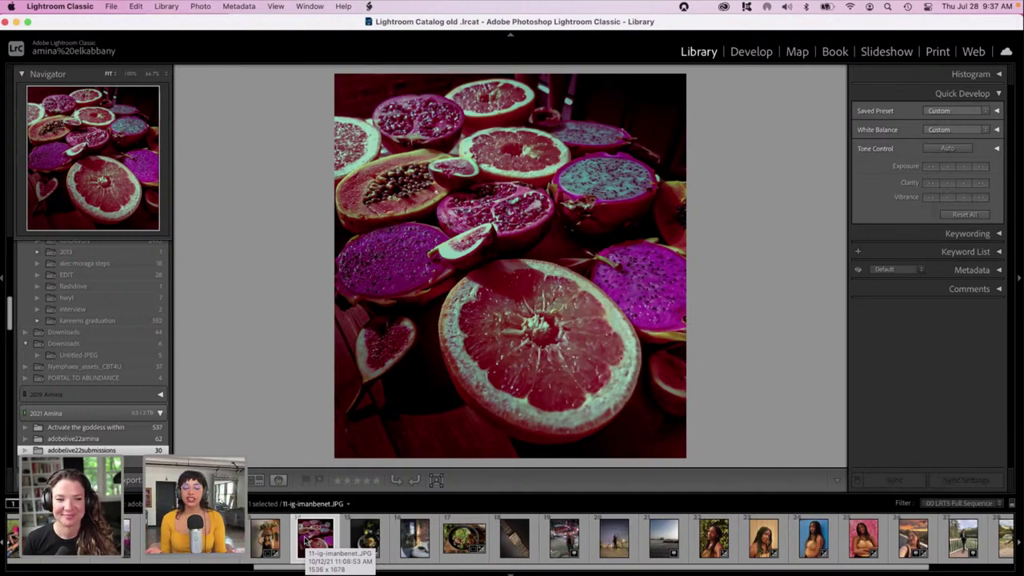
click(313, 504)
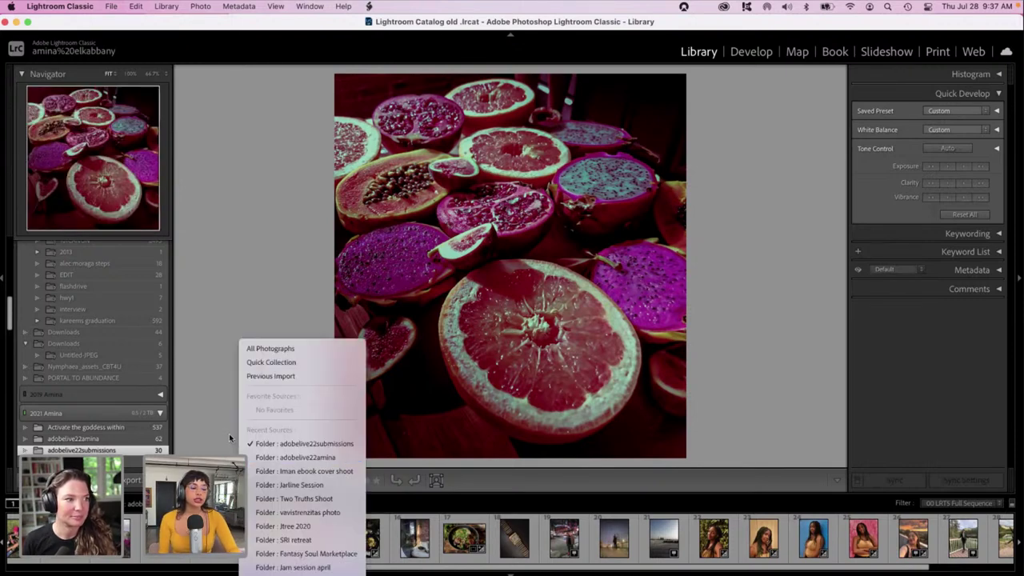
Switch the filmstrip source to the adobelive22amina folder.
click(229, 436)
click(108, 439)
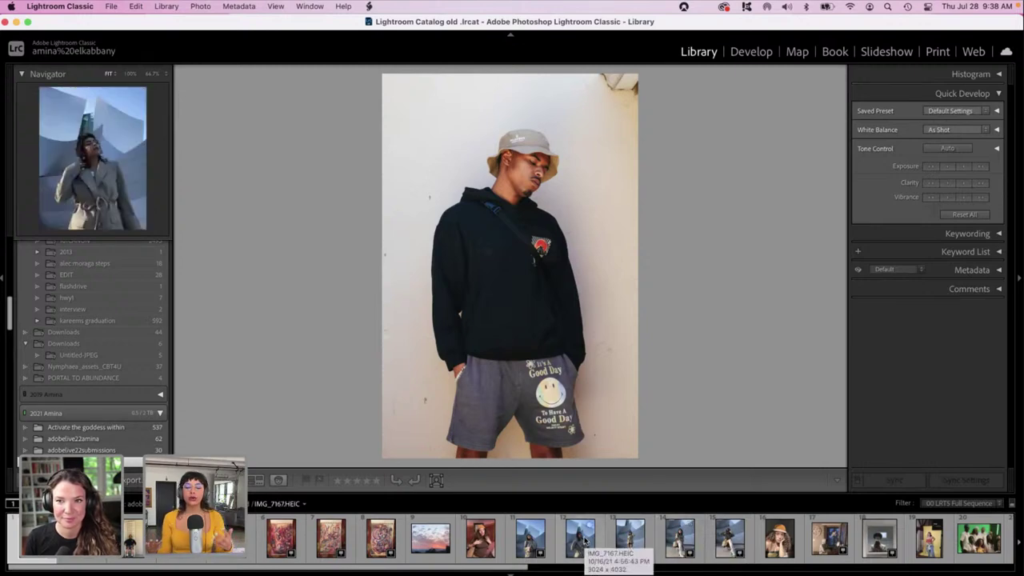
Pick IMG_7167 from the filmstrip and bring it into the Develop module.
click(541, 545)
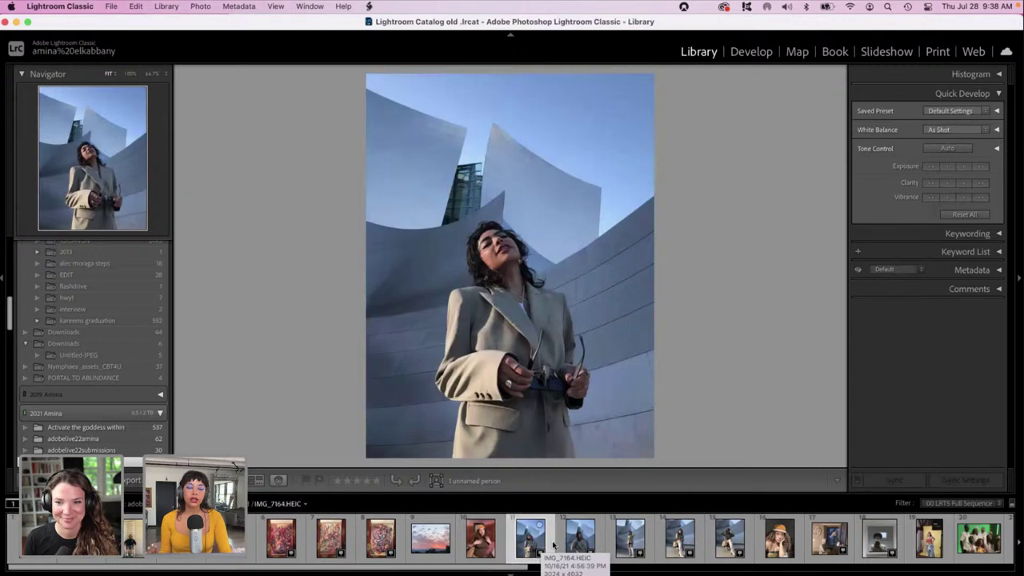
click(569, 544)
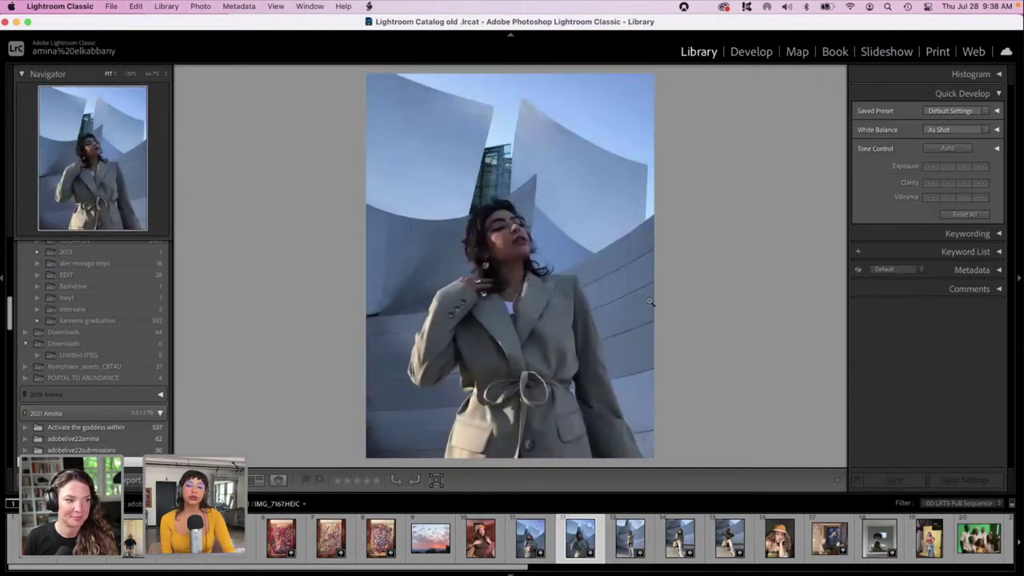
click(752, 52)
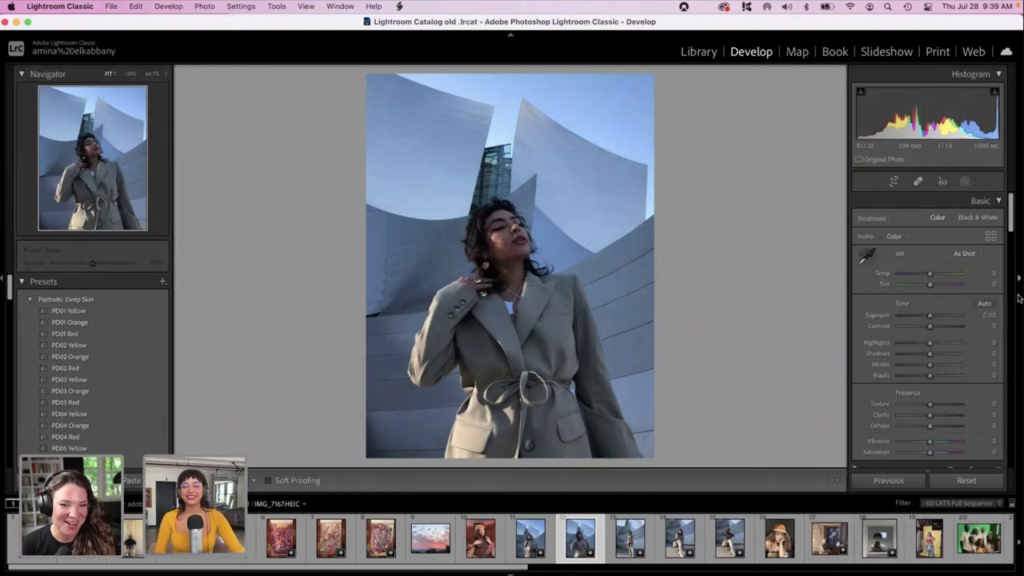
Try several Exposure values, reset it, then settle Exposure at +1.11.
drag(1012, 226, 1012, 234)
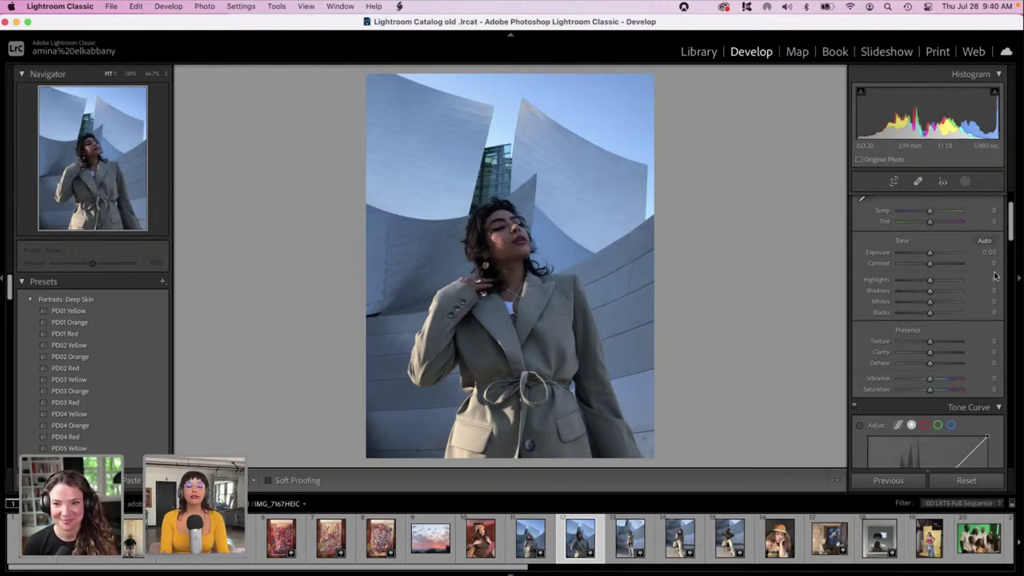
click(920, 252)
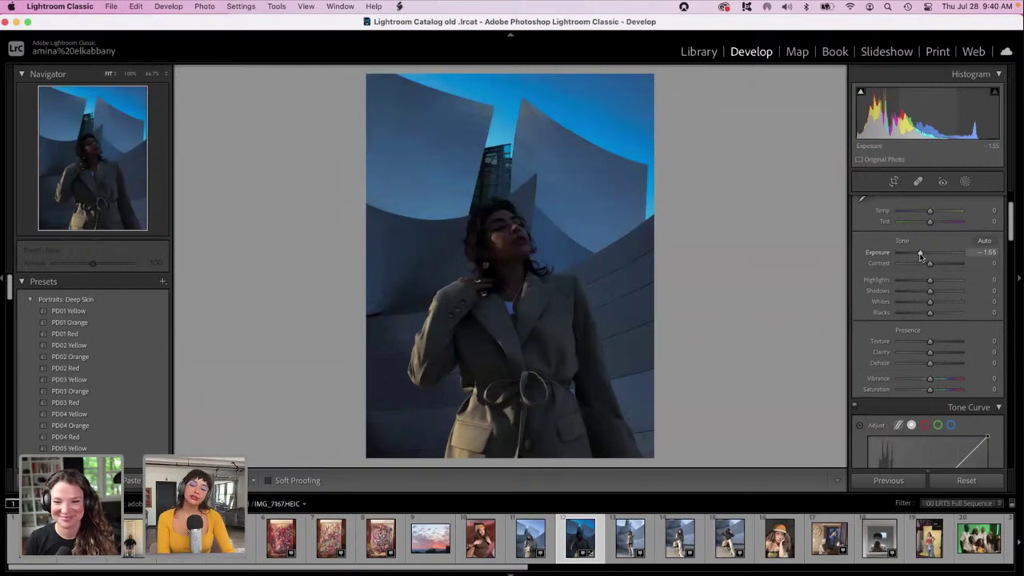
drag(920, 255, 929, 253)
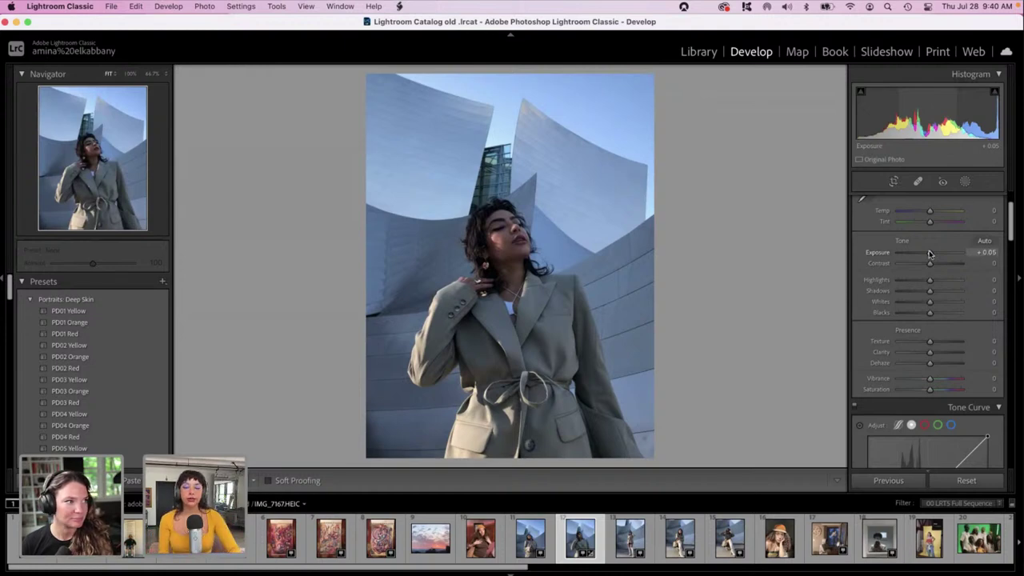
drag(929, 254, 937, 254)
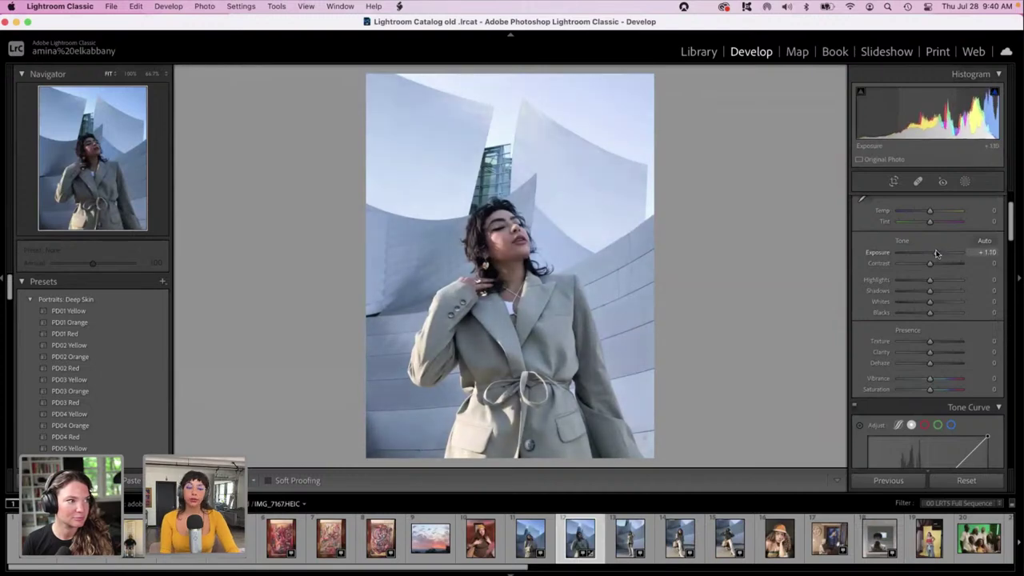
double_click(937, 253)
click(938, 253)
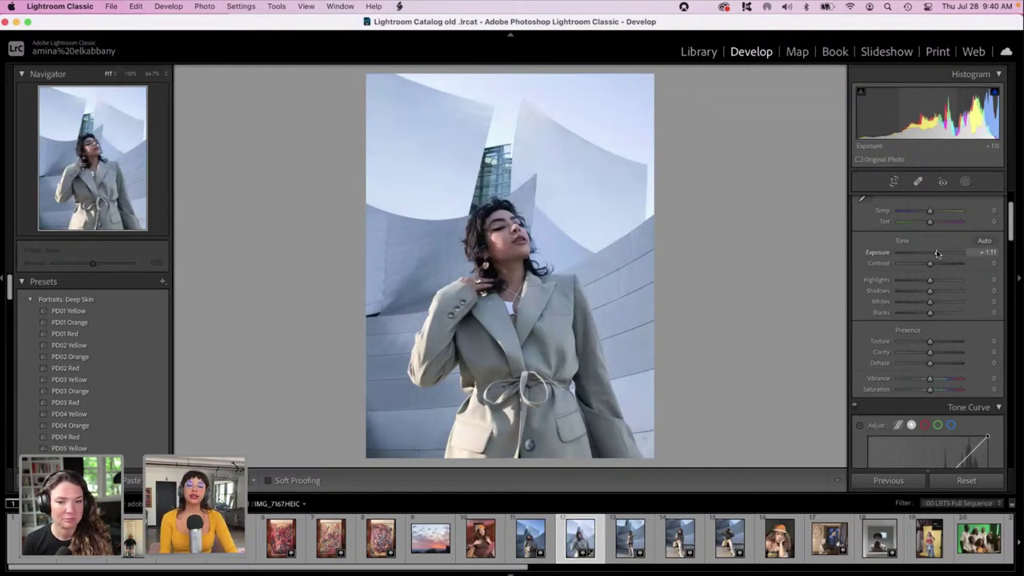
scroll(1000, 256, down, 10)
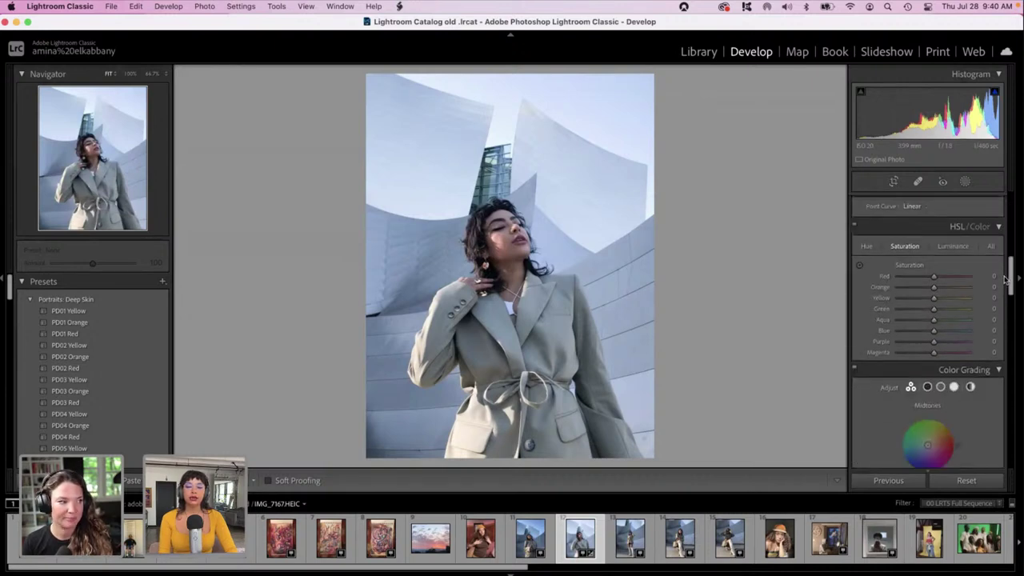
Tint highlights cyan-green, shadows cyan and midtones warm gold (hue 47, saturation 75) in Color Grading.
scroll(1007, 279, up, 1)
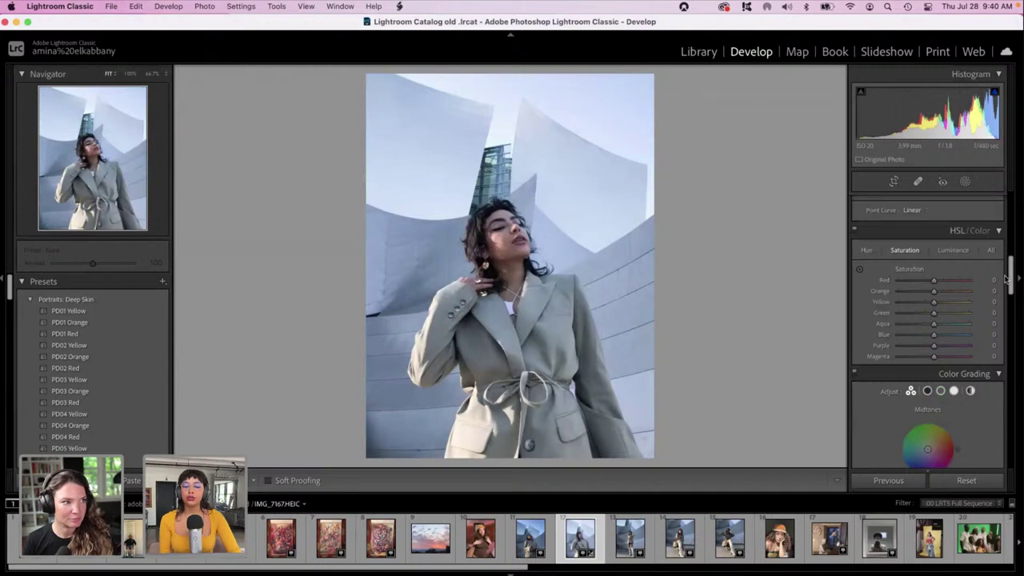
drag(1011, 276, 1021, 425)
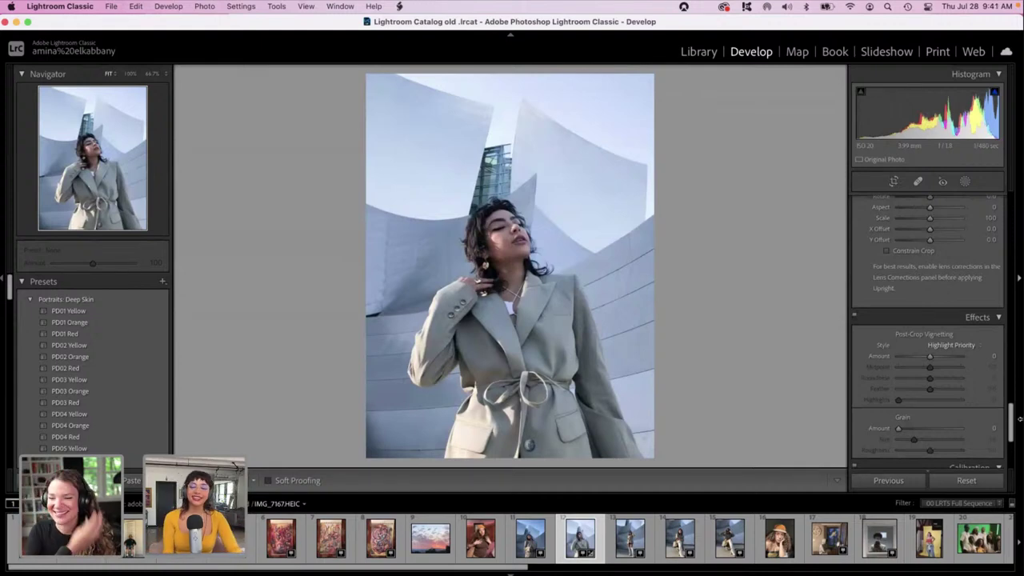
drag(1019, 418, 996, 304)
mouse_move(964, 367)
mouse_down()
mouse_move(954, 358)
mouse_move(952, 379)
mouse_up()
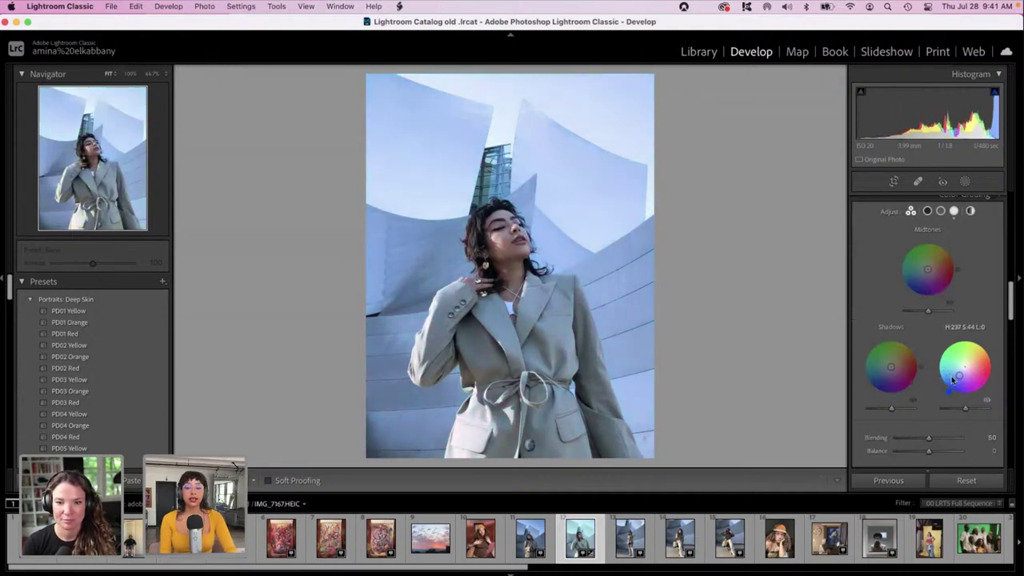
mouse_move(891, 366)
mouse_down()
mouse_move(888, 382)
mouse_move(874, 373)
mouse_move(880, 383)
mouse_move(904, 365)
mouse_up()
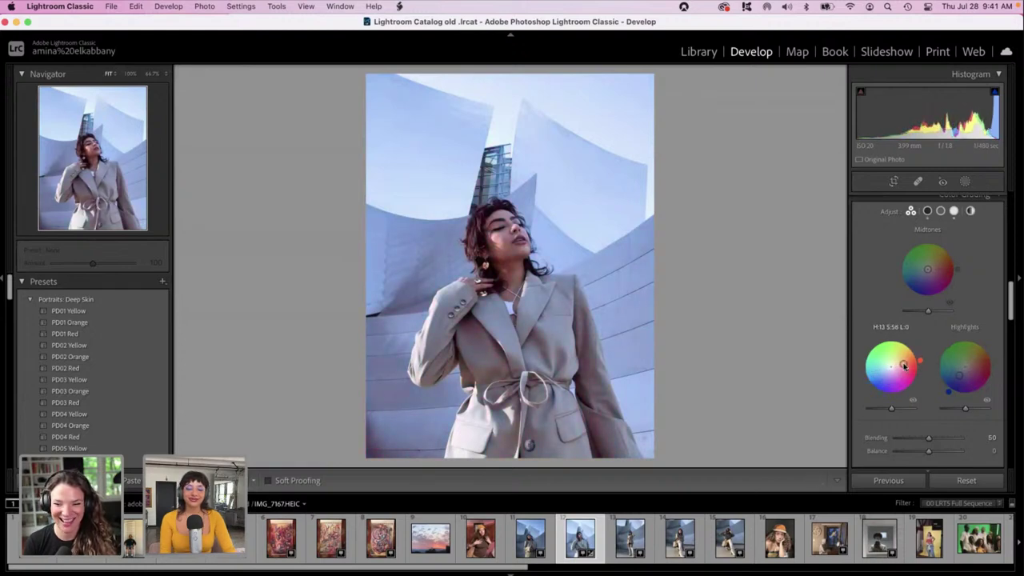
mouse_move(928, 269)
mouse_down()
mouse_move(925, 258)
mouse_move(912, 268)
mouse_move(921, 260)
mouse_move(940, 276)
mouse_up()
scroll(886, 262, up, 2)
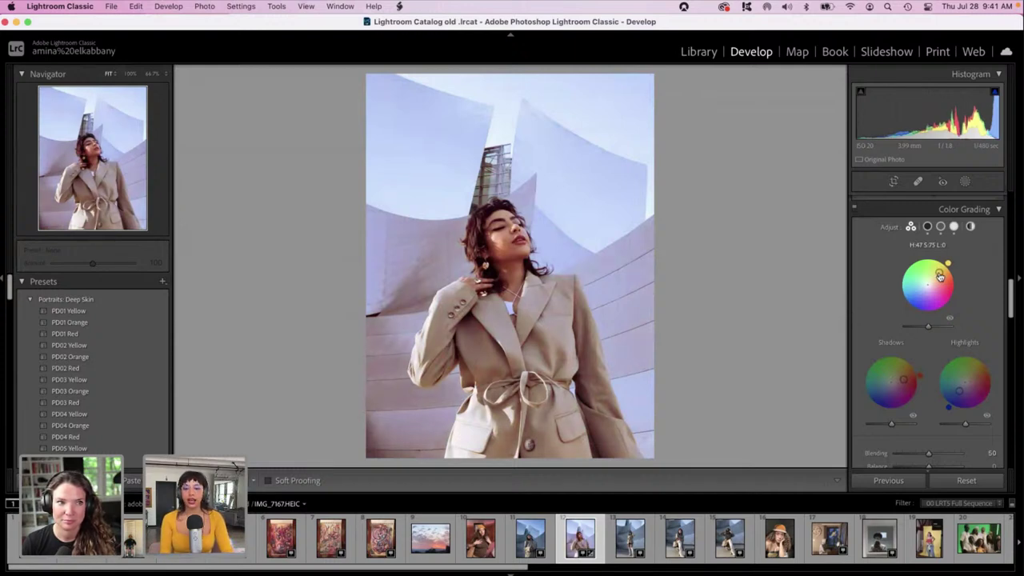
scroll(890, 274, up, 1)
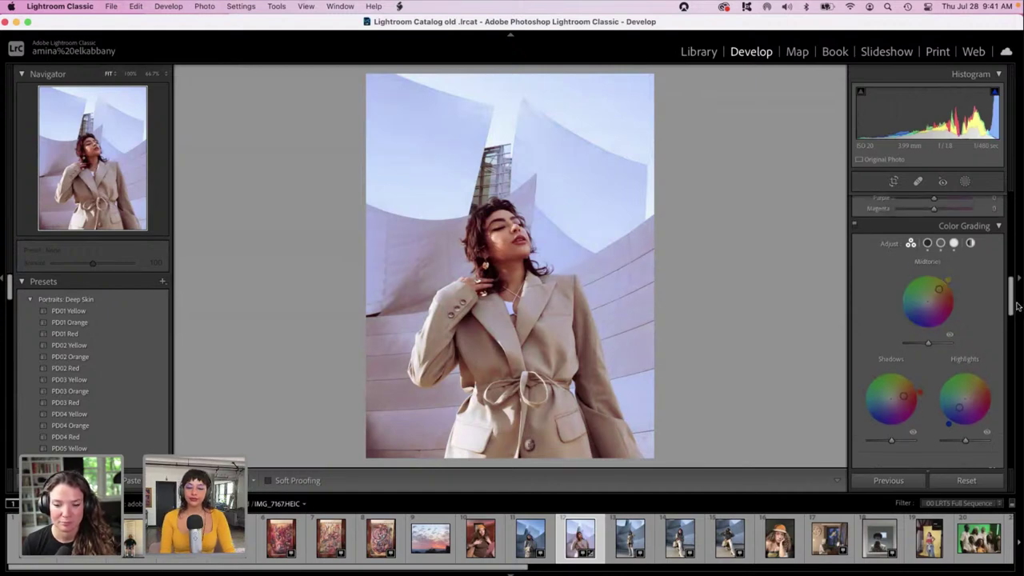
Set white balance to Temp +42, Tint +38 and pull Highlights down to -74.
drag(1012, 311, 1014, 220)
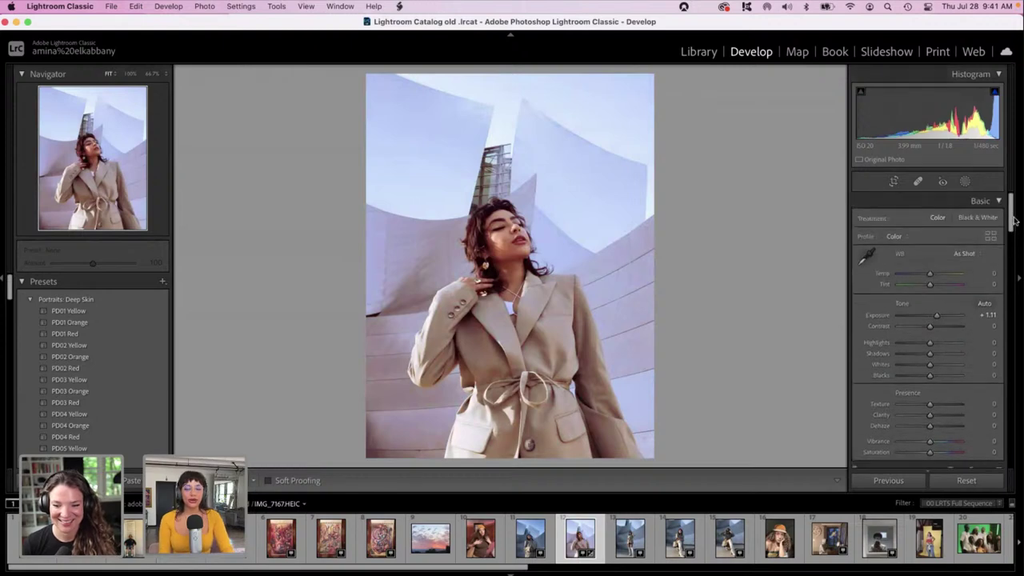
click(941, 273)
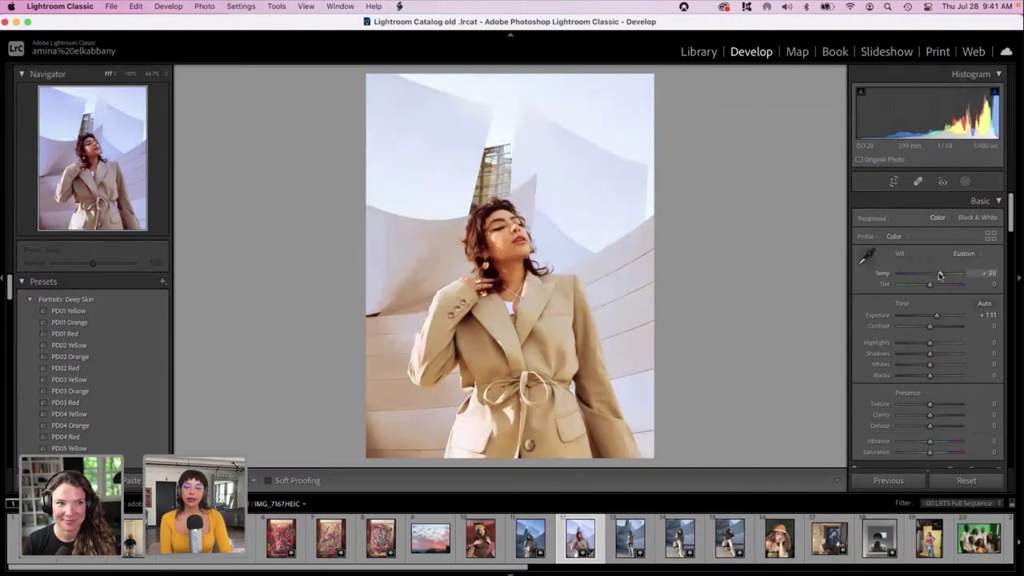
mouse_move(938, 275)
mouse_down()
mouse_move(927, 275)
mouse_move(944, 275)
mouse_move(936, 286)
mouse_move(945, 289)
mouse_up()
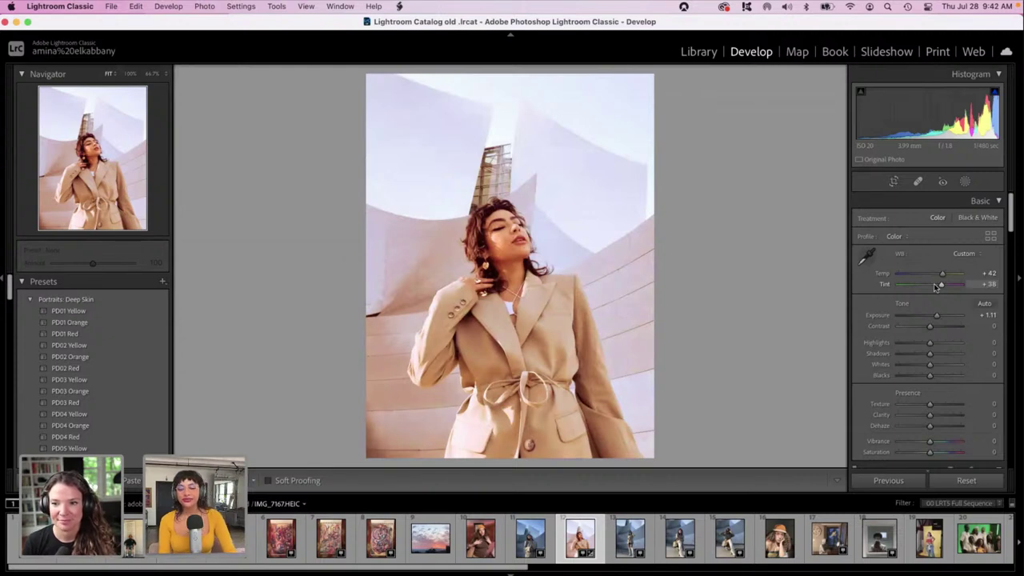
drag(911, 346, 906, 346)
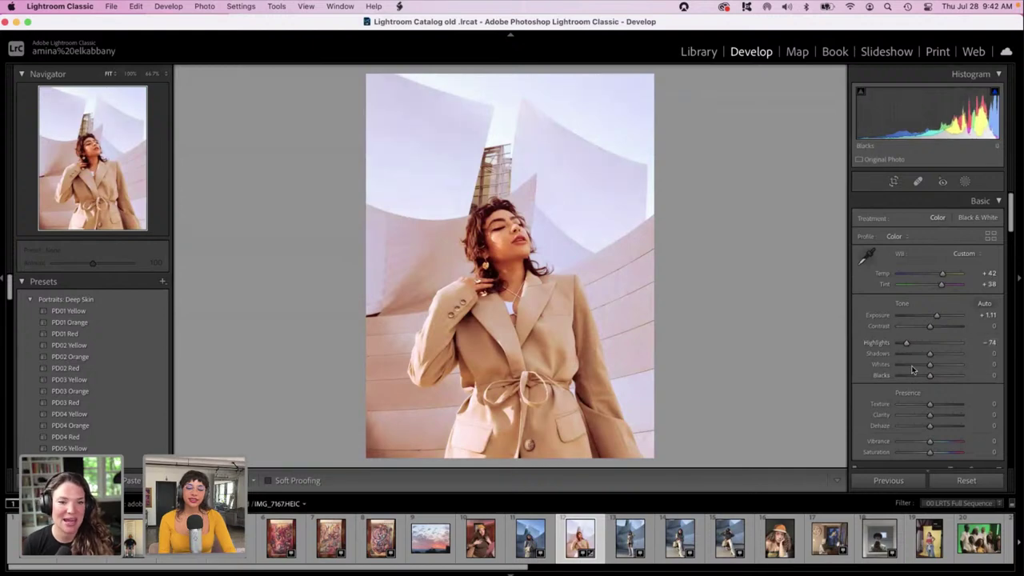
Drop Whites to -100, lift Blacks to +77 and set Contrast to +6.
click(912, 365)
drag(913, 368, 882, 372)
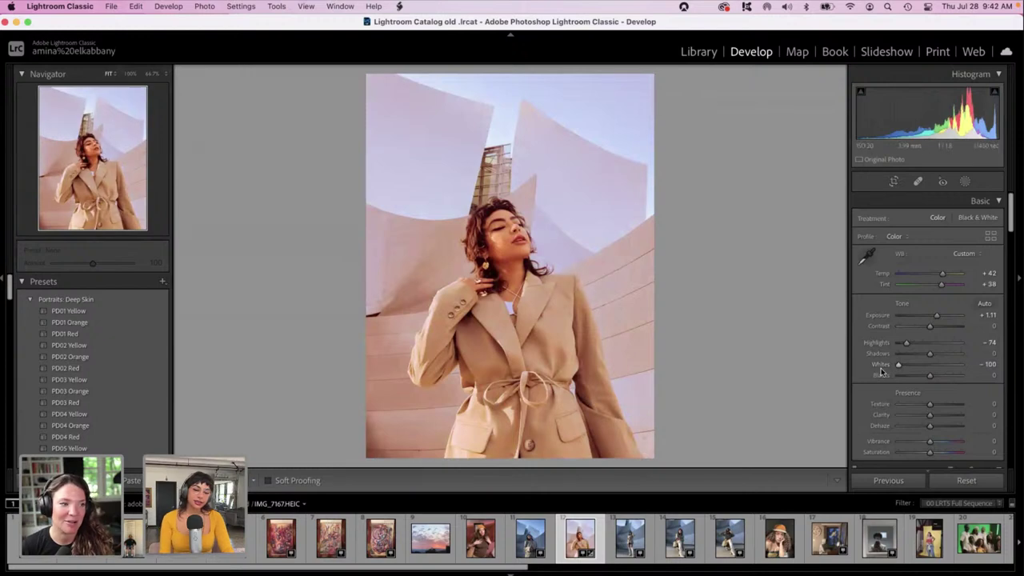
click(543, 279)
click(543, 279)
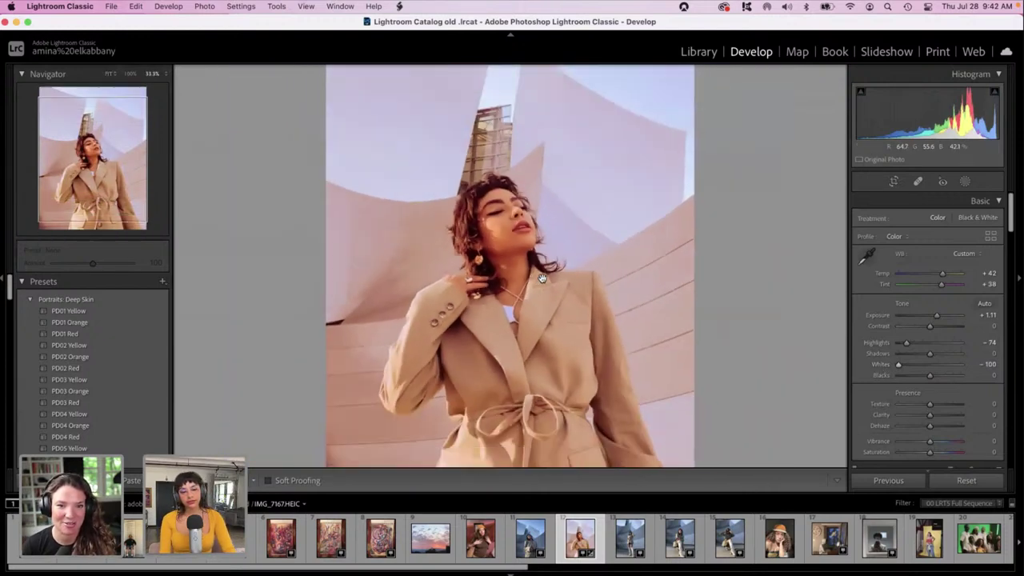
click(919, 378)
drag(920, 380, 954, 378)
mouse_move(929, 326)
mouse_down()
mouse_move(914, 328)
mouse_move(932, 330)
mouse_move(932, 318)
mouse_up()
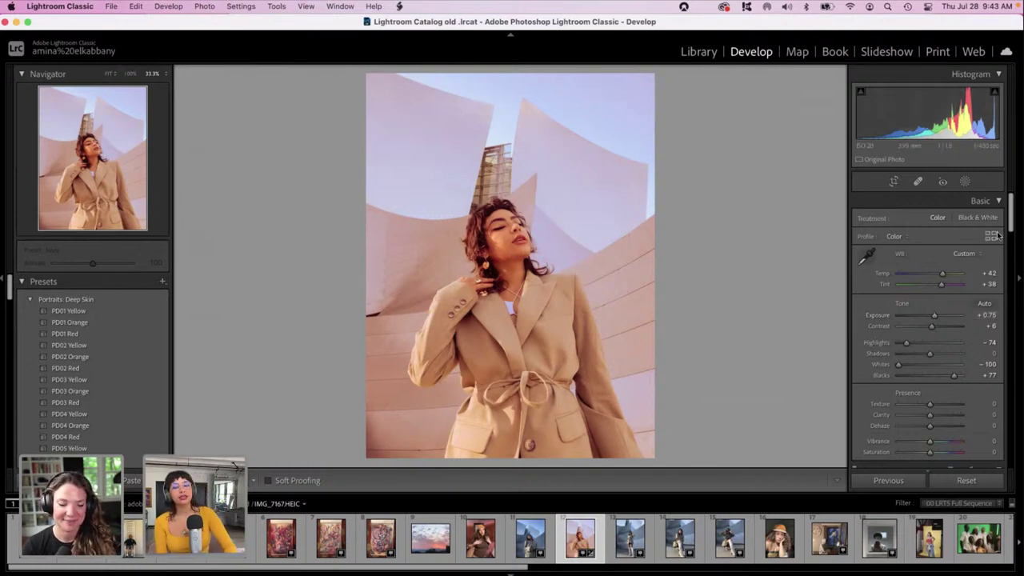
drag(1013, 223, 1013, 391)
Set Luminance noise reduction to 56, checking the face at 100% before returning to Fit.
scroll(960, 336, up, 10)
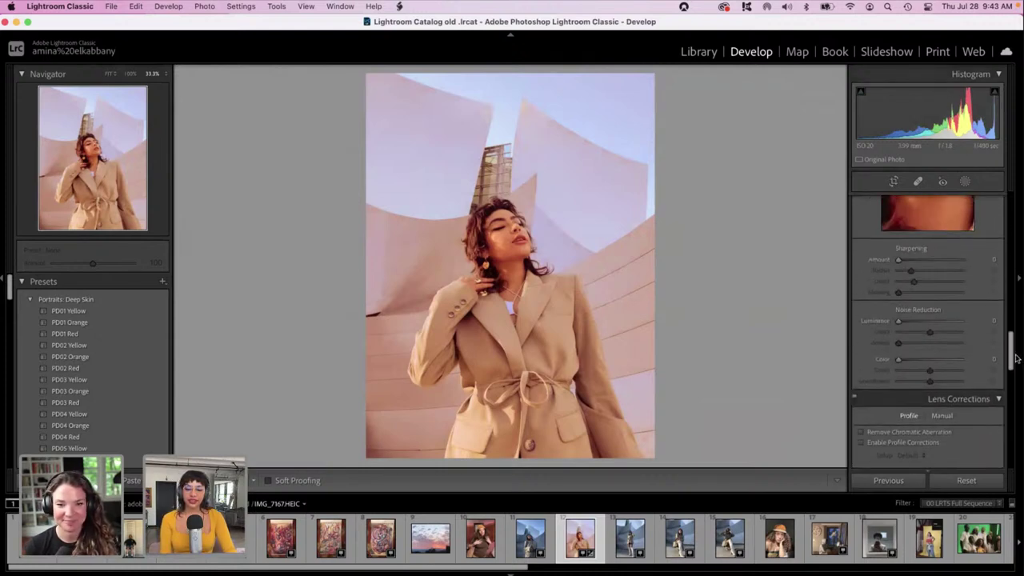
click(932, 322)
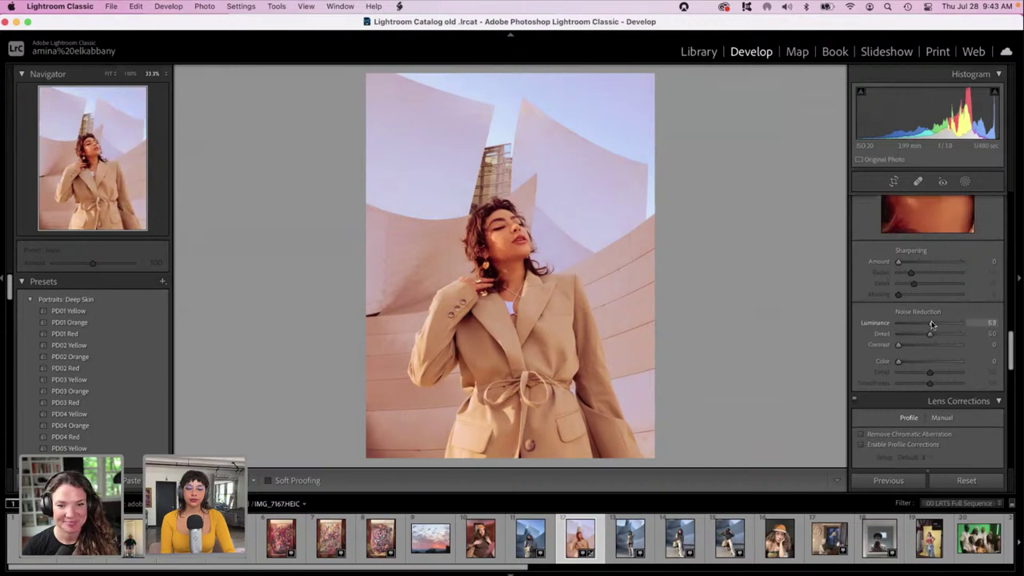
drag(931, 322, 933, 322)
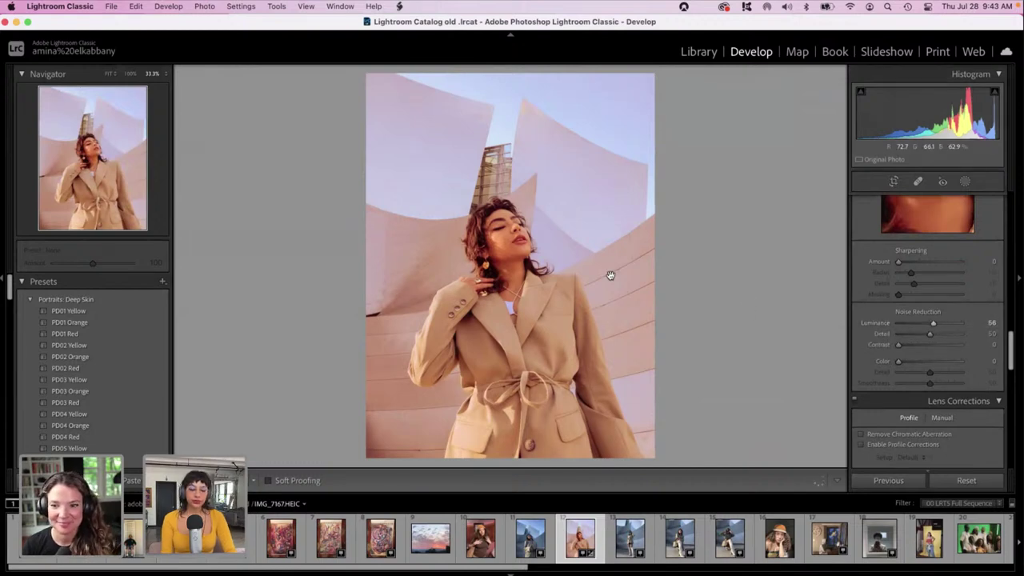
click(579, 244)
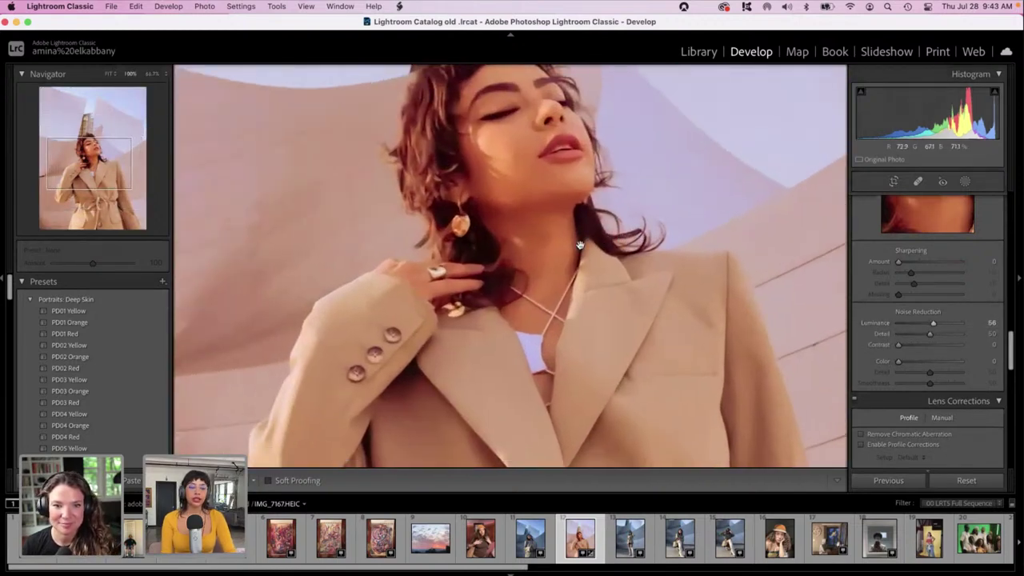
scroll(580, 244, down, 10)
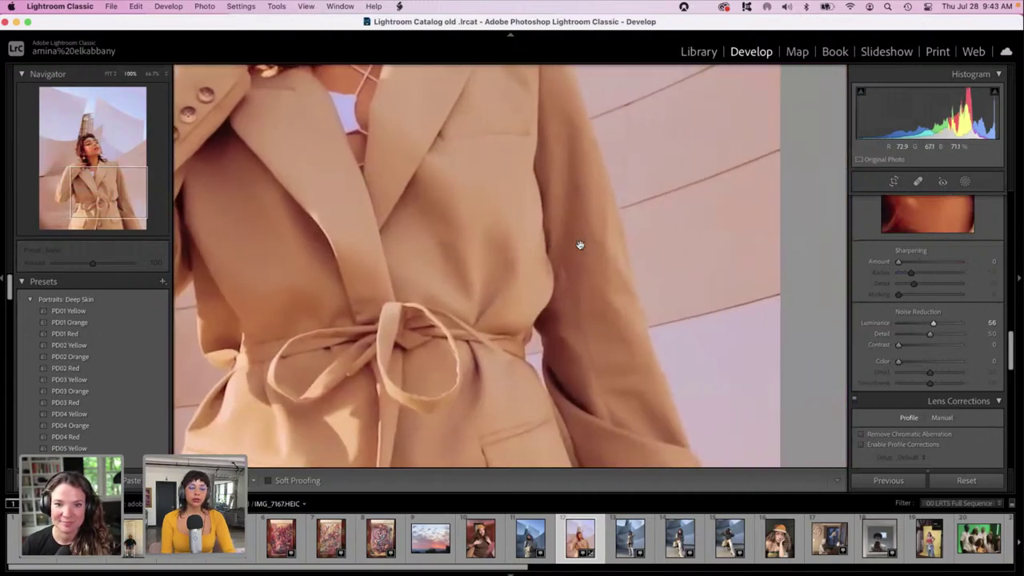
click(580, 245)
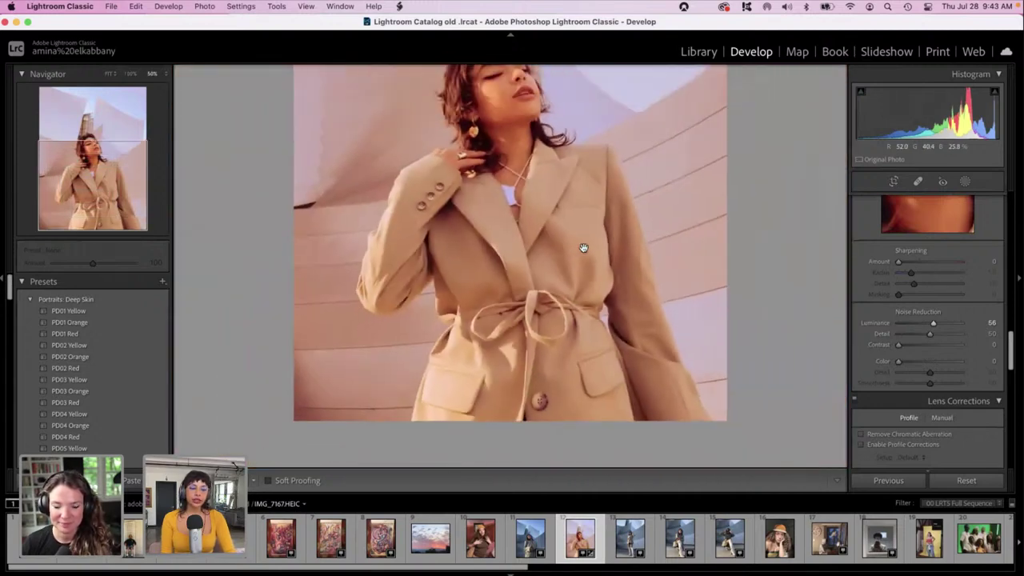
click(595, 271)
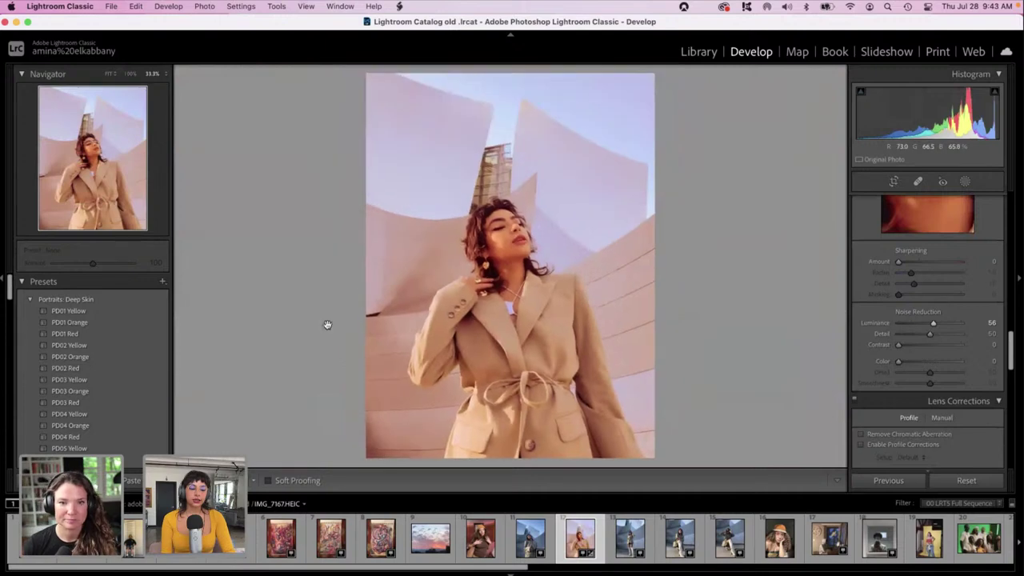
click(249, 478)
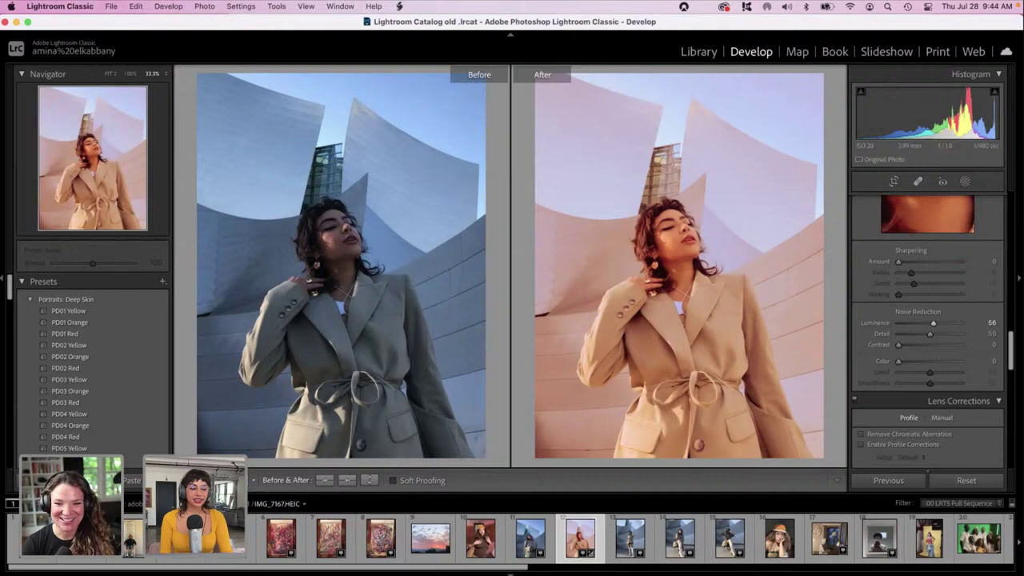
key(y)
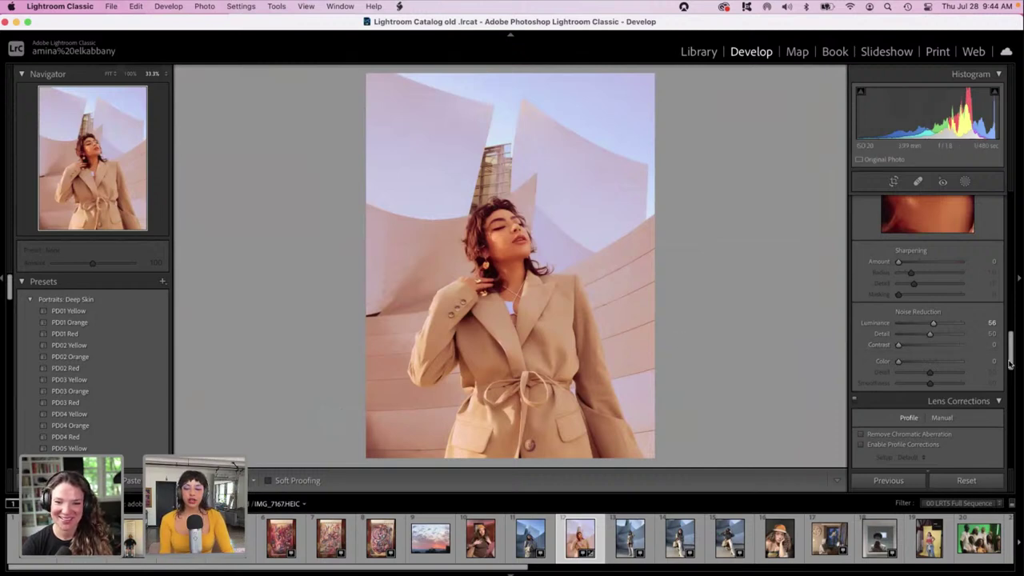
scroll(1011, 354, down, 10)
Fine-tune the portrait's Shadows to +4, with Blacks brought down to +27.
scroll(956, 248, up, 15)
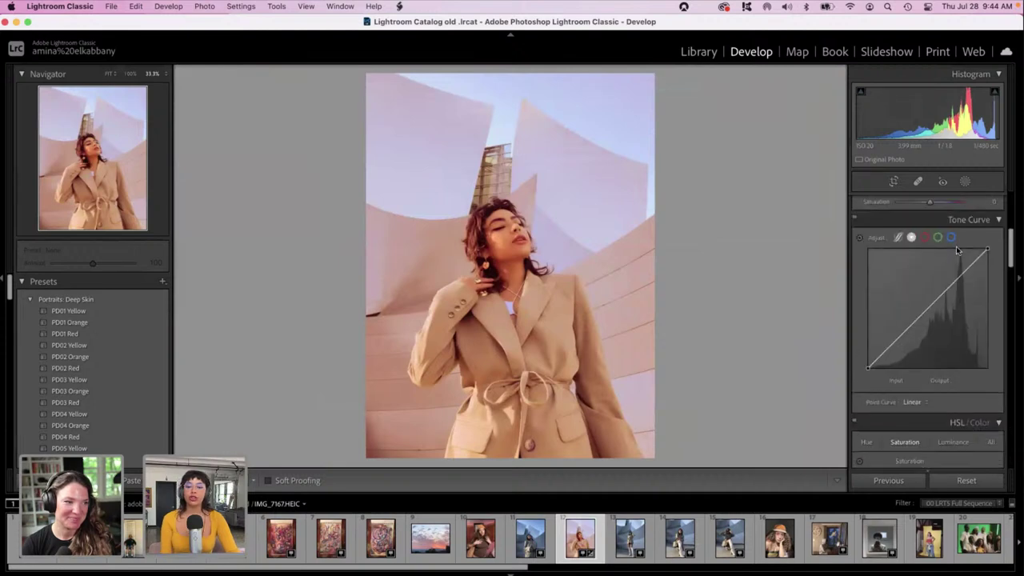
scroll(957, 248, up, 5)
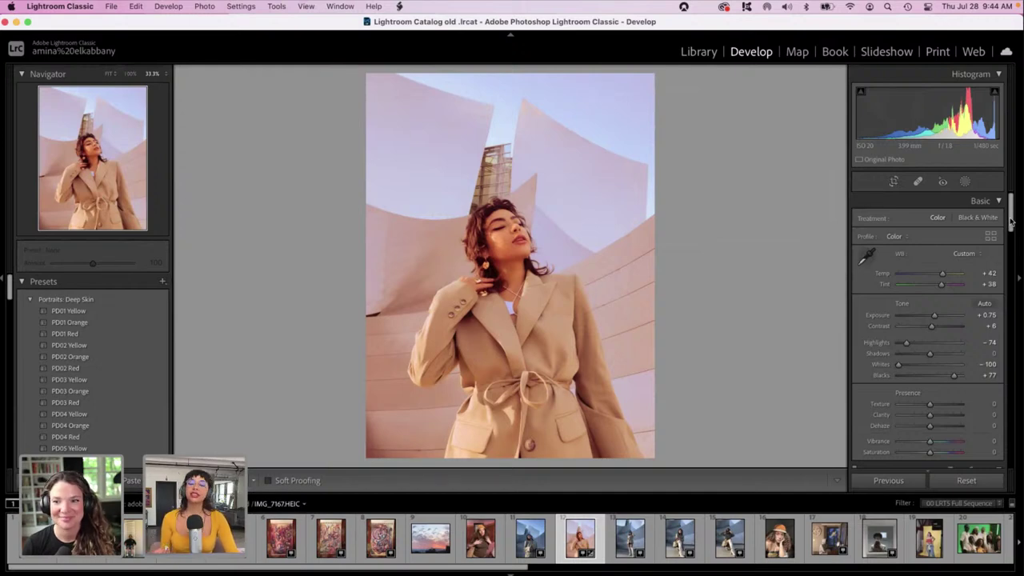
scroll(1009, 224, down, 2)
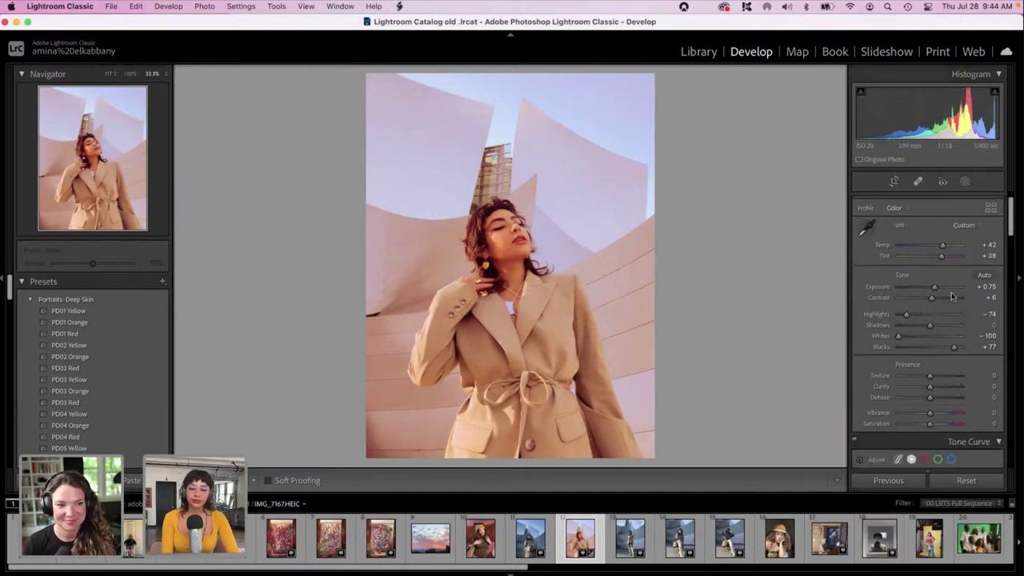
click(916, 324)
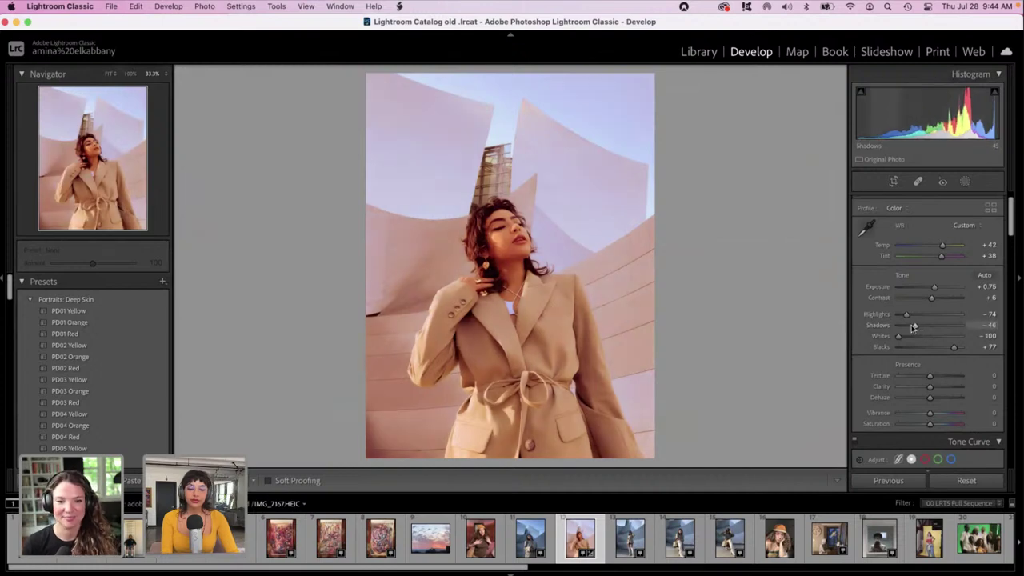
drag(917, 328, 938, 347)
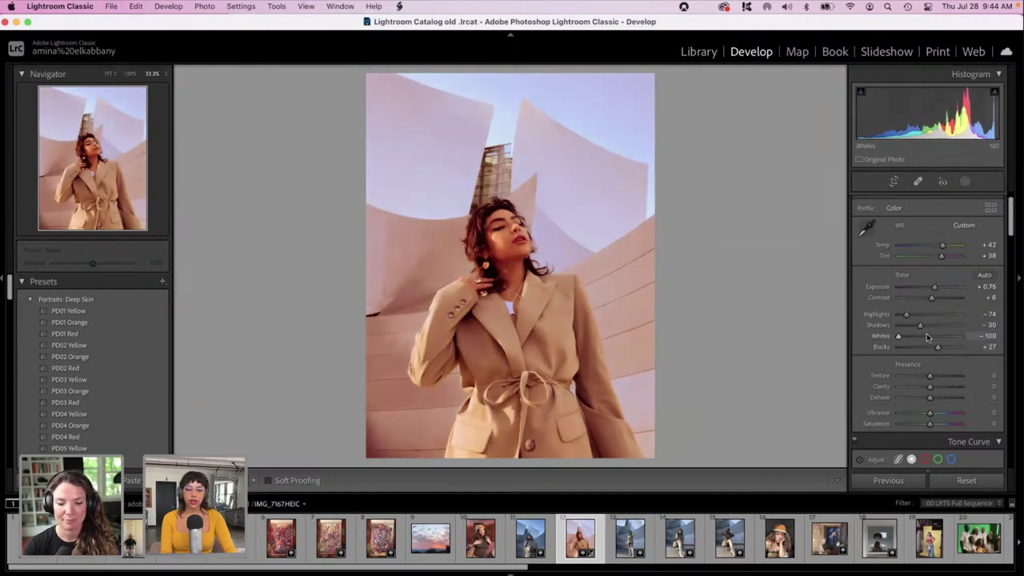
click(931, 326)
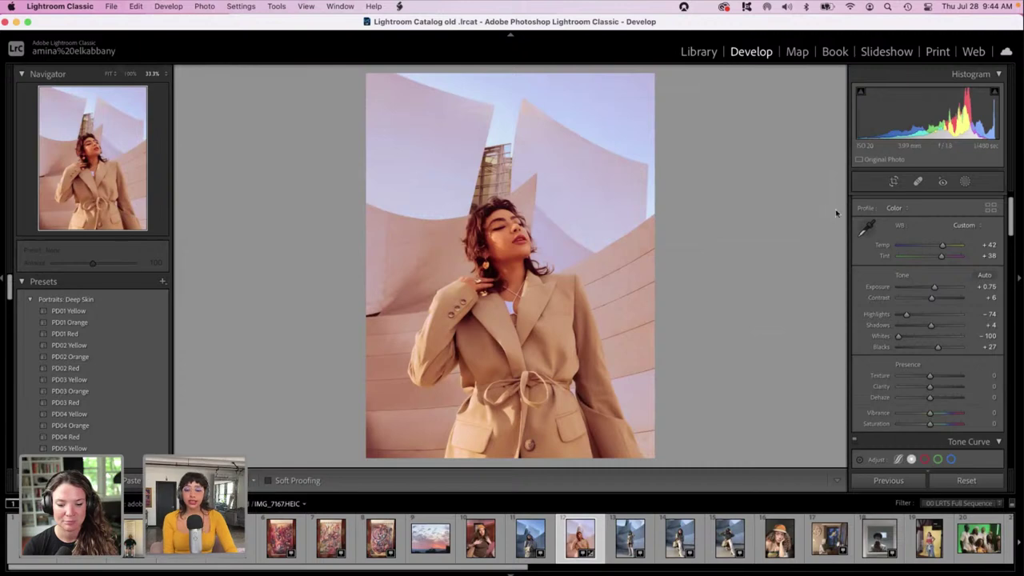
Crop the bottom off the portrait to a 1:1 square, then set Green Primary Hue to -29.
click(893, 182)
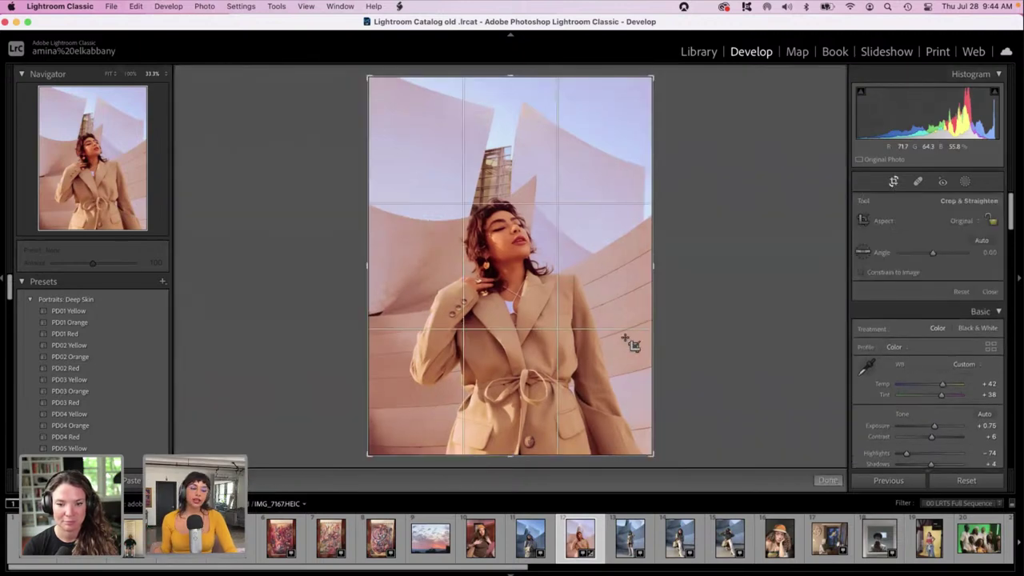
drag(508, 457, 511, 412)
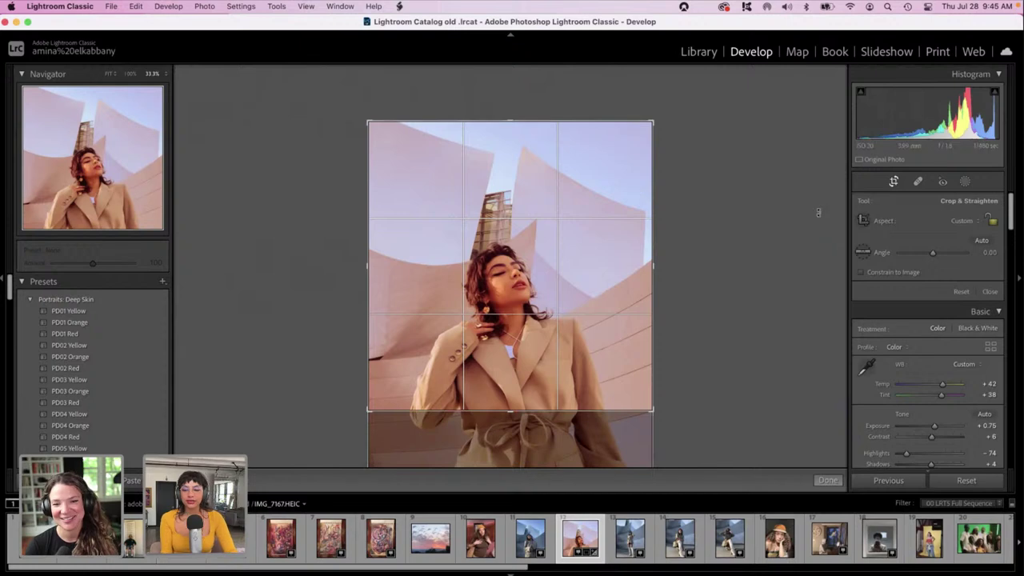
drag(1013, 224, 1021, 483)
key(Return)
mouse_move(929, 406)
mouse_down()
mouse_move(902, 409)
mouse_move(813, 379)
mouse_move(944, 403)
mouse_move(921, 411)
mouse_up()
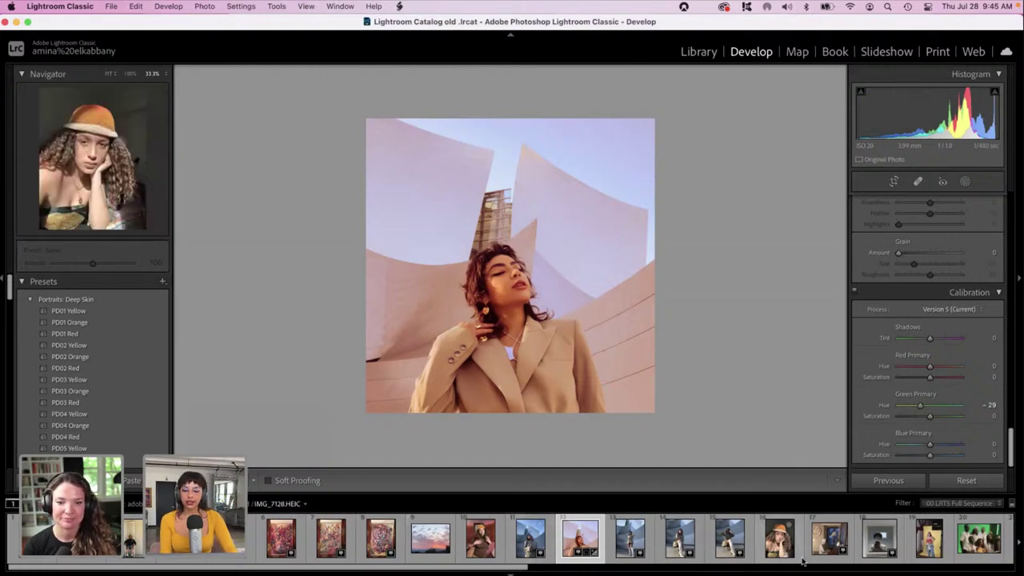
Zoom in on the yellow-backdrop portrait, then open the green-screen group photo IMG_6770.HEIC.
scroll(802, 552, right, 5)
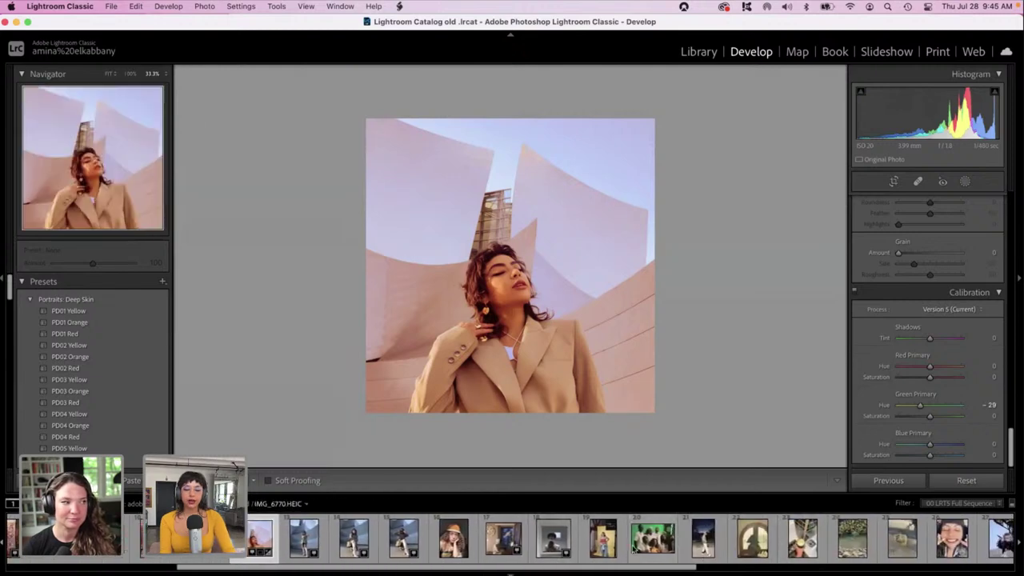
click(610, 551)
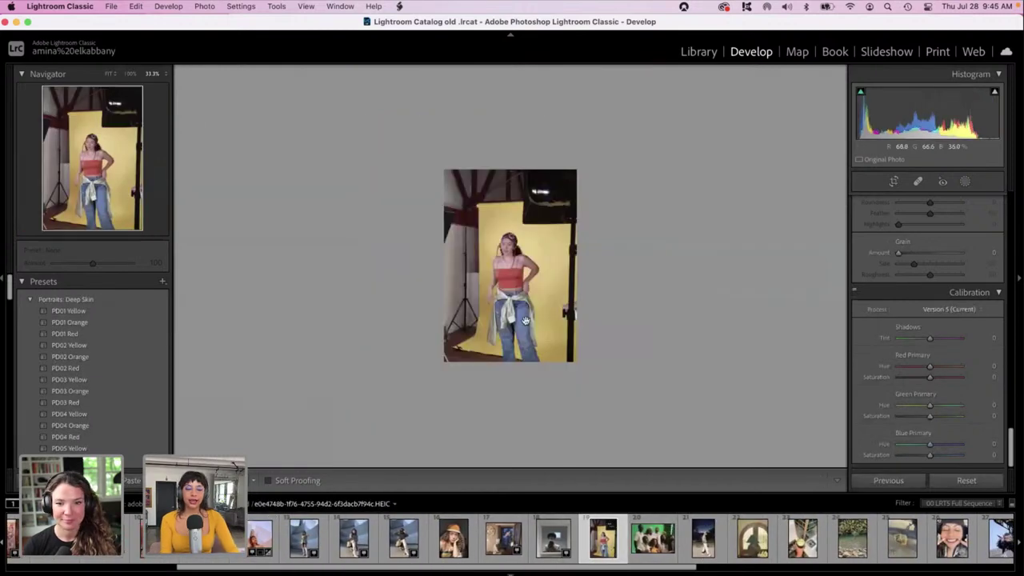
click(497, 295)
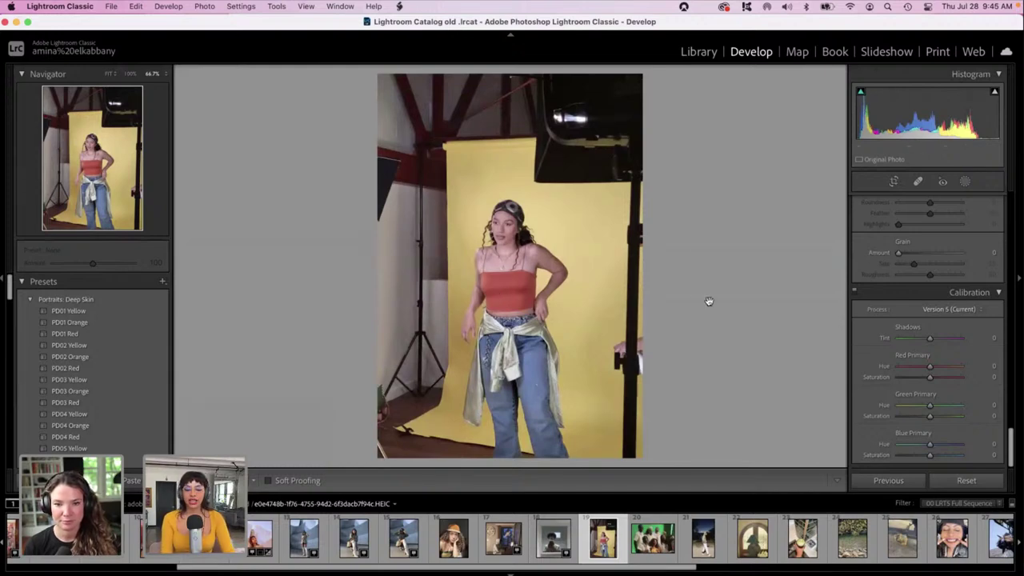
click(650, 544)
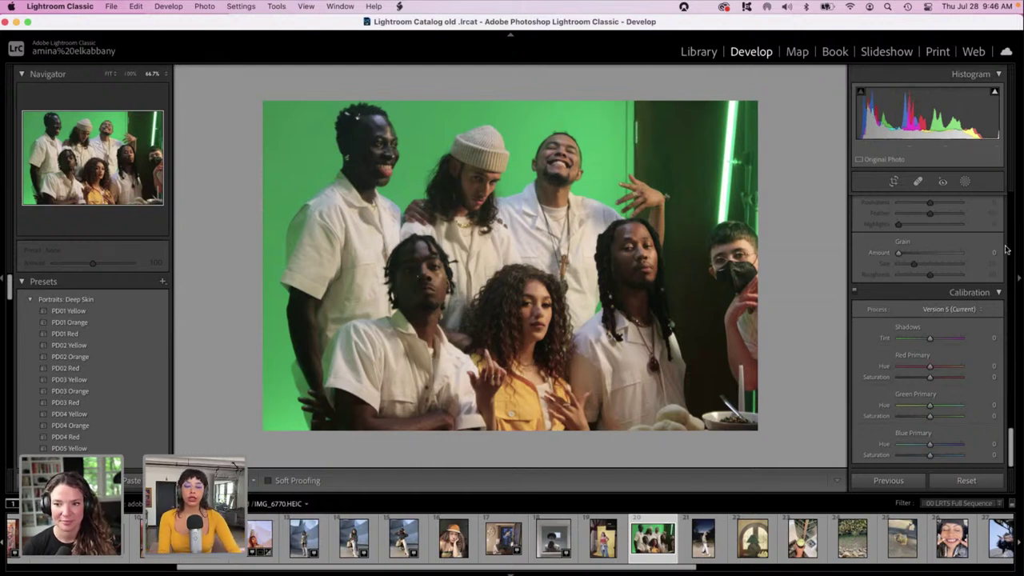
Warm the group photo to Temp +35 with Exposure -0.45, Highlights -88 and Shadows +7.
drag(1010, 438, 990, 220)
scroll(991, 220, up, 3)
mouse_move(930, 263)
mouse_down()
mouse_move(916, 262)
mouse_move(941, 263)
mouse_up()
mouse_move(930, 304)
mouse_down()
mouse_move(913, 310)
mouse_move(927, 307)
mouse_up()
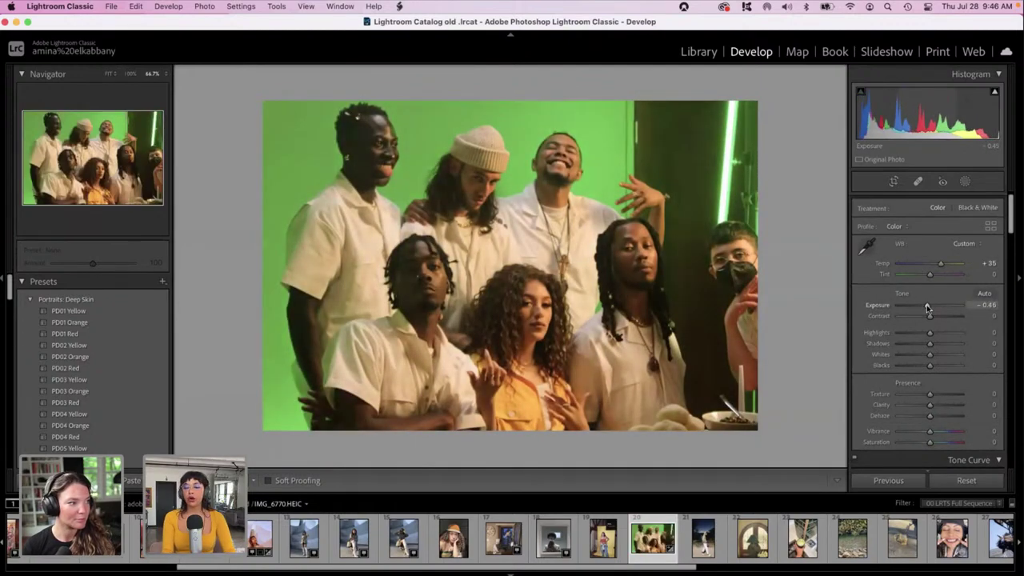
drag(929, 332, 902, 335)
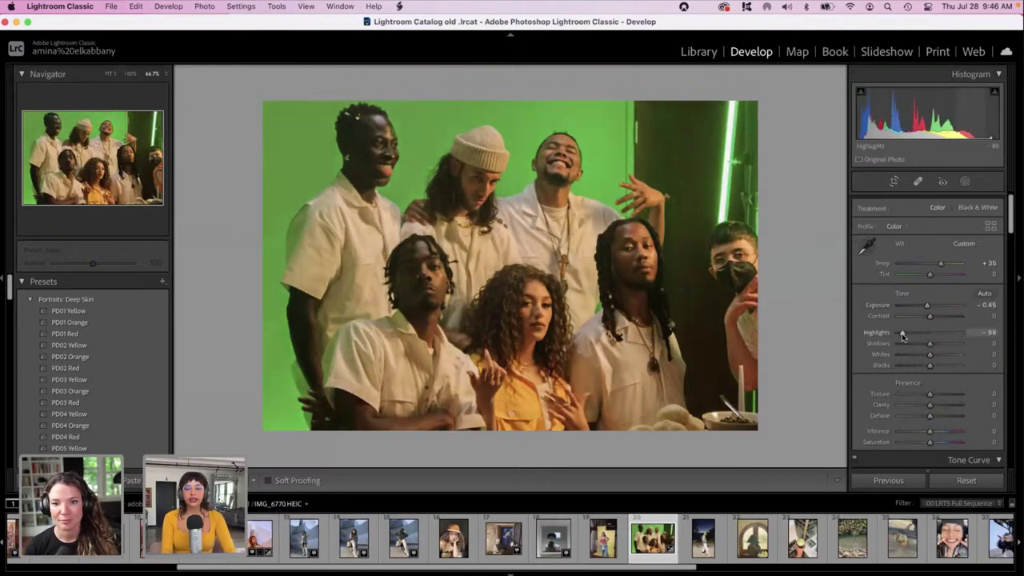
drag(906, 344, 931, 344)
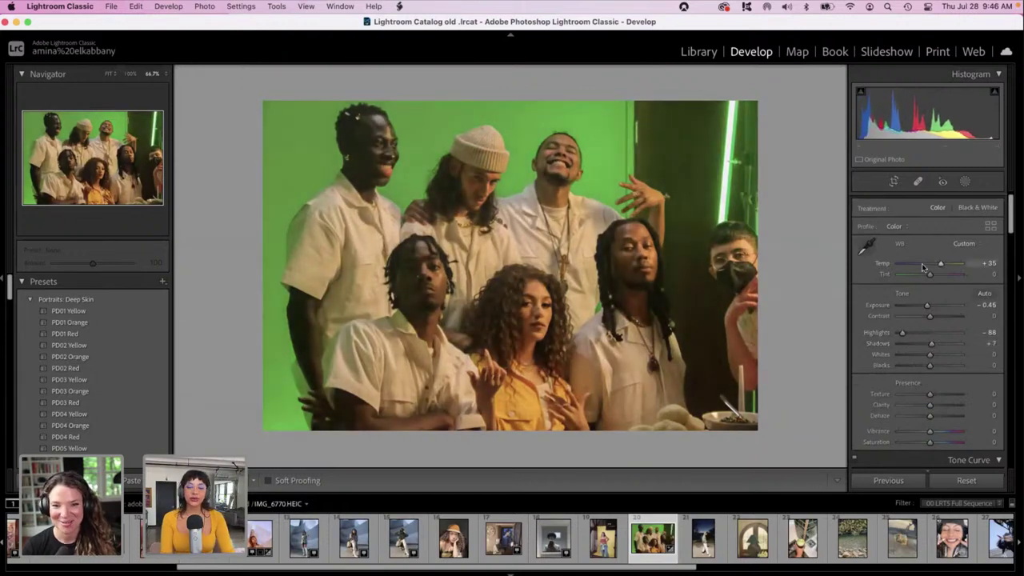
click(966, 182)
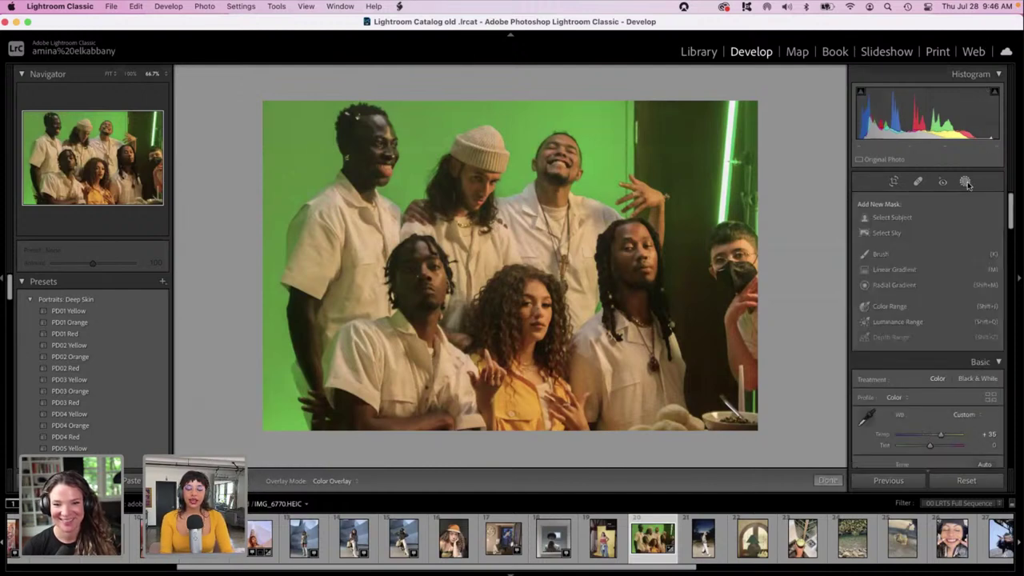
Mask the people with Select Subject and invert it to cover the backdrop and door.
click(892, 220)
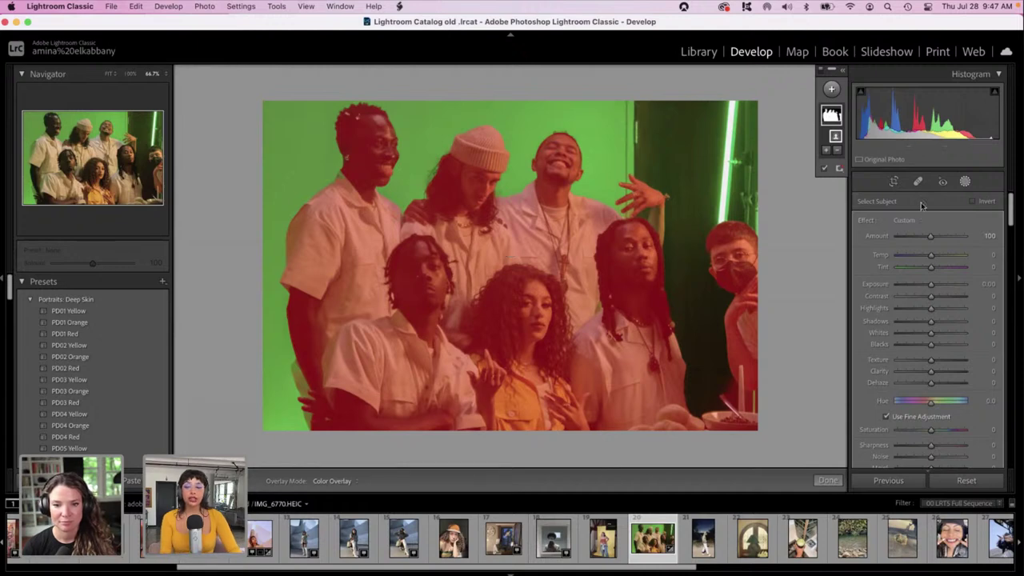
click(974, 203)
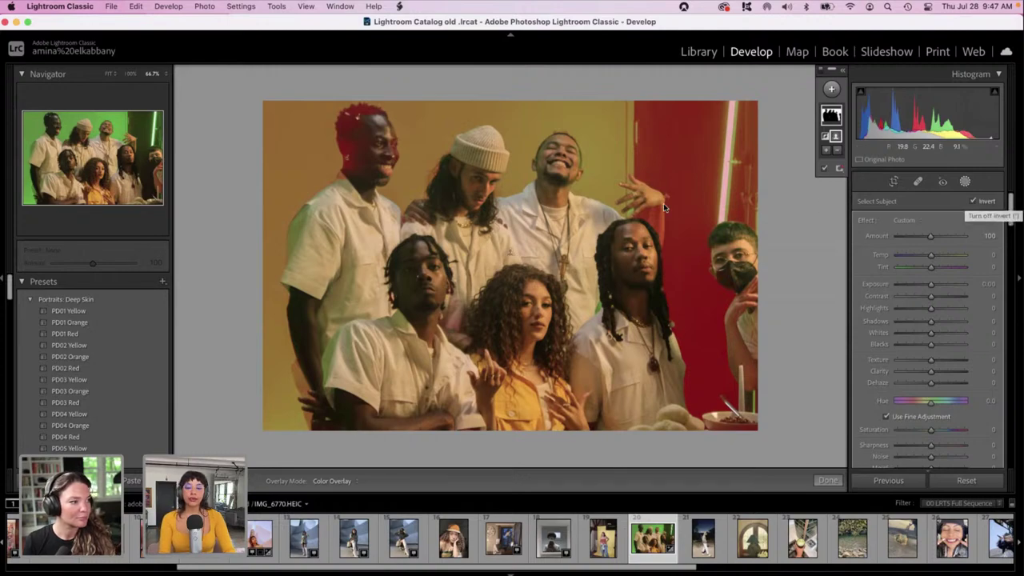
At 300% zoom, erase the raised arm from the background mask with a Size 13.3 brush.
click(638, 222)
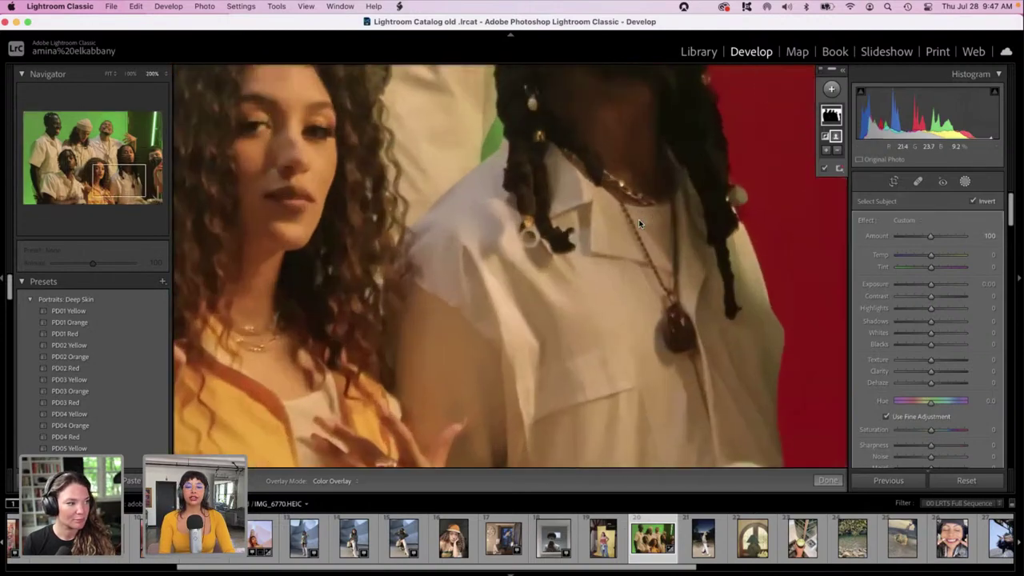
scroll(638, 221, up, 5)
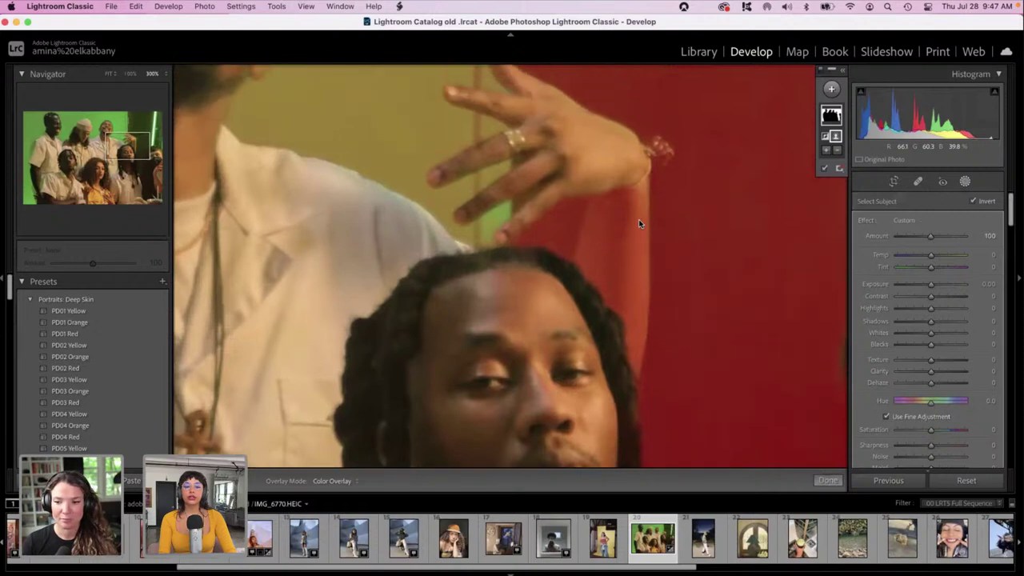
scroll(638, 220, down, 3)
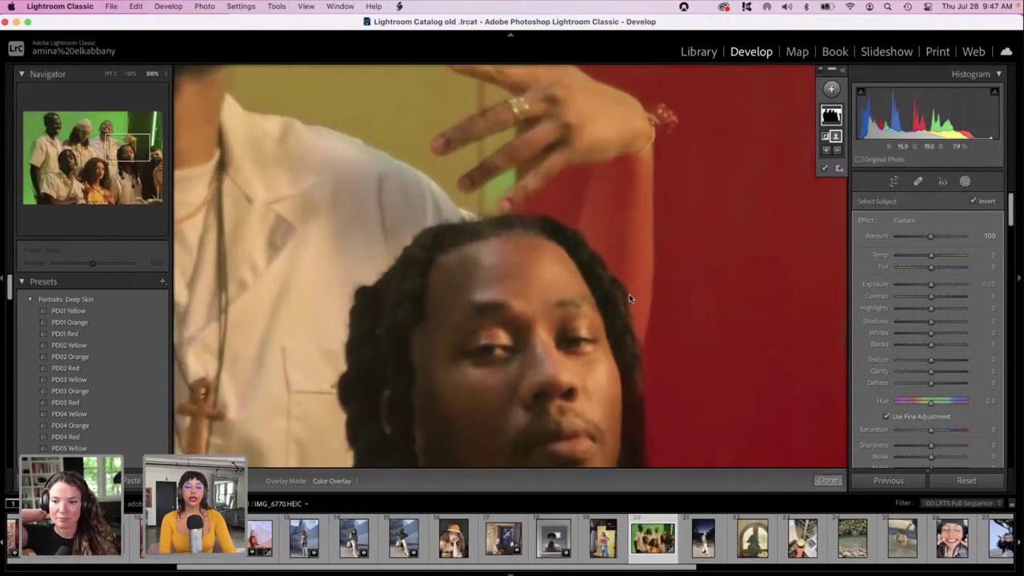
click(837, 151)
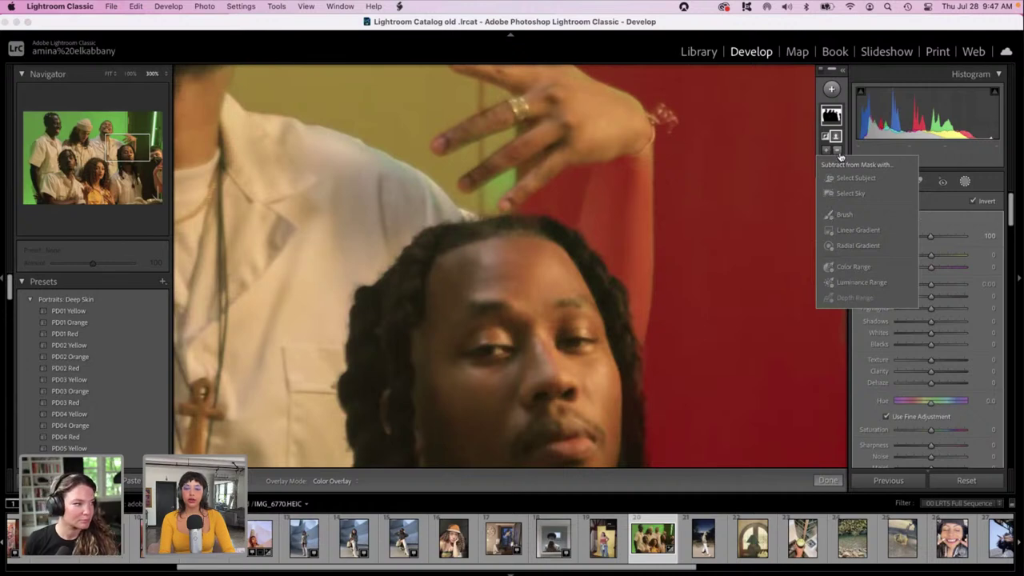
click(836, 151)
click(836, 151)
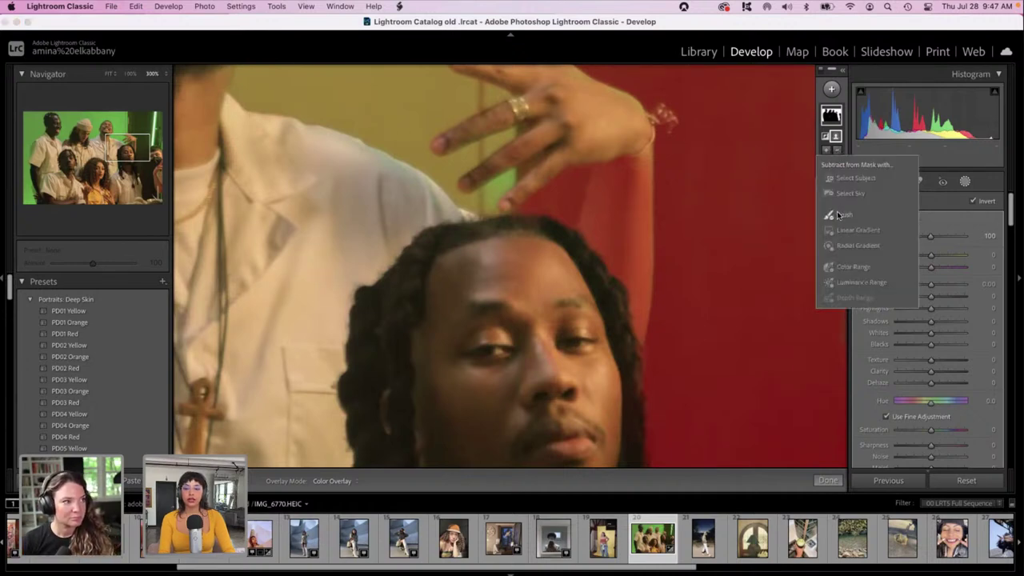
click(841, 215)
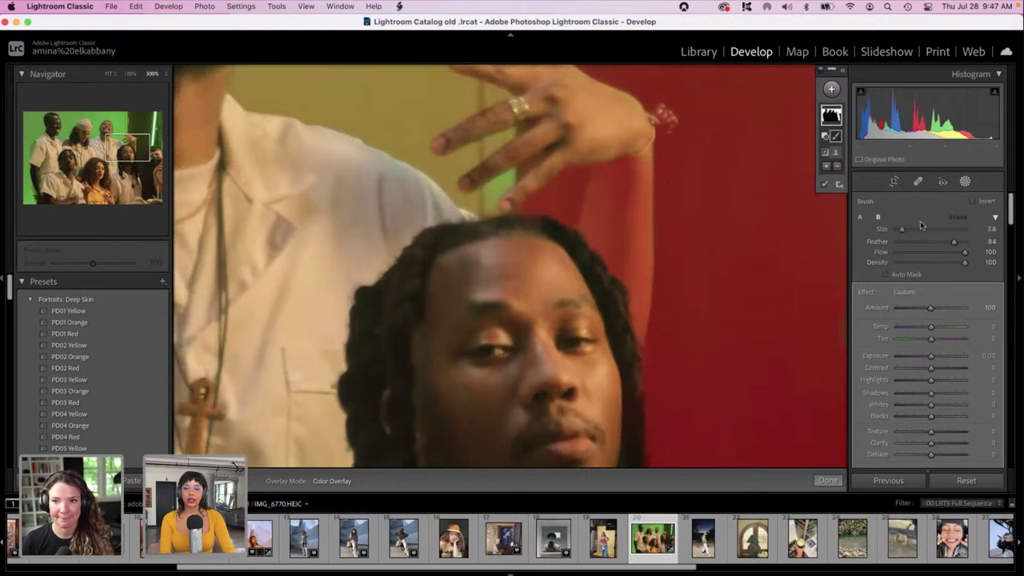
drag(902, 229, 905, 232)
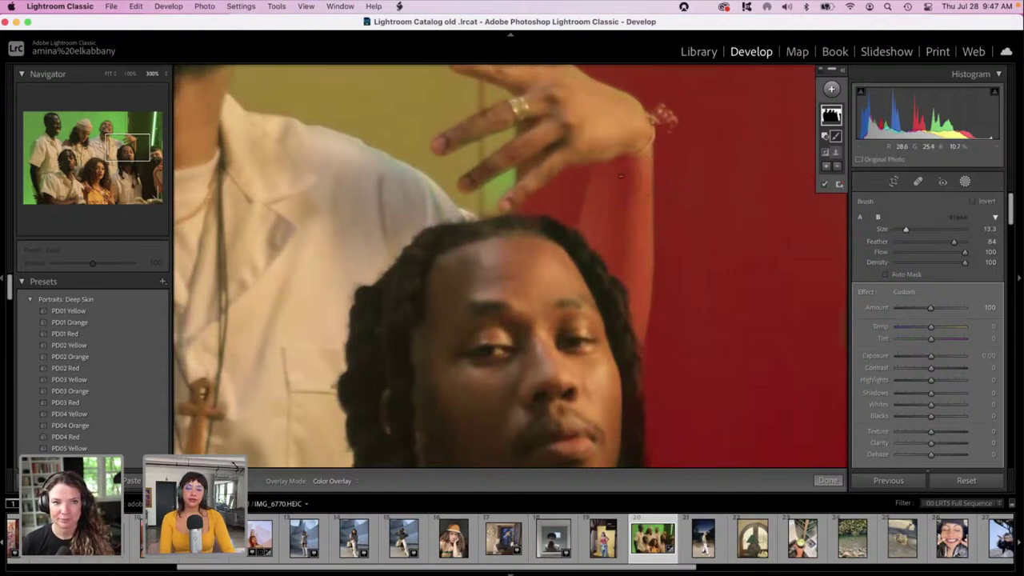
mouse_move(624, 168)
mouse_down()
mouse_move(634, 194)
mouse_move(632, 163)
mouse_move(620, 196)
mouse_move(614, 160)
mouse_up()
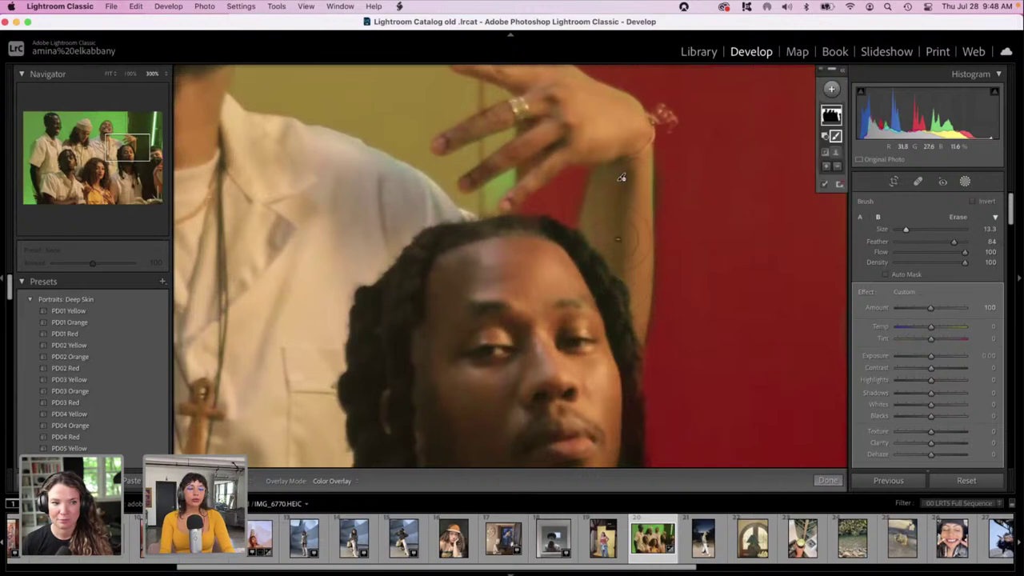
Zoom out to 200% and toggle the mask effect off and on to compare.
key(super+minus)
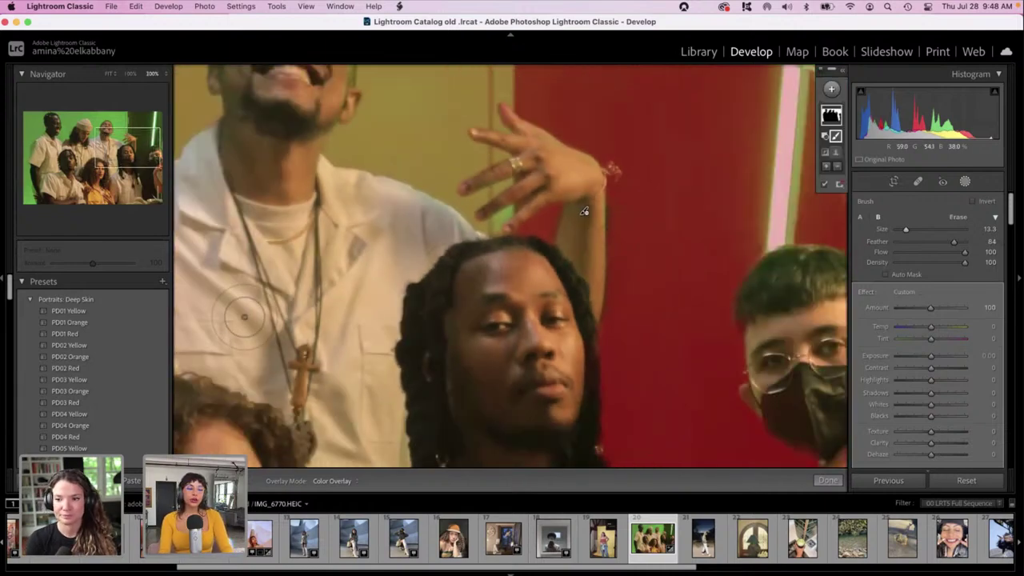
key(super+minus)
key(super+minus)
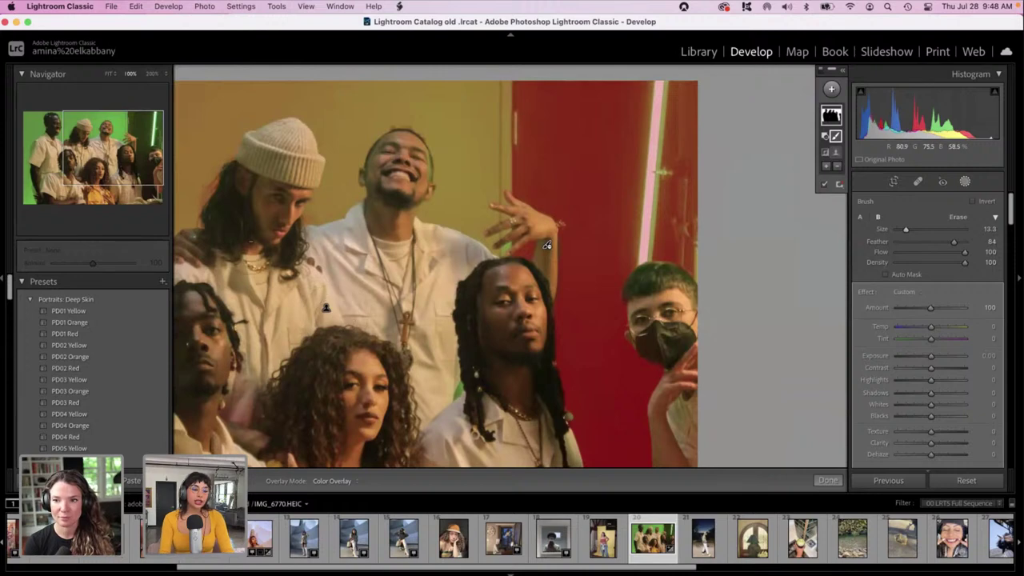
scroll(547, 244, down, 5)
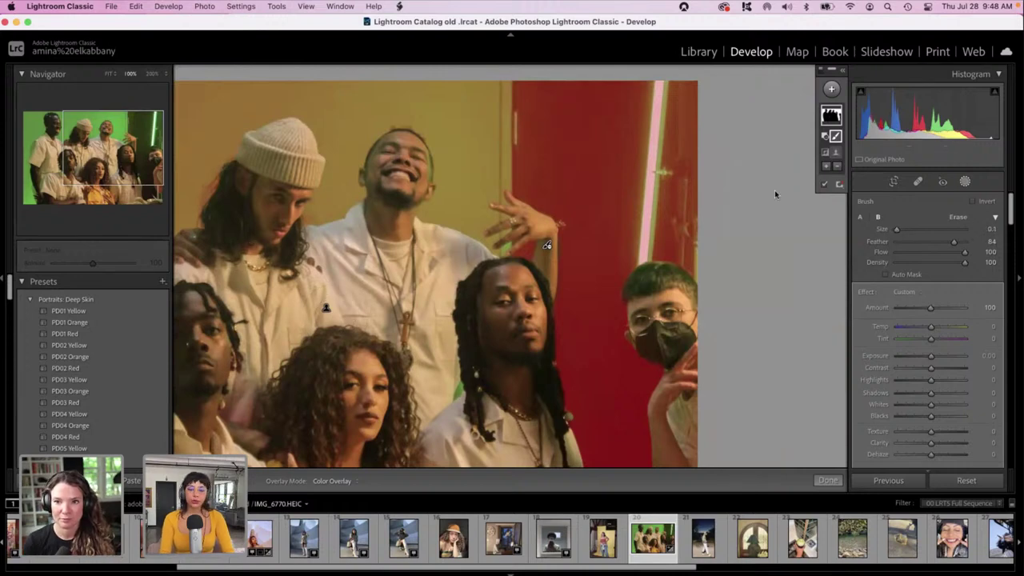
click(836, 113)
click(837, 112)
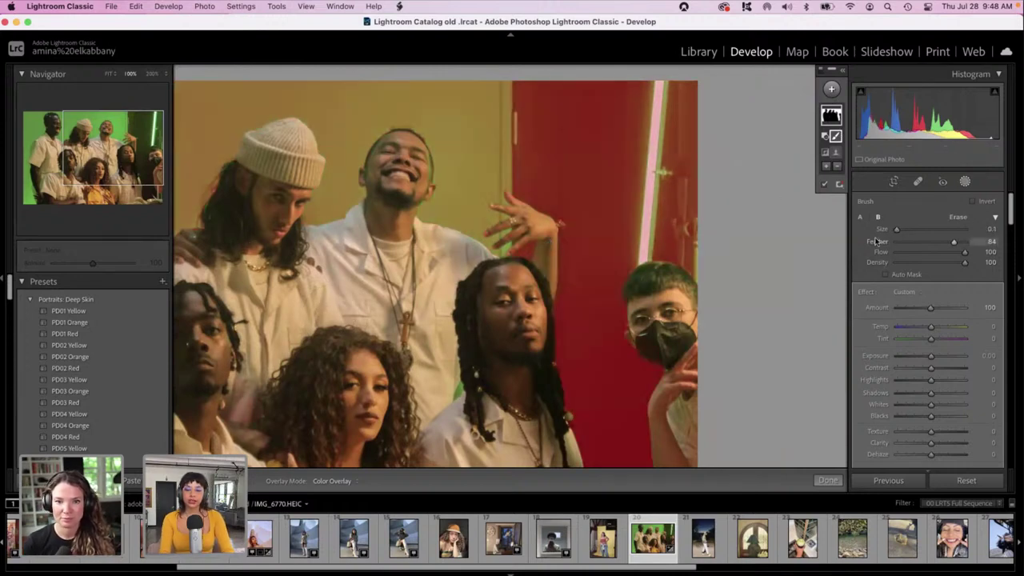
Pan to the group's left side and reselect the background mask for adjusting.
click(959, 182)
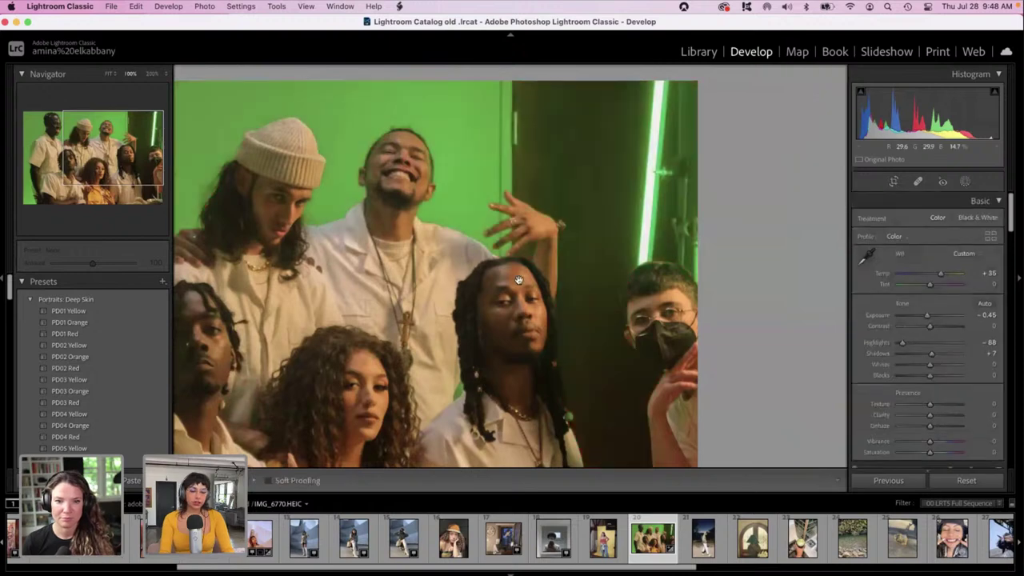
drag(575, 260, 647, 236)
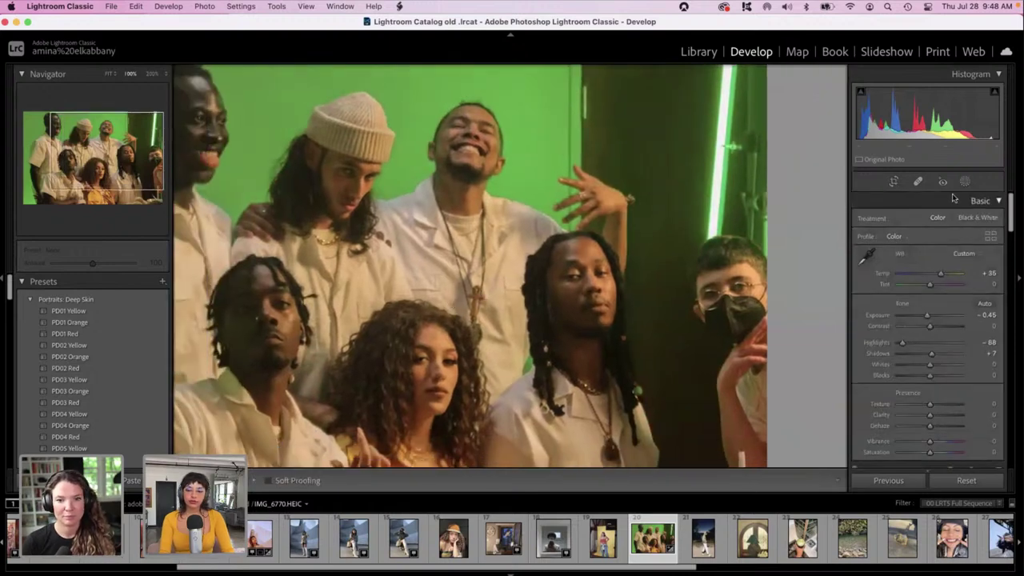
click(964, 183)
click(841, 116)
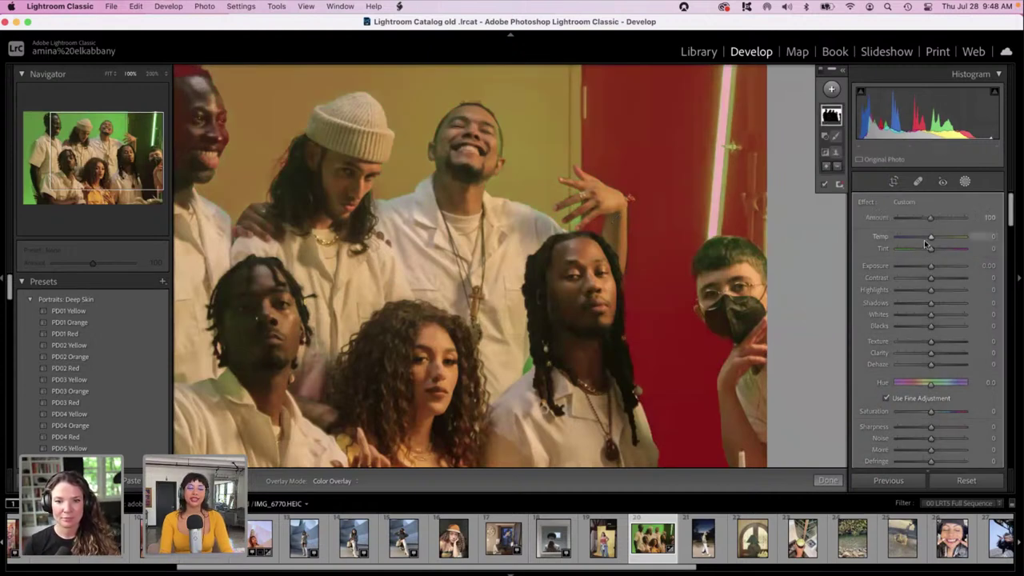
Tint the background mask magenta (hue 318, saturation 89), muting the green backdrop to olive.
scroll(961, 379, down, 3)
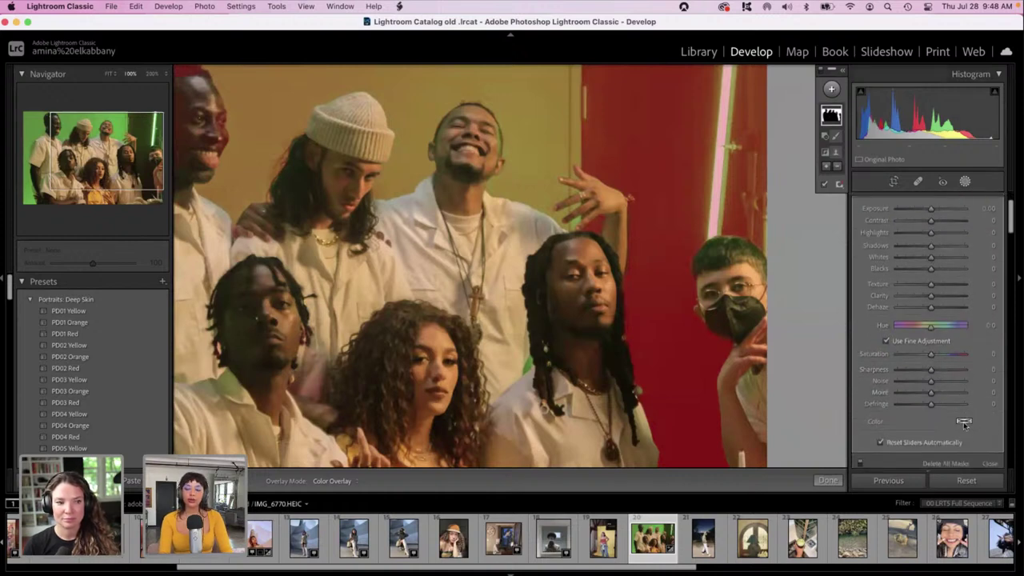
click(964, 423)
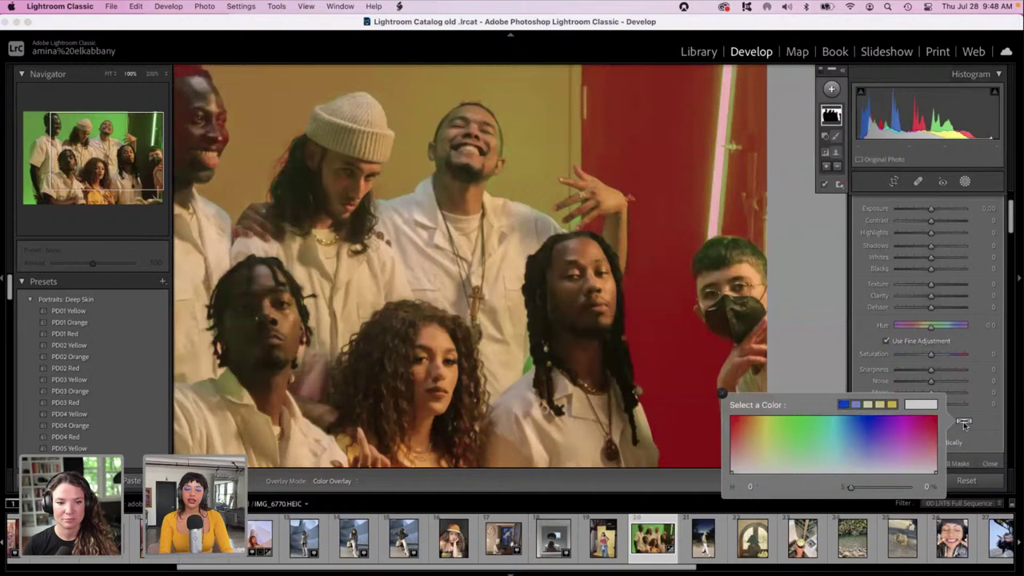
click(906, 426)
drag(904, 422, 803, 346)
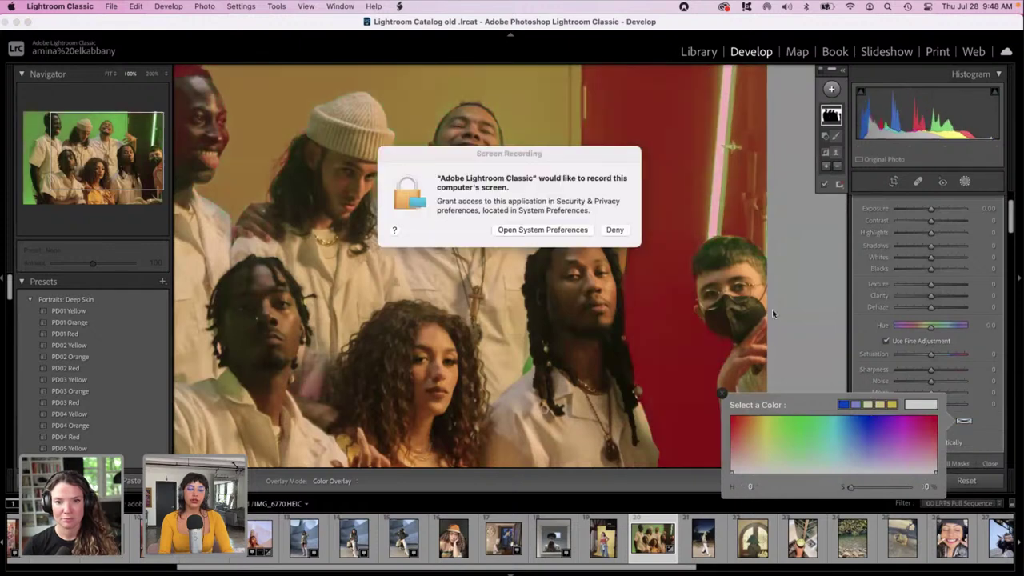
click(580, 232)
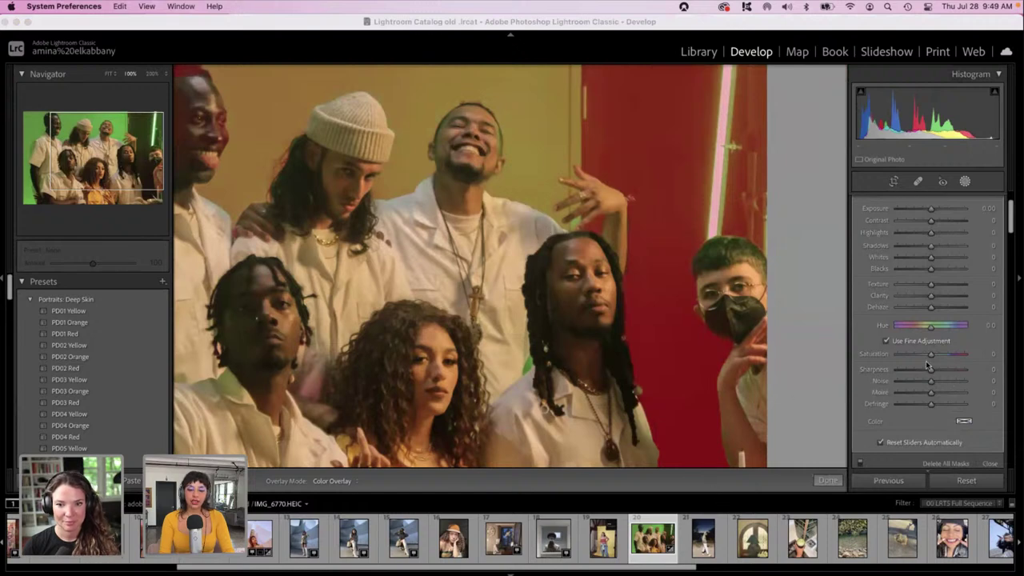
scroll(960, 438, up, 2)
click(963, 446)
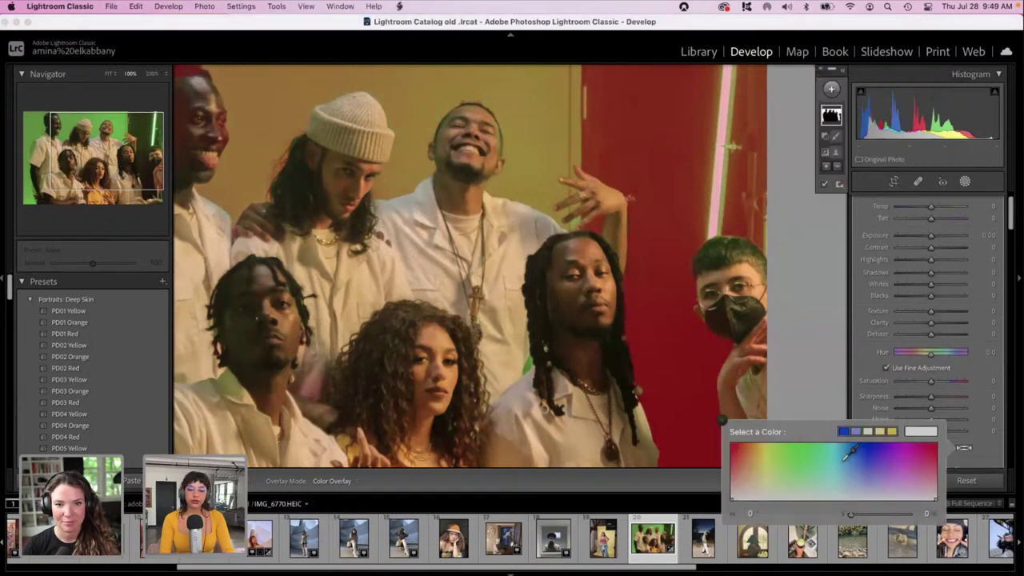
mouse_move(764, 457)
mouse_down()
mouse_move(744, 440)
mouse_move(746, 471)
mouse_move(916, 438)
mouse_move(912, 448)
mouse_up()
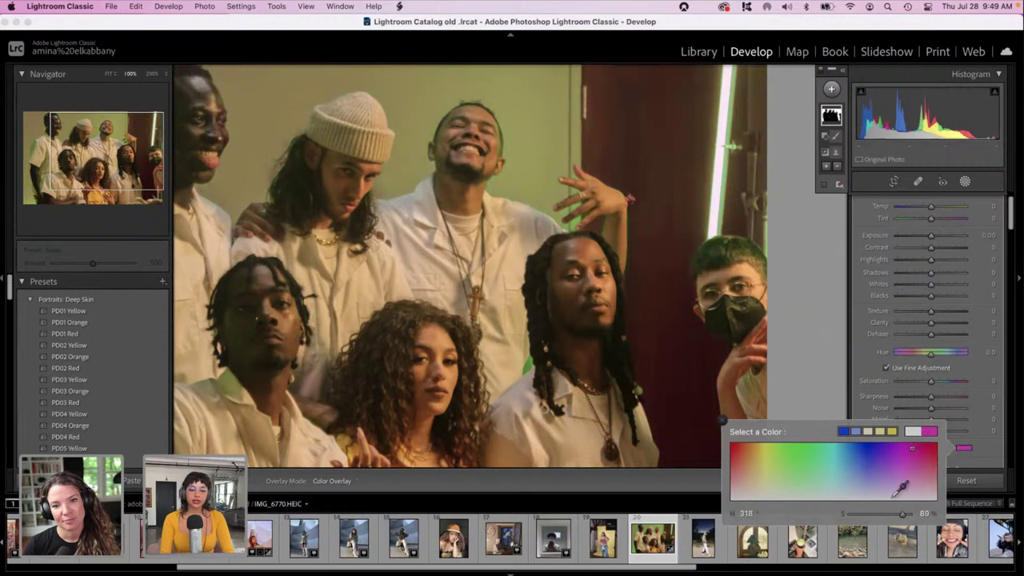
click(983, 450)
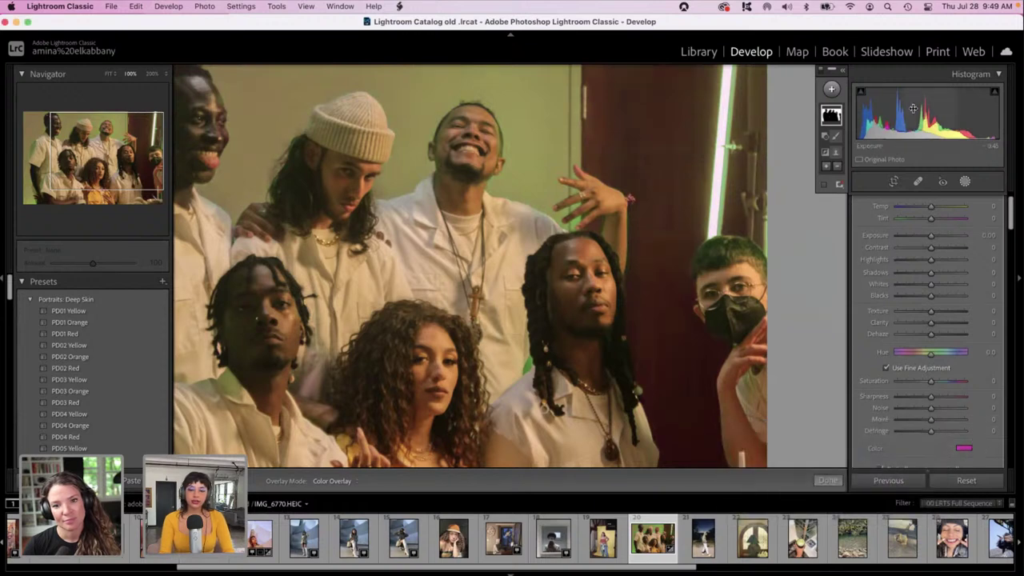
scroll(988, 225, up, 1)
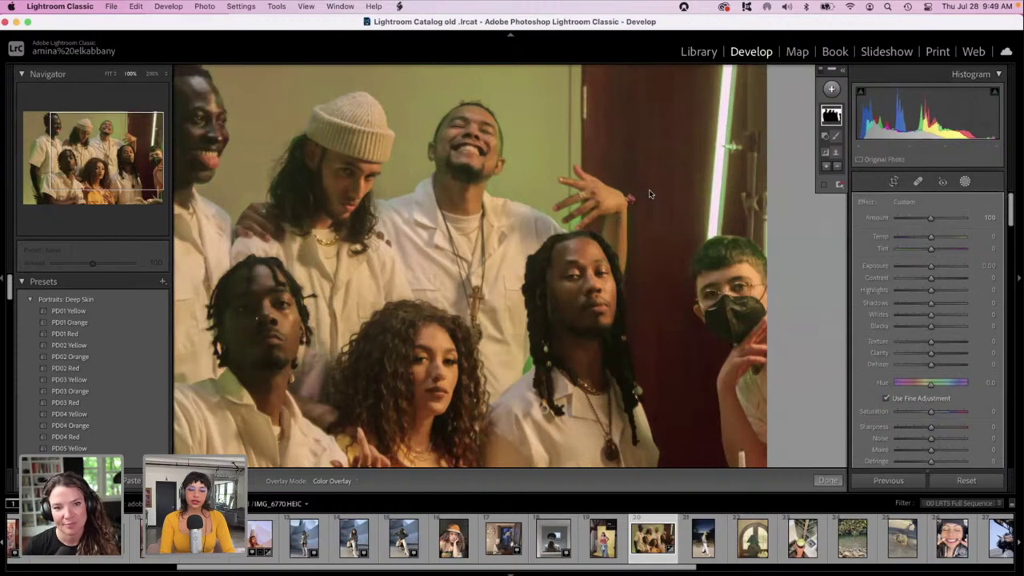
key(super+minus)
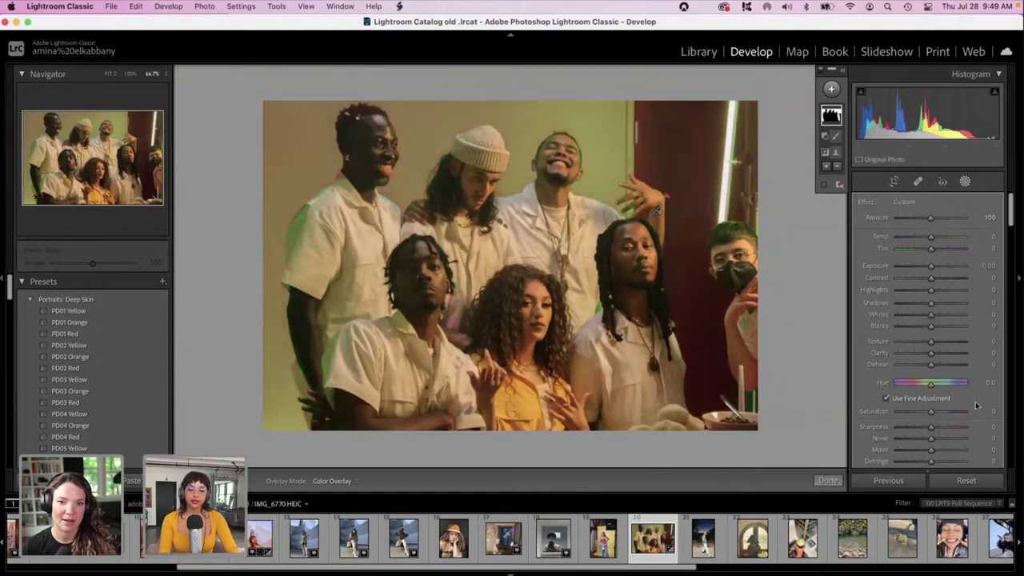
Close Masking, check the fitted before/after comparison, then return to the single Loupe view.
click(965, 182)
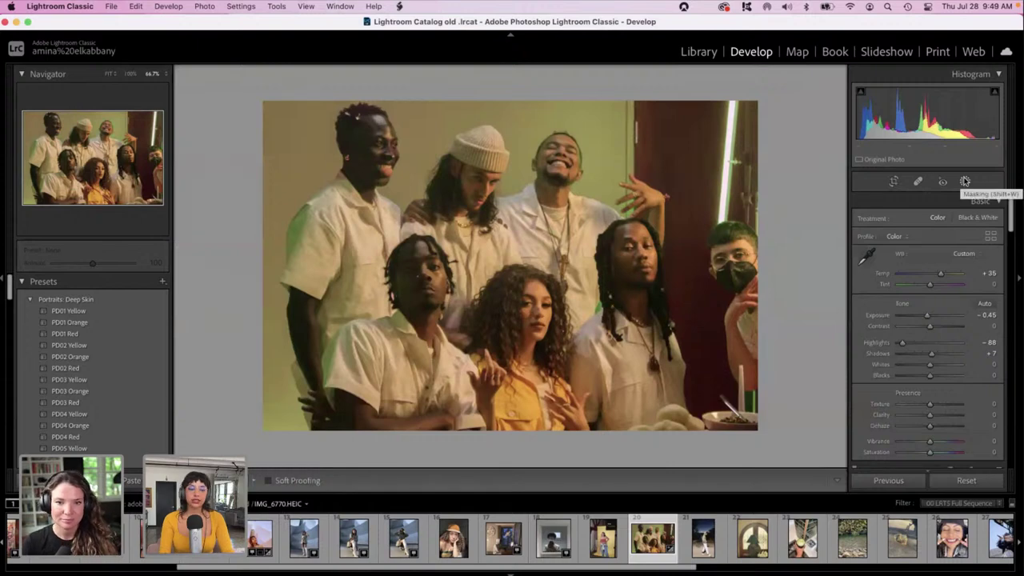
key(y)
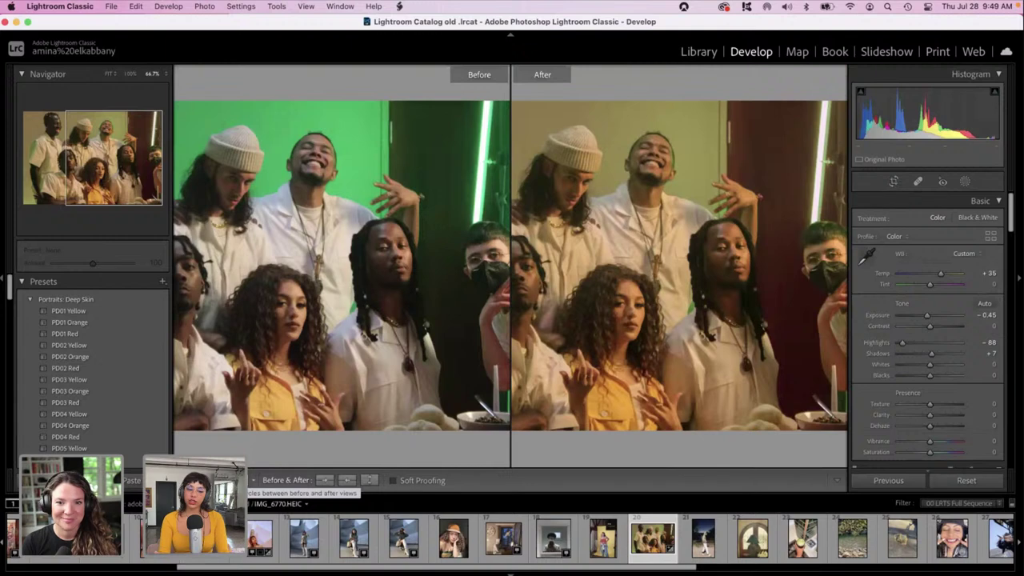
key(z)
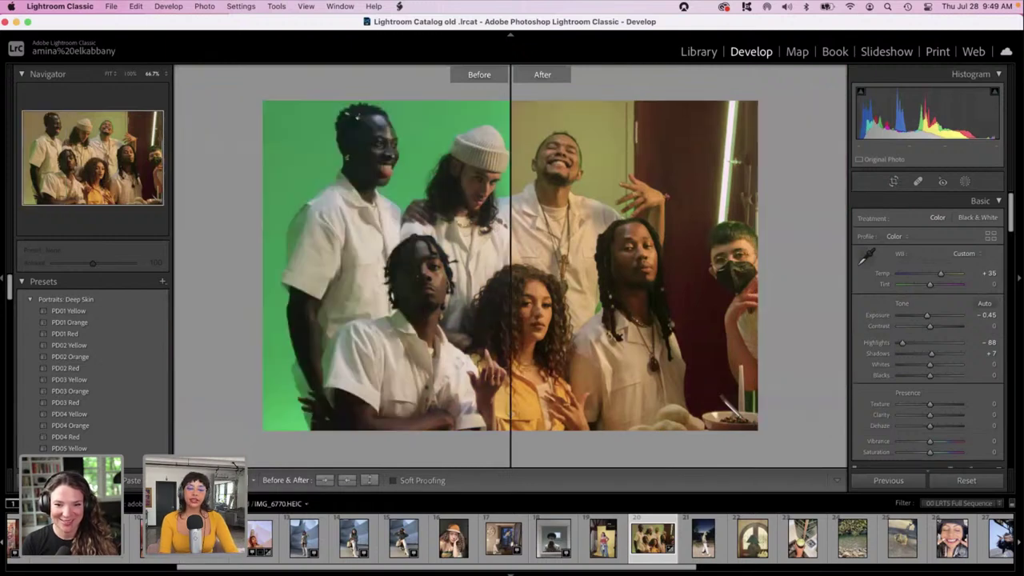
key(y)
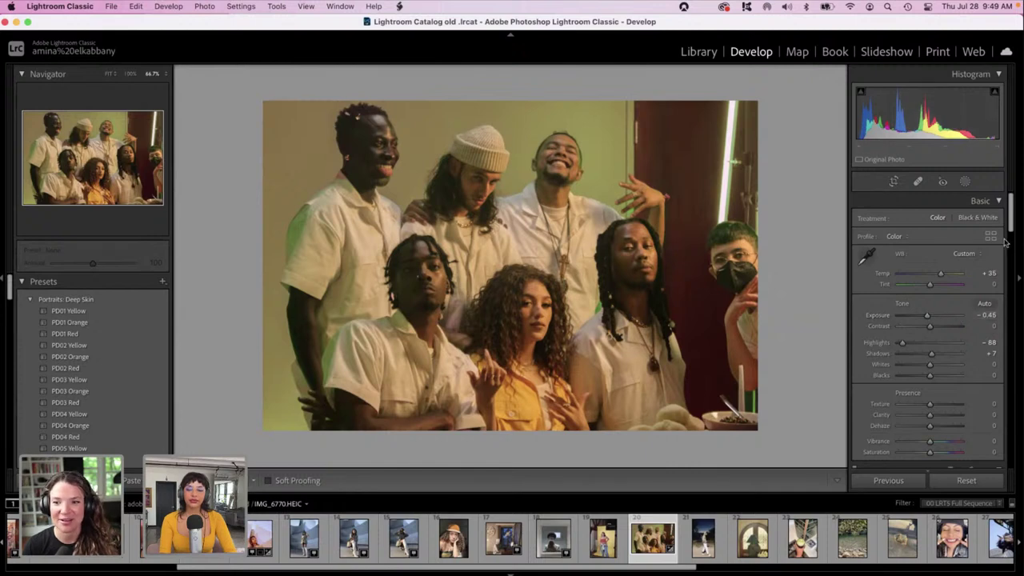
Set Detail luminance noise reduction to 16 and sharpening Amount to 11.
drag(1014, 228, 1021, 462)
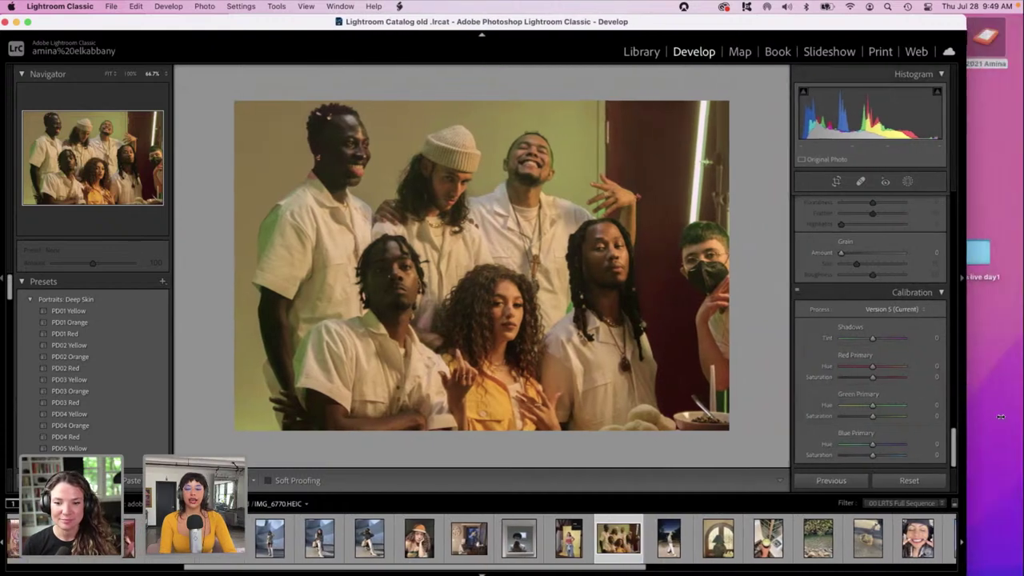
scroll(1000, 343, up, 15)
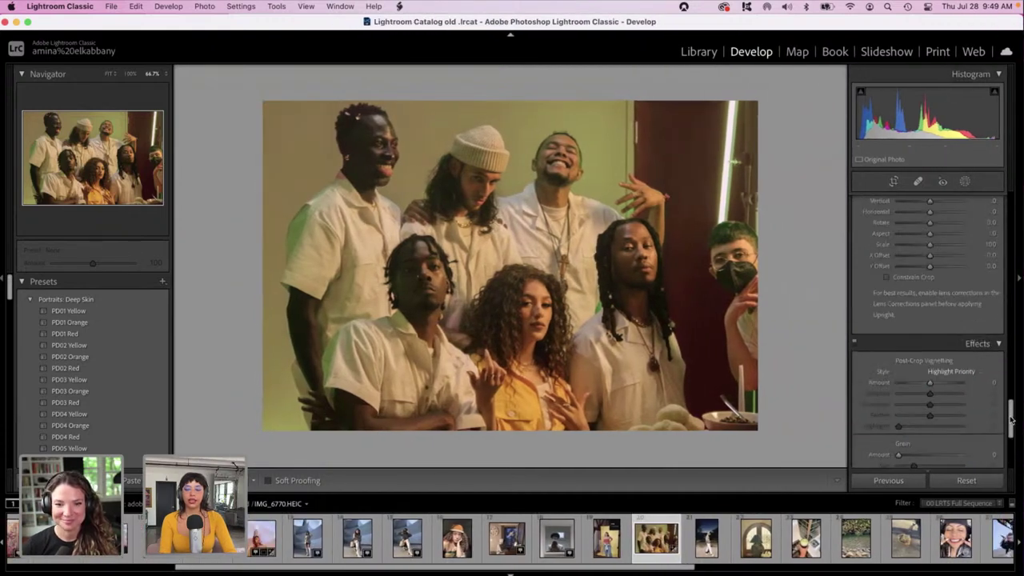
scroll(998, 338, down, 5)
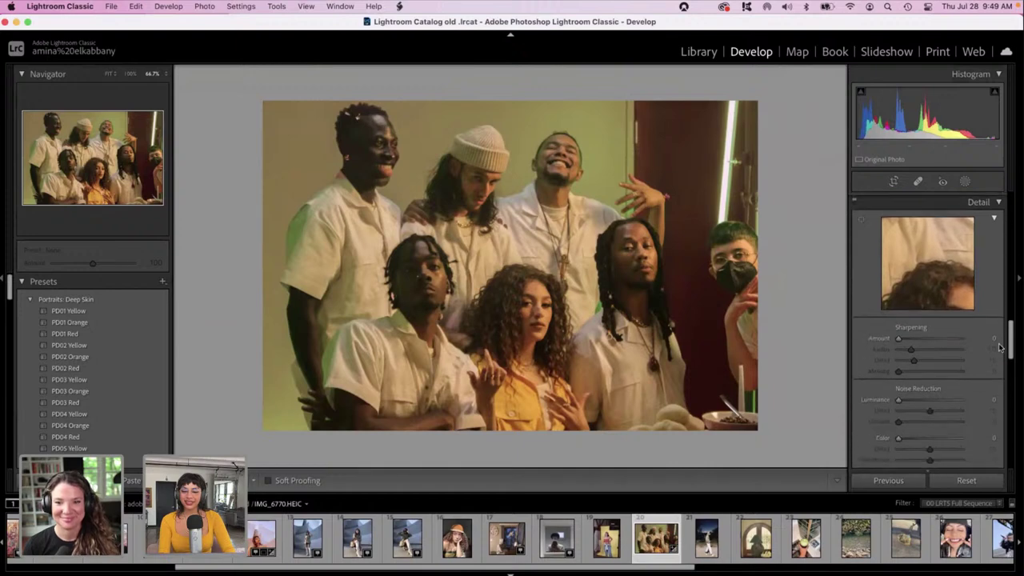
click(908, 399)
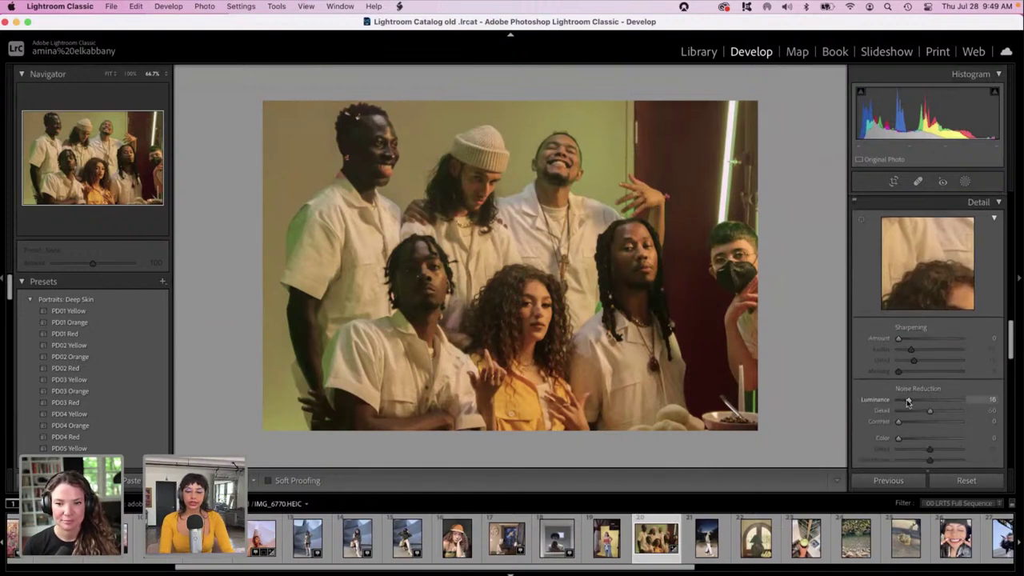
click(902, 339)
scroll(1010, 320, down, 1)
drag(1010, 321, 1009, 286)
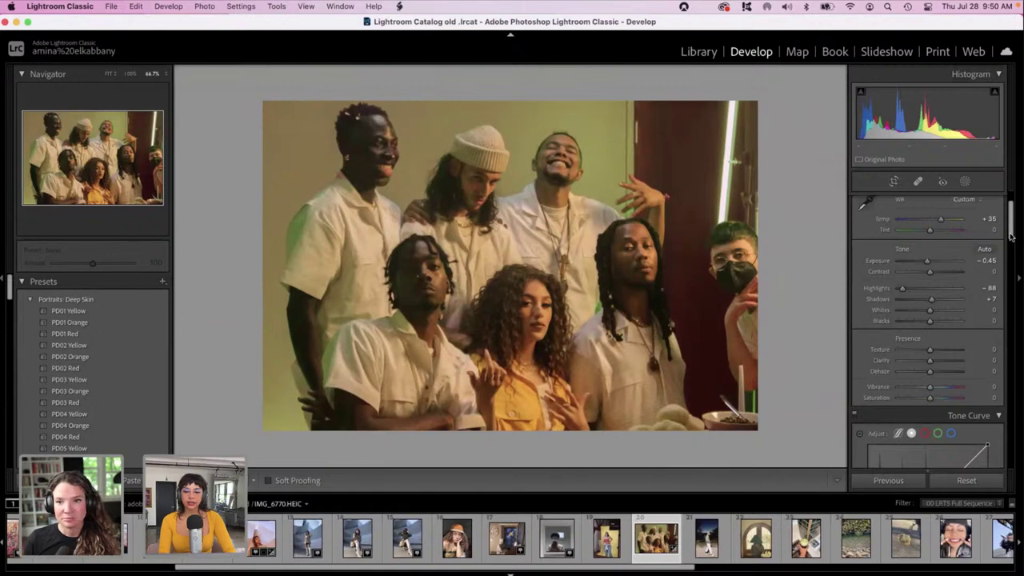
Lift Blacks to +39 and Shadows to +17, and pull Whites down to -94.
scroll(1010, 236, up, 3)
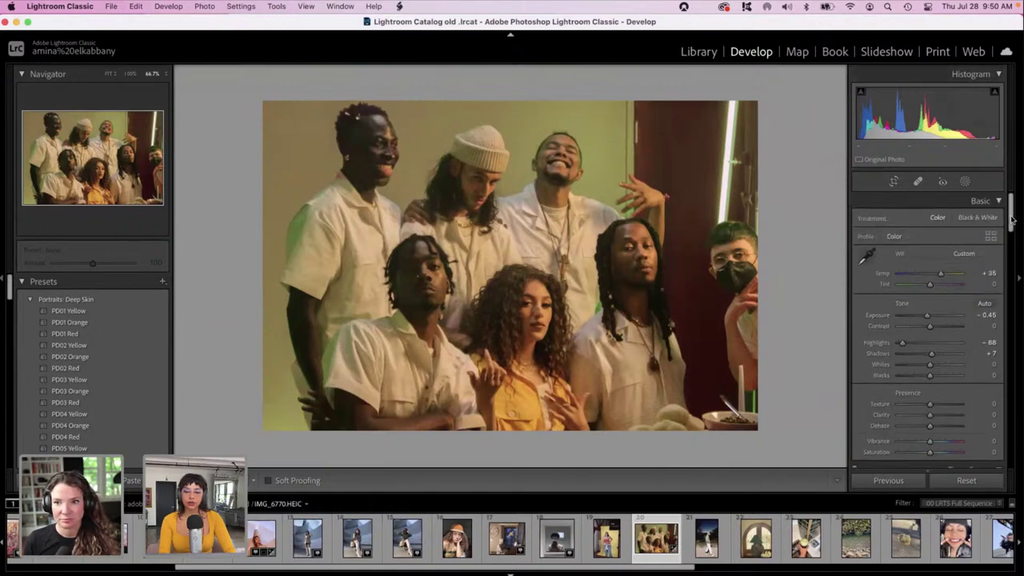
click(927, 376)
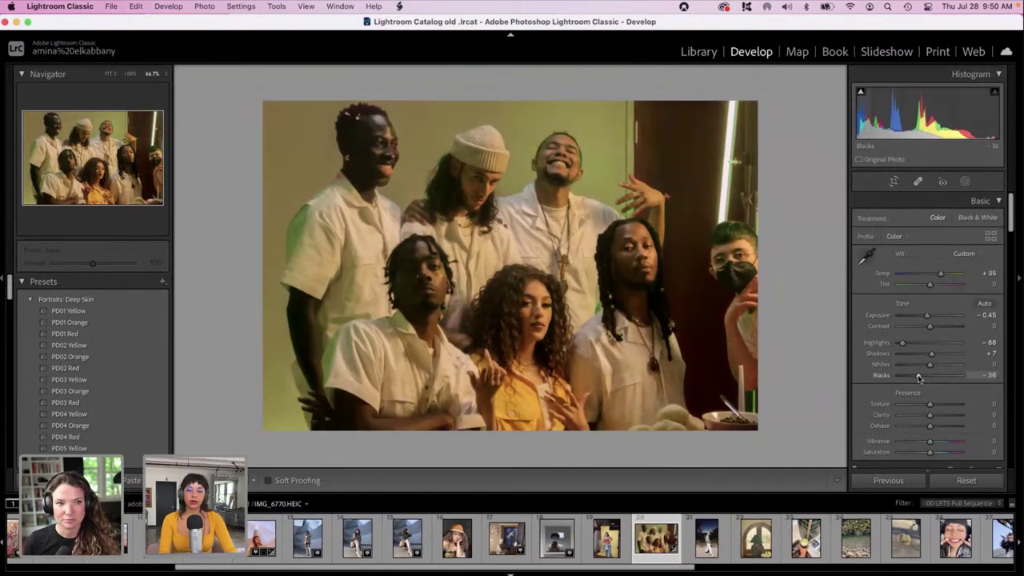
drag(931, 377, 898, 367)
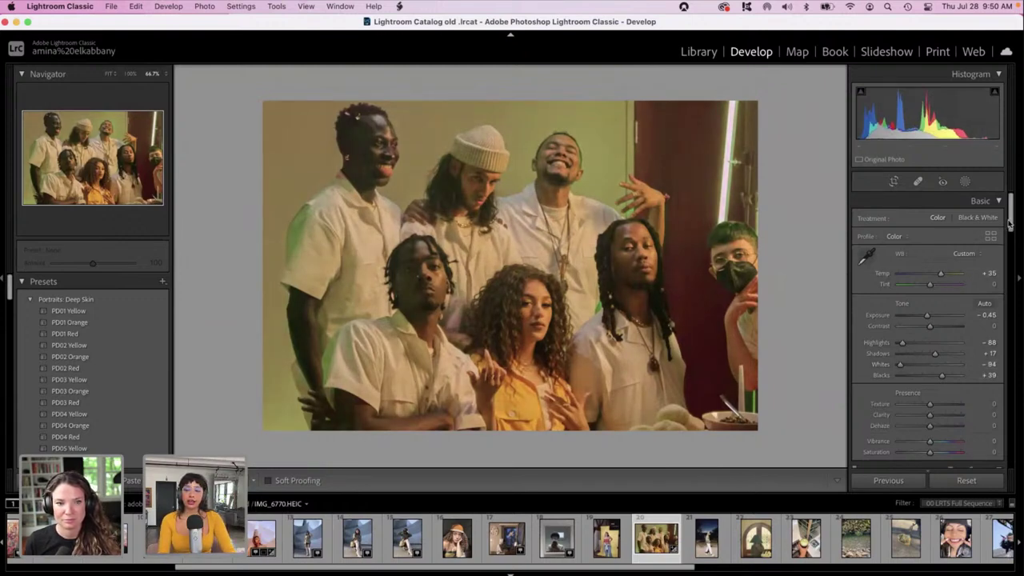
drag(1009, 216, 1022, 463)
Set Calibration Red Primary Hue +22, Green Primary Hue +11 and Blue Primary Hue -18.
click(949, 366)
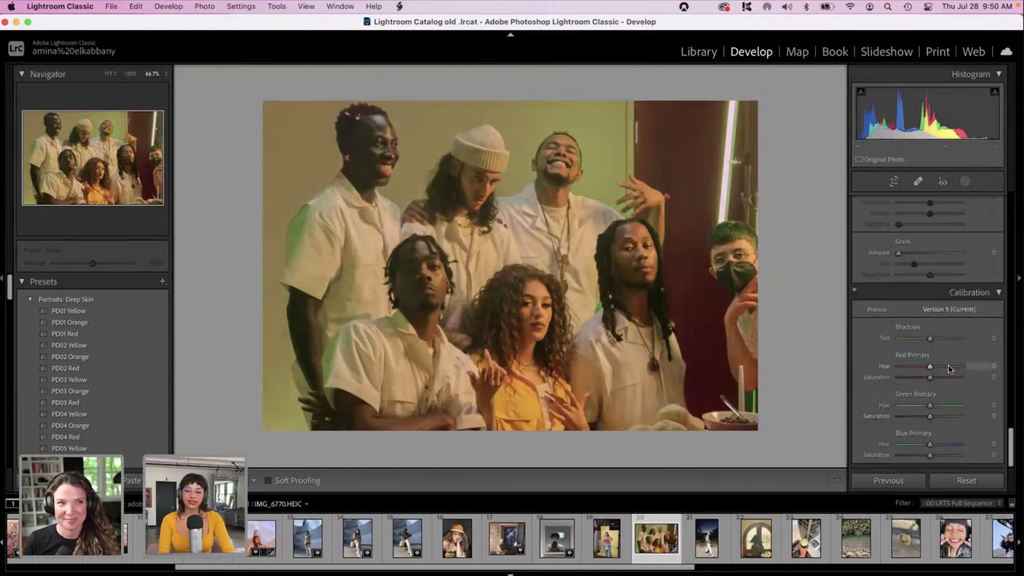
mouse_move(947, 364)
mouse_down()
mouse_move(924, 367)
mouse_move(954, 369)
mouse_move(937, 370)
mouse_up()
drag(931, 408, 924, 444)
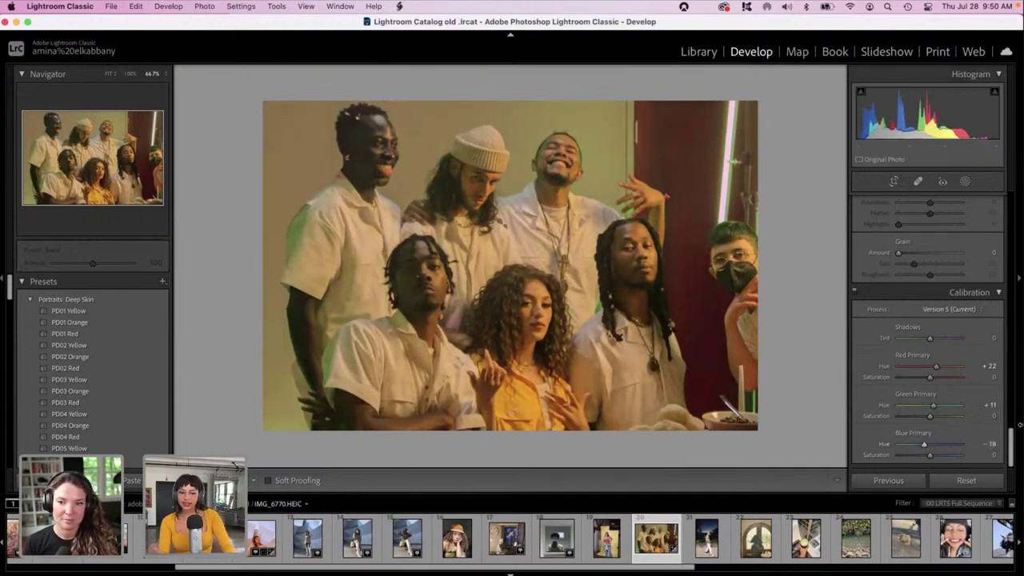
drag(1011, 446, 990, 185)
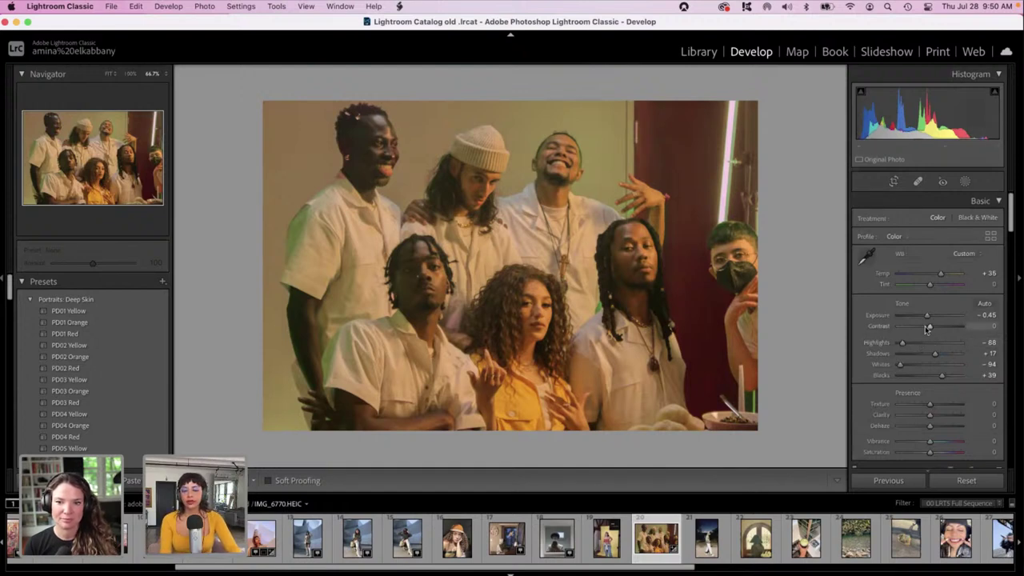
In HSL Luminance, raise Yellow to +48 and Orange to +12 on the group photo.
scroll(933, 425, down, 2)
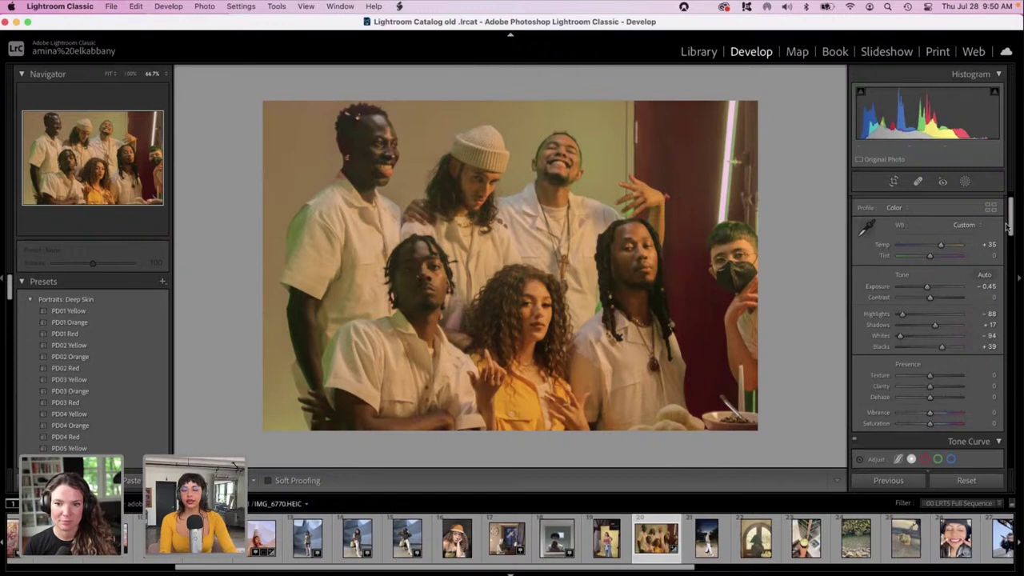
drag(1012, 226, 1017, 280)
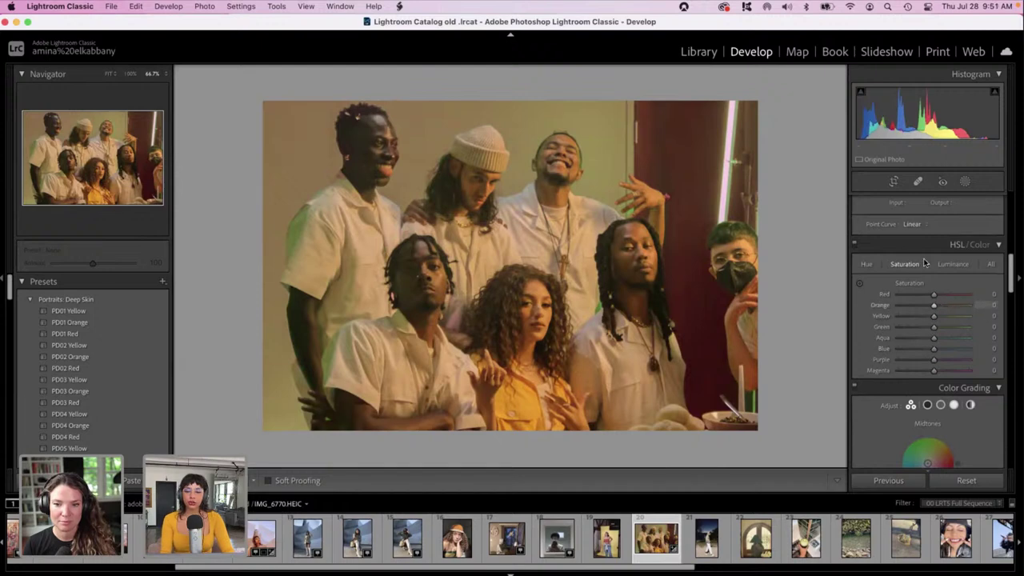
click(951, 264)
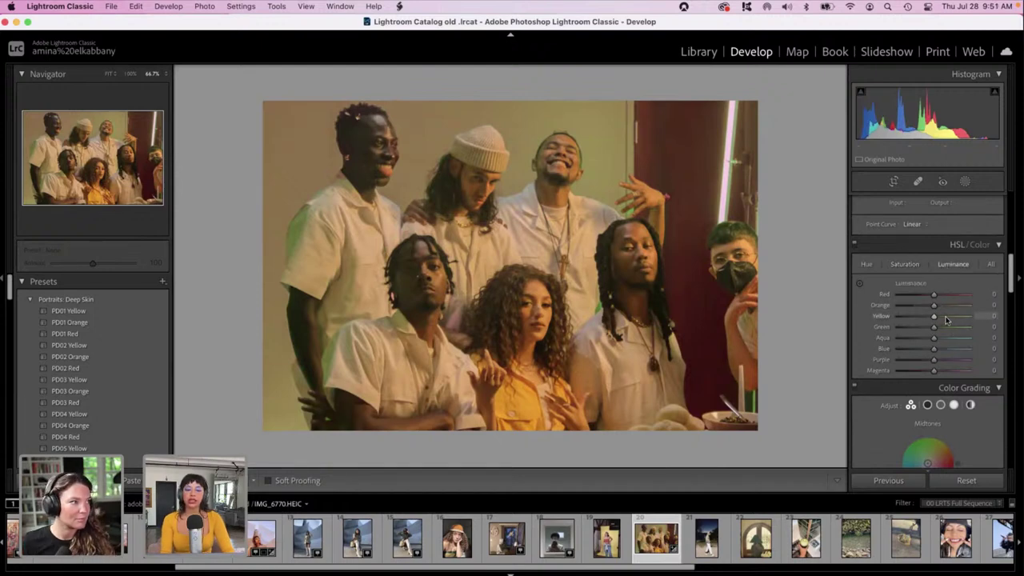
click(946, 317)
drag(950, 316, 939, 311)
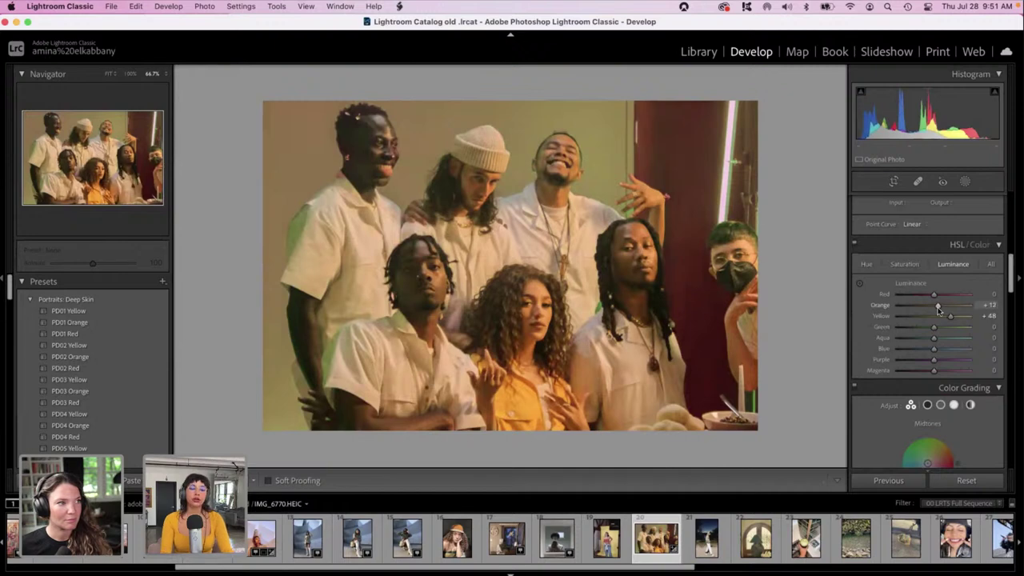
drag(939, 310, 937, 310)
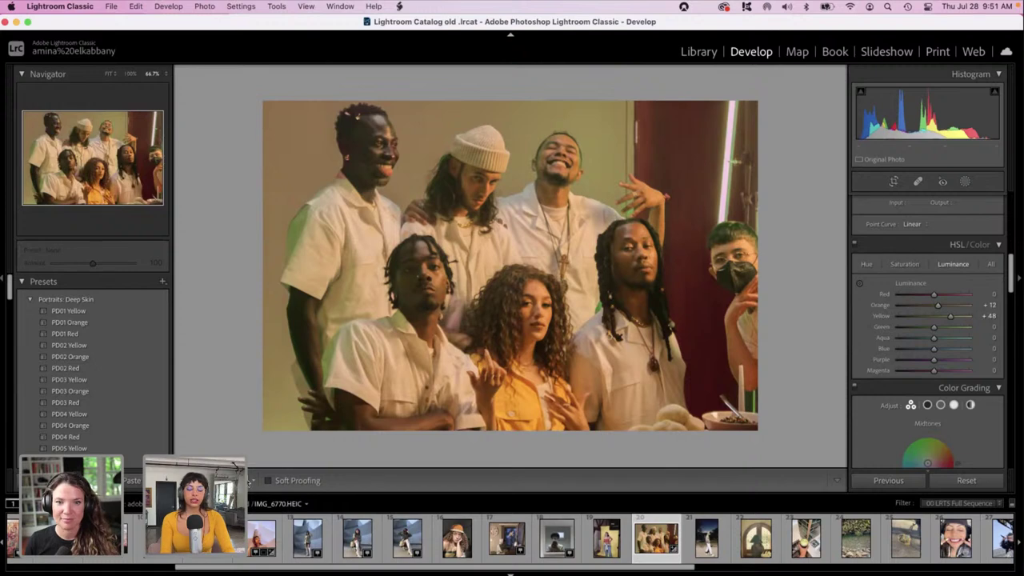
key(shift+y)
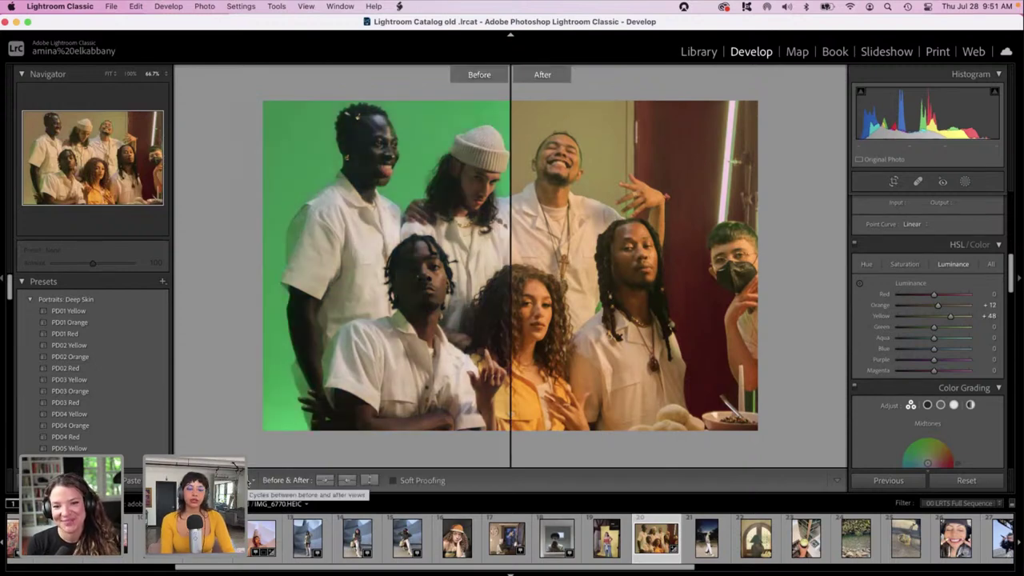
click(250, 480)
click(250, 480)
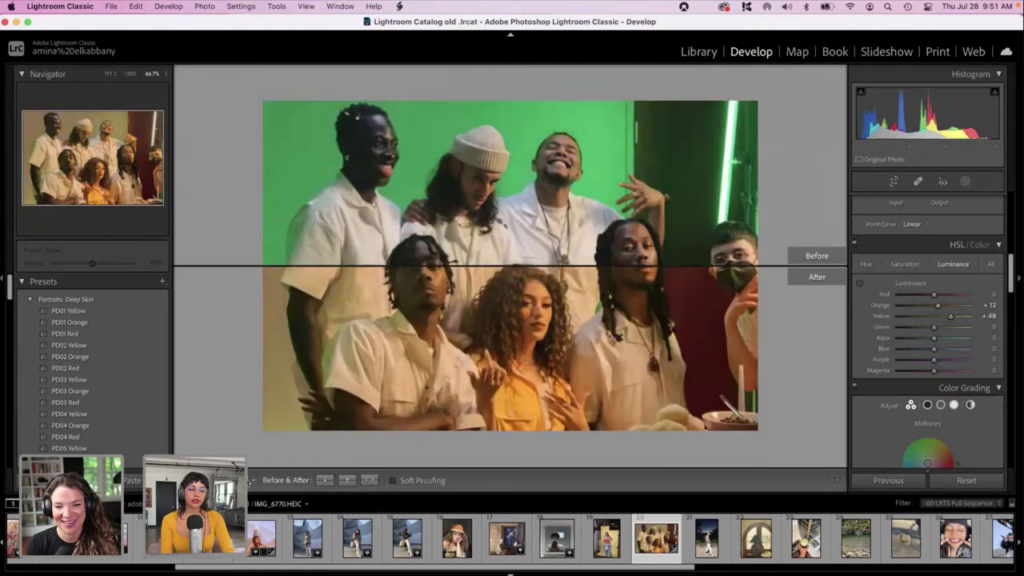
click(249, 482)
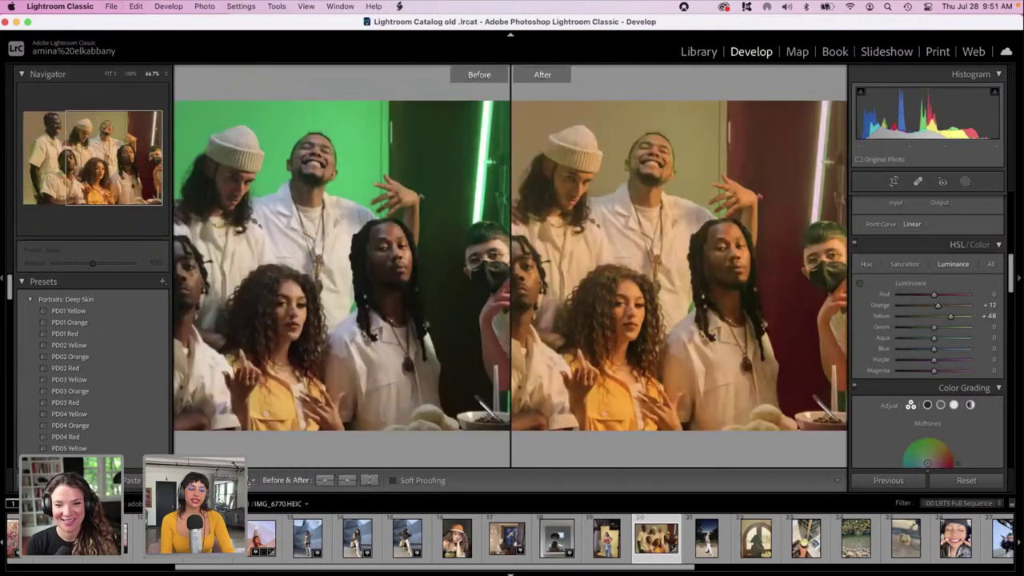
click(250, 481)
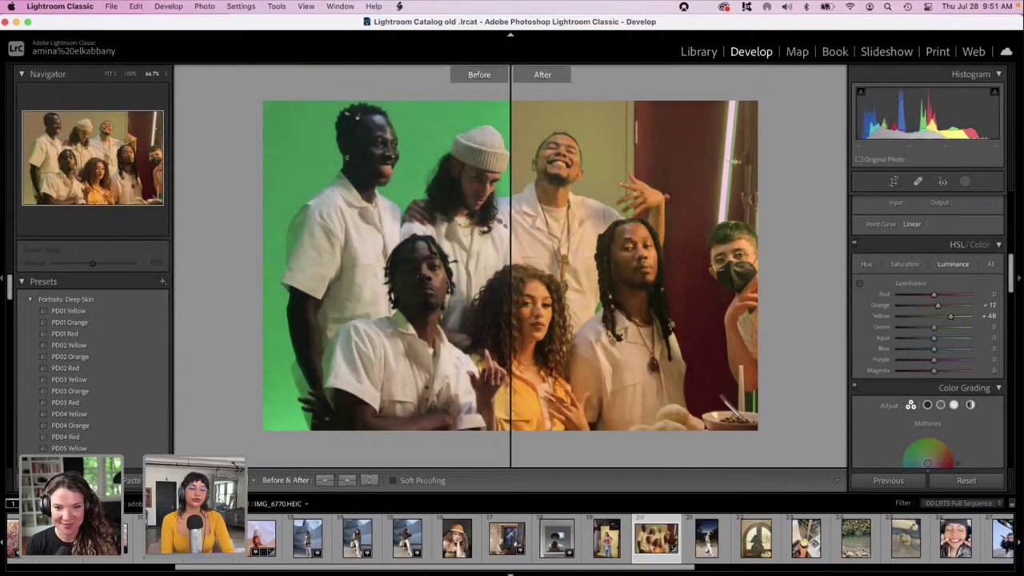
click(250, 480)
click(249, 481)
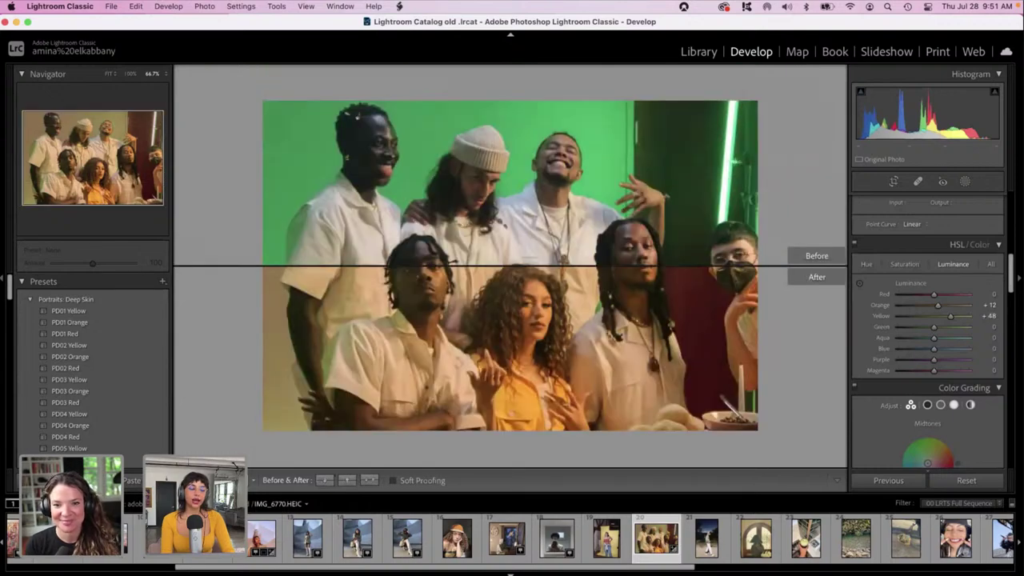
click(249, 480)
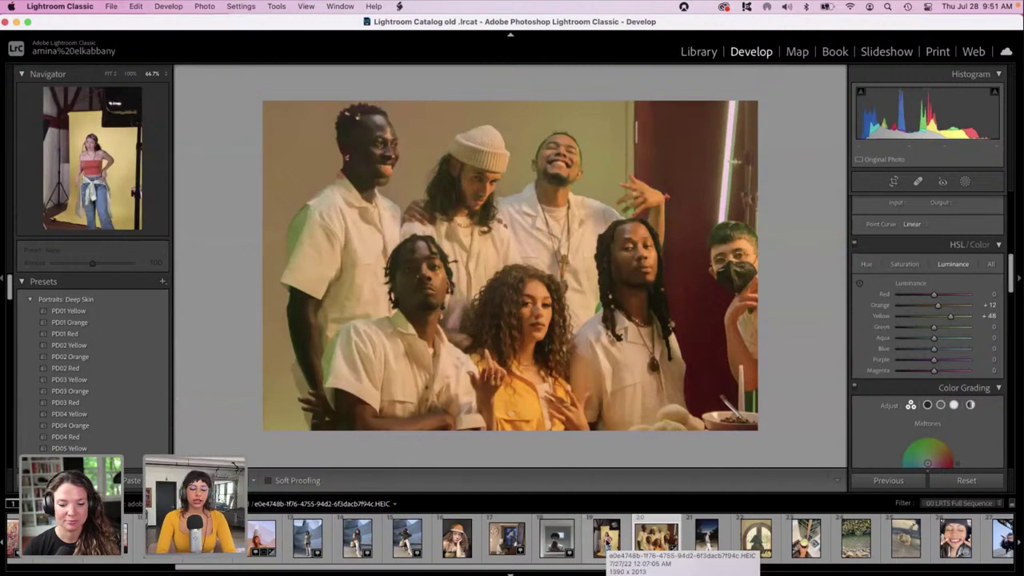
Copy the group photo's edits to the yellow-backdrop studio portrait and open that portrait.
super+click(606, 537)
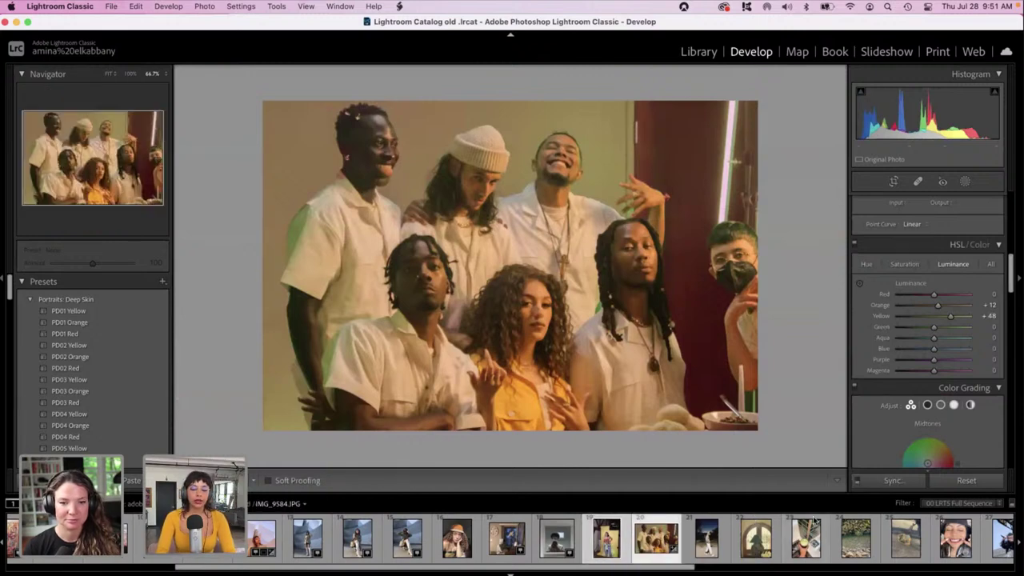
click(892, 481)
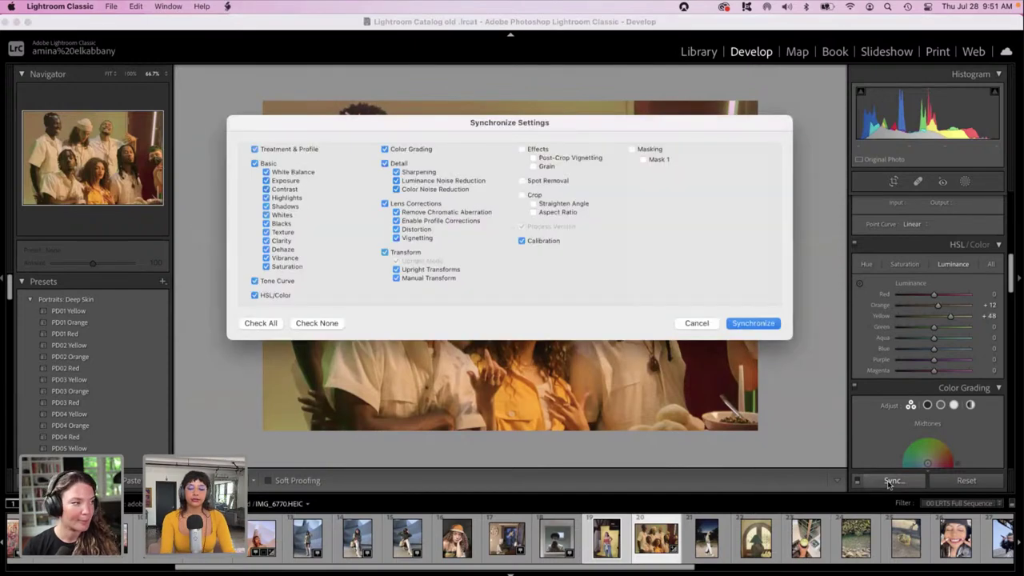
key(Return)
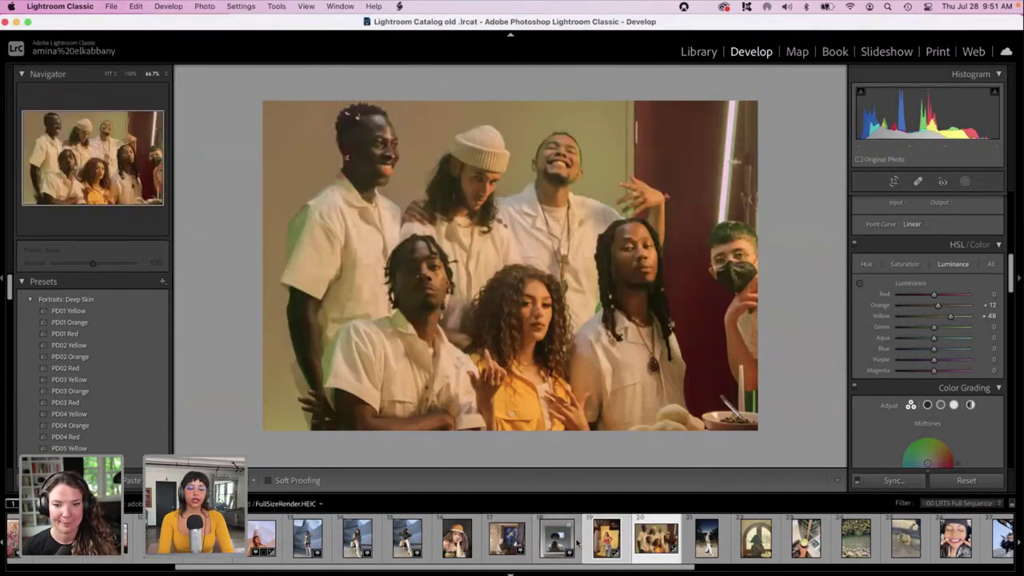
click(579, 544)
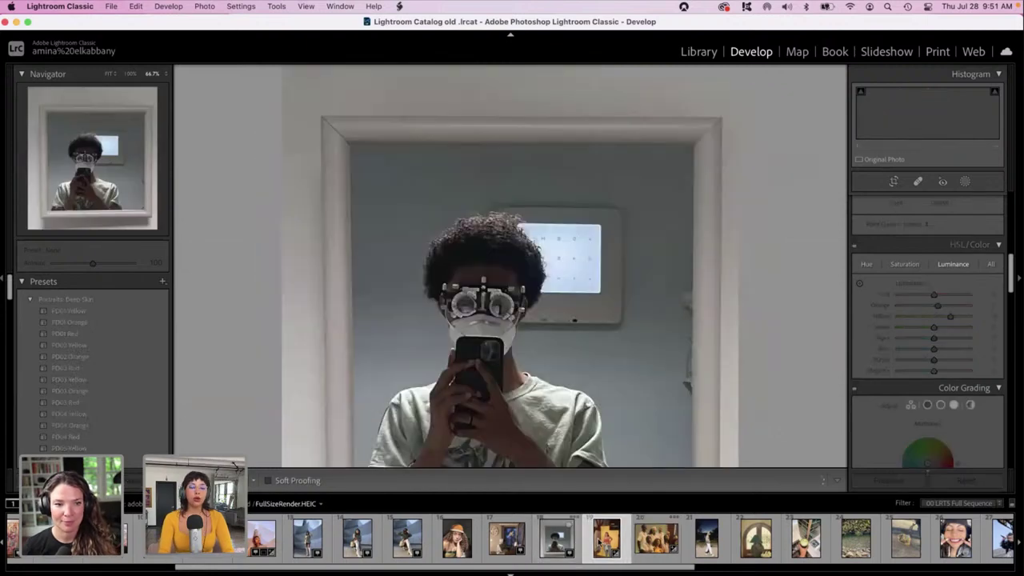
click(600, 543)
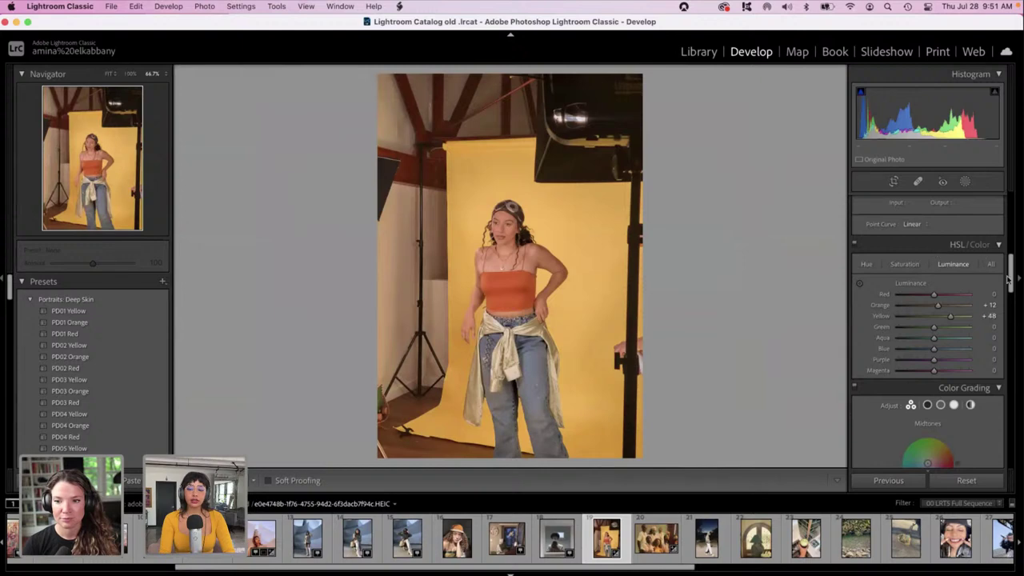
Darken the portrait's exposure slightly and raise Orange luminance to +42.
drag(1010, 278, 1009, 218)
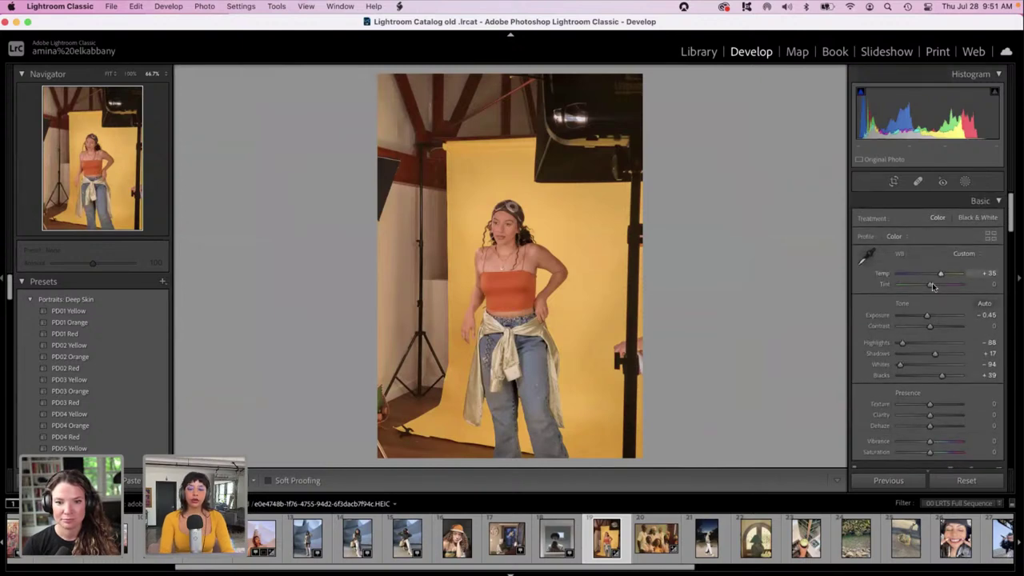
drag(921, 318, 918, 318)
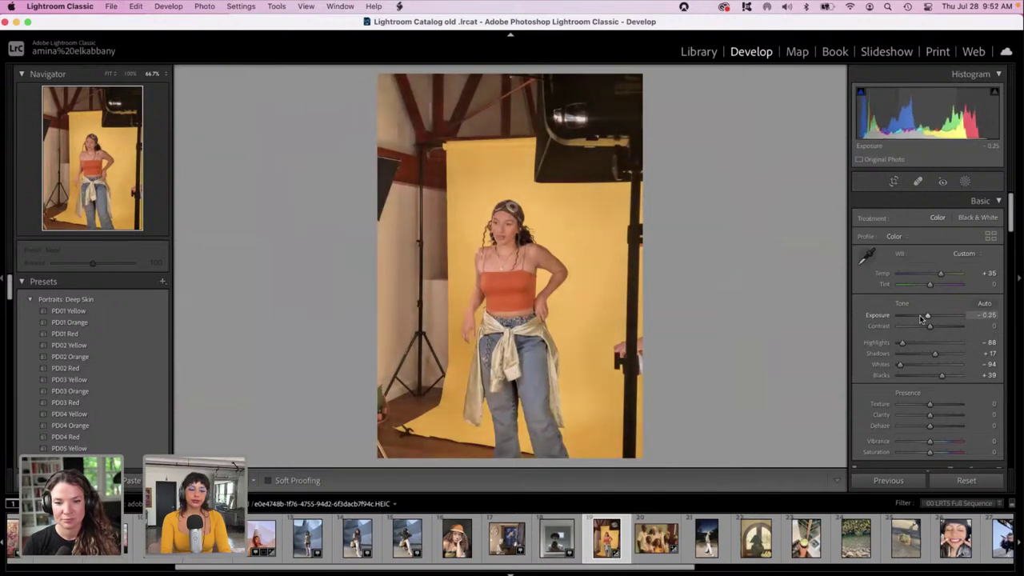
drag(1012, 222, 1021, 465)
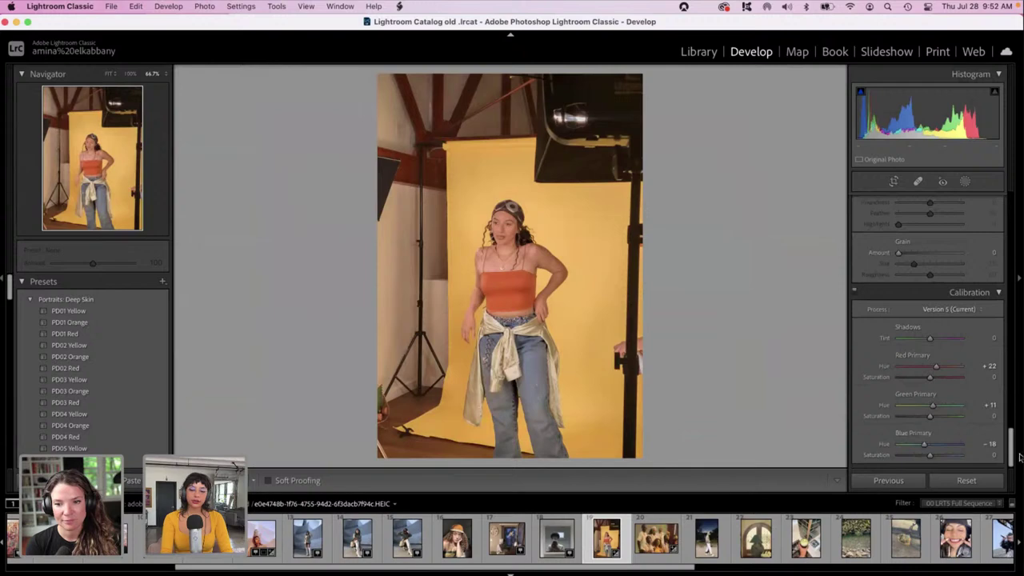
scroll(990, 408, up, 10)
scroll(940, 339, up, 5)
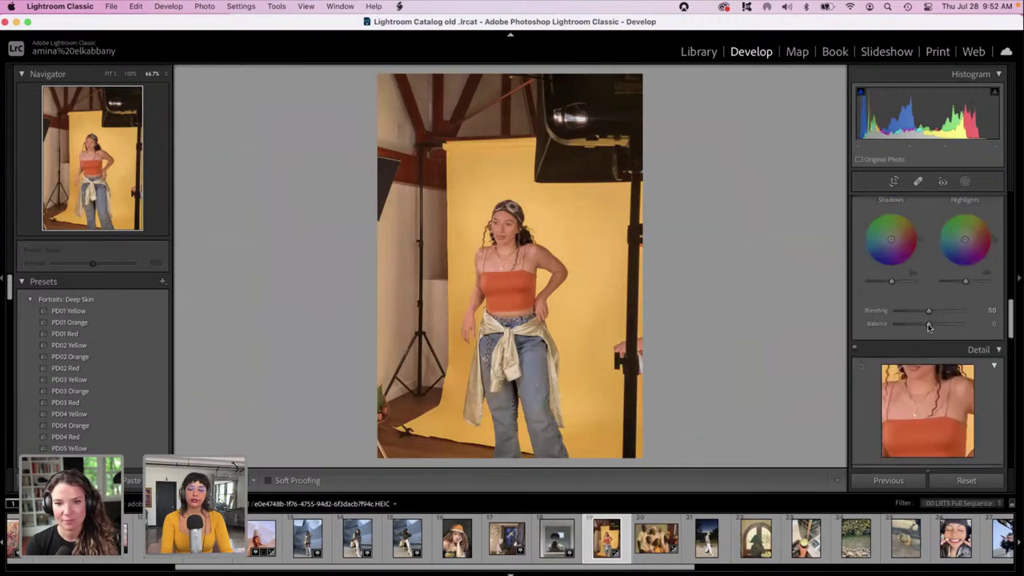
scroll(905, 291, up, 3)
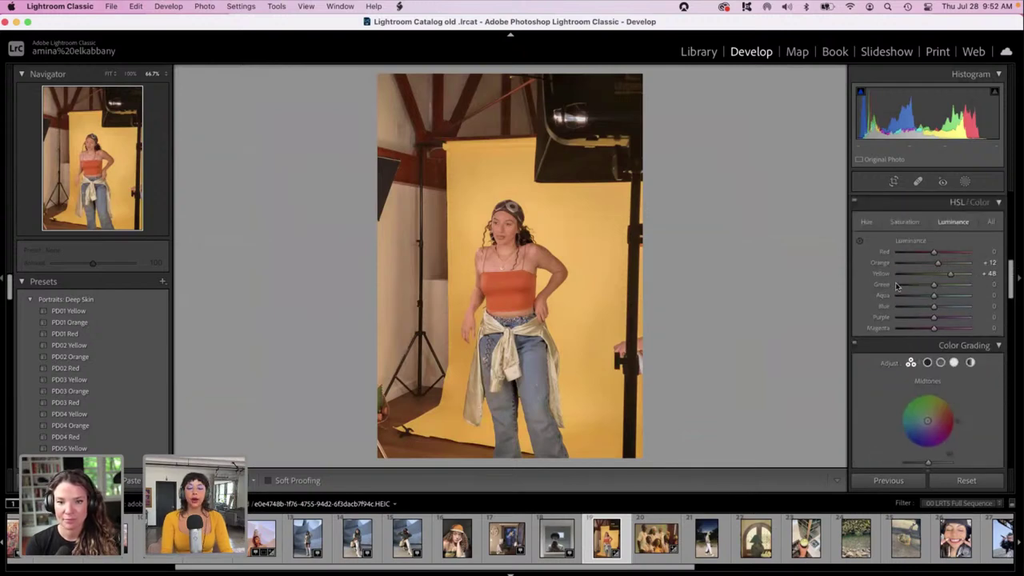
click(949, 281)
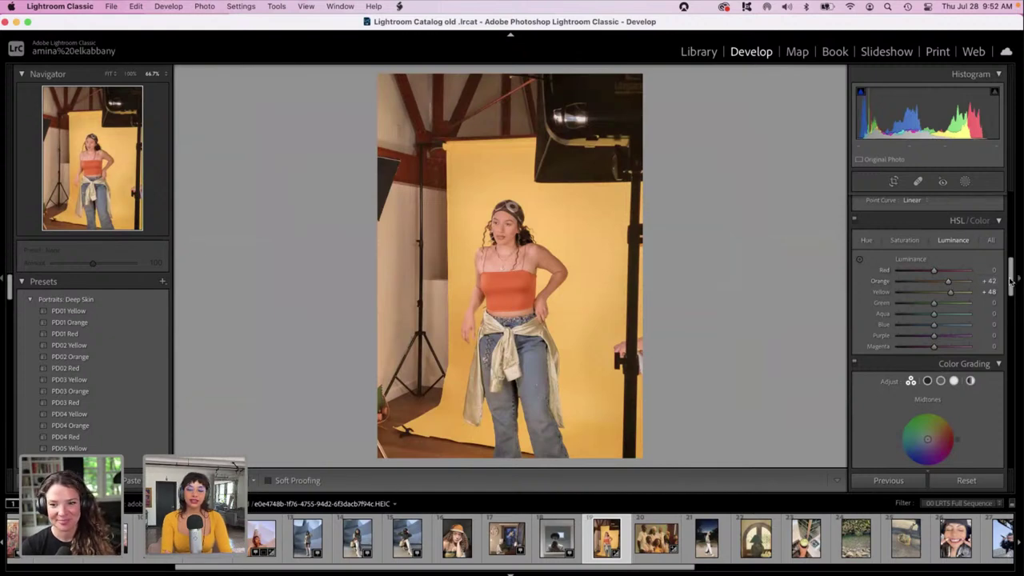
Lower Exposure further to -0.85 and show the Before & After comparison.
drag(1010, 280, 1010, 210)
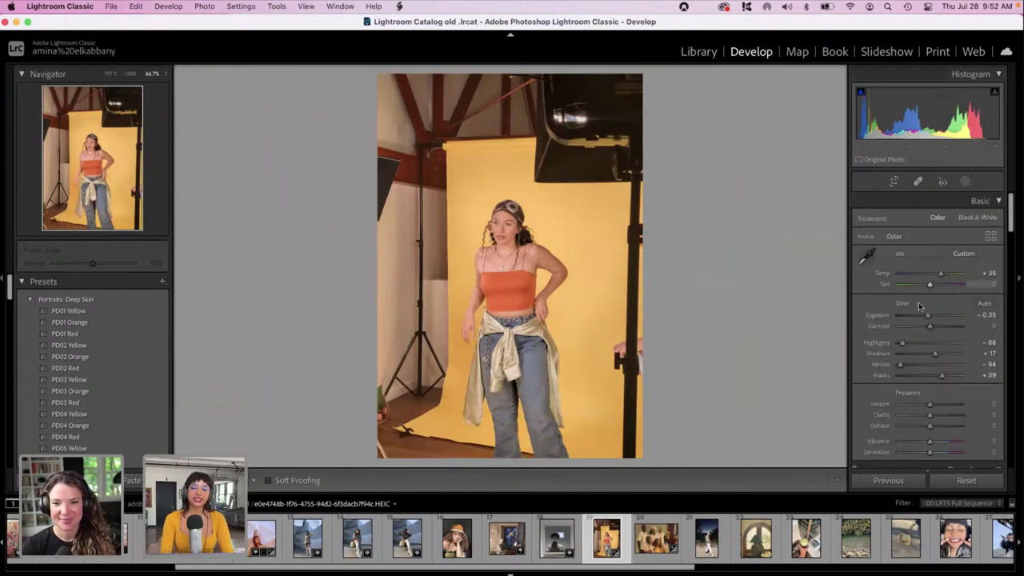
drag(921, 316, 921, 321)
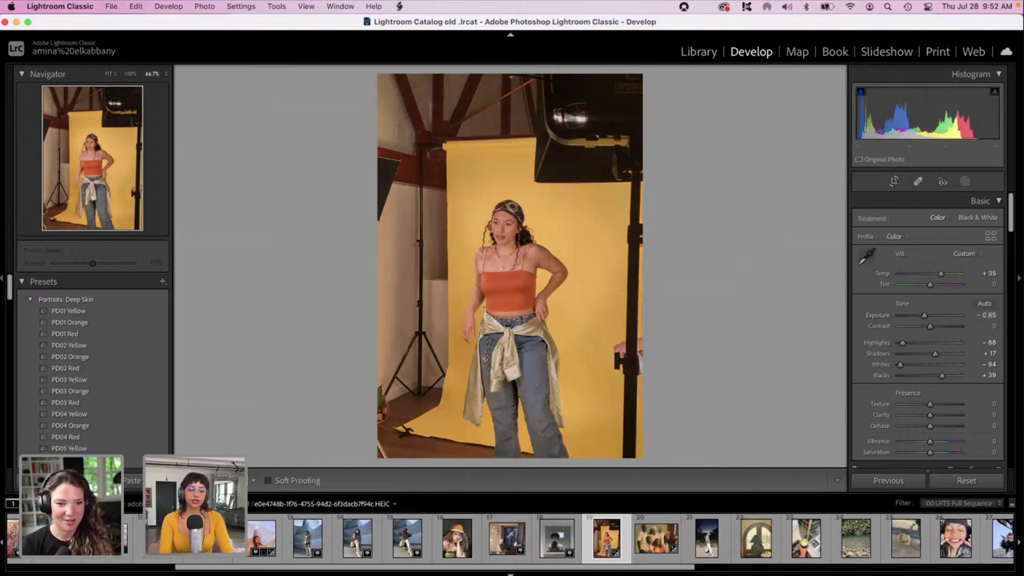
key(y)
key(y)
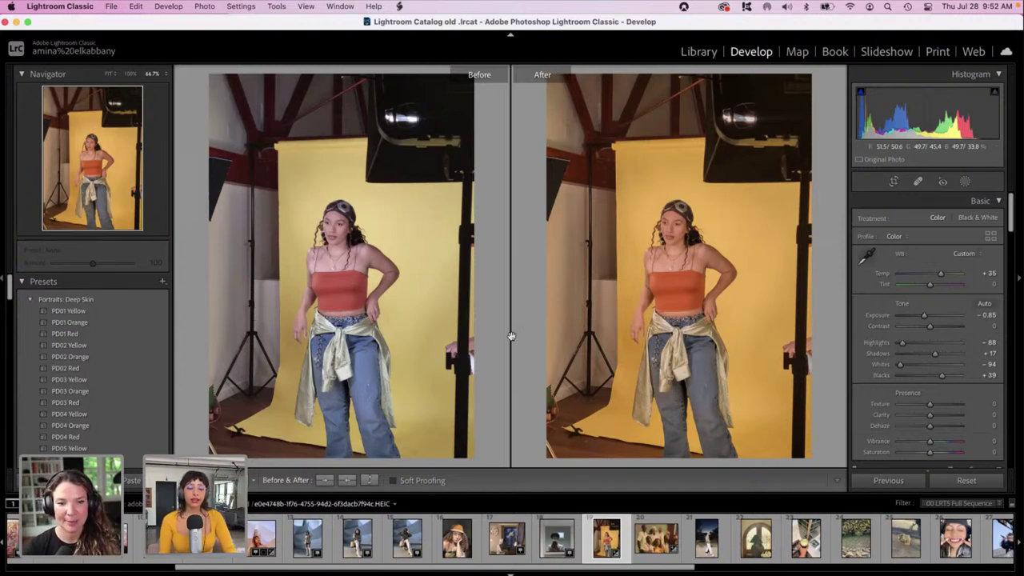
Crop tightly around the woman and yellow backdrop, cutting the stands, then check at 100%.
click(893, 181)
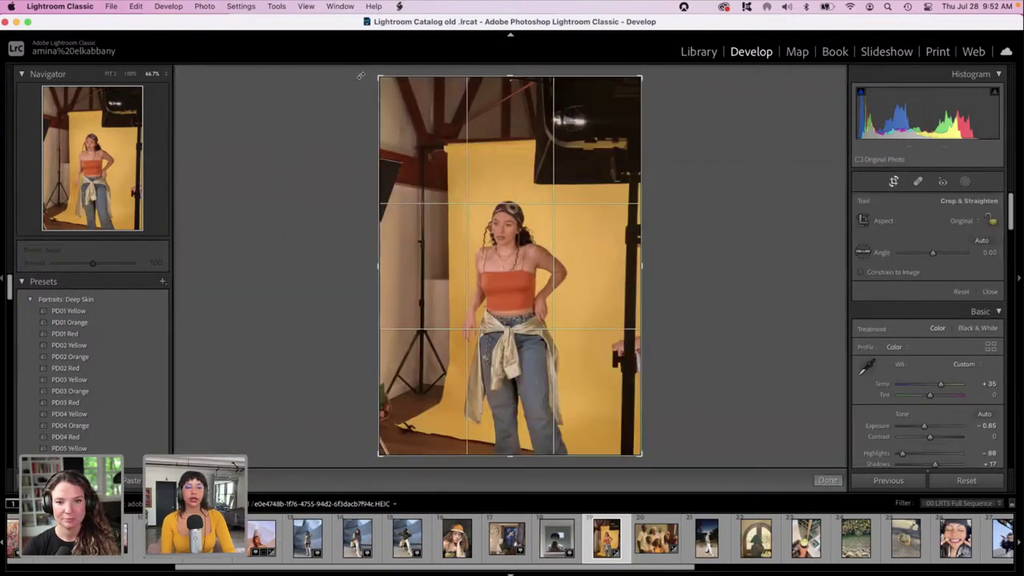
drag(379, 78, 416, 141)
drag(572, 264, 586, 298)
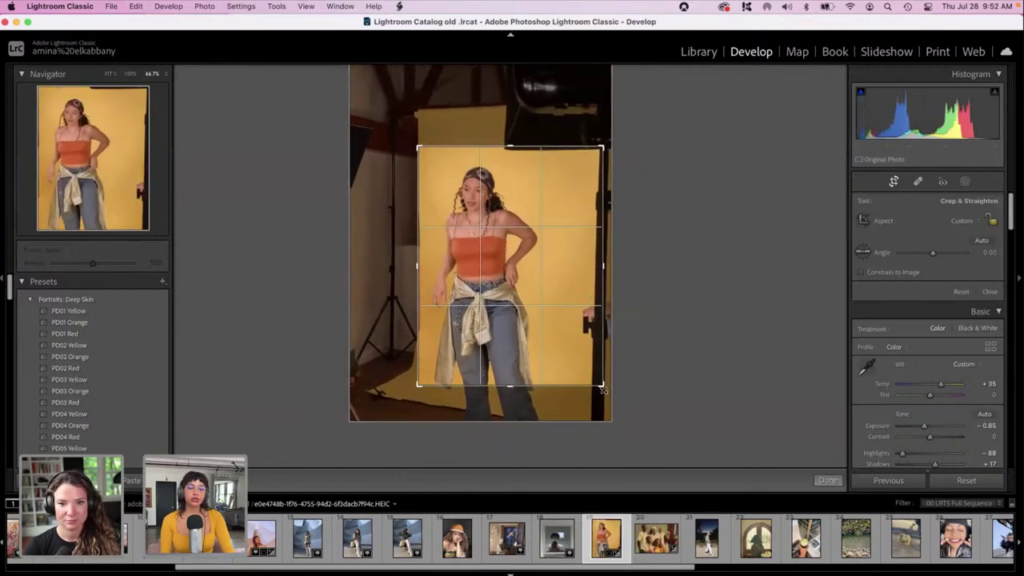
drag(604, 386, 590, 371)
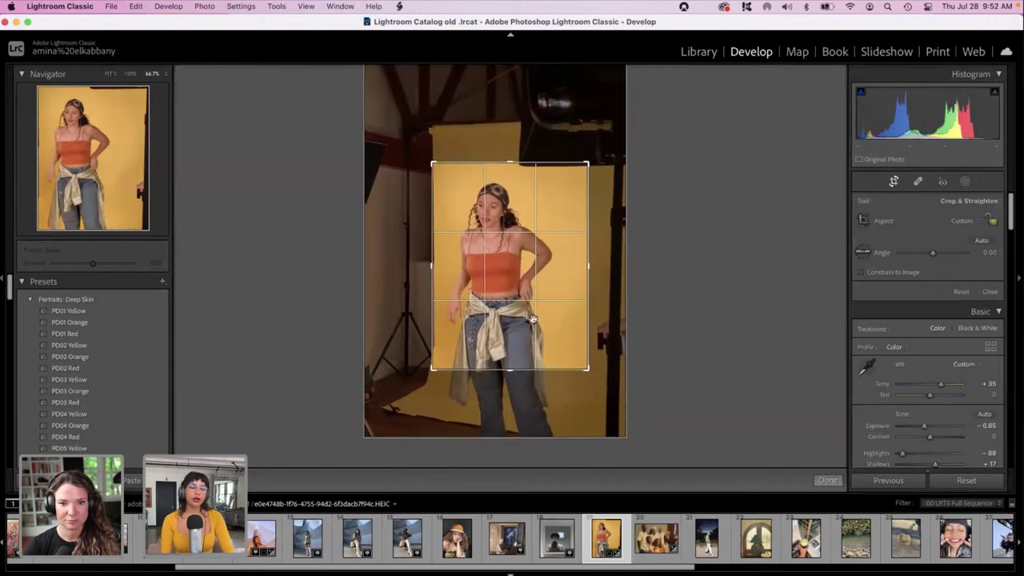
drag(520, 312, 521, 303)
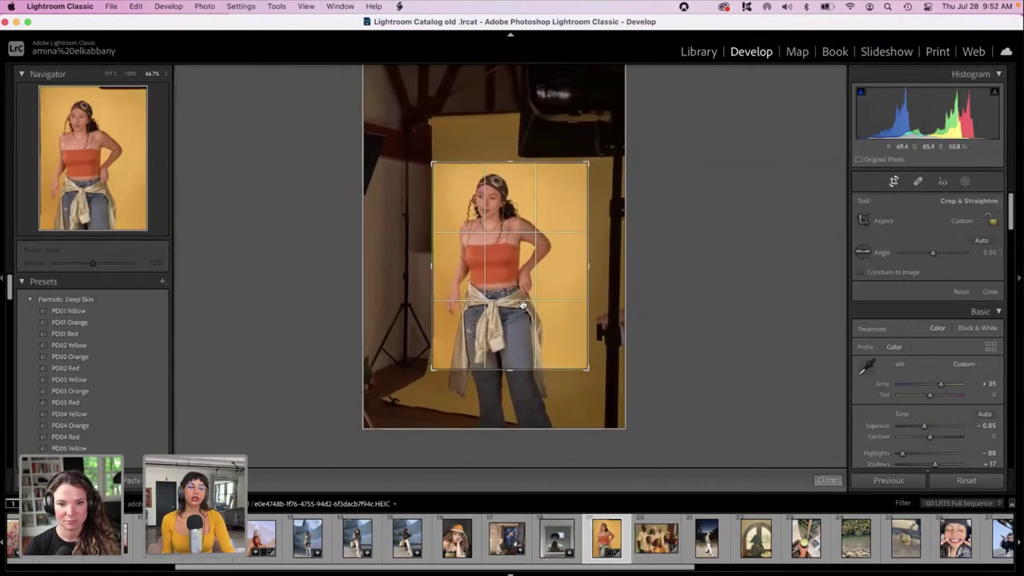
key(Return)
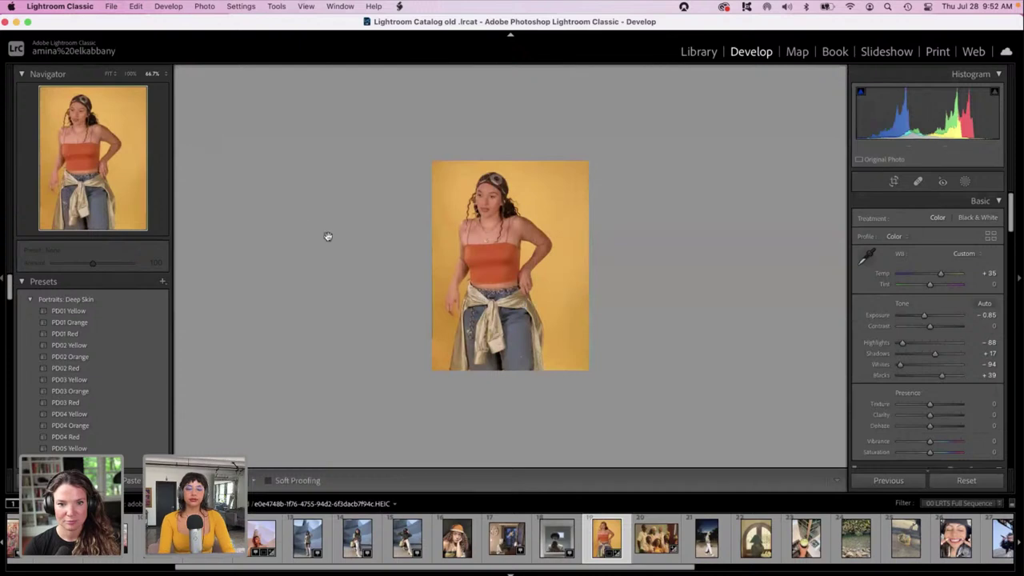
click(424, 243)
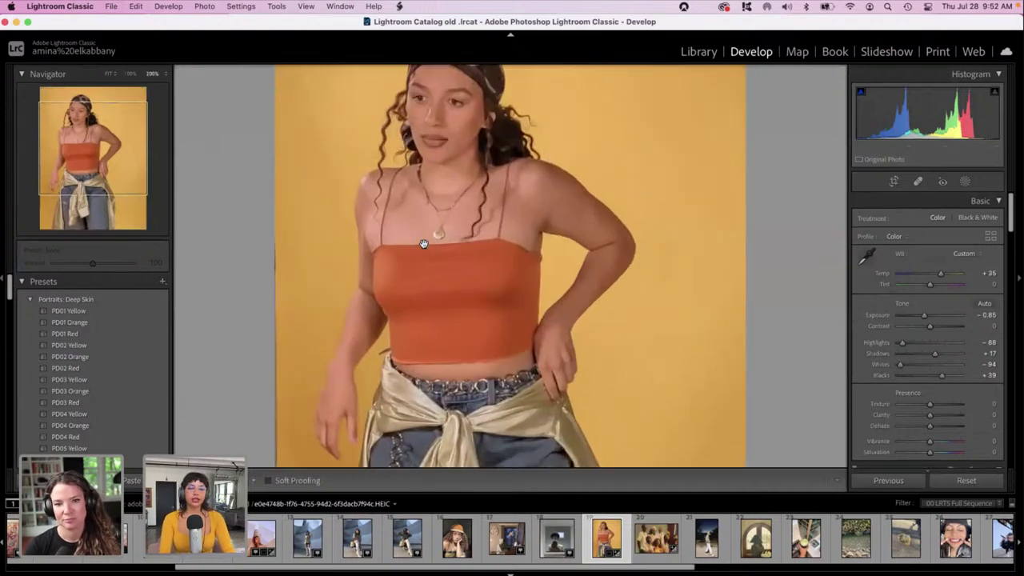
click(424, 243)
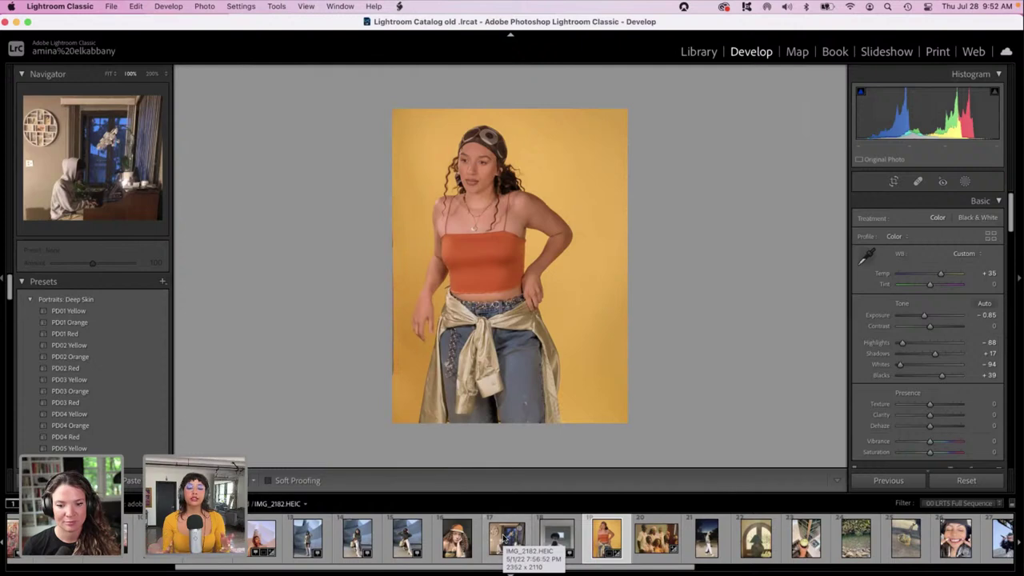
Open the piano-room photo IMG_2182.HEIC and view it in full.
click(507, 537)
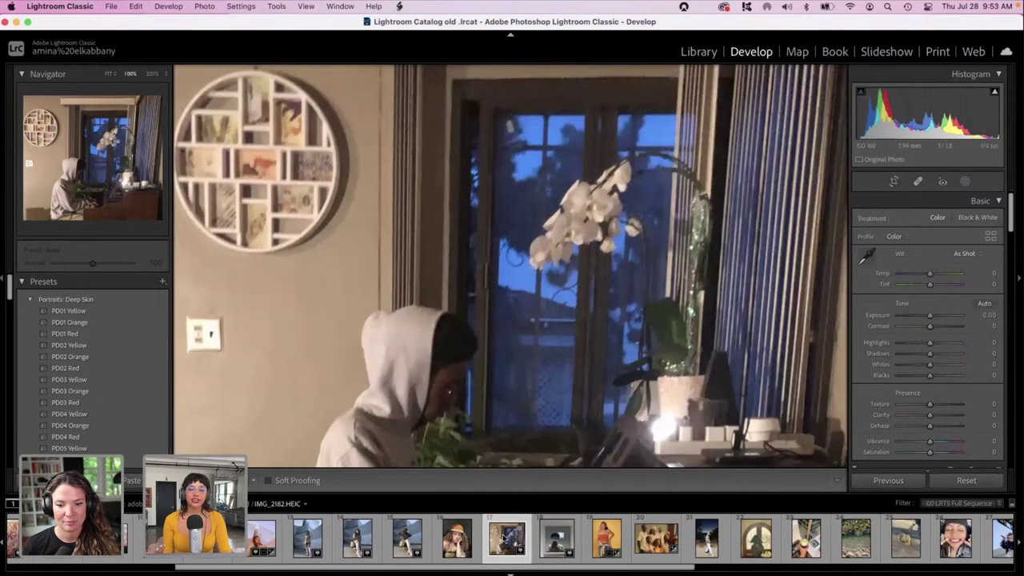
click(454, 353)
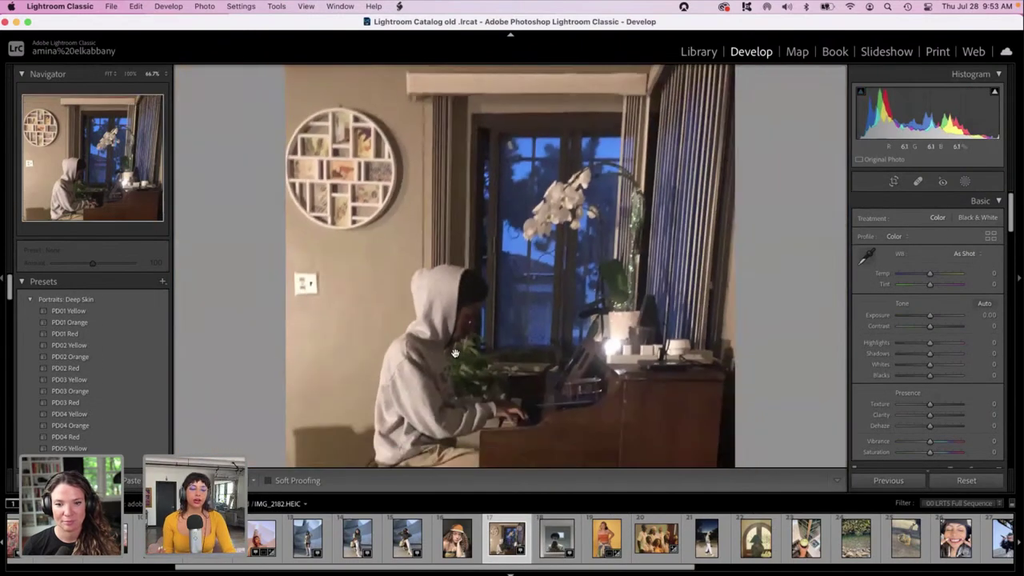
key(super+minus)
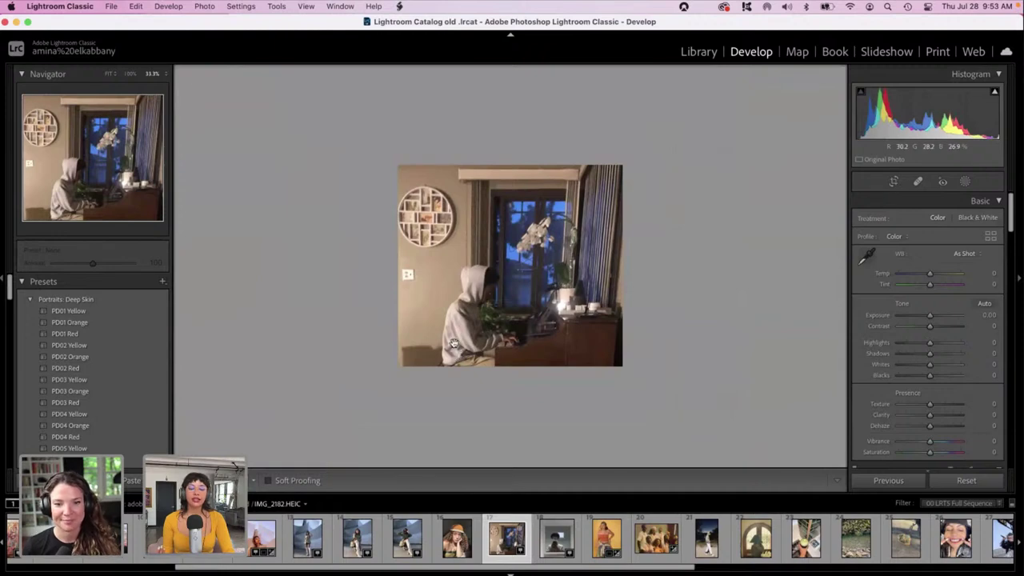
click(453, 343)
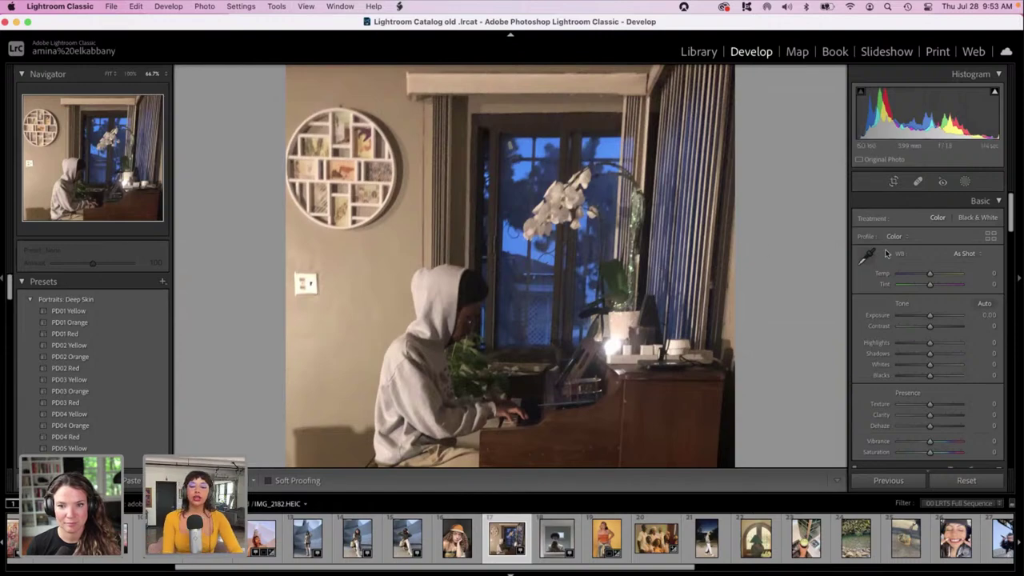
Darken the exposure, warm Temp to +59 and add luminance noise reduction.
drag(919, 319, 922, 317)
drag(929, 273, 941, 275)
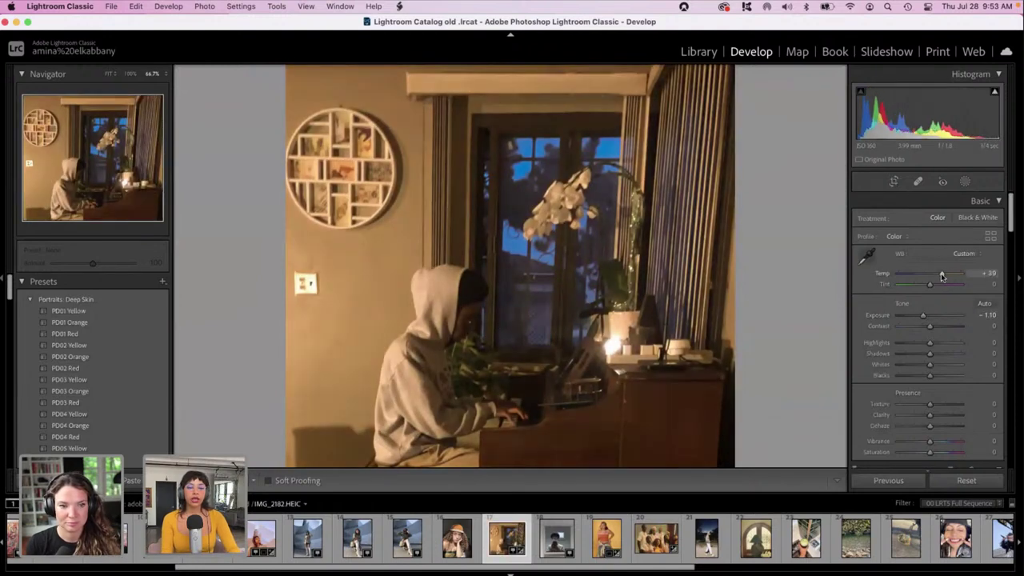
drag(1009, 224, 1021, 456)
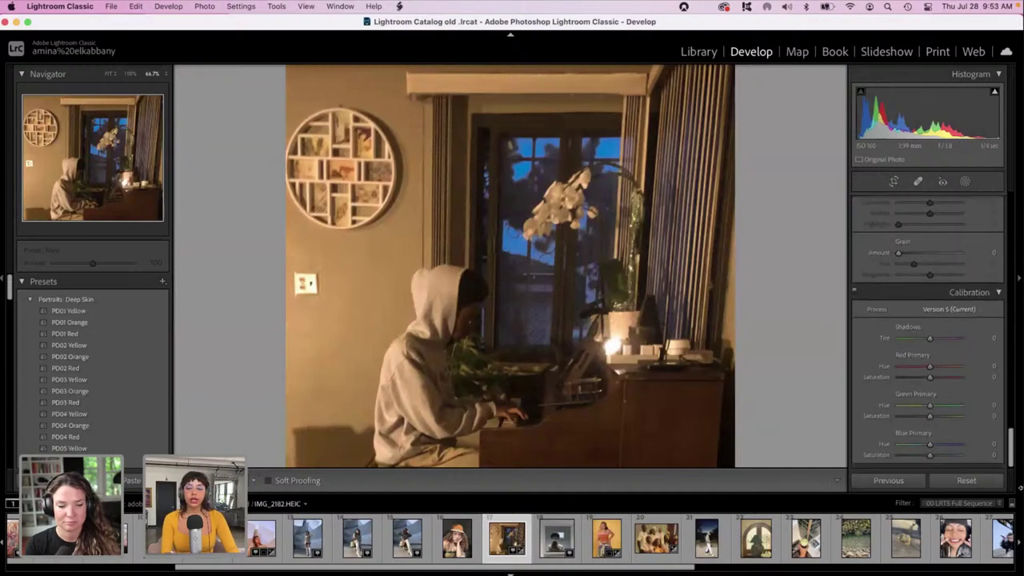
drag(1009, 457, 1010, 342)
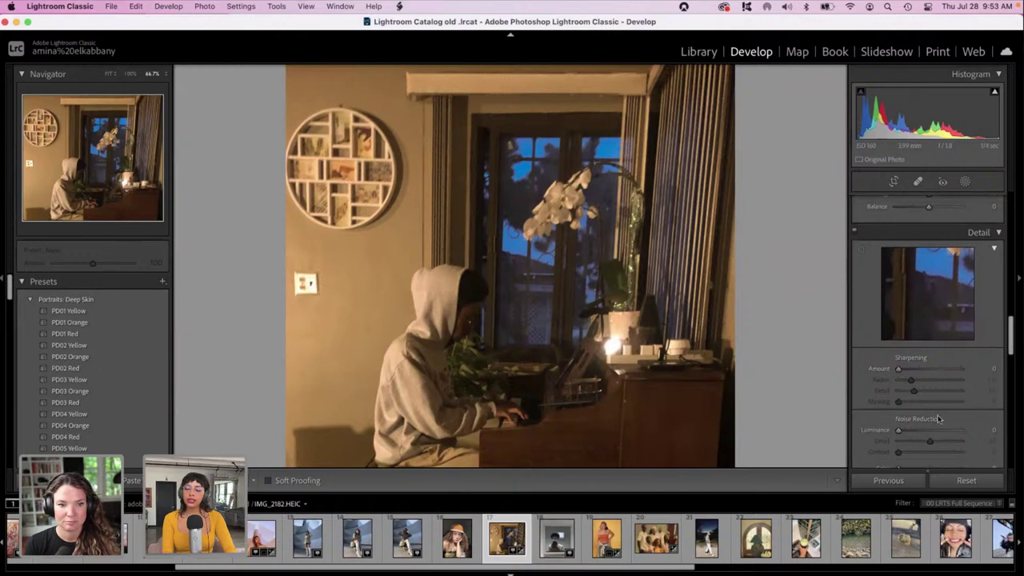
drag(902, 430, 916, 432)
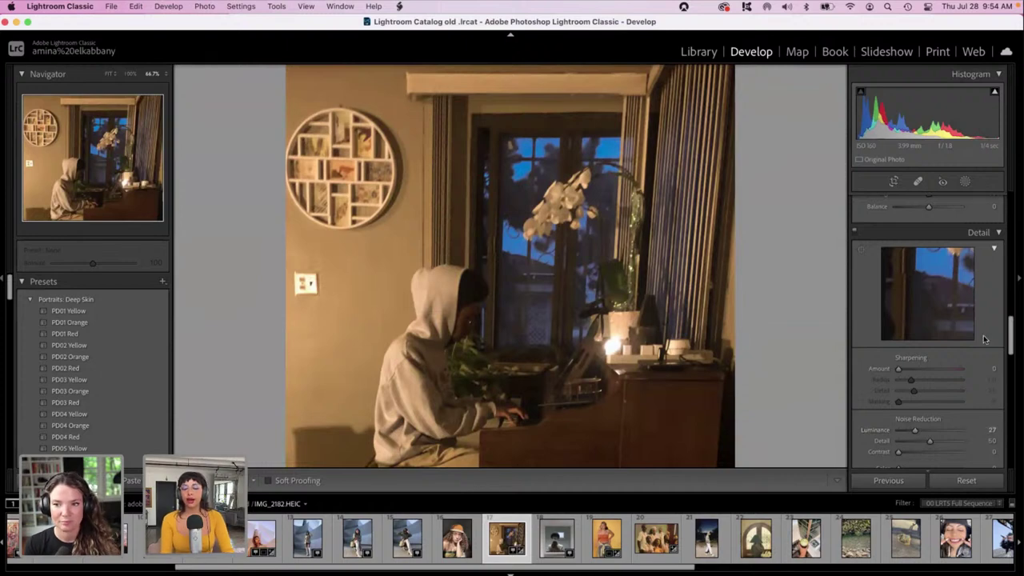
Tint midtones pink-magenta and shadows blue (hue 219, saturation 77) in Color Grading.
drag(1011, 334, 1011, 298)
drag(928, 298, 954, 309)
mouse_move(883, 392)
mouse_down()
mouse_move(880, 372)
mouse_move(905, 400)
mouse_move(890, 394)
mouse_move(898, 380)
mouse_move(878, 410)
mouse_up()
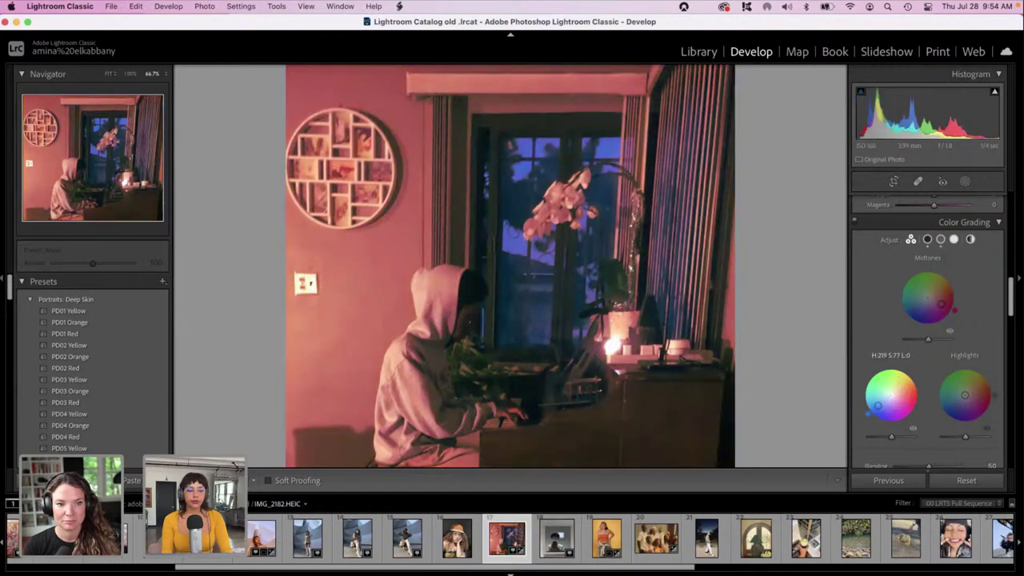
Reset and tint the shadows red, then push highlights and midtones toward red-magenta.
double_click(877, 405)
drag(868, 413, 904, 397)
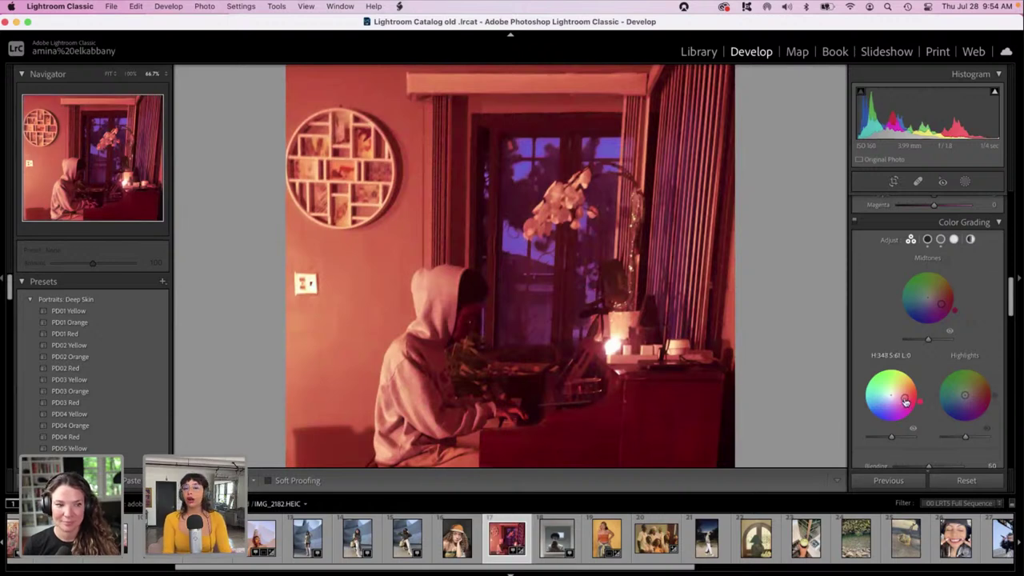
mouse_move(964, 395)
mouse_down()
mouse_move(955, 397)
mouse_move(971, 381)
mouse_move(980, 392)
mouse_up()
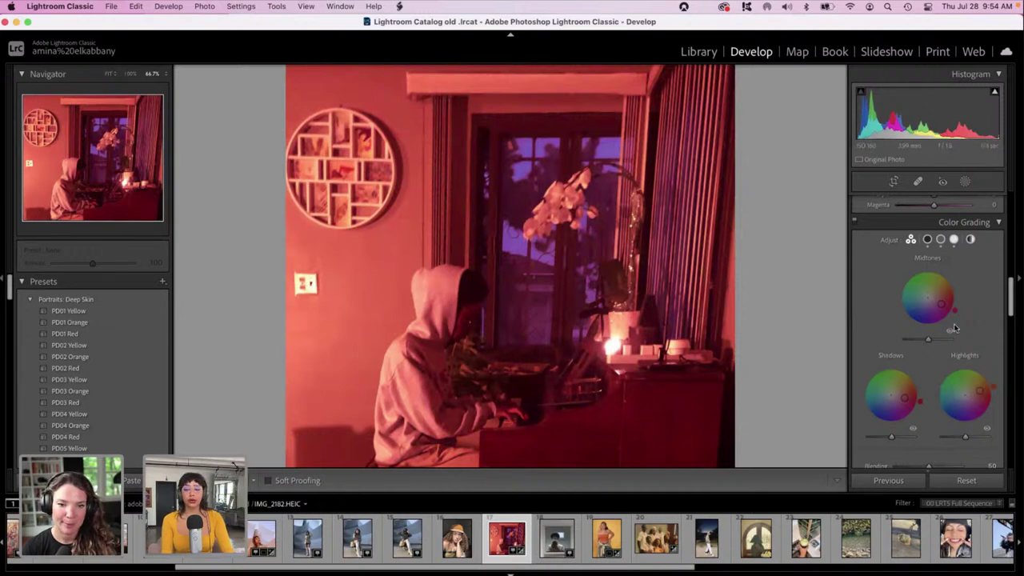
mouse_move(940, 304)
mouse_down()
mouse_move(943, 292)
mouse_move(937, 314)
mouse_move(932, 304)
mouse_move(942, 306)
mouse_up()
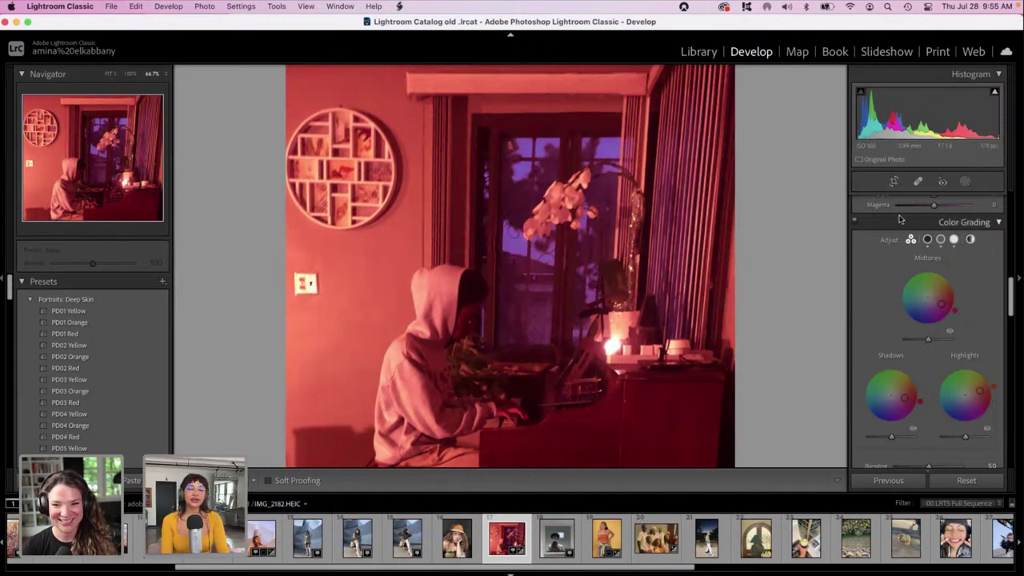
Clone out the wall light switch using an enlarged Spot Removal brush.
click(919, 182)
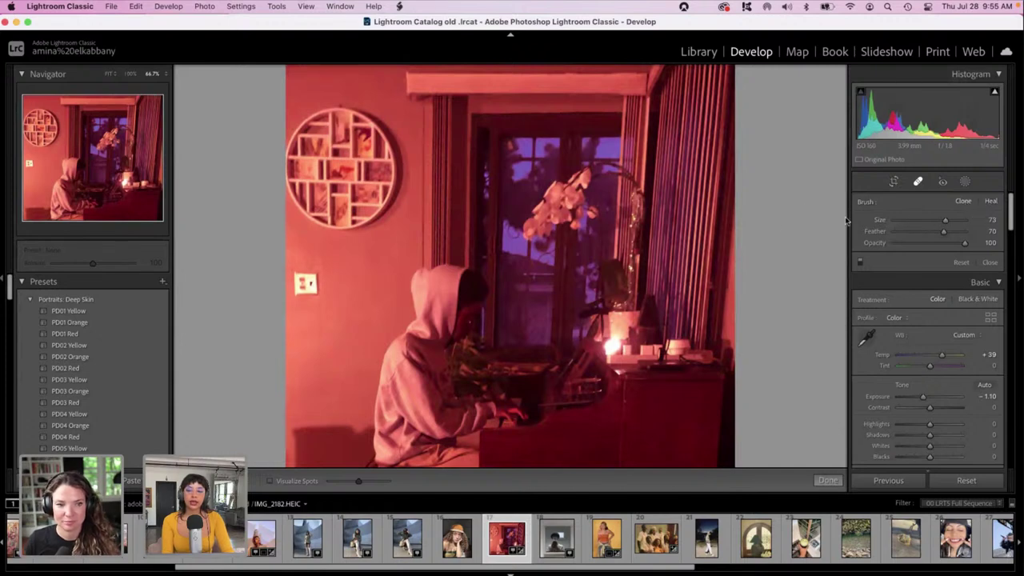
drag(944, 220, 955, 224)
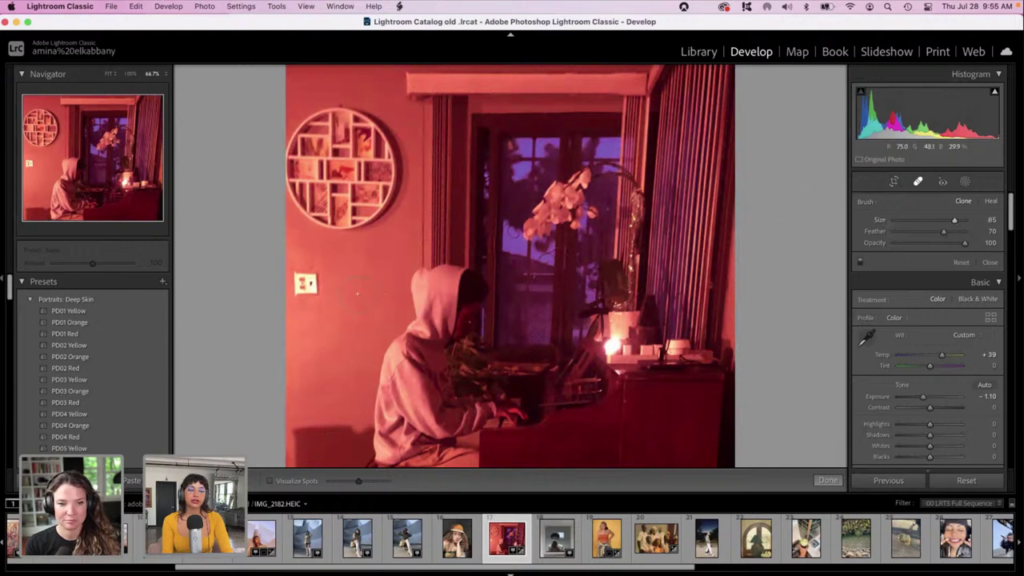
click(308, 284)
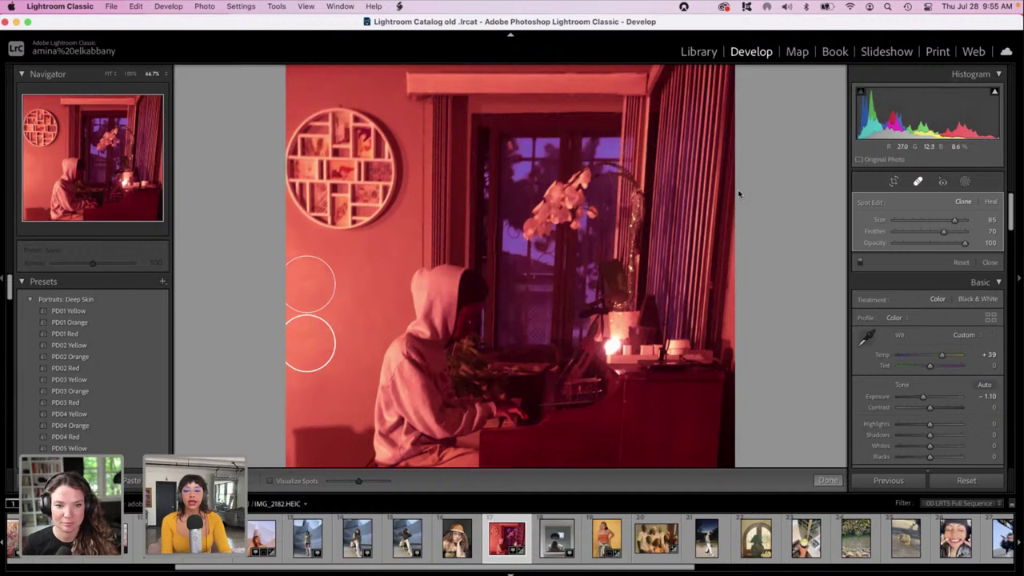
click(918, 182)
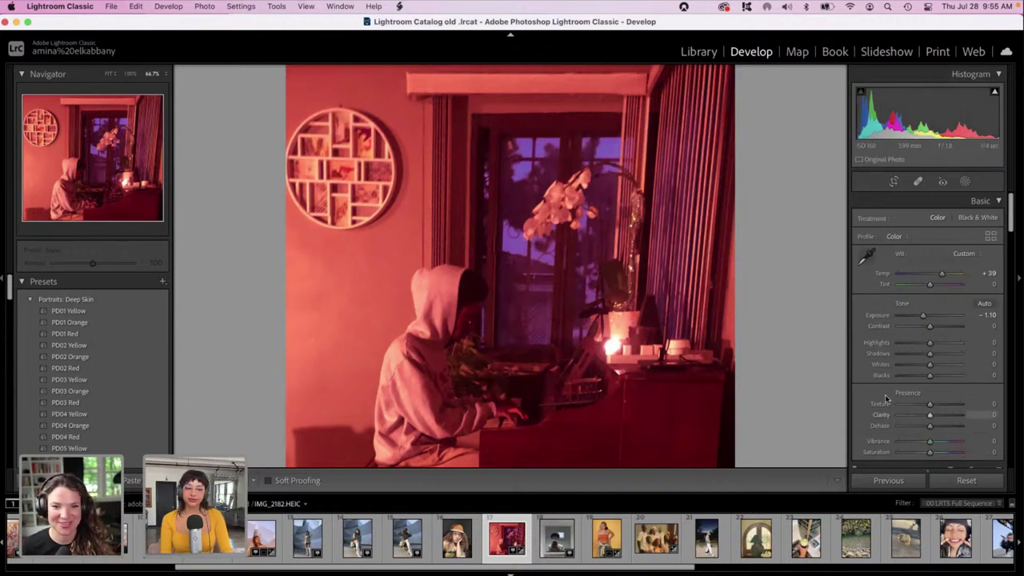
Lower Shadows to -52 and Whites to -67.
mouse_move(929, 353)
mouse_down()
mouse_move(913, 359)
mouse_move(912, 345)
mouse_up()
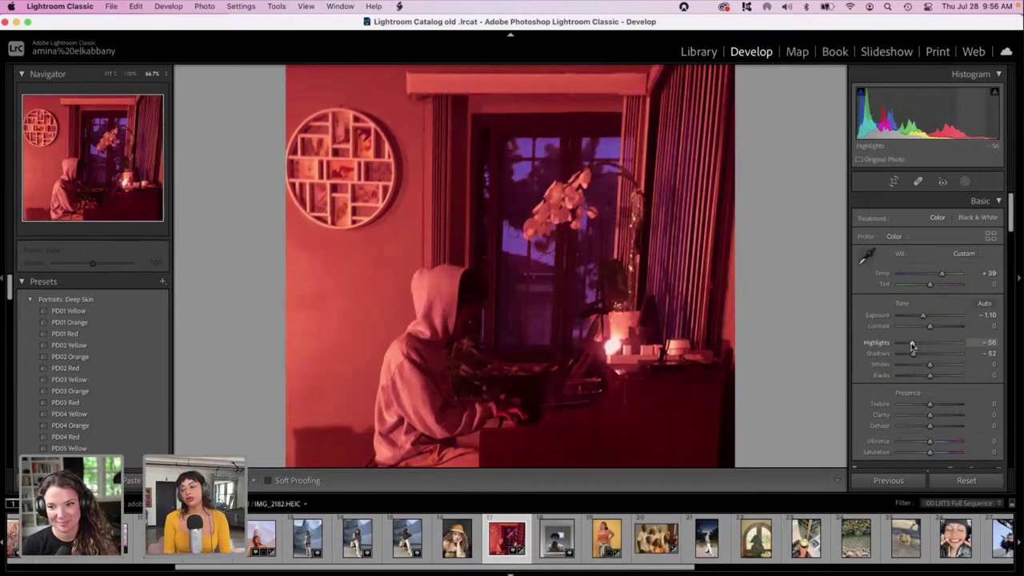
drag(929, 364, 908, 367)
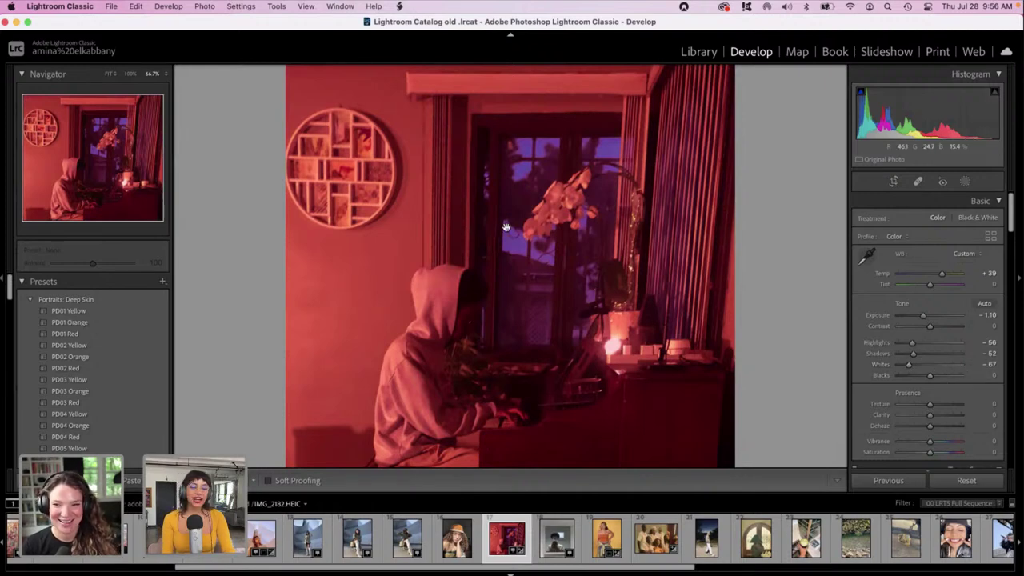
scroll(918, 352, down, 3)
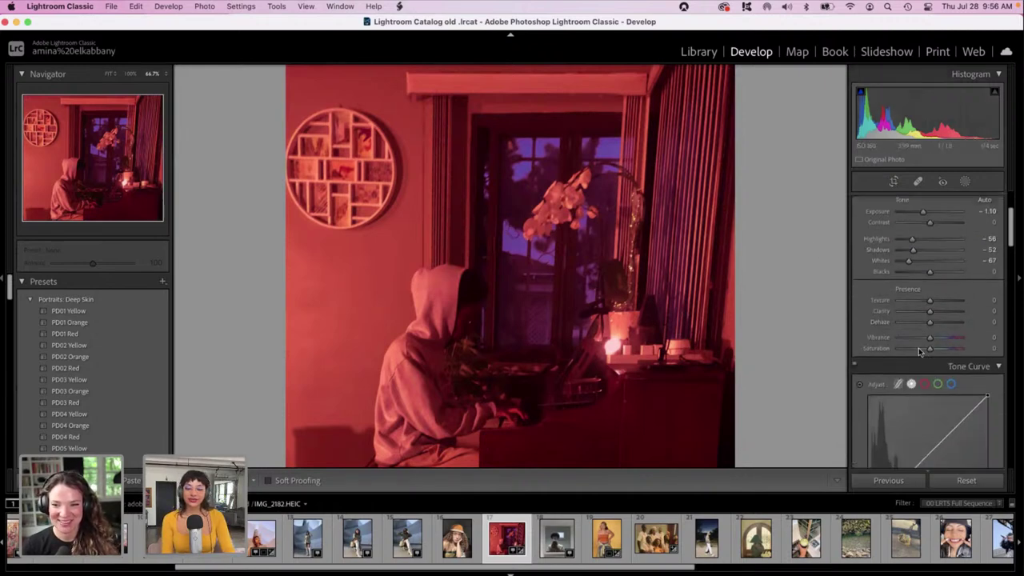
Set Texture to -100 and Clarity to -57, and darken Exposure to -1.55.
click(920, 312)
click(921, 299)
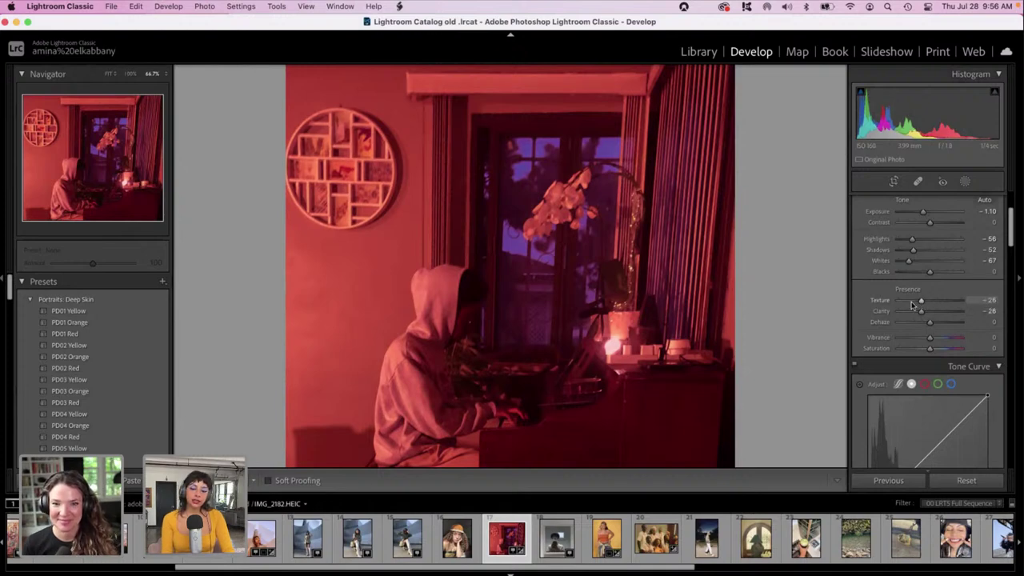
click(908, 301)
drag(907, 305, 872, 300)
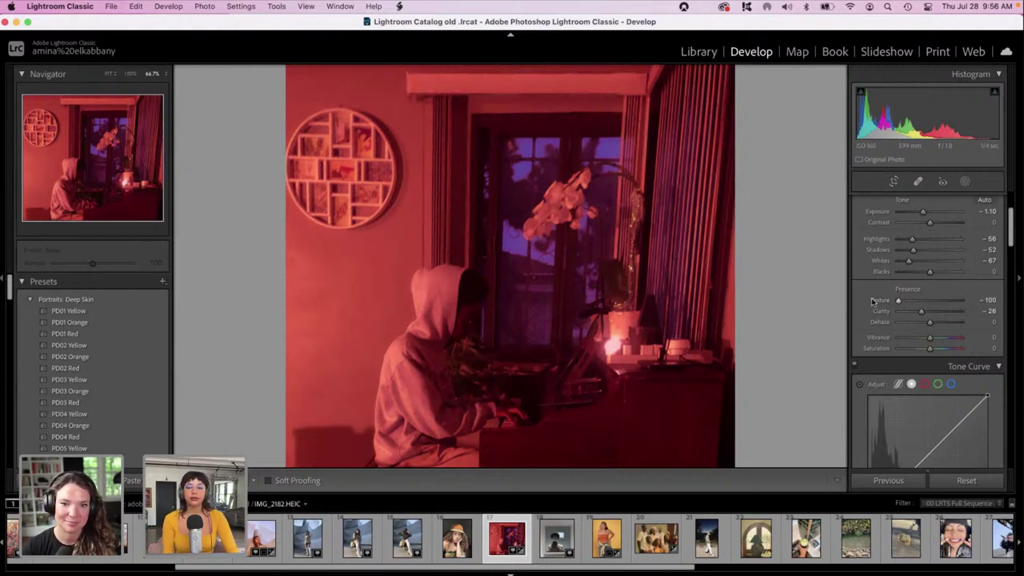
drag(920, 311, 913, 313)
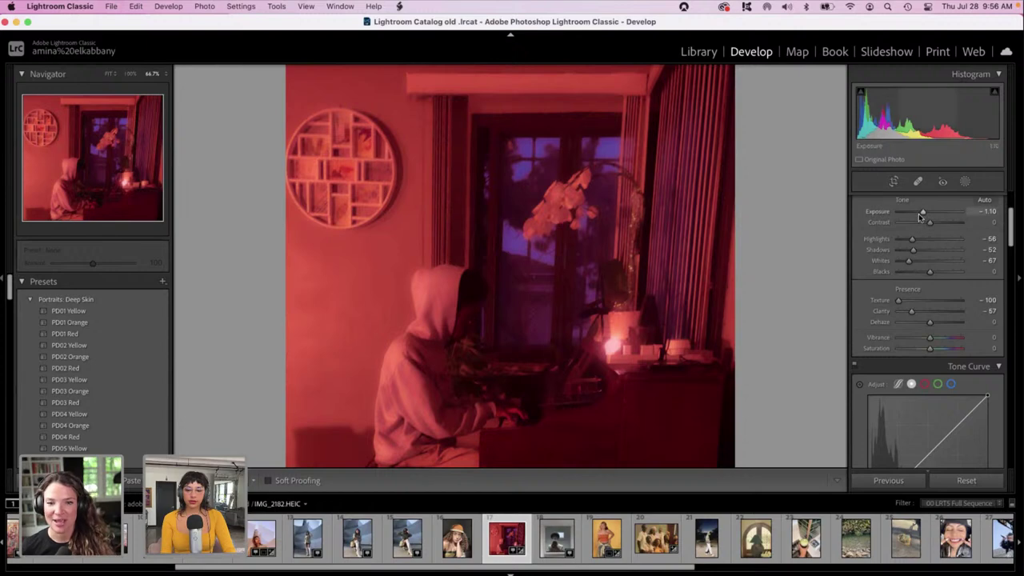
drag(921, 214, 921, 213)
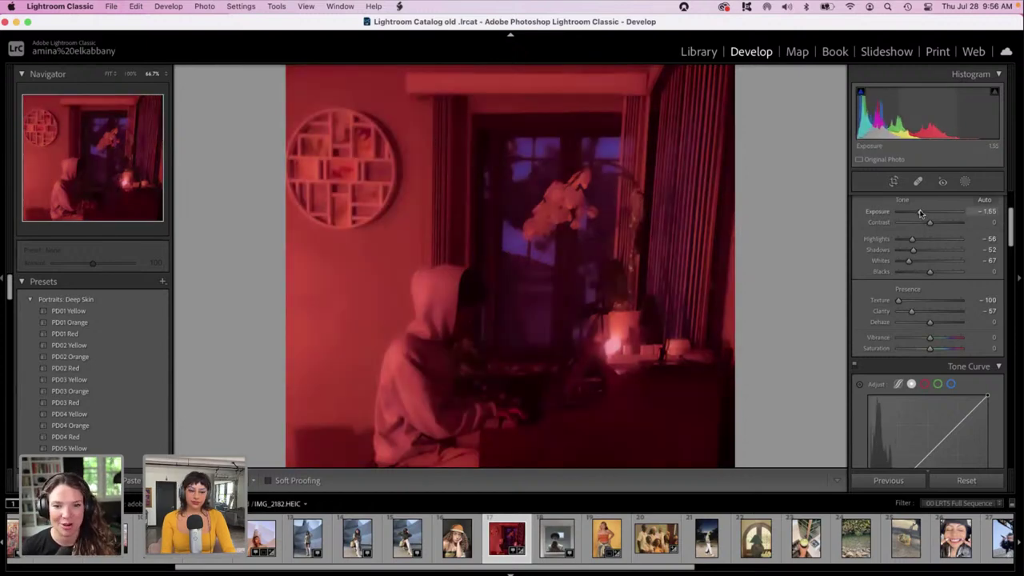
key(super+minus)
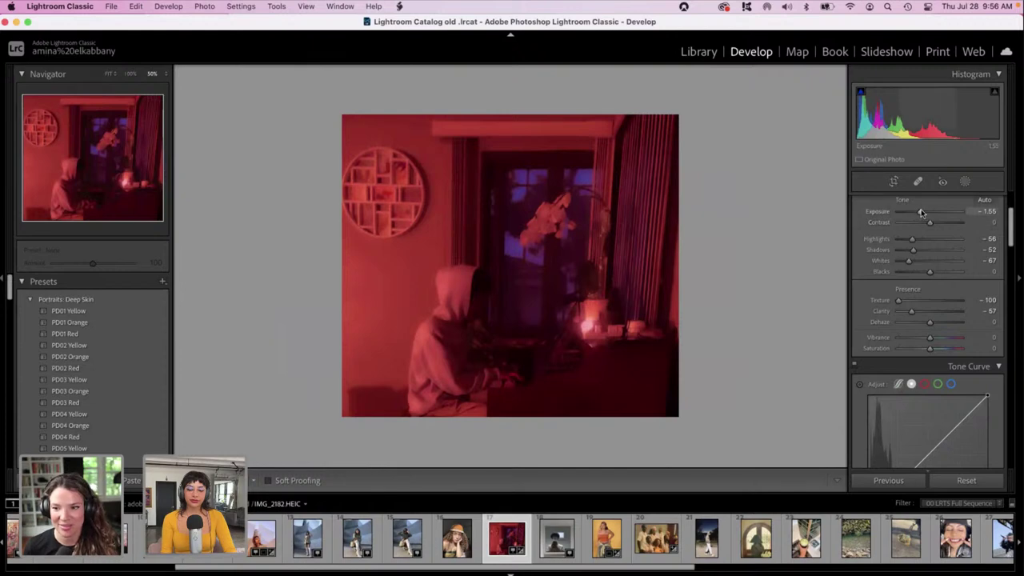
Raise Exposure to -1.35, then review the Develop panels down to Calibration.
drag(921, 212, 921, 208)
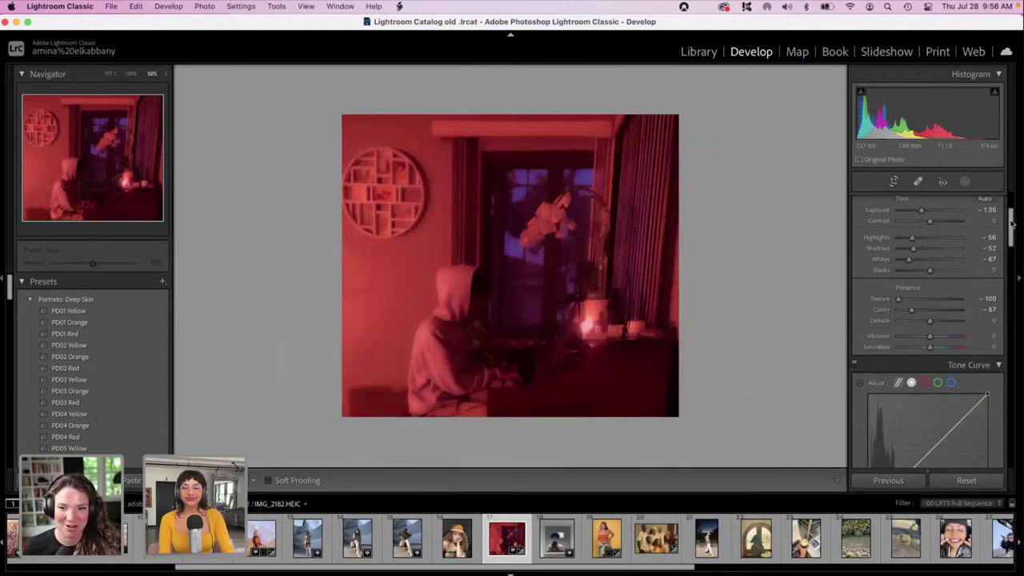
scroll(1012, 230, down, 3)
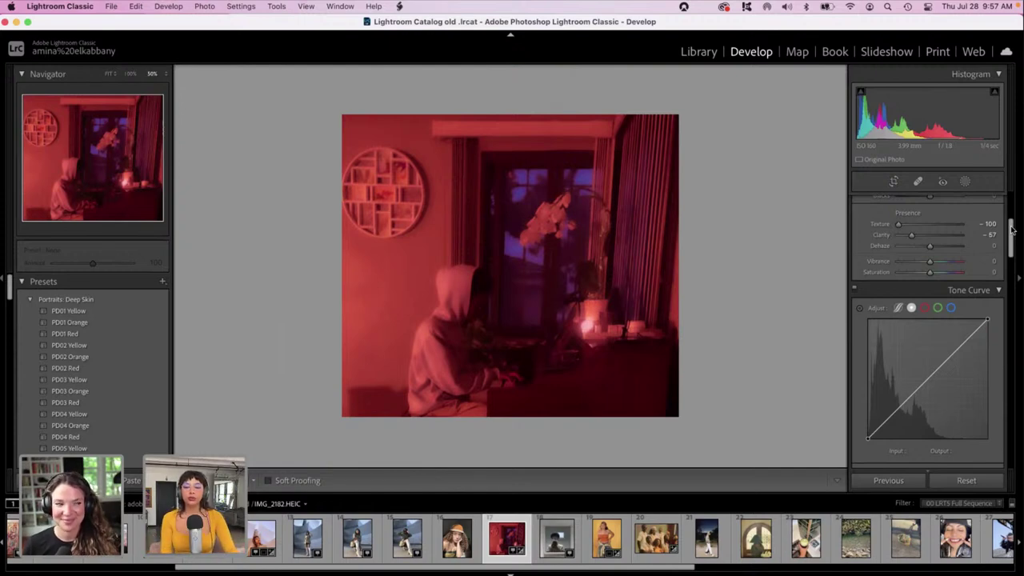
drag(1012, 229, 1020, 450)
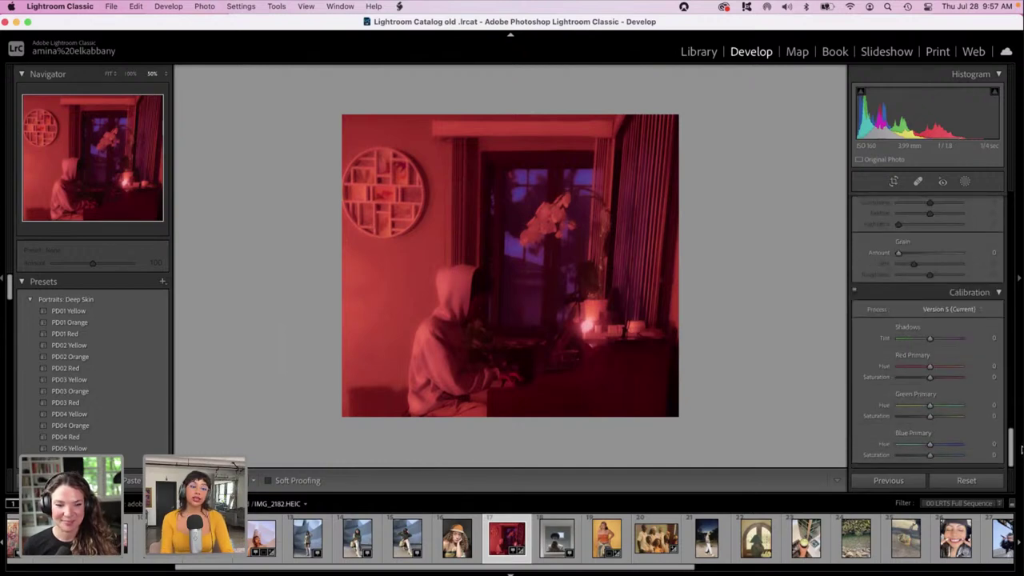
scroll(928, 328, up, 10)
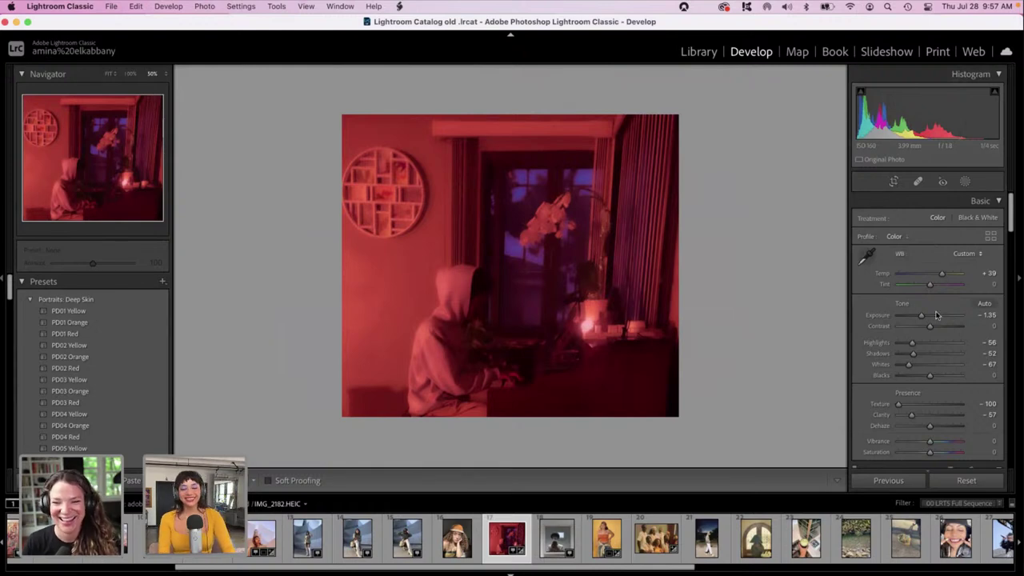
Set Highlights to +10 and Contrast to -100.
click(932, 344)
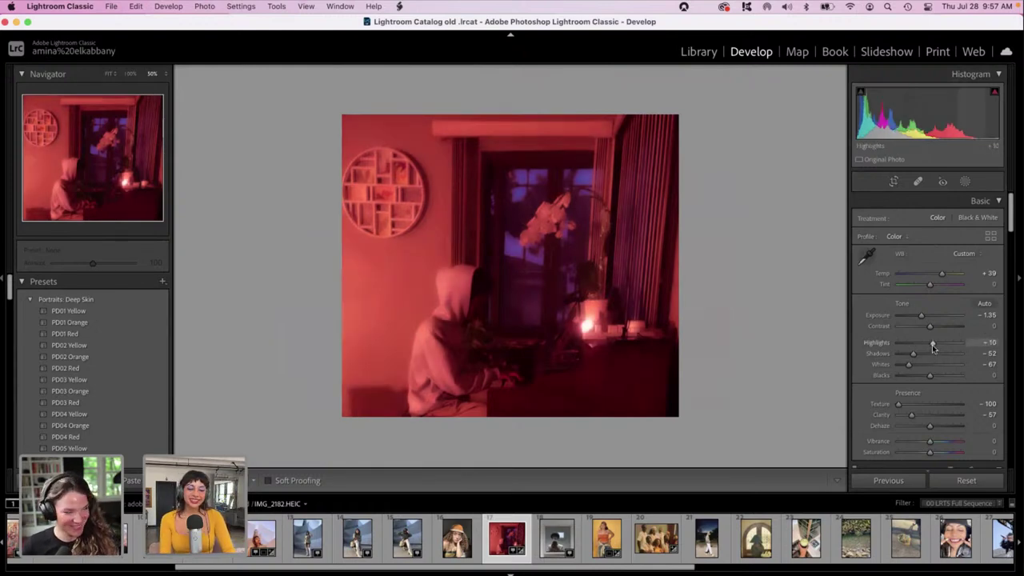
click(918, 327)
drag(919, 327, 897, 327)
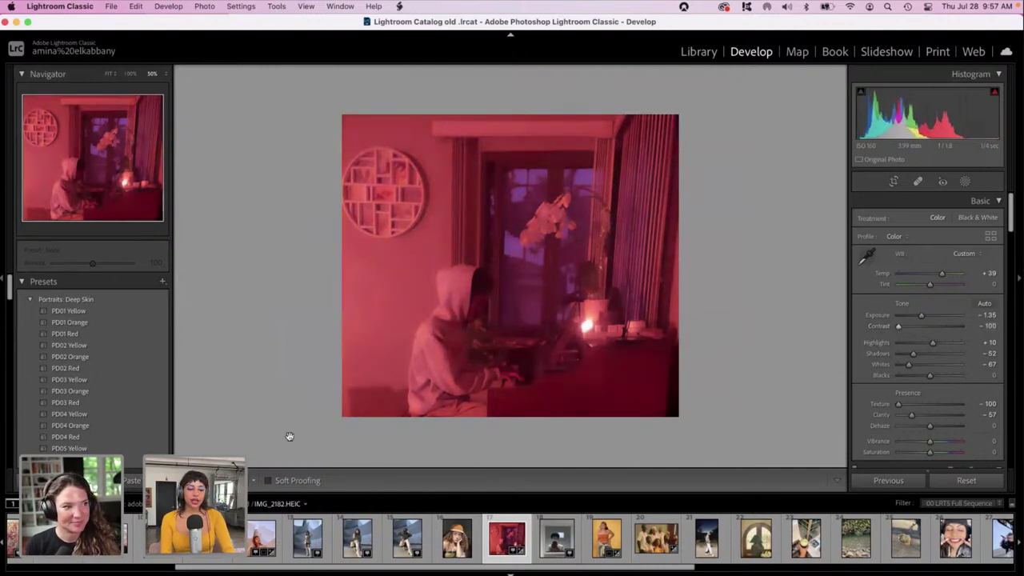
key(y)
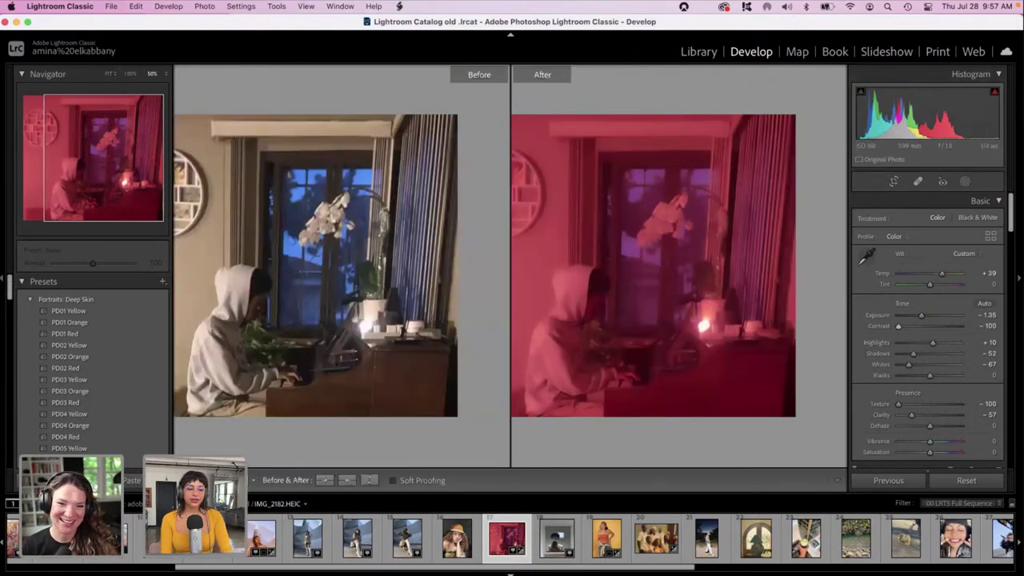
key(shift+y)
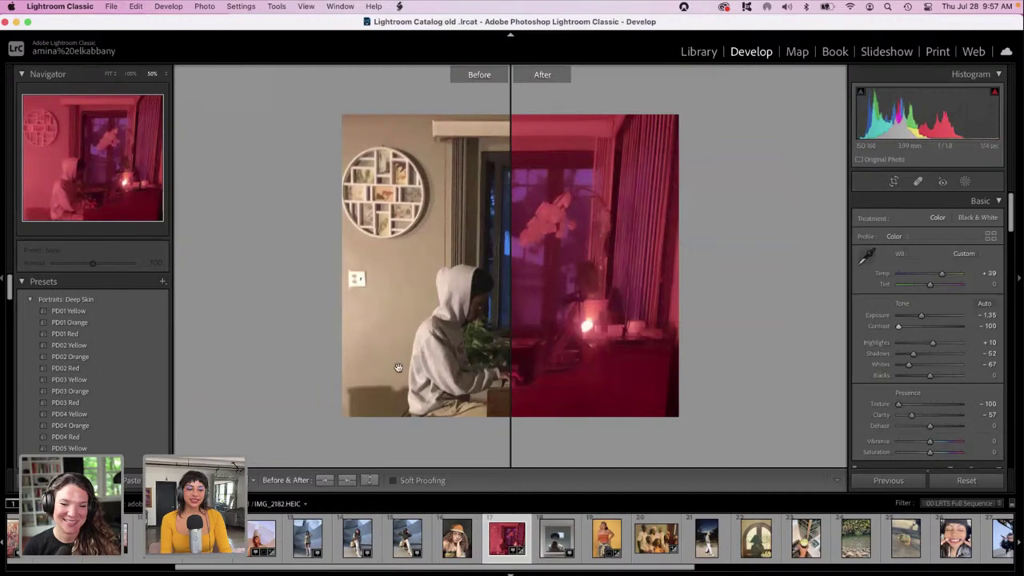
key(alt+y)
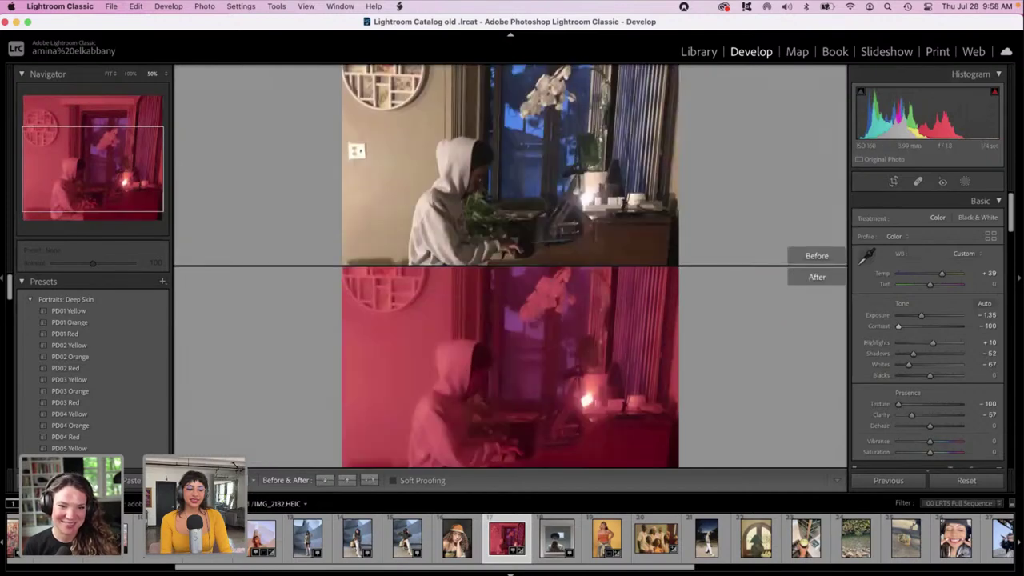
key(alt+shift+y)
key(y)
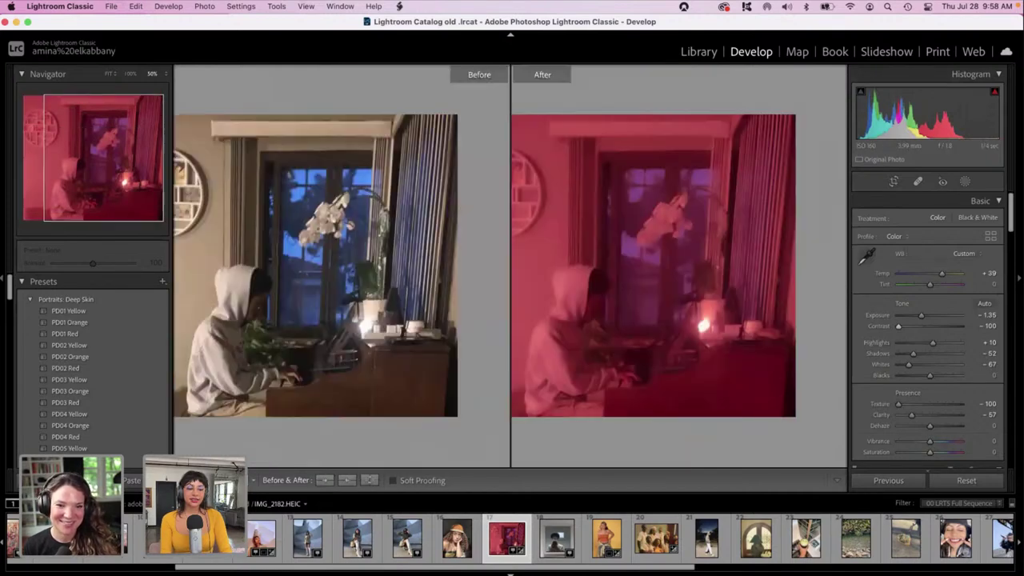
key(shift+y)
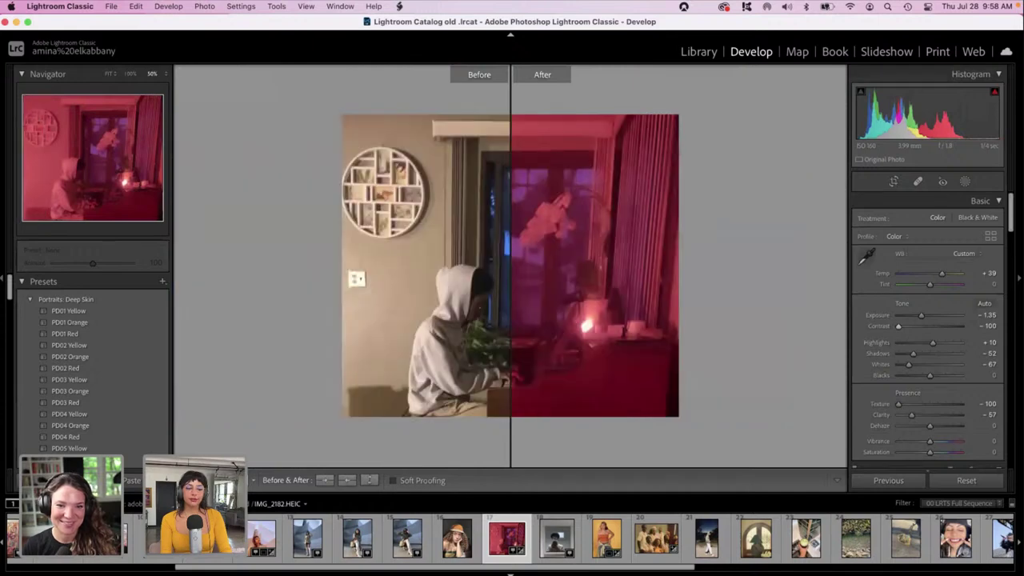
key(d)
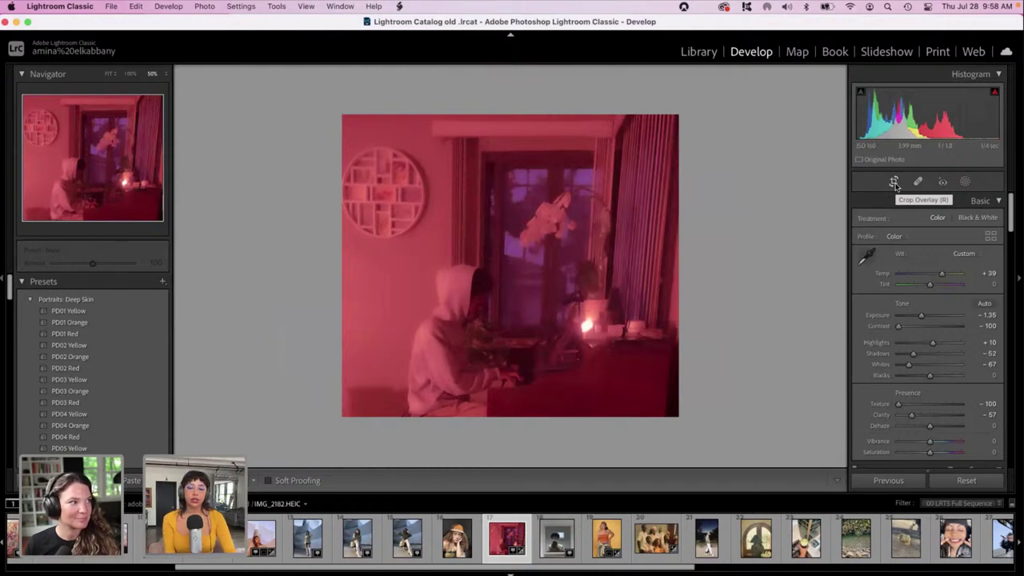
click(548, 221)
scroll(547, 221, up, 2)
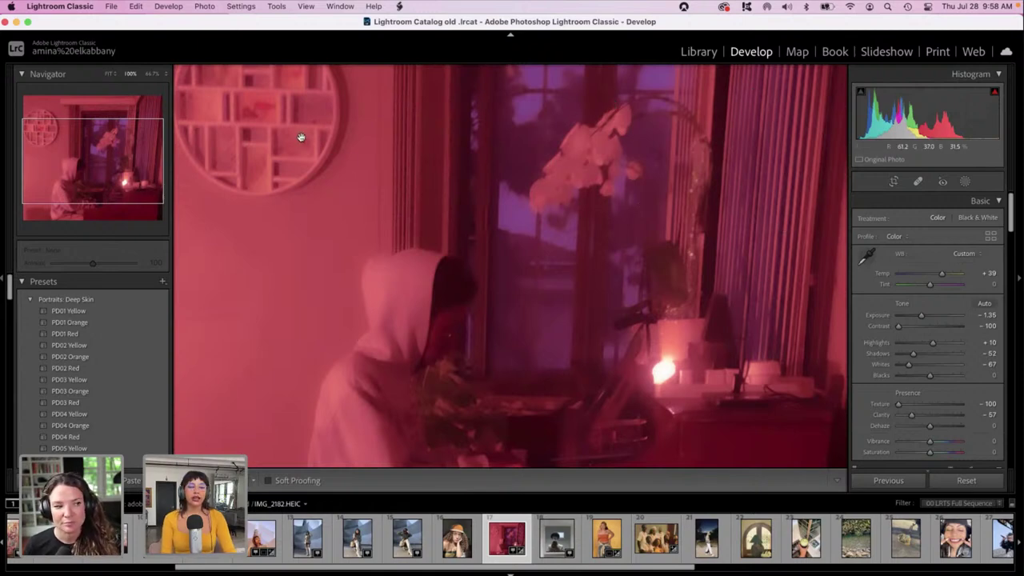
scroll(254, 200, up, 5)
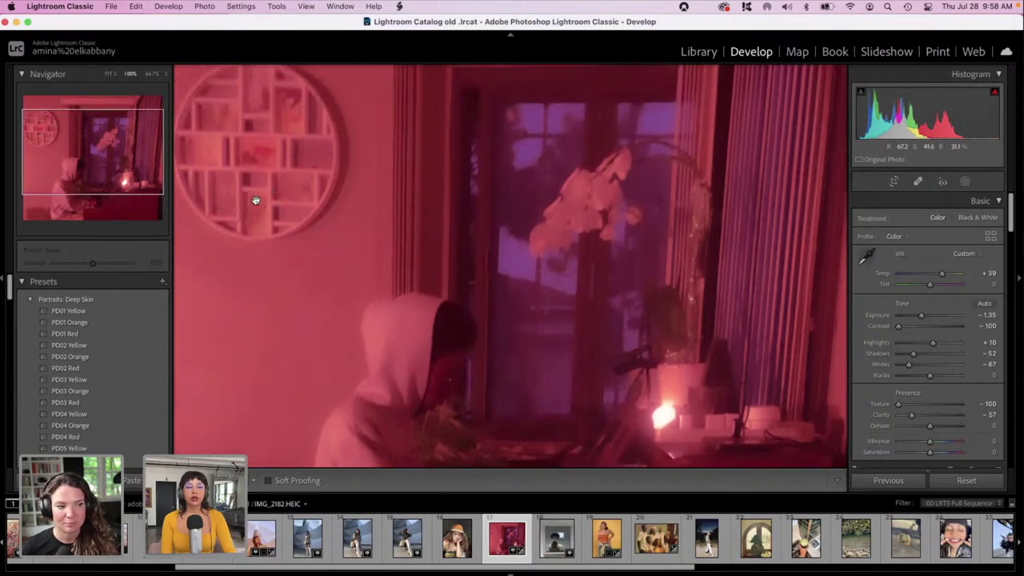
scroll(255, 199, down, 4)
click(255, 200)
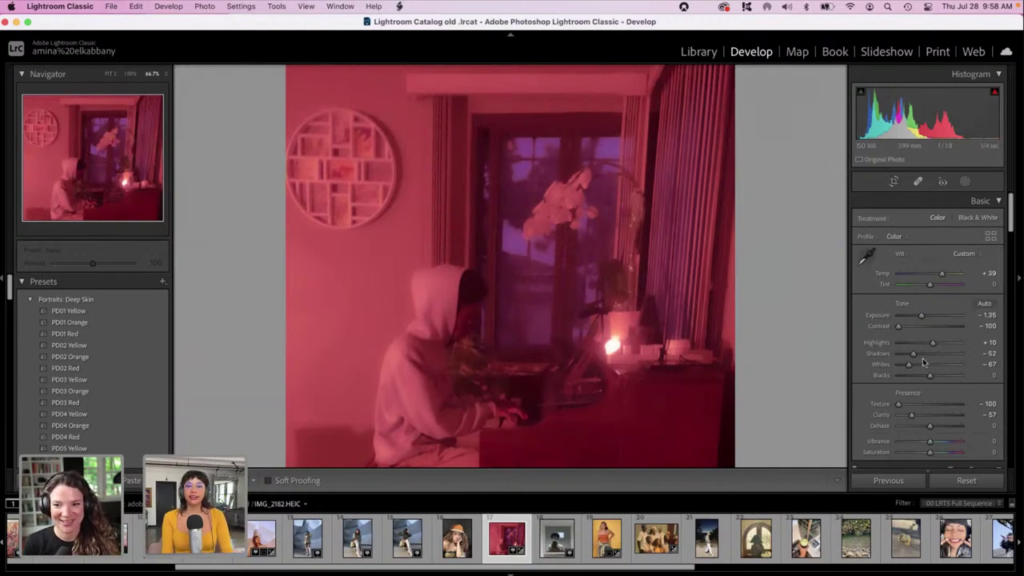
drag(1012, 227, 1022, 469)
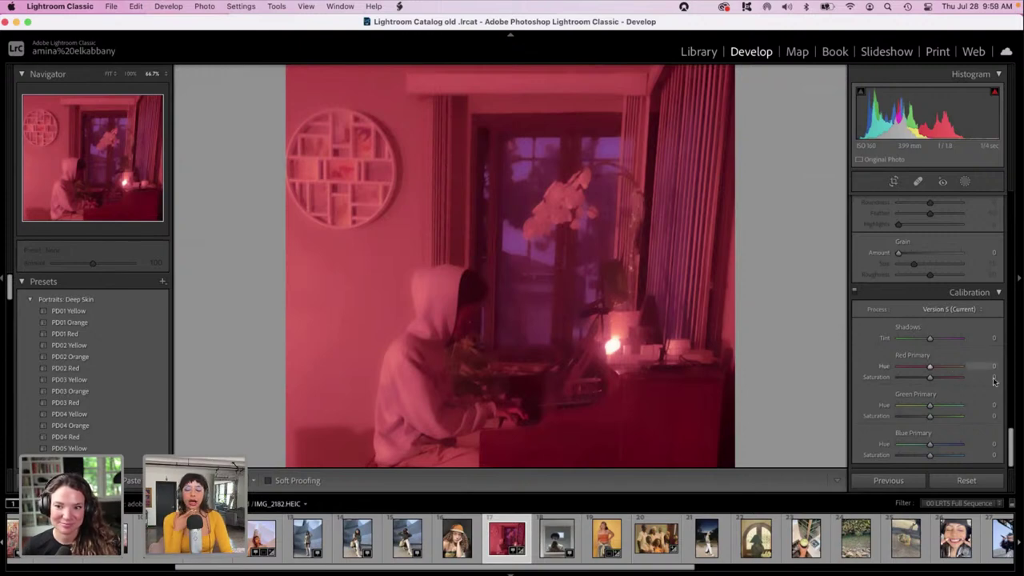
drag(1011, 430, 1013, 201)
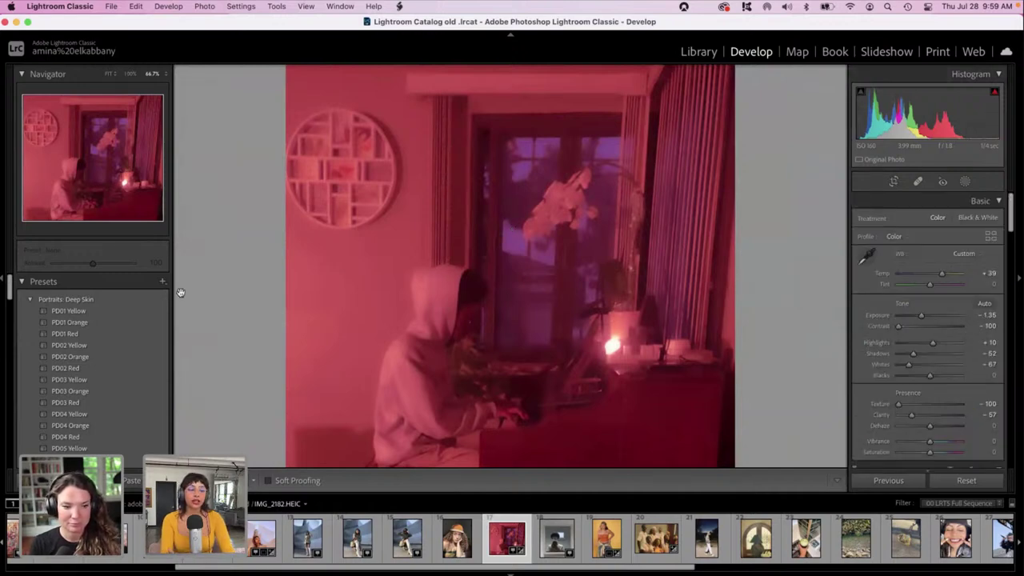
drag(8, 292, 27, 467)
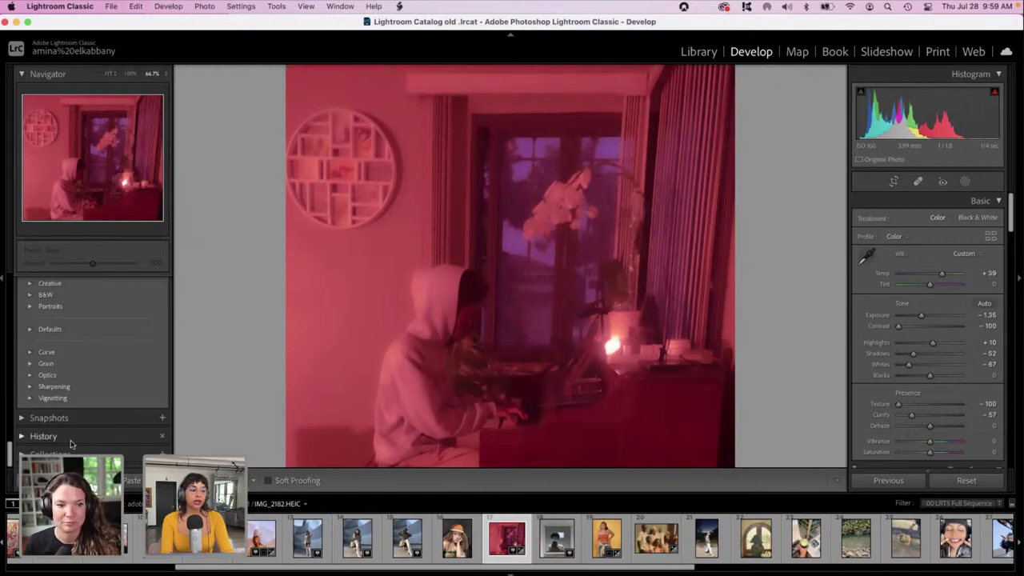
Expand the History panel and scroll through the piano-room photo's past edits.
click(29, 436)
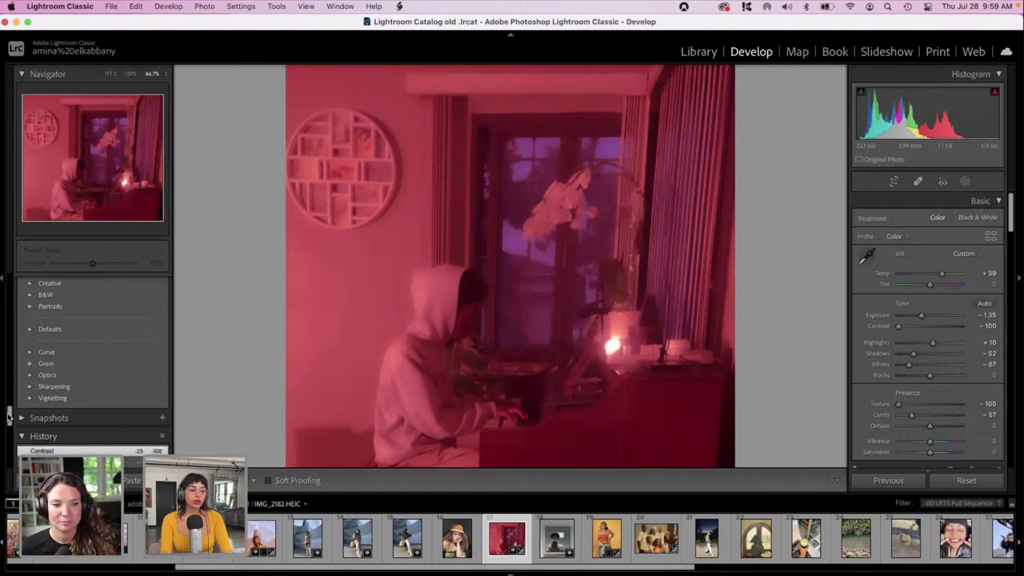
drag(9, 416, 11, 424)
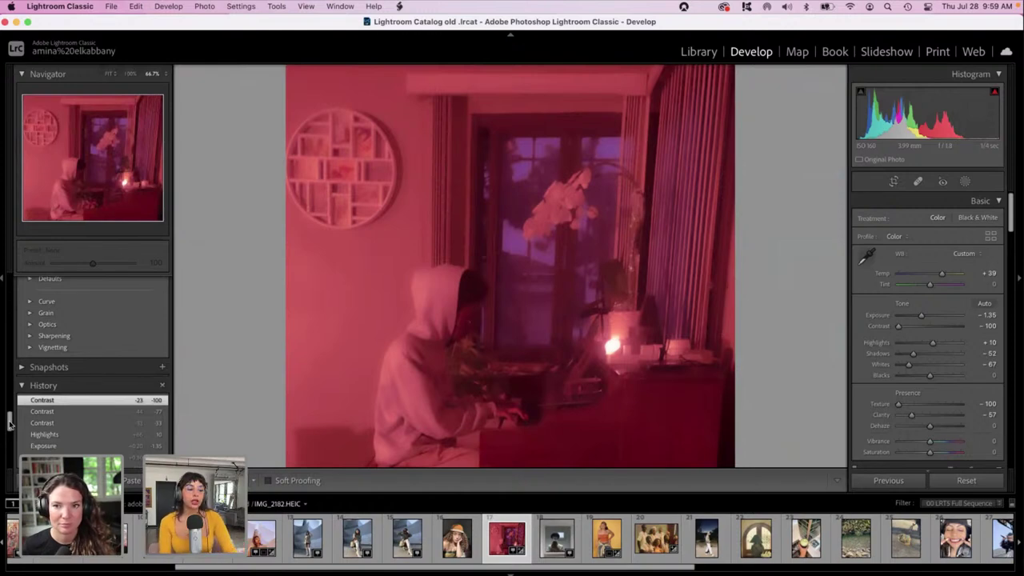
drag(10, 424, 11, 427)
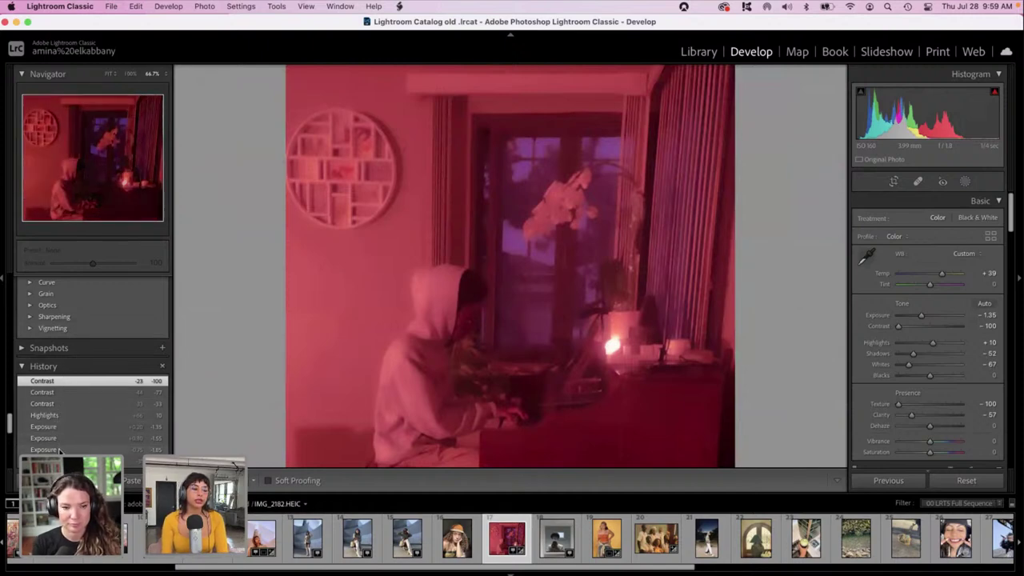
scroll(60, 451, down, 1)
scroll(59, 451, down, 5)
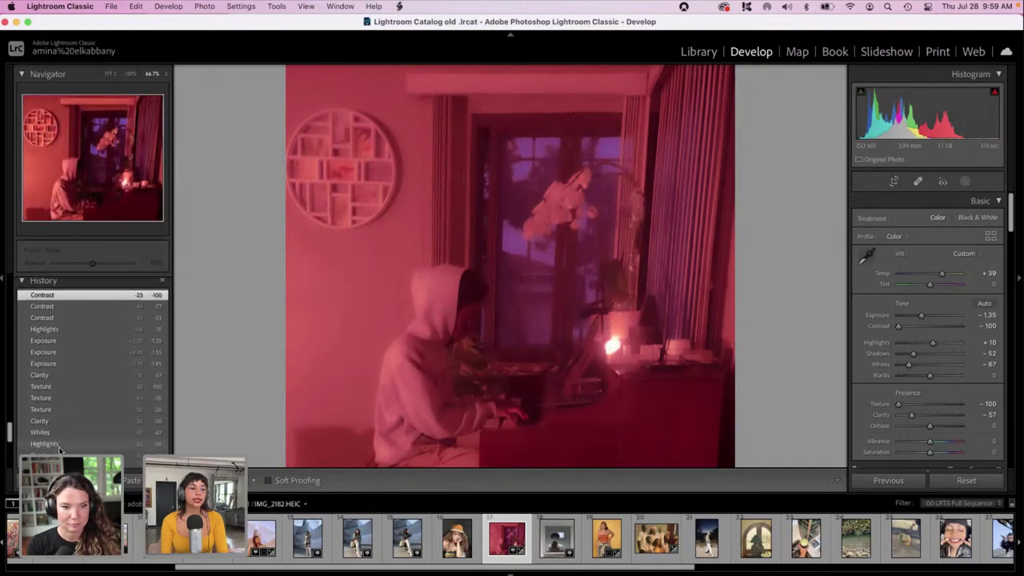
scroll(60, 451, down, 5)
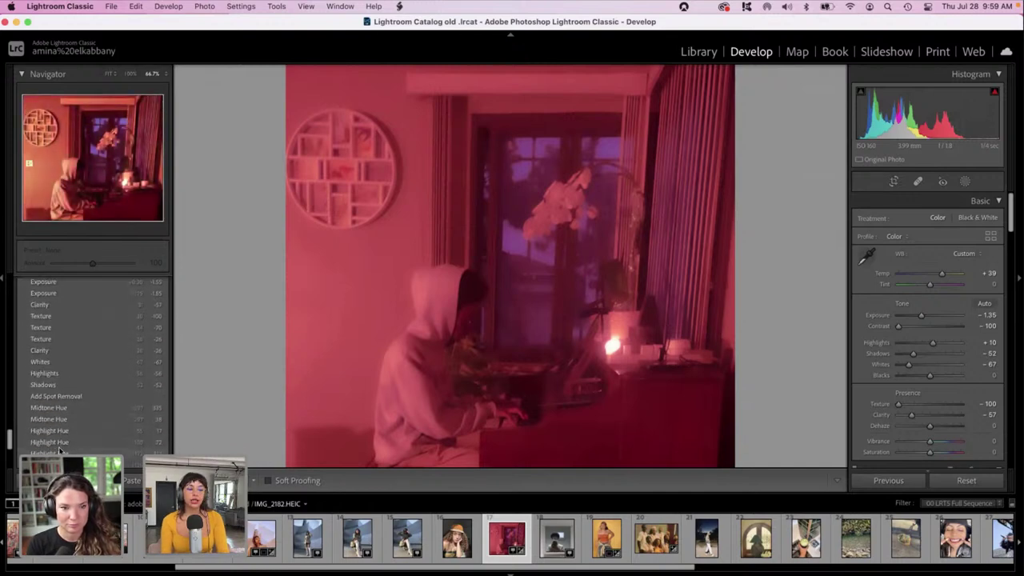
scroll(60, 450, down, 5)
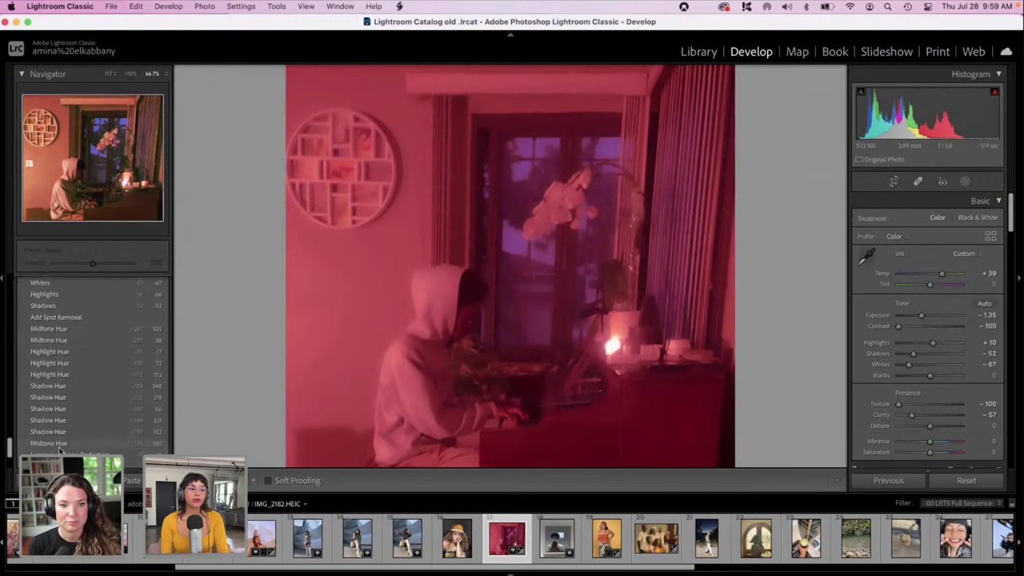
scroll(59, 449, up, 1)
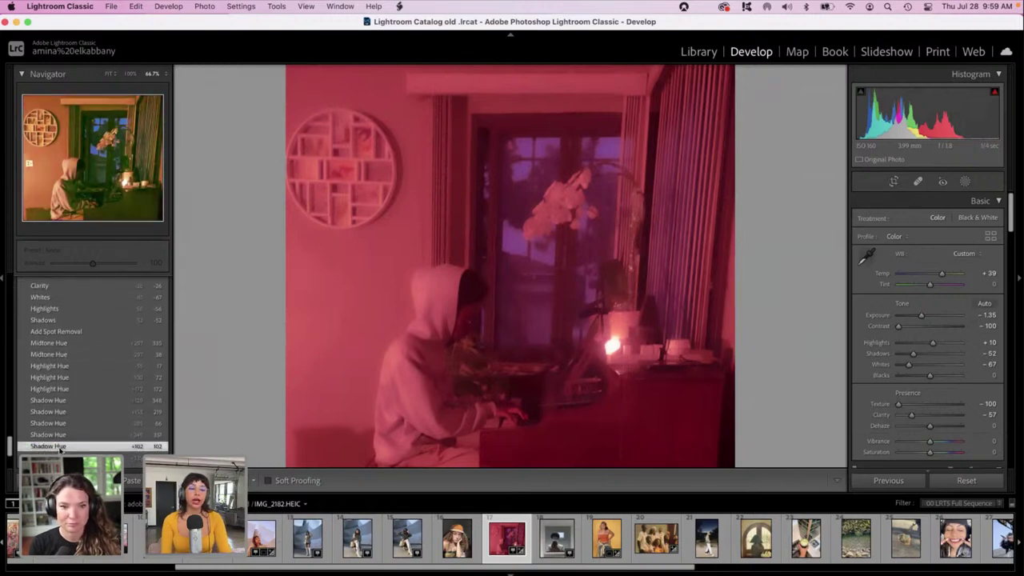
Compare the Shadow Hue history state, return to the latest Contrast state, and set Tint to -100.
click(60, 449)
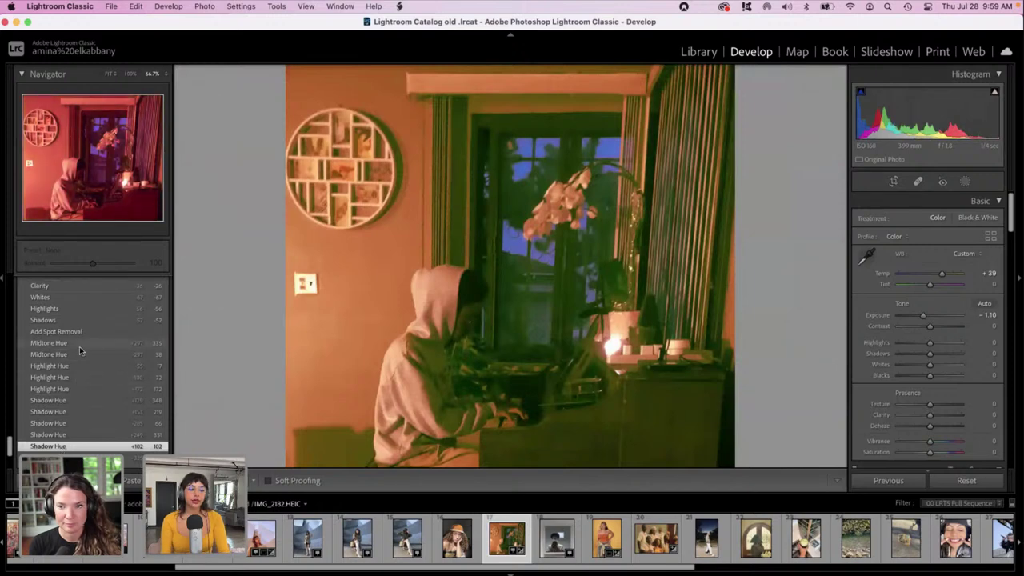
scroll(80, 351, up, 10)
scroll(80, 350, up, 3)
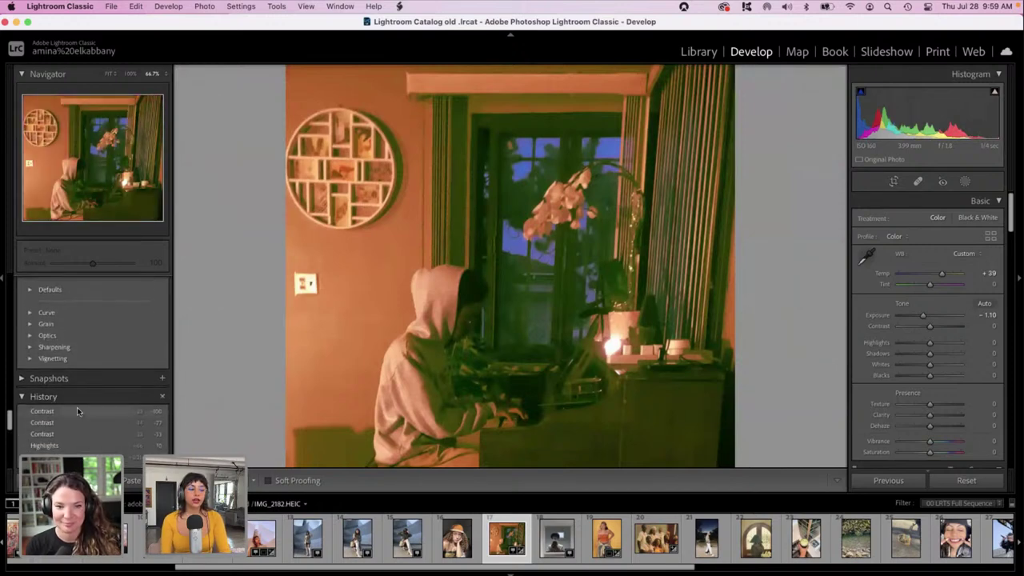
click(77, 411)
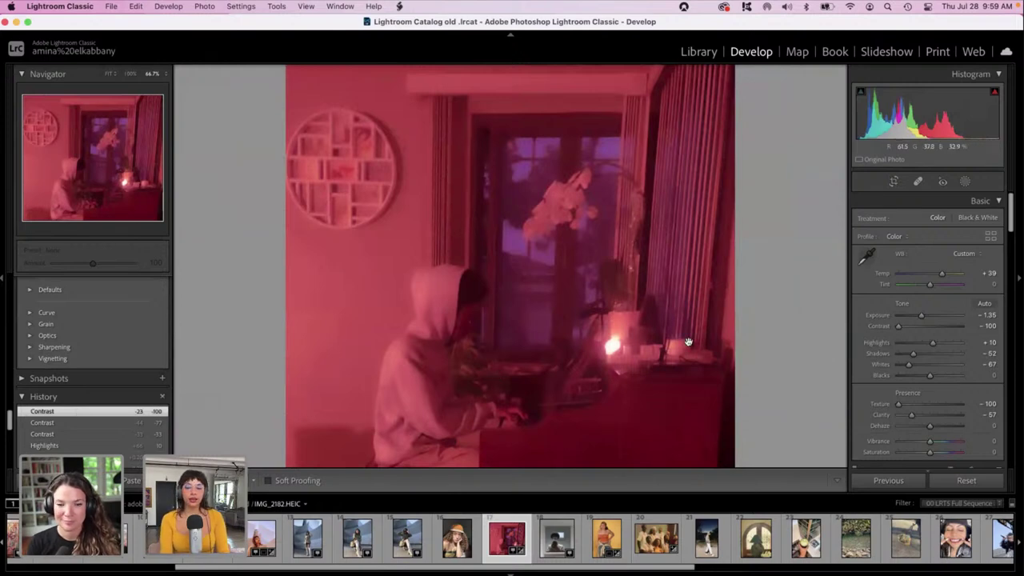
drag(914, 286, 881, 277)
Set the Color Grading midtones to green at hue 139, saturation 100.
scroll(990, 325, down, 10)
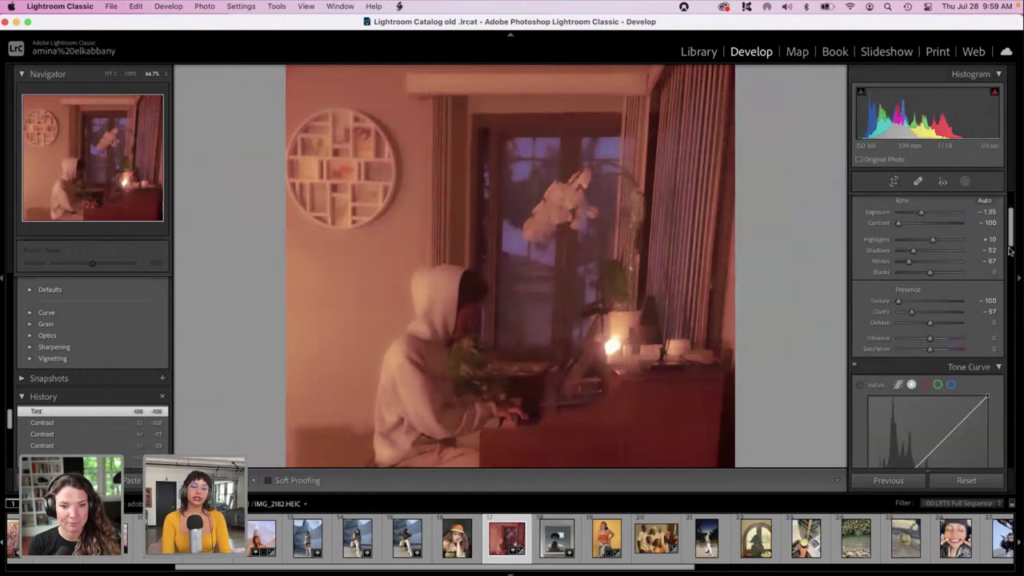
scroll(990, 324, down, 10)
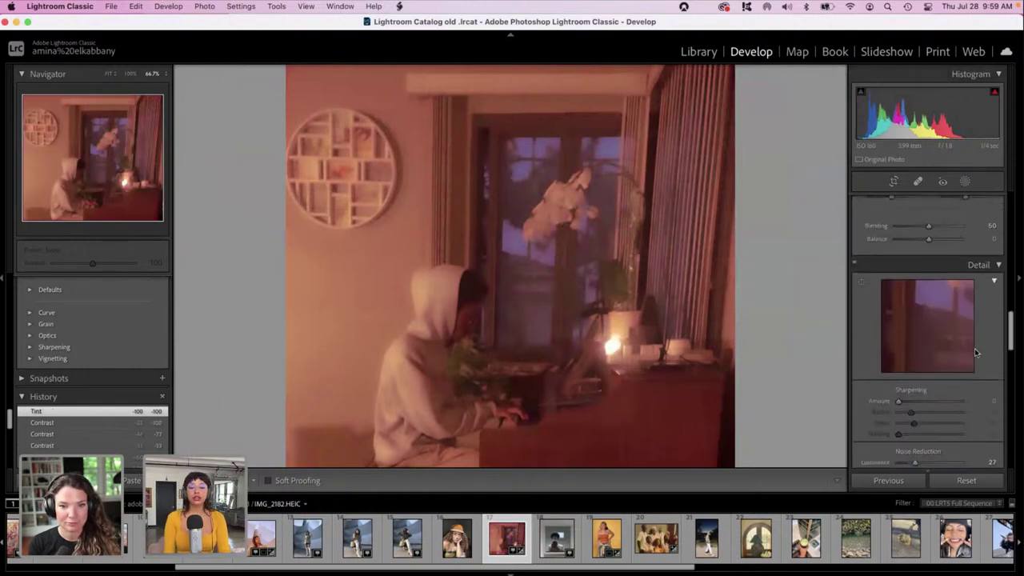
scroll(992, 388, up, 10)
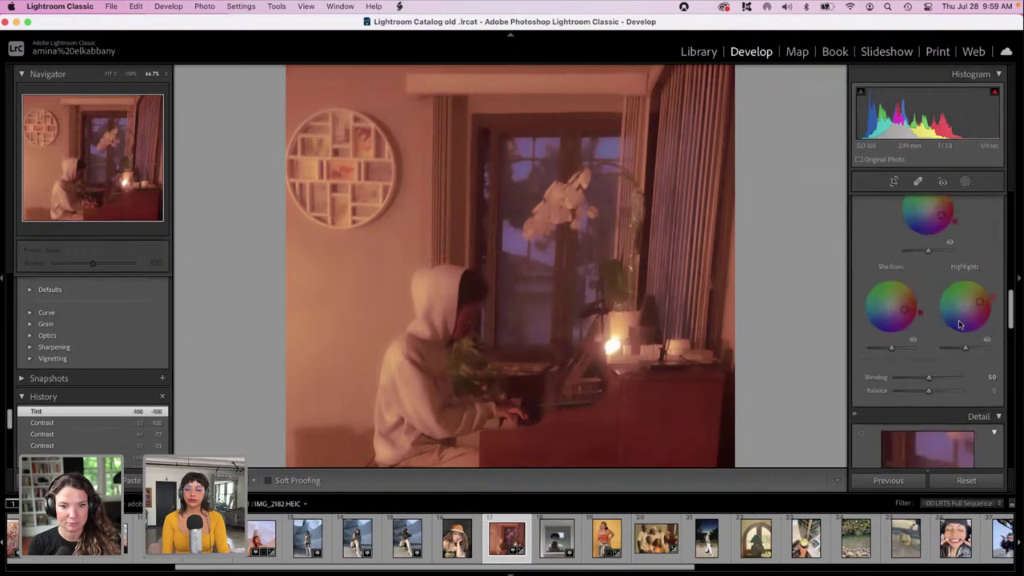
scroll(955, 316, up, 2)
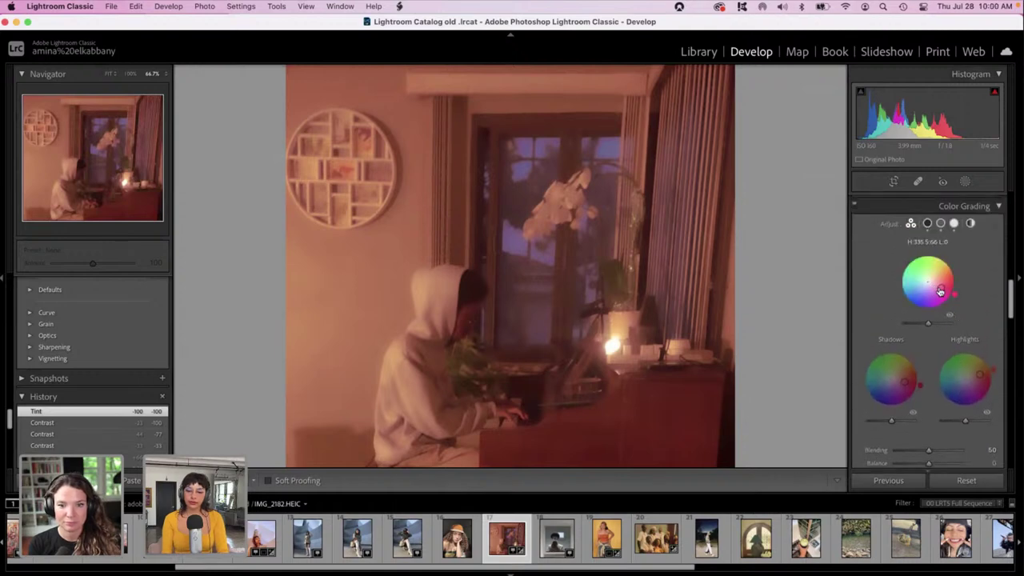
drag(927, 281, 912, 271)
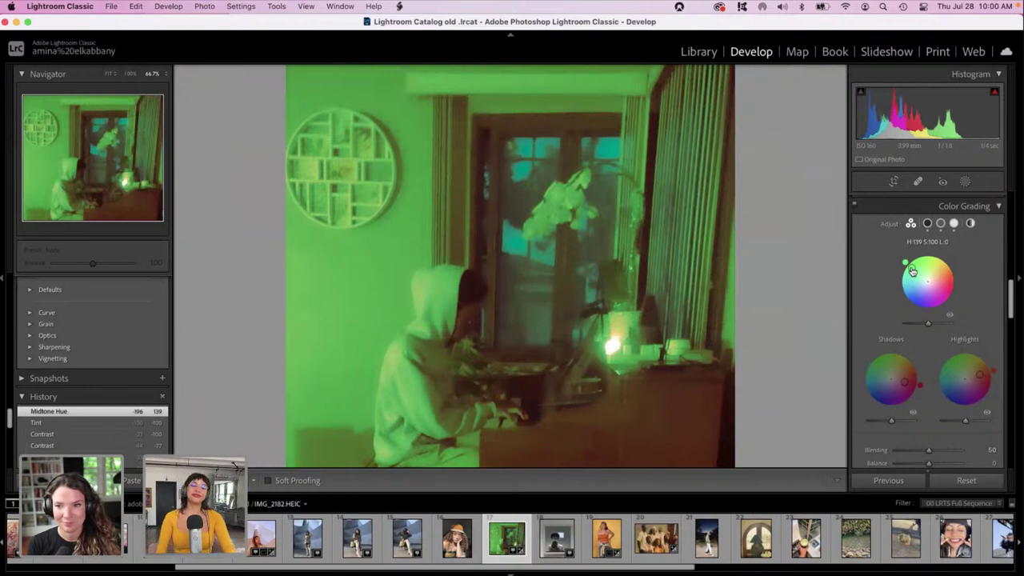
mouse_move(1014, 305)
mouse_down()
mouse_move(1013, 338)
mouse_move(1012, 306)
mouse_up()
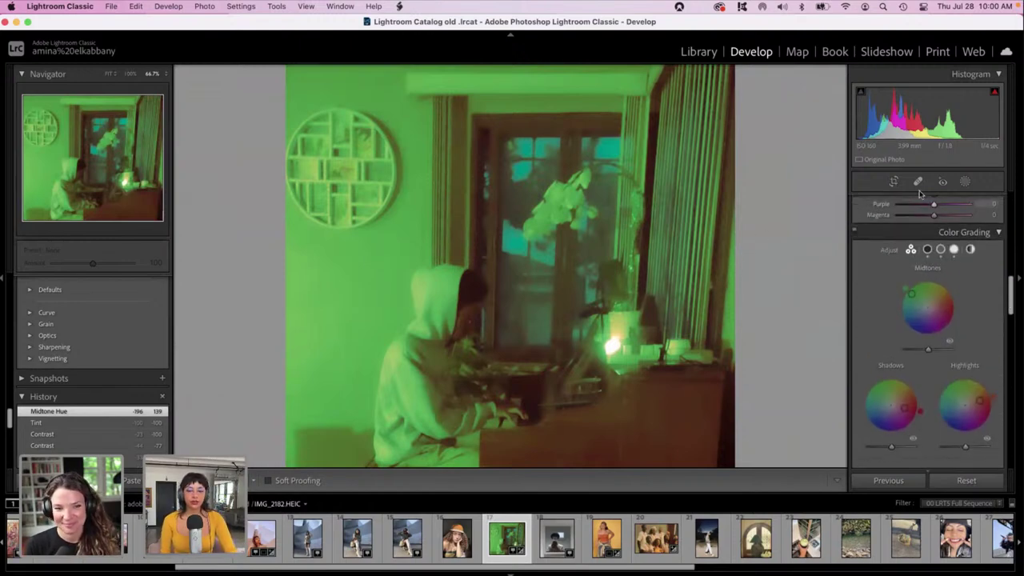
Crop to a 1 x 1 square aspect and shift the photo to frame the pianist and window.
click(893, 182)
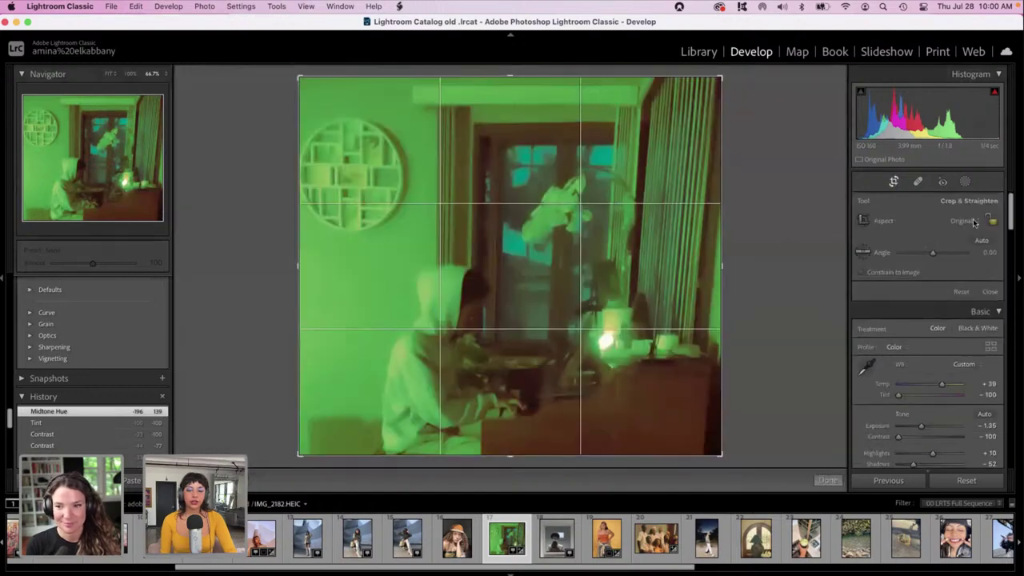
click(975, 221)
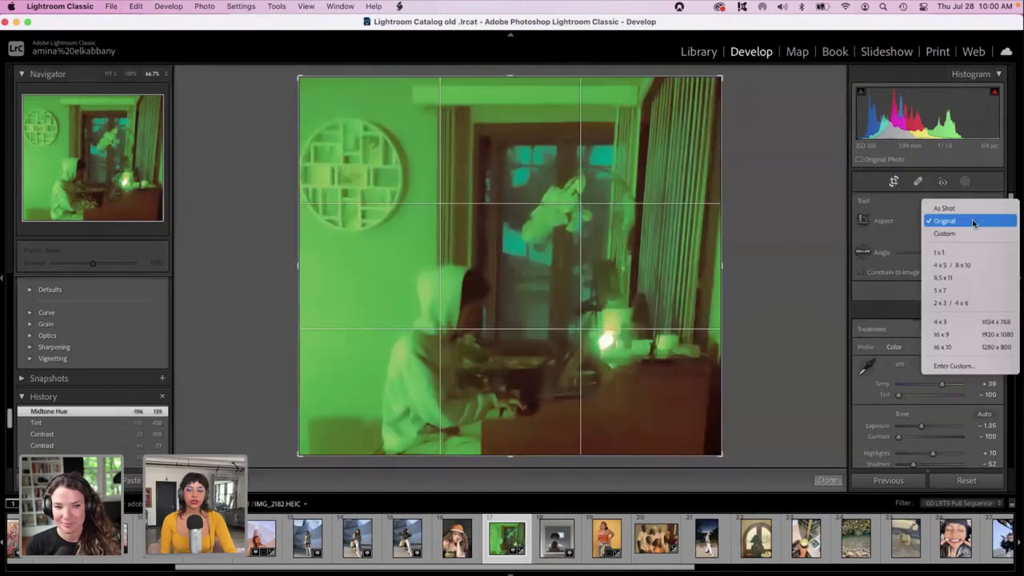
click(943, 253)
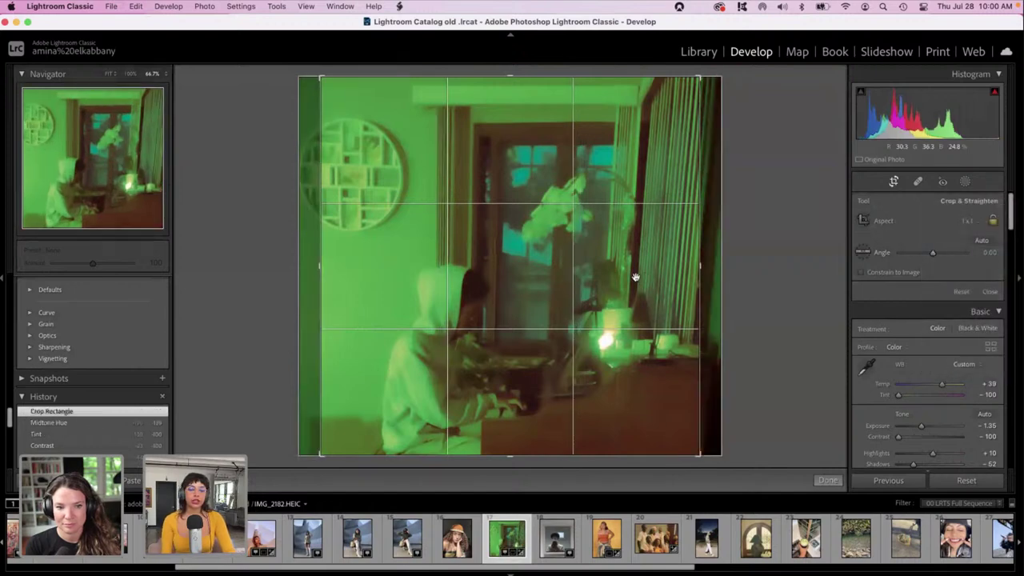
drag(635, 278, 592, 279)
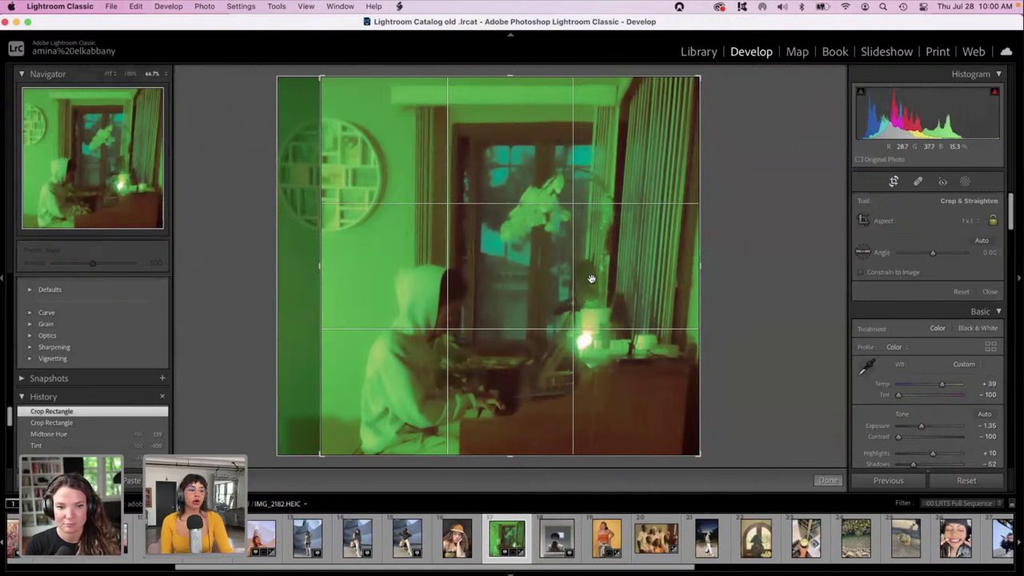
drag(533, 267, 597, 249)
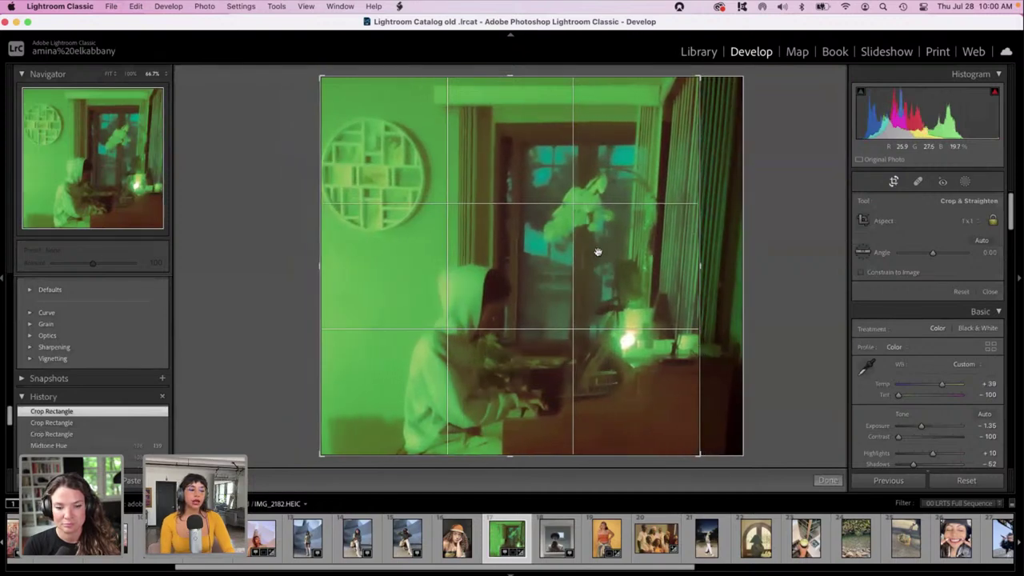
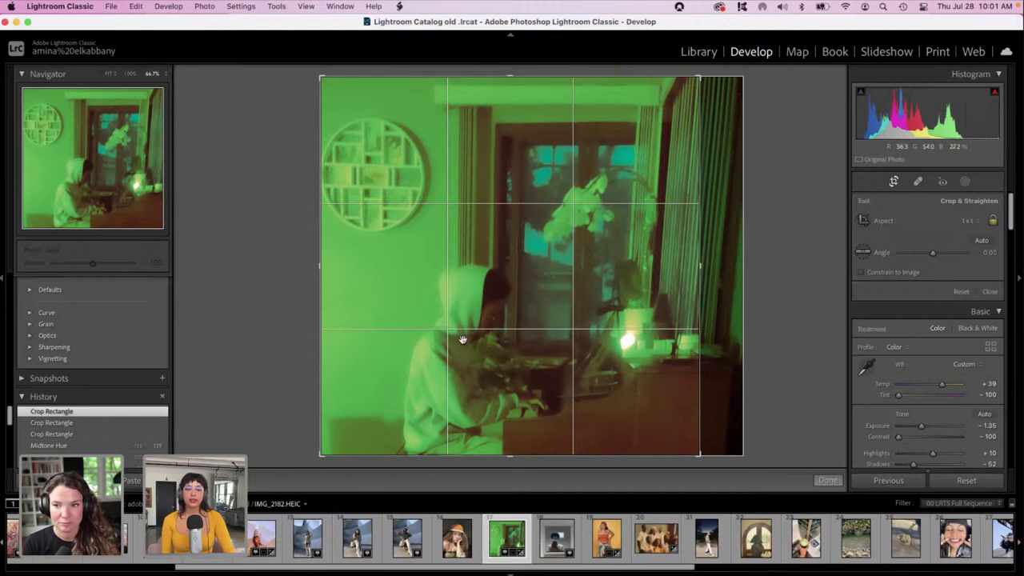
Shift the green piano photo slightly left and up inside the 1:1 crop, then apply it.
drag(511, 263, 503, 265)
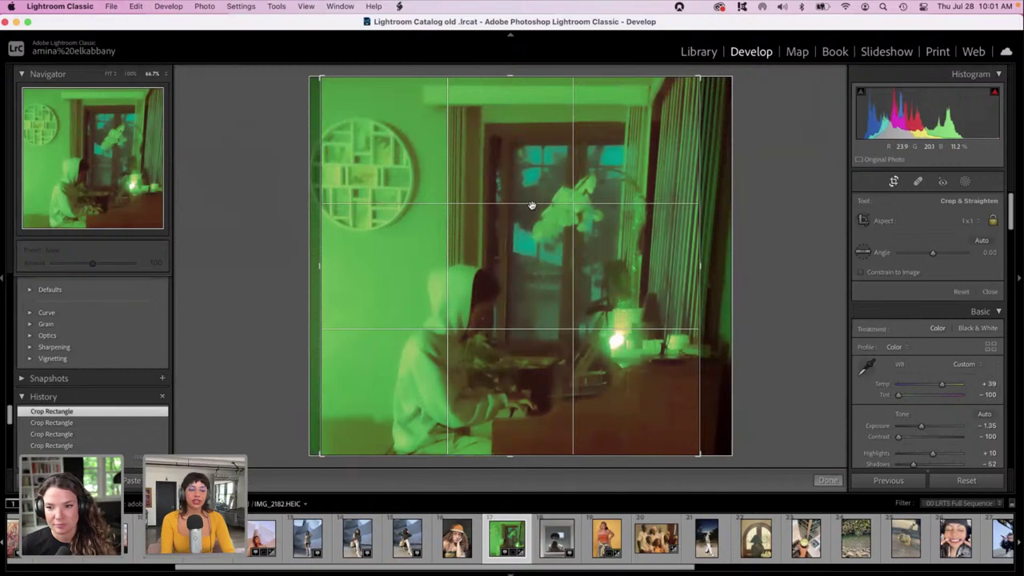
drag(531, 206, 524, 207)
key(Return)
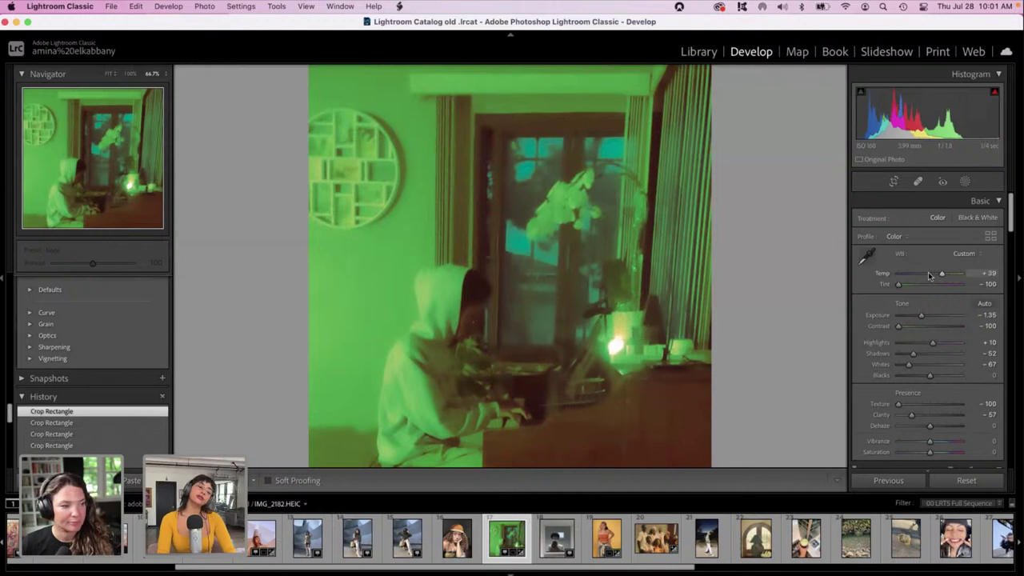
Cool the white balance by lowering Temp and Tint to about -45.
drag(930, 276, 885, 278)
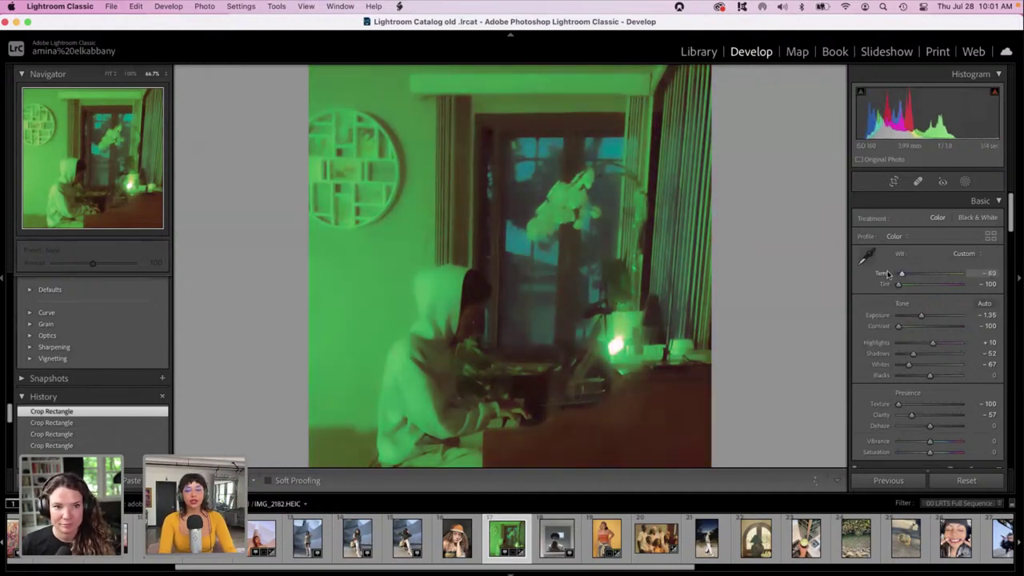
drag(898, 284, 906, 286)
drag(1011, 212, 1020, 476)
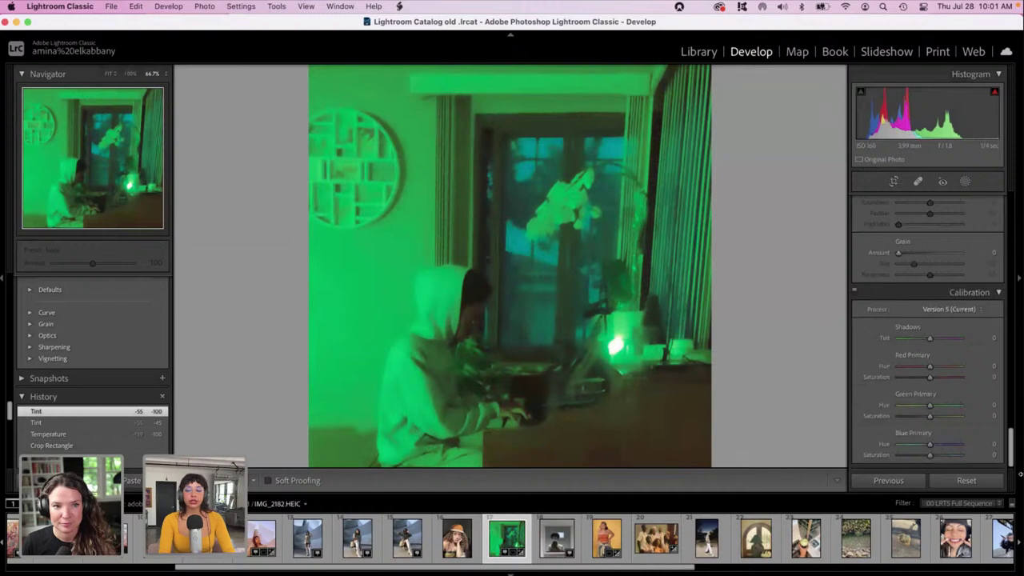
Set Calibration primary hues to Red +33, Green +30 and Blue -17.
click(953, 445)
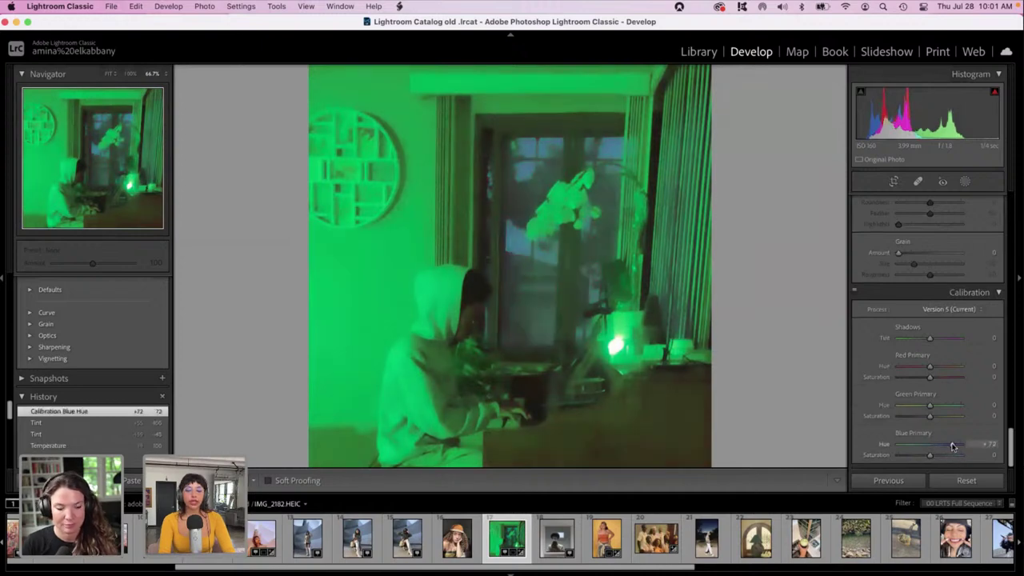
mouse_move(907, 446)
mouse_down()
mouse_move(875, 445)
mouse_move(920, 447)
mouse_up()
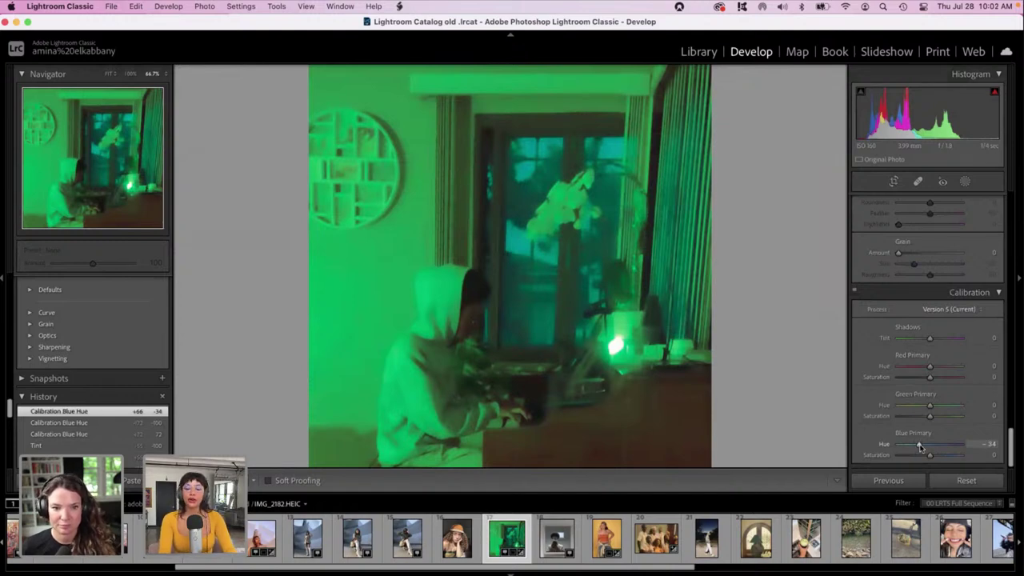
click(908, 445)
click(906, 406)
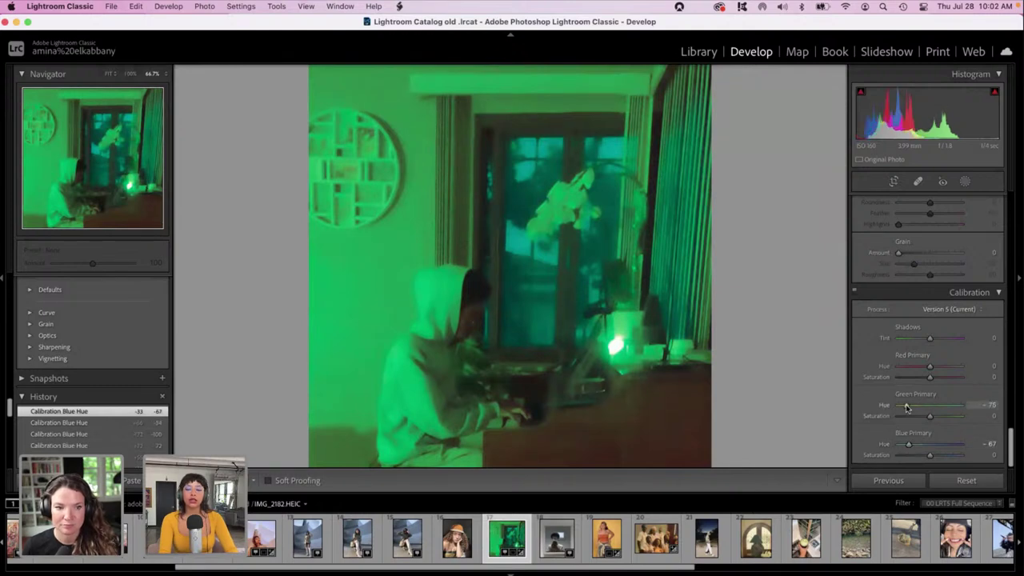
drag(906, 405, 940, 405)
click(907, 366)
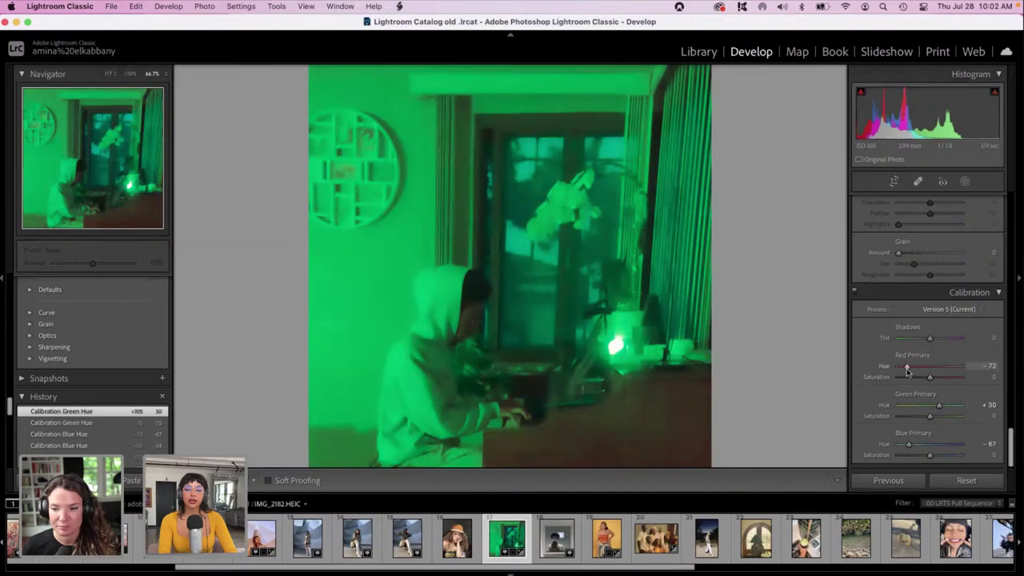
drag(907, 366, 940, 368)
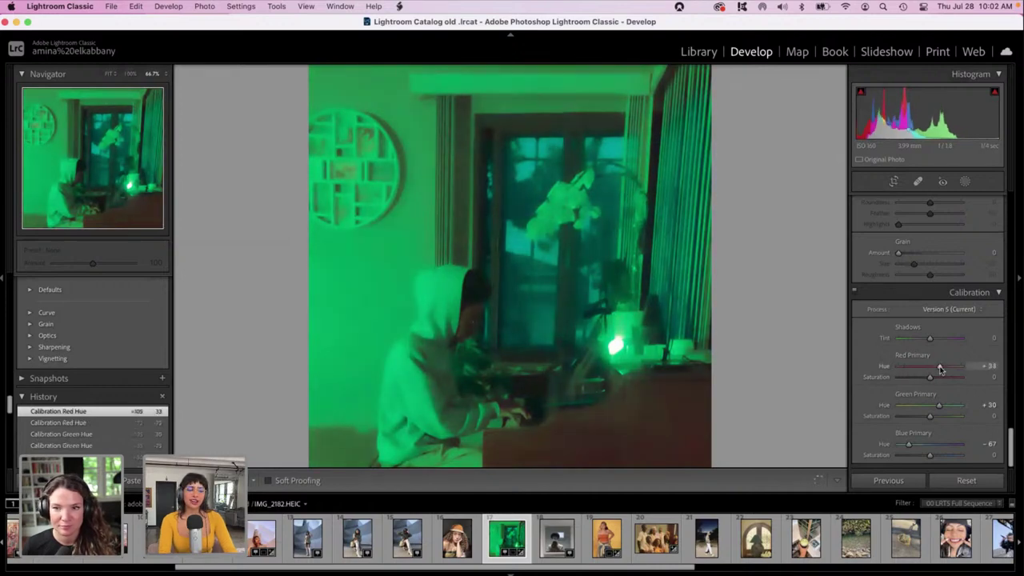
drag(908, 445, 925, 446)
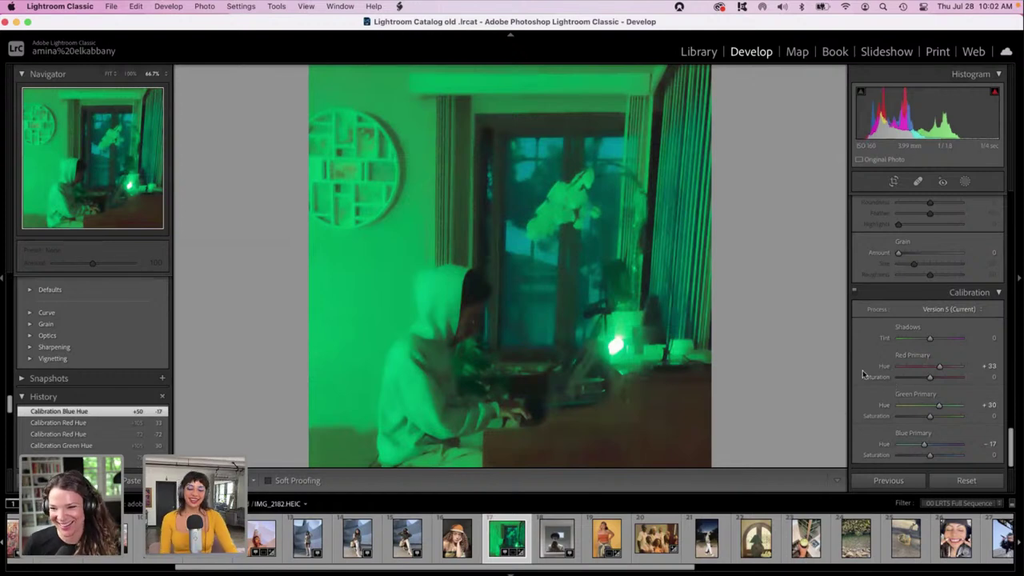
Set the Calibration Shadows Tint to +58.
click(947, 338)
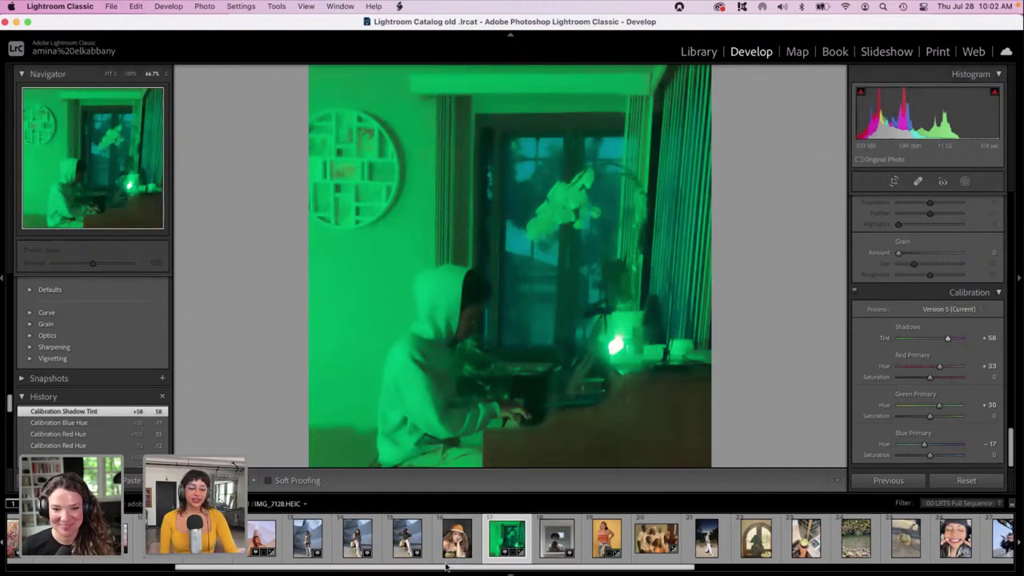
drag(446, 569, 359, 570)
drag(228, 558, 308, 566)
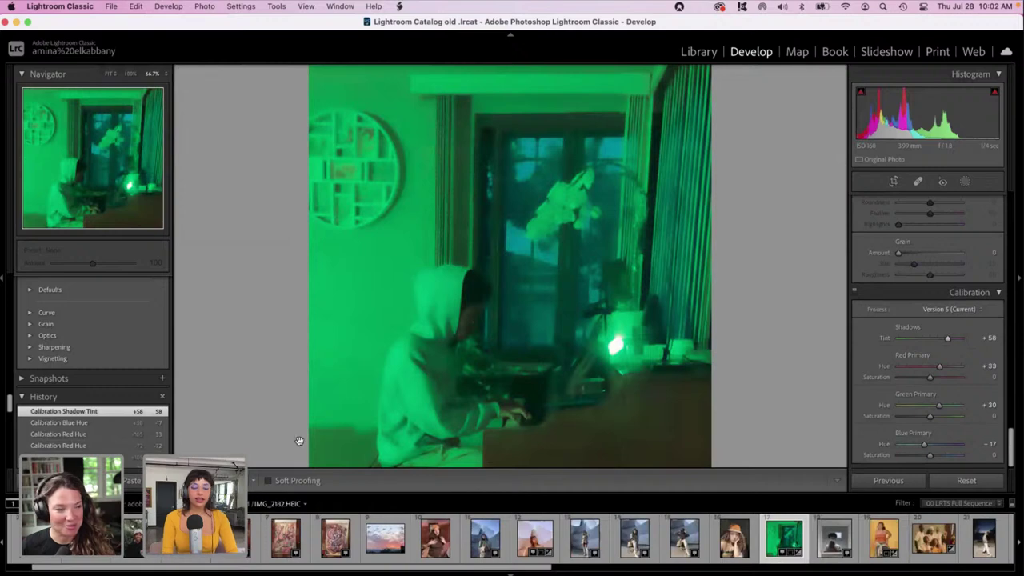
Open the sunset photo IMG_4569.HEIC, fit it in view and zoom to 50%.
click(388, 541)
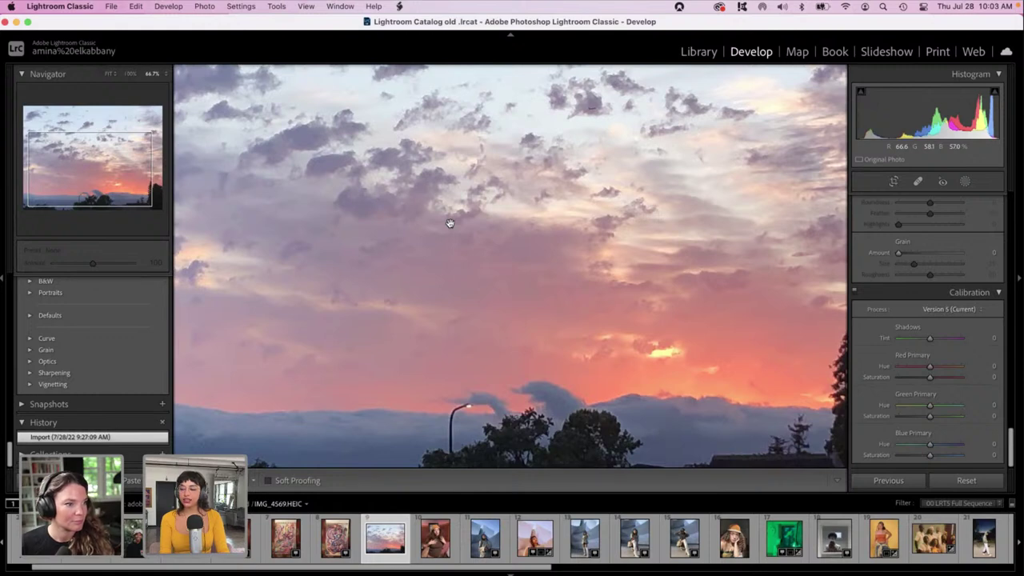
click(442, 254)
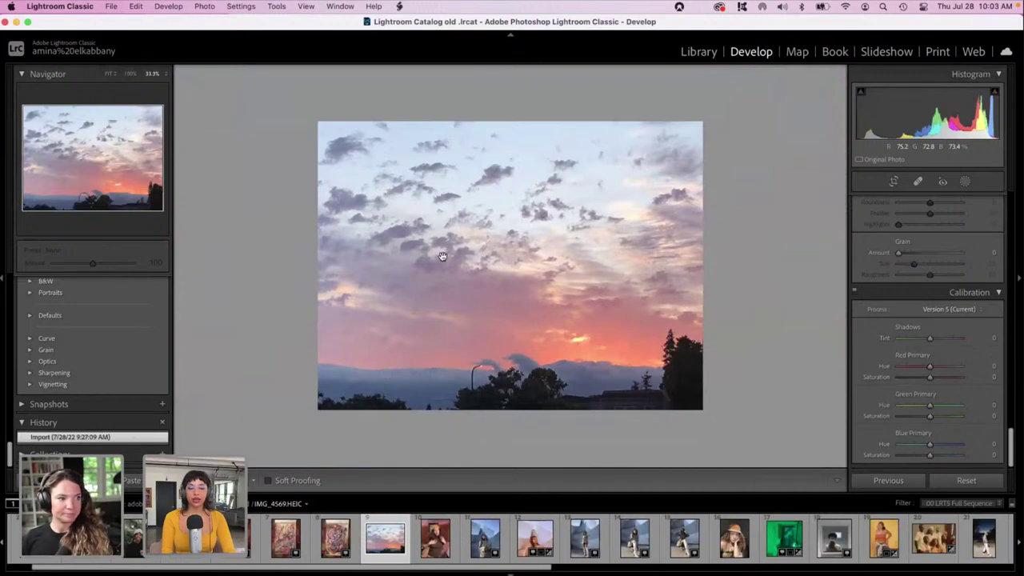
key(super+equal)
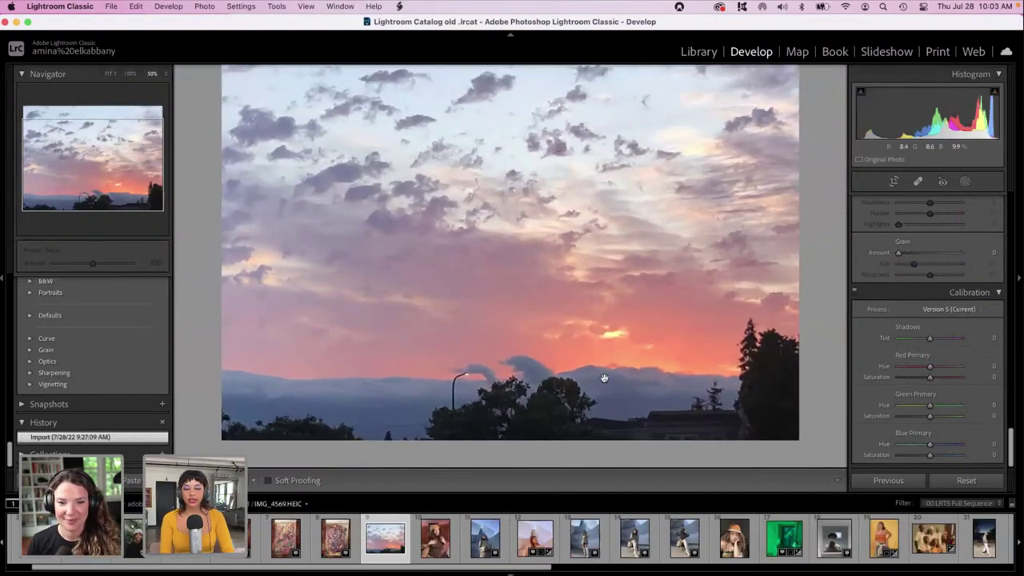
scroll(865, 352, up, 5)
scroll(865, 355, up, 8)
scroll(865, 351, down, 1)
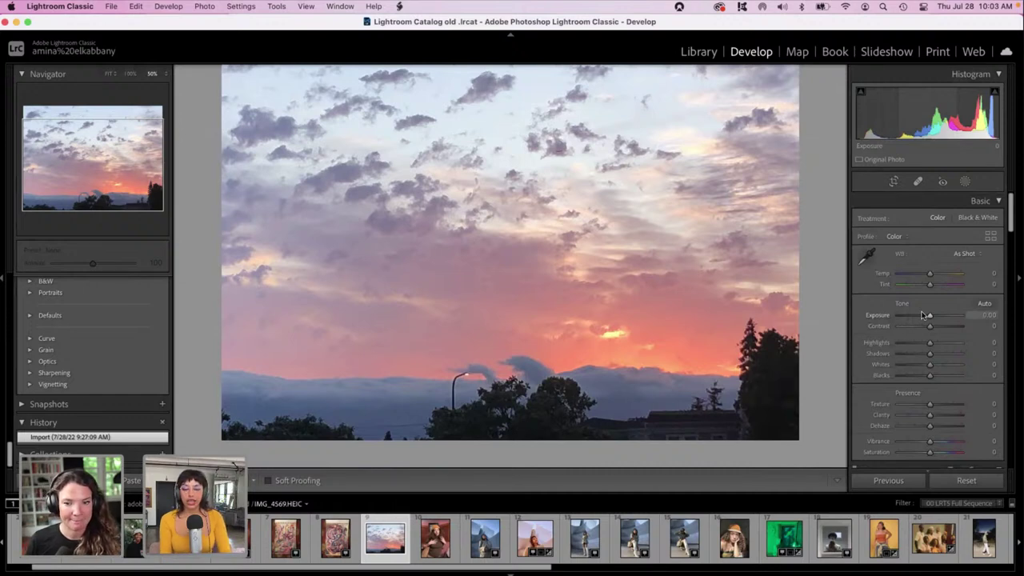
Set Temp +36, Exposure about +0.16, Contrast -3, and Highlights and Whites to -100.
drag(924, 315, 918, 319)
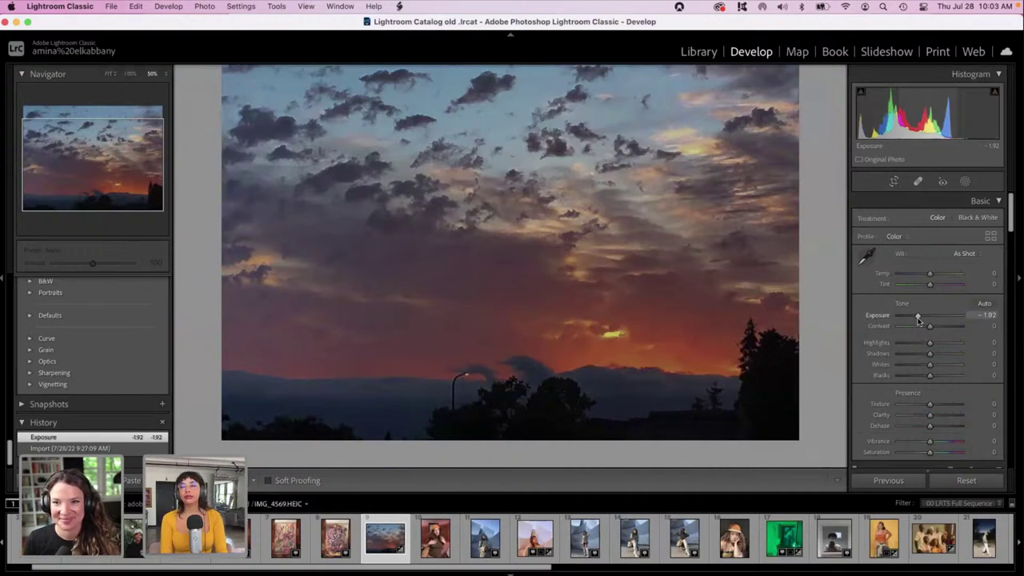
drag(917, 317, 925, 316)
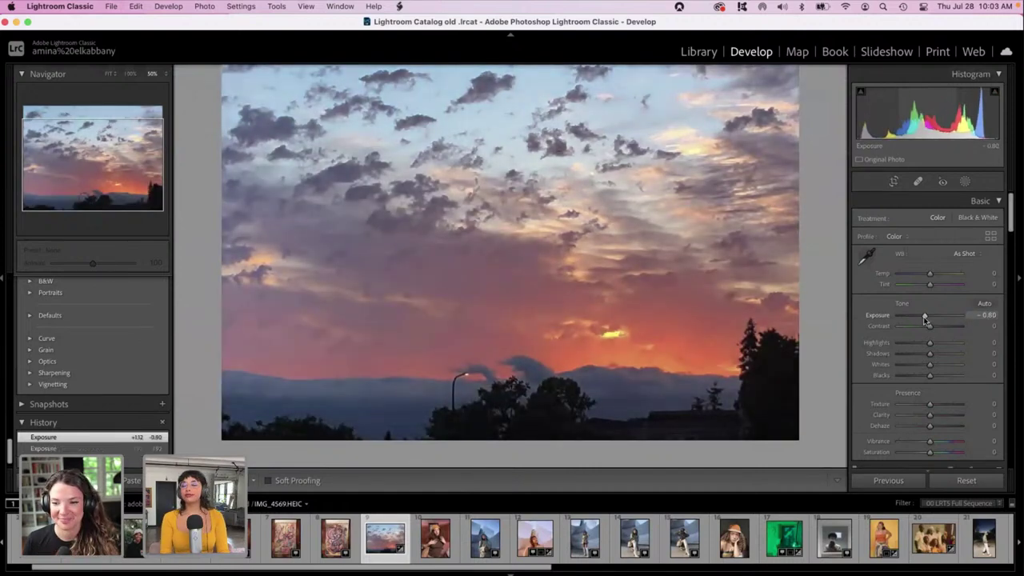
drag(924, 318, 923, 317)
drag(930, 273, 941, 273)
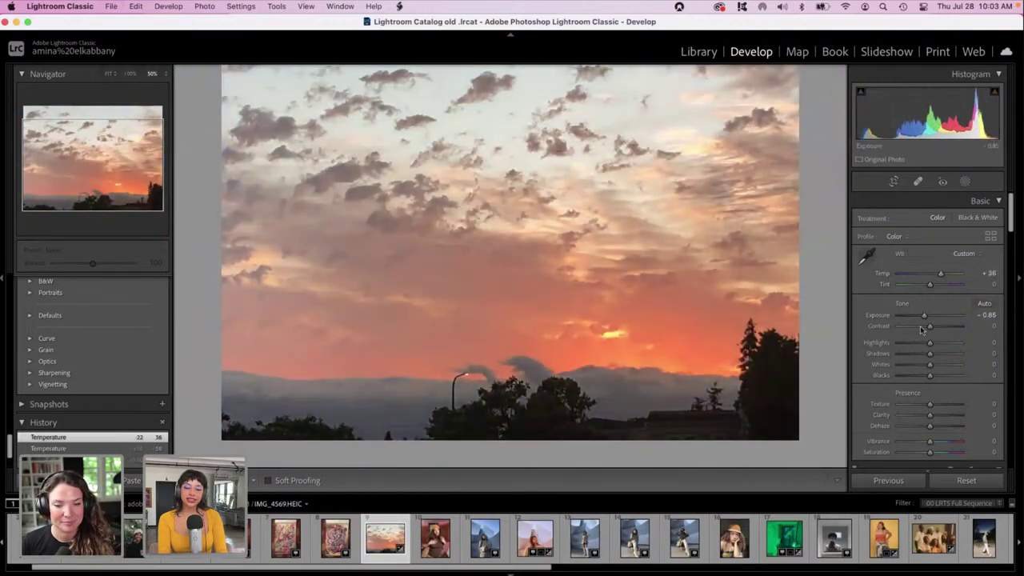
drag(919, 342, 861, 346)
drag(930, 364, 888, 368)
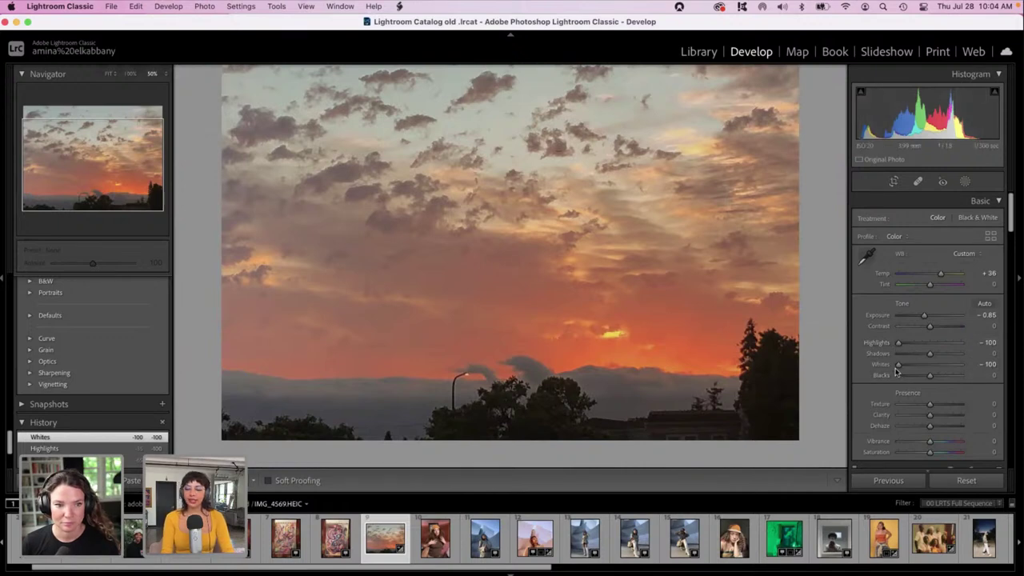
mouse_move(929, 326)
mouse_down()
mouse_move(921, 318)
mouse_move(930, 317)
mouse_up()
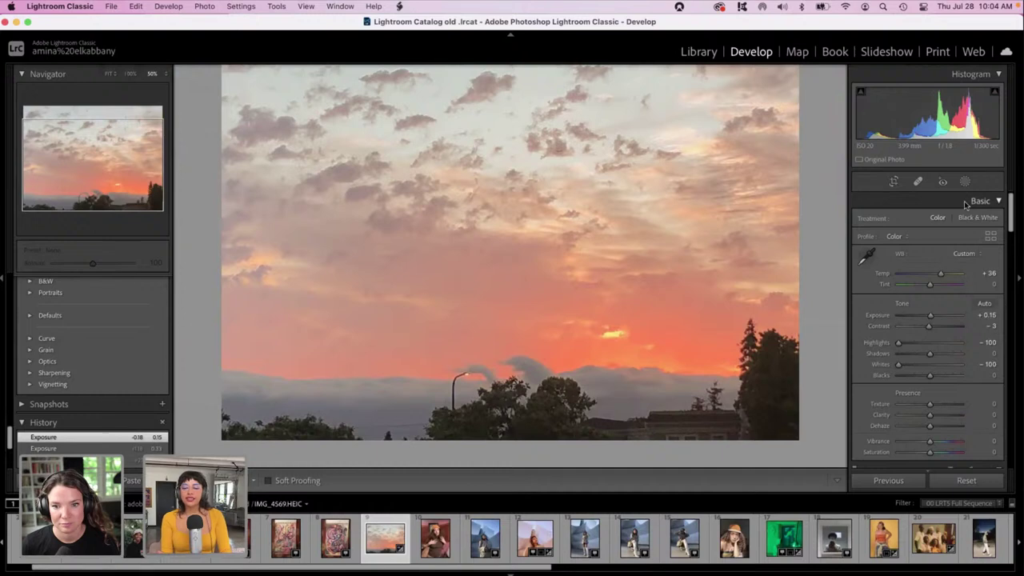
Crop the sunset to a 1 x 1 square tightened toward the sky and clouds.
click(896, 183)
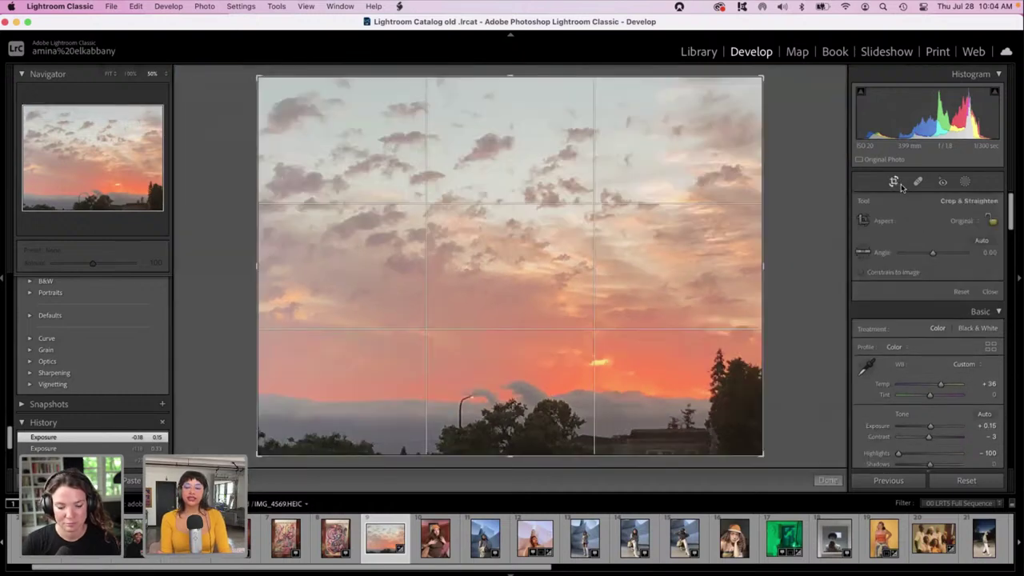
click(963, 224)
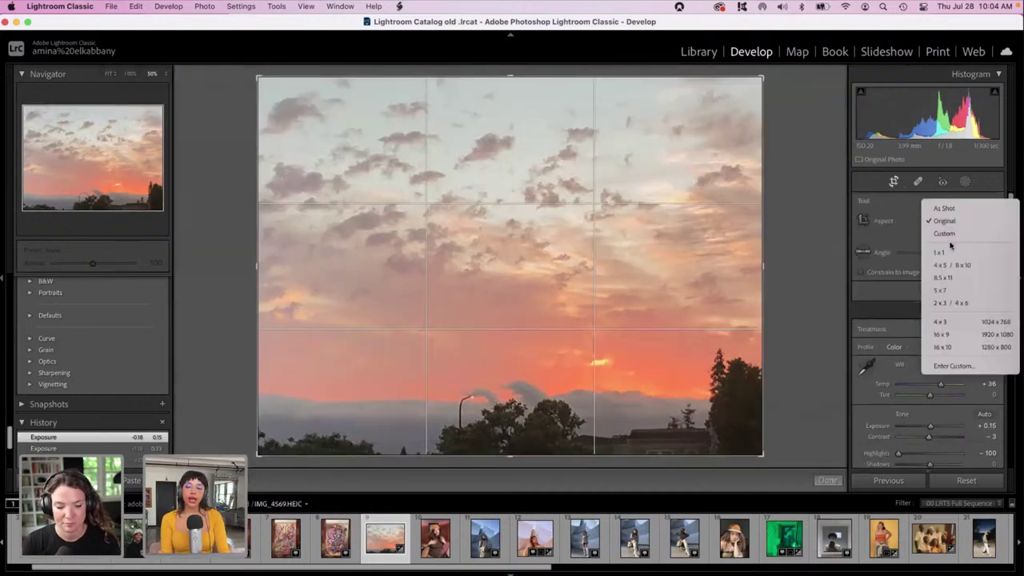
click(942, 252)
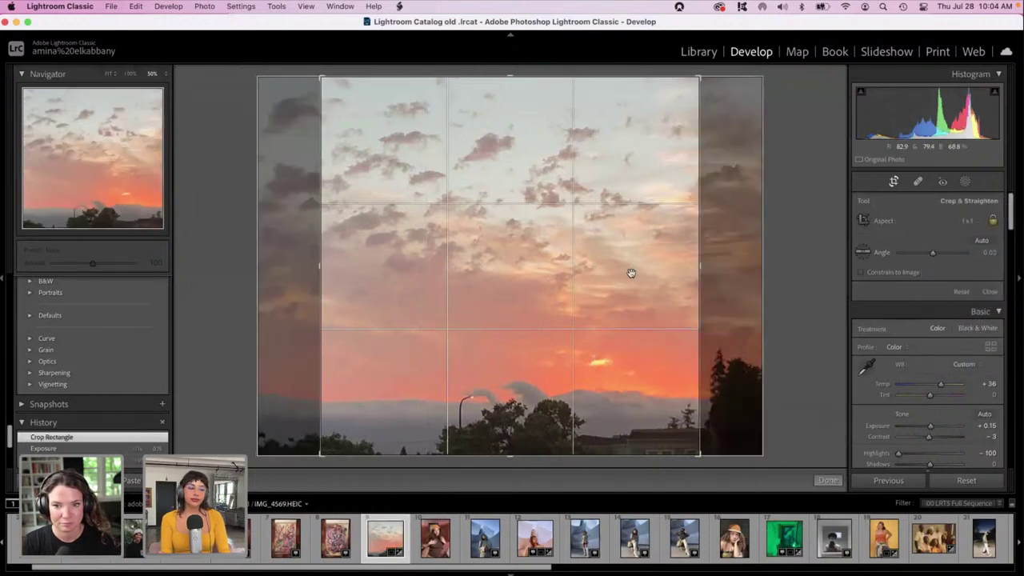
drag(696, 453, 676, 419)
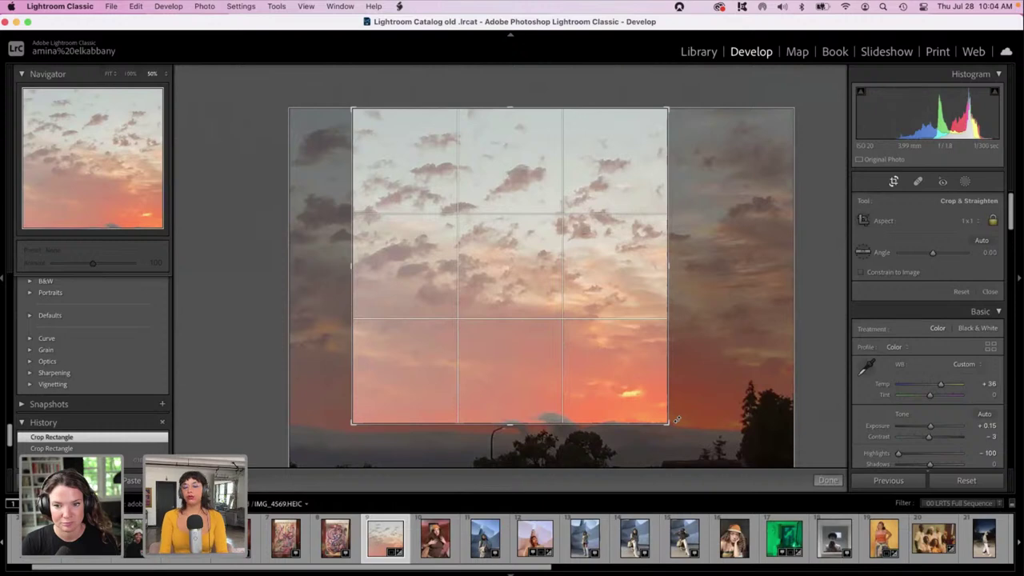
key(Return)
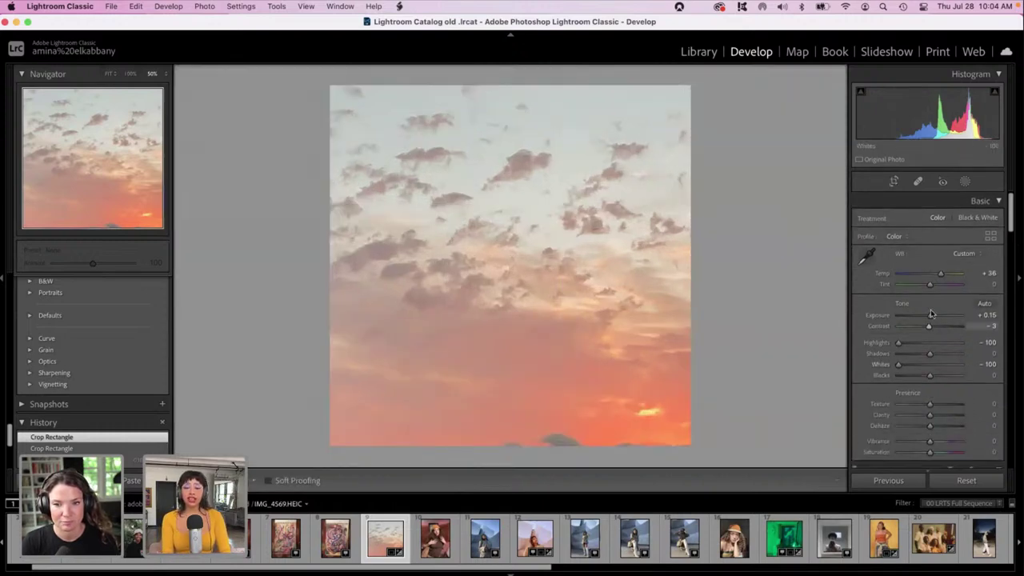
Set the Color Grading midtone hue to 98 with saturation back at 0.
drag(1013, 217, 1019, 413)
scroll(971, 320, up, 10)
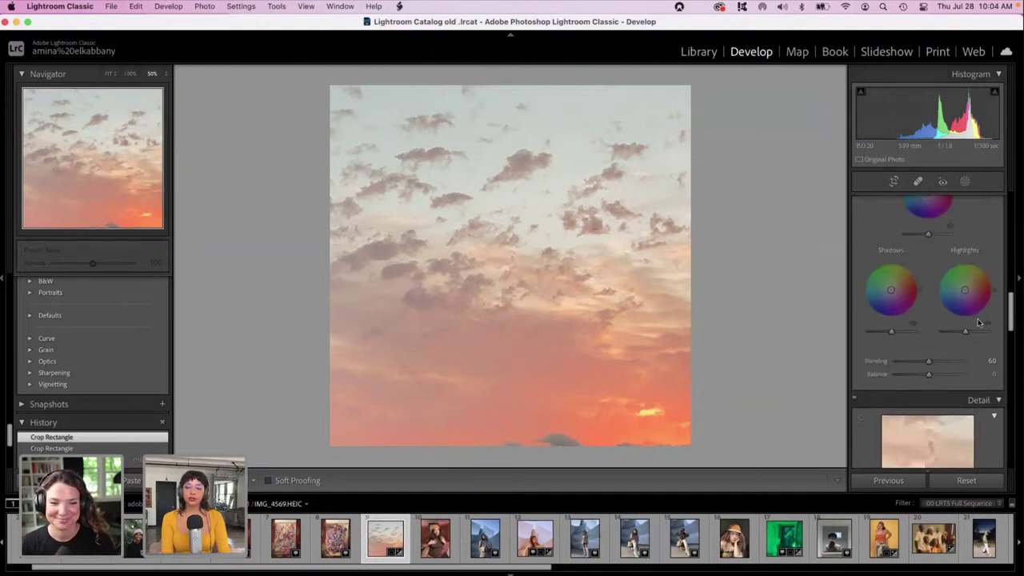
drag(868, 388, 899, 371)
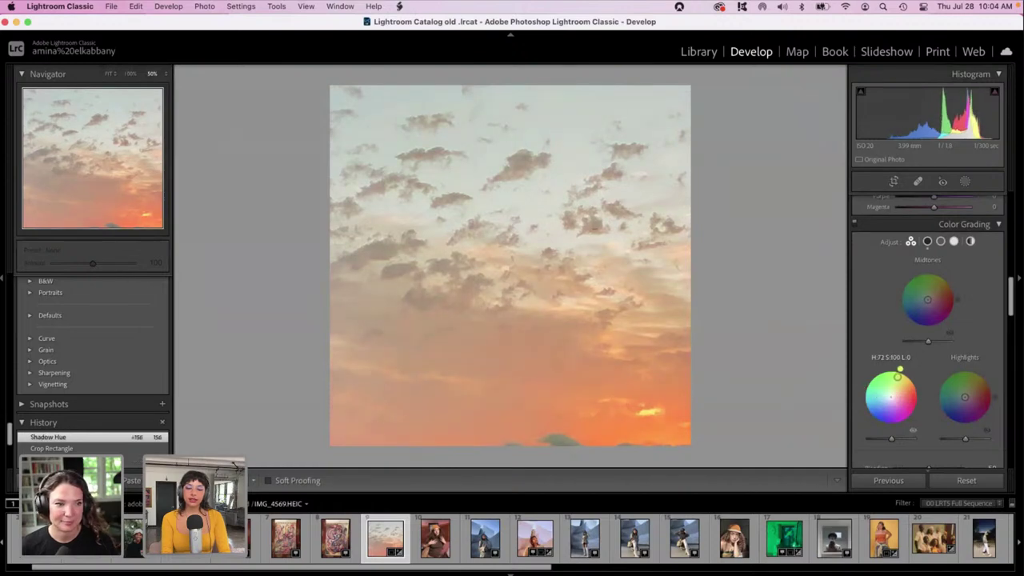
mouse_move(964, 397)
mouse_down()
mouse_move(940, 381)
mouse_move(965, 417)
mouse_up()
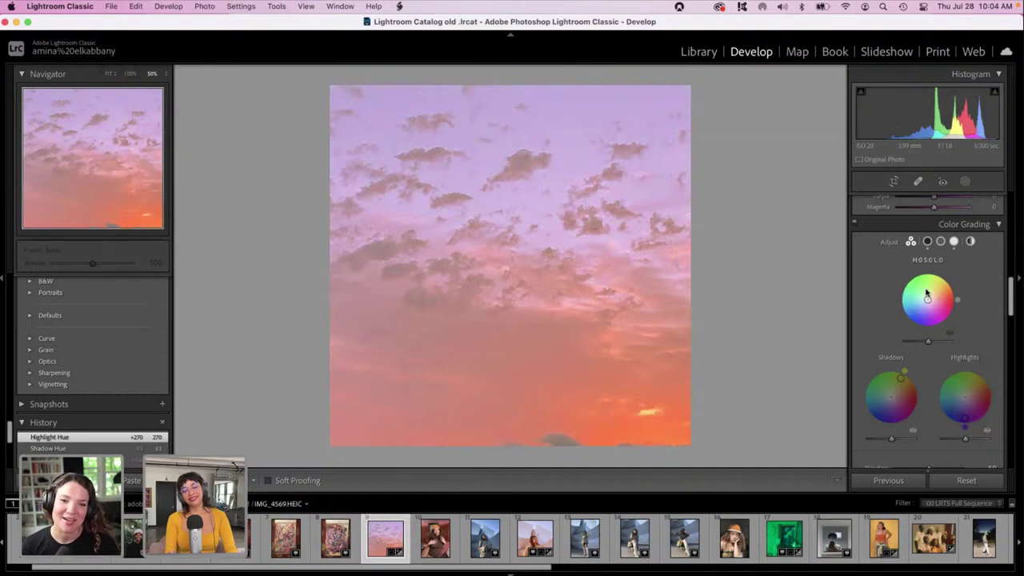
drag(927, 293, 927, 299)
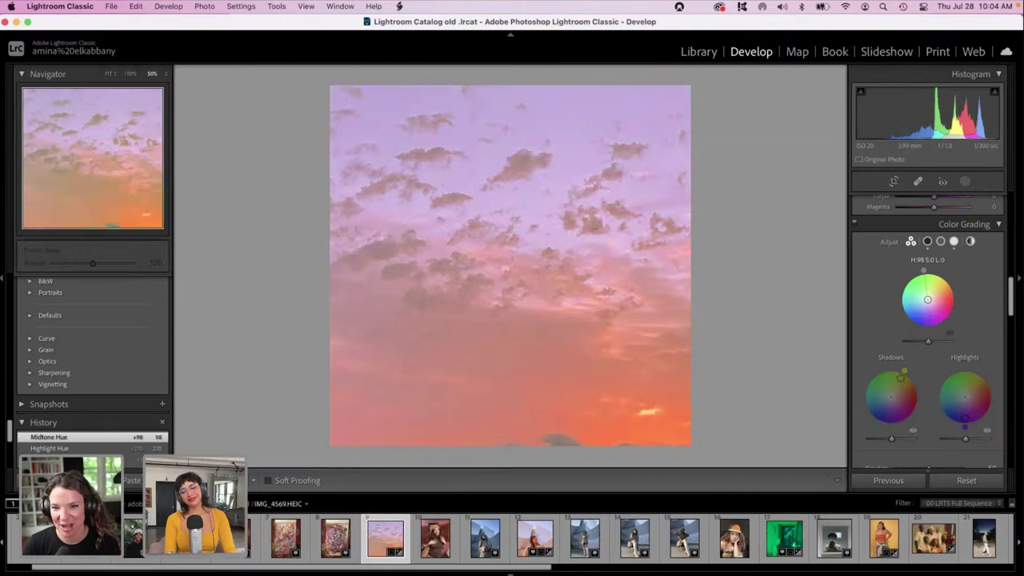
drag(927, 300, 928, 302)
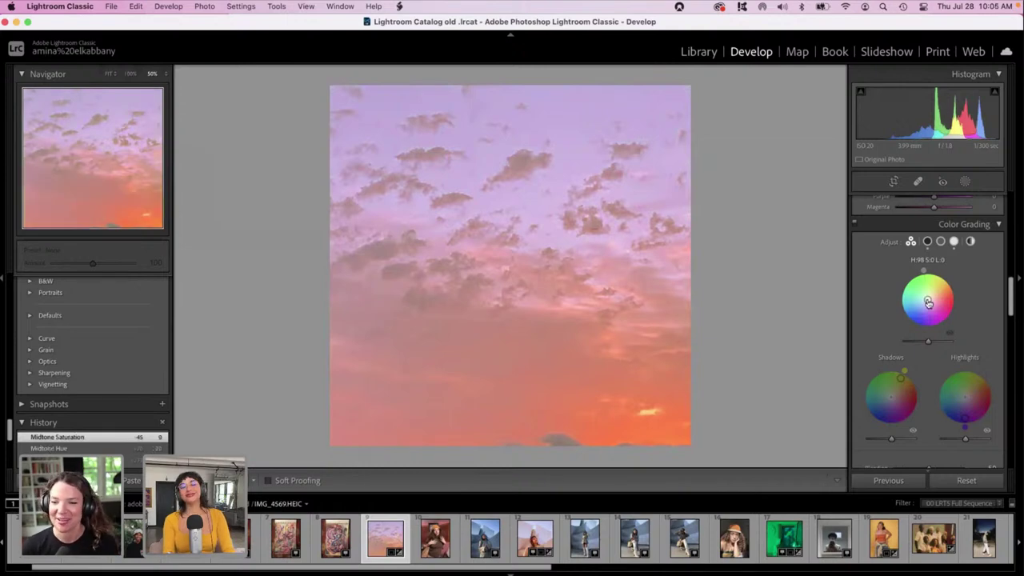
drag(1014, 304, 1012, 356)
Apply Luminance noise reduction of 73 to smooth the sky.
drag(898, 349, 944, 352)
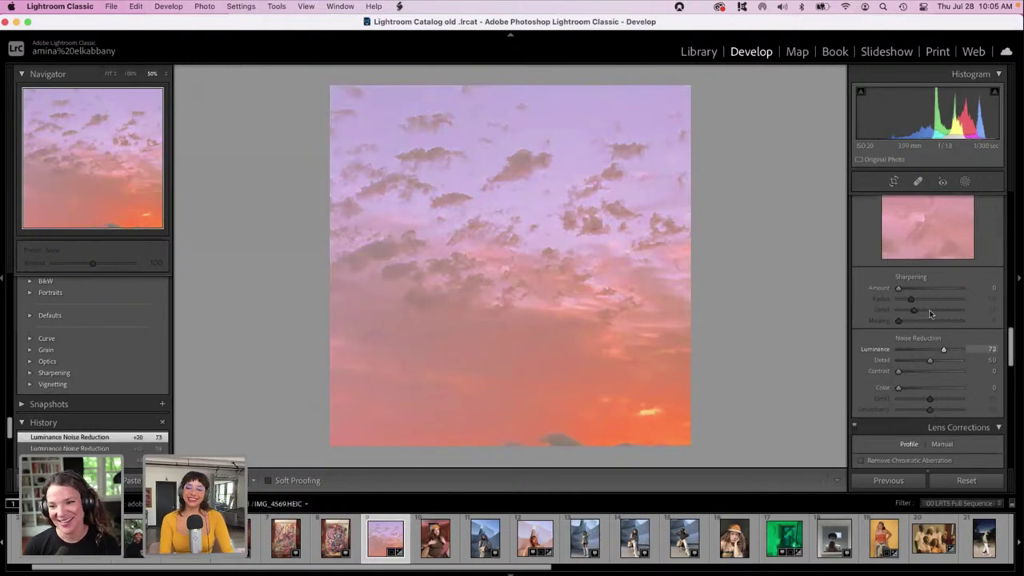
drag(1011, 352, 887, 317)
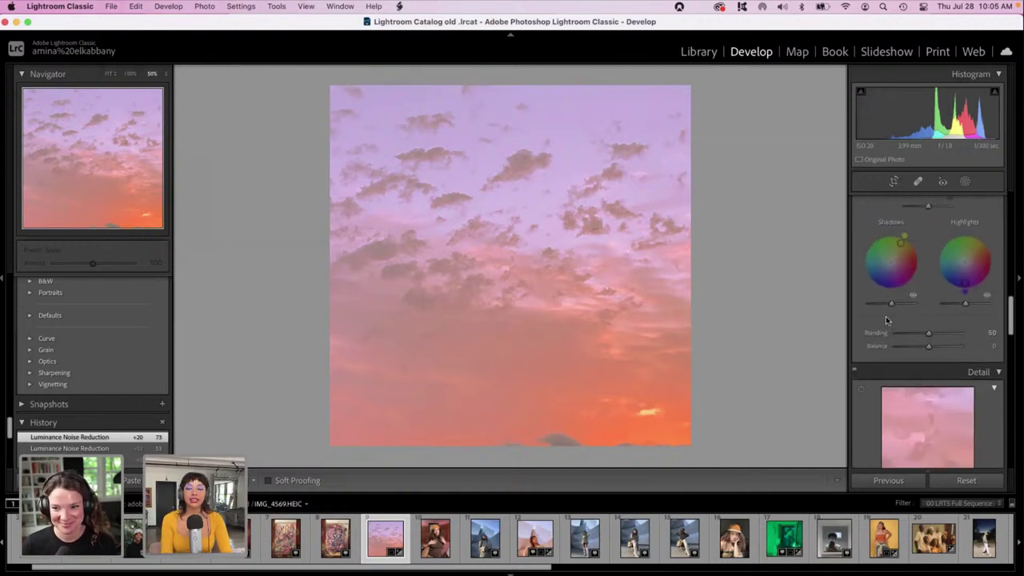
scroll(886, 315, up, 5)
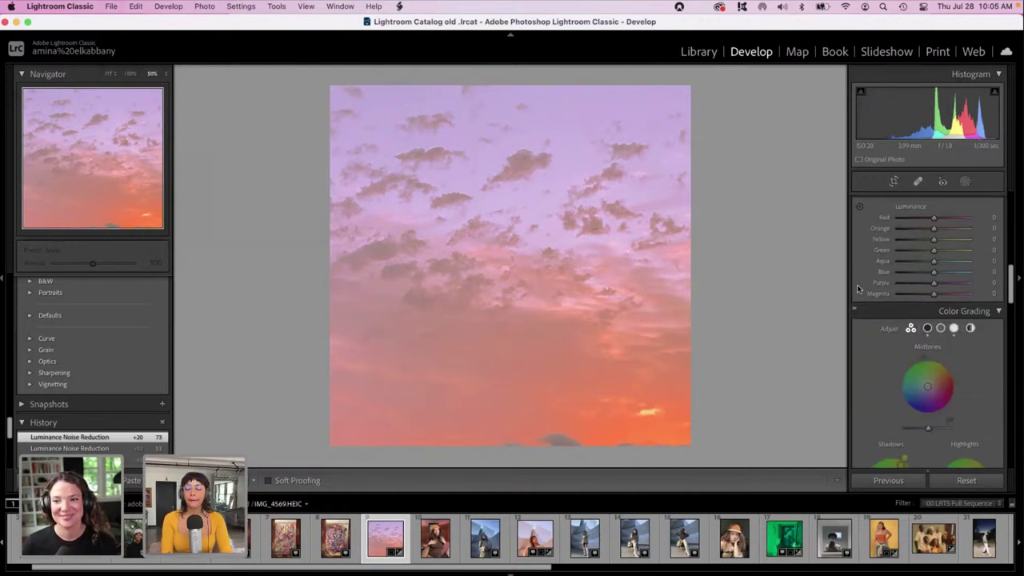
scroll(858, 288, up, 10)
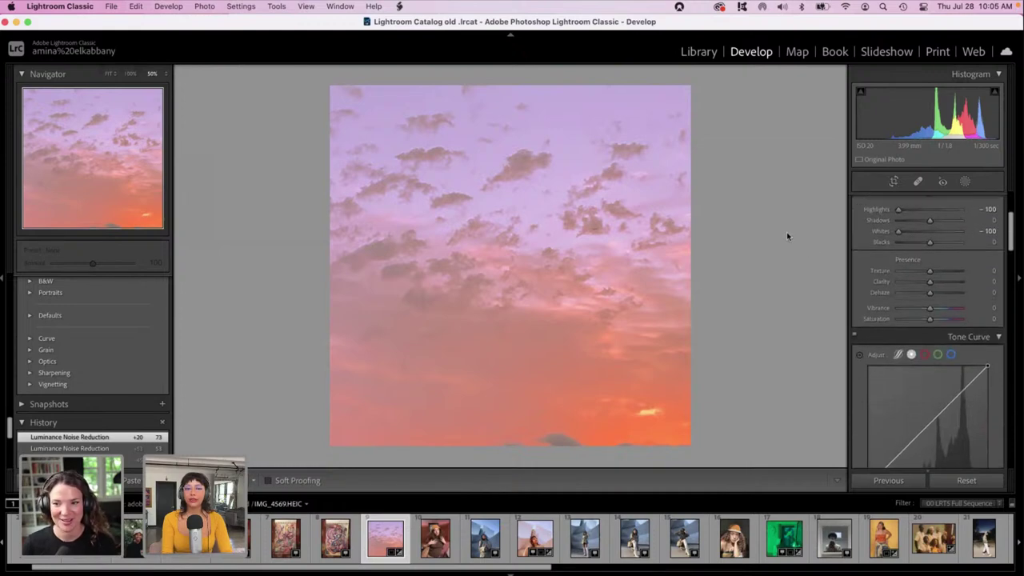
scroll(848, 293, down, 10)
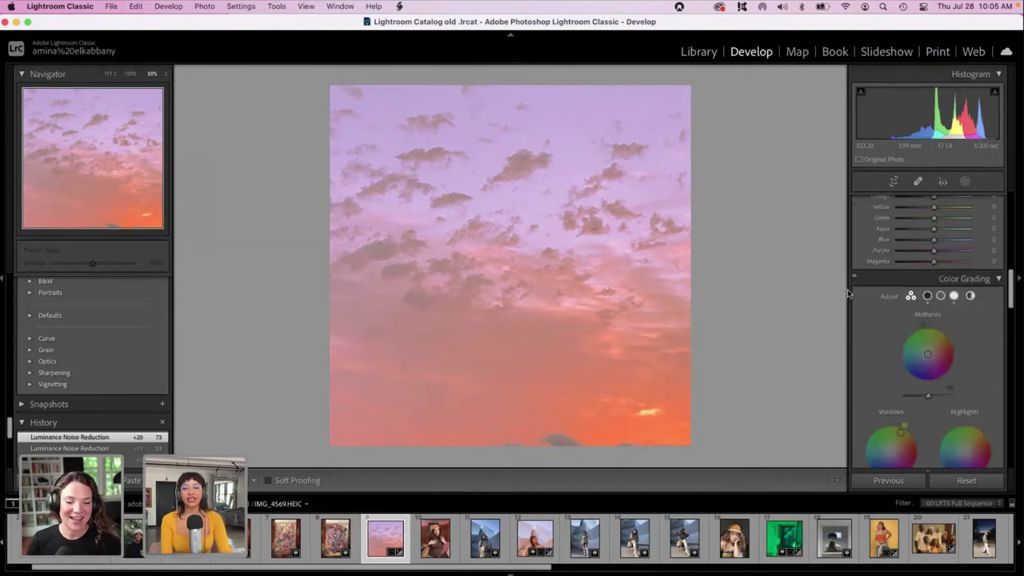
scroll(875, 327, down, 10)
scroll(909, 361, down, 1)
Set the Sharpening Amount to 27.
click(910, 210)
drag(1012, 370, 1011, 420)
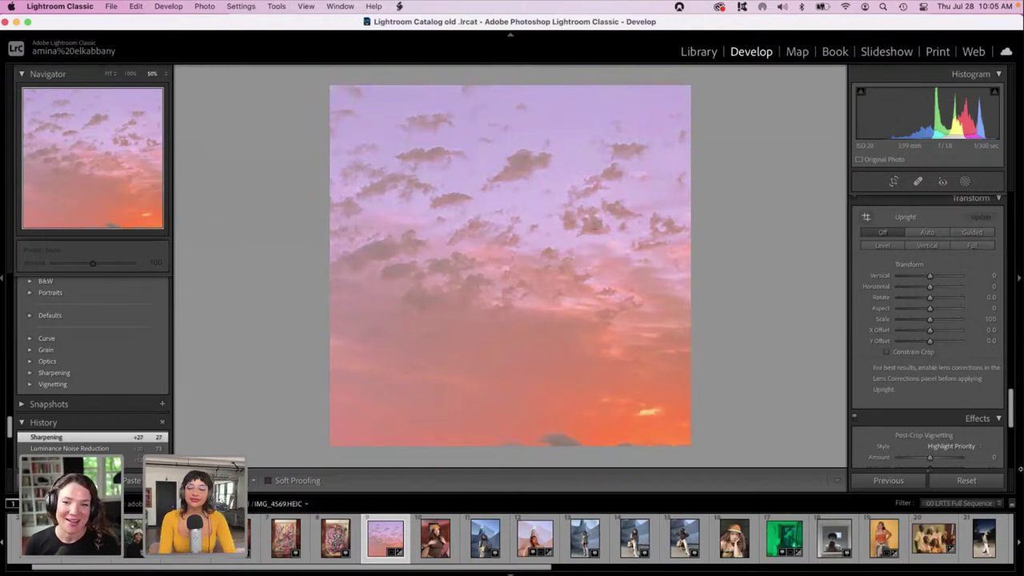
drag(1010, 400, 1010, 227)
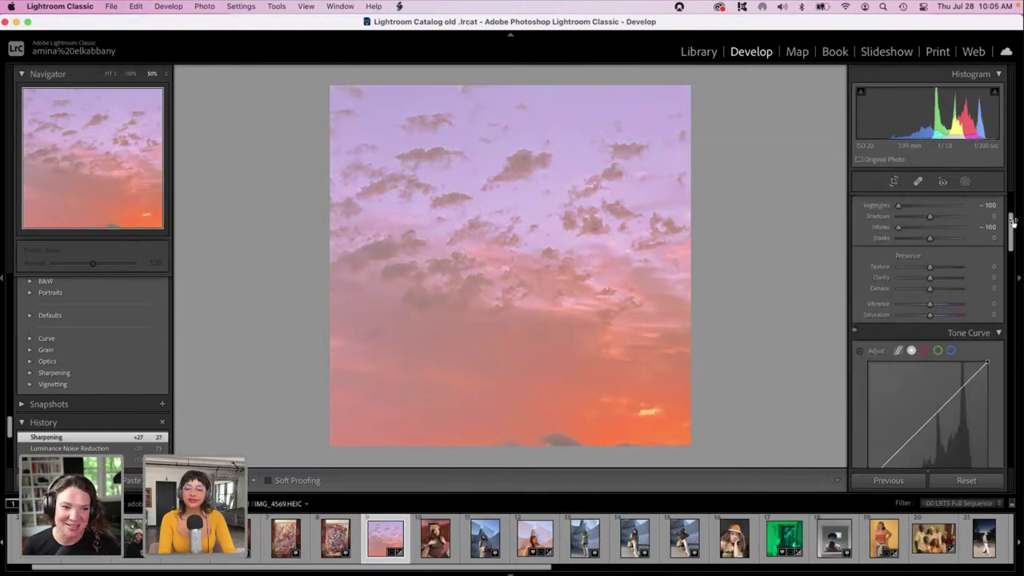
Lower Blacks to -94 and Exposure to -0.66, then compare before and after.
drag(929, 239, 902, 241)
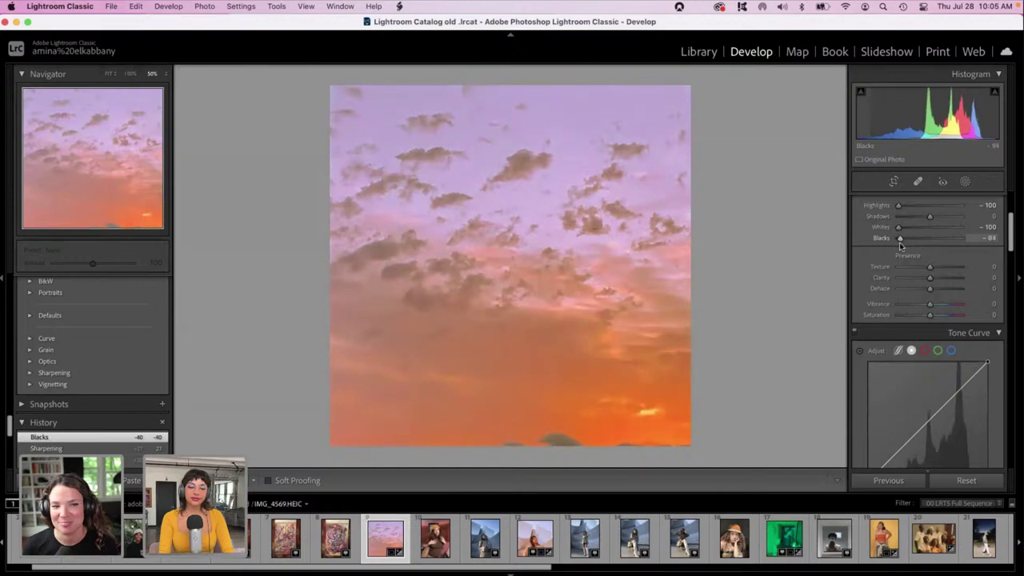
drag(1011, 243, 1011, 227)
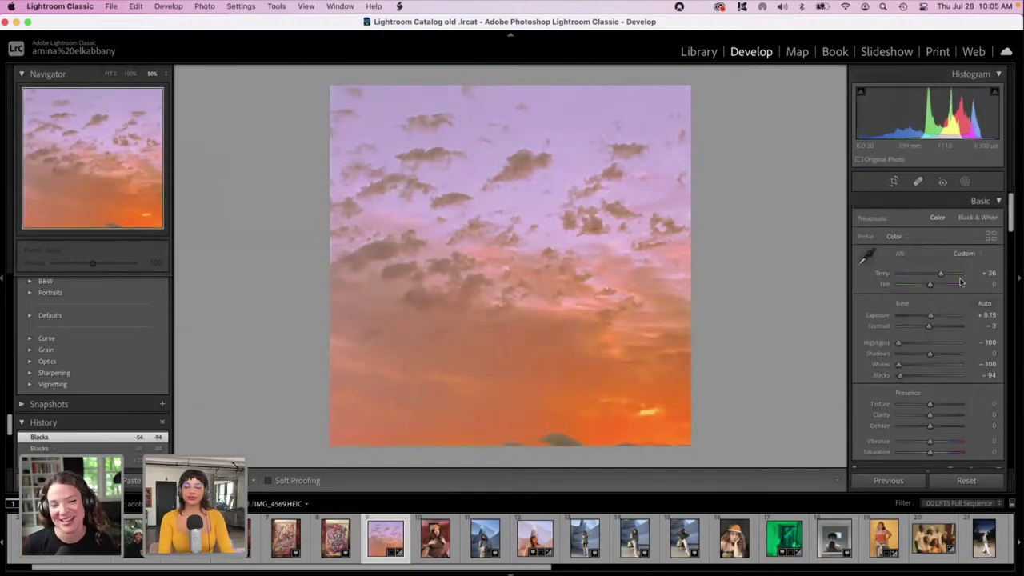
drag(930, 318, 929, 317)
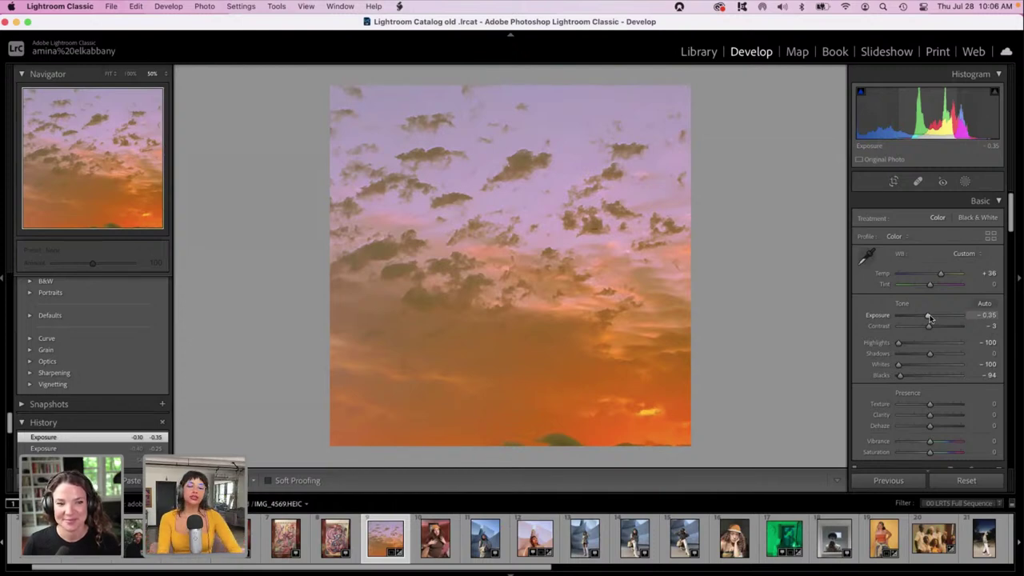
mouse_move(929, 318)
mouse_down()
mouse_move(911, 309)
mouse_move(925, 320)
mouse_up()
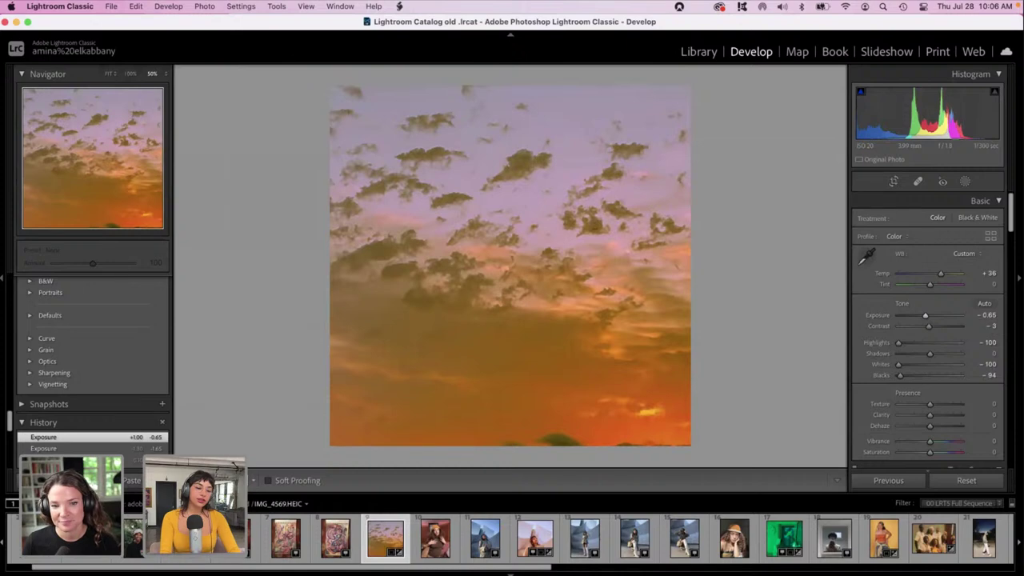
key(shift+y)
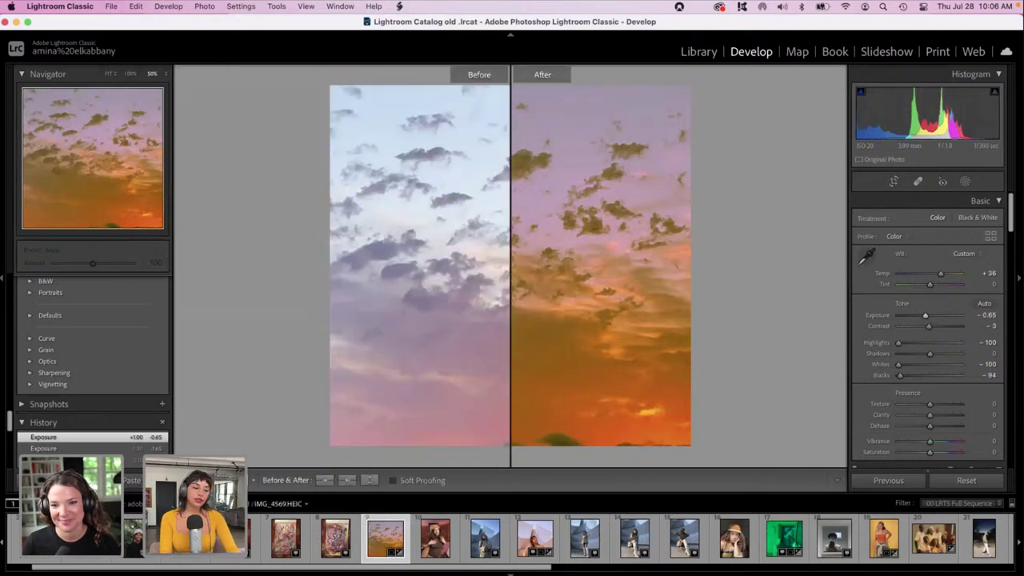
key(shift+y)
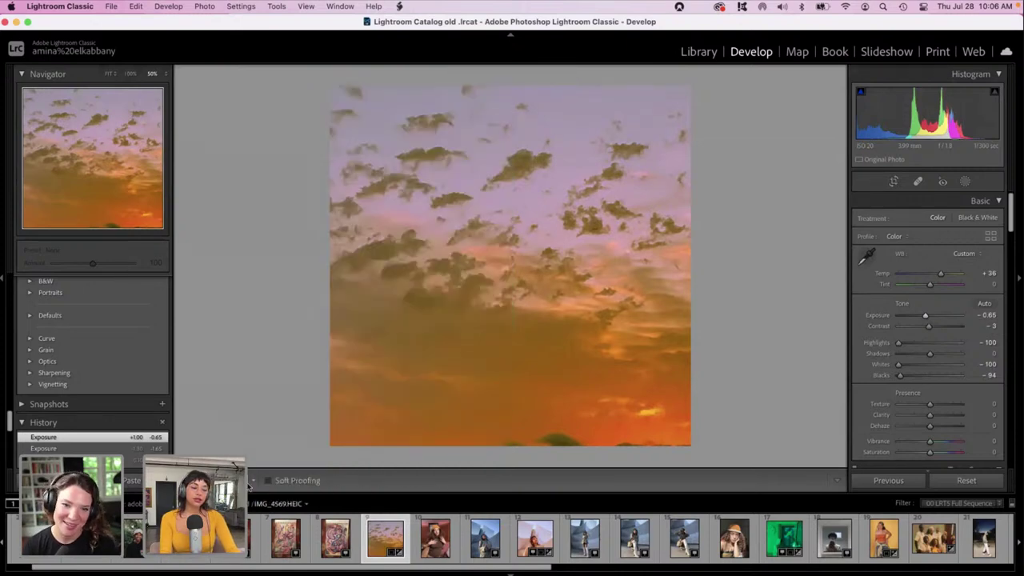
Tighten the square crop from the bottom-right corner and apply it.
click(892, 182)
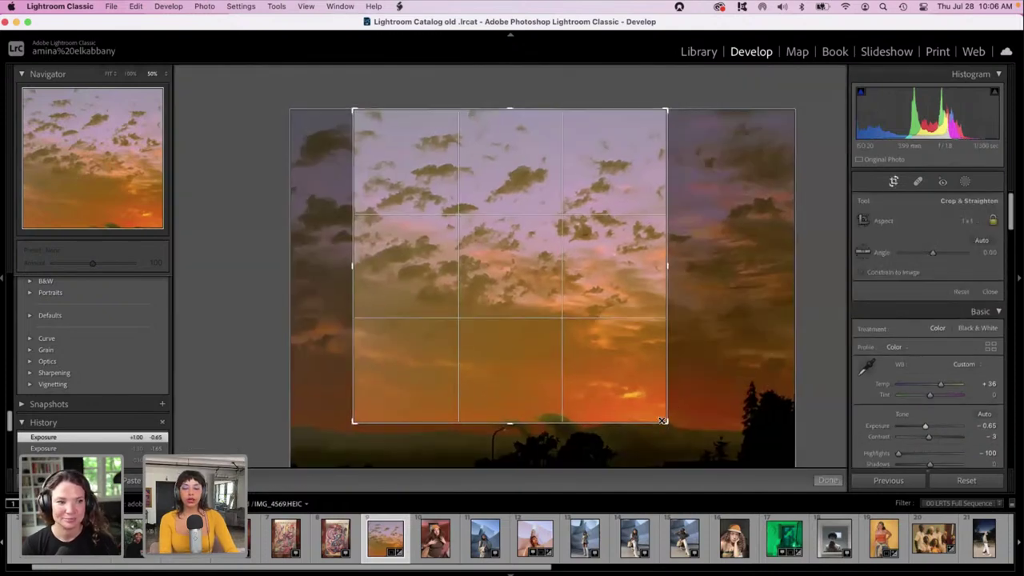
drag(663, 422, 657, 411)
key(Return)
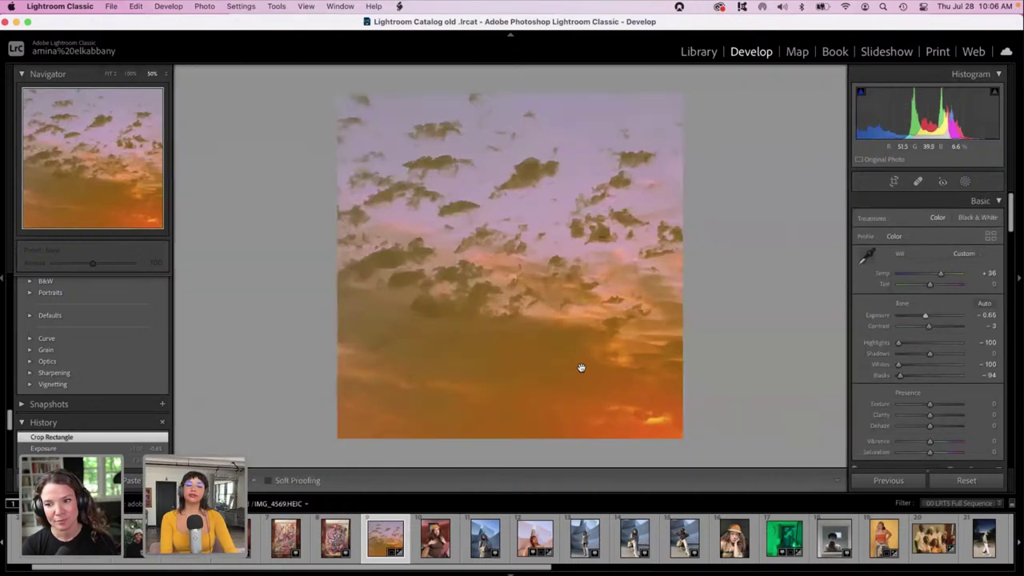
Raise Tint to +55 and Exposure to +0.19 for a pinker, brighter sky.
mouse_move(941, 283)
mouse_down()
mouse_move(982, 284)
mouse_move(946, 286)
mouse_up()
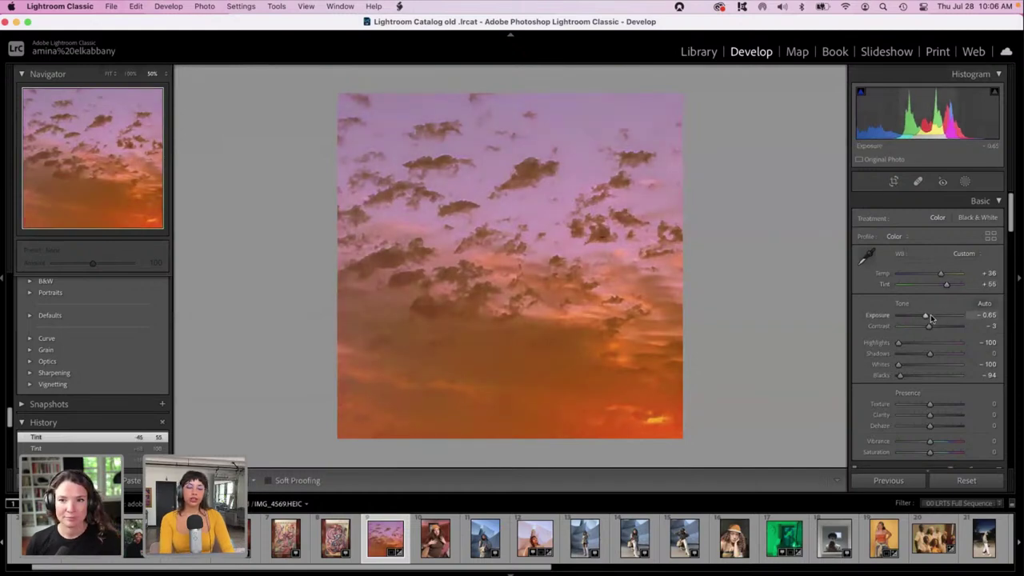
click(930, 316)
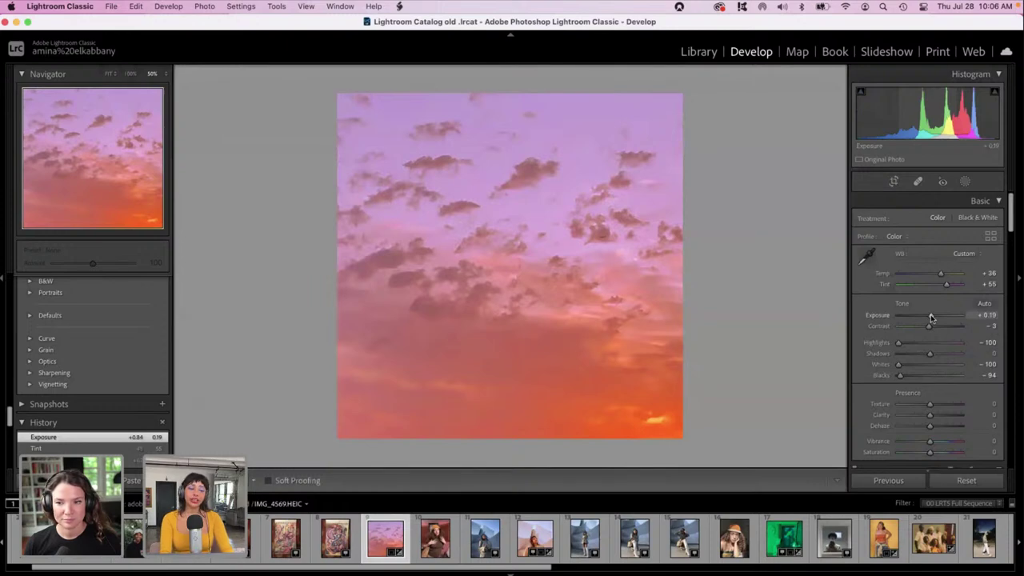
click(894, 182)
Move the square crop onto a cloudier patch of sky and tighten it.
drag(588, 228, 383, 400)
drag(427, 320, 386, 320)
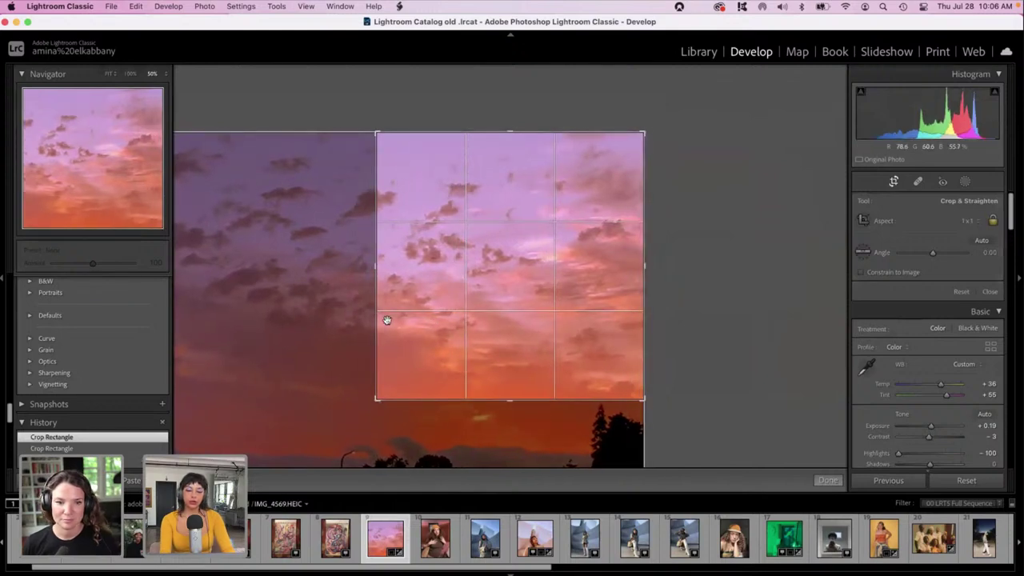
key(Return)
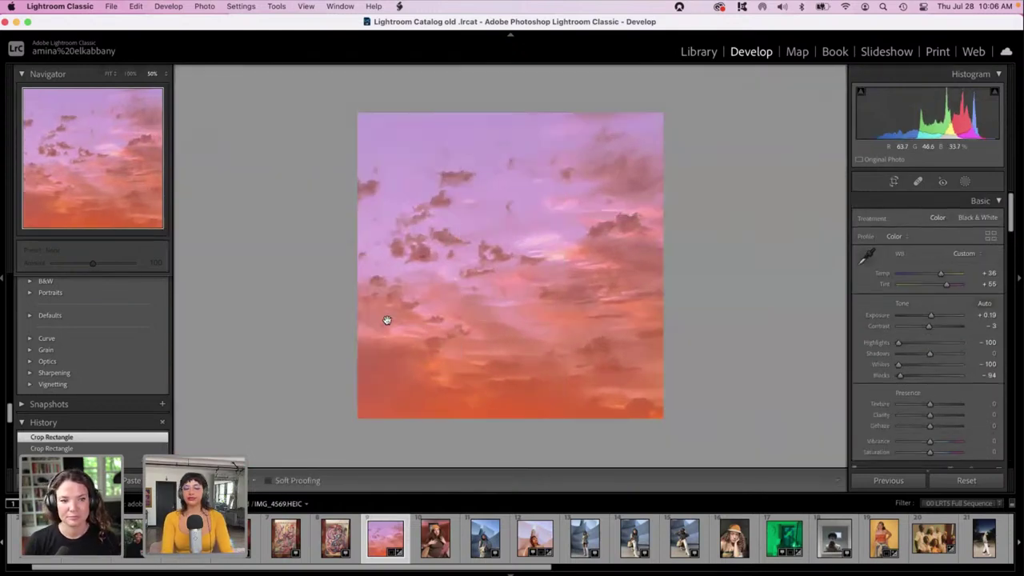
key(super+equal)
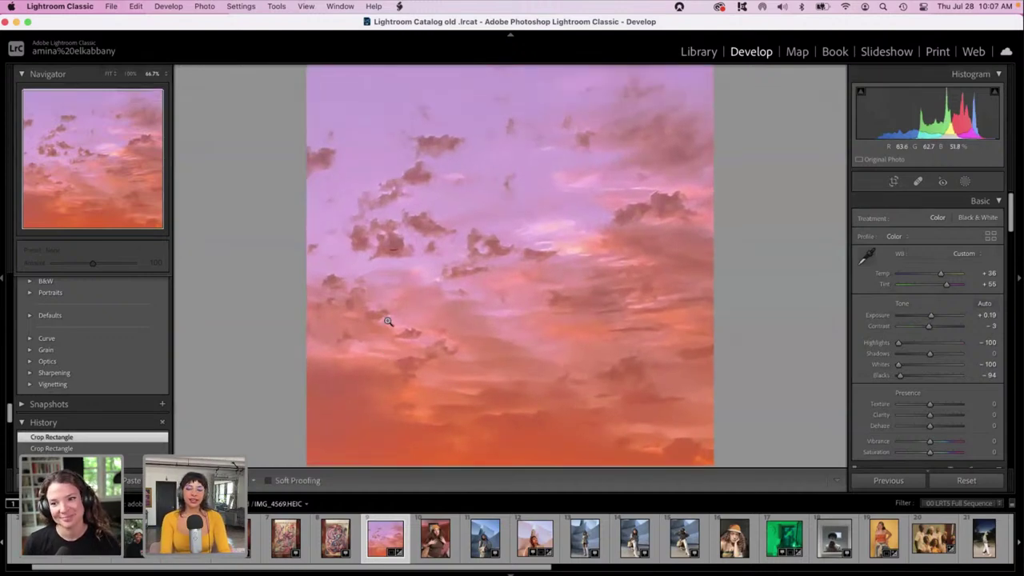
click(387, 321)
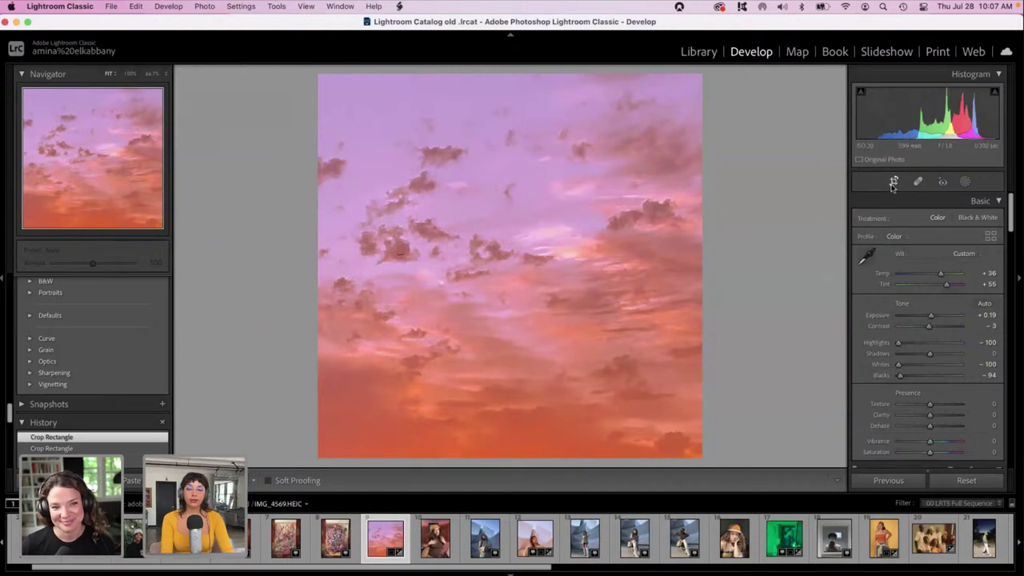
Reposition the sky once more within the square crop and commit it.
click(893, 181)
drag(559, 256, 820, 279)
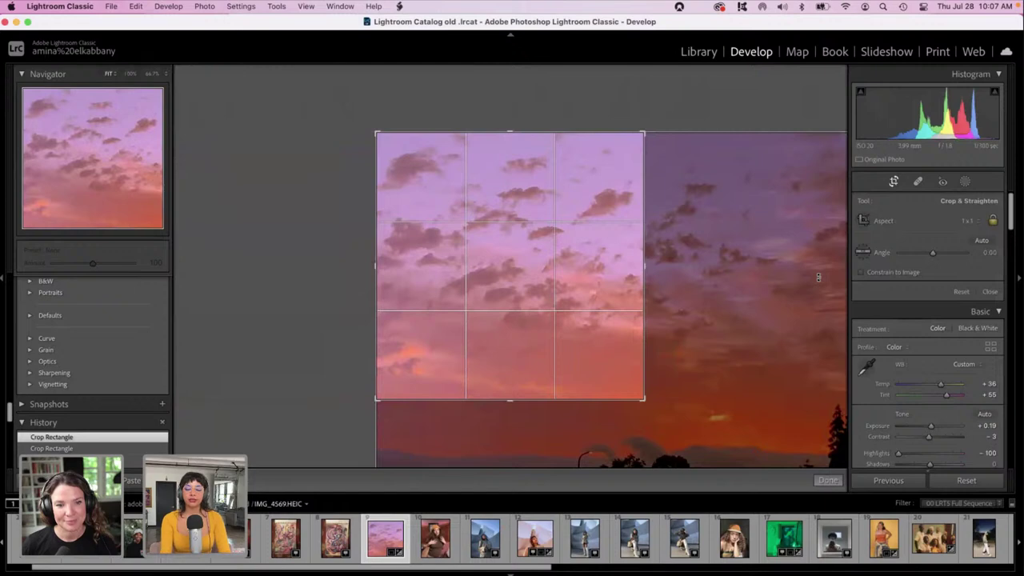
key(Return)
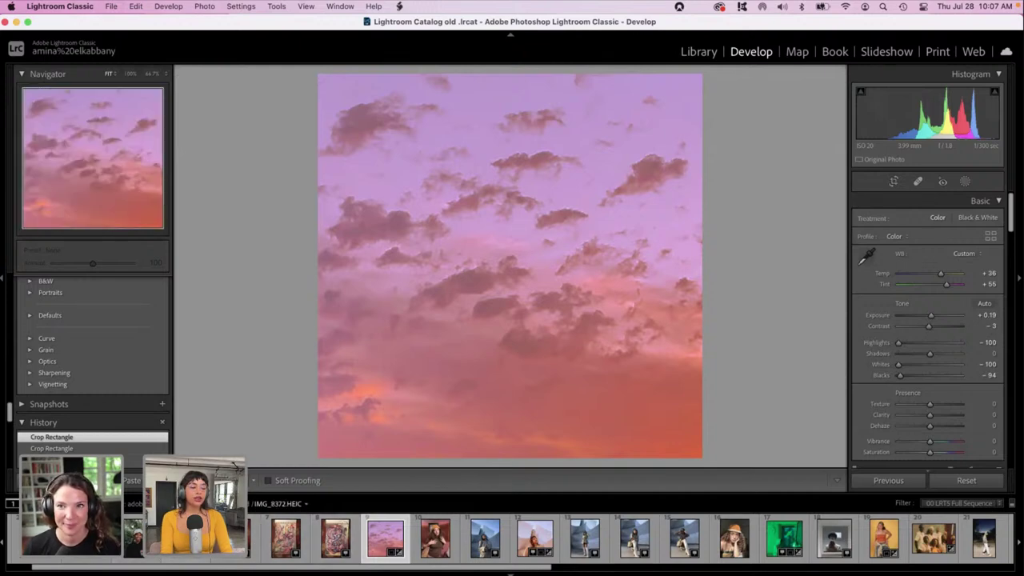
Open the framed artwork photo IMG_8372.HEIC with the crop overlay active.
click(236, 538)
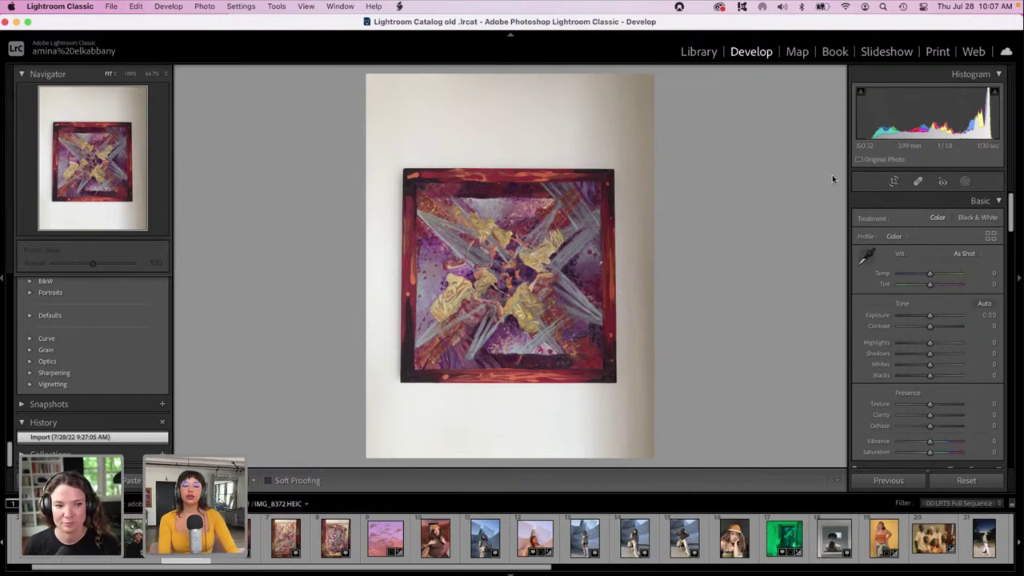
click(893, 181)
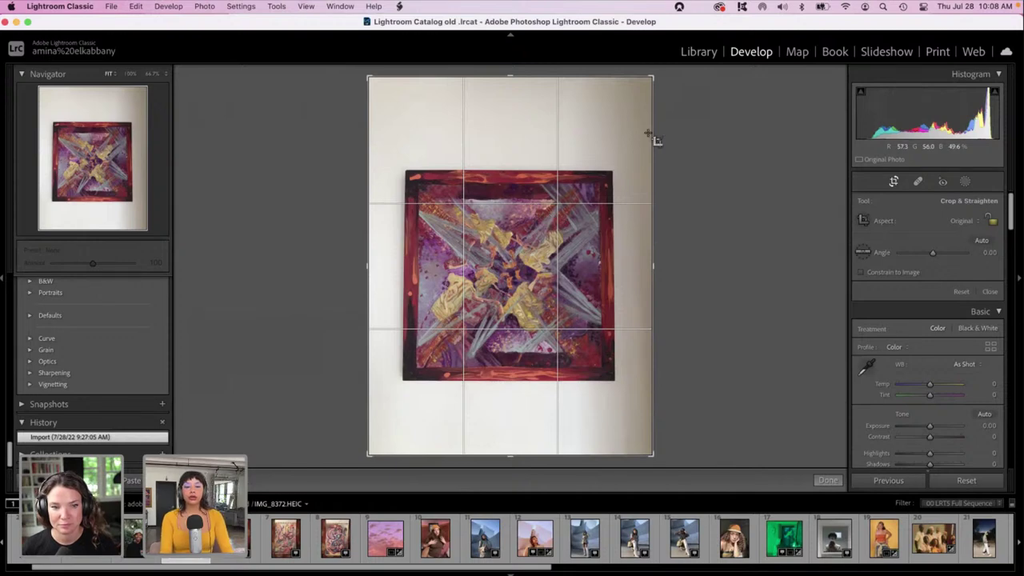
Unlock the crop ratio and crop tightly around the painting, trimming the white wall, then apply.
drag(651, 77, 625, 130)
drag(389, 407, 408, 385)
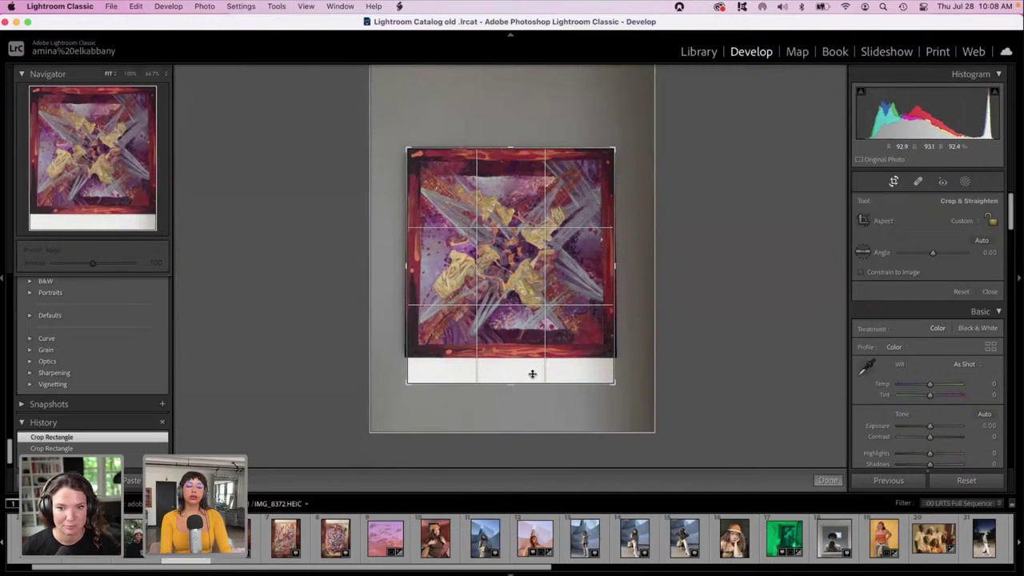
drag(514, 380, 511, 372)
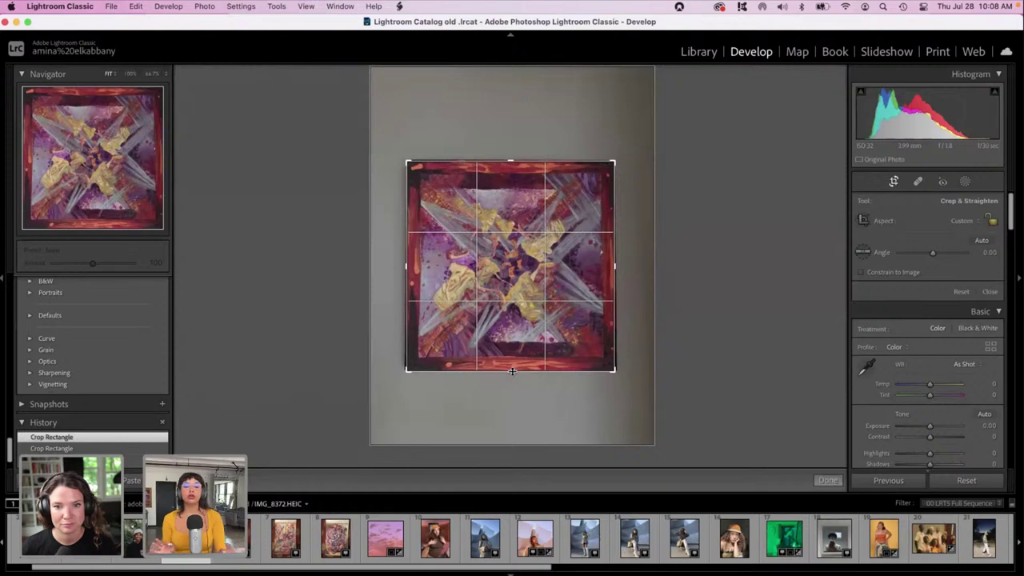
key(Return)
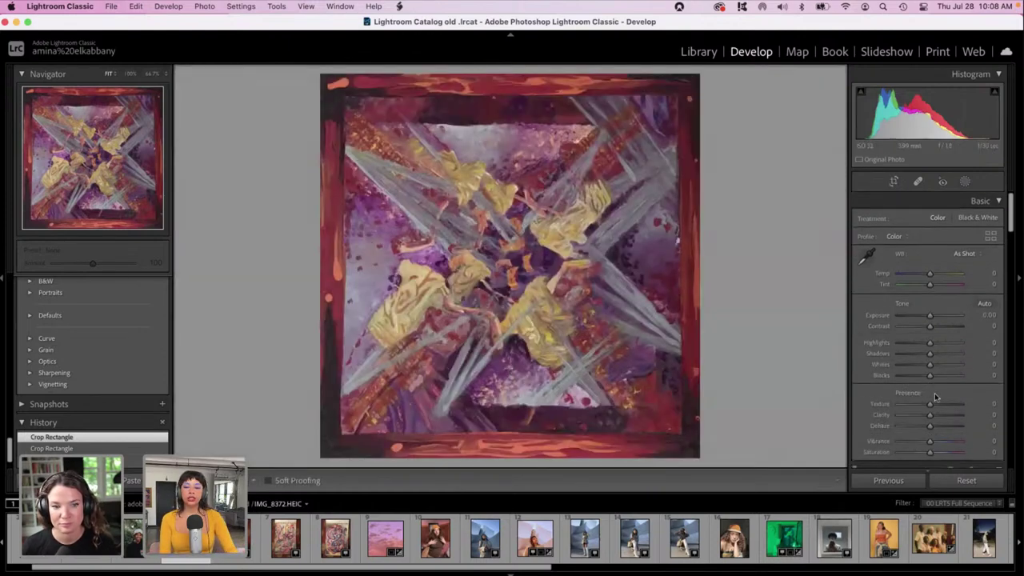
Set Temp +50, Exposure -1.00, Shadows +68, Highlights and Whites -100, Blacks +41.
click(945, 274)
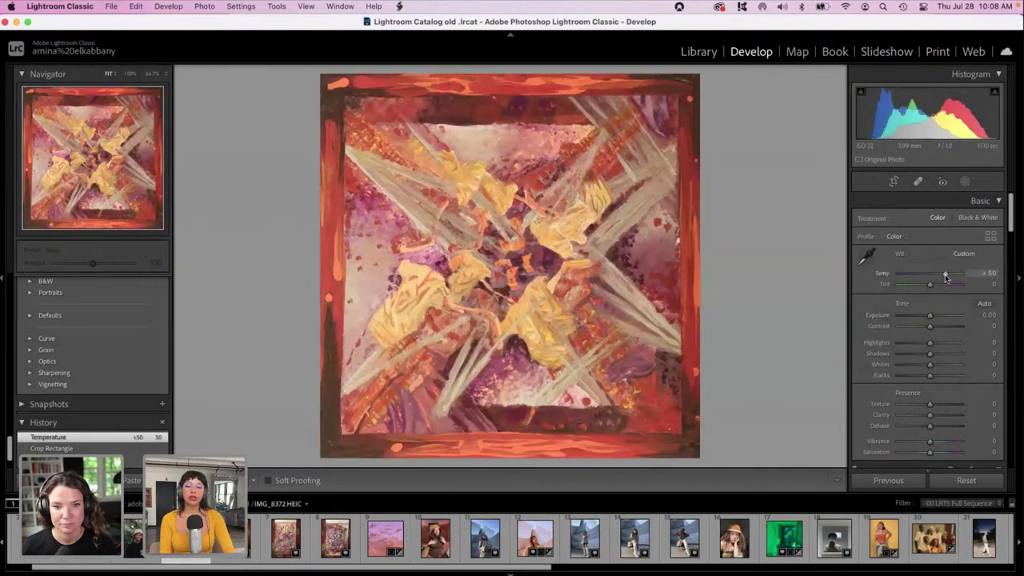
mouse_move(929, 315)
mouse_down()
mouse_move(940, 318)
mouse_move(922, 318)
mouse_up()
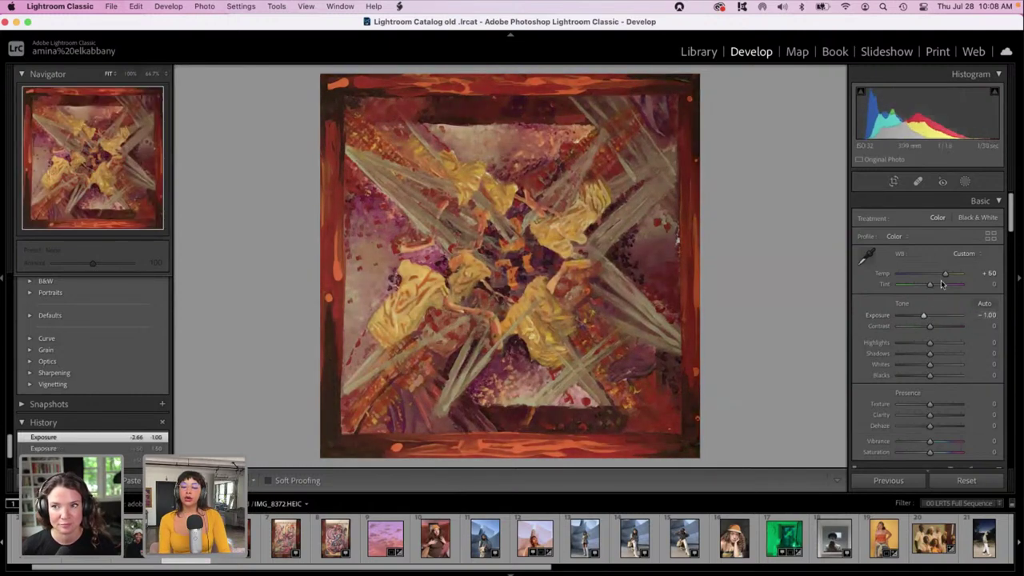
drag(930, 353, 950, 353)
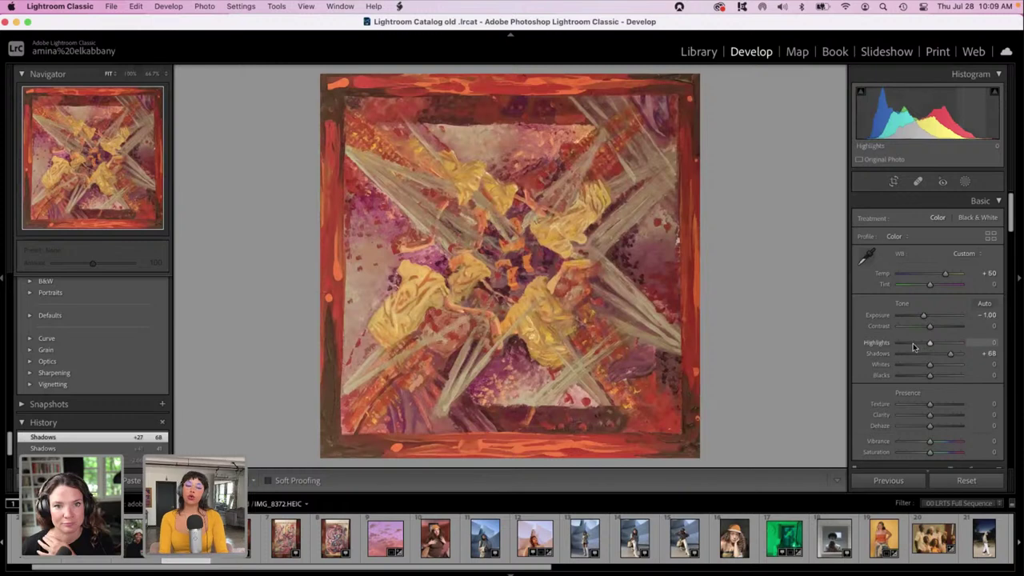
click(912, 343)
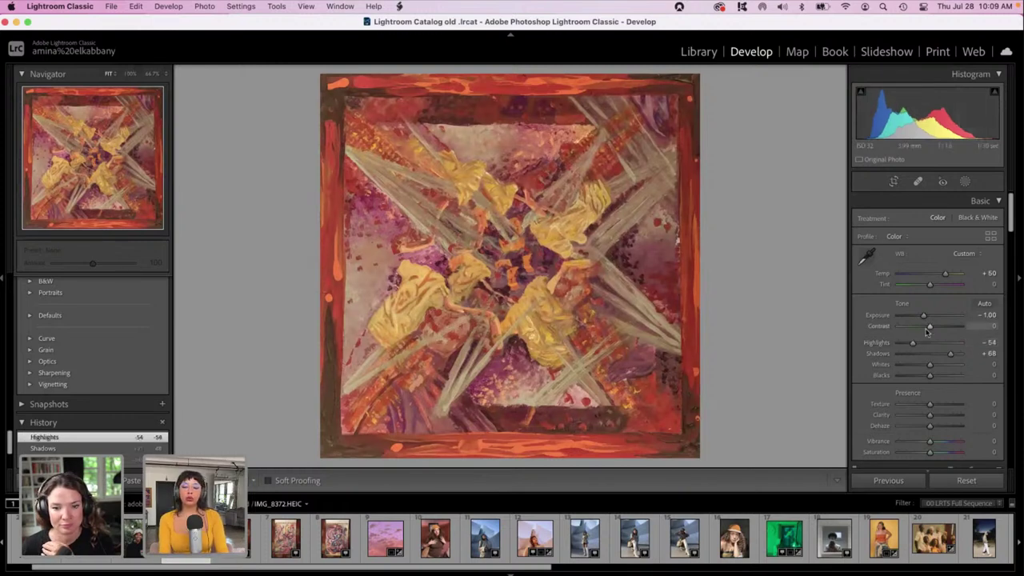
drag(912, 343, 879, 370)
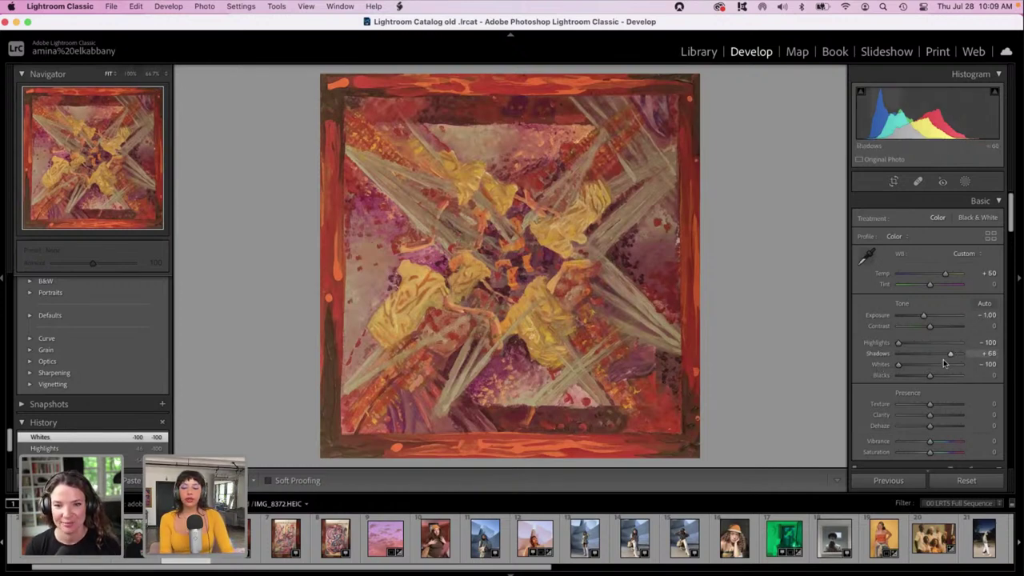
drag(929, 375, 942, 376)
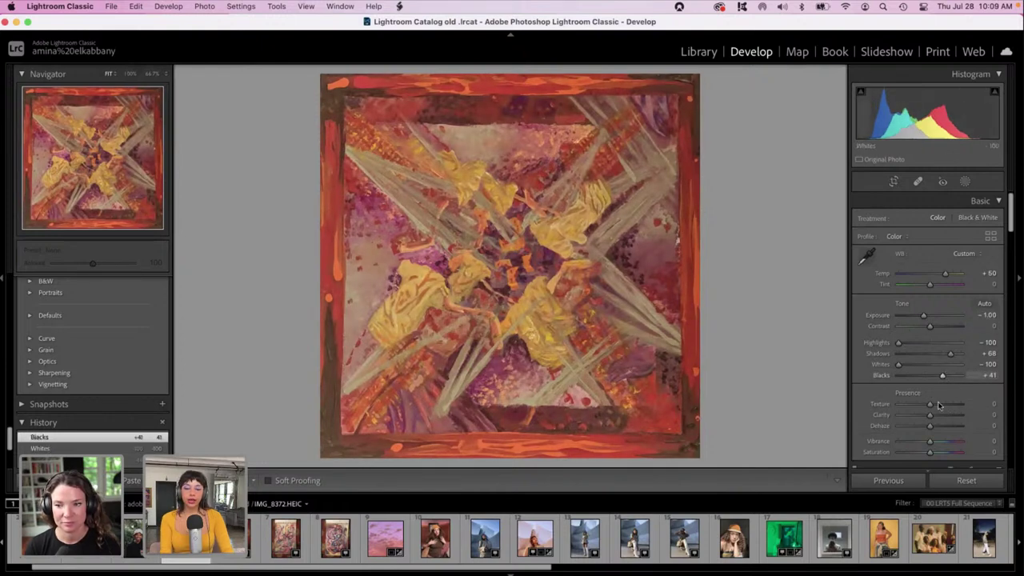
Shift the Calibration Blue Primary Hue negative, toward -28.
scroll(935, 404, down, 10)
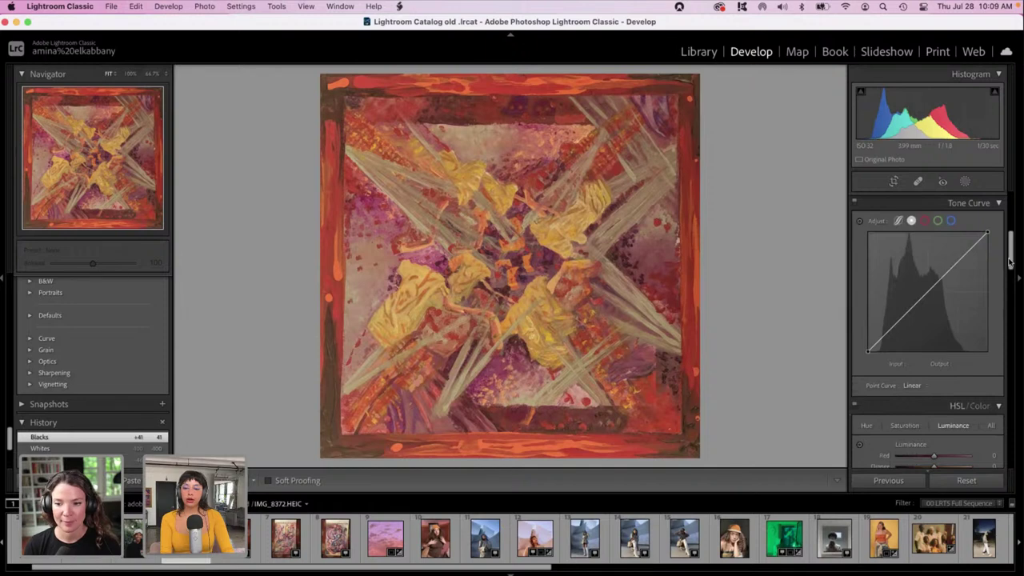
scroll(937, 398, down, 15)
scroll(1020, 436, down, 5)
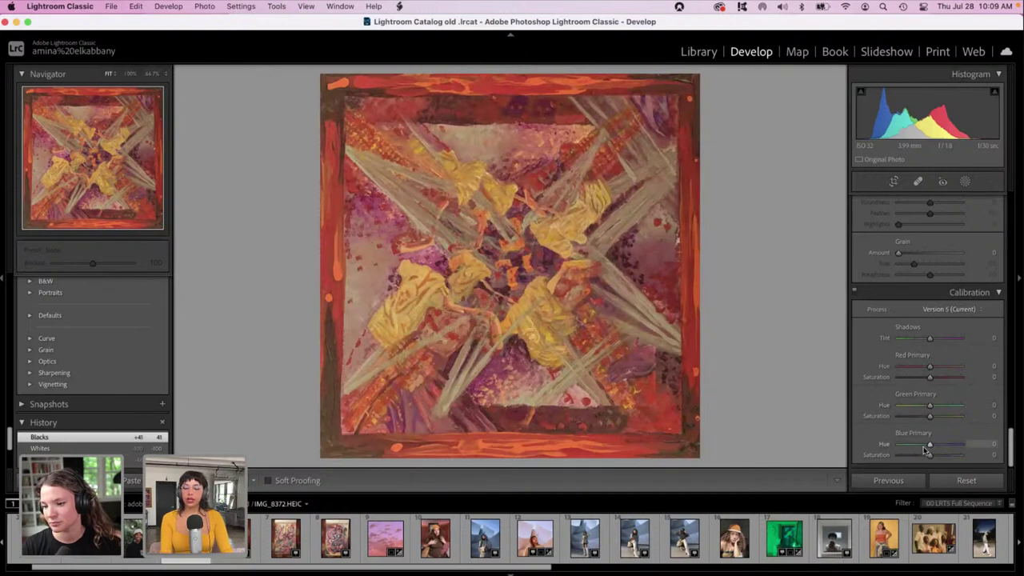
mouse_move(922, 446)
mouse_down()
mouse_move(930, 449)
mouse_move(919, 450)
mouse_up()
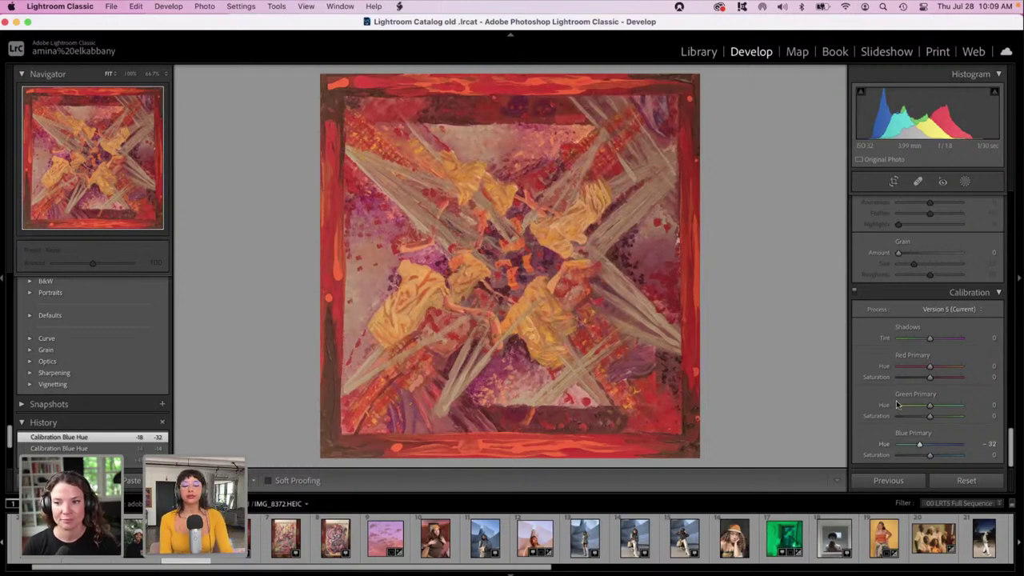
drag(915, 446, 922, 447)
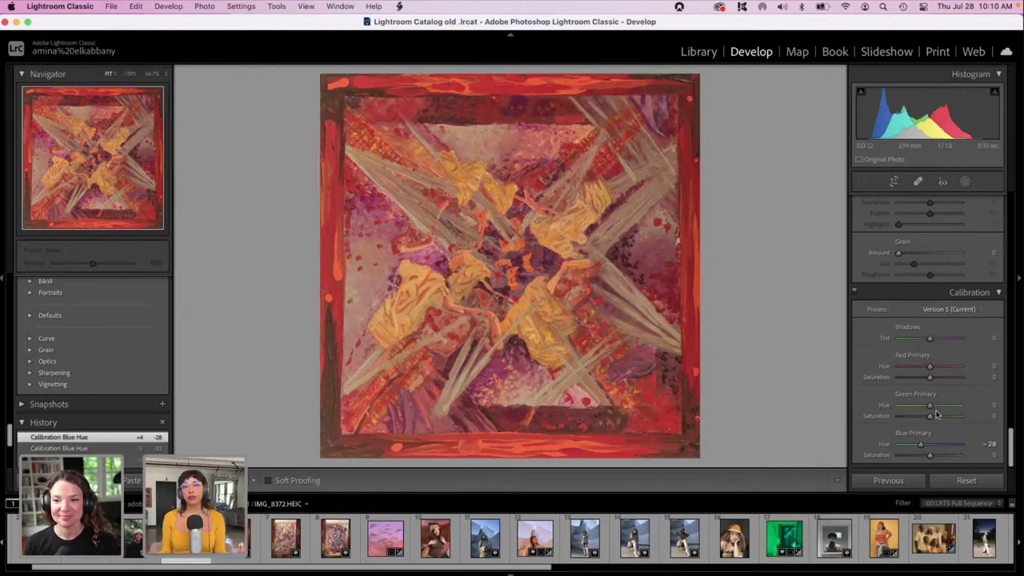
Set Green Primary Hue -11, Red Primary Hue +11 and Blue Primary Saturation +36.
mouse_move(928, 405)
mouse_down()
mouse_move(912, 406)
mouse_move(957, 407)
mouse_move(934, 408)
mouse_move(946, 406)
mouse_up()
mouse_move(945, 370)
mouse_down()
mouse_move(914, 370)
mouse_move(932, 370)
mouse_up()
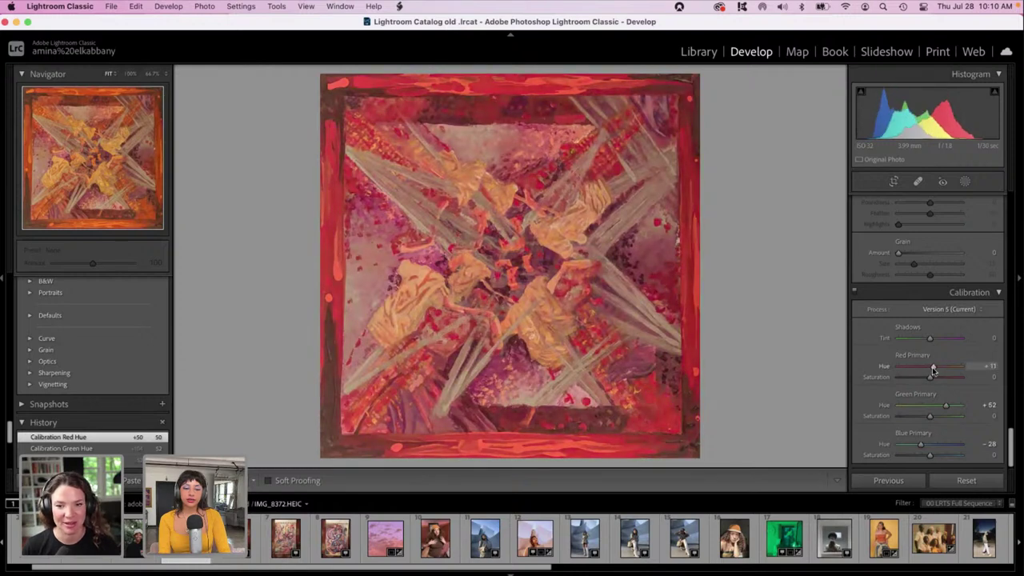
drag(930, 454, 941, 454)
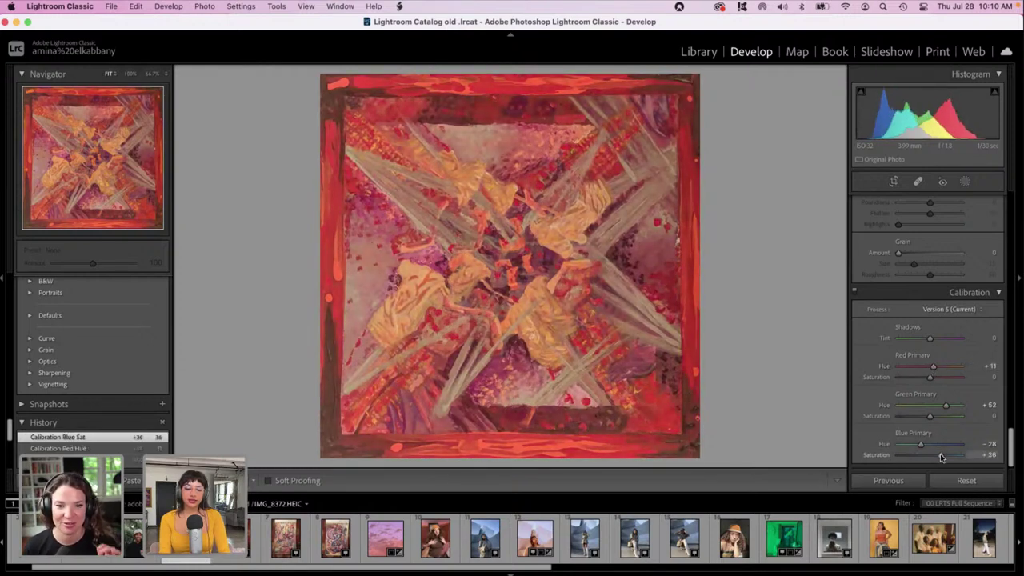
click(927, 406)
drag(927, 408, 925, 409)
drag(1011, 446, 1014, 328)
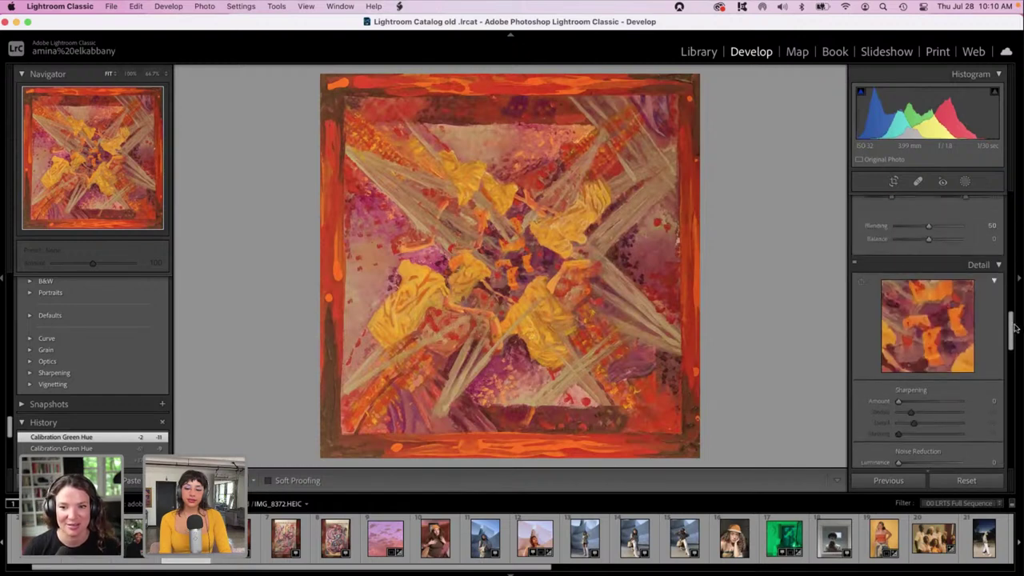
Set Detail Luminance noise reduction to 55 and Sharpening Amount to 15.
scroll(1009, 341, down, 5)
drag(932, 287, 920, 287)
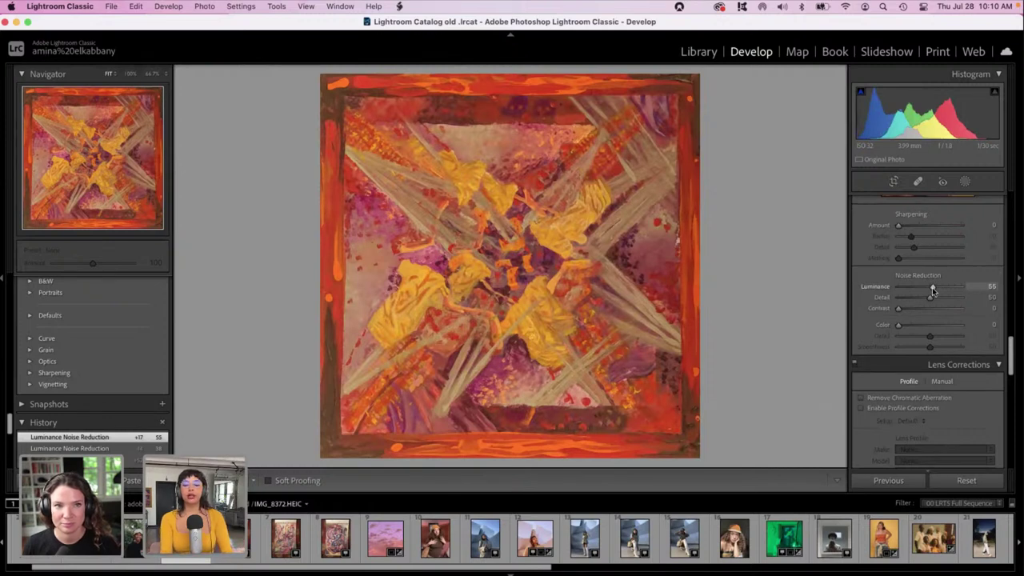
click(904, 227)
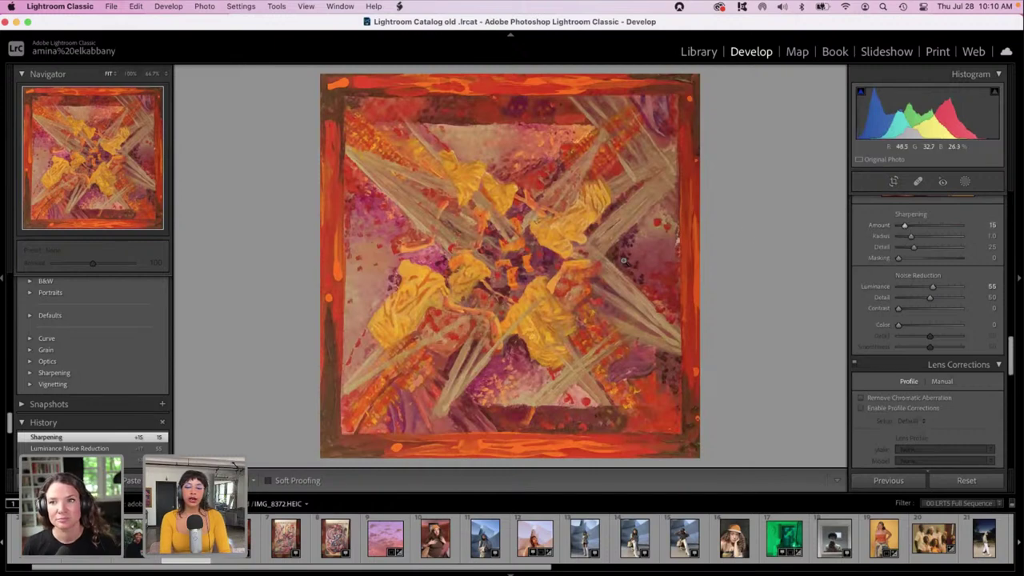
drag(1010, 352, 1006, 319)
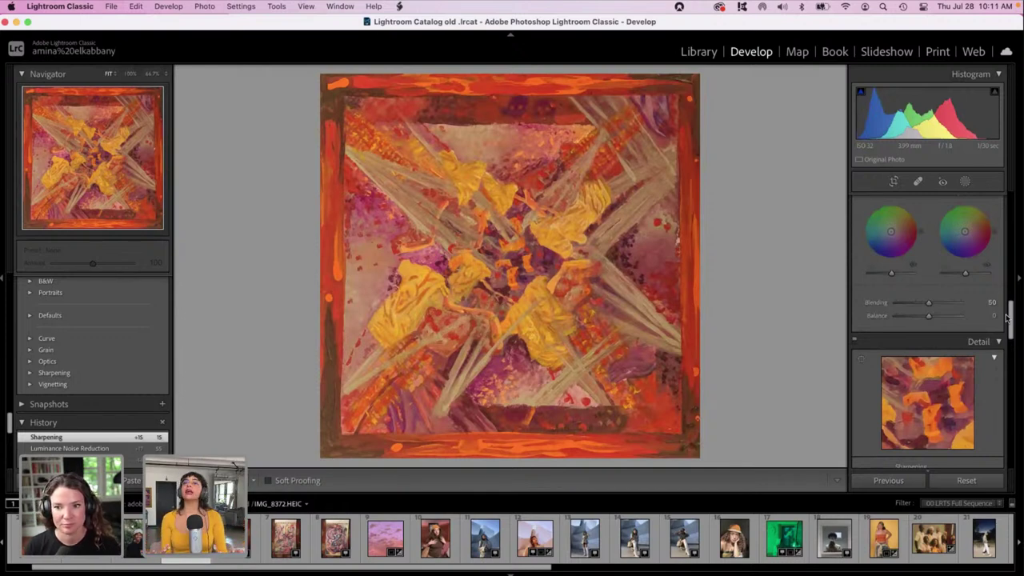
Check detail at 100%, then raise HSL Purple Saturation to +74.
drag(1010, 316, 1012, 263)
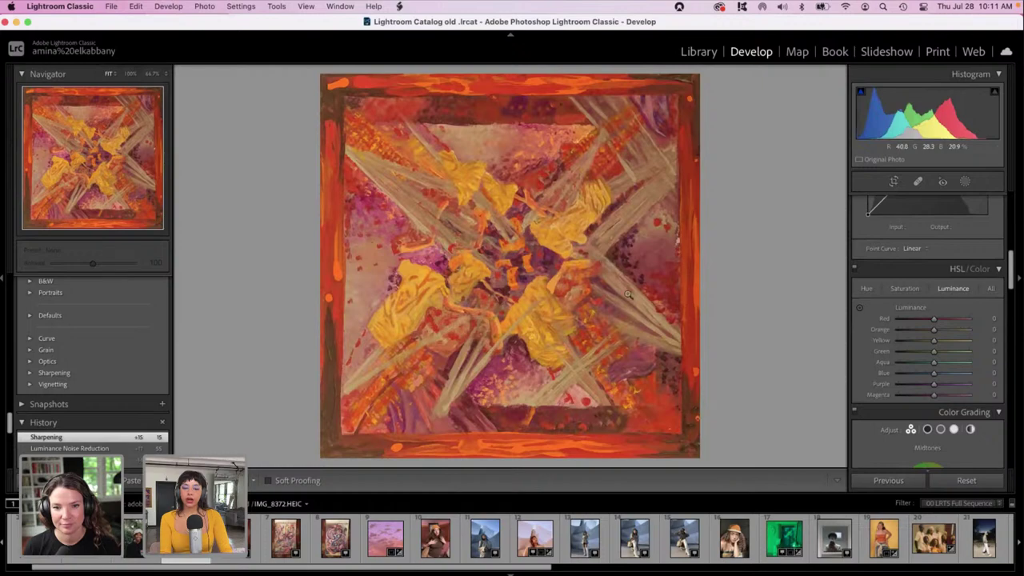
click(512, 238)
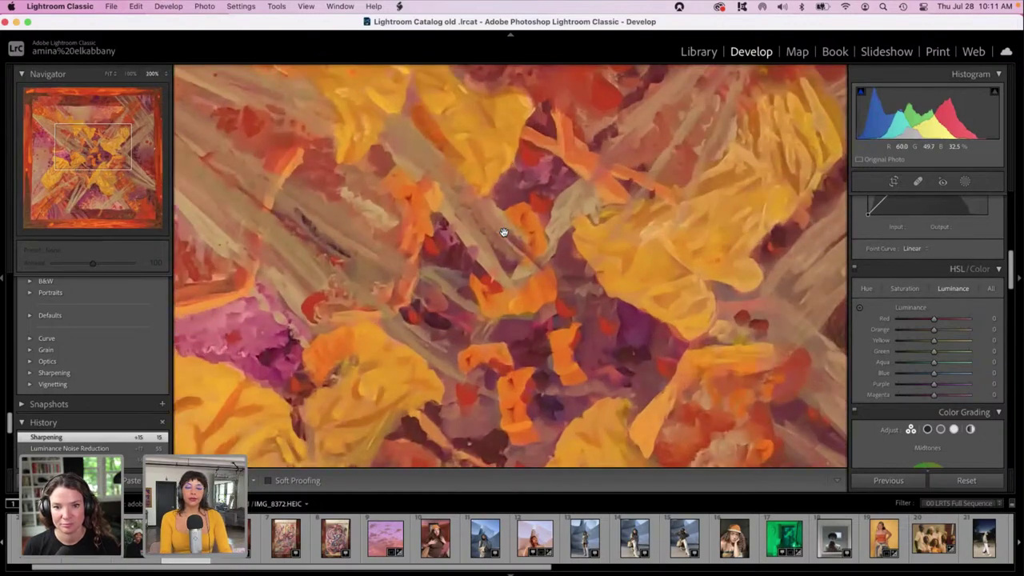
click(504, 231)
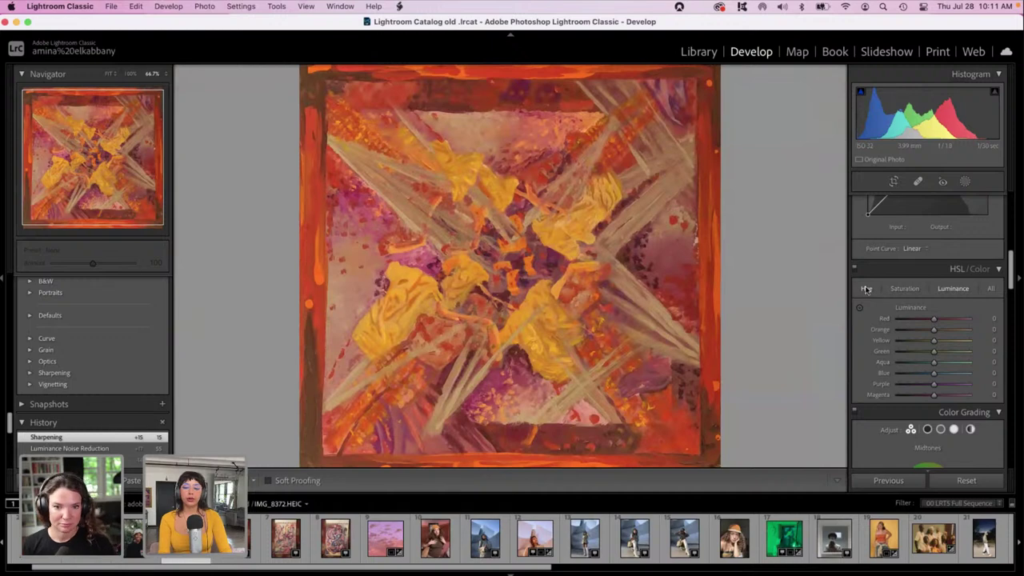
click(904, 289)
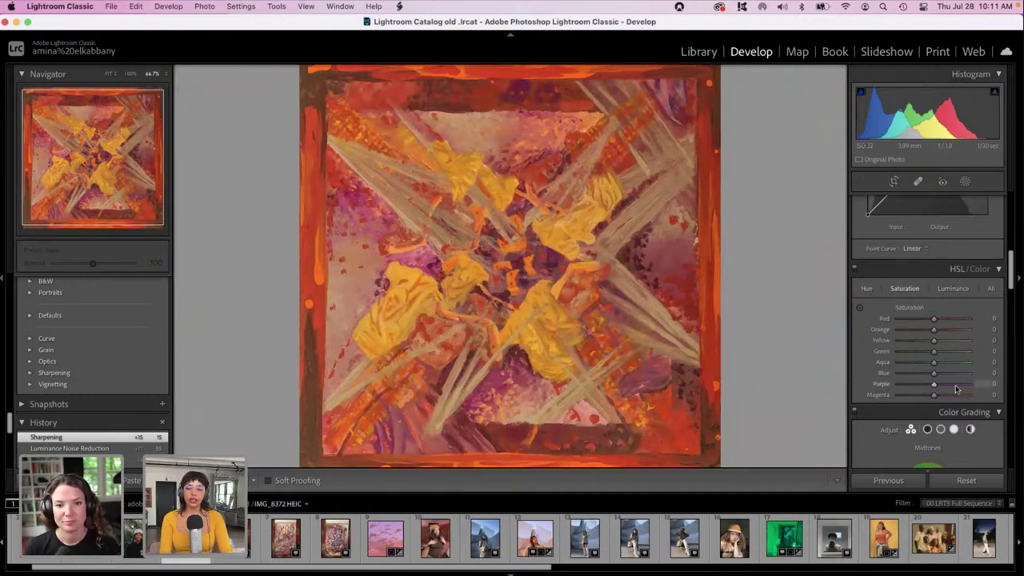
click(955, 388)
drag(954, 389, 960, 387)
Nudge the Purple Hue, then set Luminance Purple +60, Magenta +53 and Red -5.
click(866, 288)
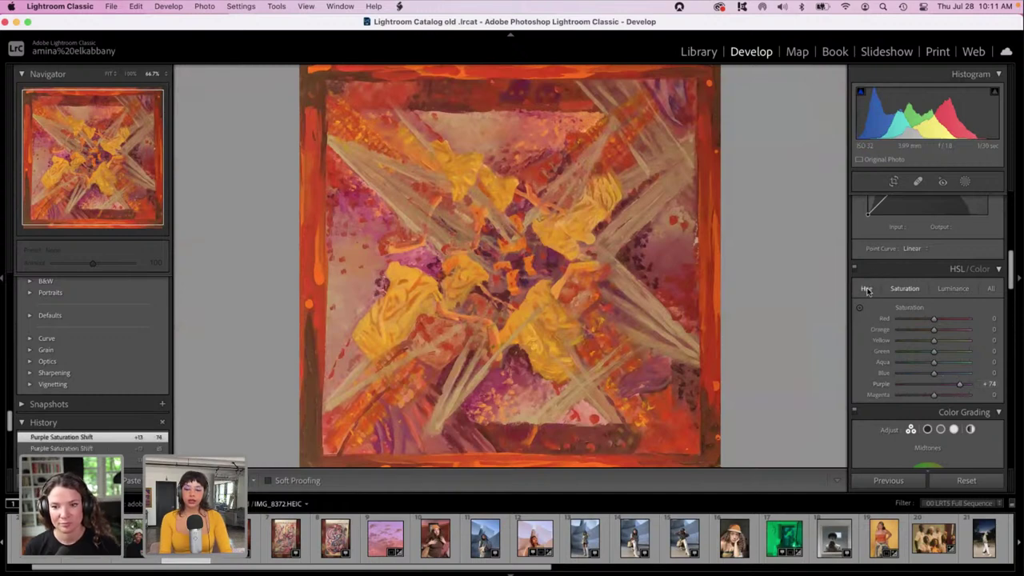
mouse_move(932, 384)
mouse_down()
mouse_move(918, 388)
mouse_move(942, 387)
mouse_move(913, 396)
mouse_move(929, 397)
mouse_up()
click(953, 288)
drag(954, 388, 955, 388)
click(952, 394)
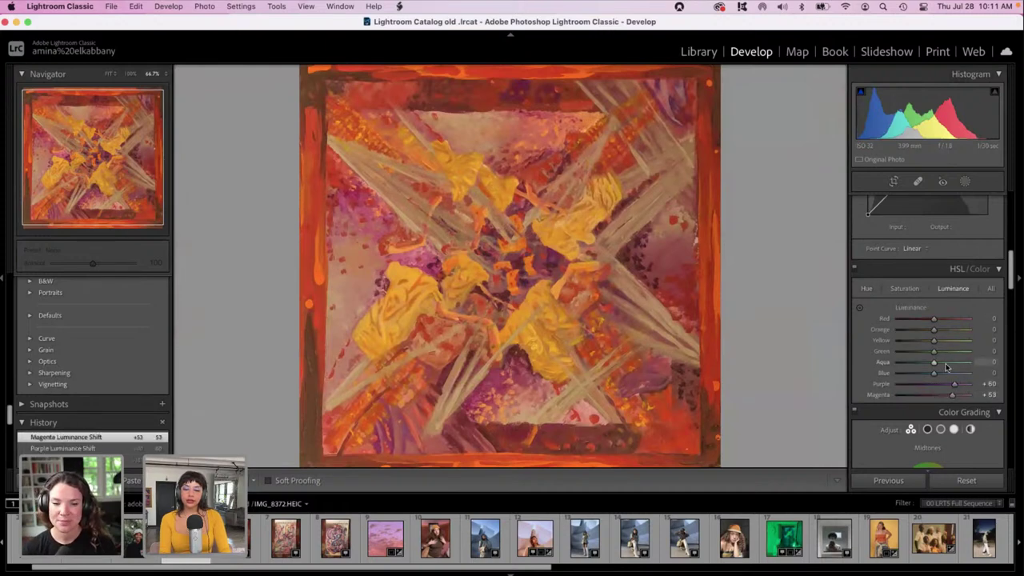
click(948, 320)
drag(948, 320, 931, 320)
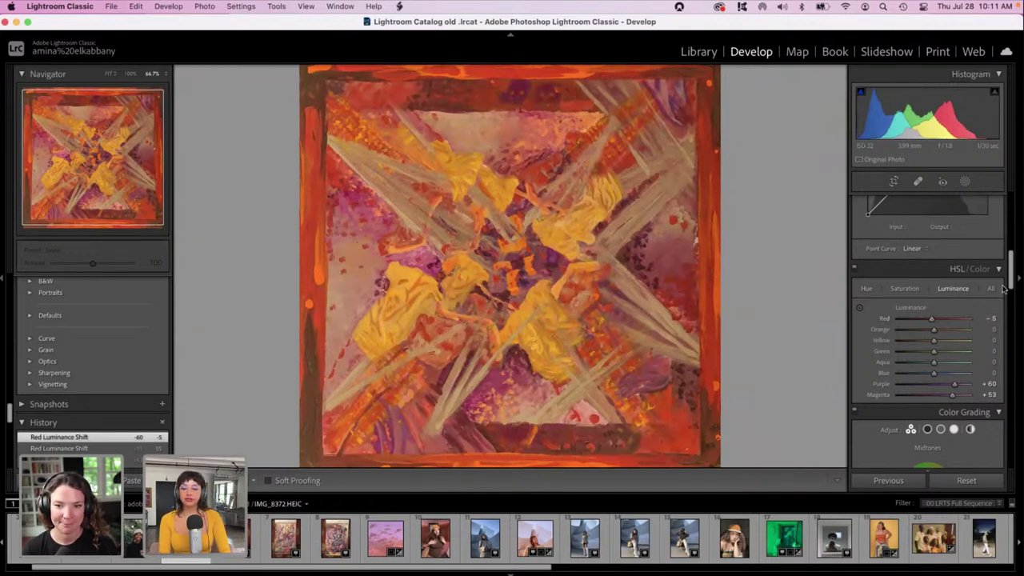
drag(1010, 280, 1009, 228)
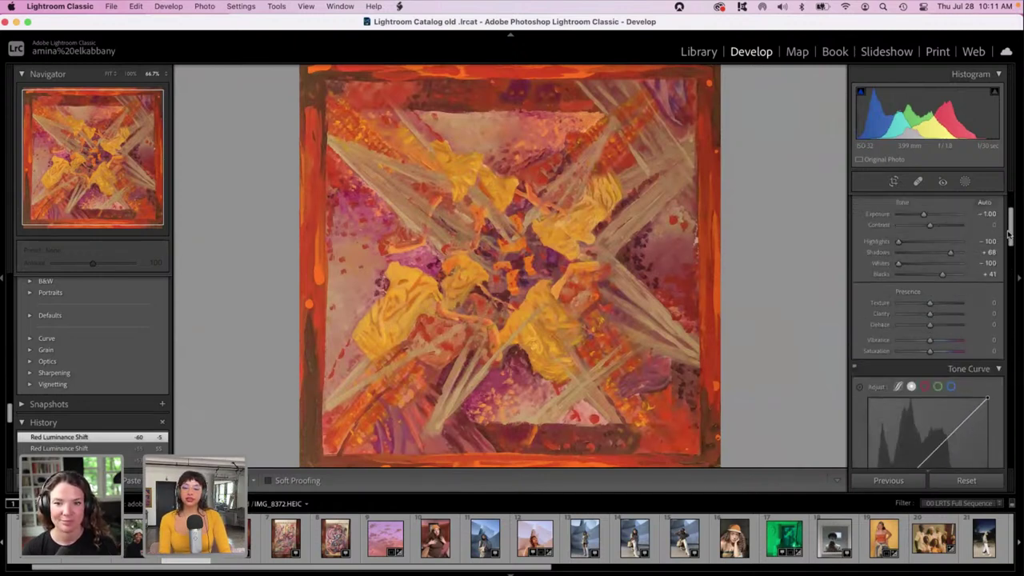
Ease Exposure to -0.95, compare Before/After layouts, then return to the single Loupe view.
drag(929, 217, 929, 216)
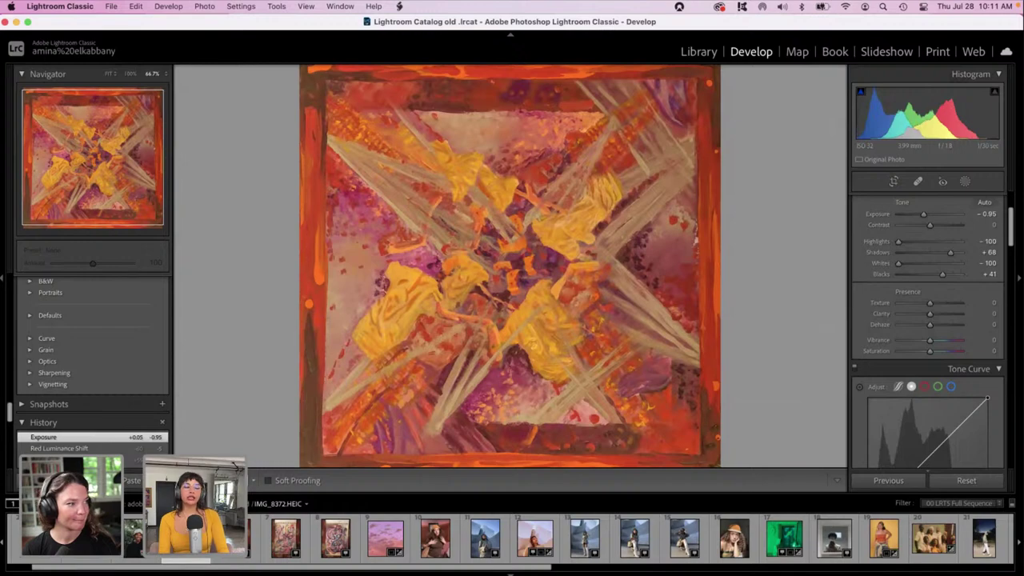
key(y)
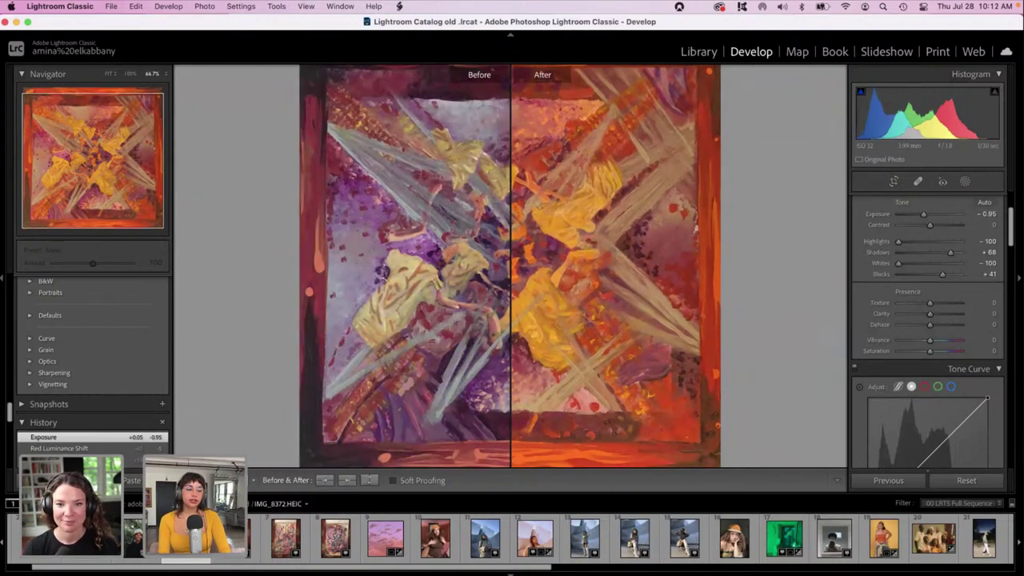
key(alt+y)
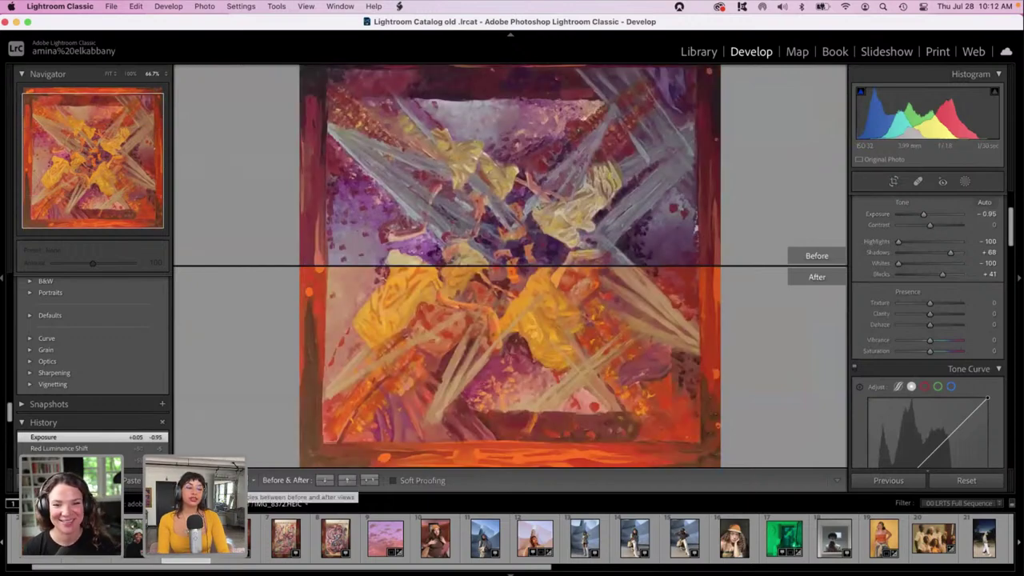
key(y)
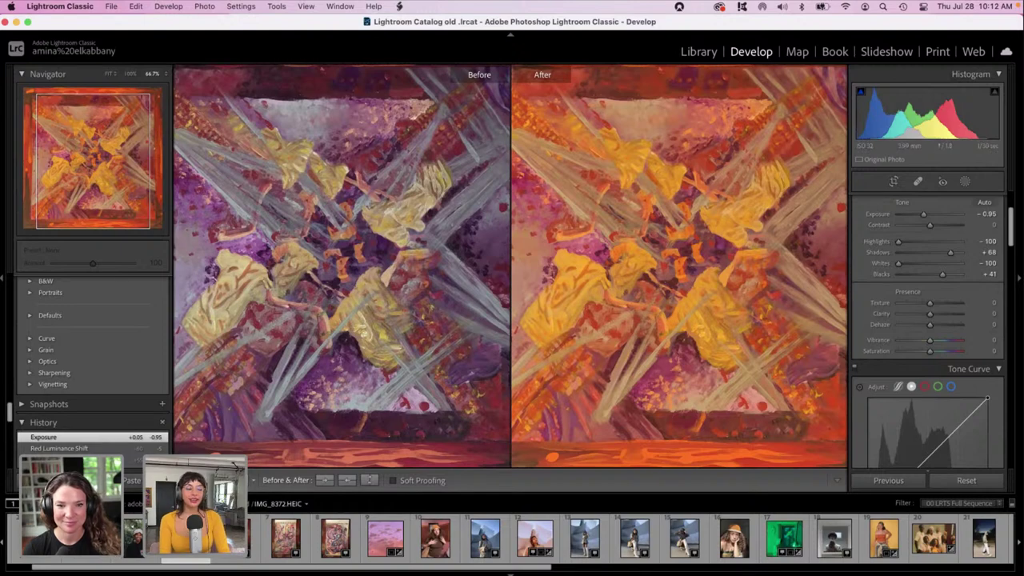
key(y)
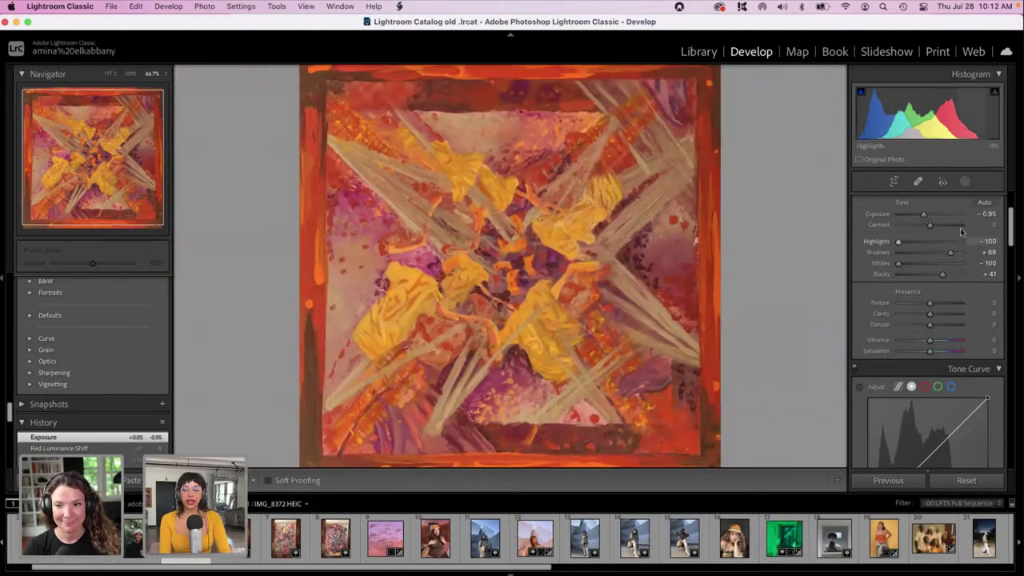
drag(1014, 224, 1015, 200)
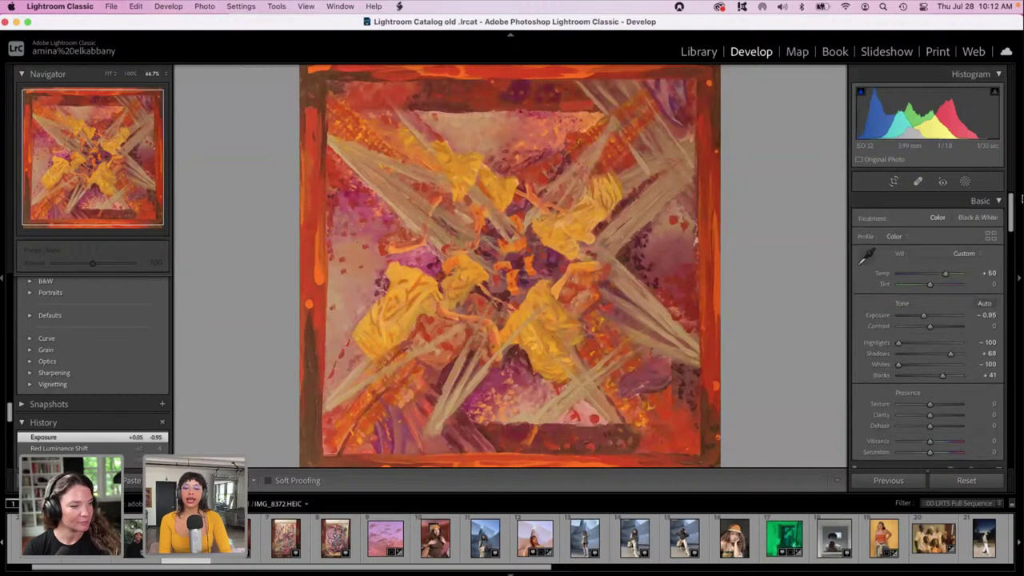
Reset Exposure to 0.00 and set white balance to Temp +13, Tint +22.
mouse_move(938, 274)
mouse_down()
mouse_move(912, 278)
mouse_move(929, 275)
mouse_up()
double_click(930, 317)
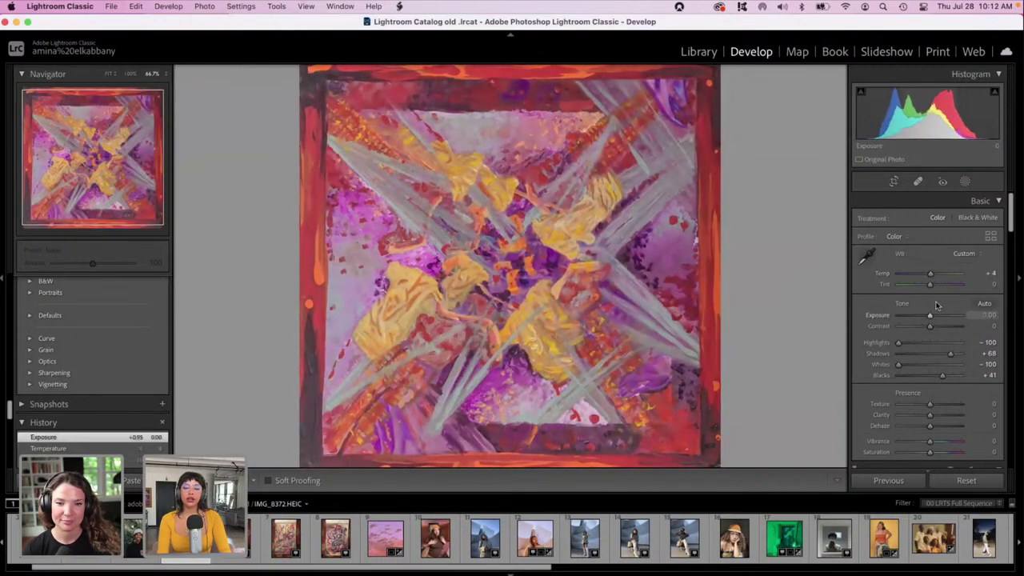
click(939, 285)
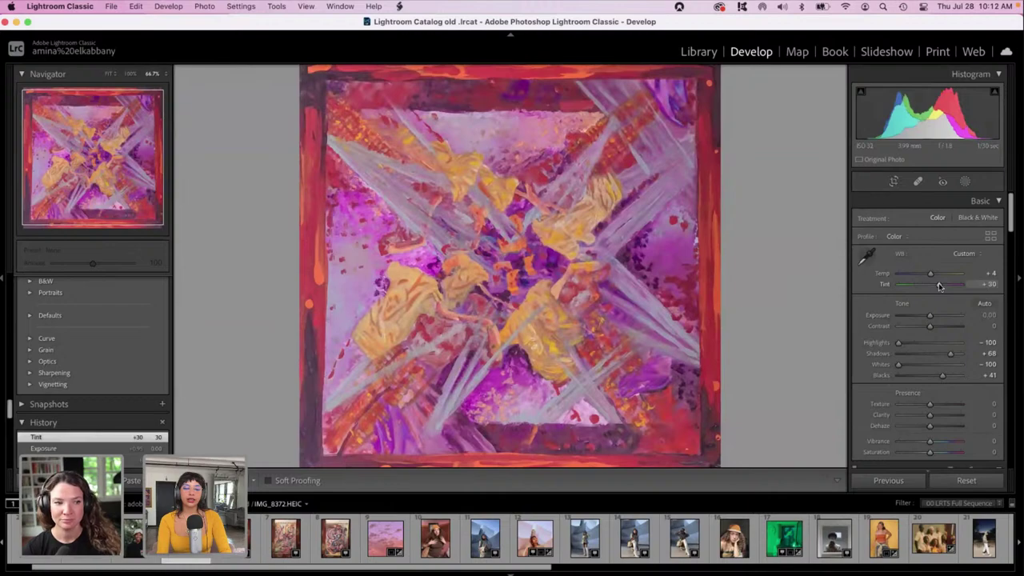
click(939, 274)
drag(939, 276, 936, 285)
click(932, 284)
drag(1013, 220, 1022, 464)
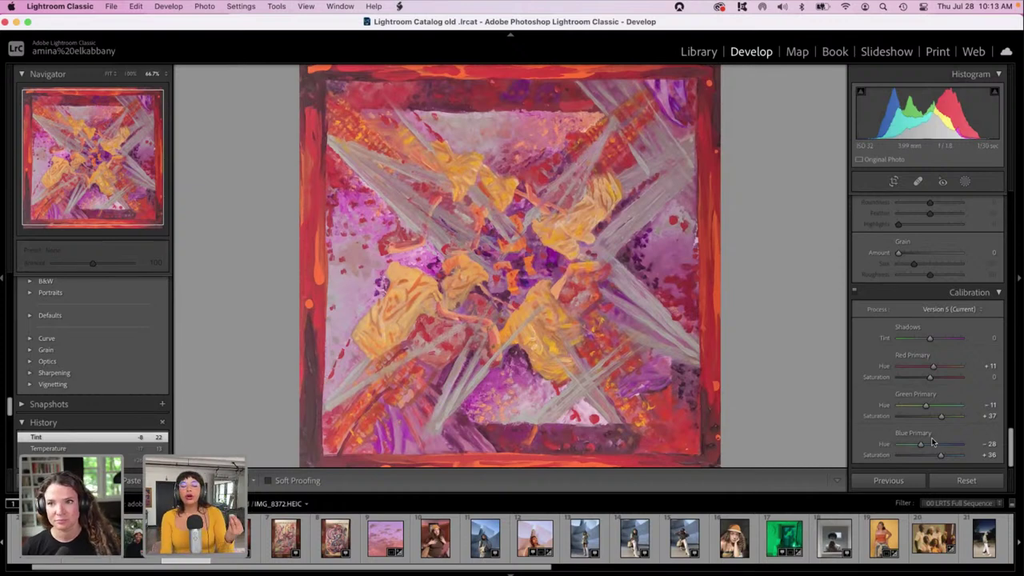
Settle the Calibration Blue Primary Hue at -39.
mouse_move(921, 444)
mouse_down()
mouse_move(896, 444)
mouse_move(913, 447)
mouse_up()
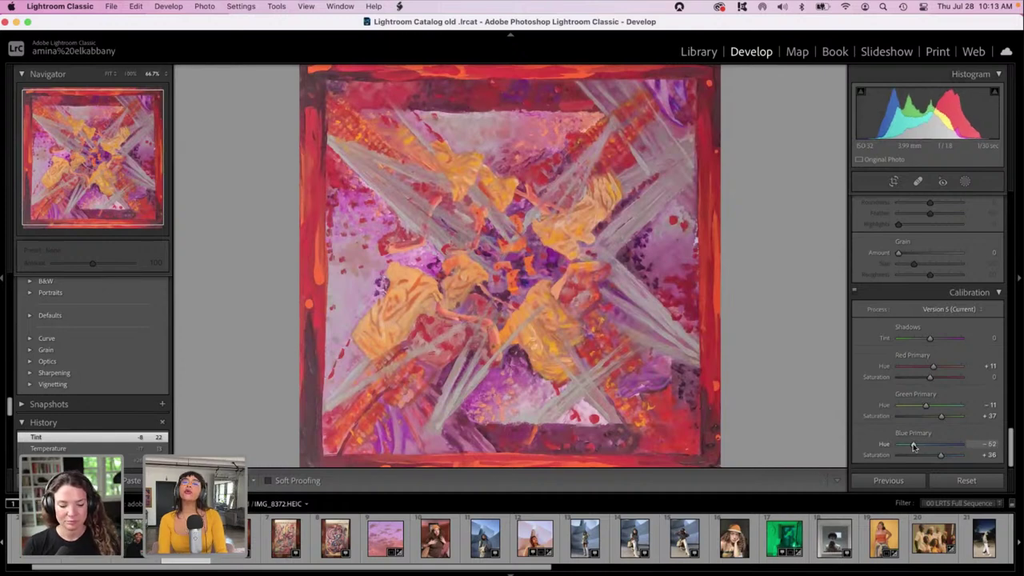
drag(912, 446, 918, 446)
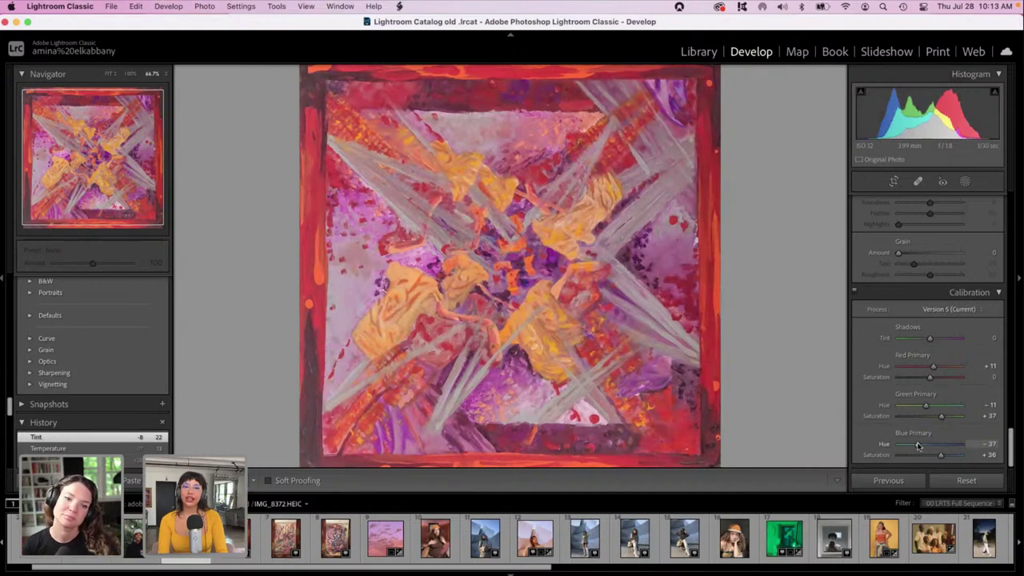
mouse_move(917, 446)
mouse_down()
mouse_move(935, 444)
mouse_move(920, 446)
mouse_up()
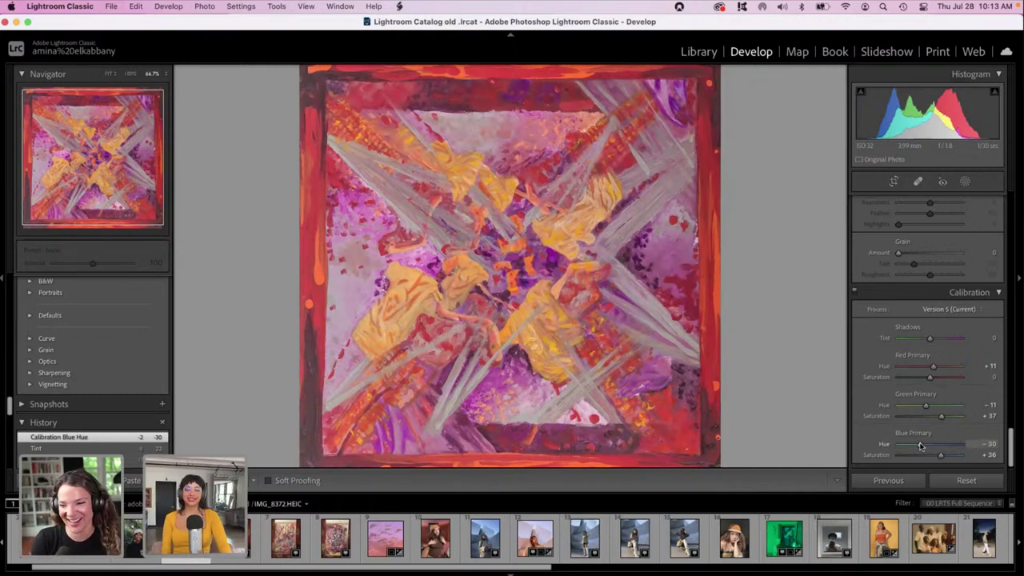
mouse_move(920, 446)
mouse_down()
mouse_move(930, 448)
mouse_move(917, 448)
mouse_up()
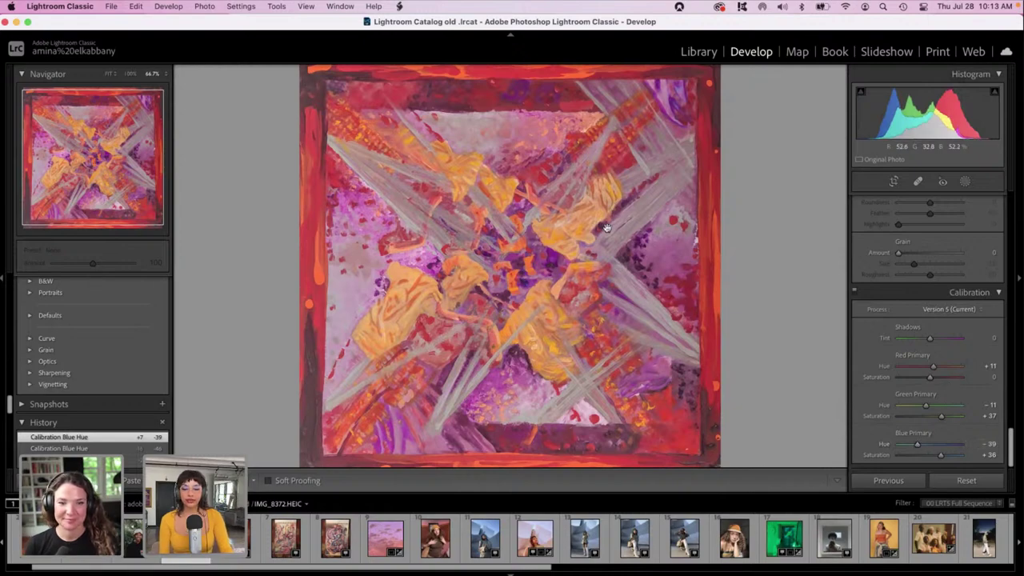
Zoom the painting to 200% to inspect detail, then zoom back out.
click(675, 208)
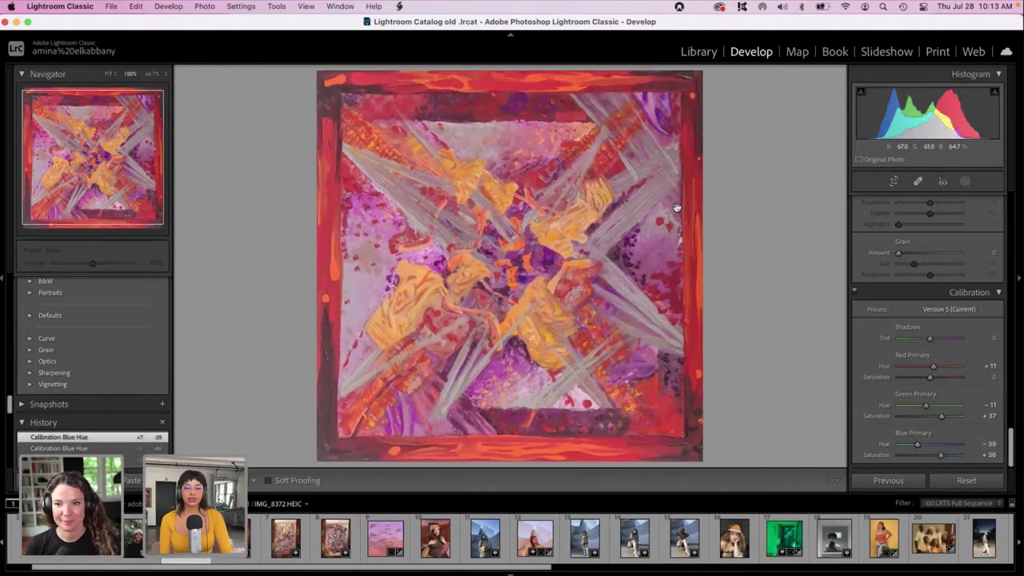
click(676, 208)
scroll(676, 208, up, 10)
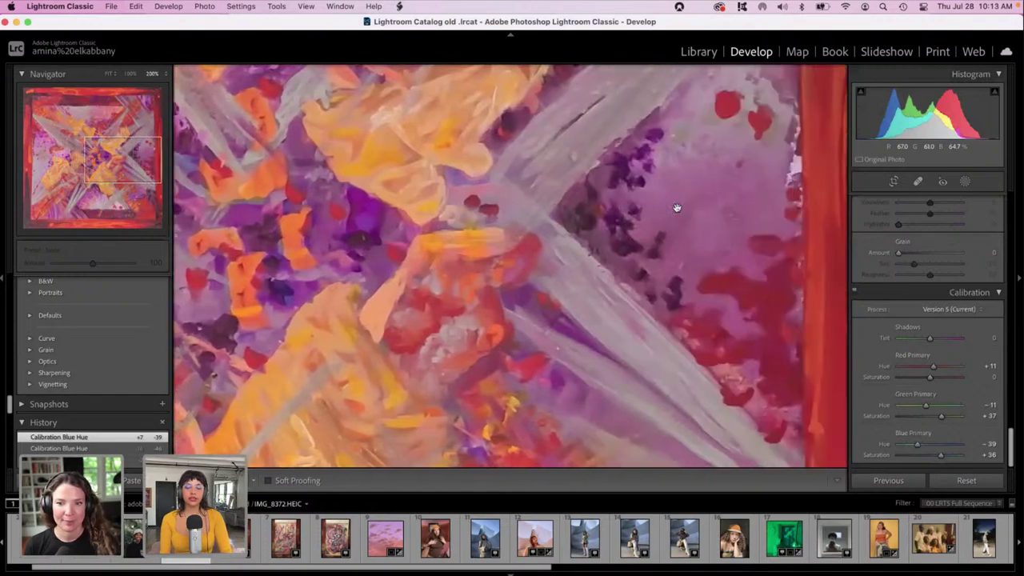
scroll(676, 207, up, 10)
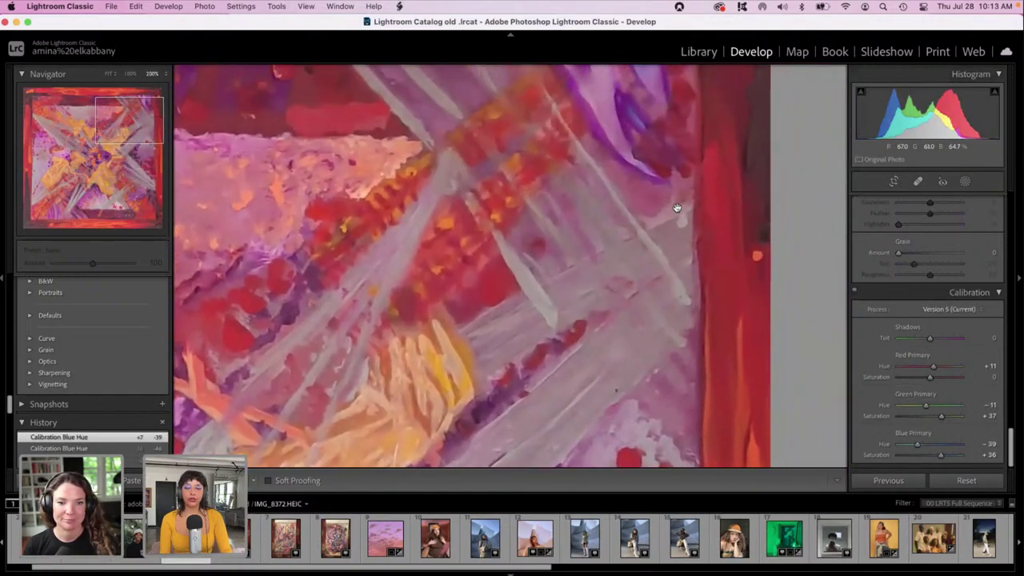
scroll(676, 208, left, 15)
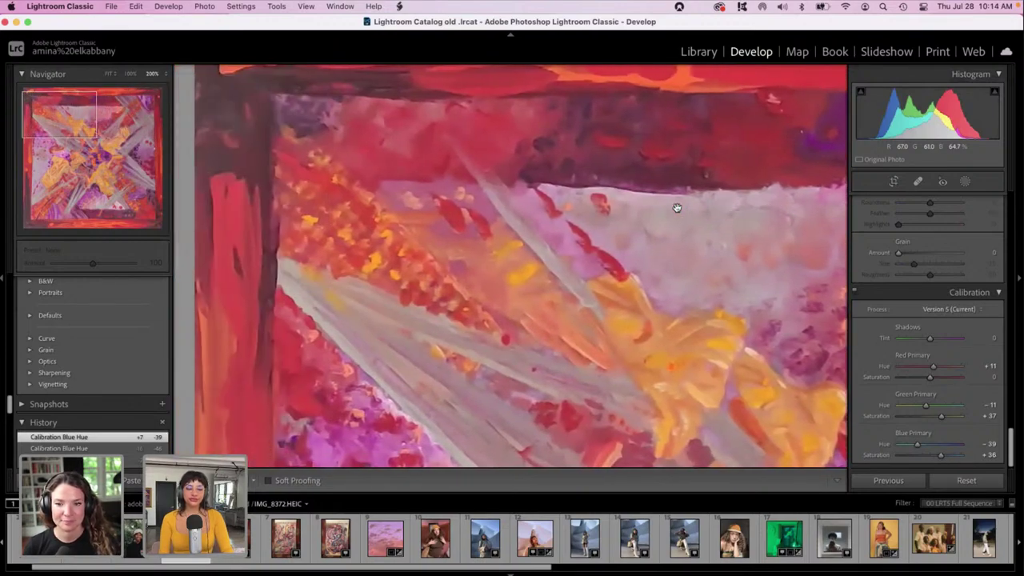
key(super+minus)
scroll(676, 212, down, 3)
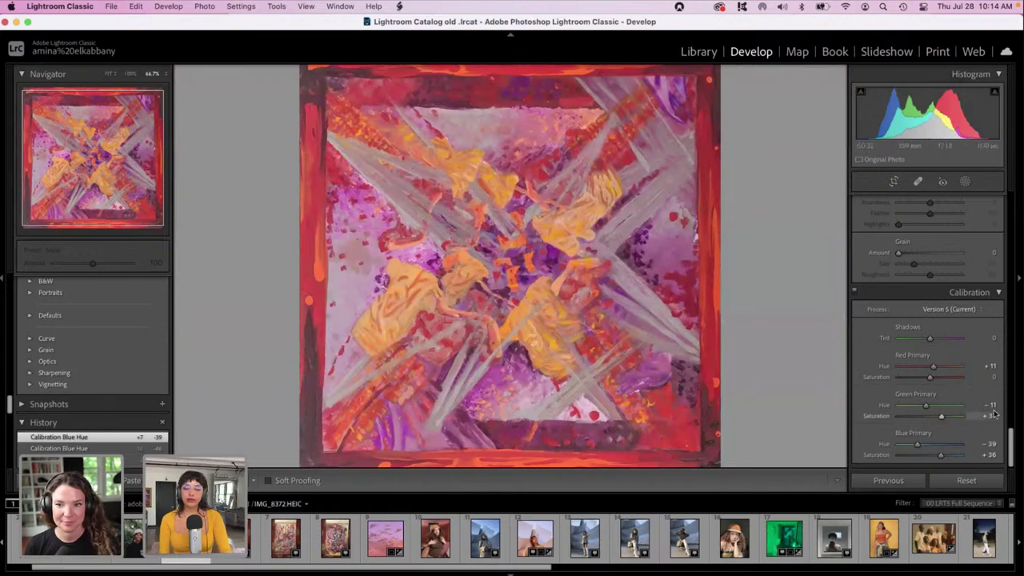
scroll(1012, 450, up, 10)
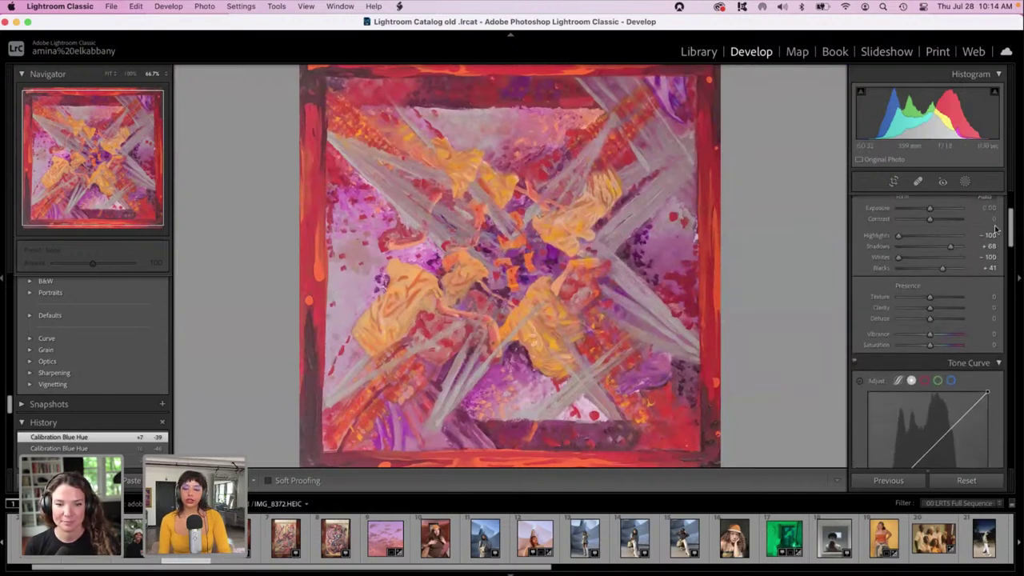
Lower the painting's Texture to -25 to soften the brushwork.
click(907, 301)
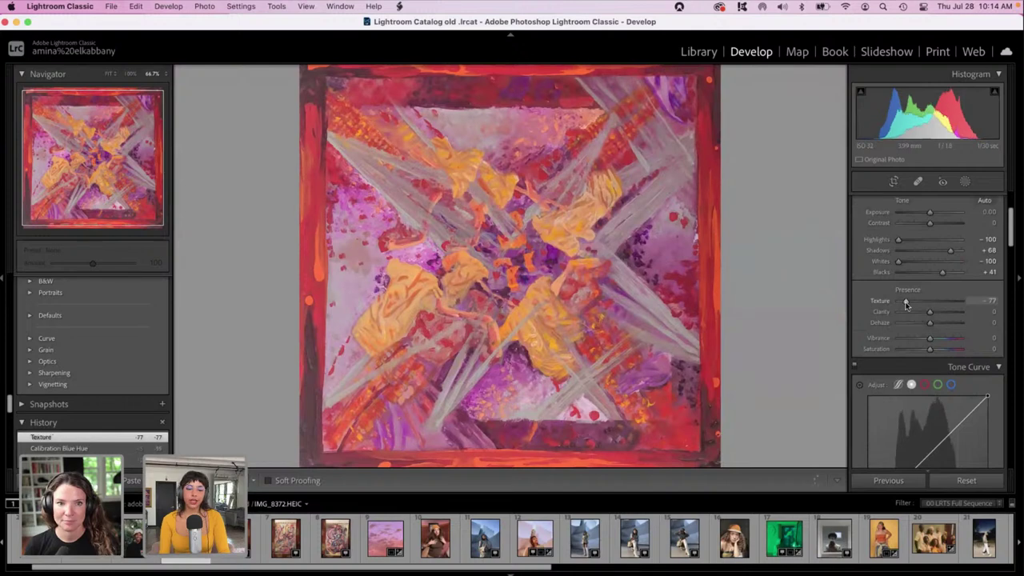
drag(906, 304, 937, 304)
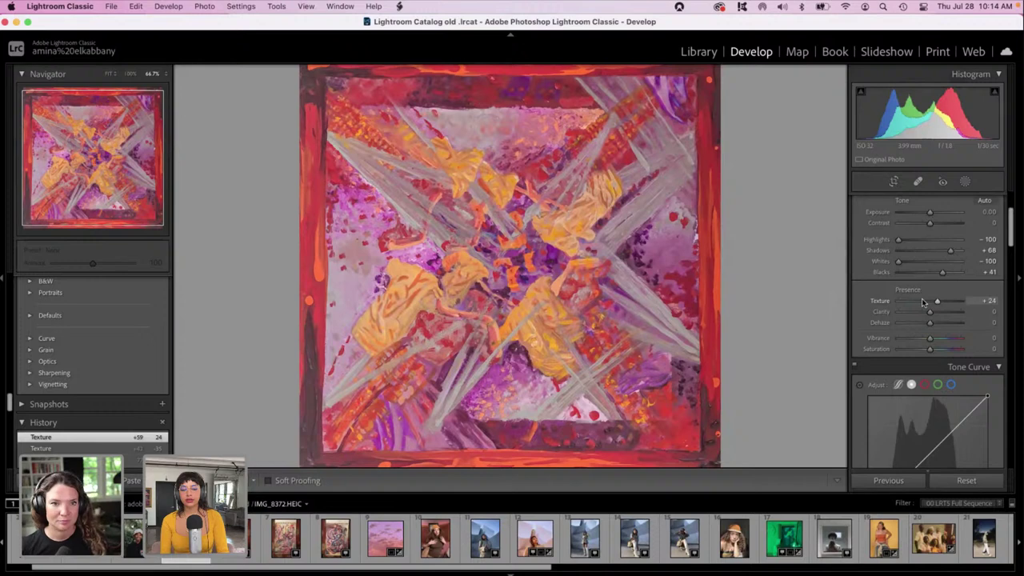
click(922, 302)
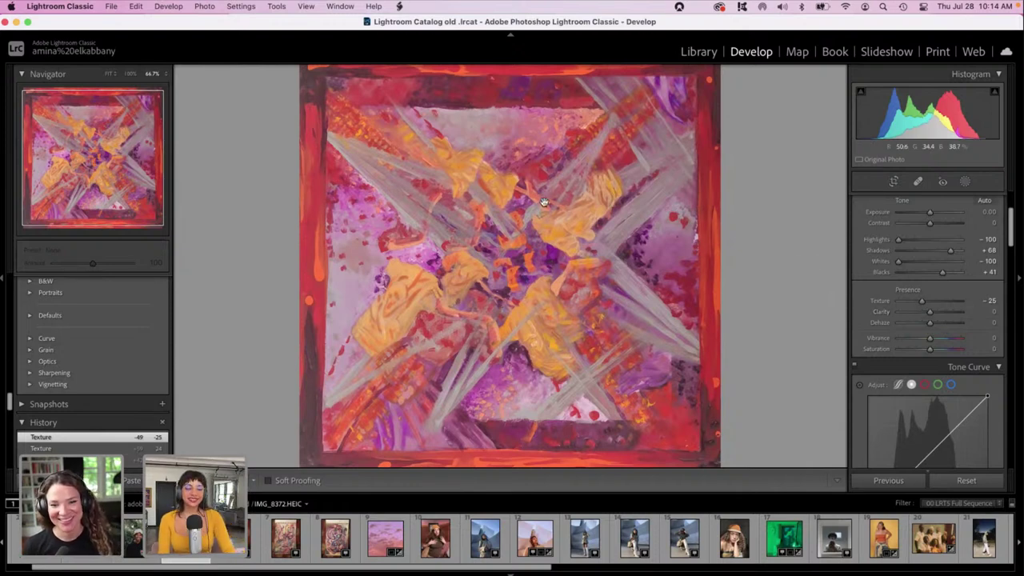
scroll(447, 228, down, 2)
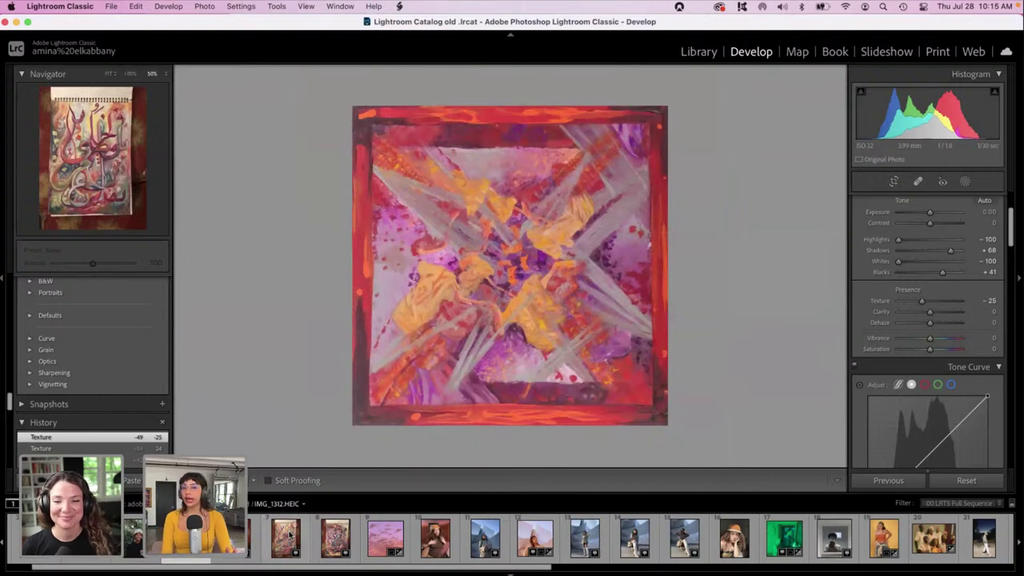
Open IMG_1312.HEIC and crop it to the painted page, trimming the spiral and background.
click(287, 538)
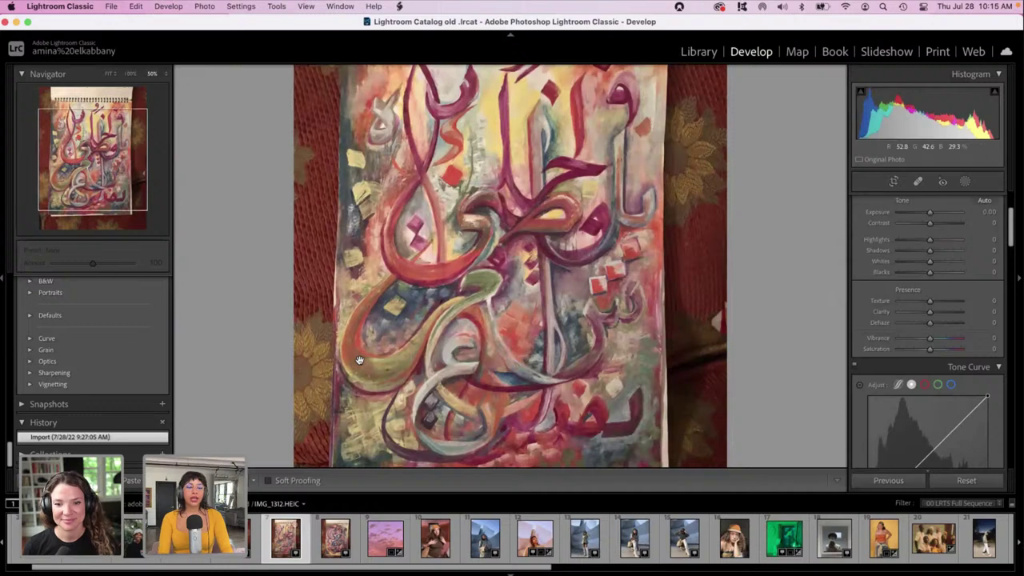
click(359, 360)
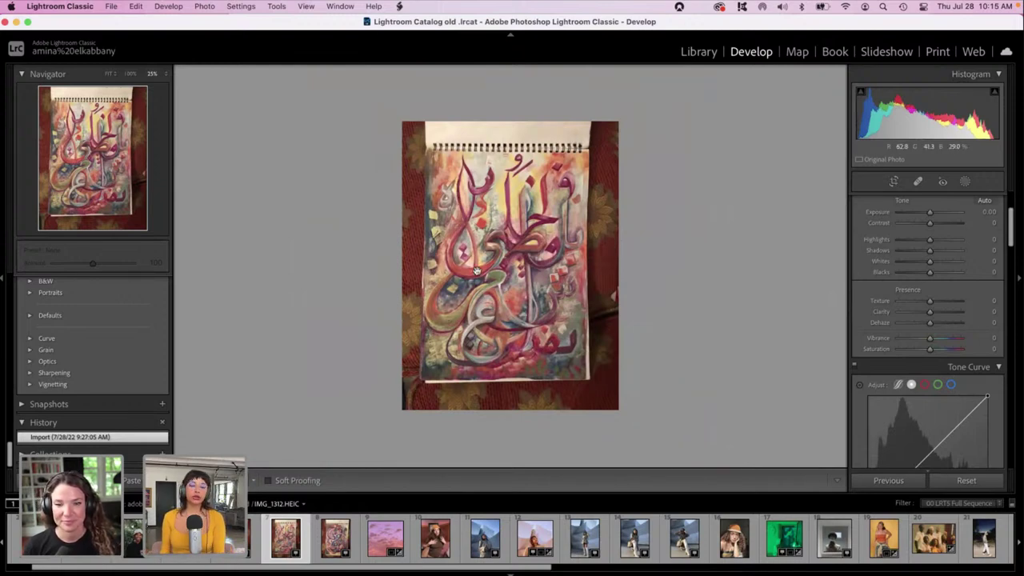
key(super+equal)
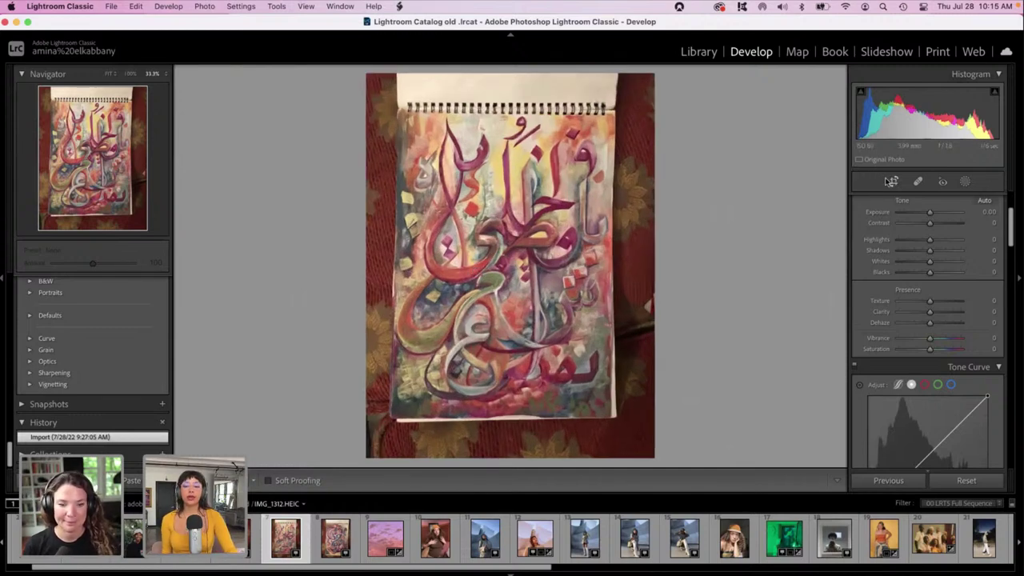
click(892, 182)
drag(650, 79, 624, 102)
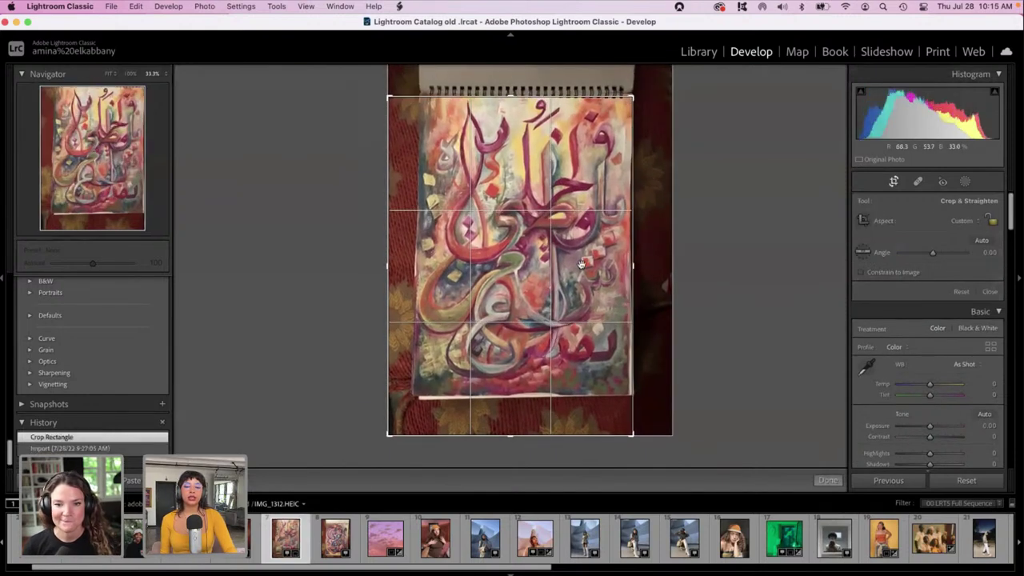
drag(509, 436, 510, 415)
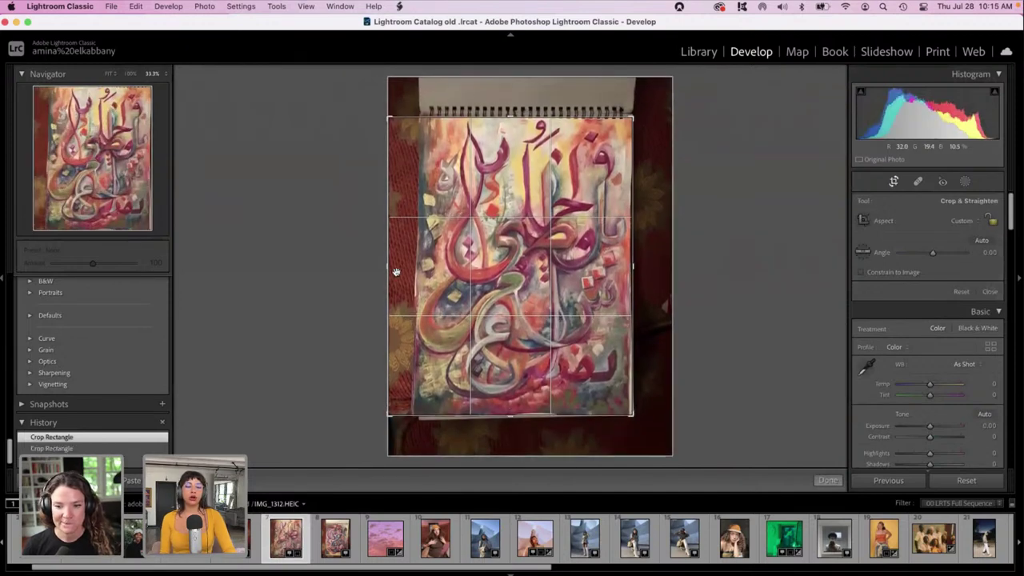
drag(385, 267, 398, 265)
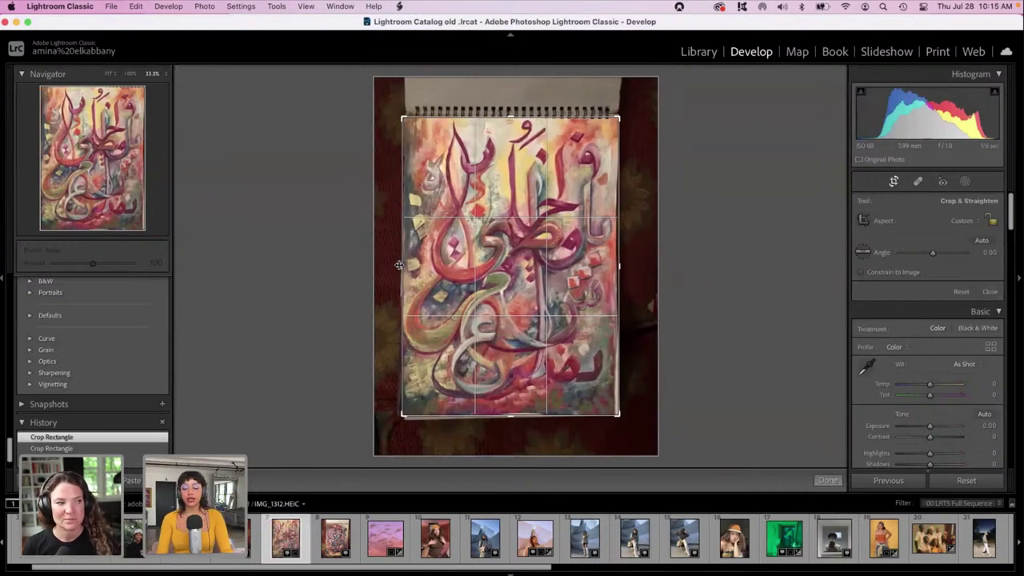
key(Return)
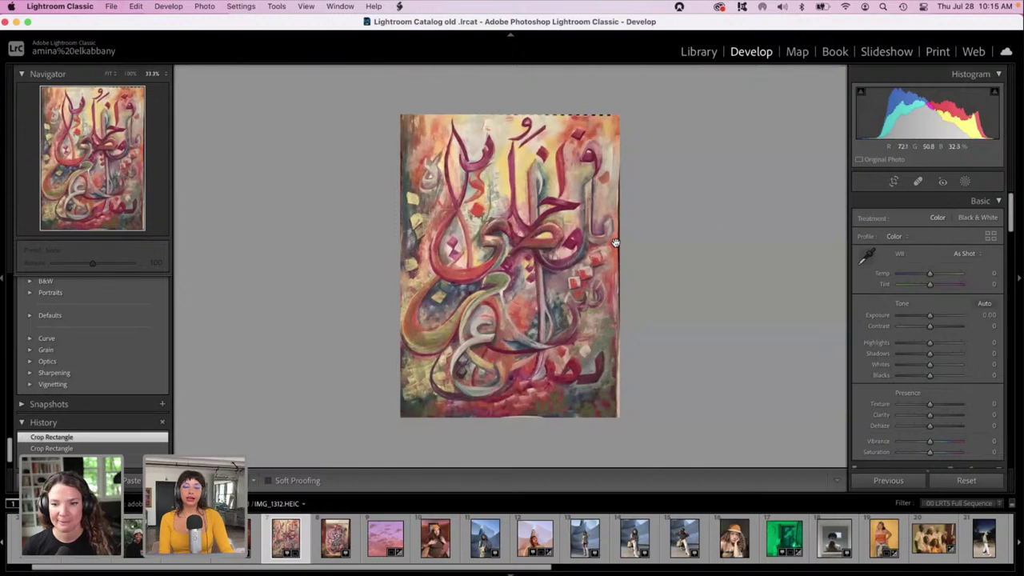
Refine the crop's top-right corner, reapply it, and zoom in on the painting.
click(893, 182)
drag(619, 118, 617, 120)
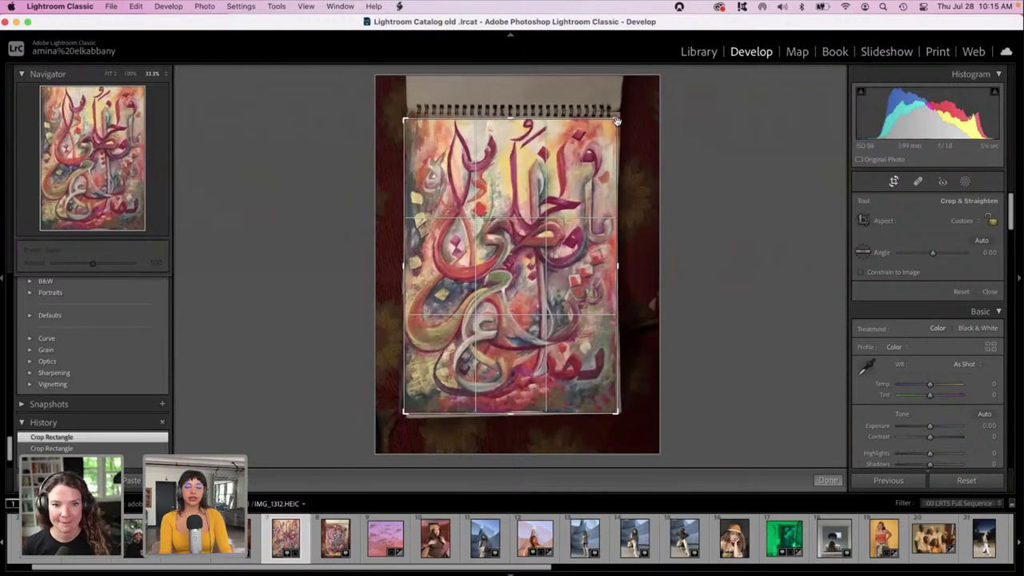
key(Return)
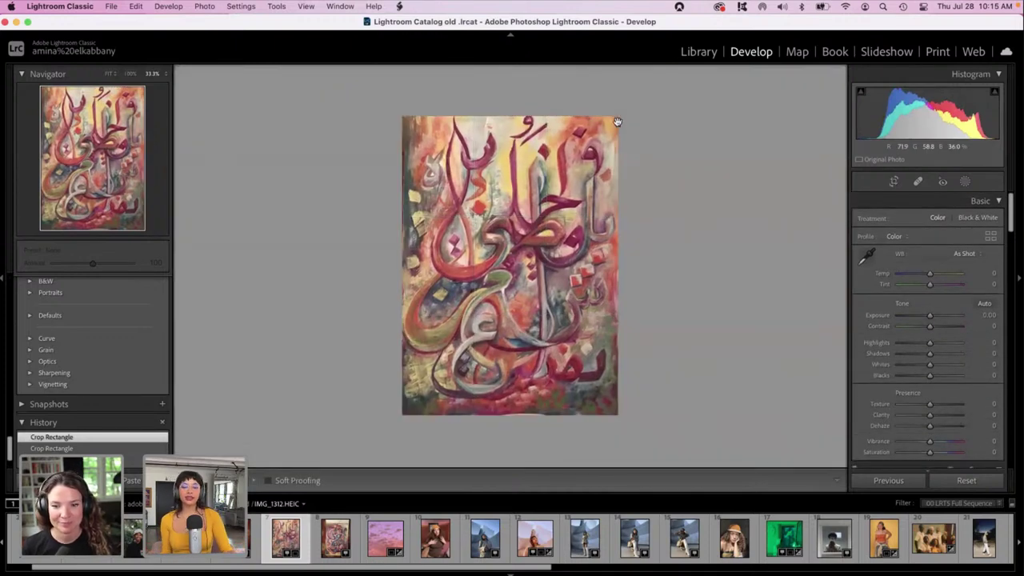
click(496, 221)
Fit the whole calligraphy painting in view and raise its Exposure to +1.54.
scroll(496, 221, up, 5)
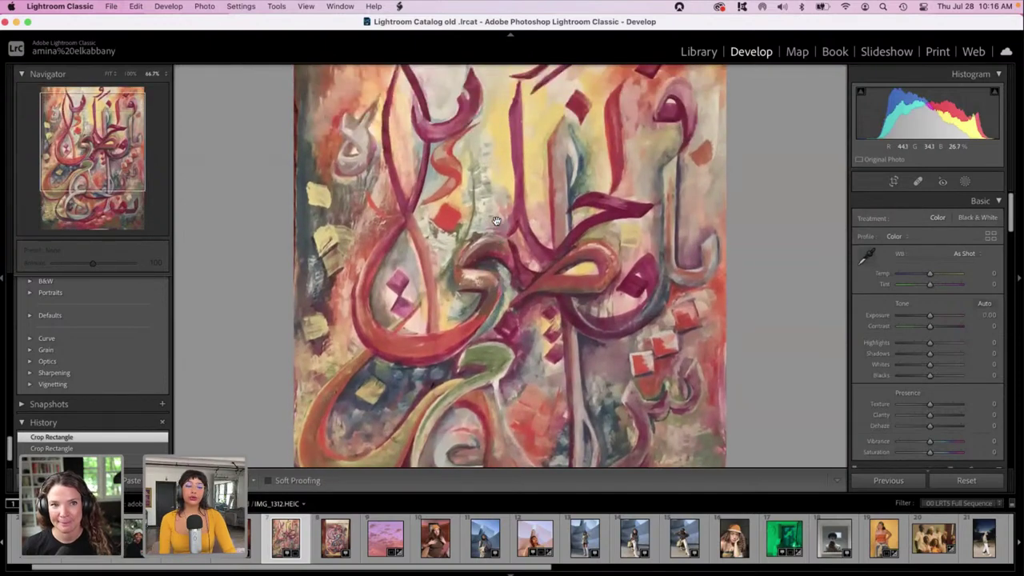
scroll(496, 220, down, 5)
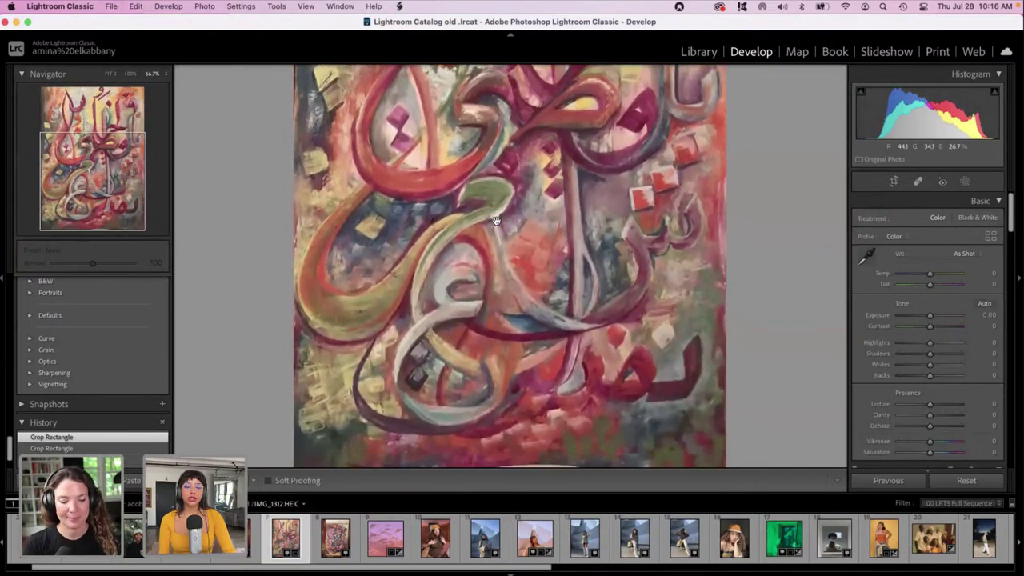
scroll(496, 221, up, 5)
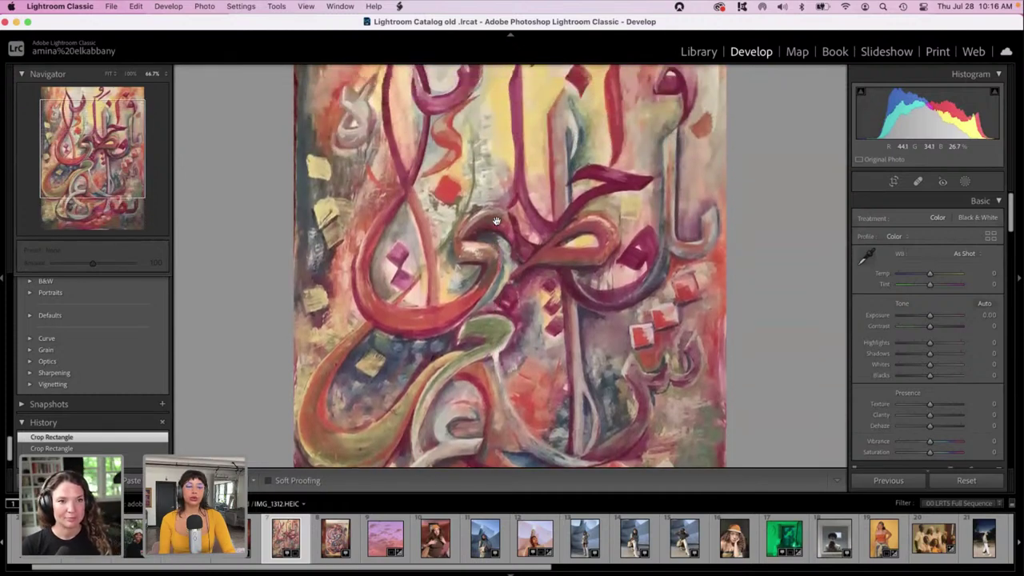
click(500, 224)
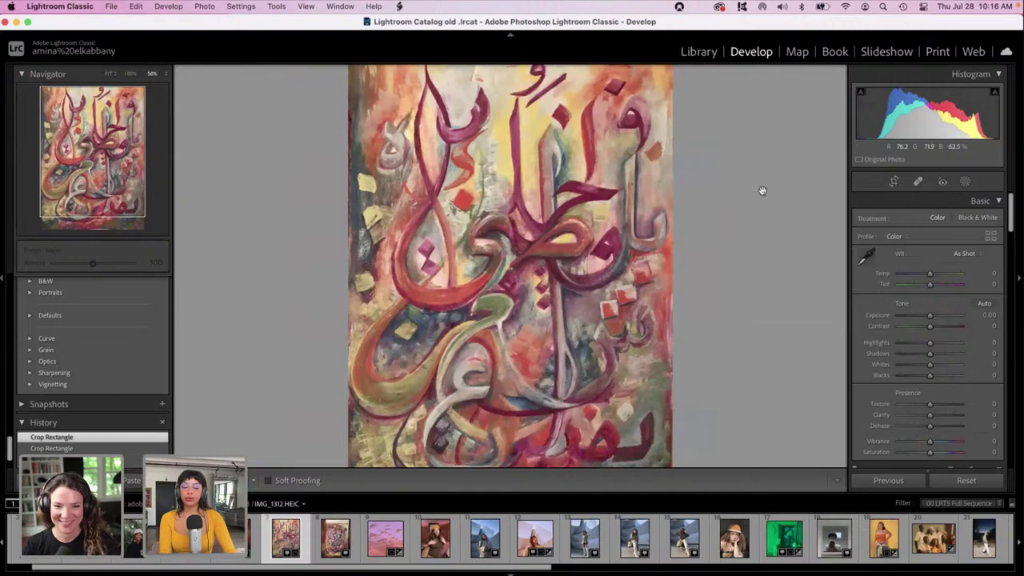
click(939, 320)
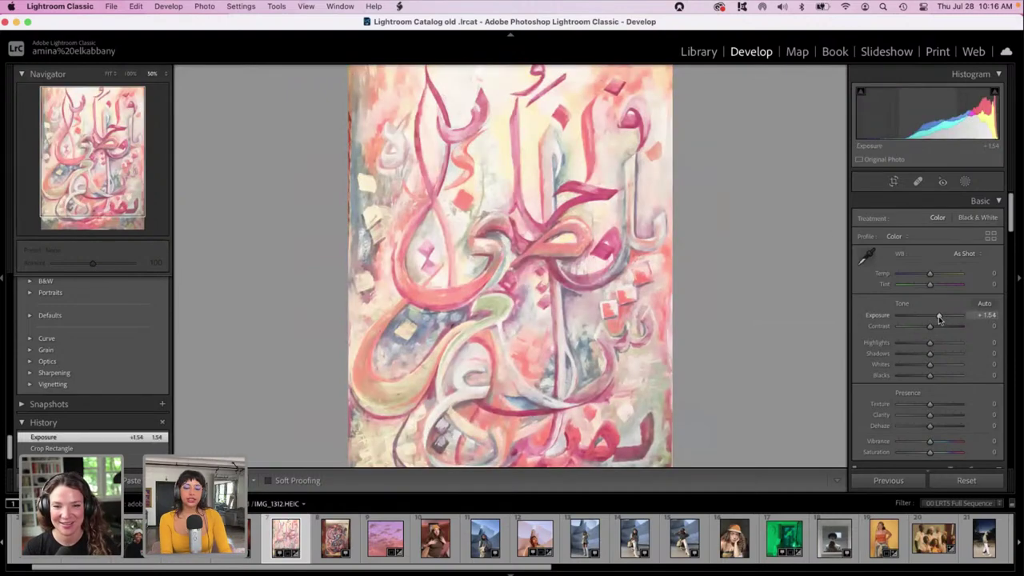
Set the painting to Contrast +31, Highlights -60, Shadows -54, Whites -73, Blacks -49, with Exposure reset to 0.
drag(936, 319, 929, 319)
drag(929, 274, 929, 275)
drag(929, 353, 914, 378)
drag(929, 326, 938, 325)
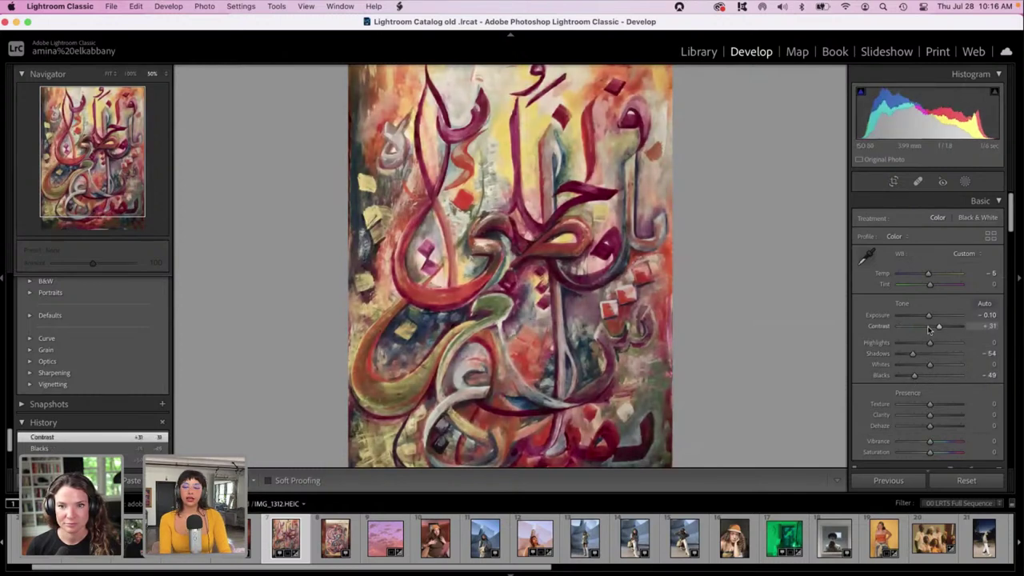
double_click(929, 317)
drag(928, 318, 929, 318)
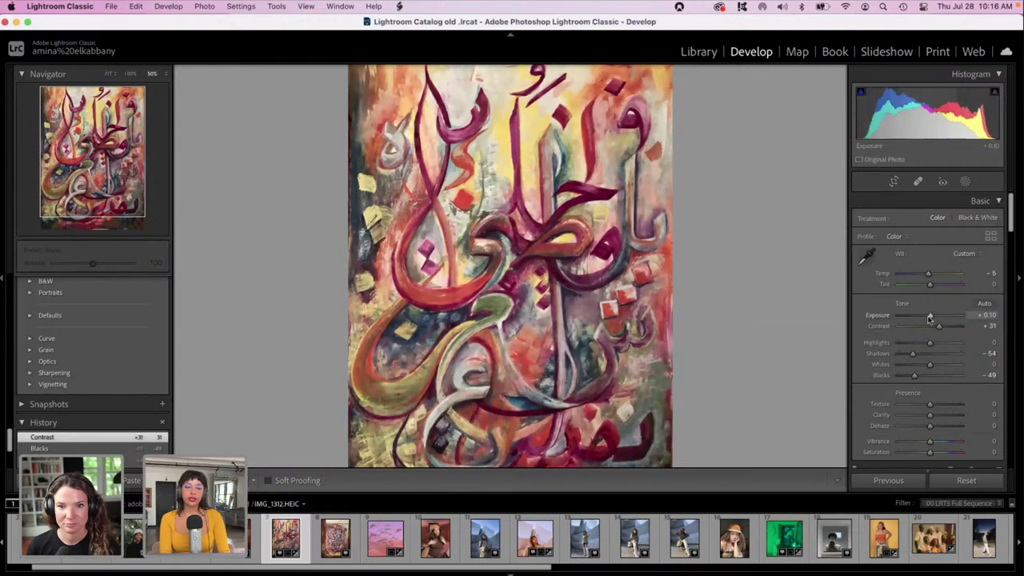
drag(929, 365, 907, 369)
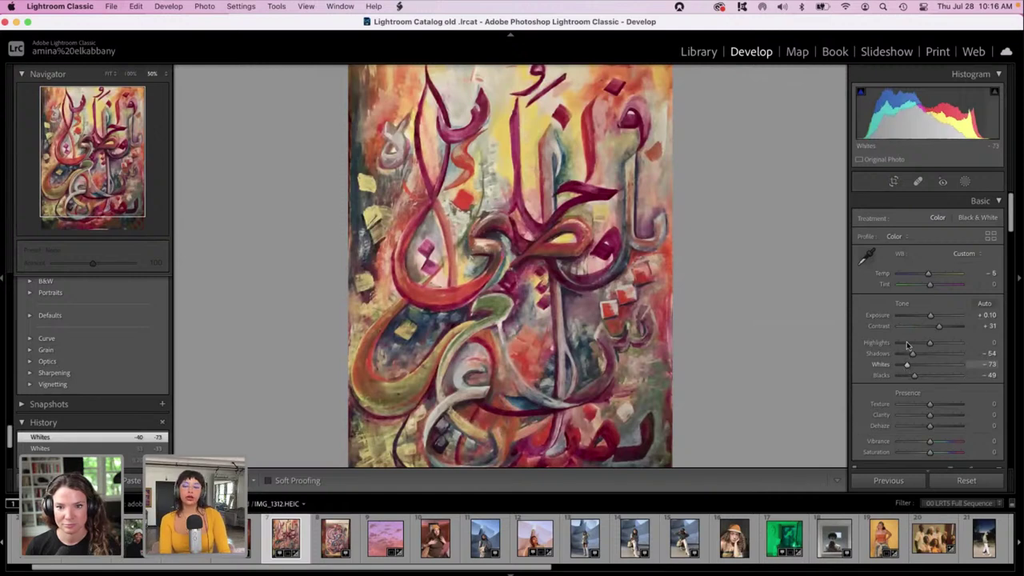
click(911, 344)
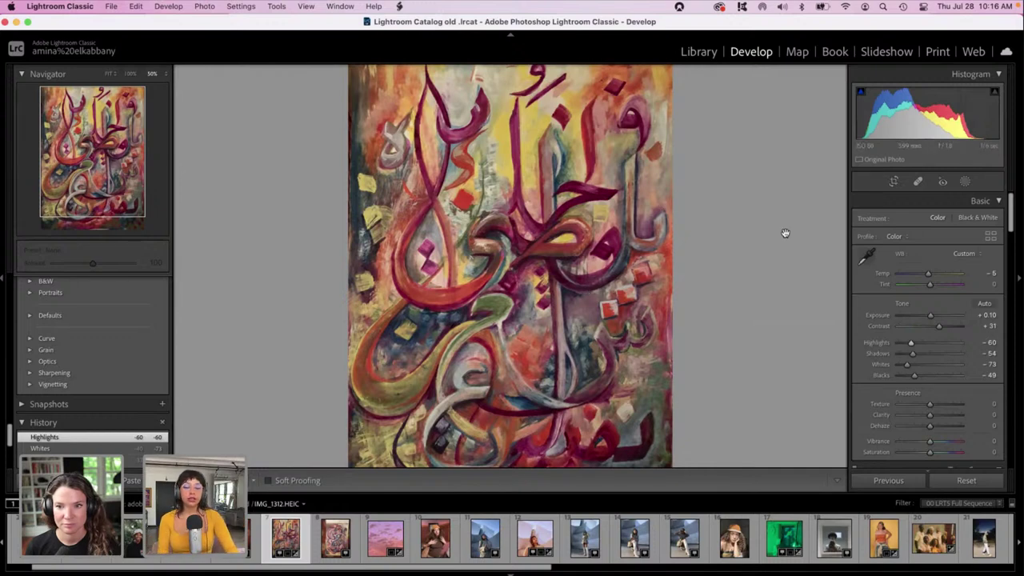
double_click(920, 316)
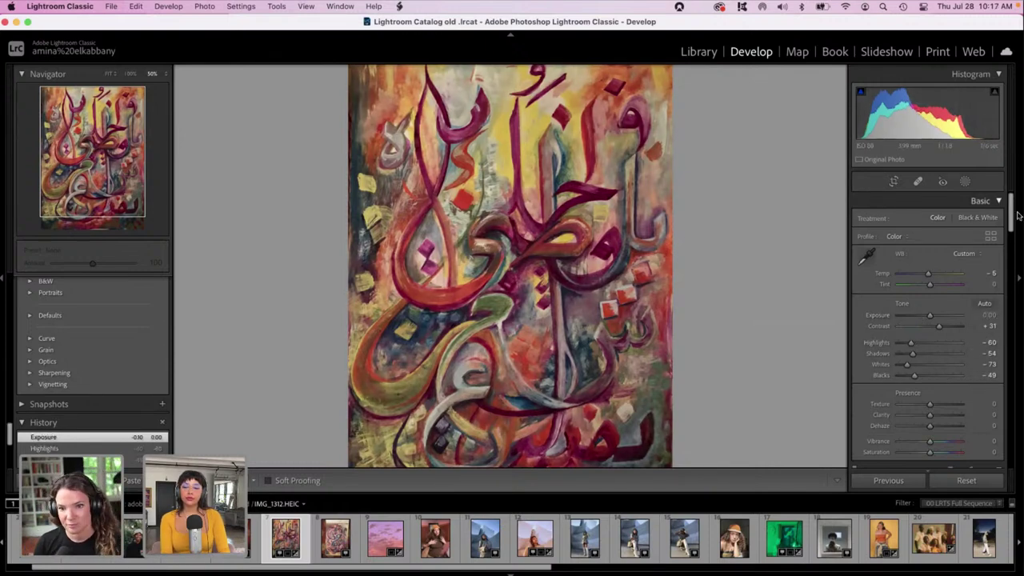
Scroll the right panel down to Calibration and show the painting as a side-by-side Before/After comparison.
drag(1012, 217, 1019, 463)
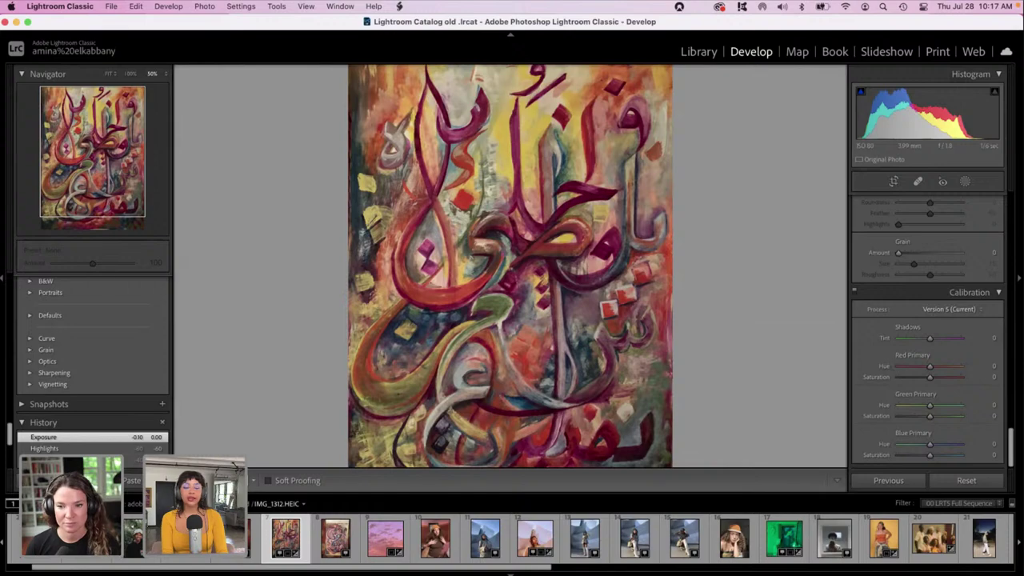
key(y)
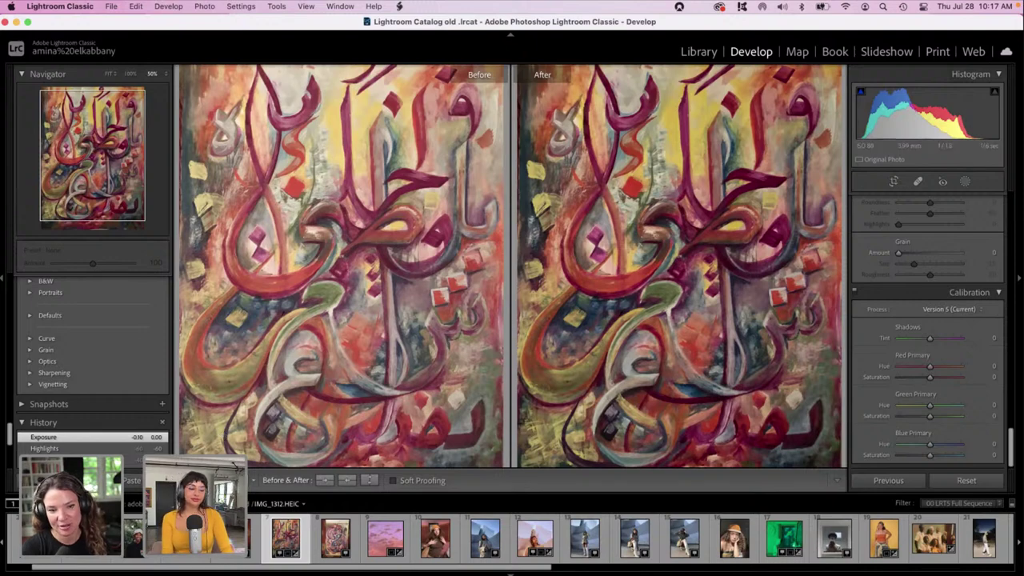
Return to the single-image view of the edited painting and scroll the filmstrip toward later photos.
key(y)
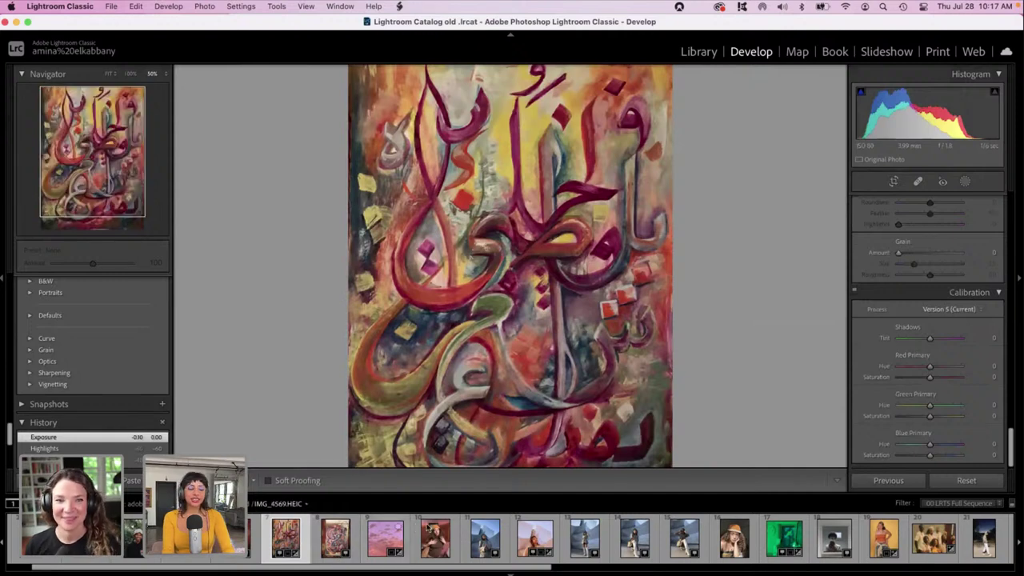
drag(449, 569, 910, 568)
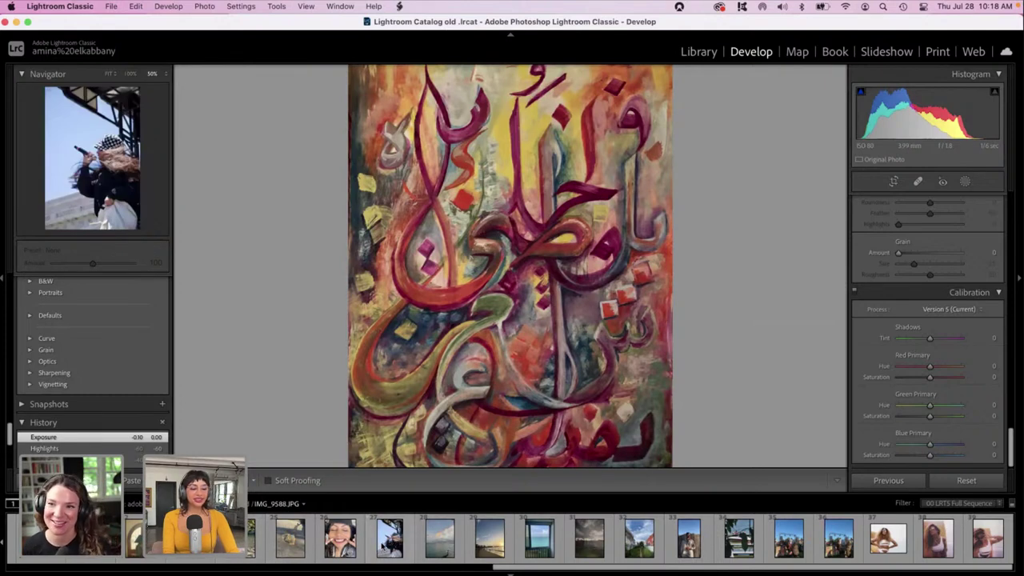
Open IMG_9588.JPG, the singer in the checkered hat, fit it in view, and bring the Basic panel back up.
click(382, 547)
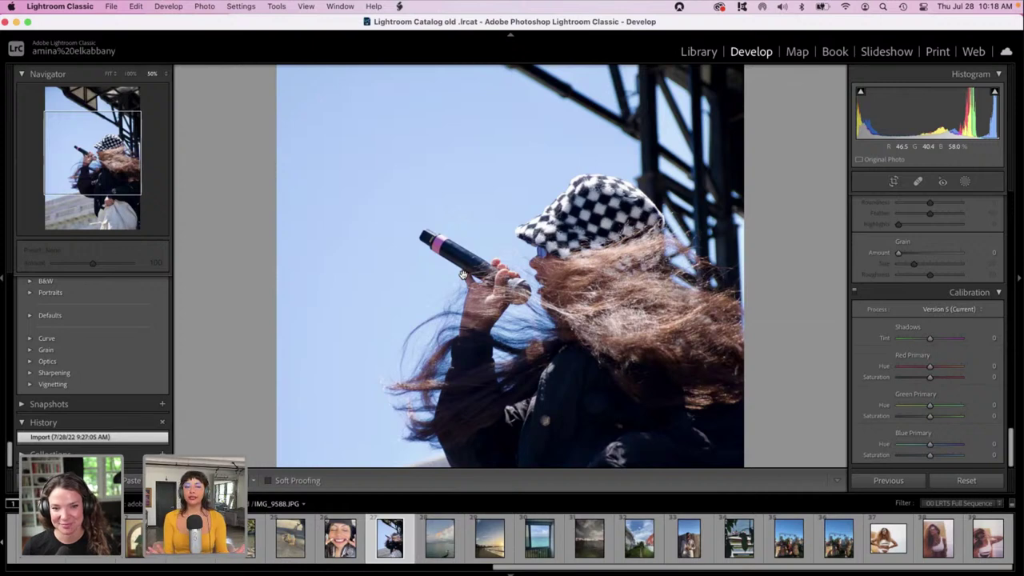
key(super+minus)
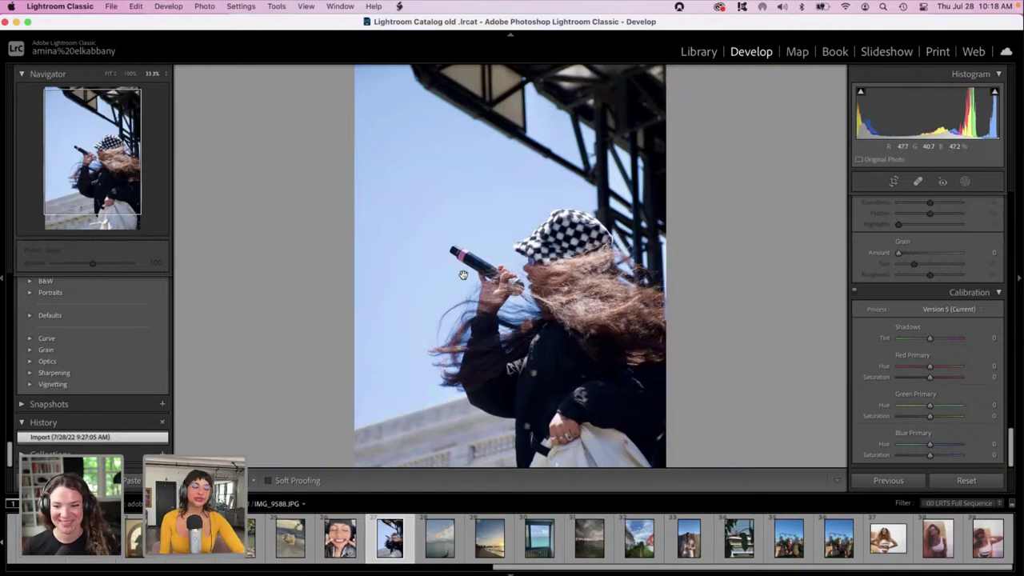
scroll(308, 235, down, 3)
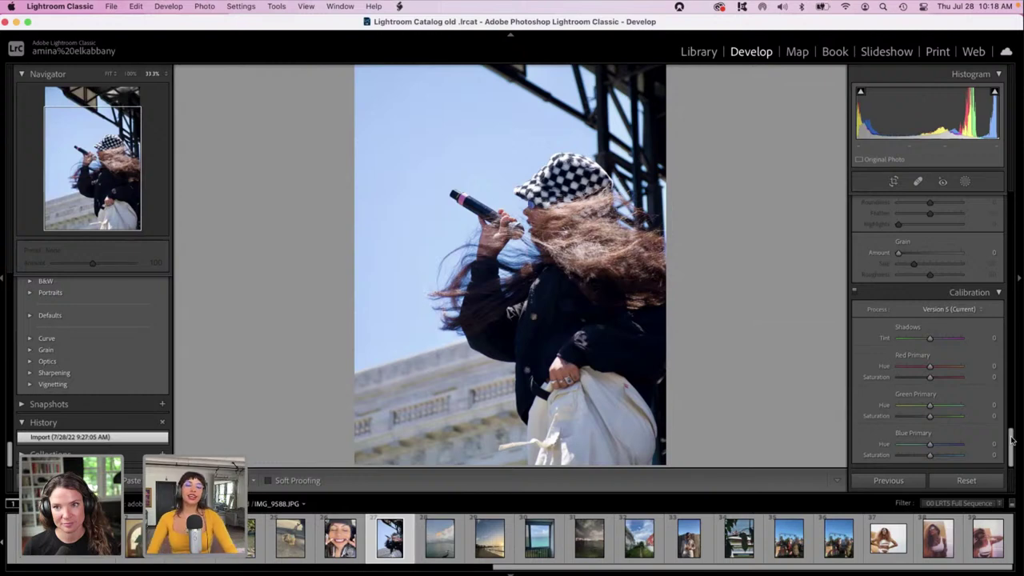
drag(1012, 439, 1003, 199)
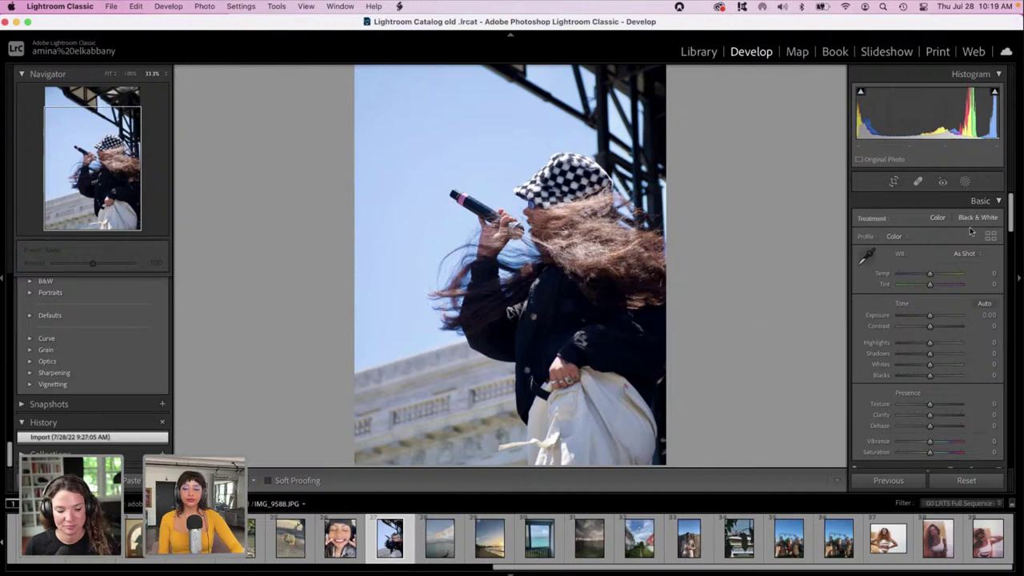
Darken the singer photo to Exposure -1.00 with raised Highlights, then scroll down toward Calibration.
drag(1011, 232, 1011, 254)
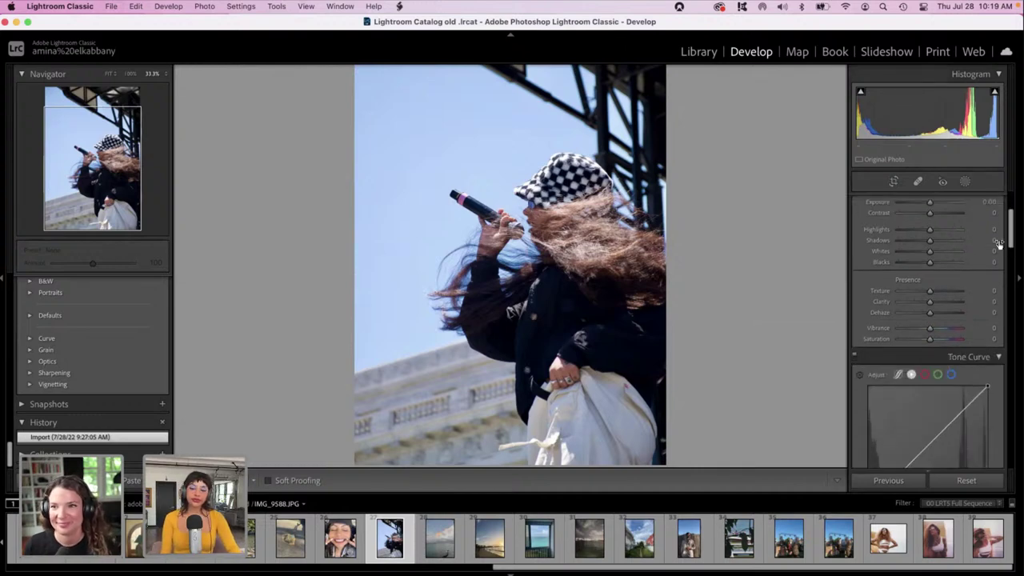
drag(929, 202, 947, 232)
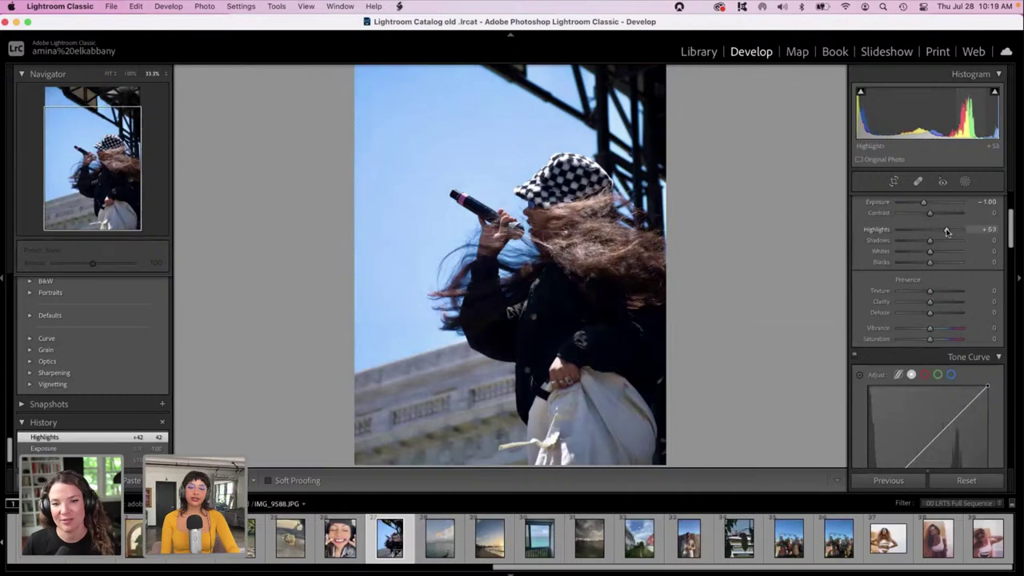
drag(1011, 243, 1018, 282)
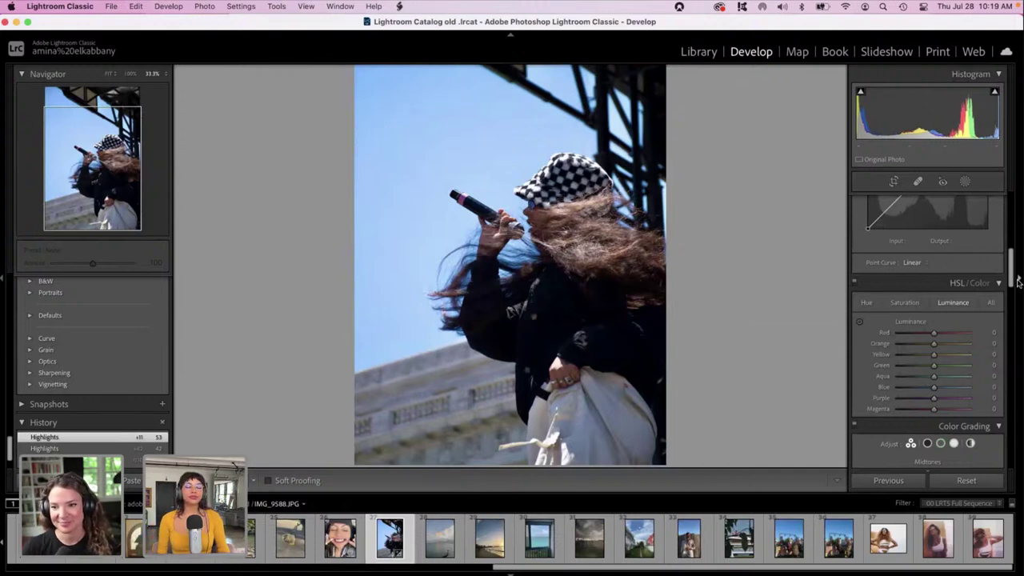
drag(1016, 284, 1021, 464)
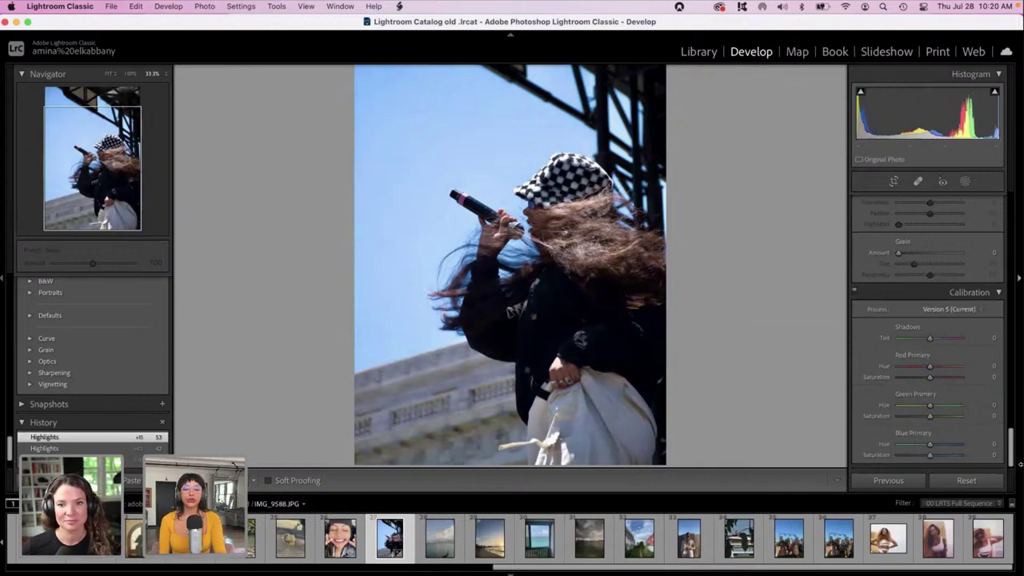
Shift the Green Primary Hue to -35, then brighten the Basic Exposure to +0.40.
drag(940, 405, 918, 406)
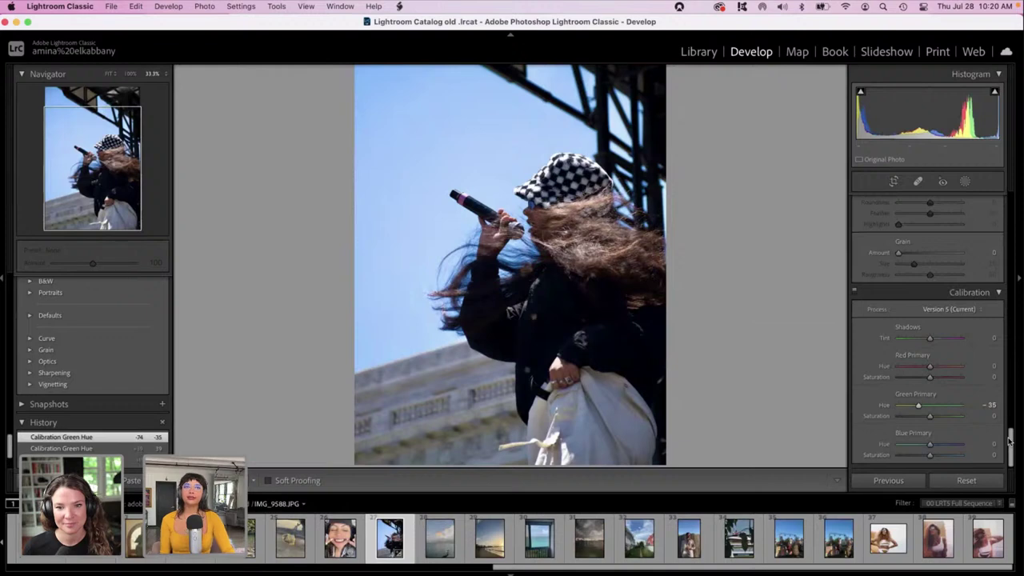
drag(1009, 440, 998, 210)
drag(926, 317, 931, 318)
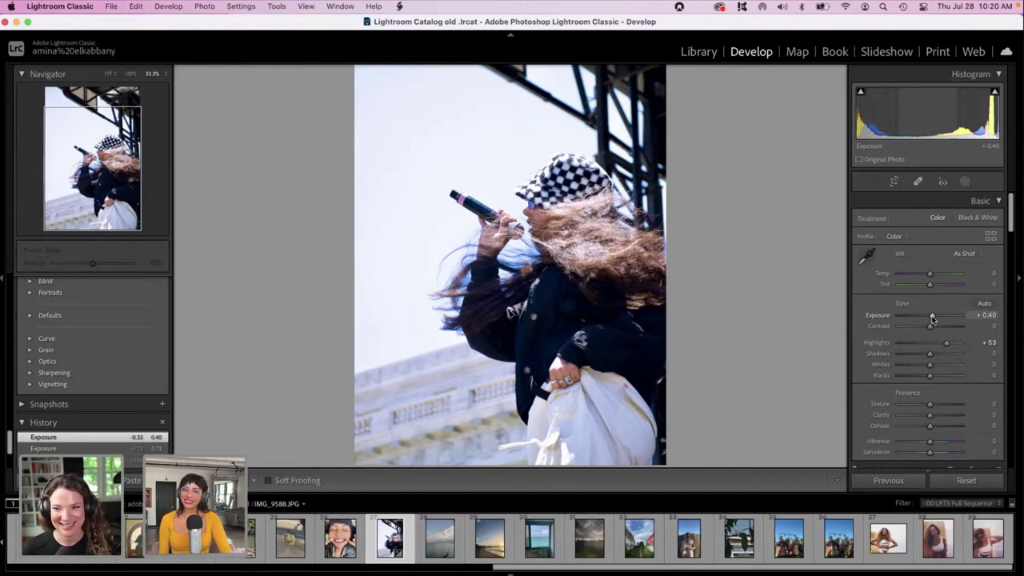
Set the singer photo to Highlights -32, Whites -65, Shadows +33, Temp +38 and Exposure -0.60.
drag(947, 343, 920, 344)
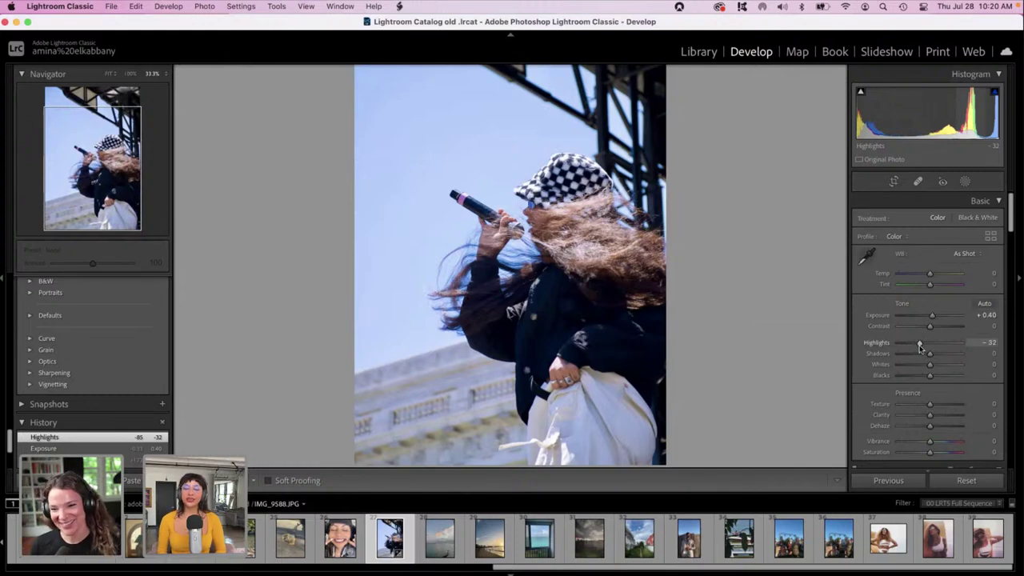
drag(929, 364, 909, 365)
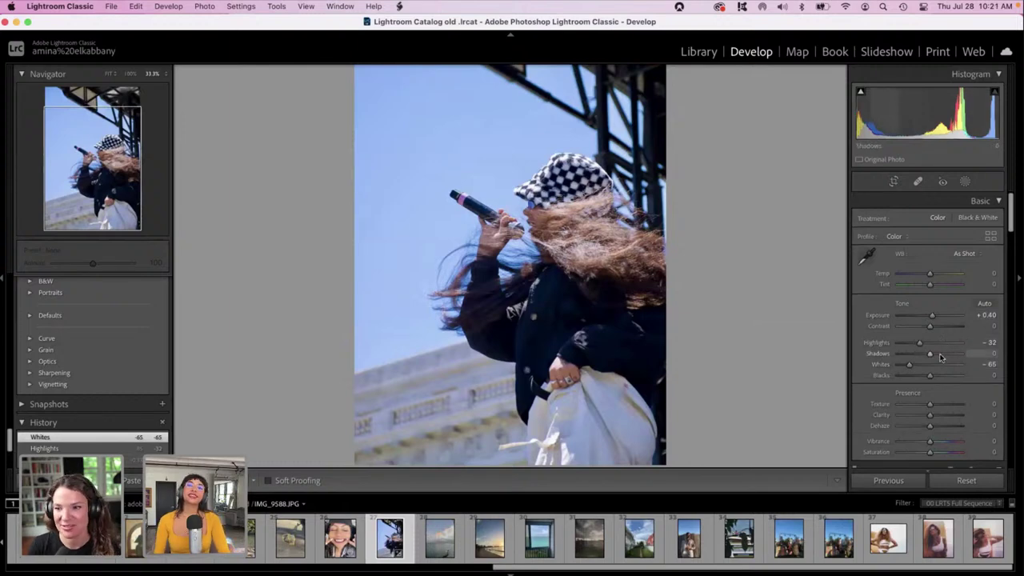
click(940, 356)
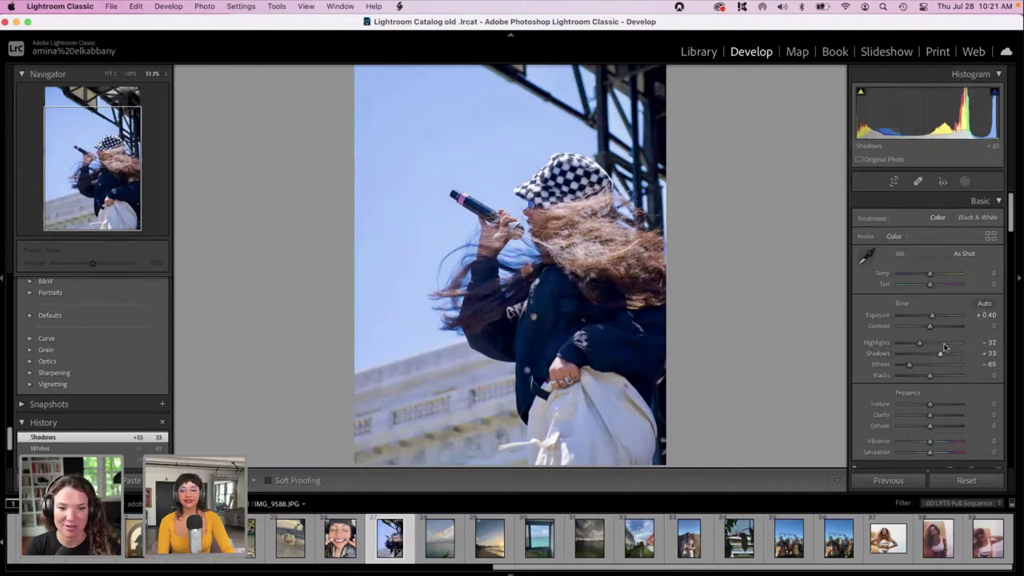
click(940, 276)
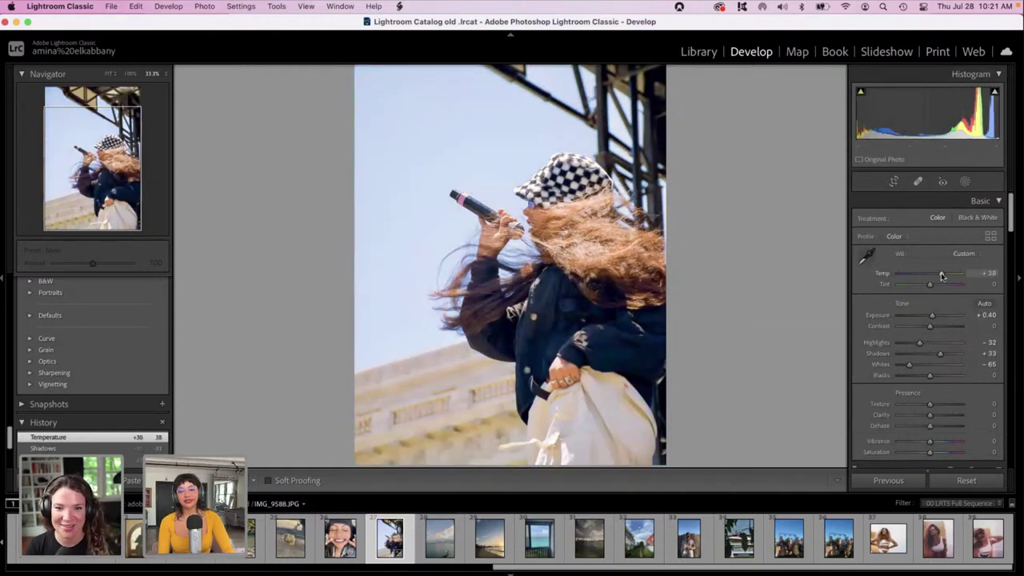
click(926, 316)
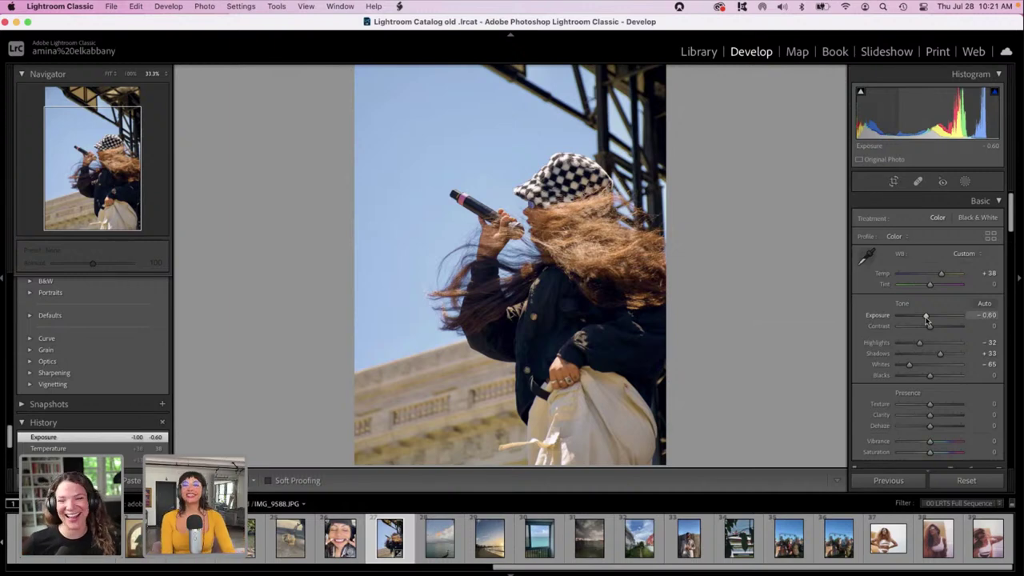
drag(1010, 227, 1009, 241)
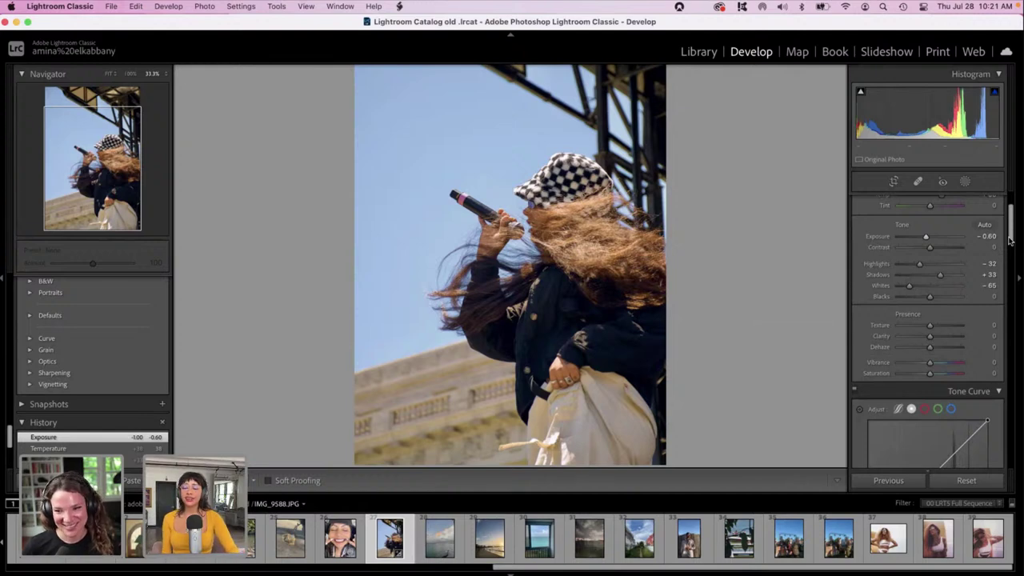
Set the Calibration primary hues to Blue -44, Green +4 and Red +24.
drag(1009, 240, 1022, 470)
drag(930, 444, 915, 449)
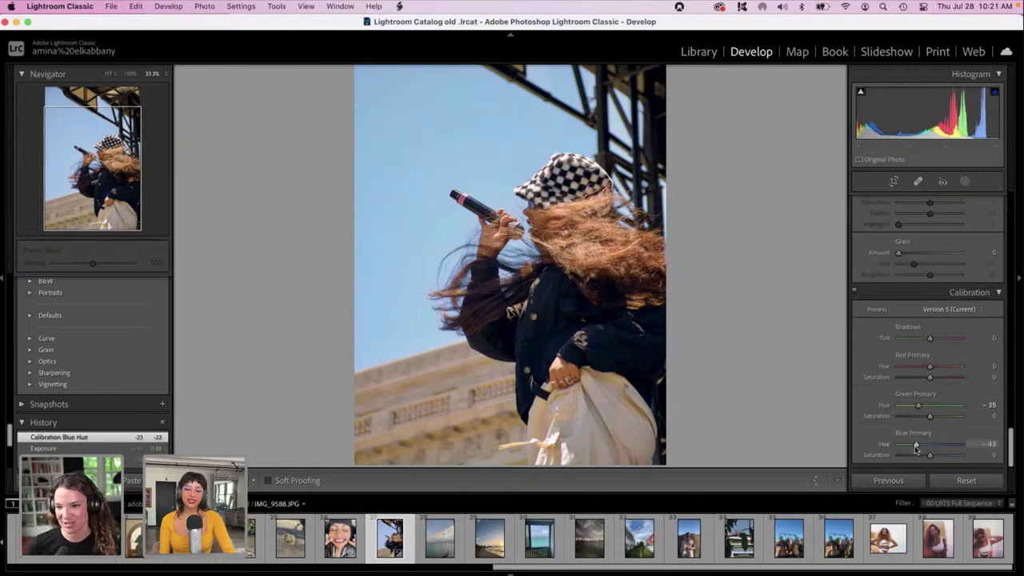
drag(918, 404, 930, 406)
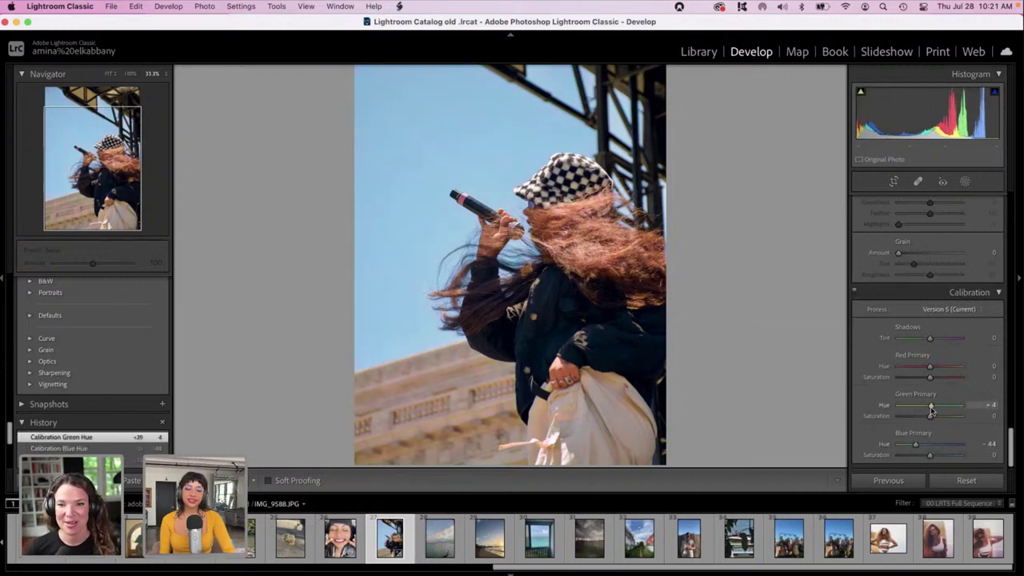
drag(930, 366, 937, 366)
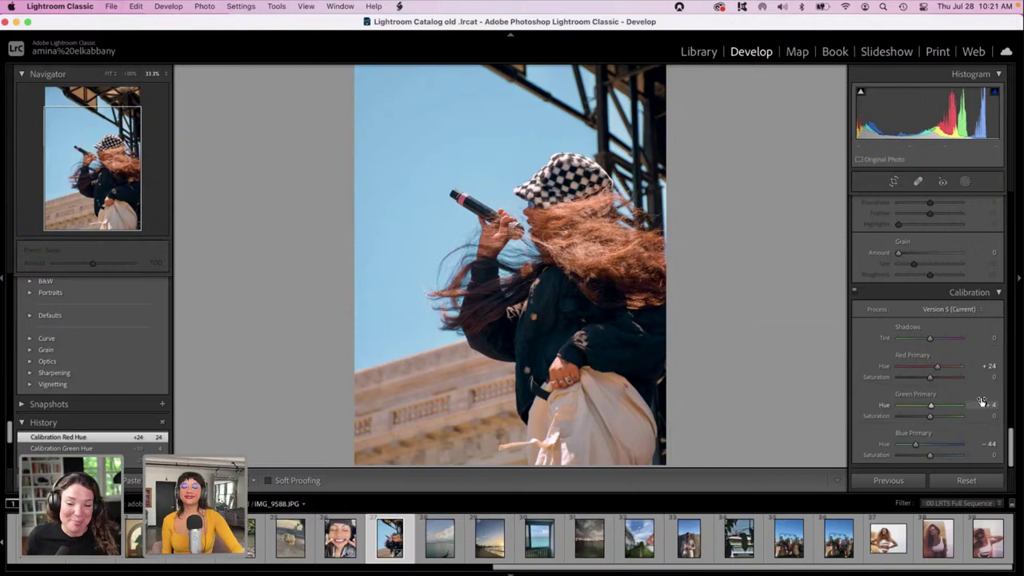
drag(1013, 441, 1011, 340)
Set luminance noise reduction to 39 and sharpening Amount to 17 in the Detail panel.
click(923, 426)
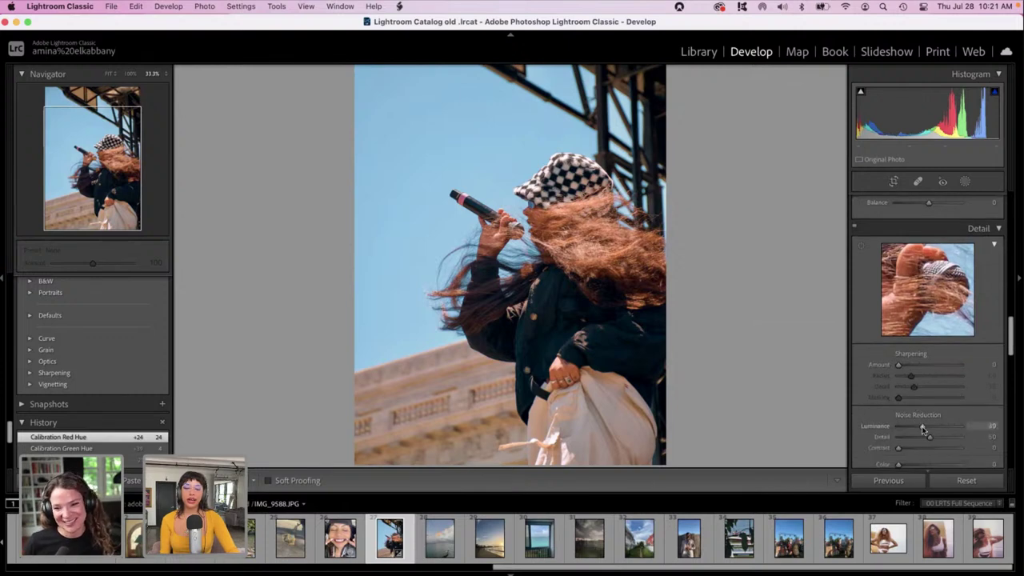
click(905, 365)
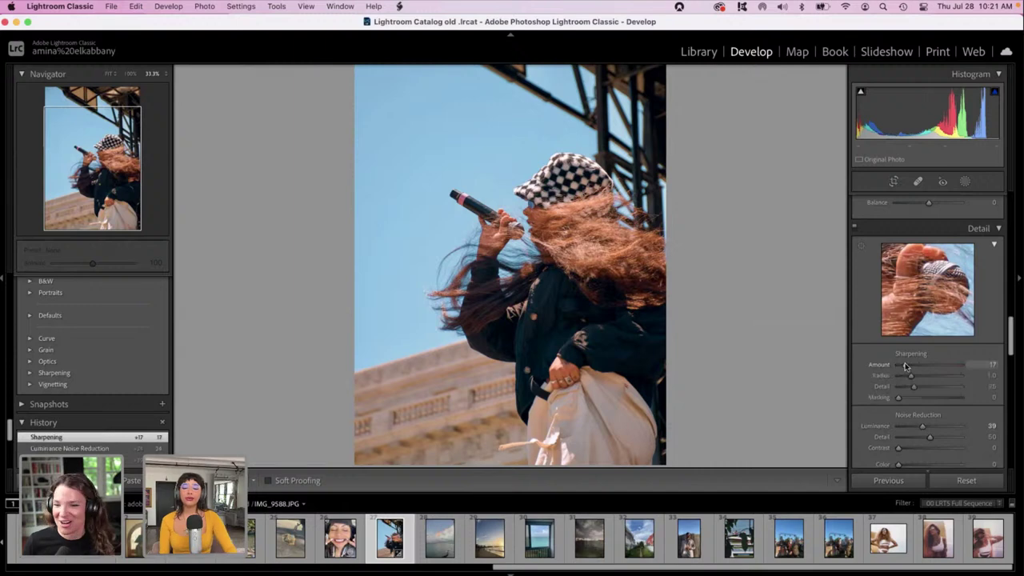
drag(1011, 344, 1010, 224)
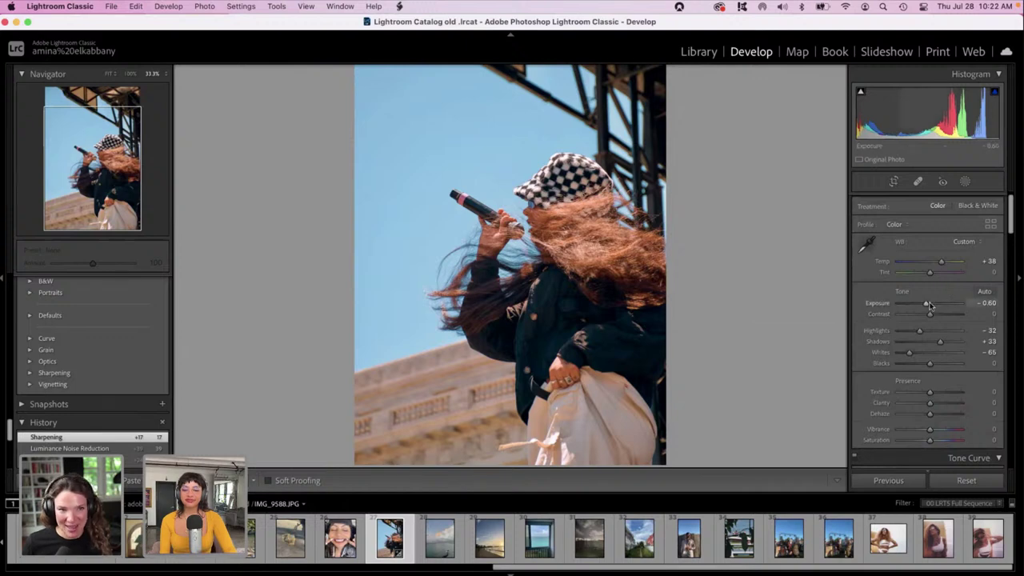
In the Basic panel, set Exposure to -0.30 and Highlights to -100.
mouse_move(928, 305)
mouse_down()
mouse_move(912, 331)
mouse_move(898, 332)
mouse_move(926, 305)
mouse_up()
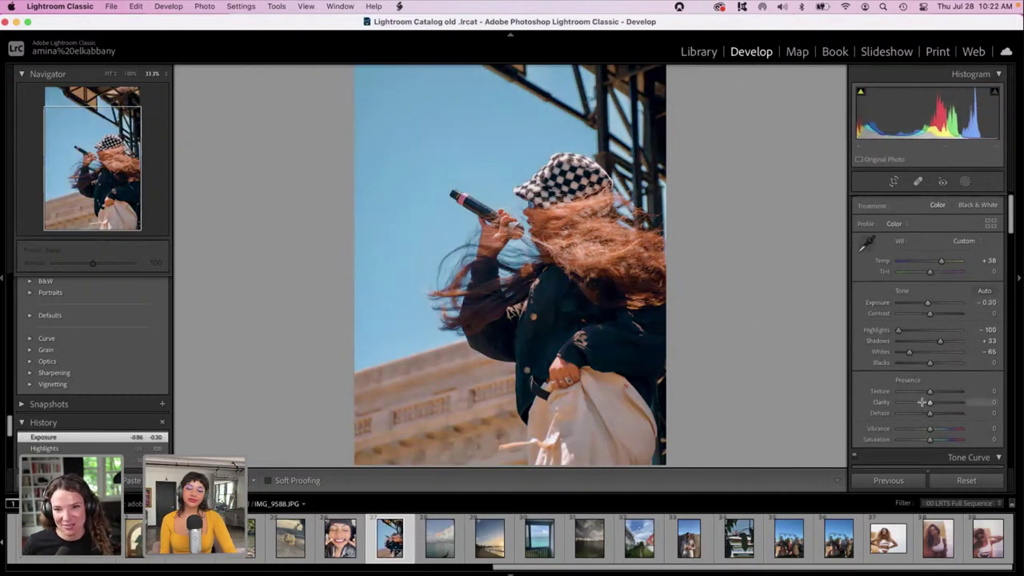
scroll(922, 403, down, 10)
scroll(922, 404, down, 6)
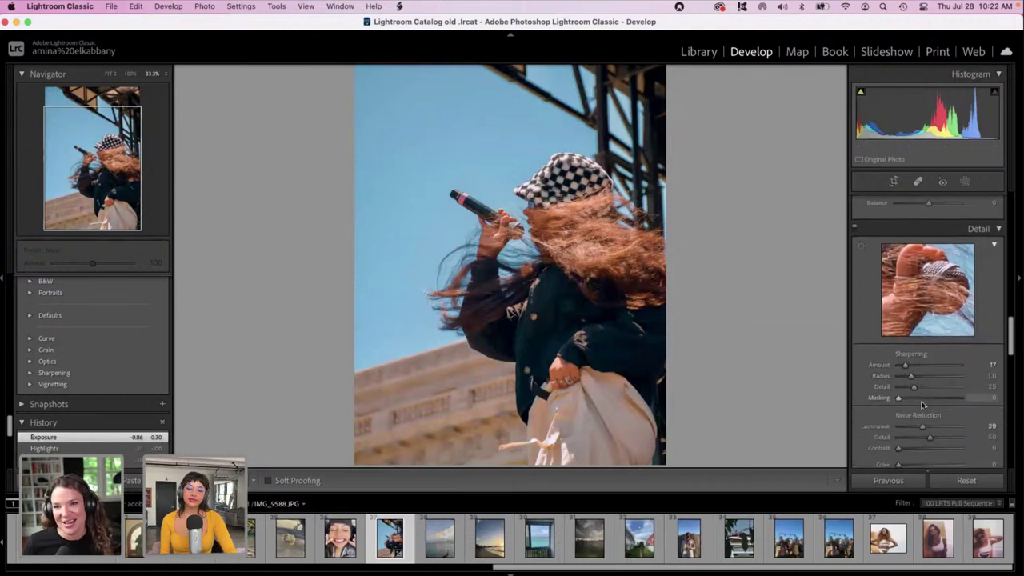
scroll(922, 403, down, 5)
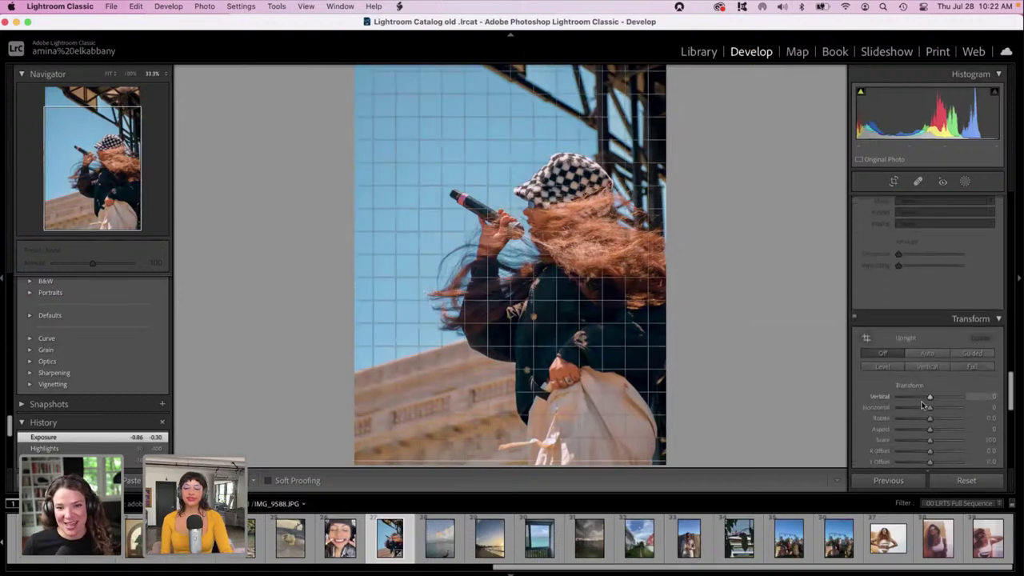
scroll(920, 397, down, 6)
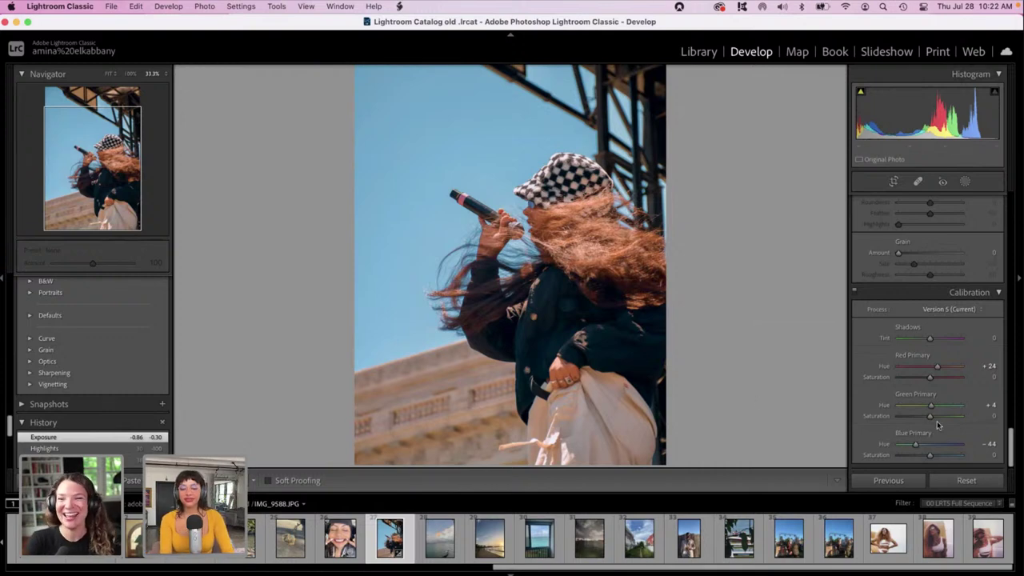
Grade the midtones warm pink-orange, around hue 15 and saturation 71.
drag(1009, 444, 1012, 277)
drag(944, 356, 943, 384)
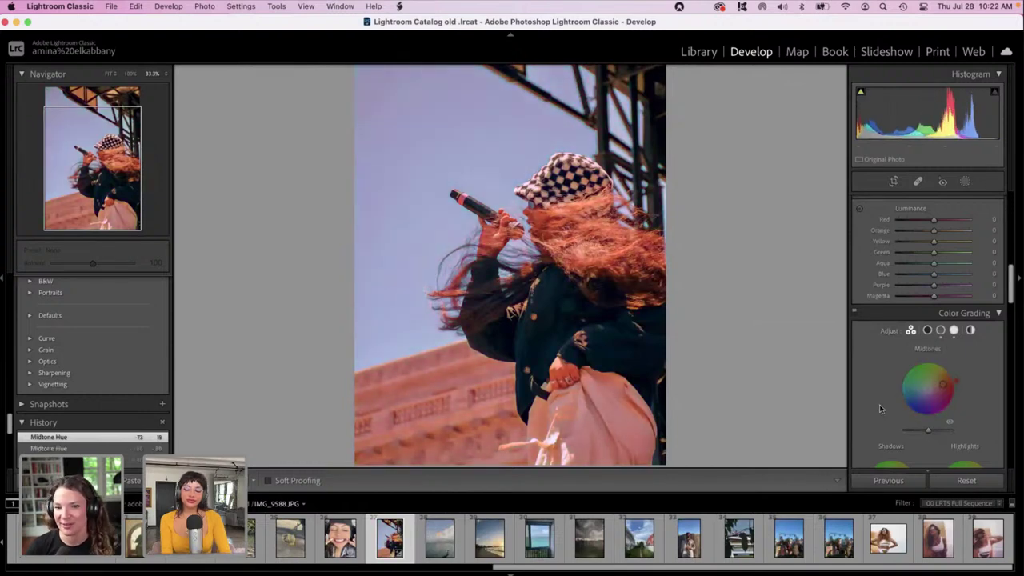
Shift the shadow grade toward green and the highlight grade toward pink.
scroll(880, 404, down, 2)
drag(880, 422, 895, 405)
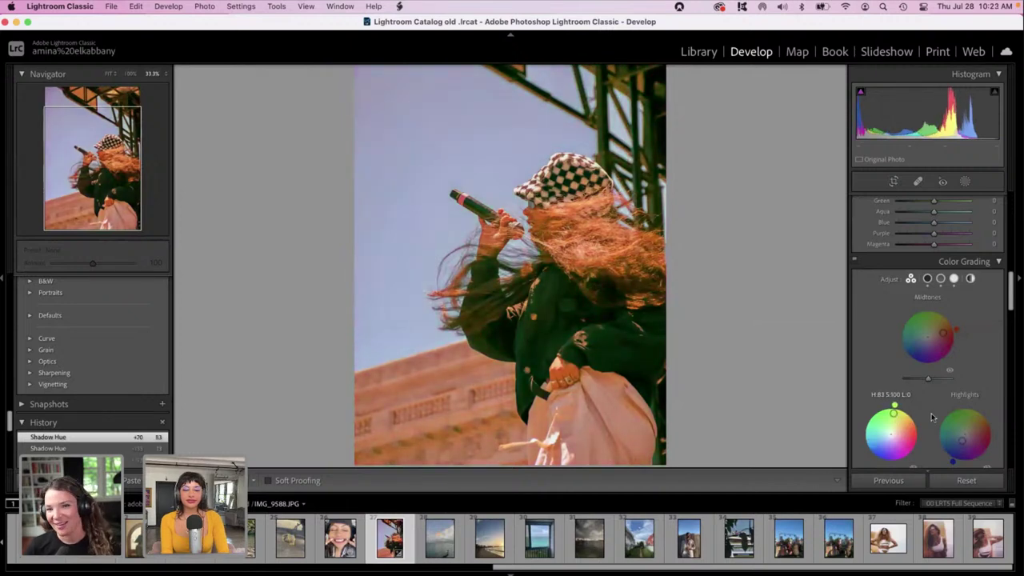
mouse_move(962, 437)
mouse_down()
mouse_move(963, 417)
mouse_move(975, 414)
mouse_move(957, 407)
mouse_move(966, 439)
mouse_move(977, 435)
mouse_up()
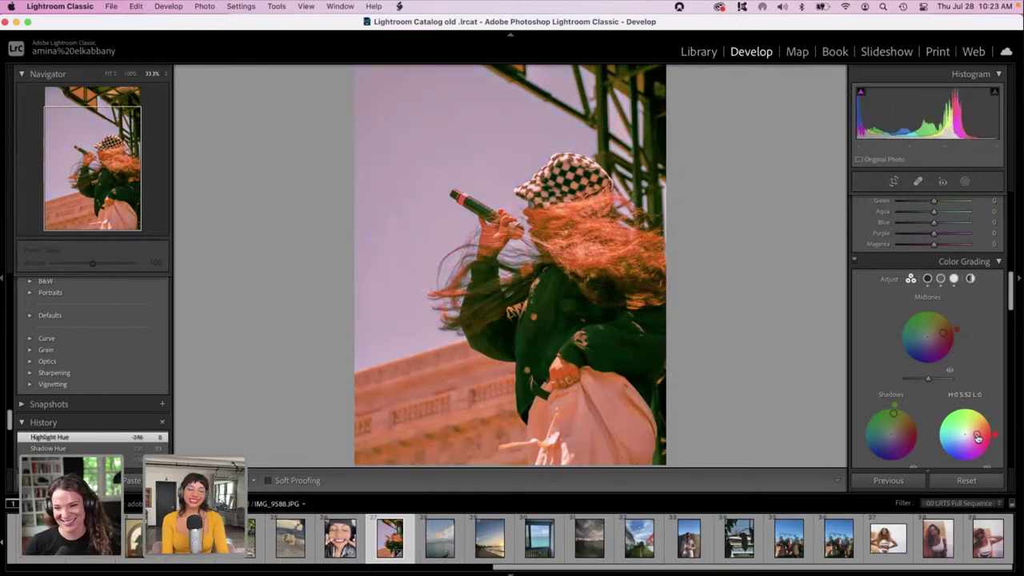
drag(1012, 302, 1004, 345)
scroll(1003, 346, down, 3)
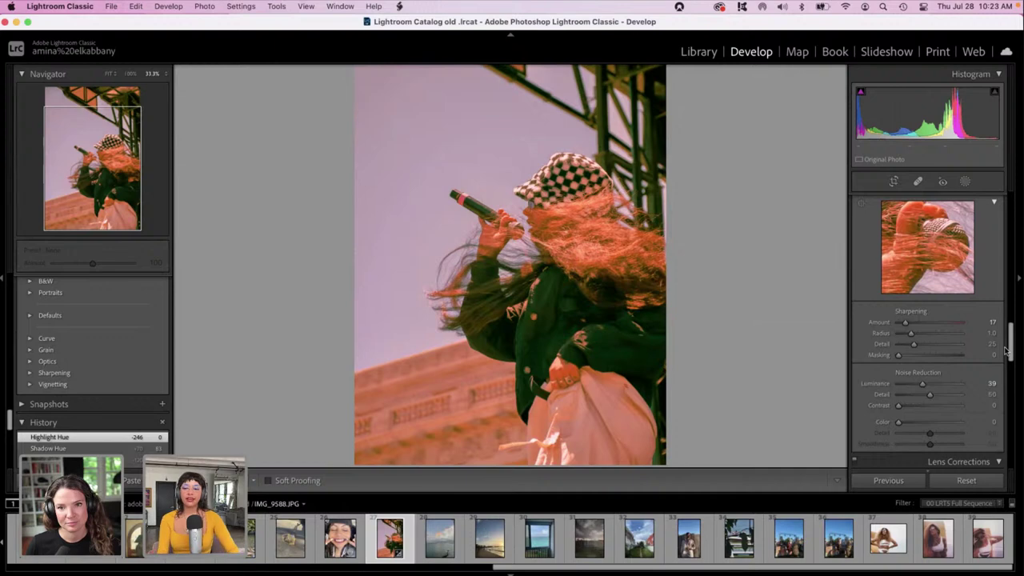
drag(1011, 350, 1010, 298)
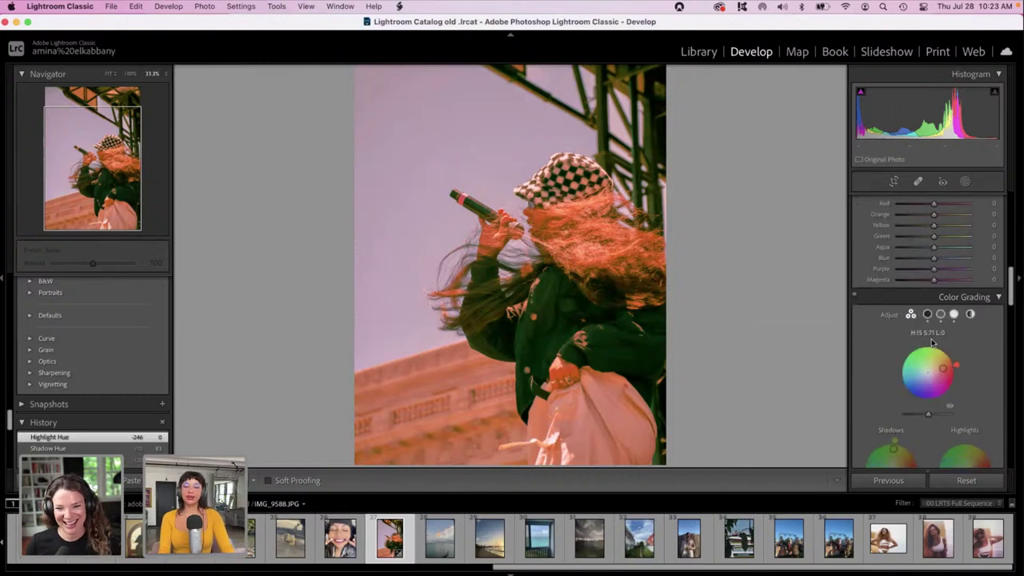
Move the midtone grade to yellow, about hue 54 and saturation 80.
mouse_move(919, 364)
mouse_down()
mouse_move(897, 362)
mouse_move(949, 375)
mouse_move(945, 350)
mouse_move(939, 362)
mouse_up()
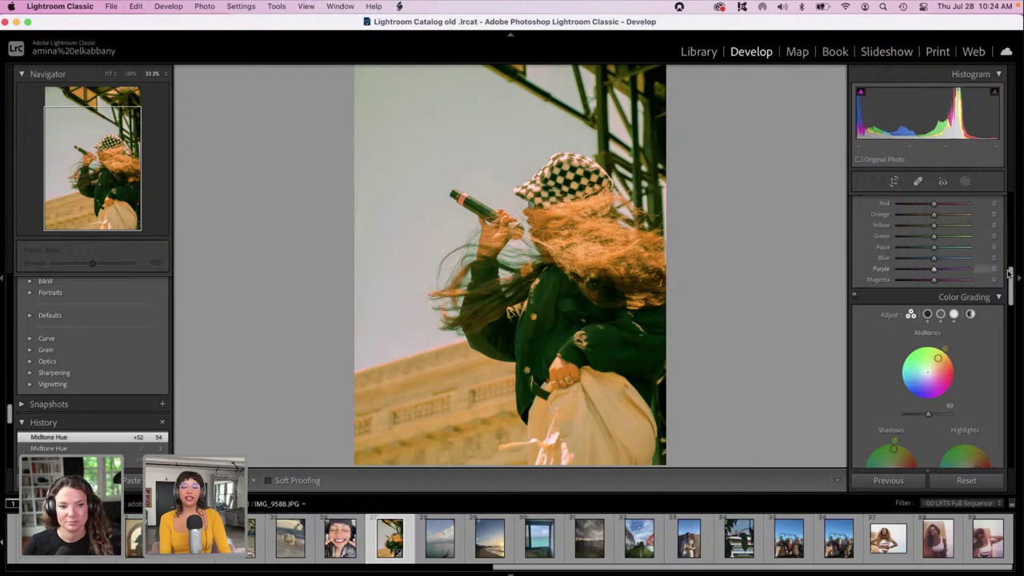
drag(1013, 286, 1011, 198)
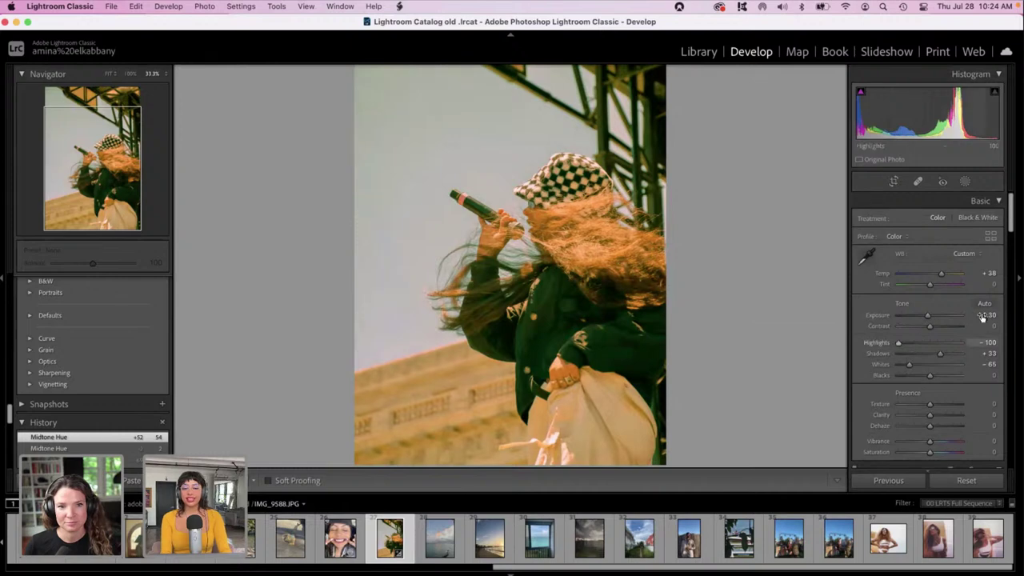
Lower Texture to -27 and fit the whole photo in the view.
scroll(977, 334, down, 8)
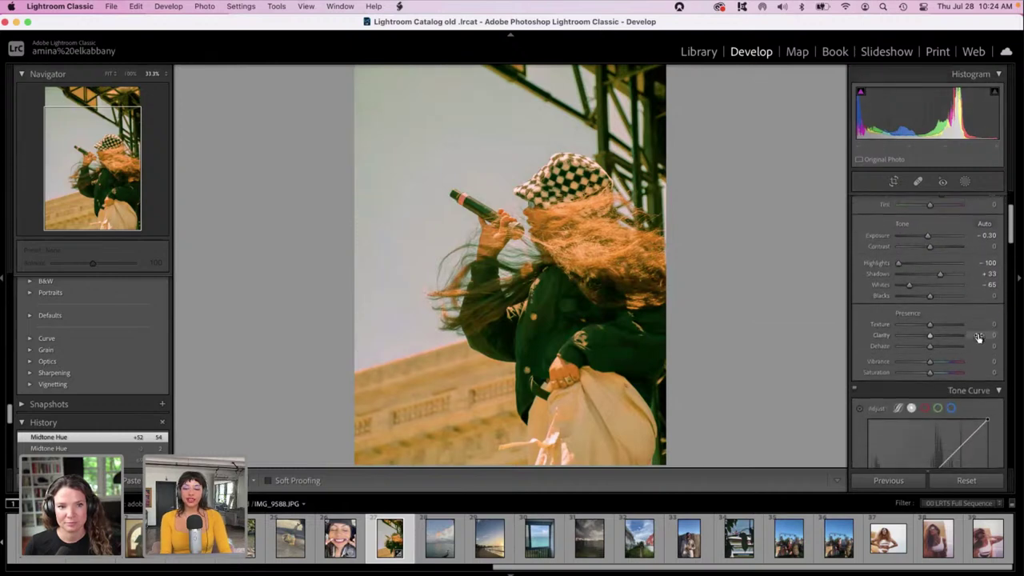
drag(929, 242, 920, 244)
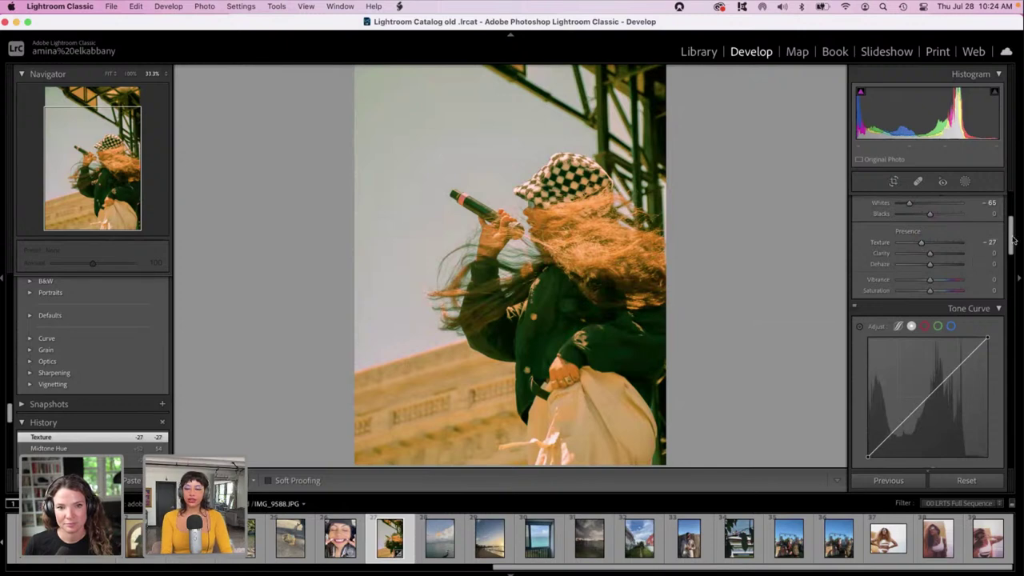
drag(1012, 244, 1021, 458)
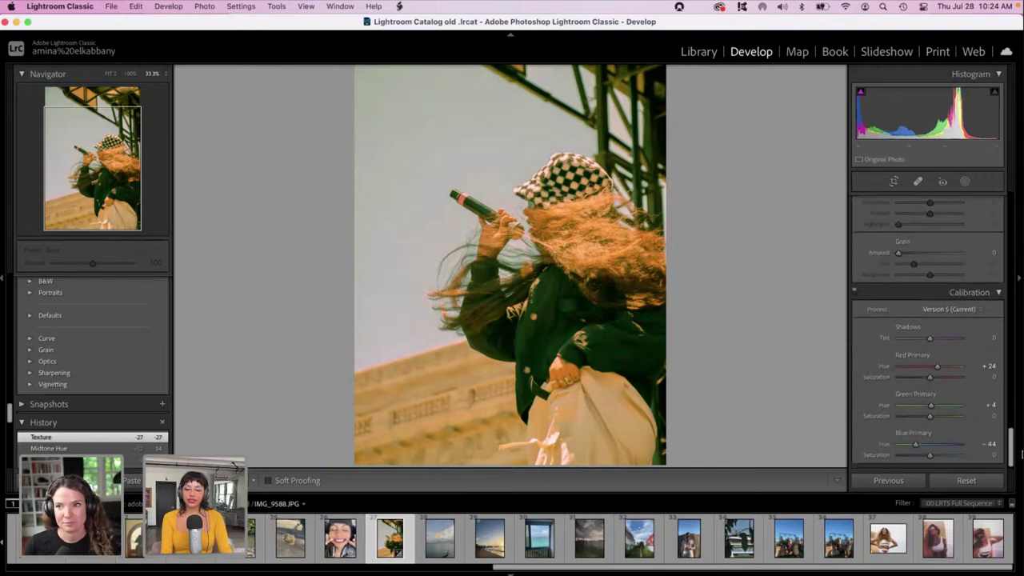
click(534, 230)
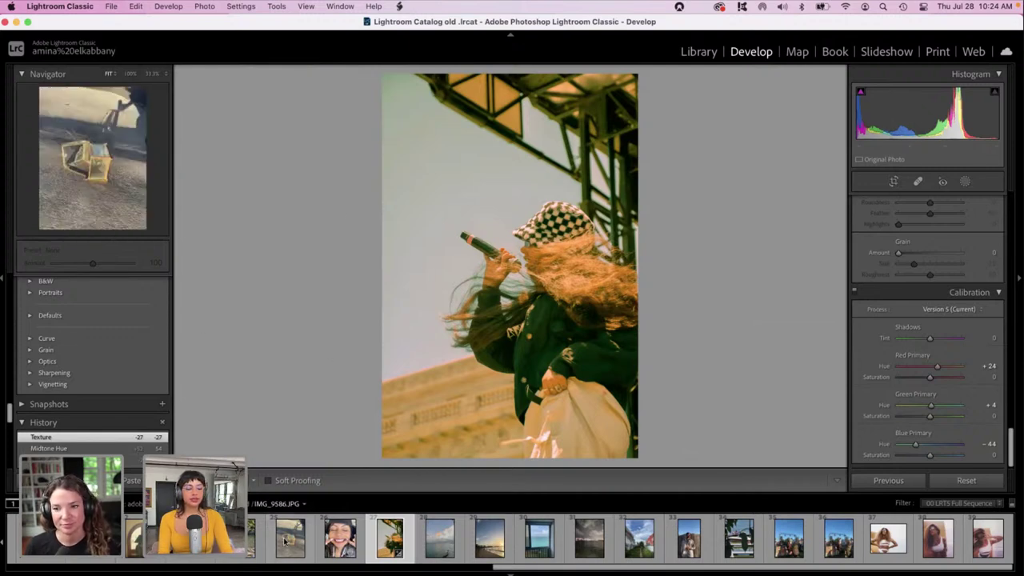
Switch to the matcha latte photo IMG_9584.JPG and zoom in and out to inspect it.
click(236, 538)
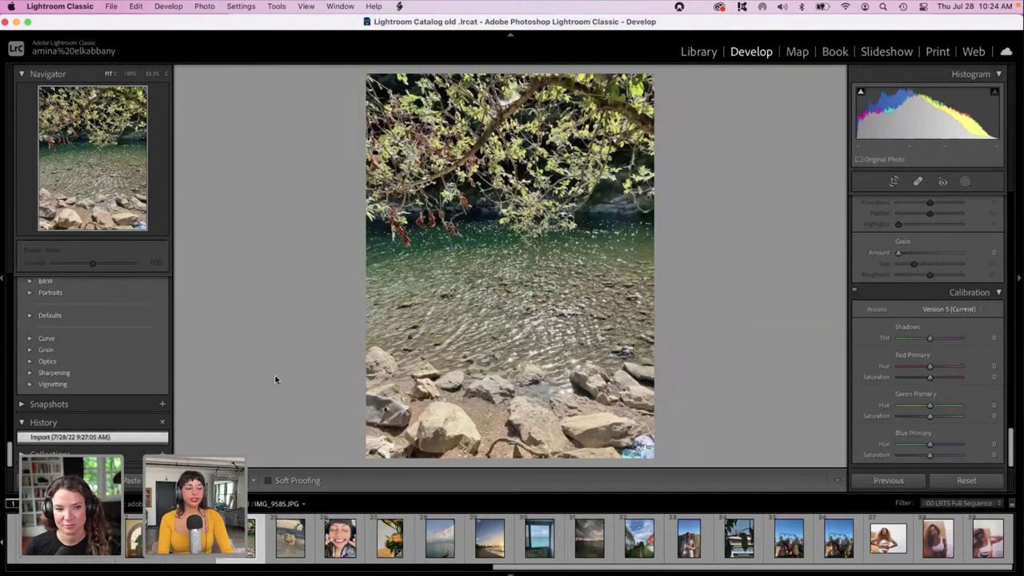
click(191, 538)
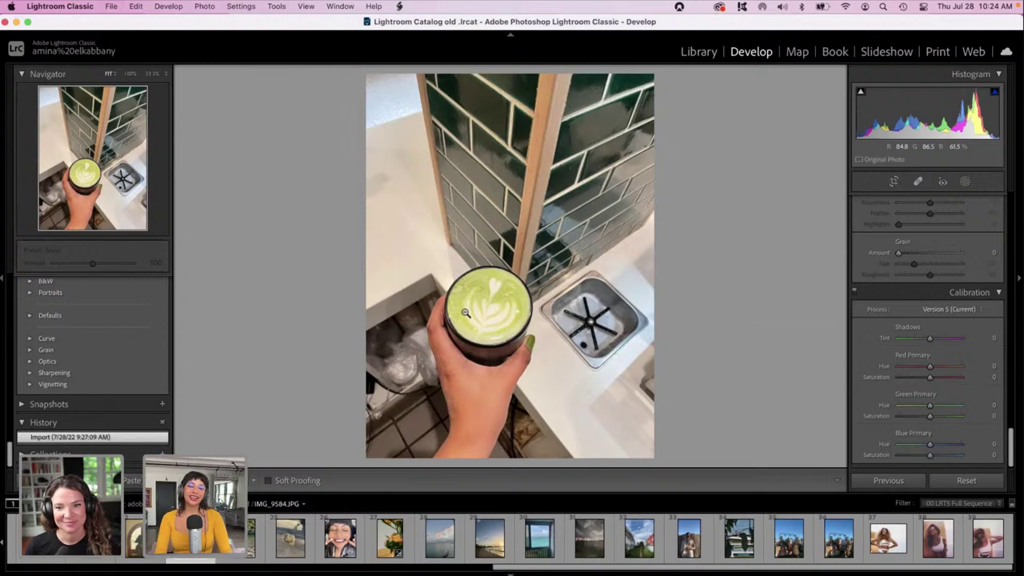
click(465, 313)
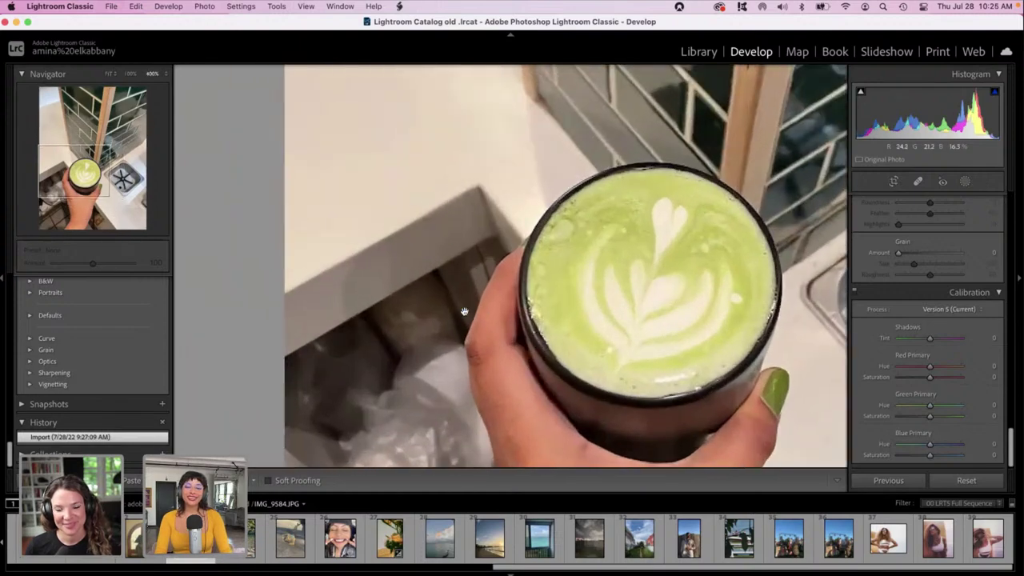
click(464, 311)
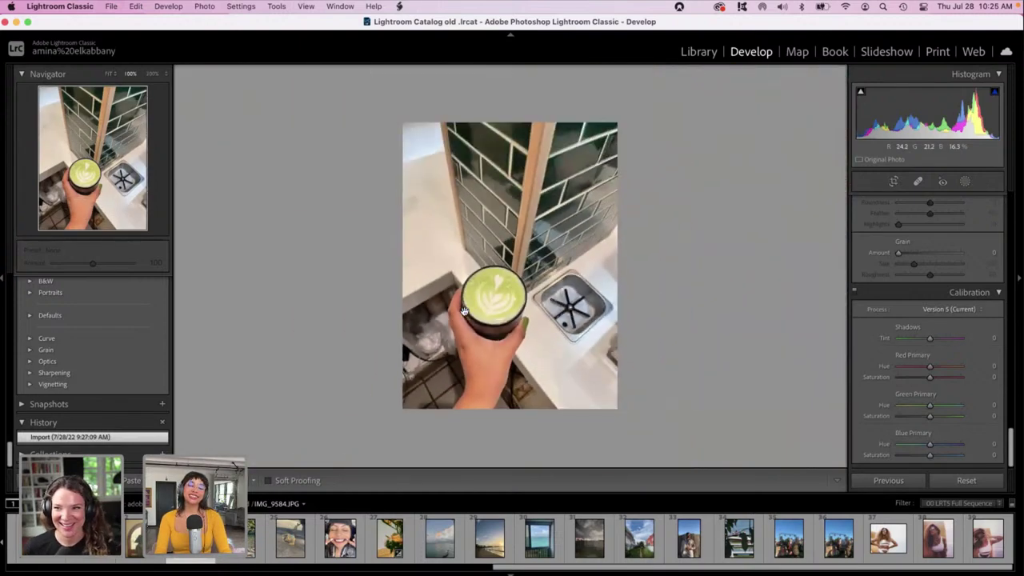
click(464, 311)
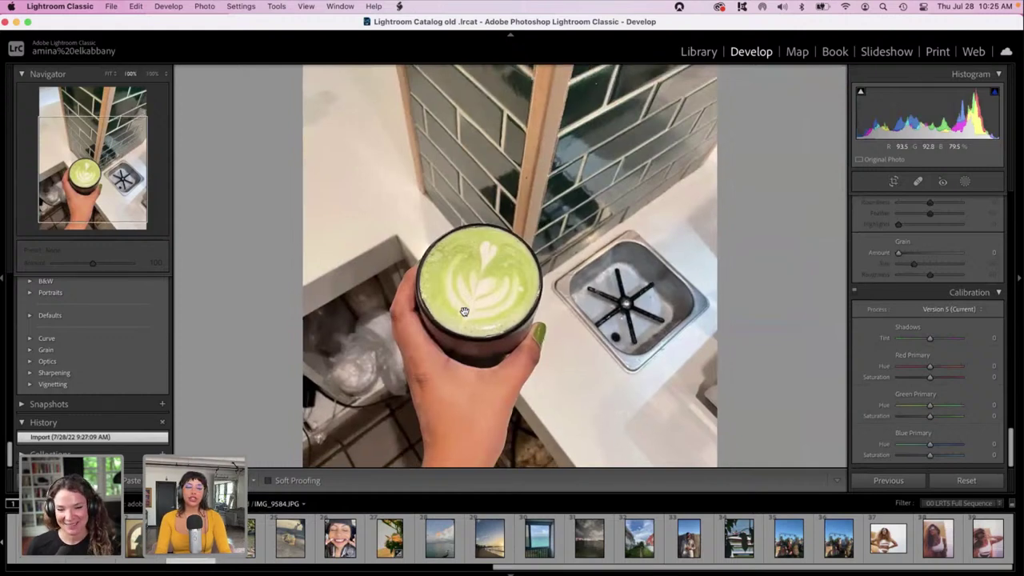
key(super+minus)
key(super+minus)
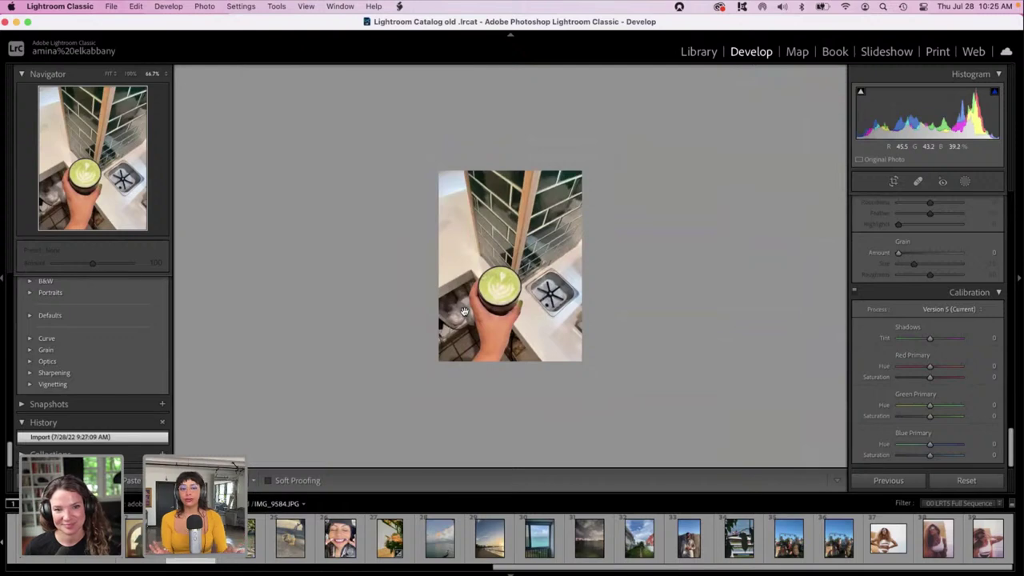
key(super+equal)
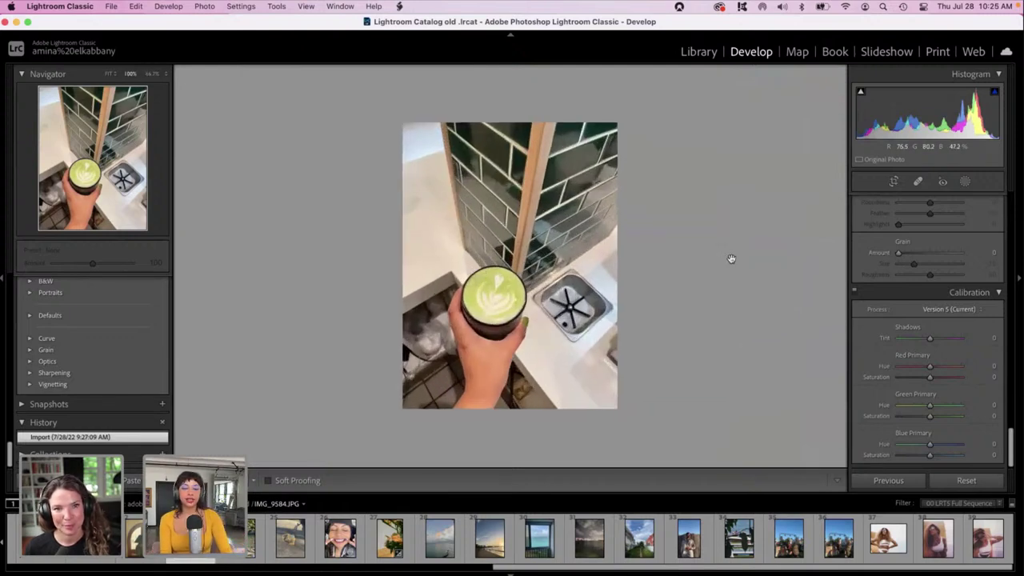
Lower the green primary hue in calibration to -61.
click(912, 406)
drag(913, 406, 909, 408)
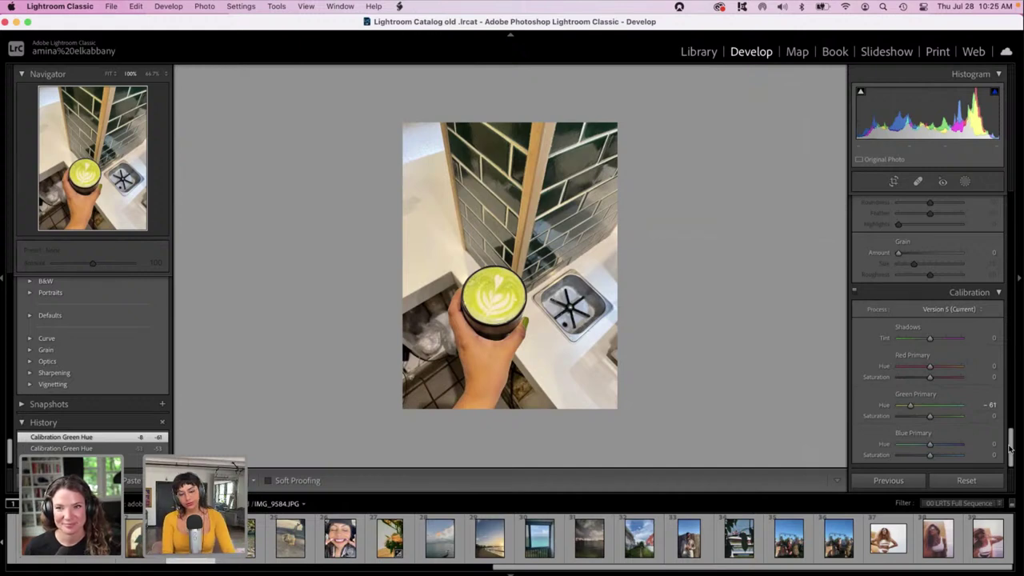
drag(1010, 448, 1010, 367)
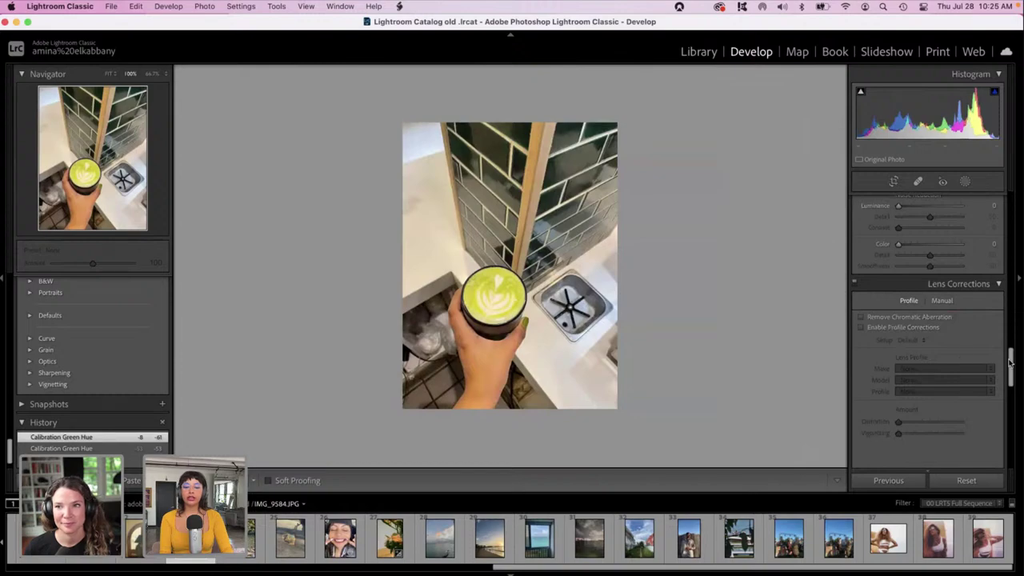
Inspect the latte cup up close, then cool the white balance to Temp -34.
click(491, 311)
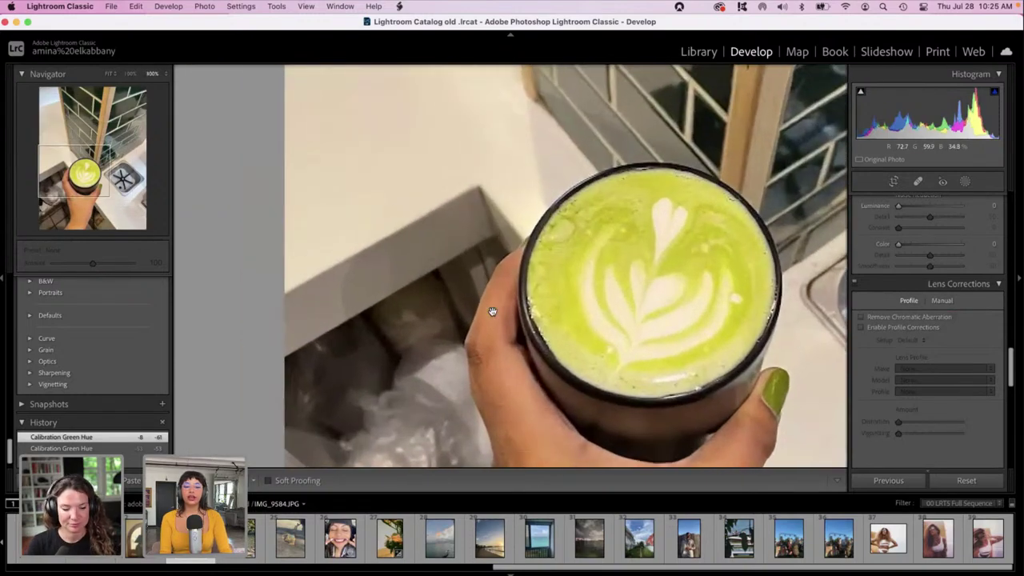
click(492, 311)
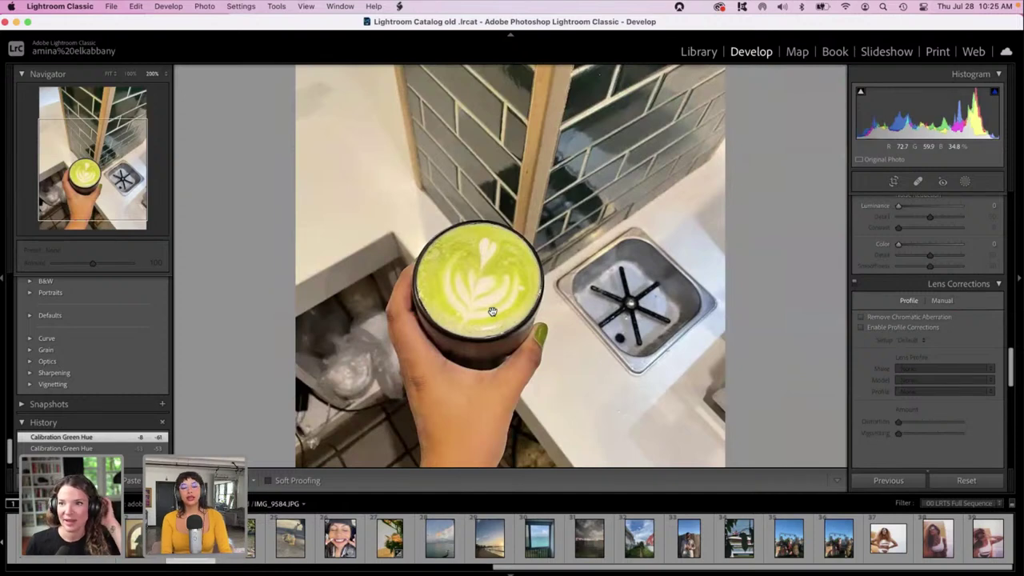
click(492, 312)
drag(1010, 374, 1010, 198)
mouse_move(929, 274)
mouse_down()
mouse_move(918, 276)
mouse_move(926, 276)
mouse_up()
Set Exposure +1.40, Highlights and Whites -100, Shadows -55 and Blacks -49.
click(938, 317)
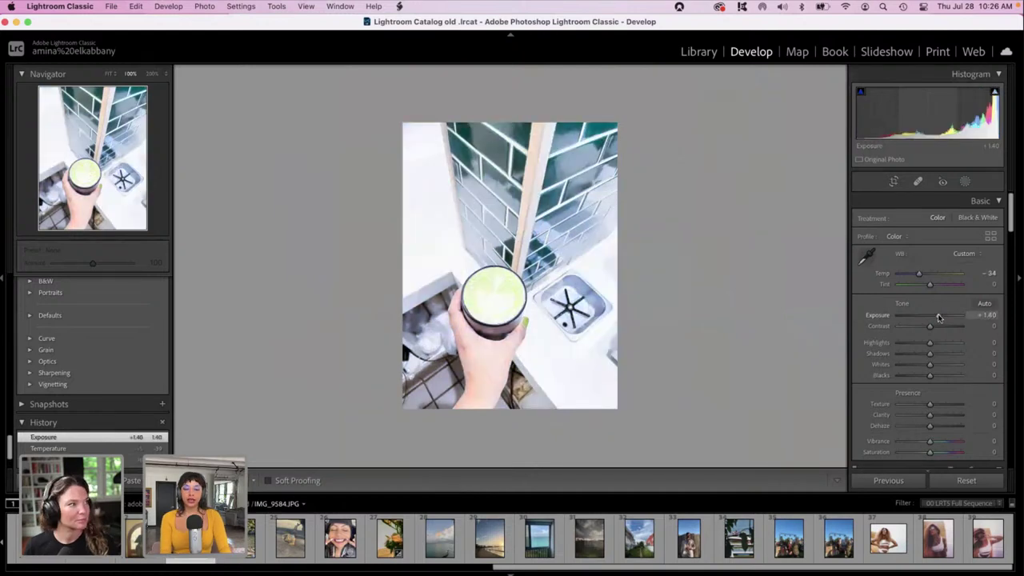
drag(929, 342, 876, 368)
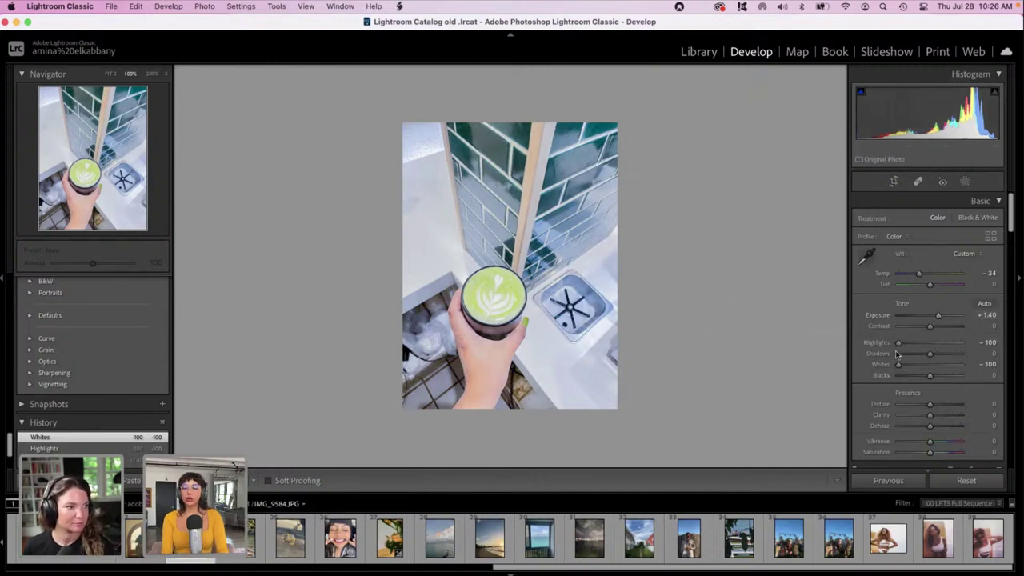
mouse_move(929, 354)
mouse_down()
mouse_move(943, 356)
mouse_move(913, 356)
mouse_up()
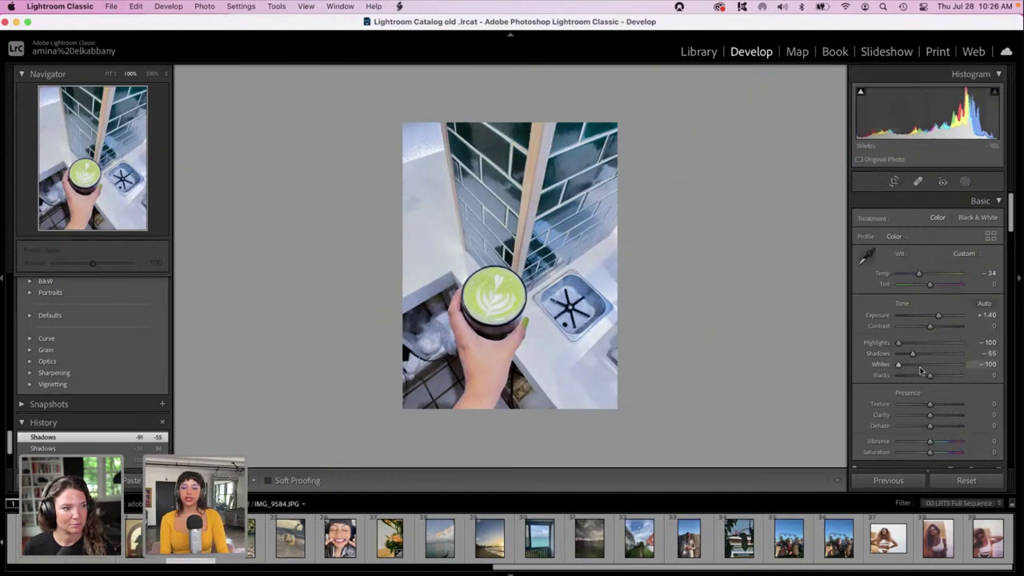
drag(925, 376, 914, 377)
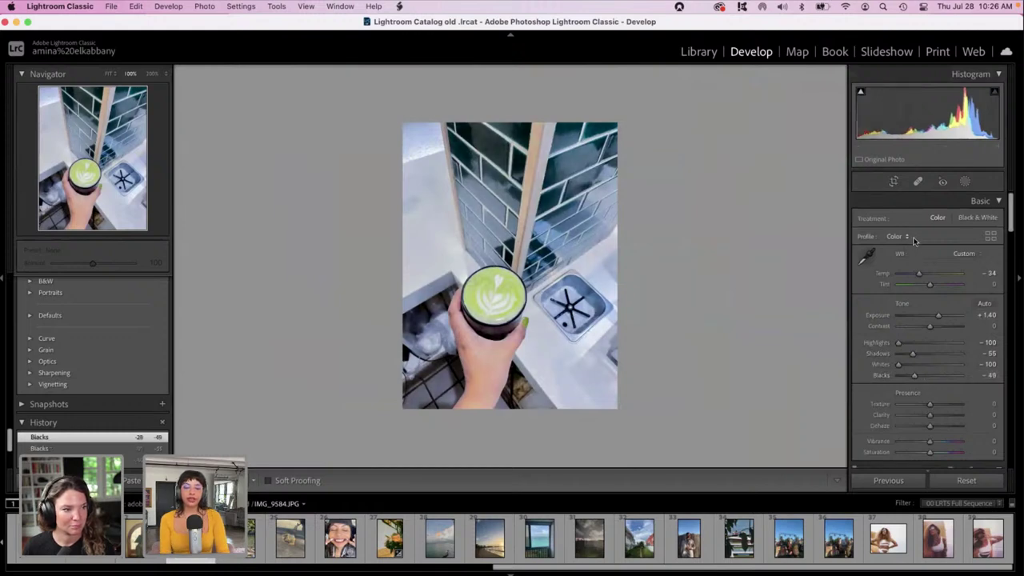
Crop to a 1 x 1 square framing the hand-held latte cup and apply it.
click(894, 183)
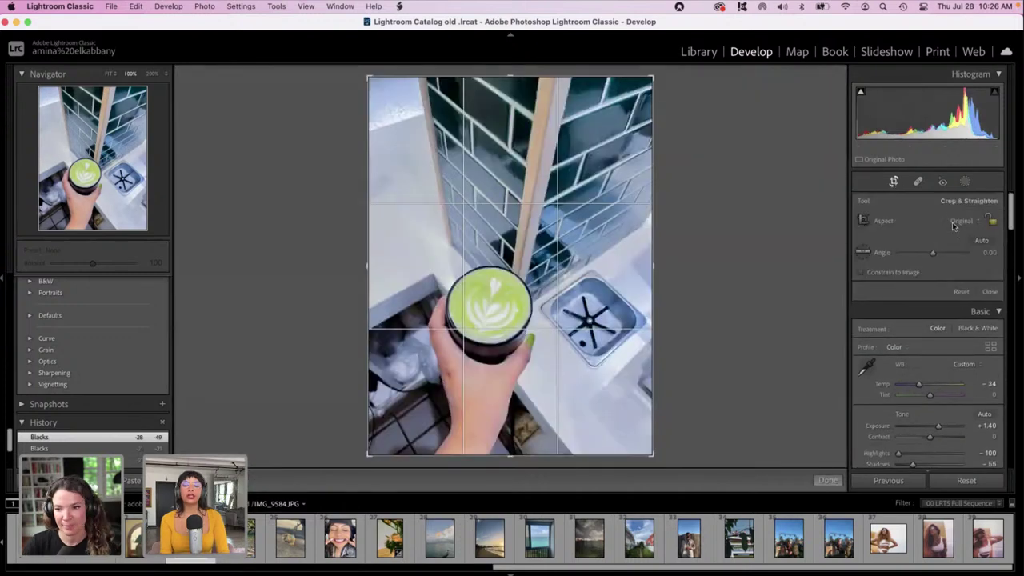
click(956, 222)
click(938, 252)
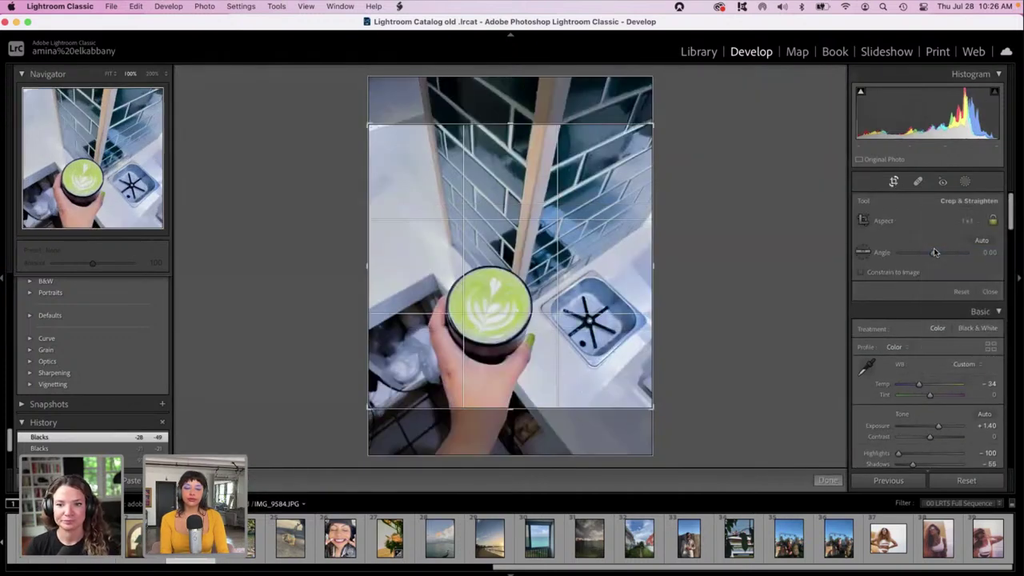
drag(490, 249, 493, 217)
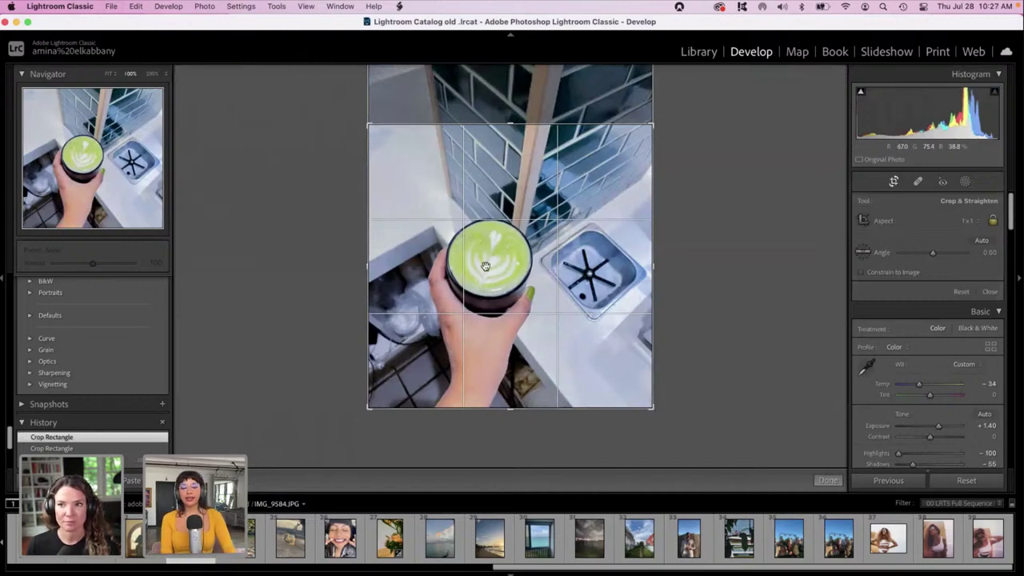
drag(369, 126, 392, 145)
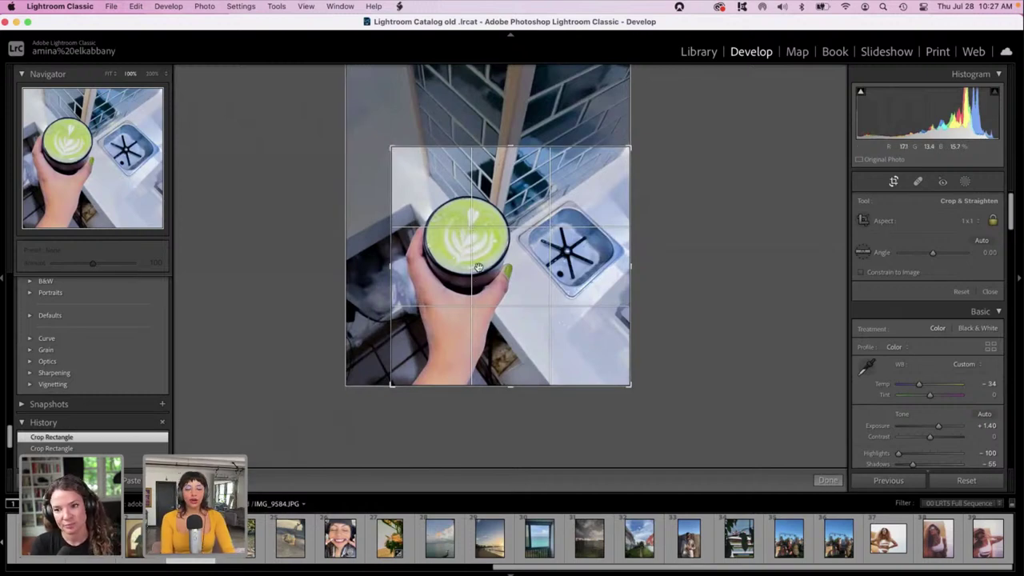
drag(447, 251, 493, 272)
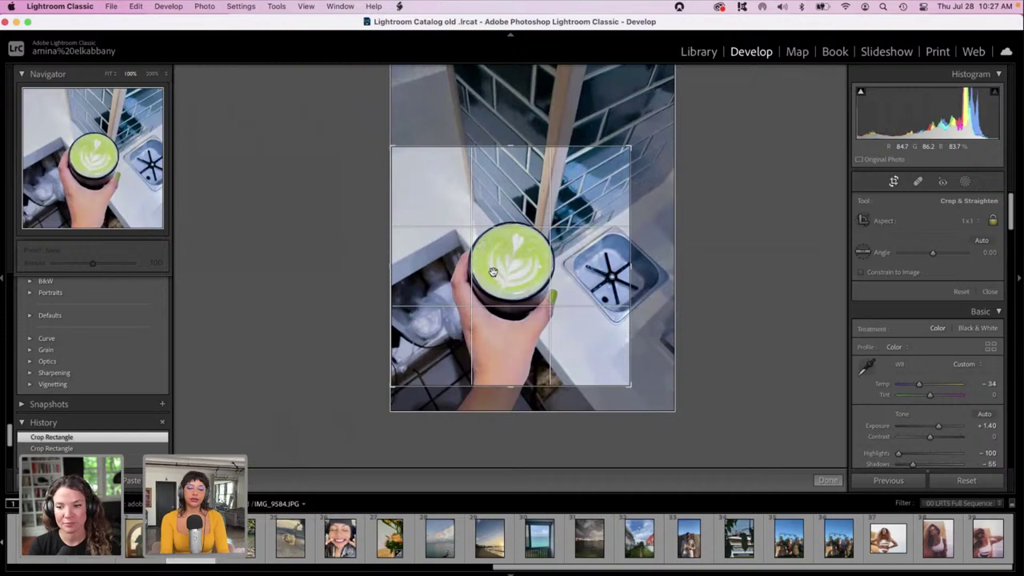
key(Return)
key(super+equal)
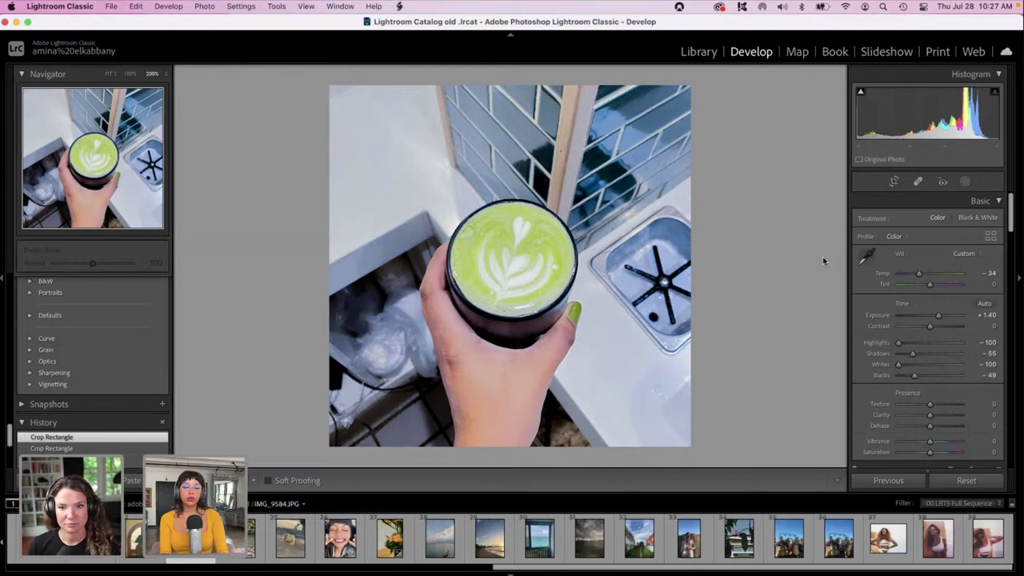
Paint a new brush mask with a larger brush over the bottom-left drawer corner.
click(968, 183)
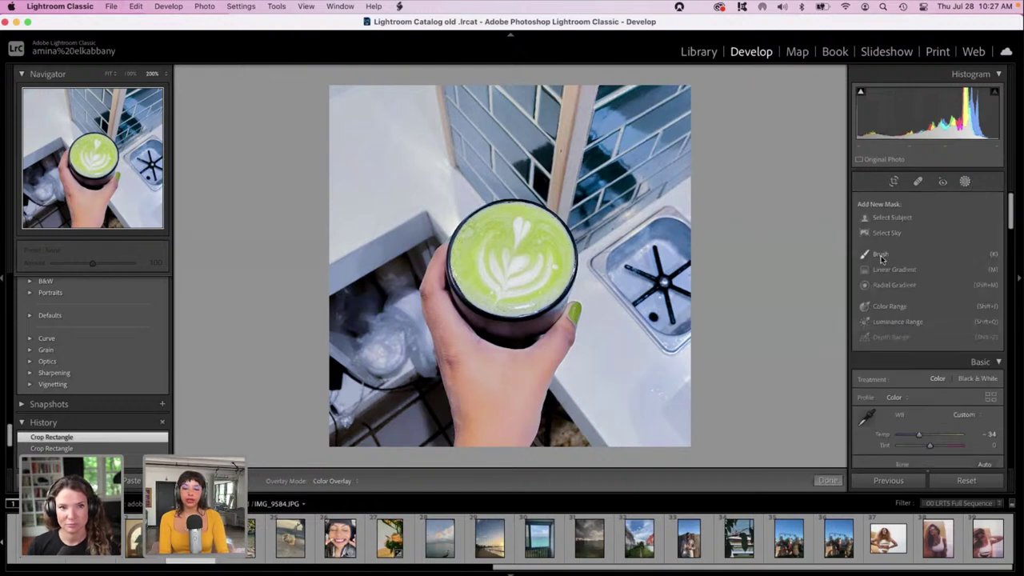
click(880, 256)
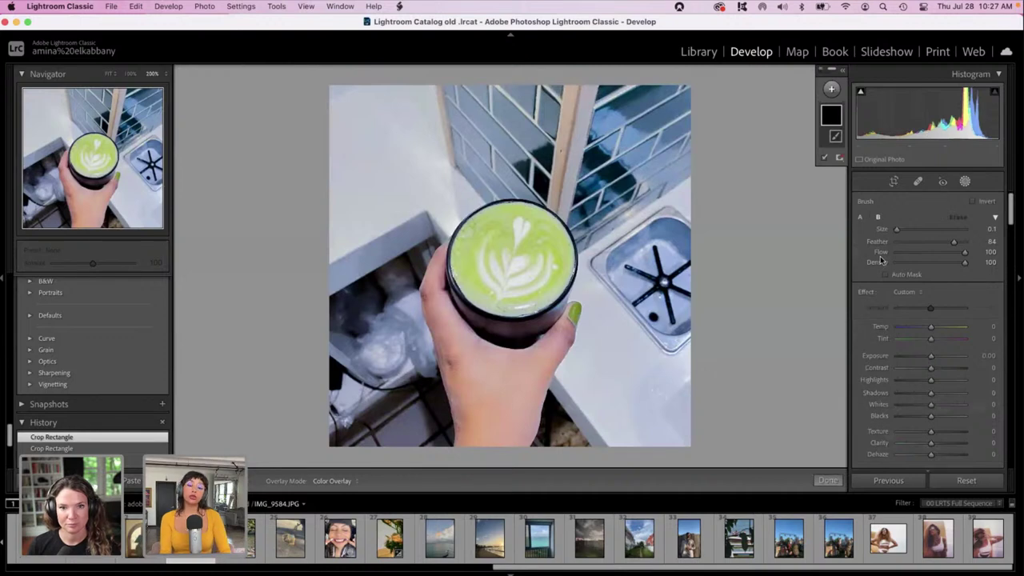
drag(919, 229, 909, 229)
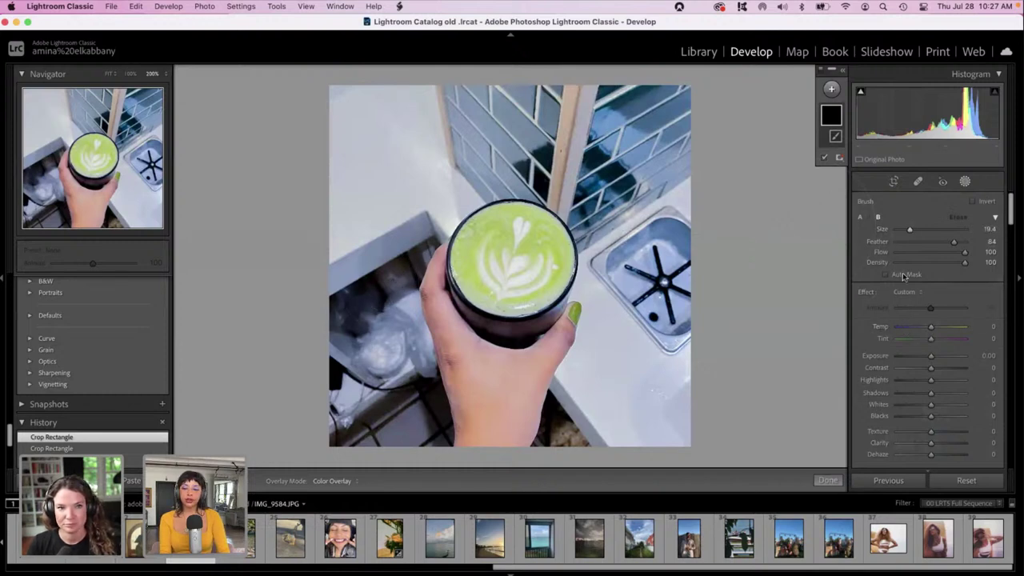
mouse_move(401, 257)
mouse_down()
mouse_move(384, 256)
mouse_move(360, 296)
mouse_move(383, 288)
mouse_move(348, 320)
mouse_move(384, 284)
mouse_move(420, 340)
mouse_move(352, 404)
mouse_move(396, 344)
mouse_up()
mouse_move(392, 390)
mouse_down()
mouse_move(352, 424)
mouse_move(408, 388)
mouse_move(367, 330)
mouse_move(382, 297)
mouse_move(416, 379)
mouse_move(410, 350)
mouse_up()
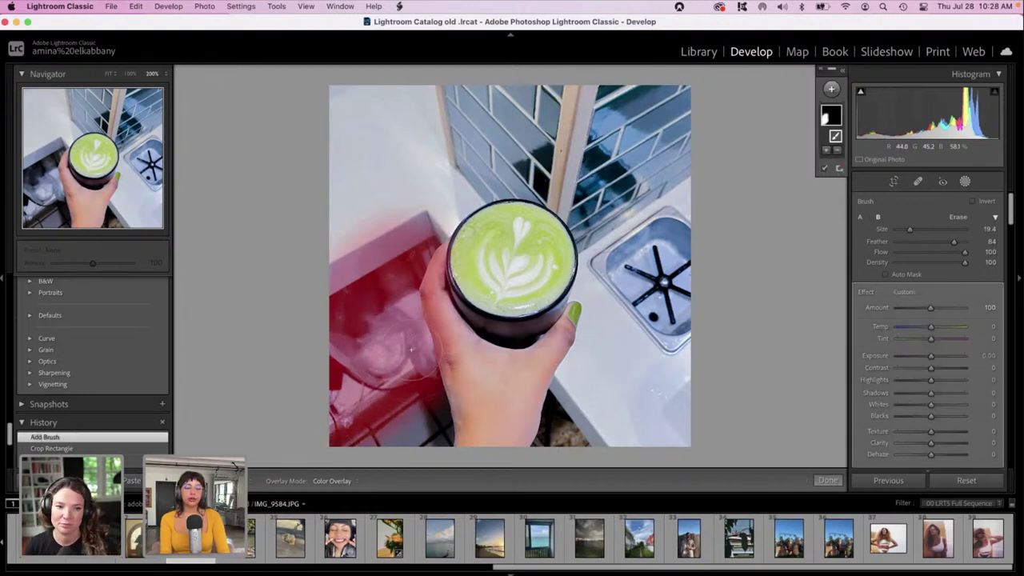
Erase the mask along the hand's edge with a smaller subtract brush.
click(827, 152)
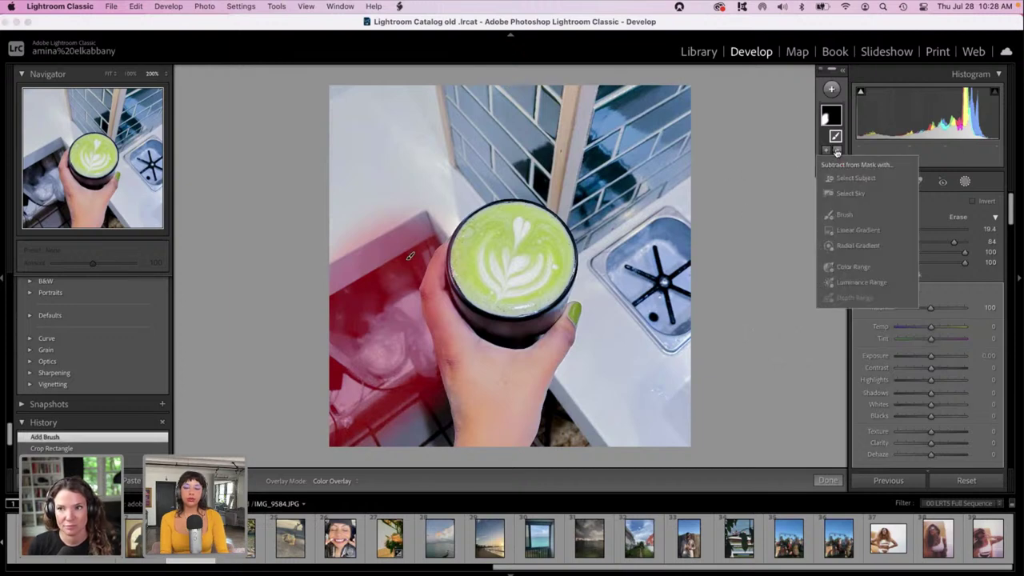
click(835, 214)
mouse_move(913, 231)
mouse_down()
mouse_move(899, 233)
mouse_move(940, 241)
mouse_move(927, 242)
mouse_up()
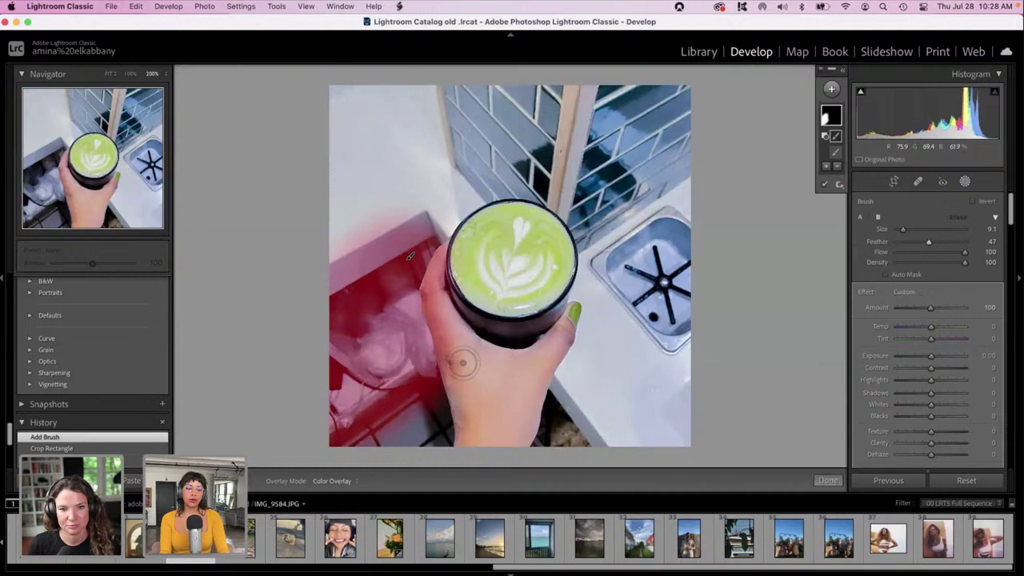
key(alt)
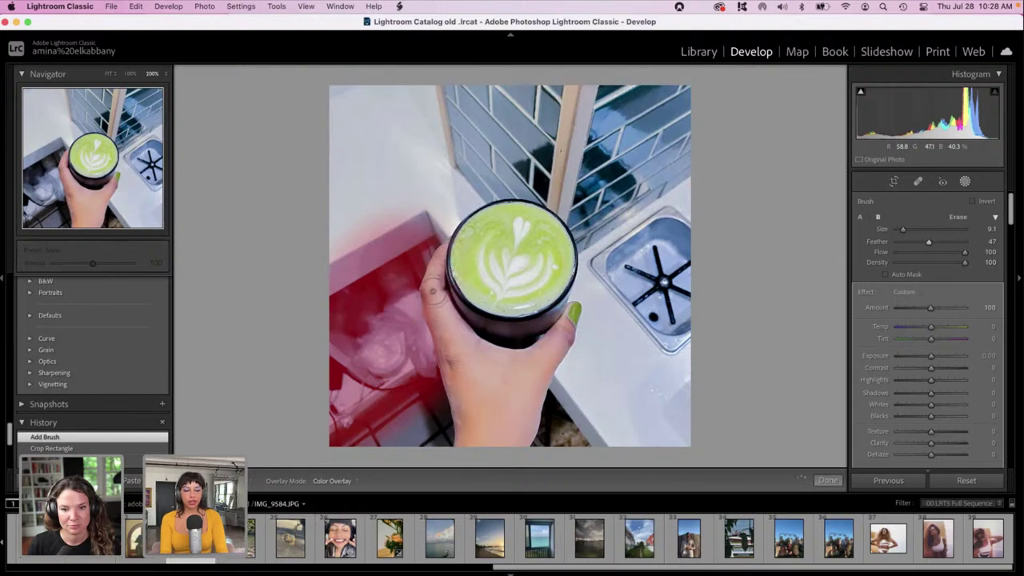
drag(449, 347, 473, 436)
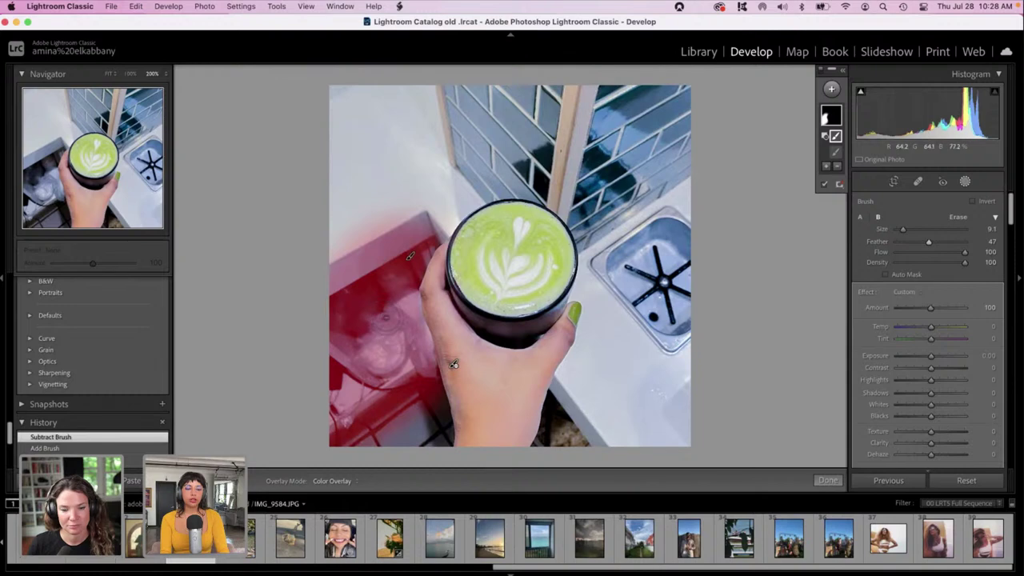
Set the brush mask to Exposure -4.00 and Shadows -100, darkening the counter left of the hand, and close masking.
click(831, 116)
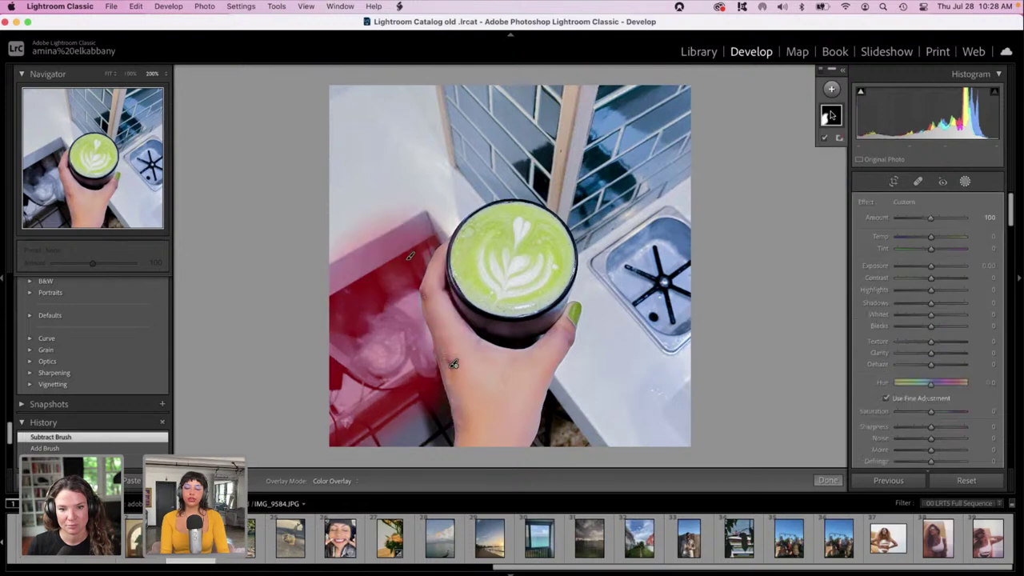
drag(931, 266, 853, 269)
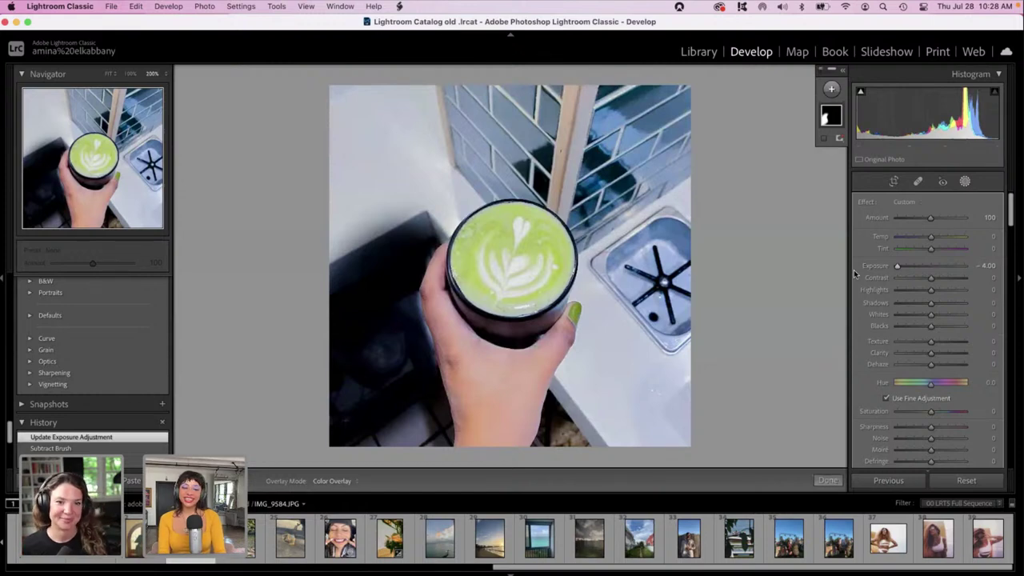
click(912, 304)
drag(911, 306, 834, 299)
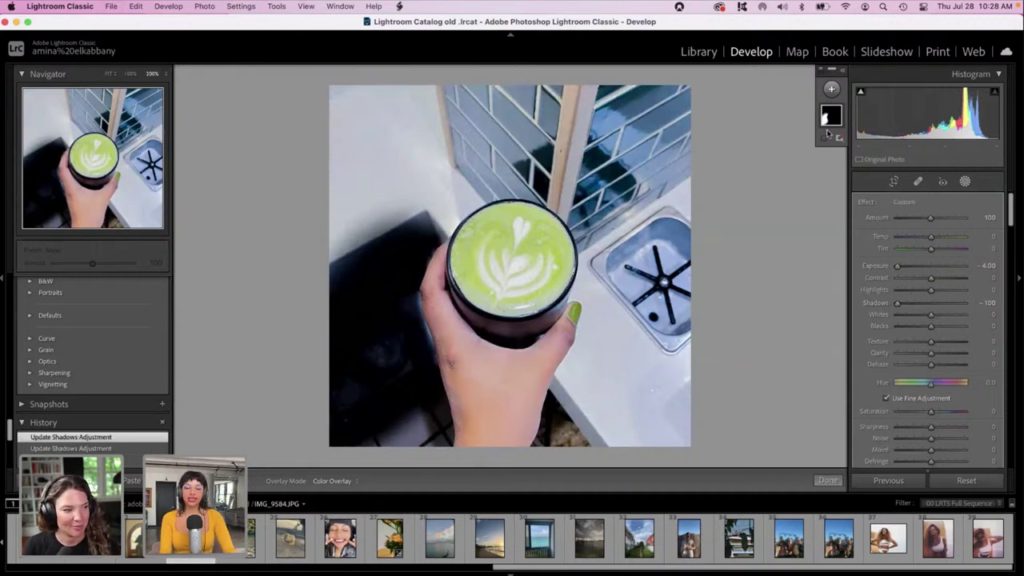
click(965, 182)
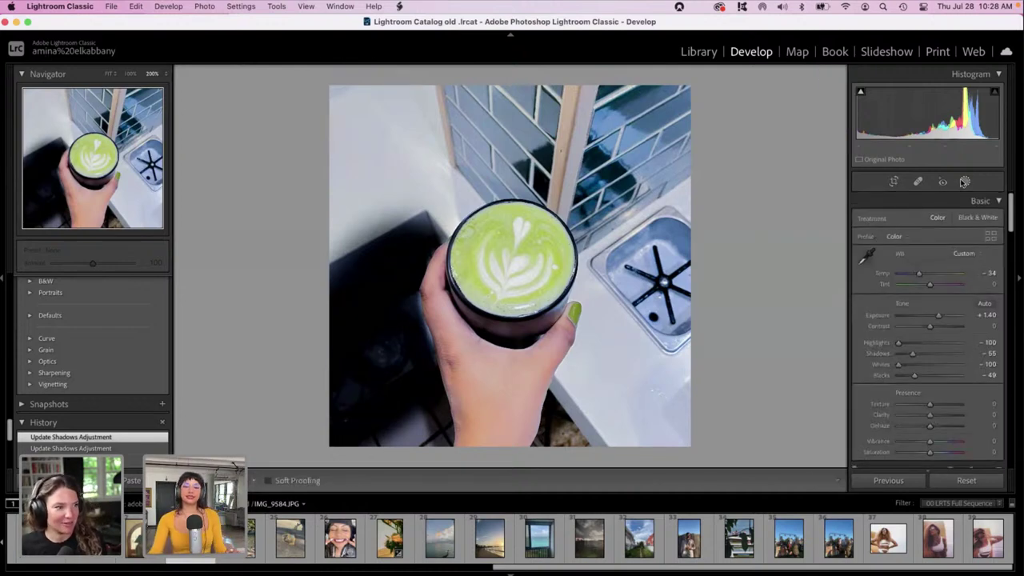
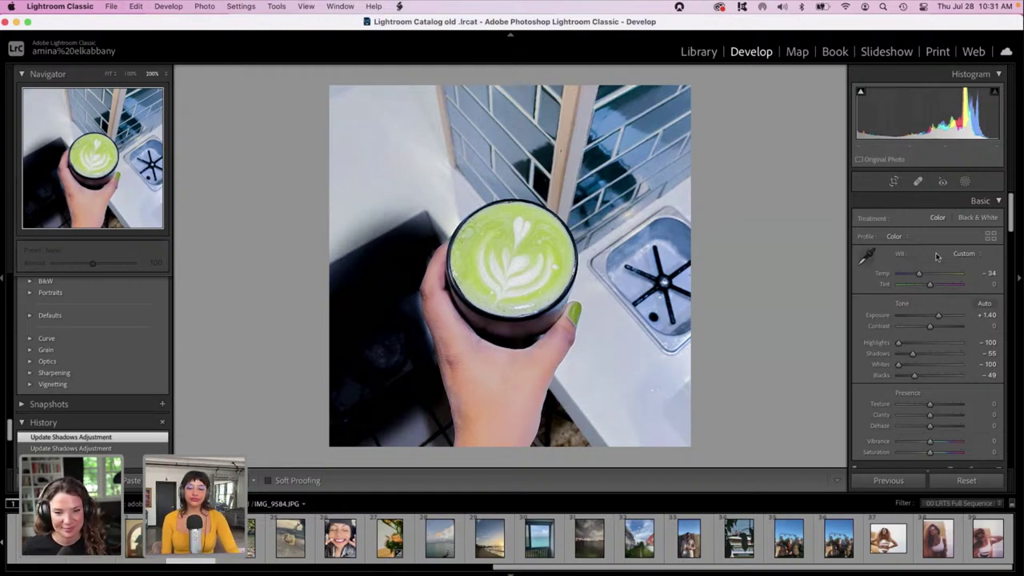
Set the matcha photo to exposure +0.25, shadows +79 and blacks +16, then bring up Masking.
drag(938, 315, 931, 316)
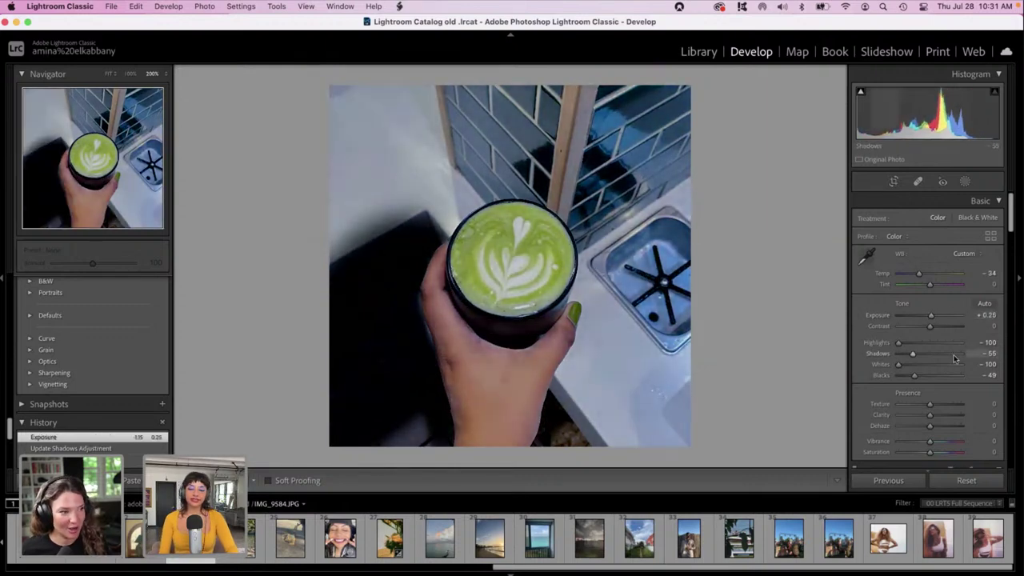
click(953, 353)
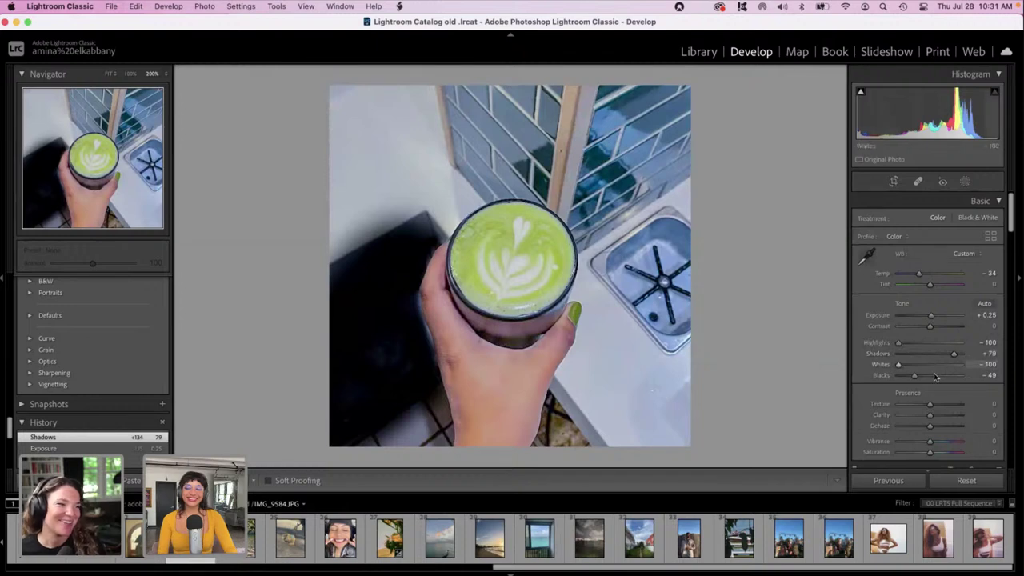
click(934, 374)
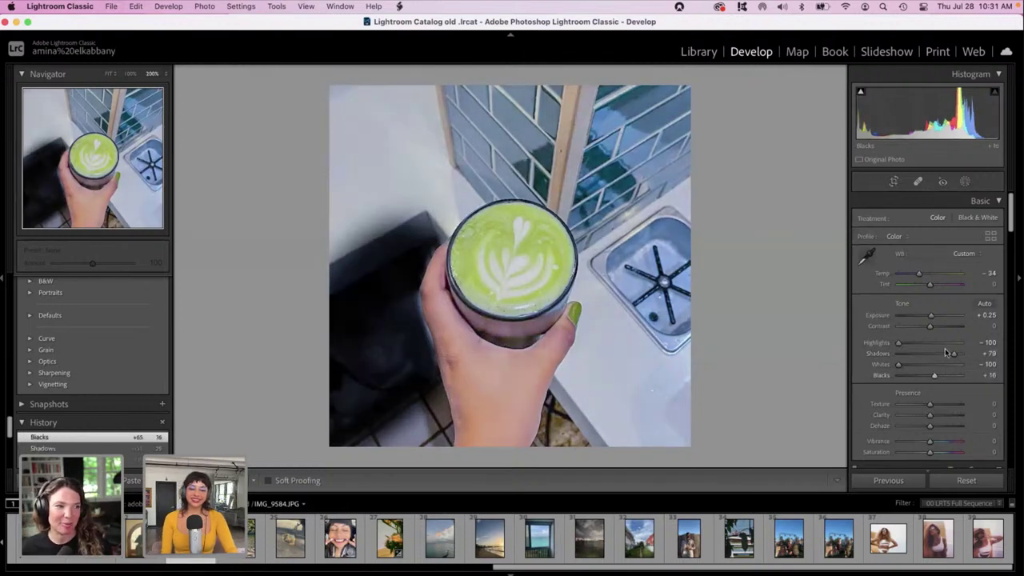
click(966, 182)
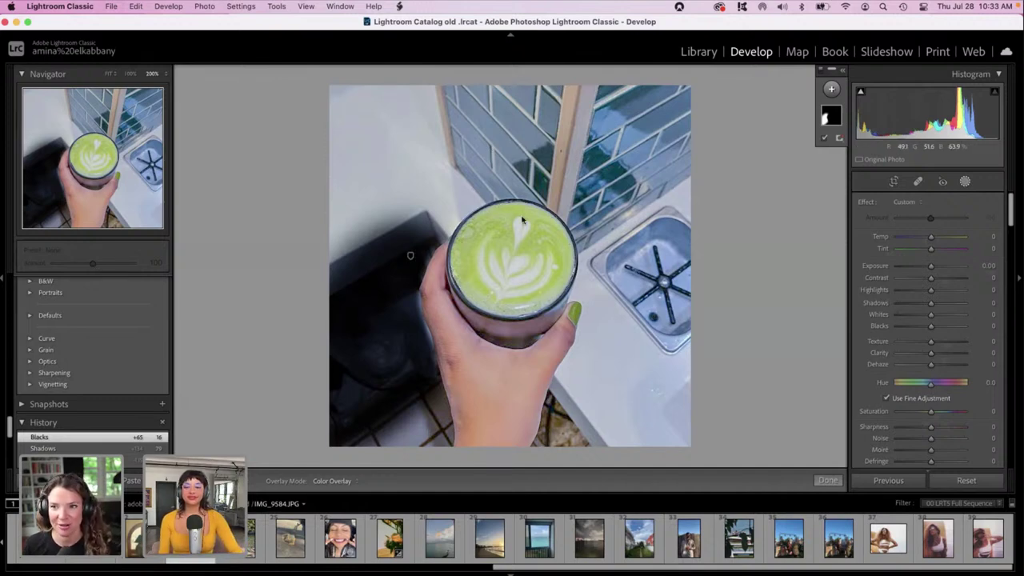
Close masking and scroll the Presets panel up to the expanded Subject: Travel II group.
click(965, 183)
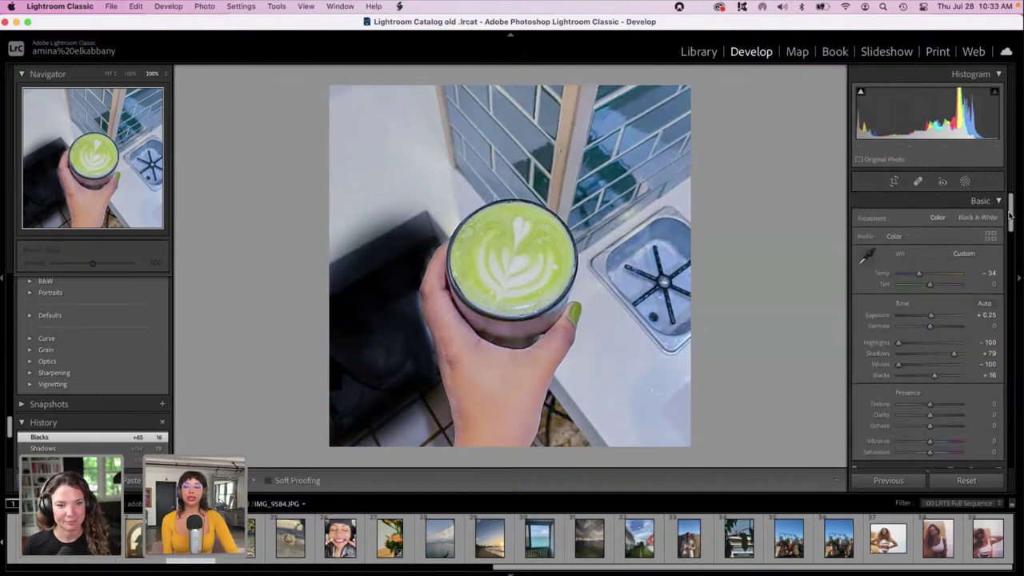
drag(1012, 224, 1010, 369)
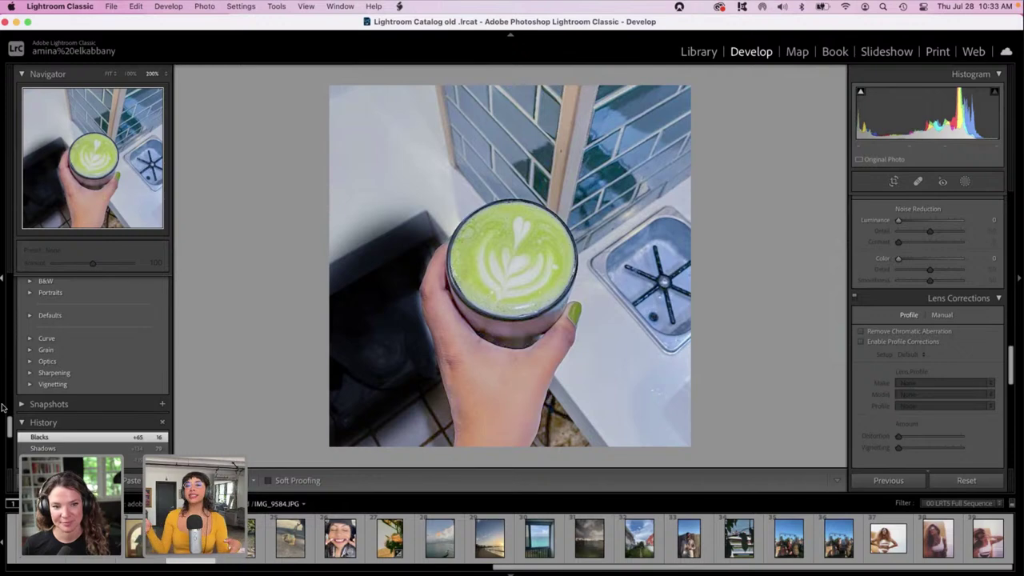
drag(11, 429, 10, 414)
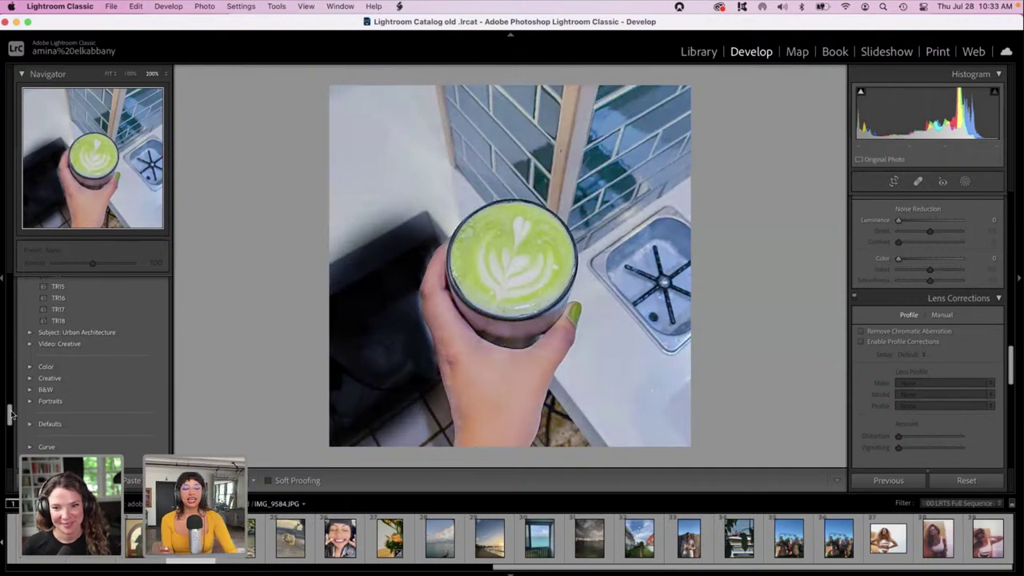
drag(11, 414, 12, 396)
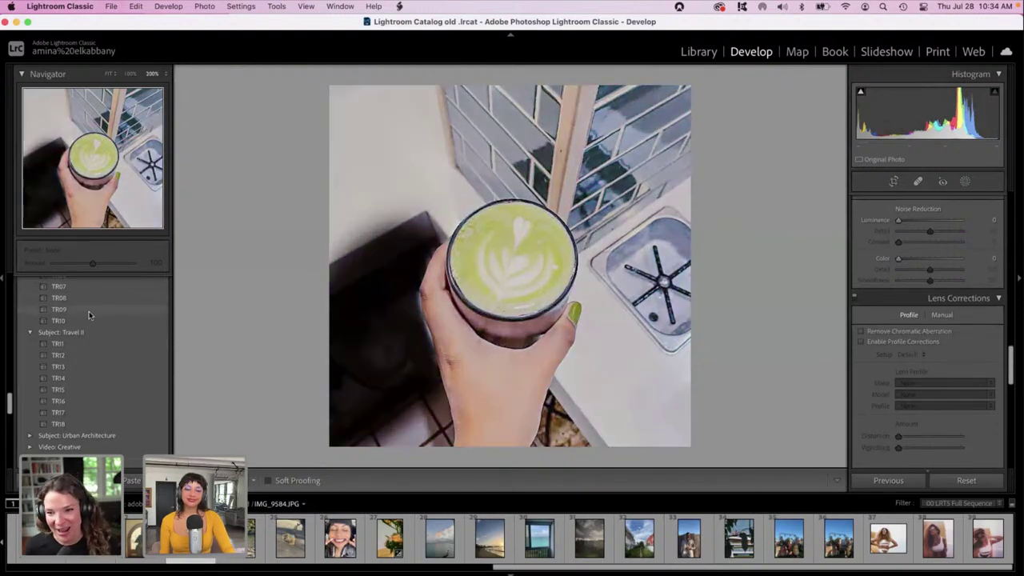
Apply the TR09 preset, then settle exposure at -0.05 and contrast at -1.
click(88, 311)
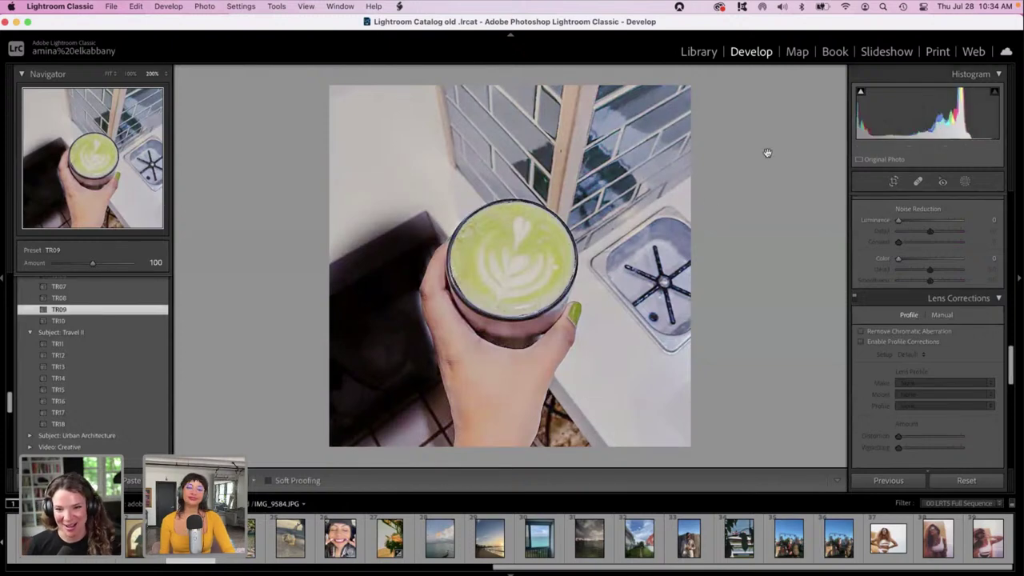
drag(1010, 373, 1010, 220)
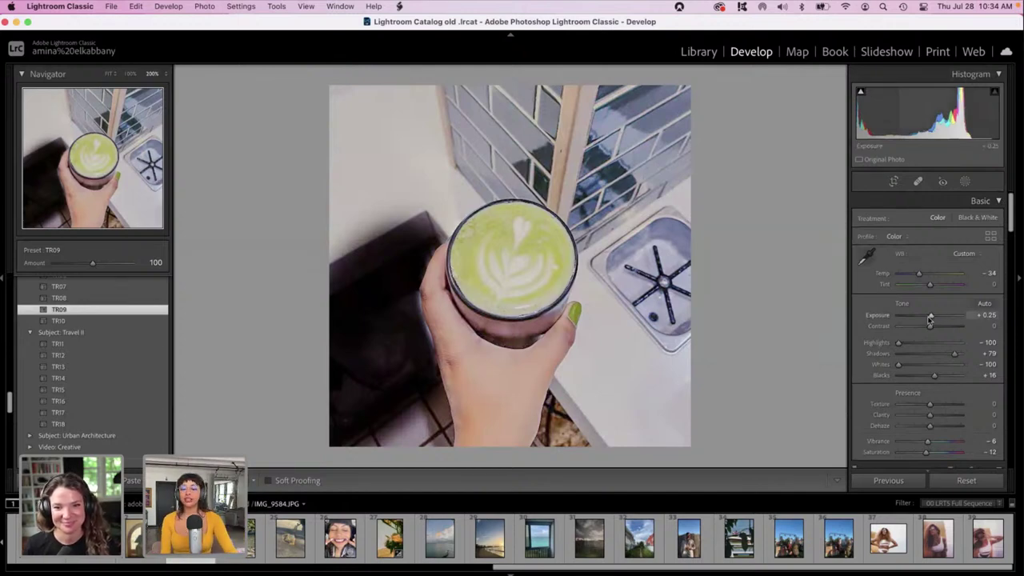
drag(927, 318, 925, 317)
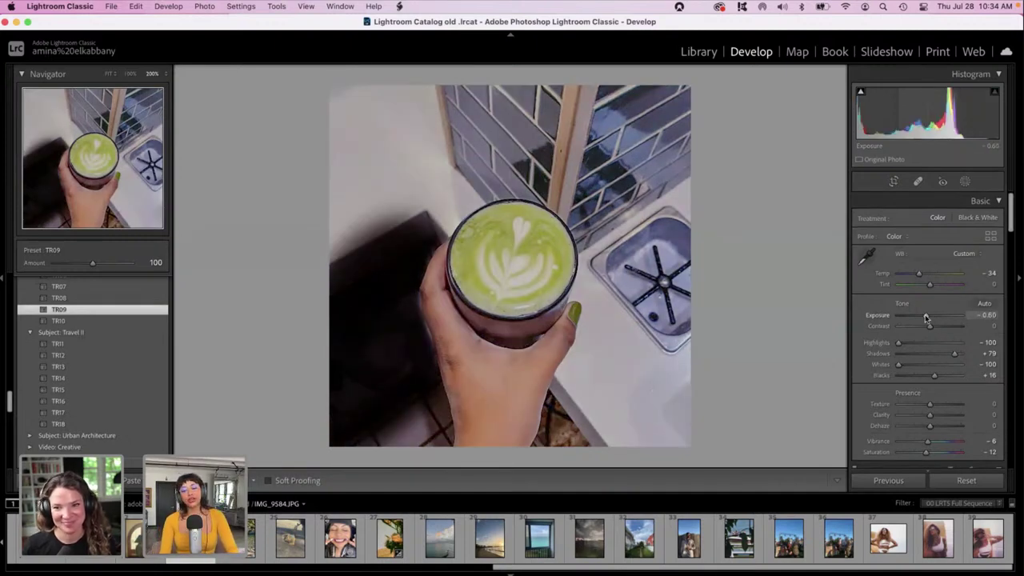
drag(925, 318, 928, 315)
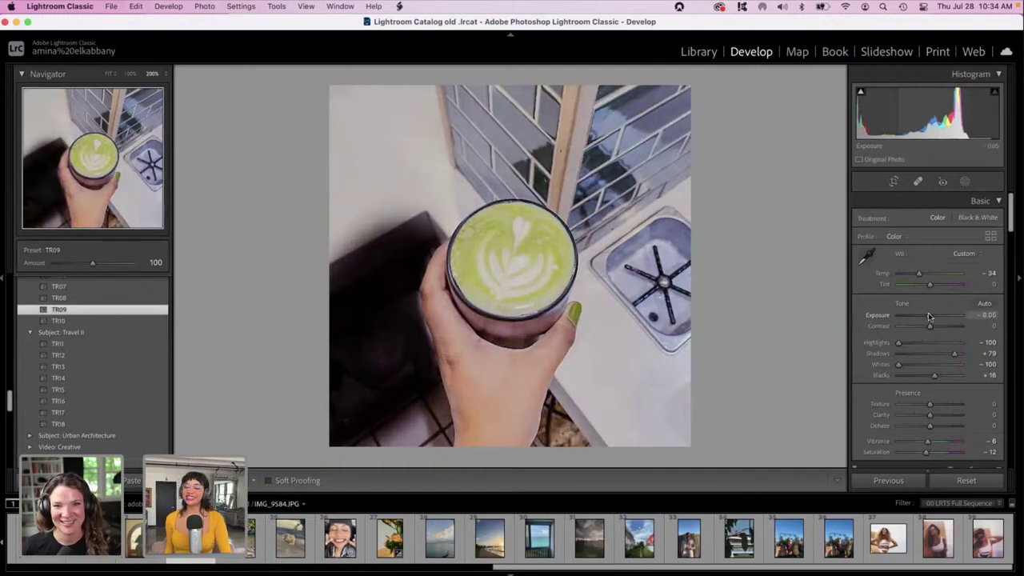
drag(930, 326, 938, 325)
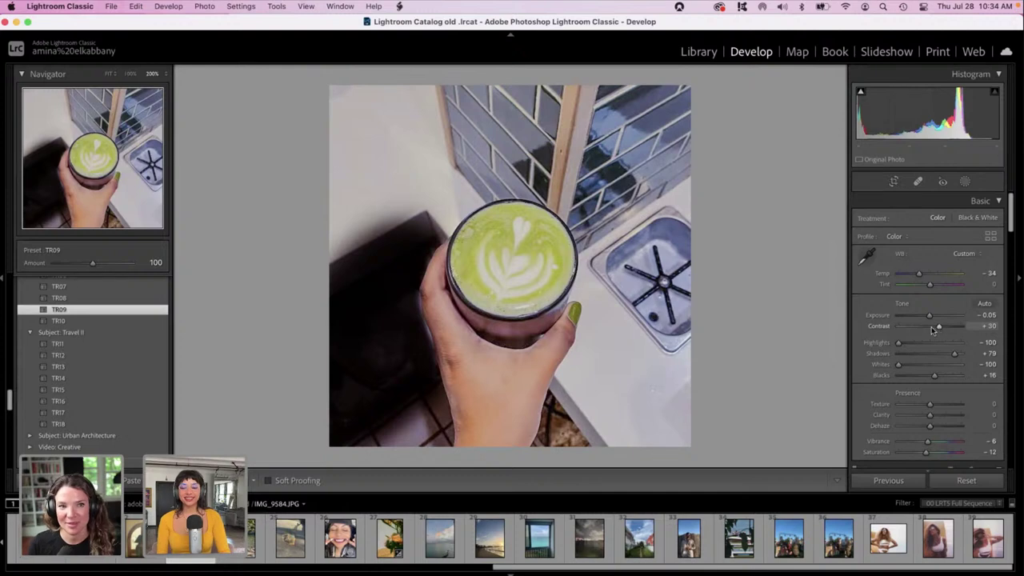
drag(933, 328, 925, 354)
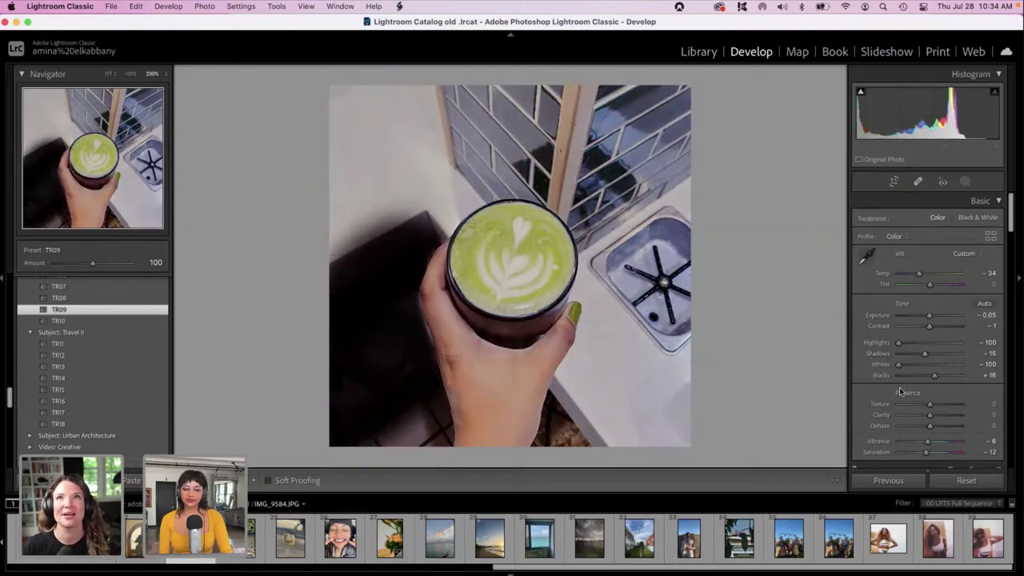
Grade the shadows and midtones toward warm orange in Color Grading.
scroll(924, 428, down, 3)
drag(1011, 240, 1019, 476)
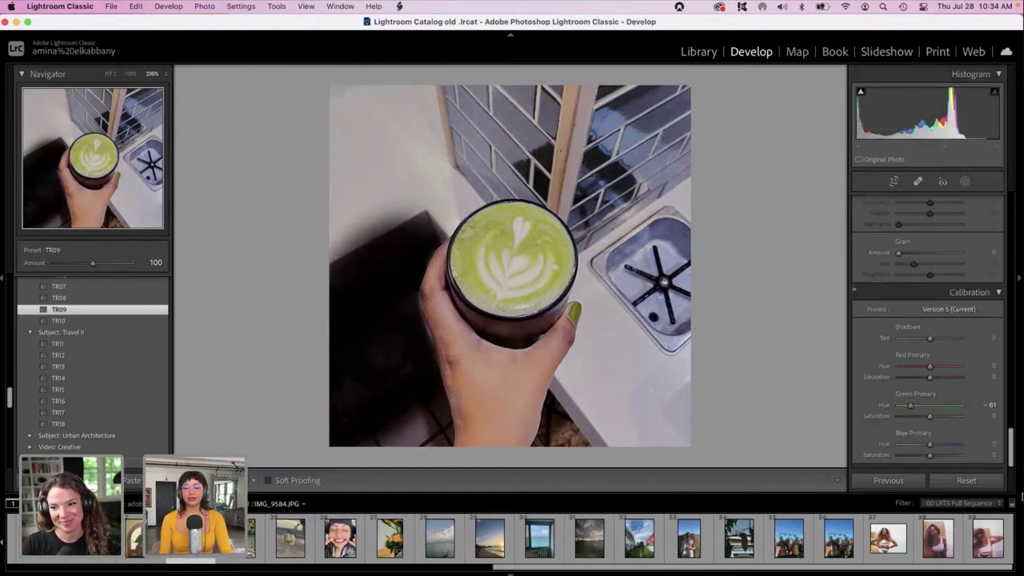
scroll(956, 404, up, 5)
scroll(931, 372, up, 10)
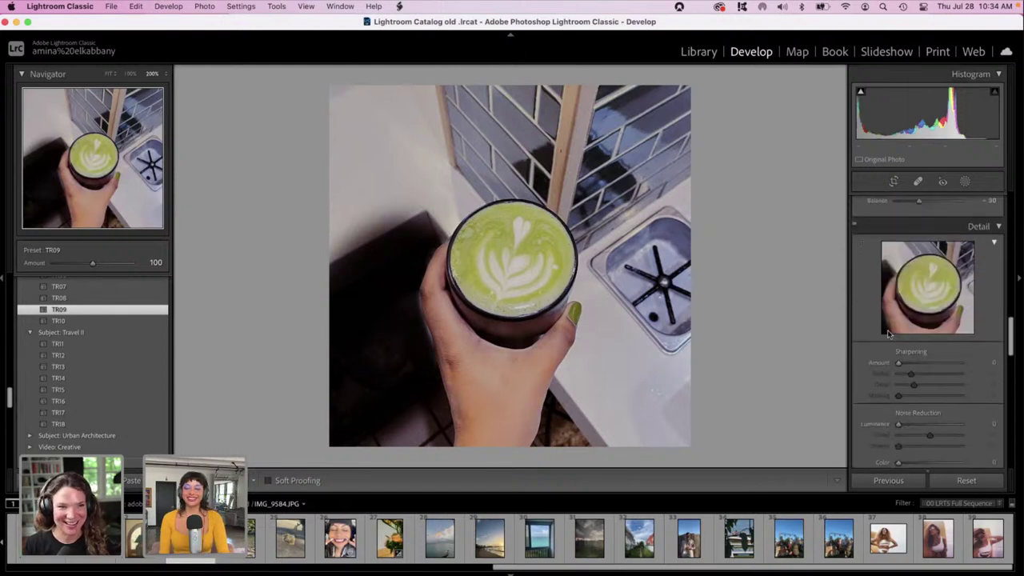
drag(876, 362, 973, 366)
mouse_move(931, 275)
mouse_down()
mouse_move(943, 288)
mouse_move(949, 260)
mouse_move(943, 269)
mouse_up()
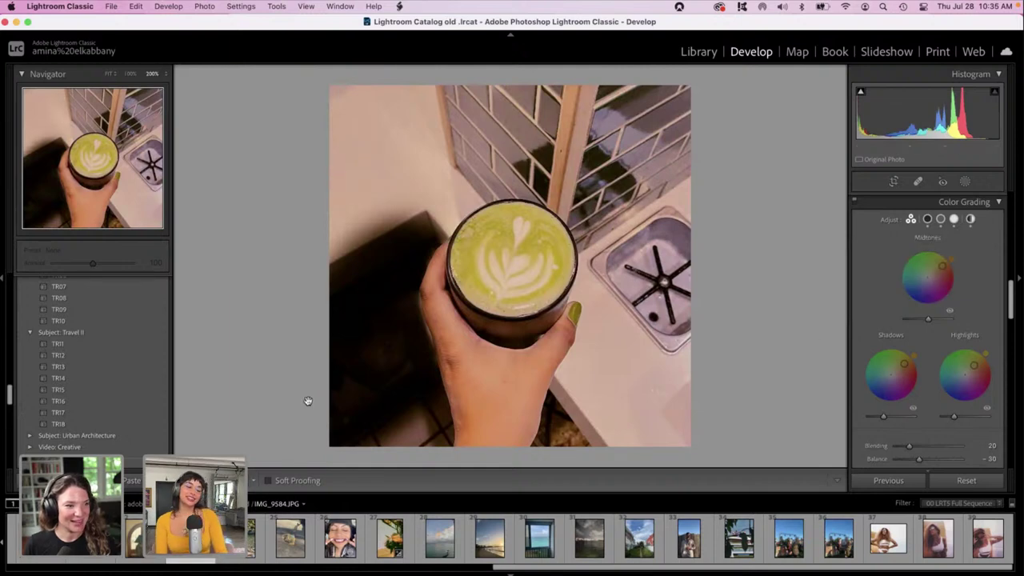
Compare the original and edited matcha photo side by side, panning and zooming.
key(y)
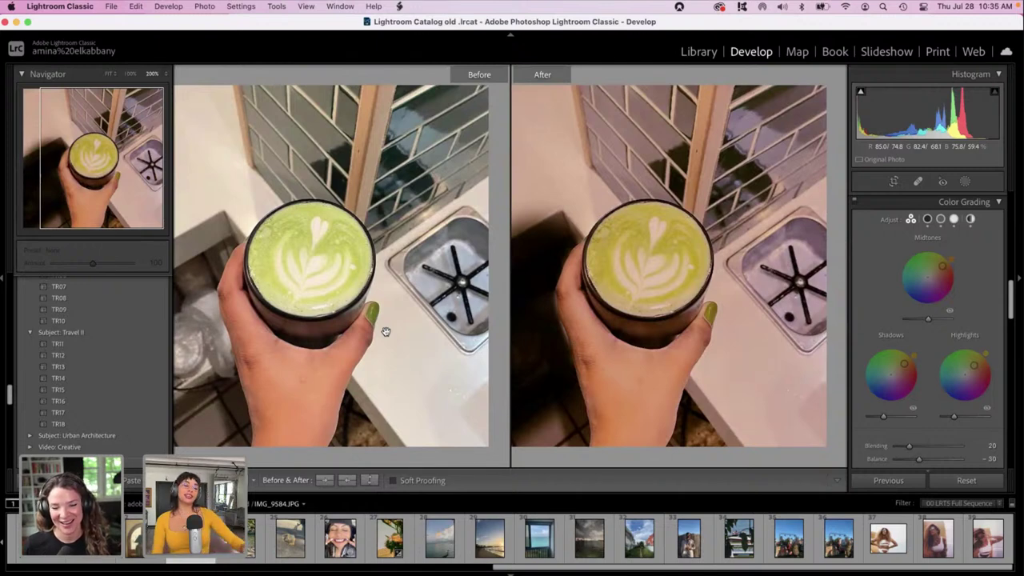
drag(322, 264, 364, 257)
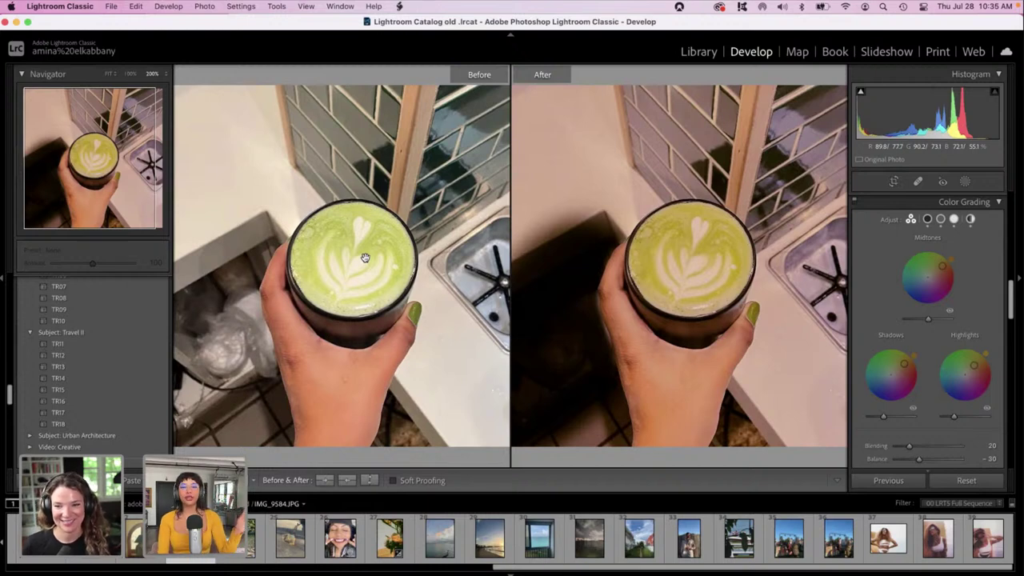
click(592, 239)
click(593, 239)
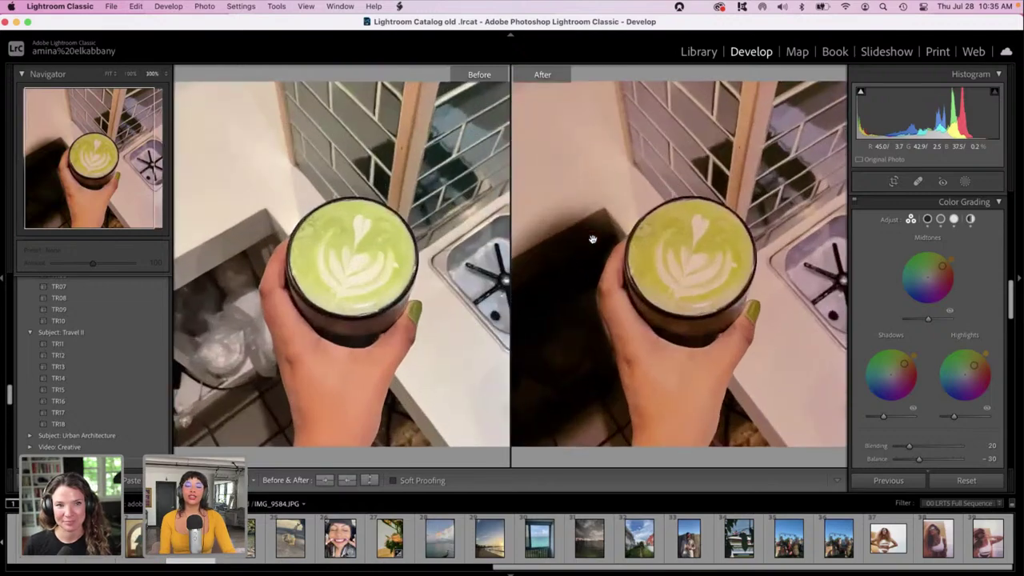
click(593, 239)
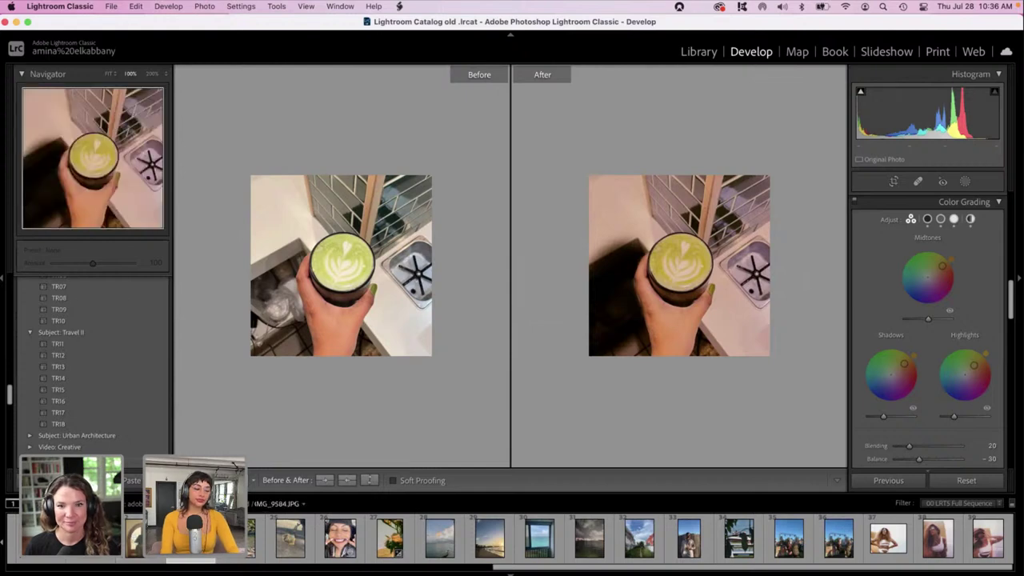
scroll(623, 537, left, 10)
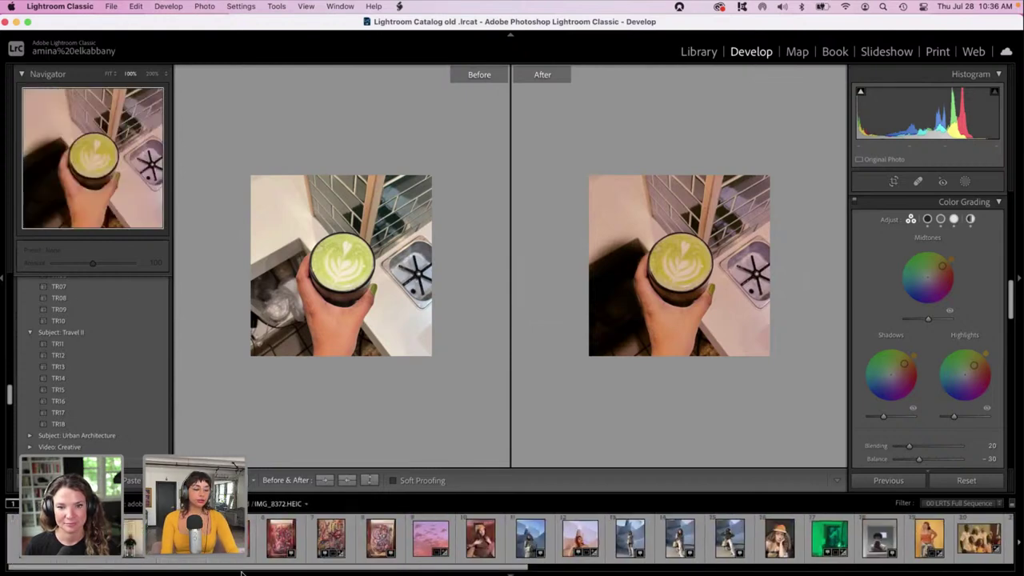
Open the seated bucket-hat portrait IMG_7639.HEIC in a single Develop view.
click(132, 537)
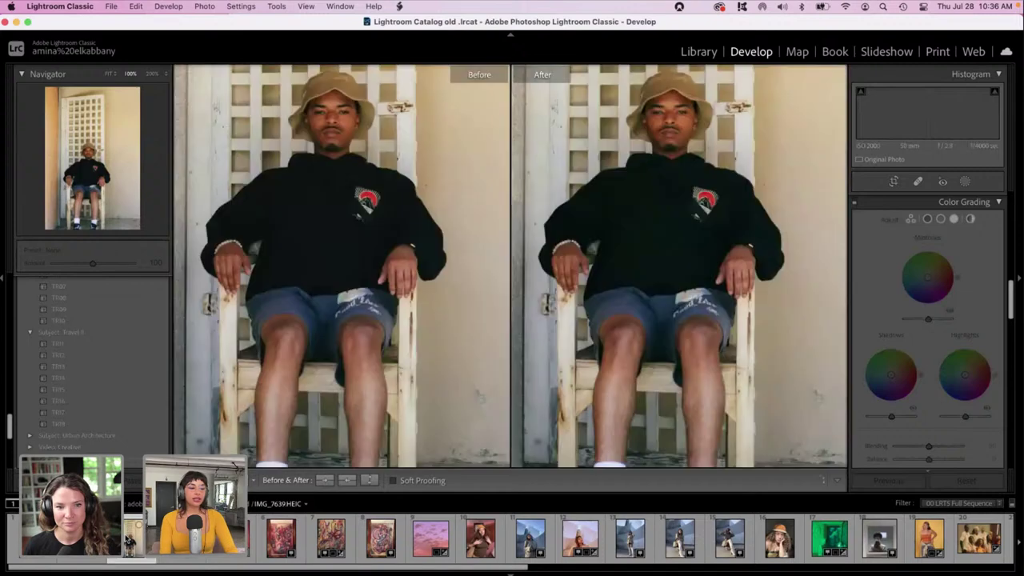
click(313, 340)
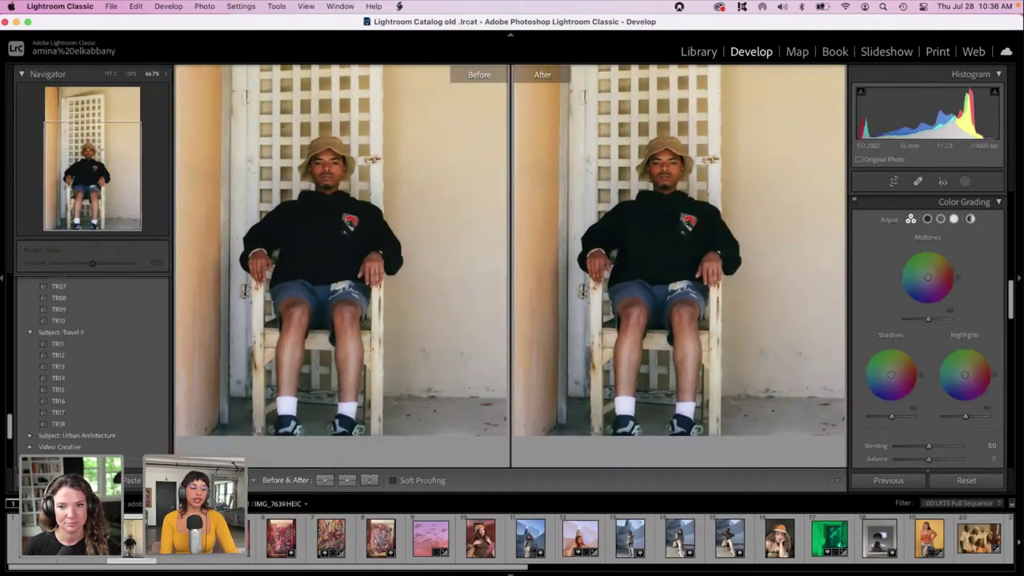
key(y)
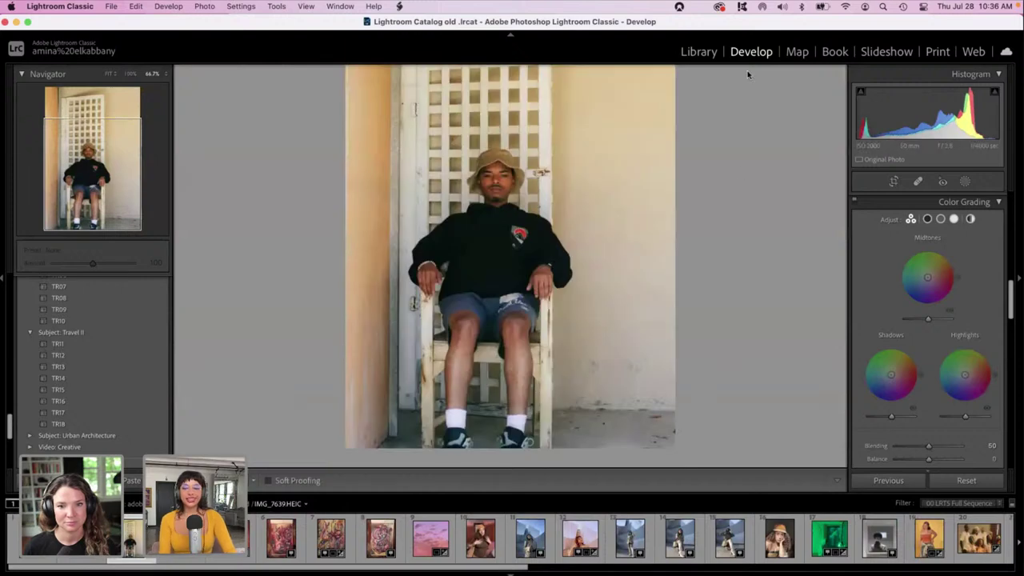
Set the portrait's exposure to -0.05 and contrast to -38.
drag(1009, 299, 1009, 207)
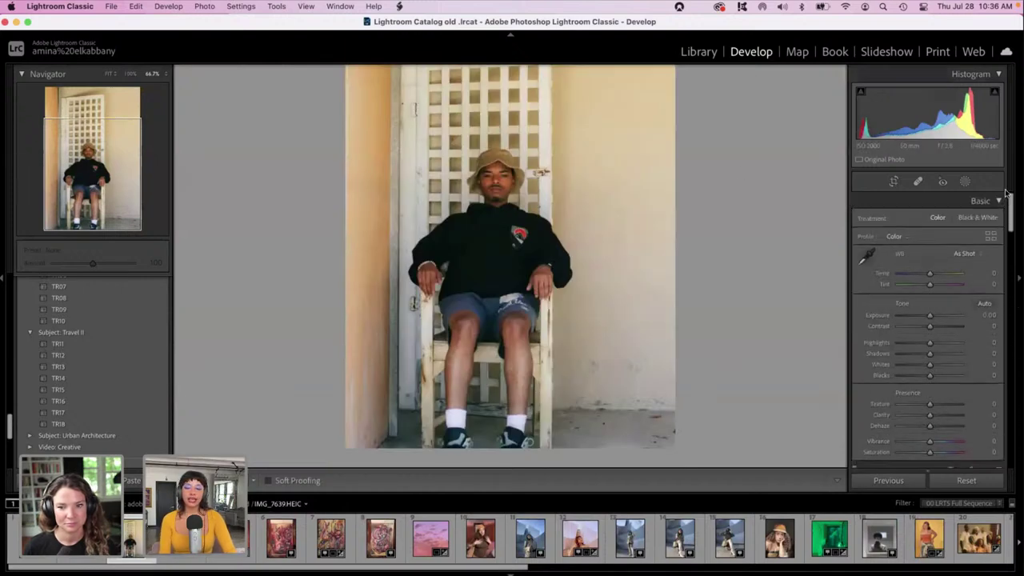
click(920, 315)
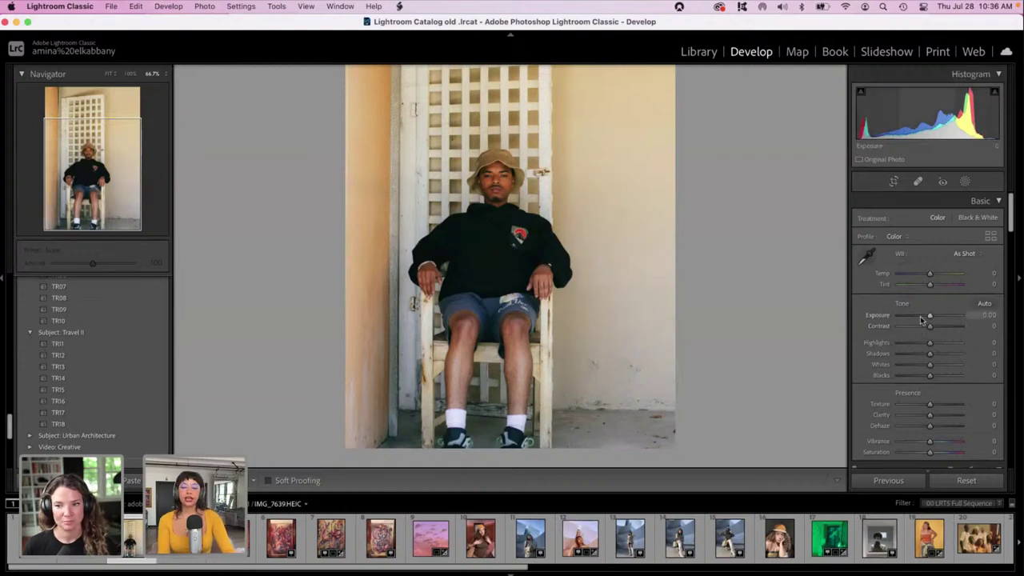
drag(920, 316, 928, 318)
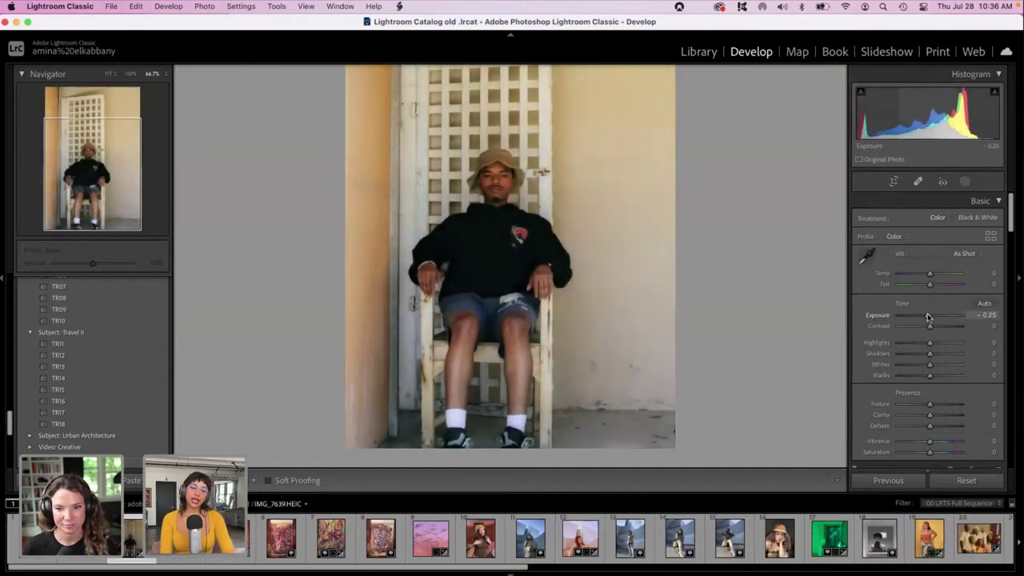
scroll(992, 336, down, 10)
scroll(992, 336, down, 15)
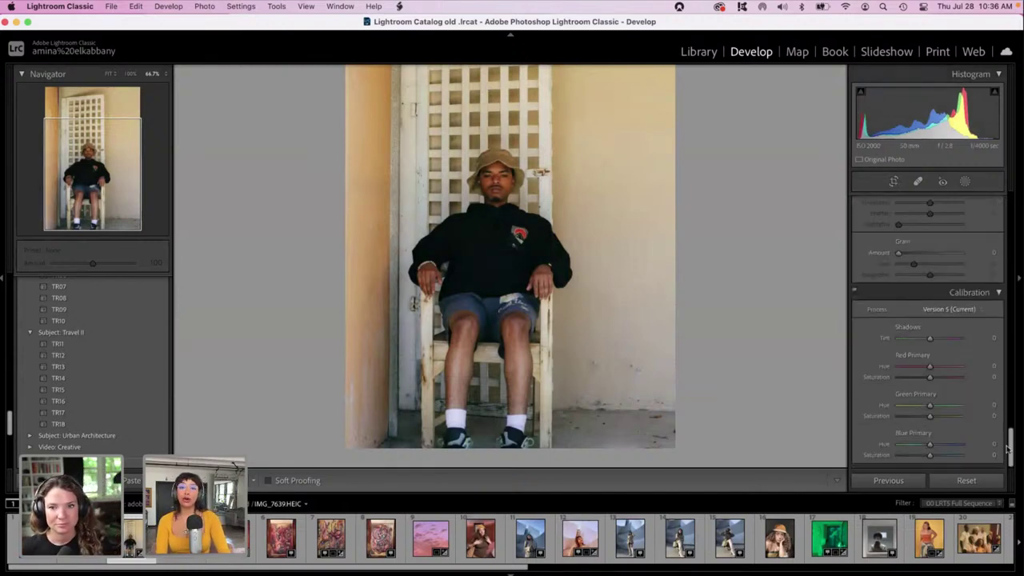
scroll(970, 369, up, 10)
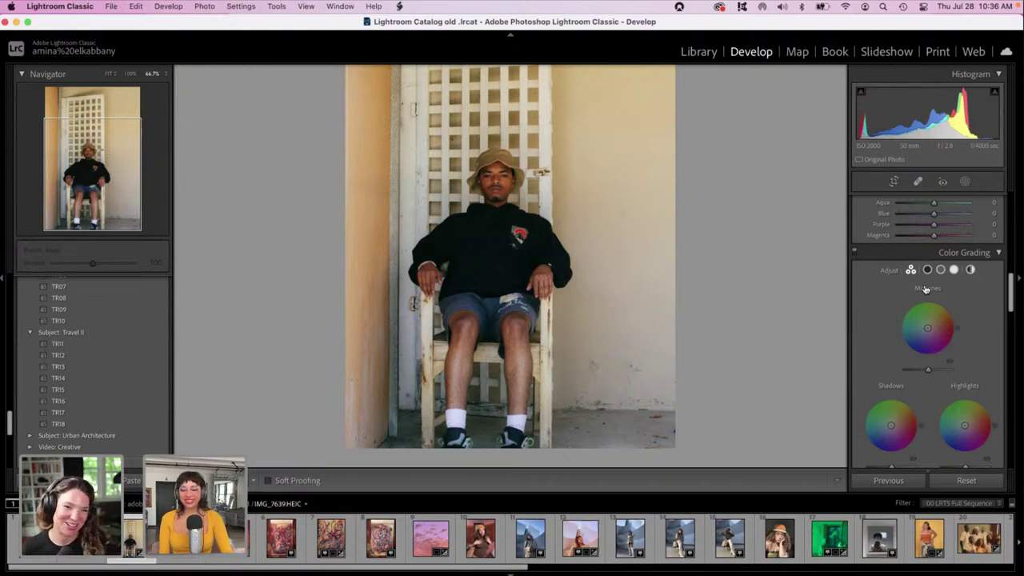
drag(1010, 294, 1009, 290)
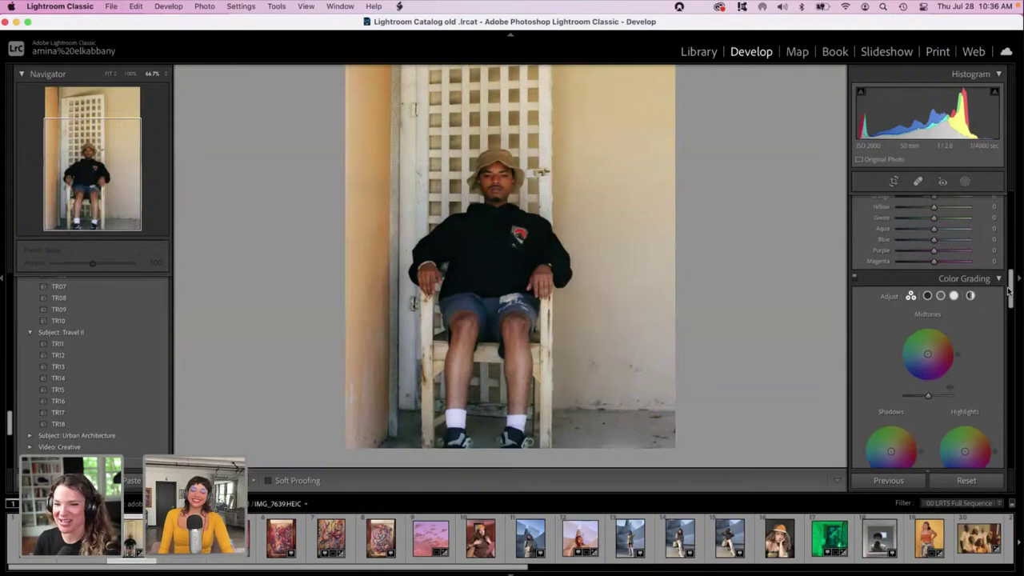
scroll(965, 297, up, 10)
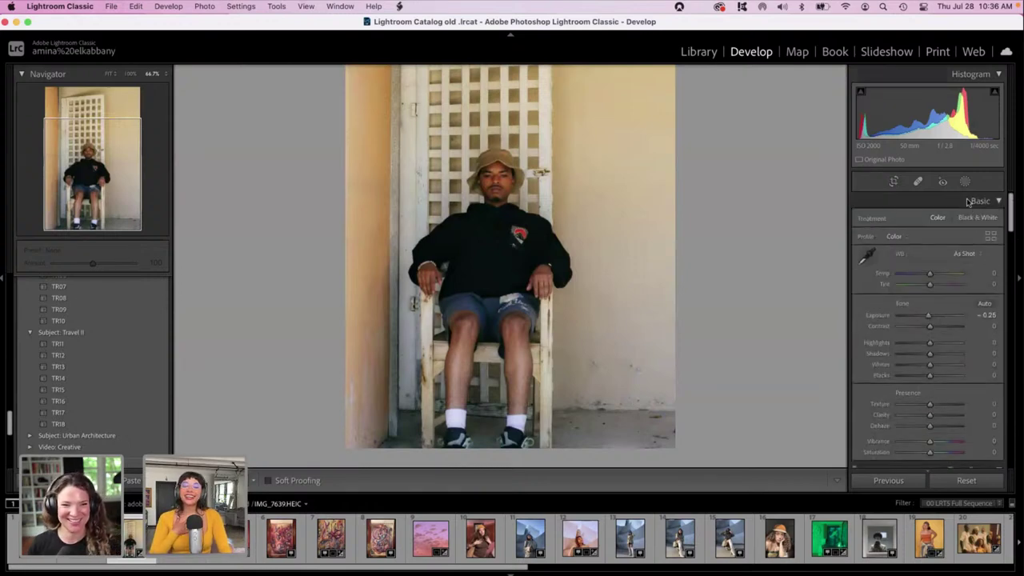
drag(929, 315, 929, 320)
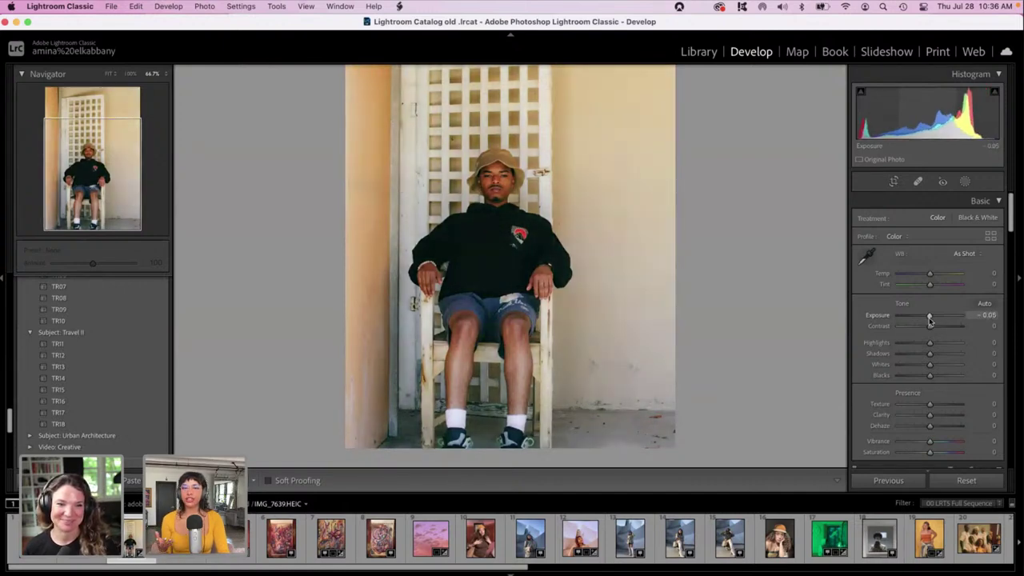
drag(929, 325, 918, 328)
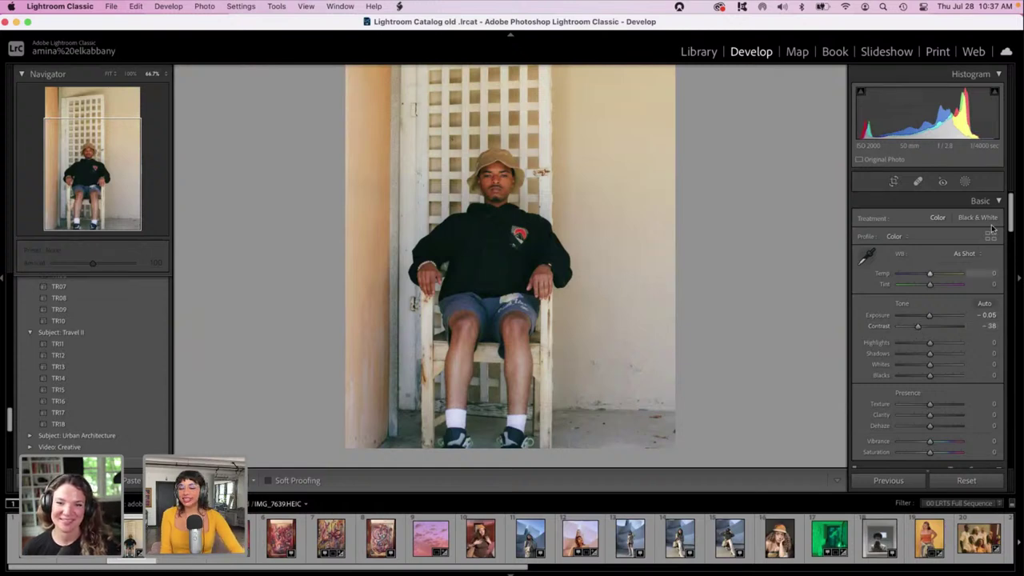
Shift Calibration Red Primary Hue to +36 and darken the portrait's shadows.
drag(1010, 210, 1020, 453)
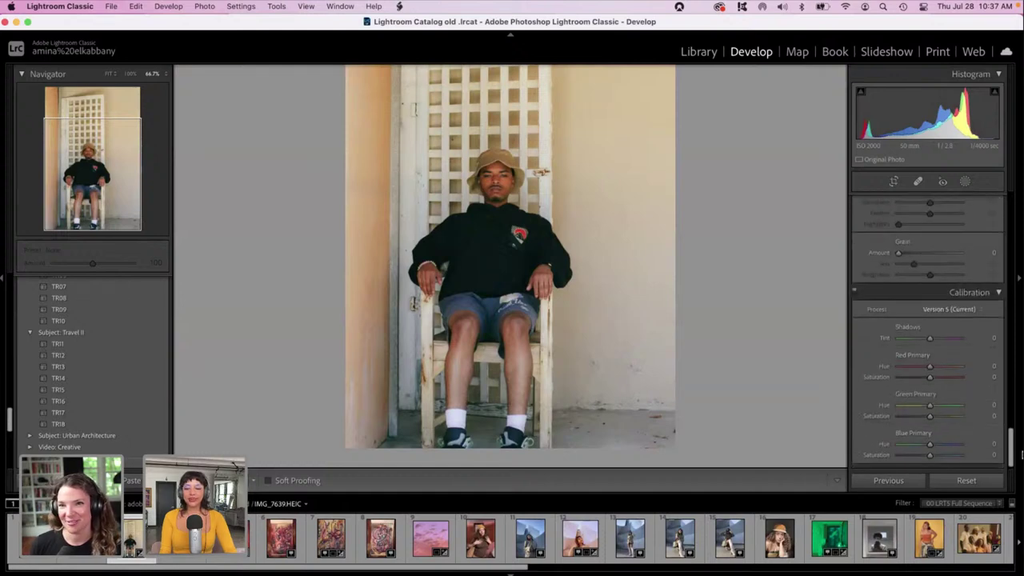
click(941, 369)
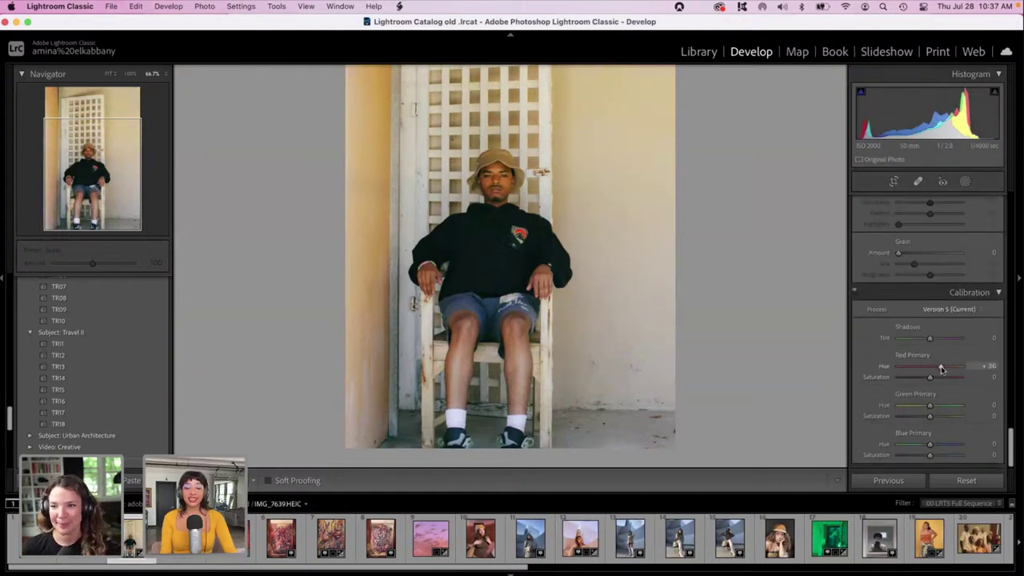
scroll(997, 355, up, 10)
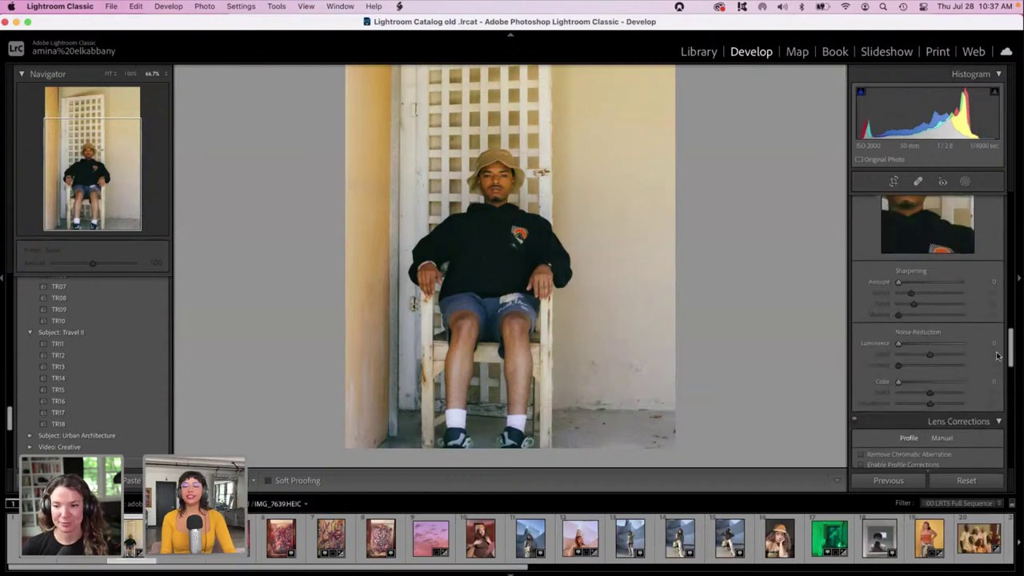
scroll(997, 355, up, 5)
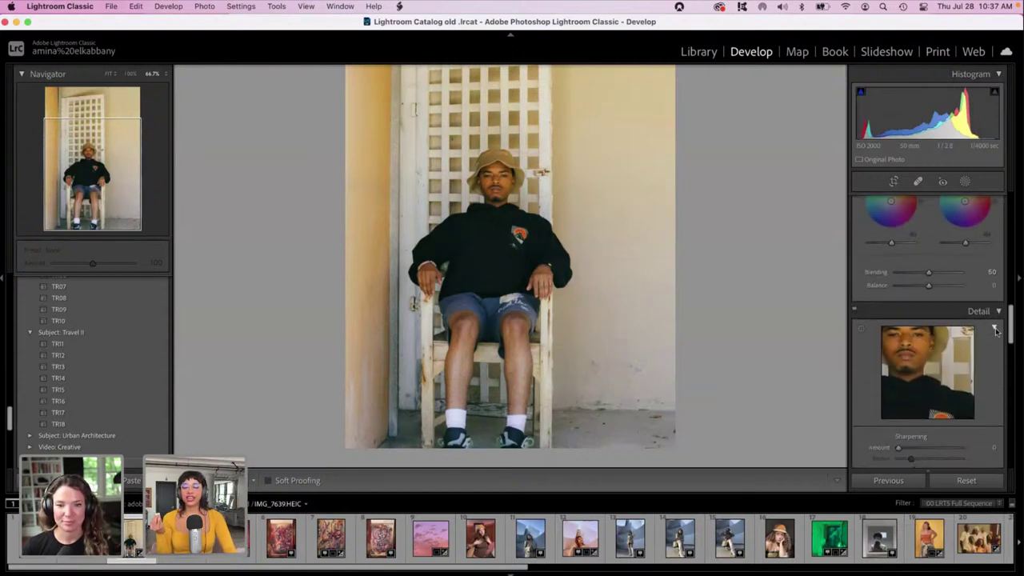
scroll(976, 303, up, 5)
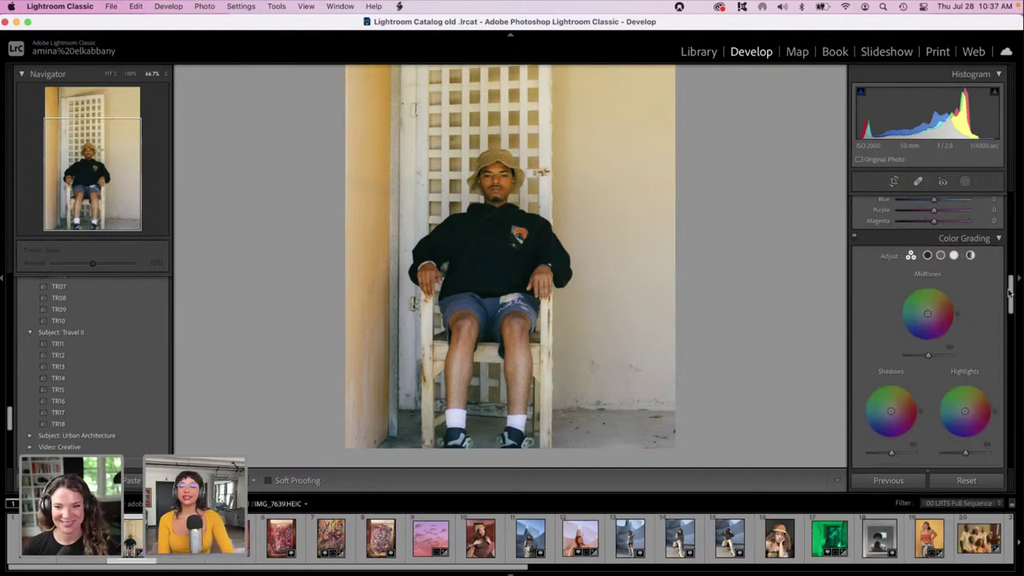
drag(1009, 294, 1006, 226)
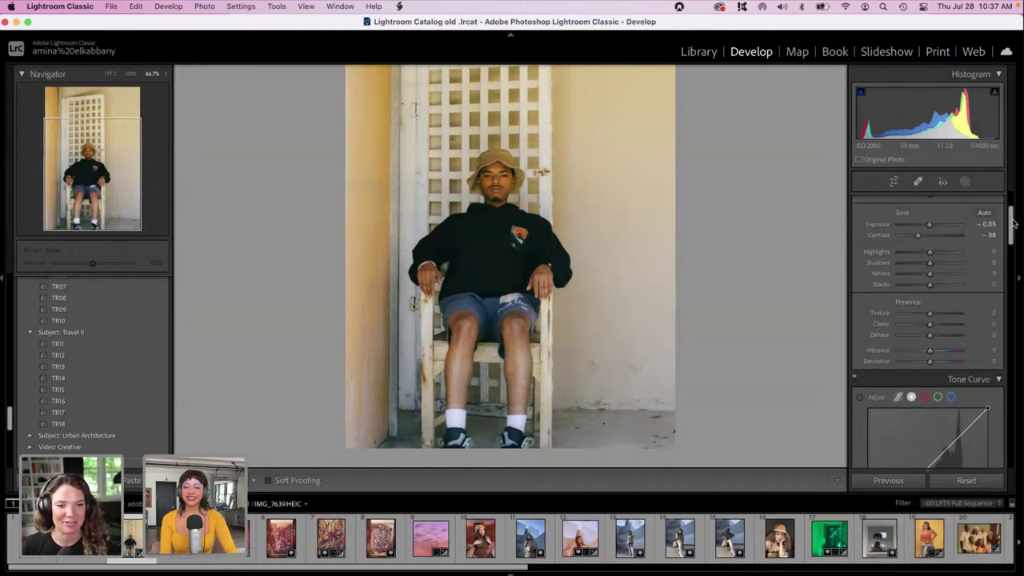
drag(934, 264, 920, 264)
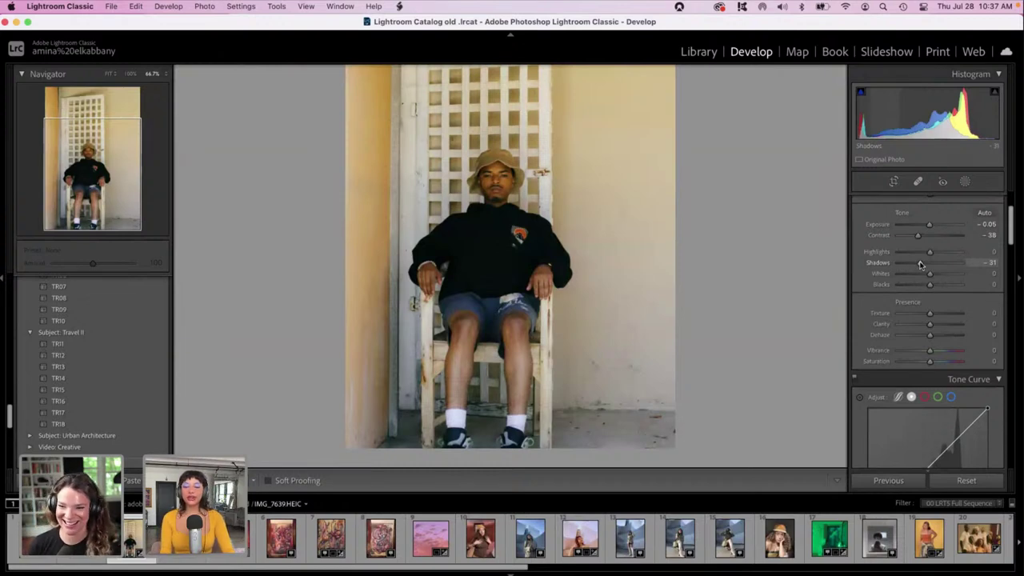
Lower the portrait's highlights to -61 and exposure to -0.25.
click(911, 251)
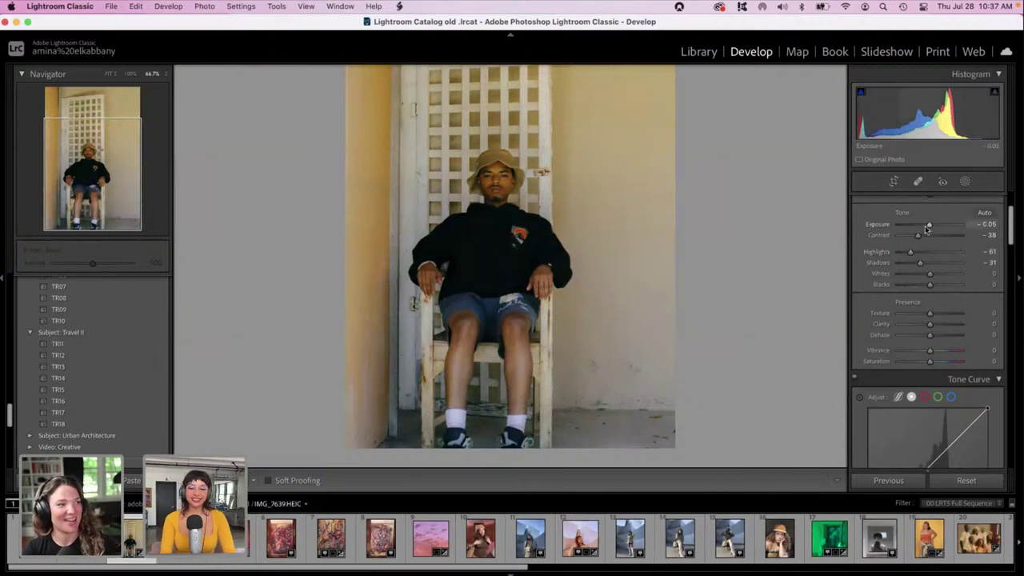
drag(927, 230, 926, 230)
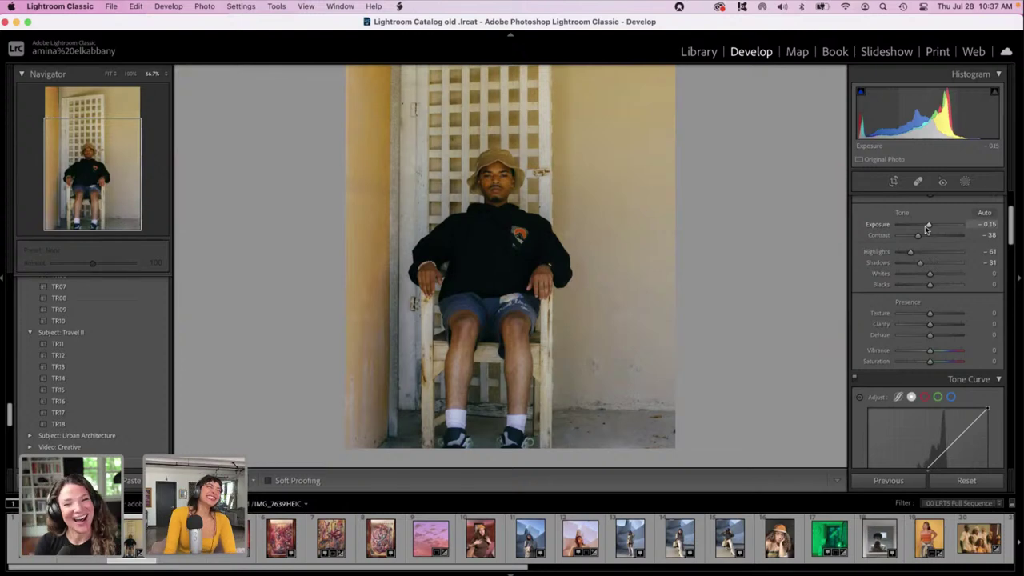
drag(926, 230, 926, 230)
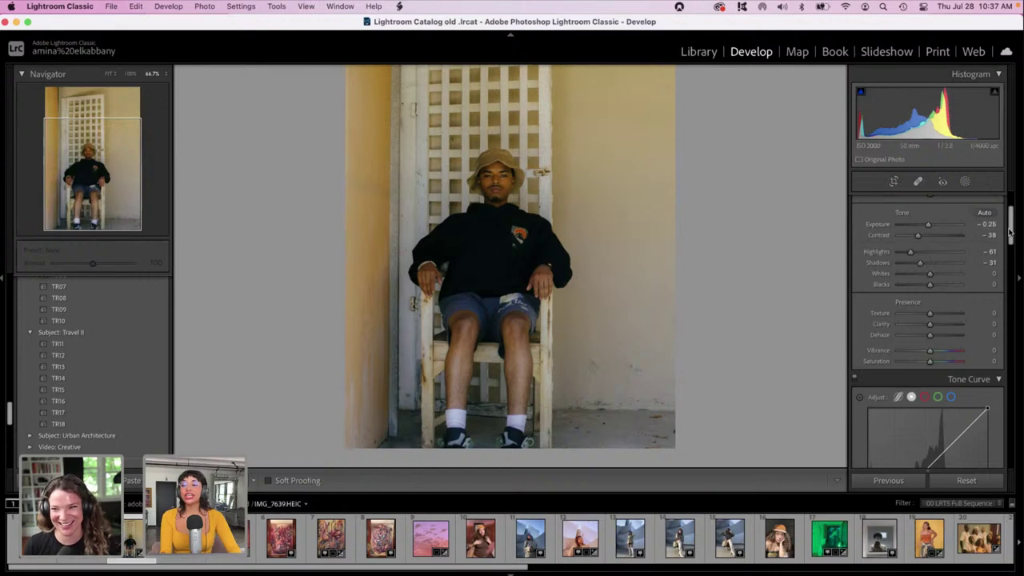
drag(1013, 232, 1012, 324)
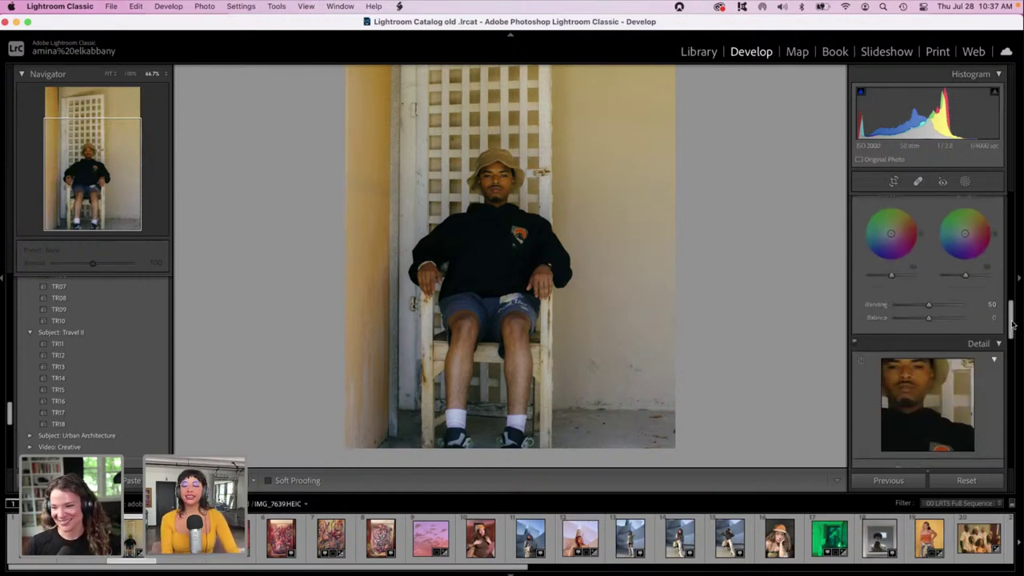
Tint the highlights toward yellow and the midtones toward blue-violet in Color Grading.
drag(965, 233, 968, 214)
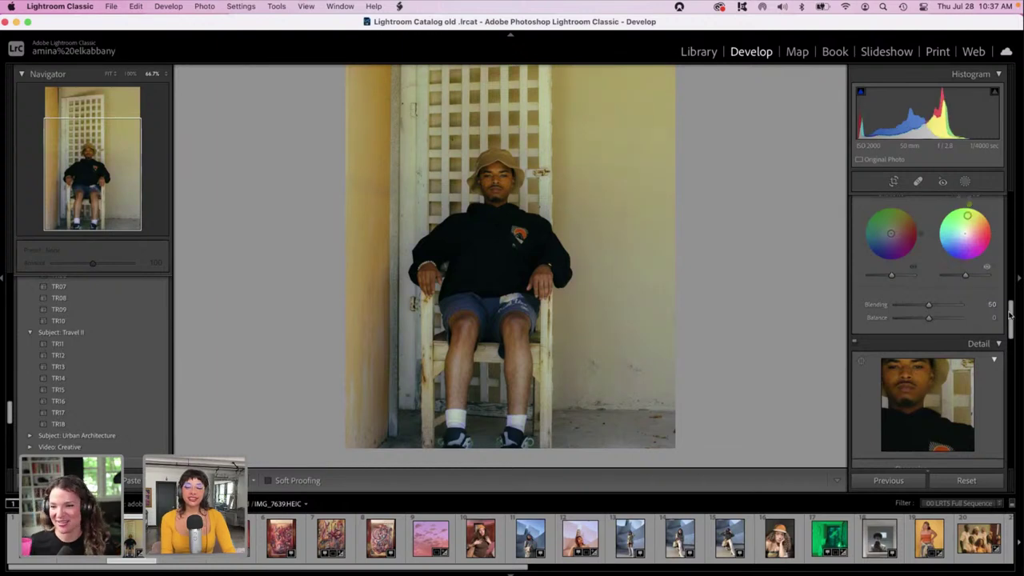
drag(1012, 319, 1008, 296)
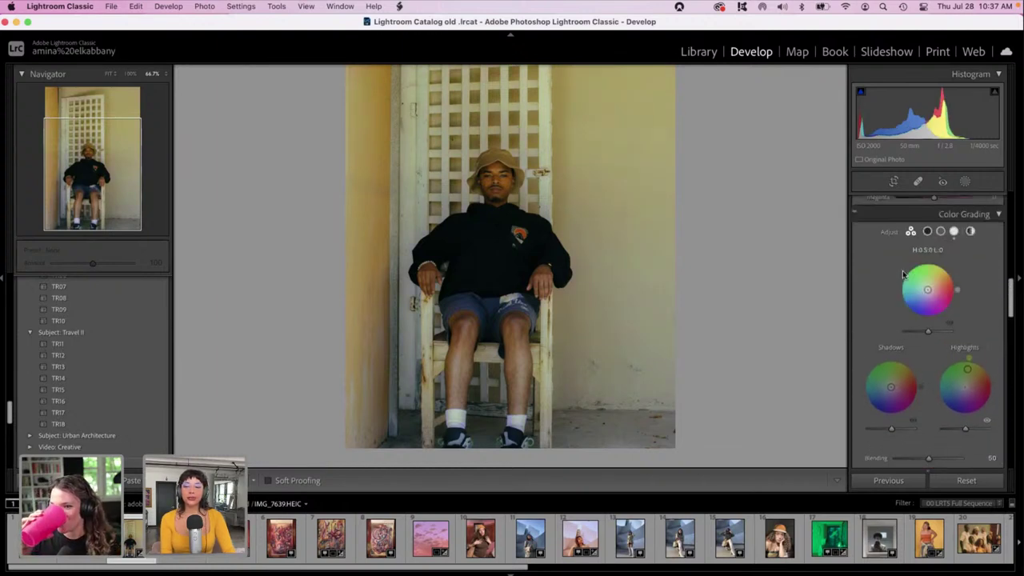
click(922, 270)
drag(922, 270, 926, 306)
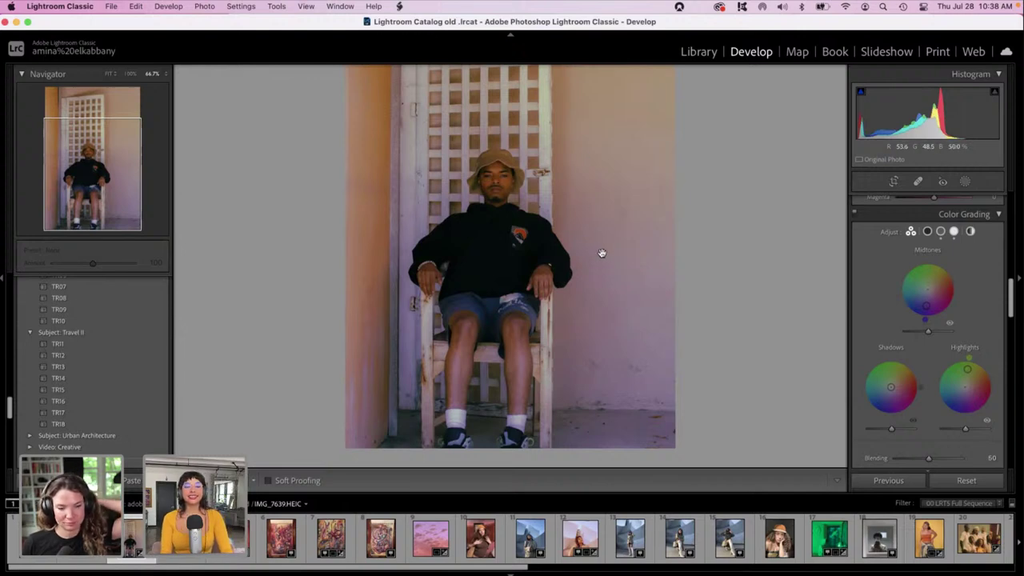
scroll(603, 221, up, 2)
scroll(604, 222, up, 3)
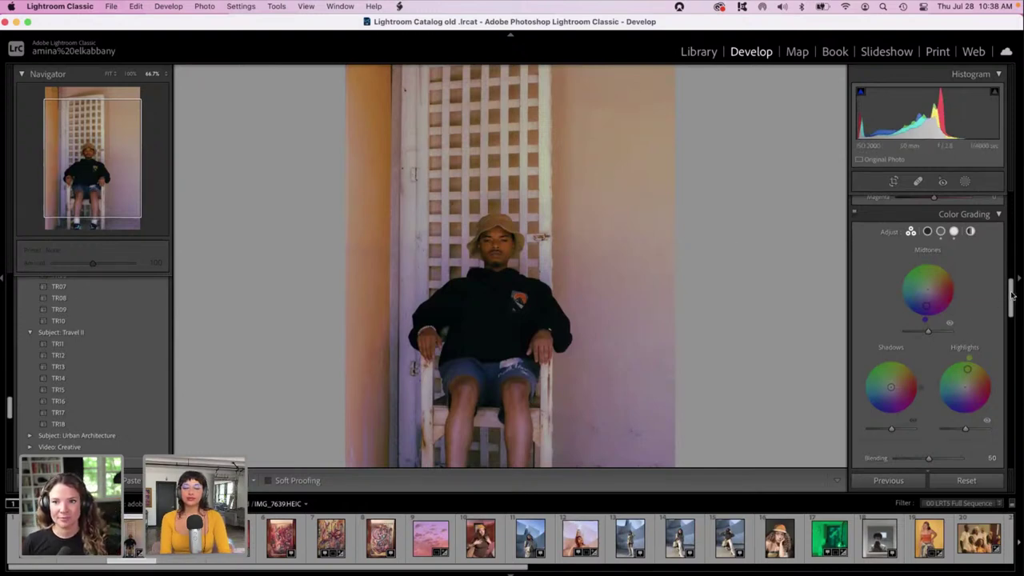
scroll(1012, 296, up, 10)
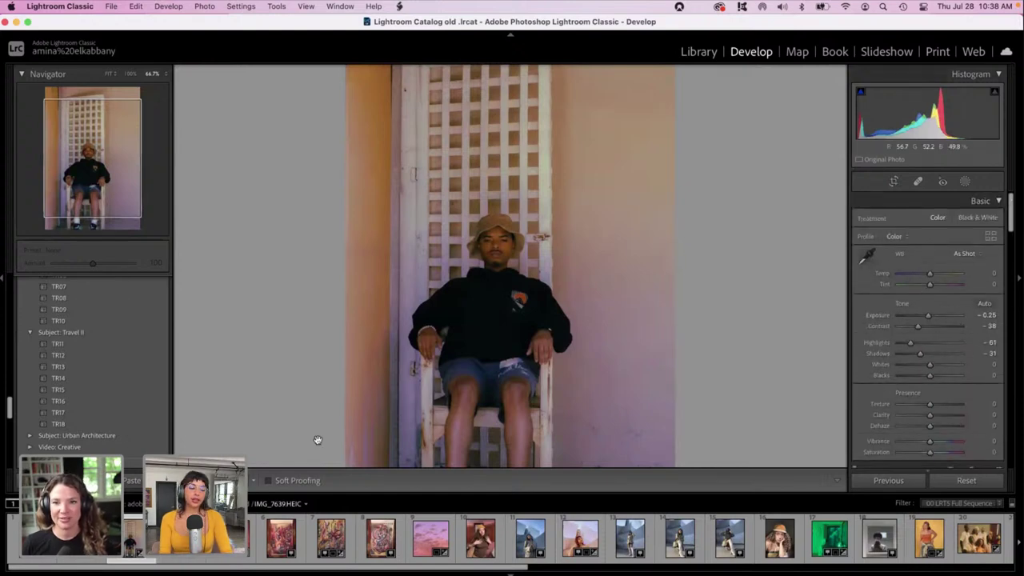
In Before/After view, set exposure -0.05, highlights -36, whites -100 and shadows +19.
key(y)
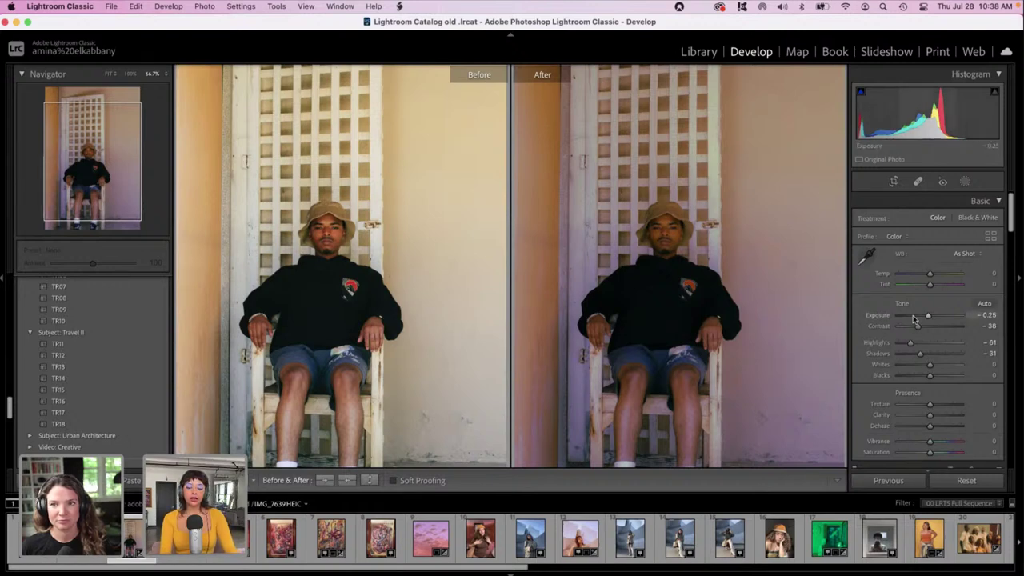
drag(914, 318, 920, 319)
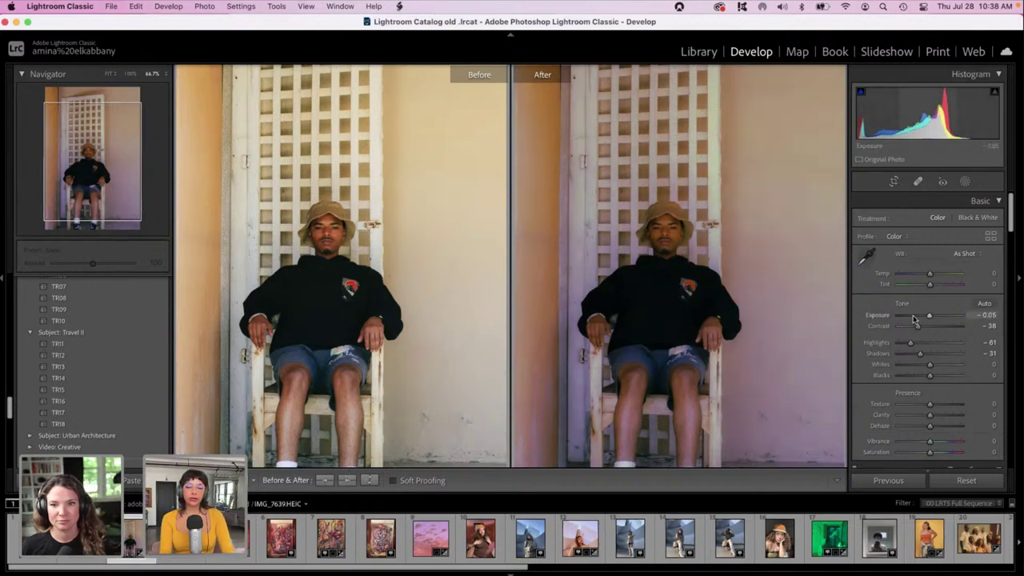
click(927, 343)
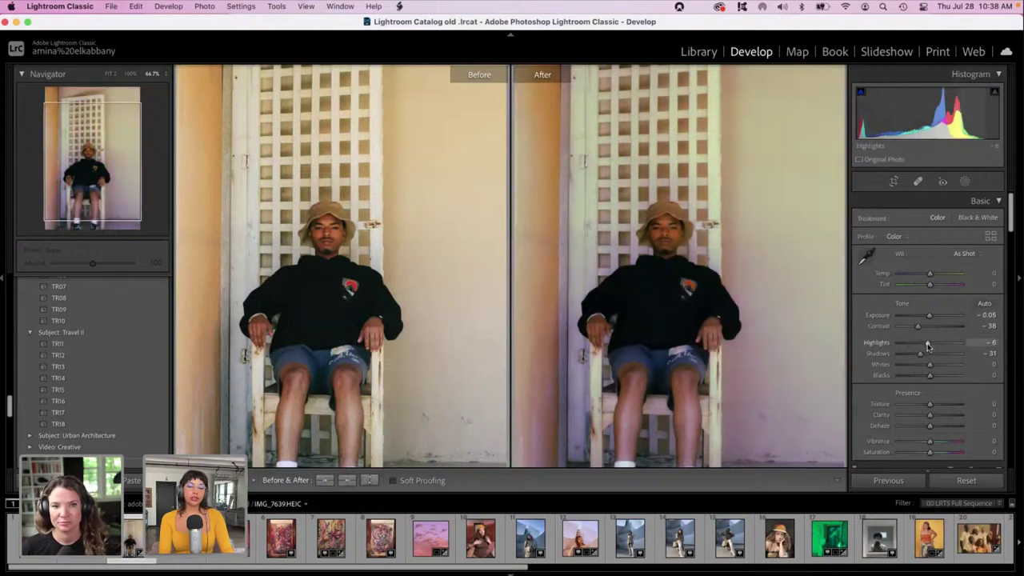
drag(927, 343, 919, 343)
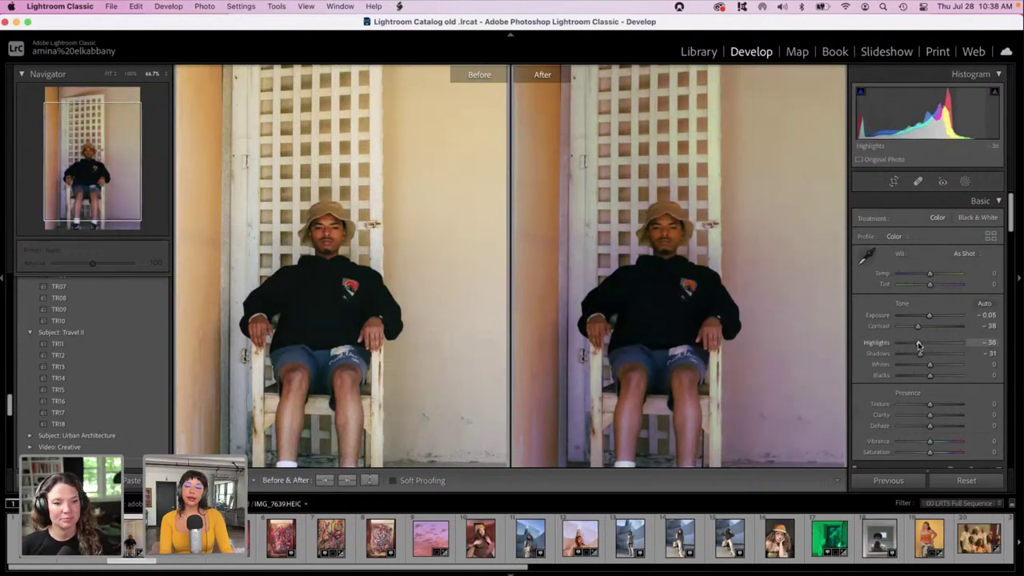
drag(927, 364, 881, 366)
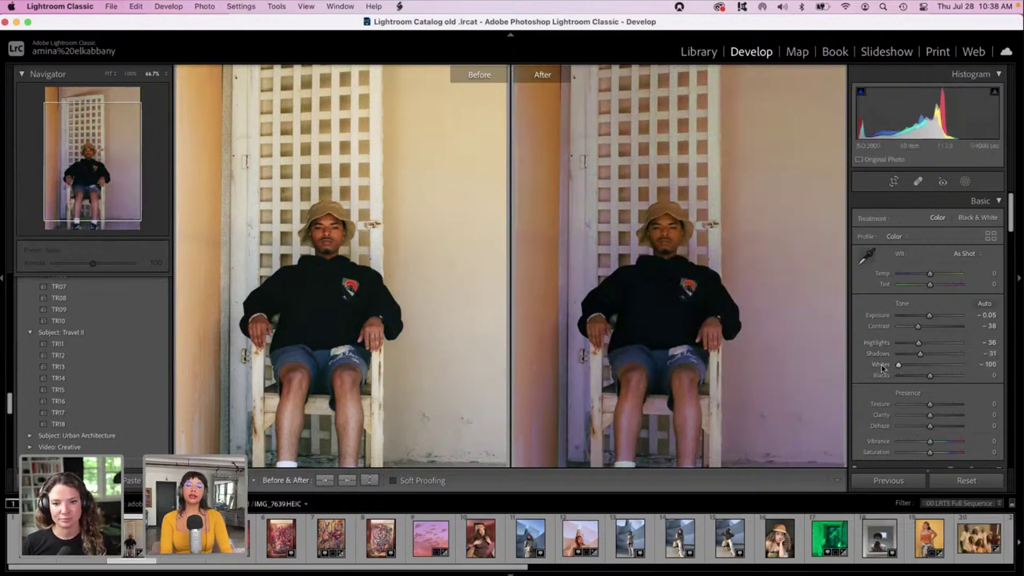
click(930, 356)
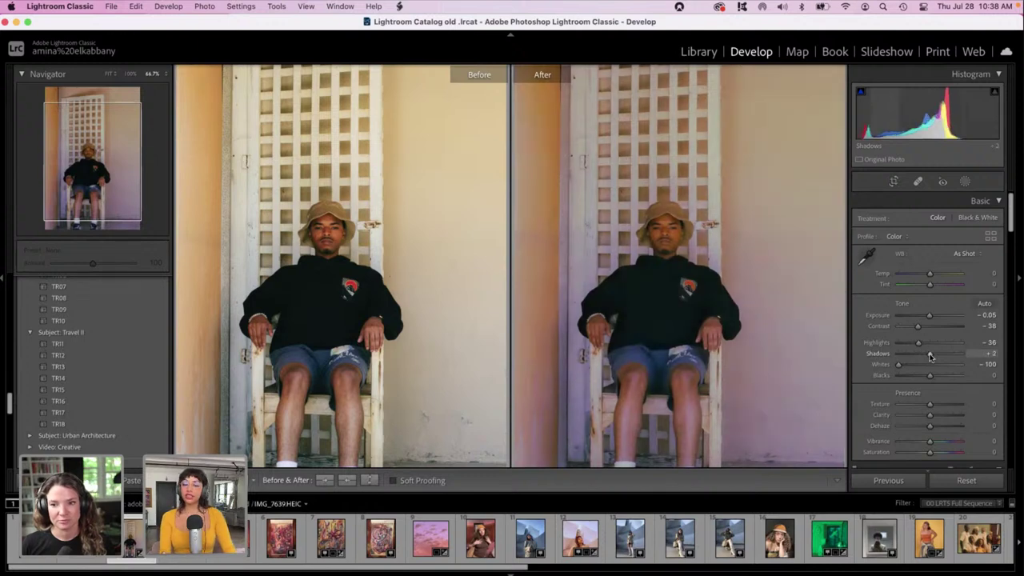
drag(930, 356, 936, 354)
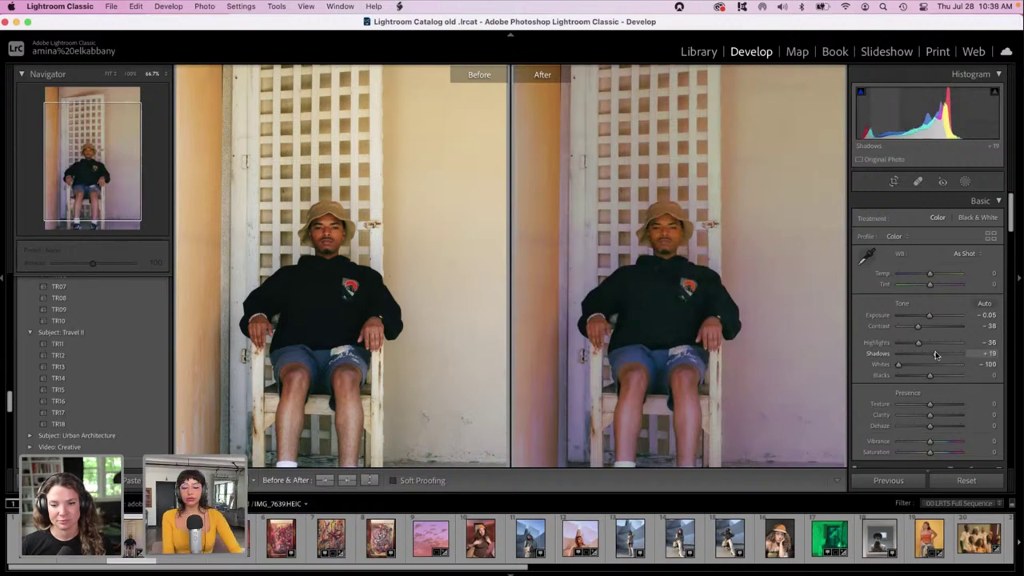
drag(1011, 227, 1011, 434)
Set Noise Reduction Luminance to 36 in the Detail panel.
scroll(938, 308, up, 10)
scroll(938, 308, up, 15)
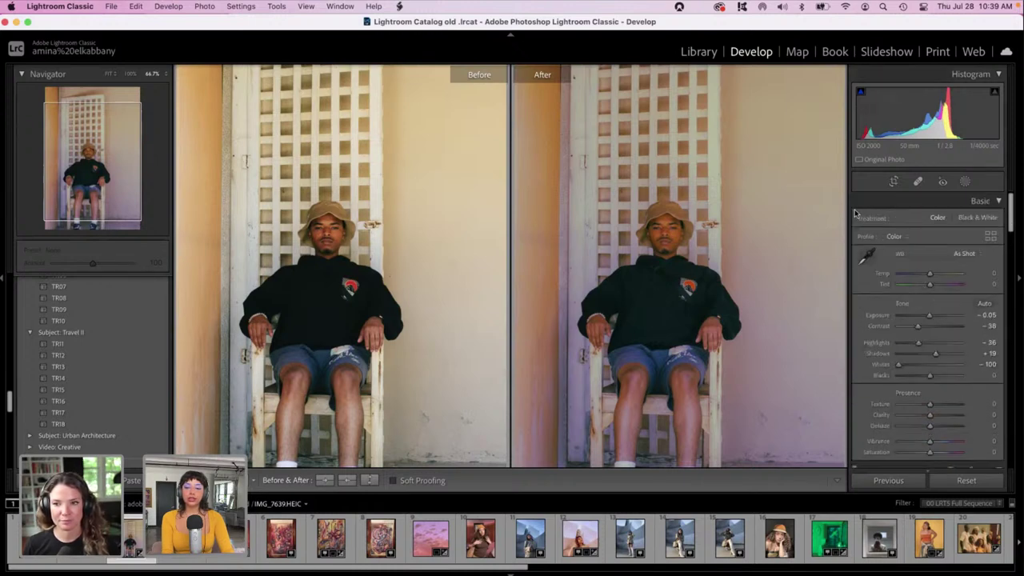
scroll(868, 232, down, 2)
drag(1012, 231, 1012, 358)
drag(898, 268, 922, 271)
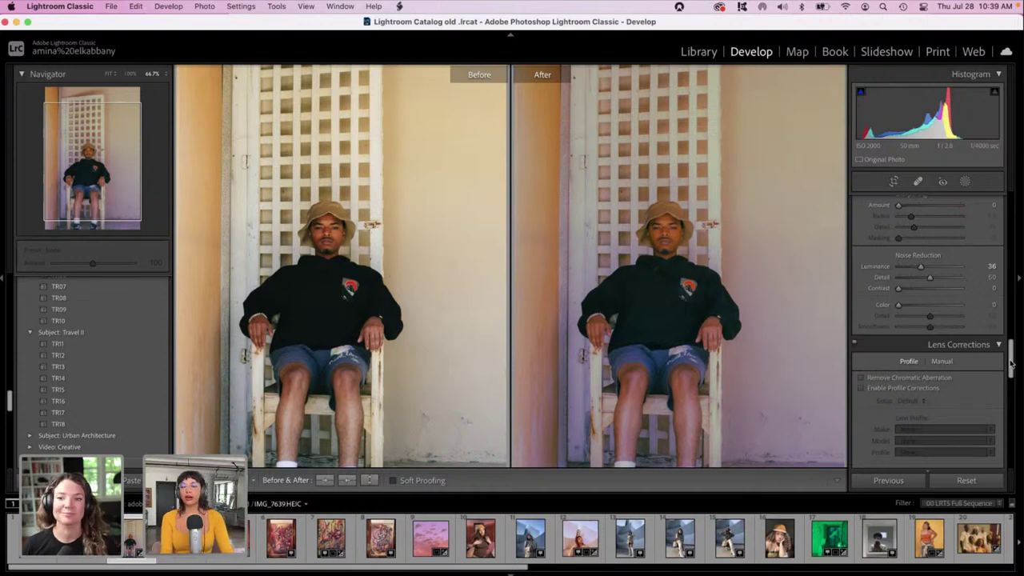
drag(1011, 364, 1019, 434)
Give the portrait a custom white balance of temperature +7 and tint -35.
scroll(928, 336, up, 10)
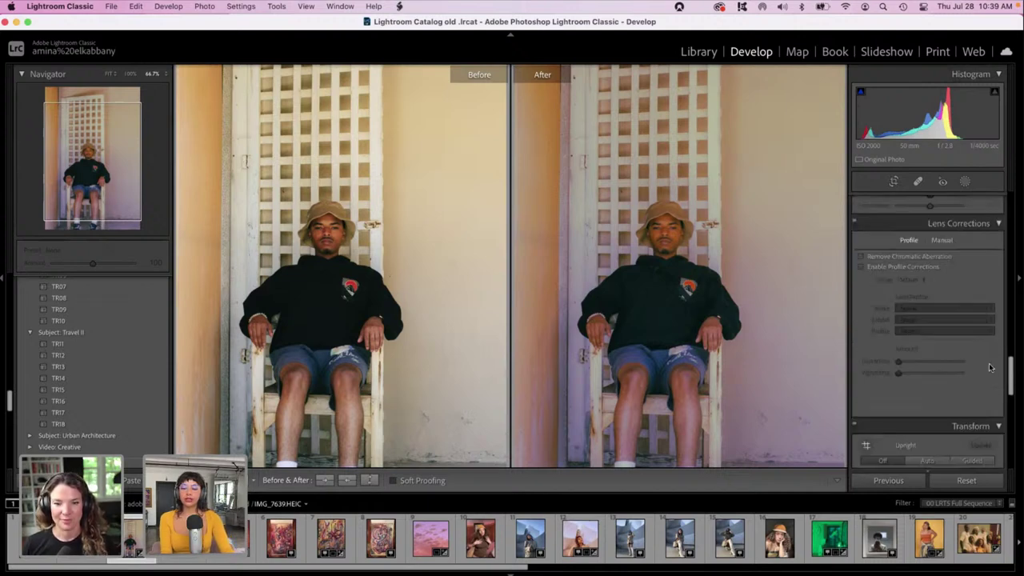
scroll(943, 300, up, 1)
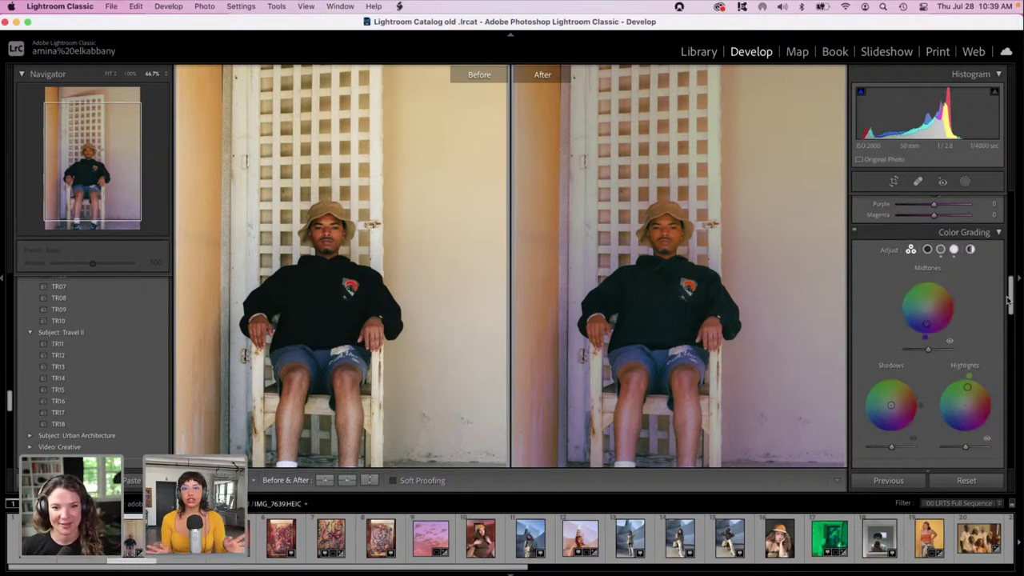
drag(1008, 300, 1010, 212)
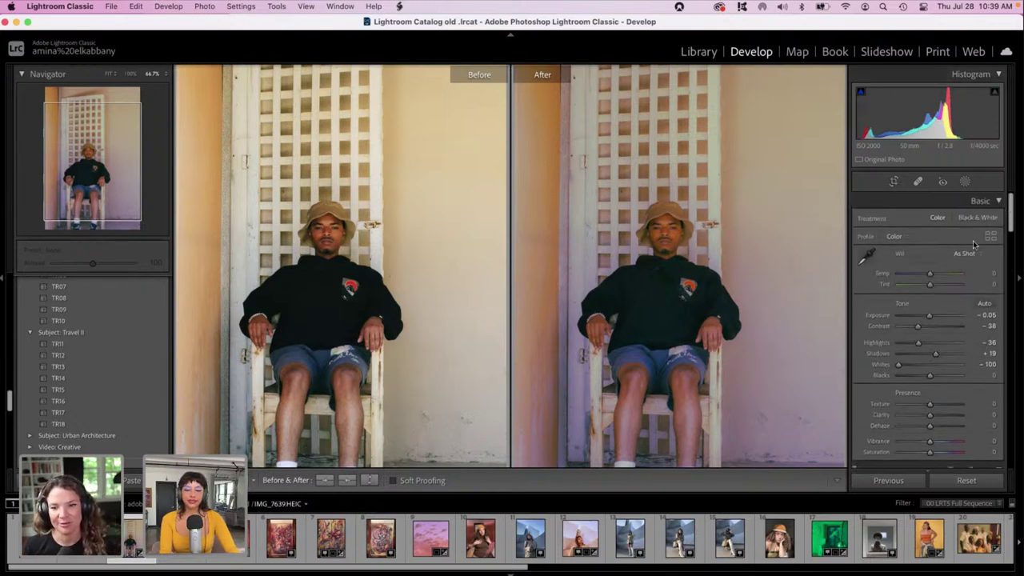
click(941, 284)
mouse_move(940, 286)
mouse_down()
mouse_move(919, 293)
mouse_move(920, 275)
mouse_move(932, 275)
mouse_up()
click(918, 274)
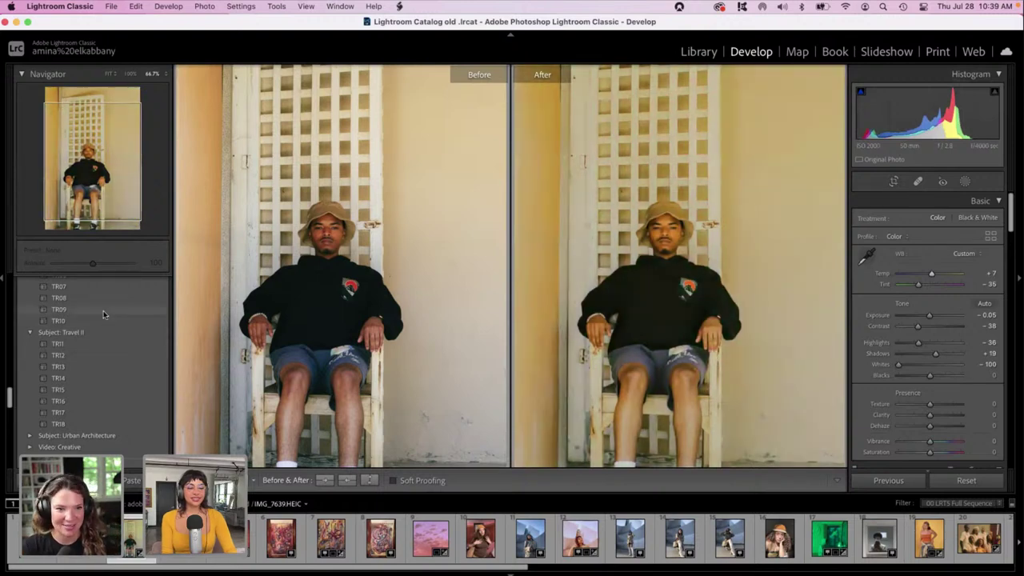
Apply preset TR09 to the chair portrait in single view, set Exposure to −0.80, and select other portraits.
click(103, 311)
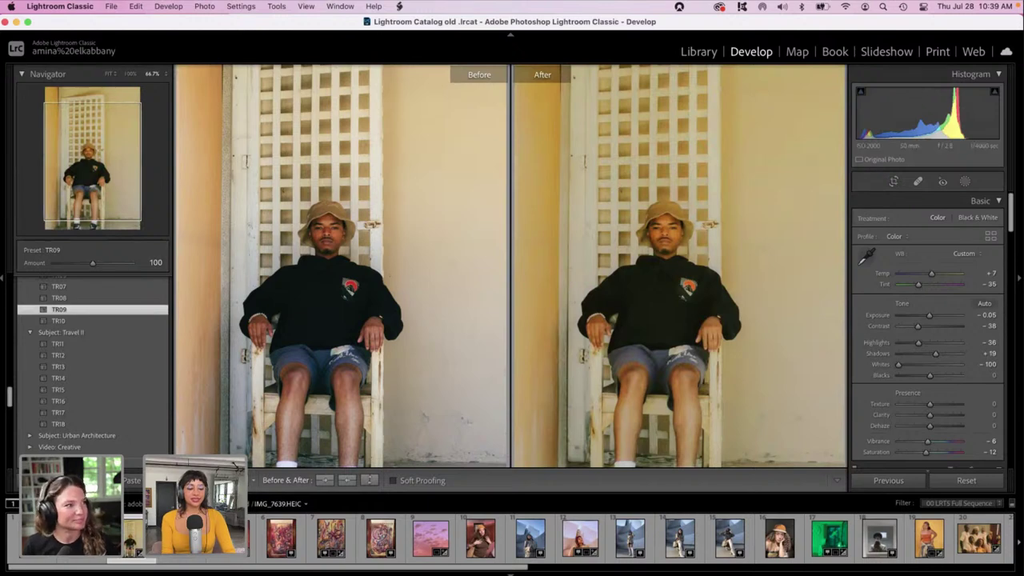
key(y)
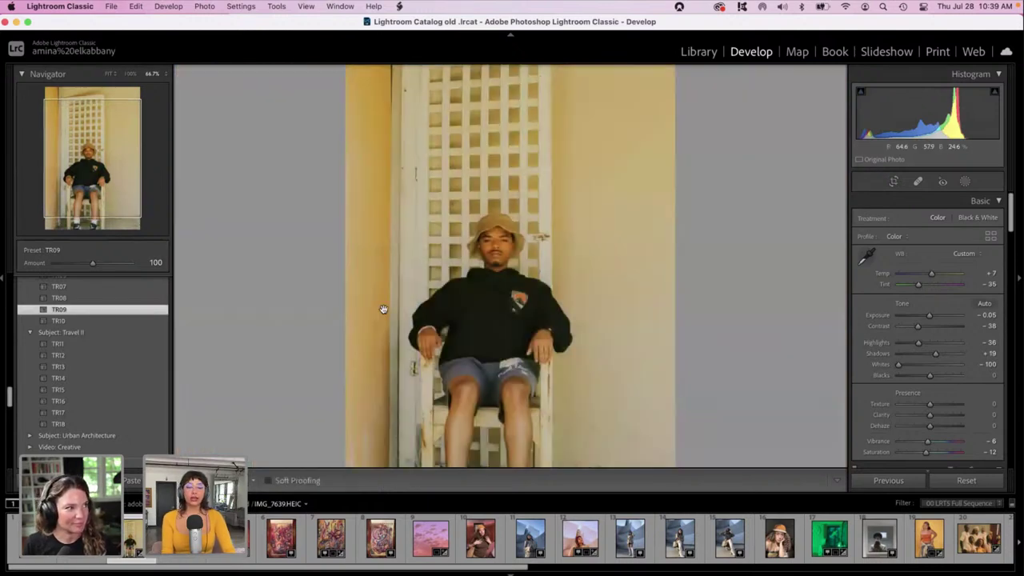
scroll(383, 309, down, 3)
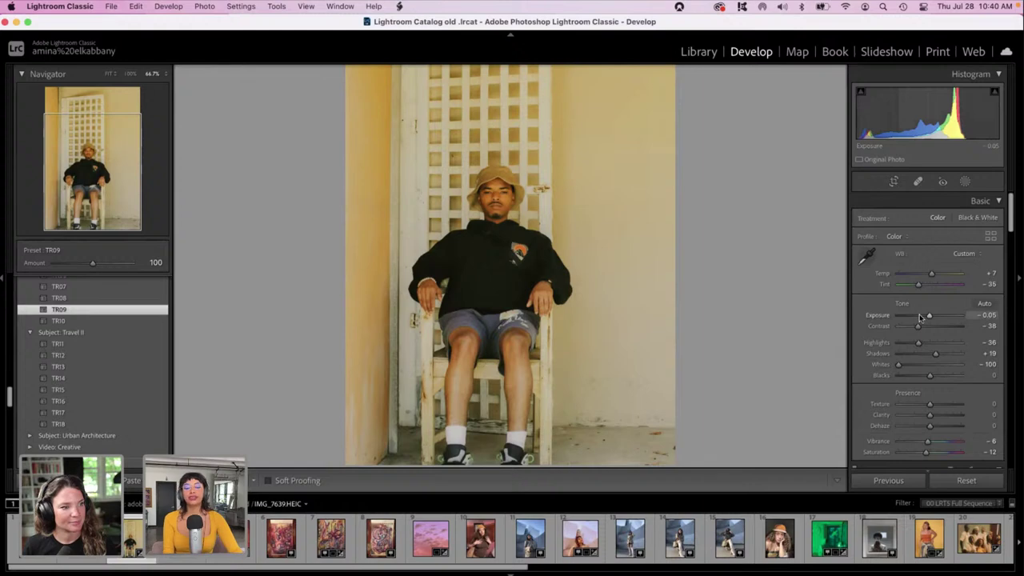
drag(920, 318, 924, 318)
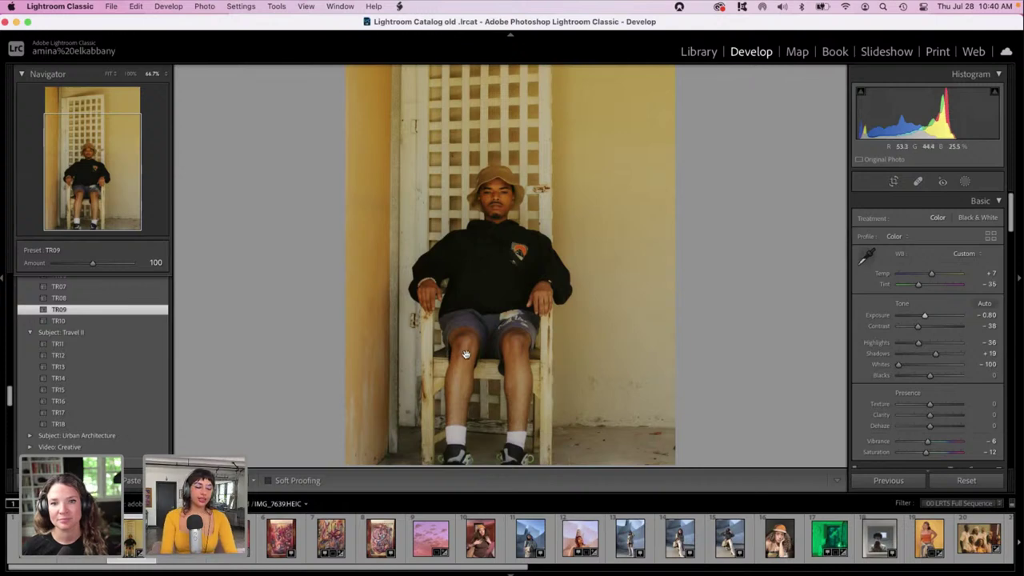
shift+click(200, 537)
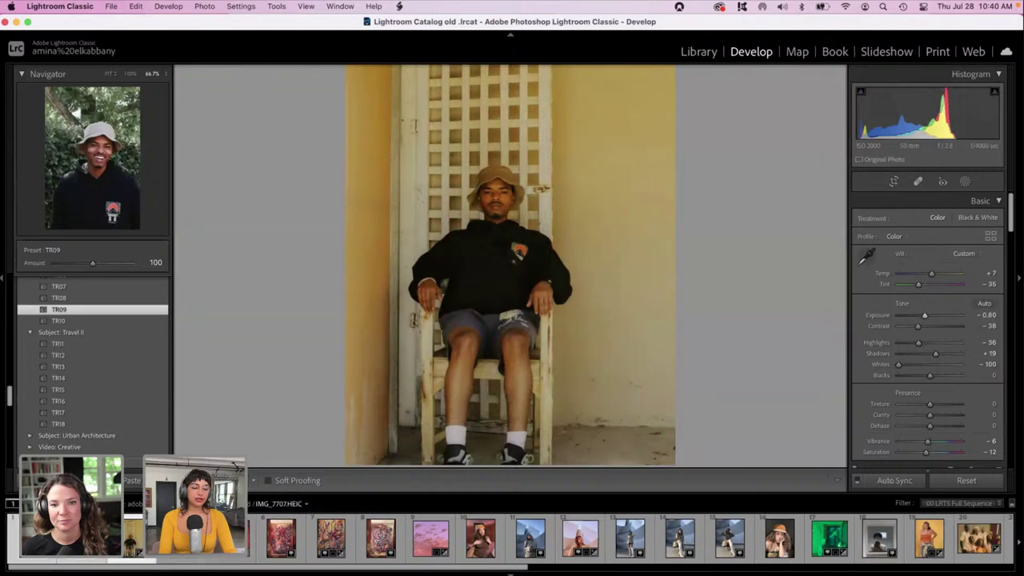
Synchronize the chair portrait's edits to the selected photos and step through the hat, standing and leaning portraits.
click(899, 483)
click(702, 323)
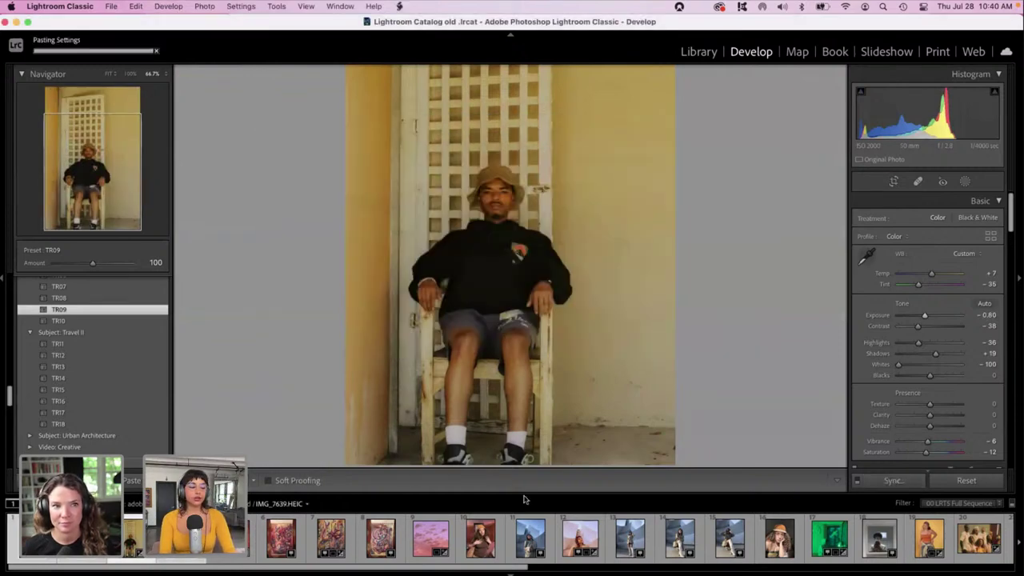
key(Right)
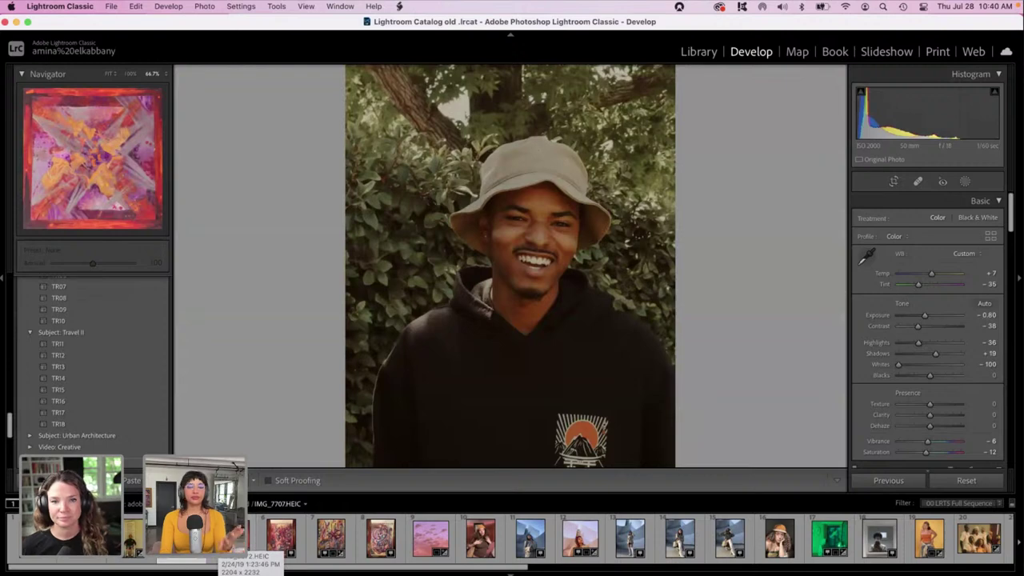
click(231, 538)
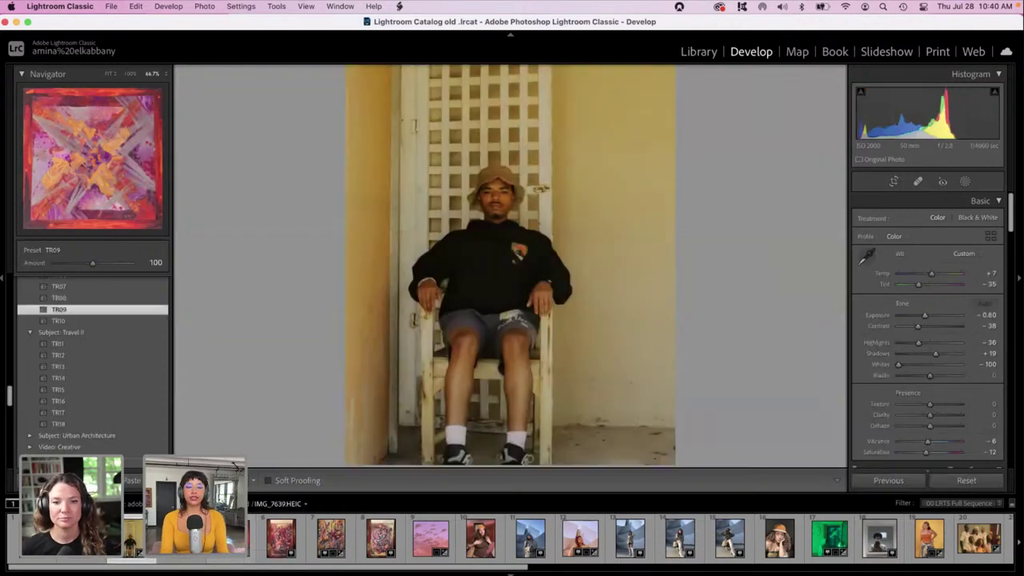
key(Right)
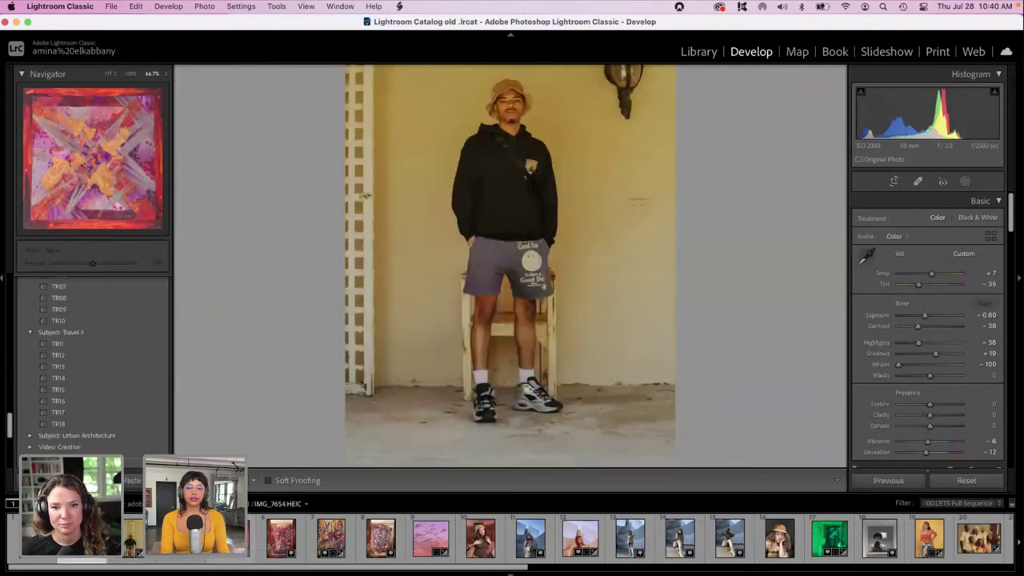
key(Right)
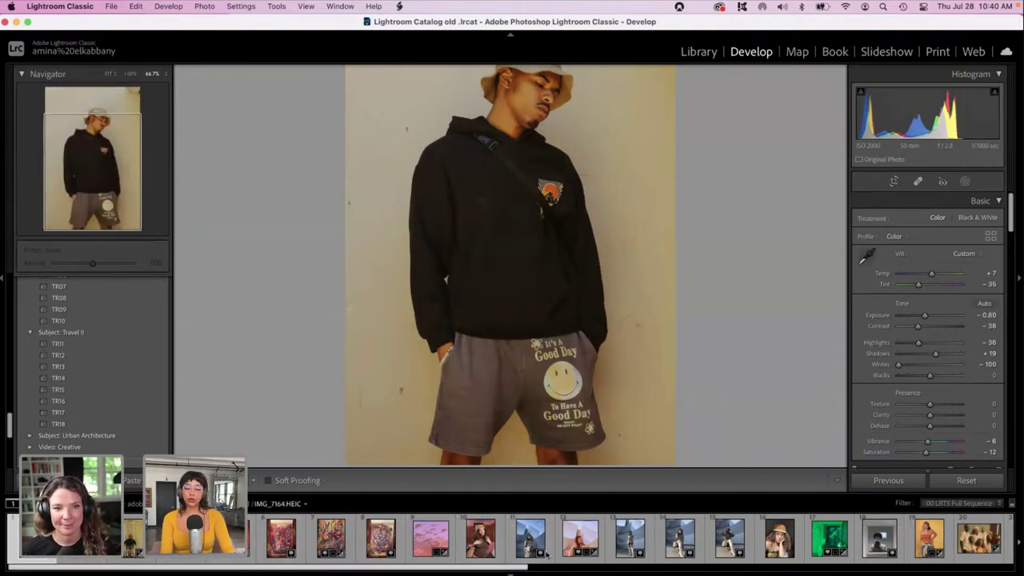
scroll(623, 530, right, 10)
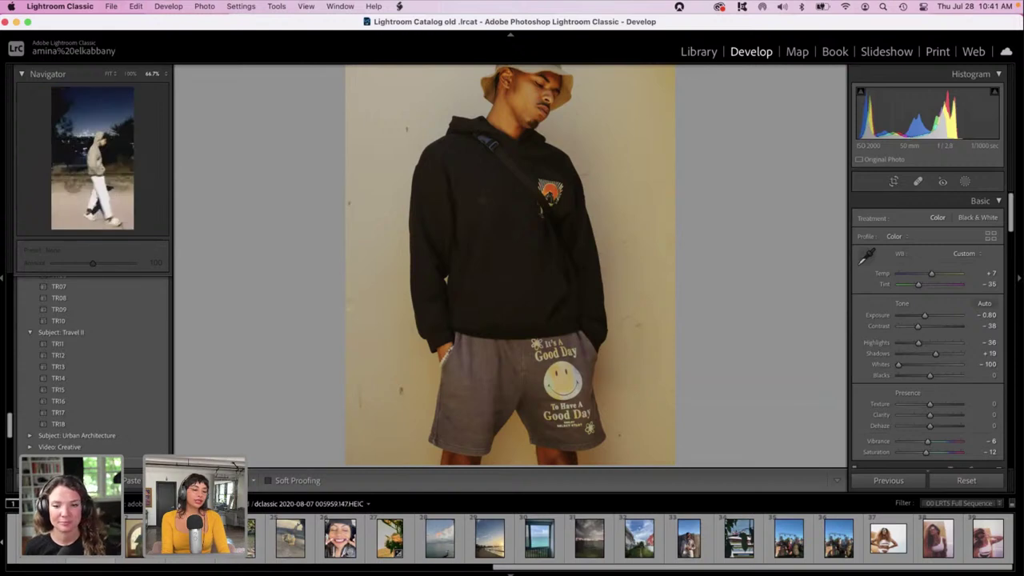
View the lamp-shade photo at 100%, glance at the mirror selfie, then reselect the lamp-shade arch photo.
scroll(635, 538, left, 1)
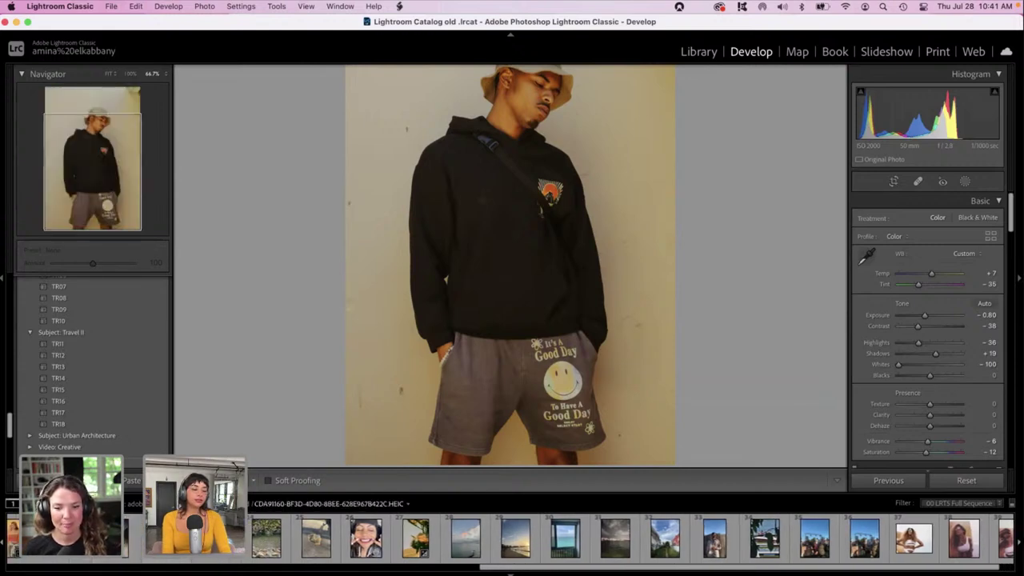
click(217, 538)
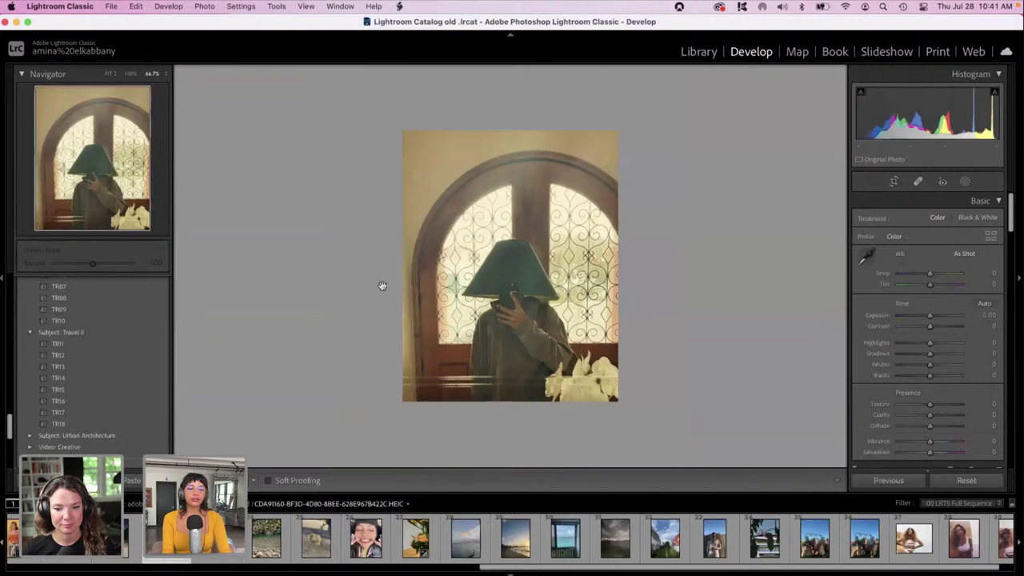
click(493, 295)
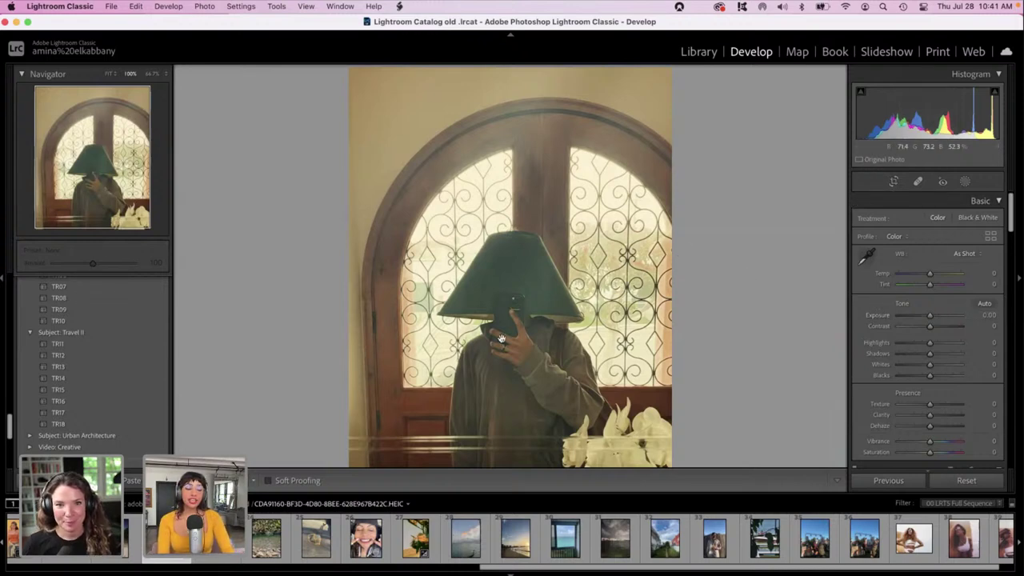
scroll(200, 537, left, 3)
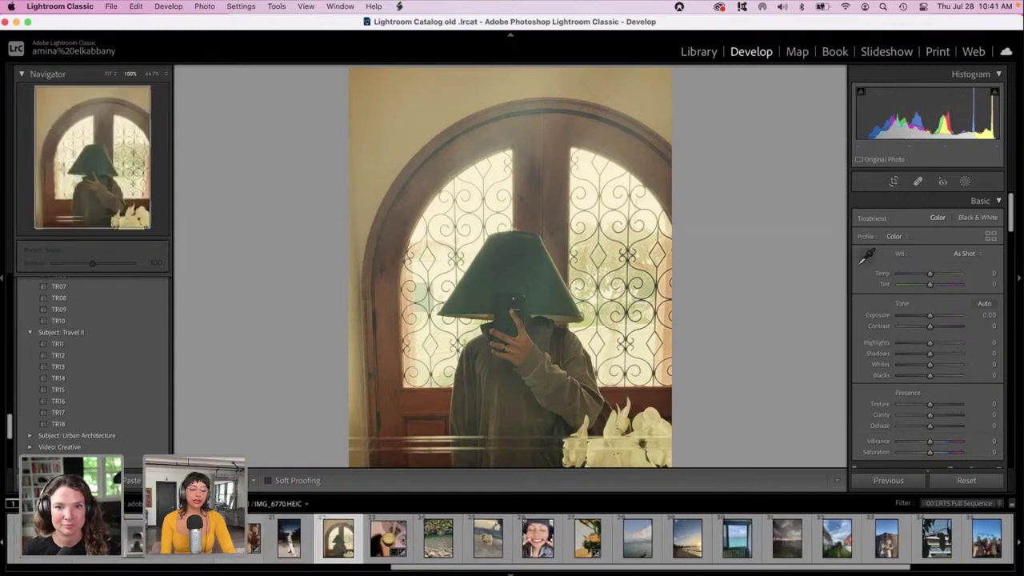
scroll(200, 538, left, 1)
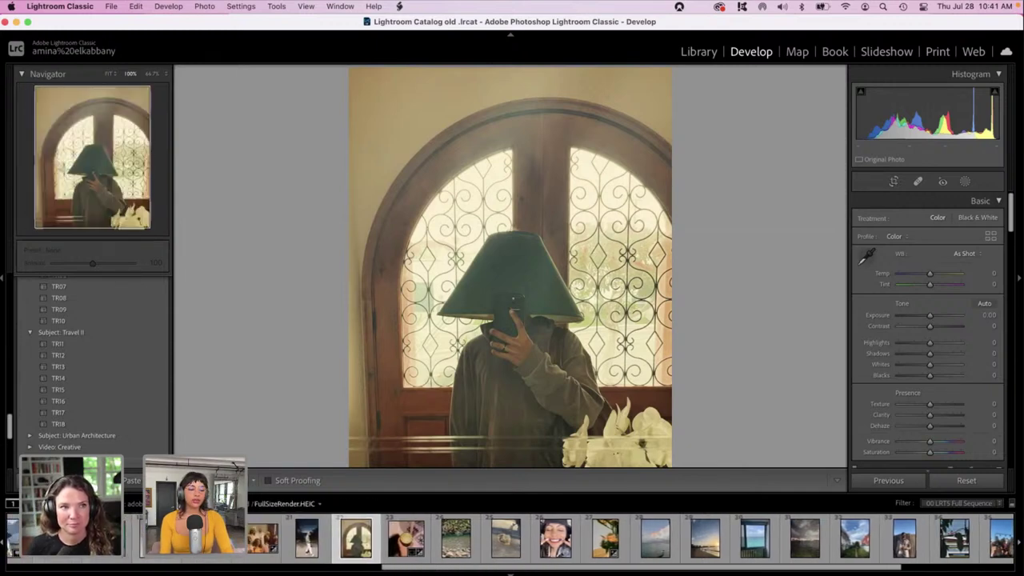
click(200, 538)
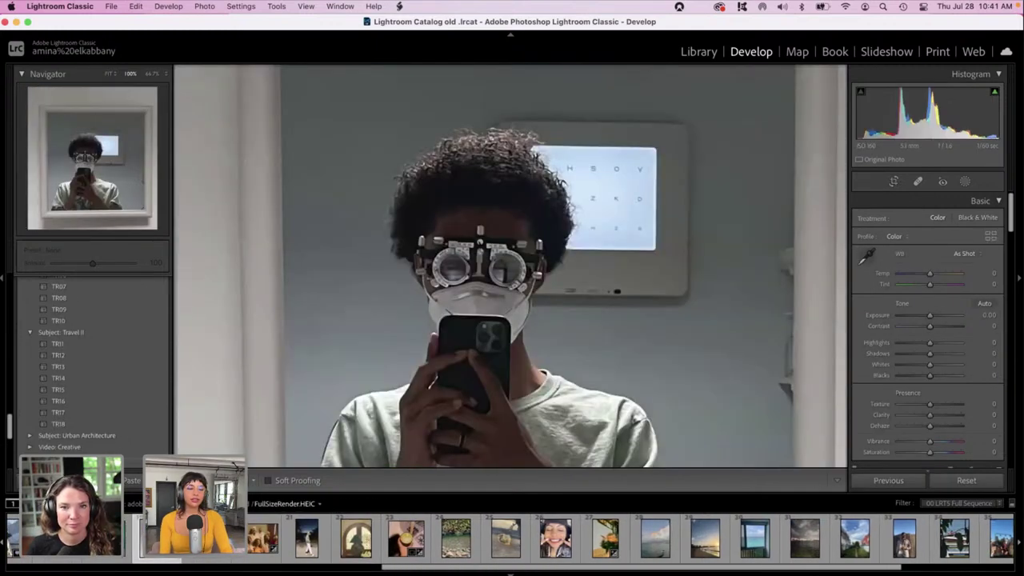
scroll(315, 386, down, 5)
scroll(316, 386, up, 2)
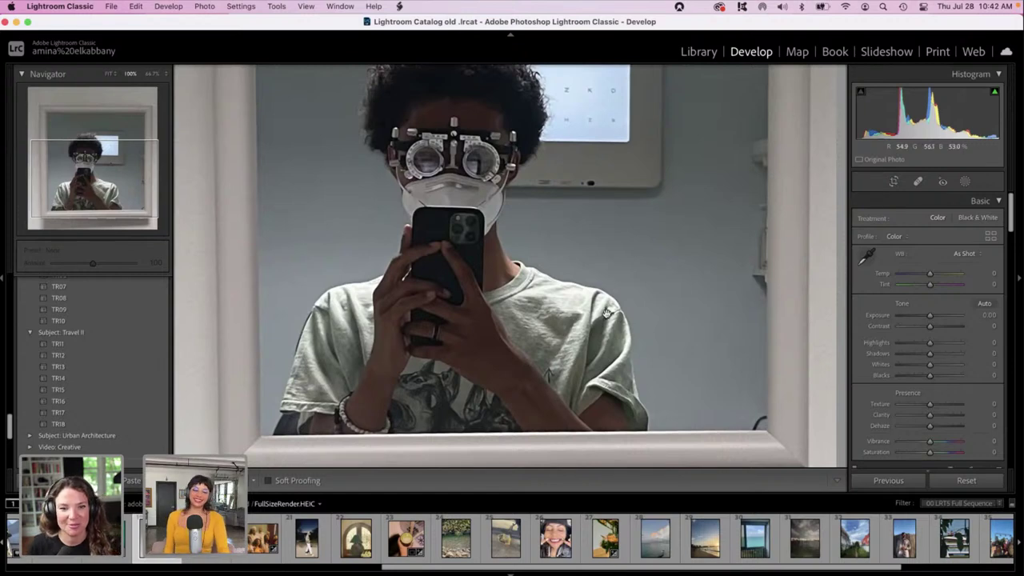
click(351, 544)
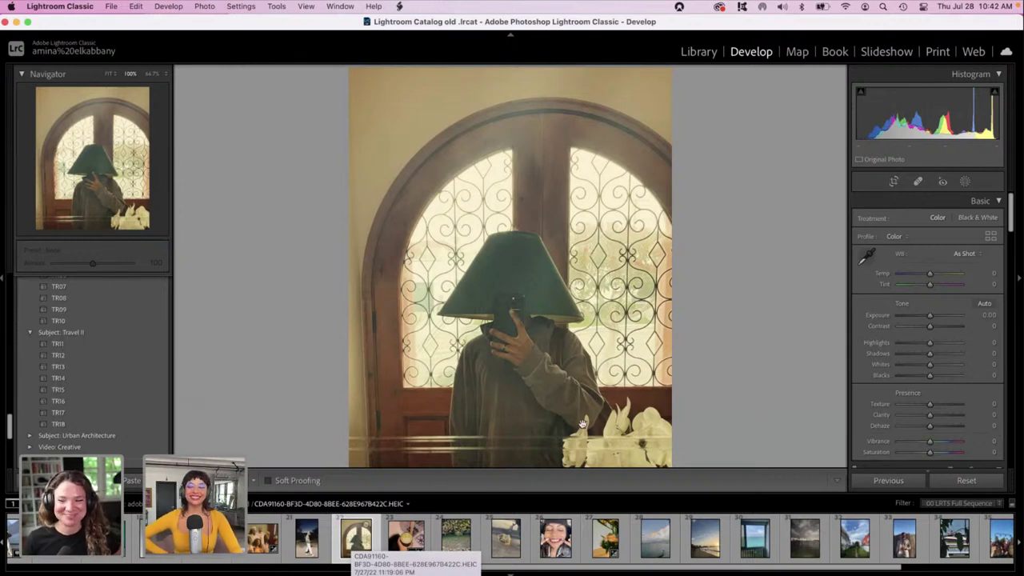
Set the lamp-shade photo's Exposure to −0.95.
click(916, 314)
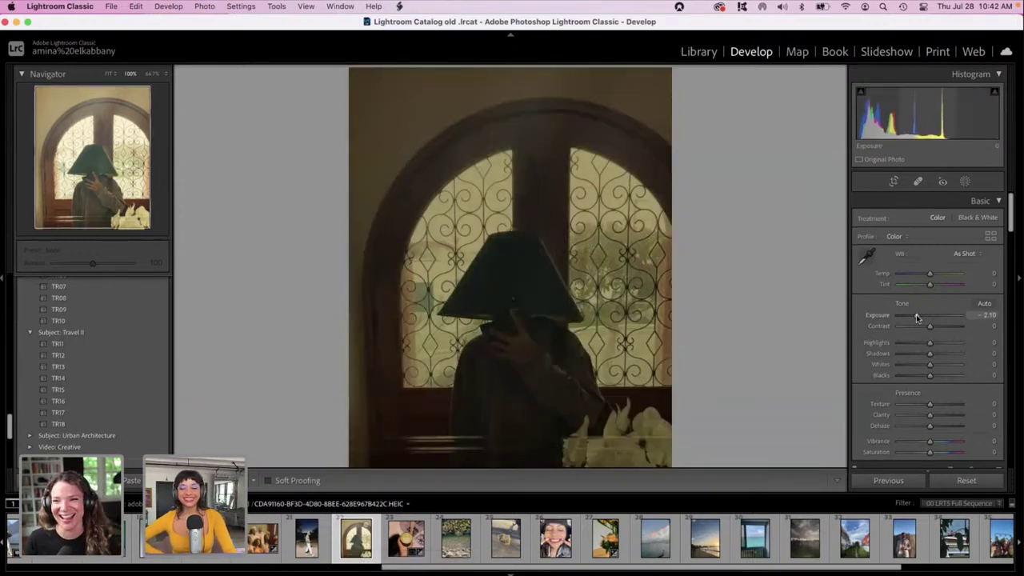
drag(917, 316, 924, 317)
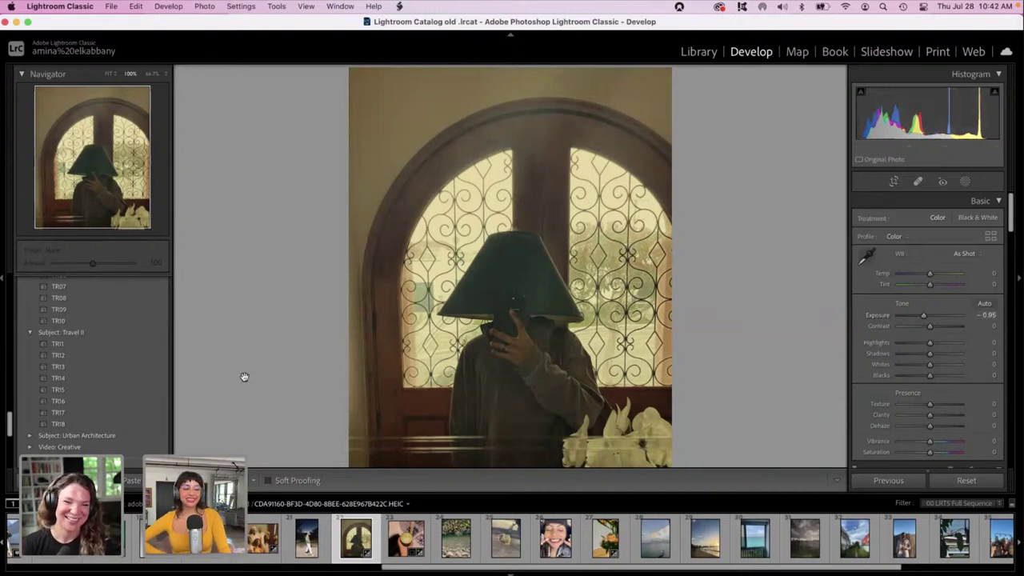
Scroll up the Presets panel and expand the Subject: Food group.
scroll(97, 308, up, 3)
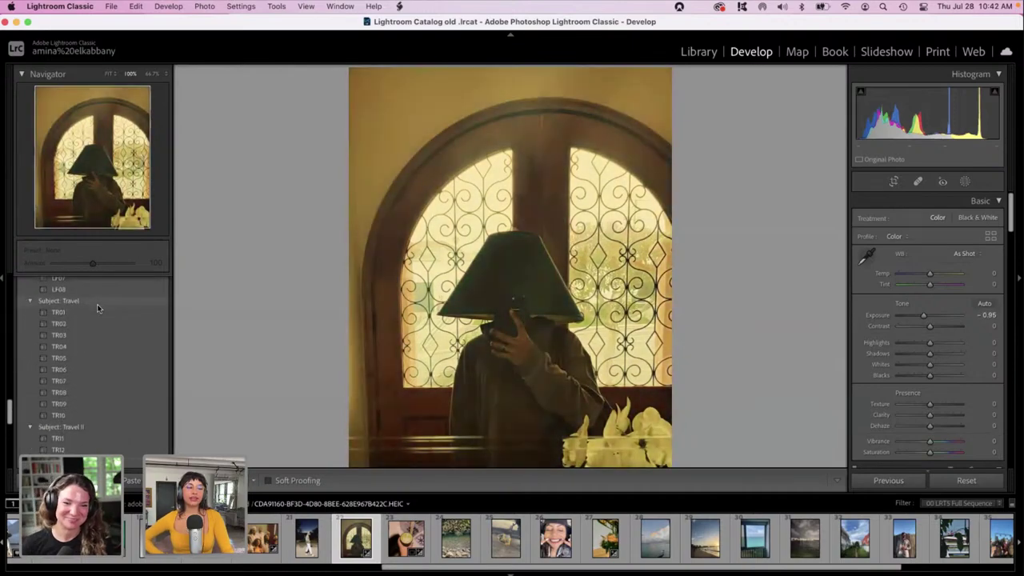
scroll(98, 308, up, 3)
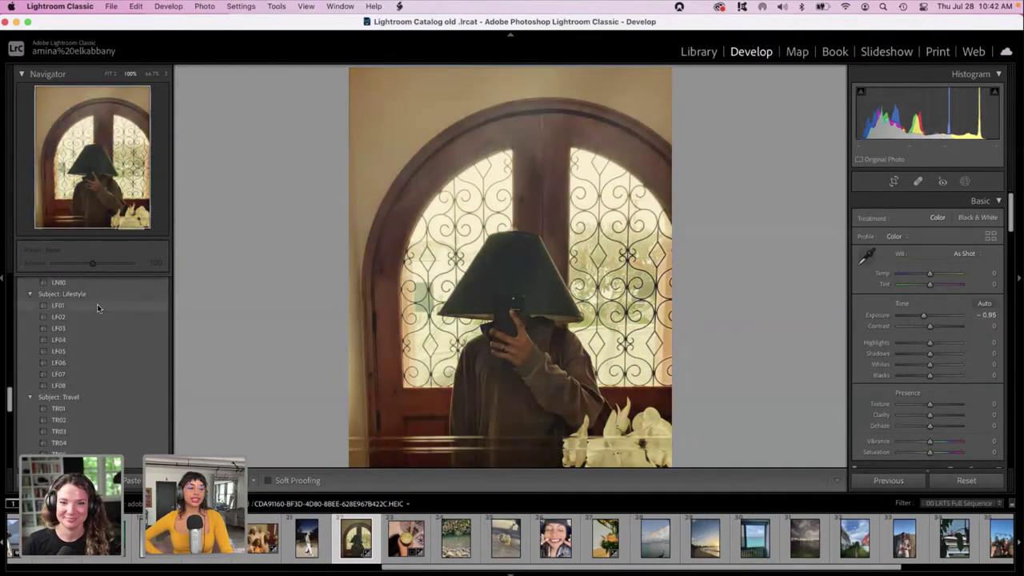
scroll(97, 308, up, 2)
scroll(98, 308, up, 3)
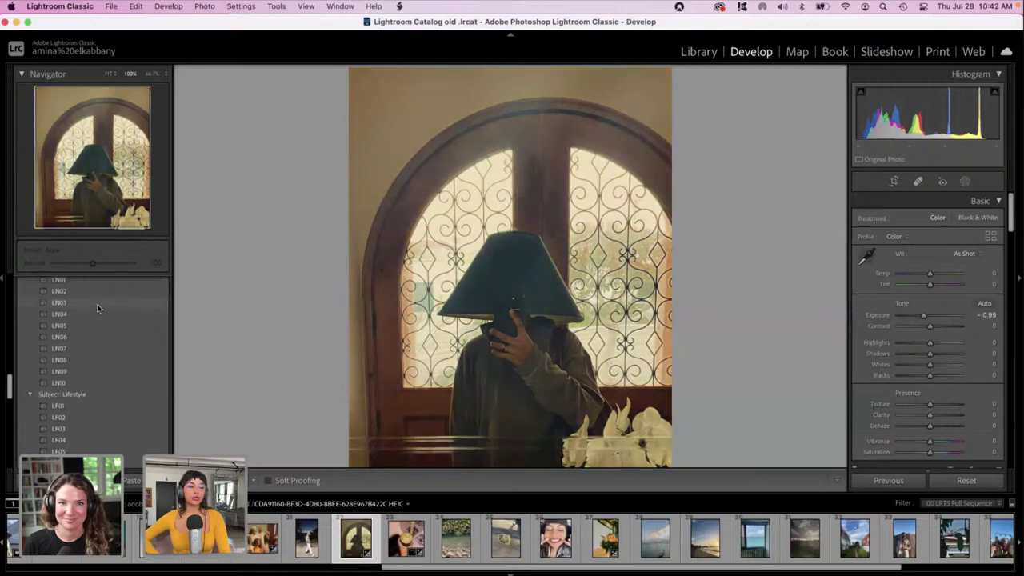
scroll(97, 308, up, 4)
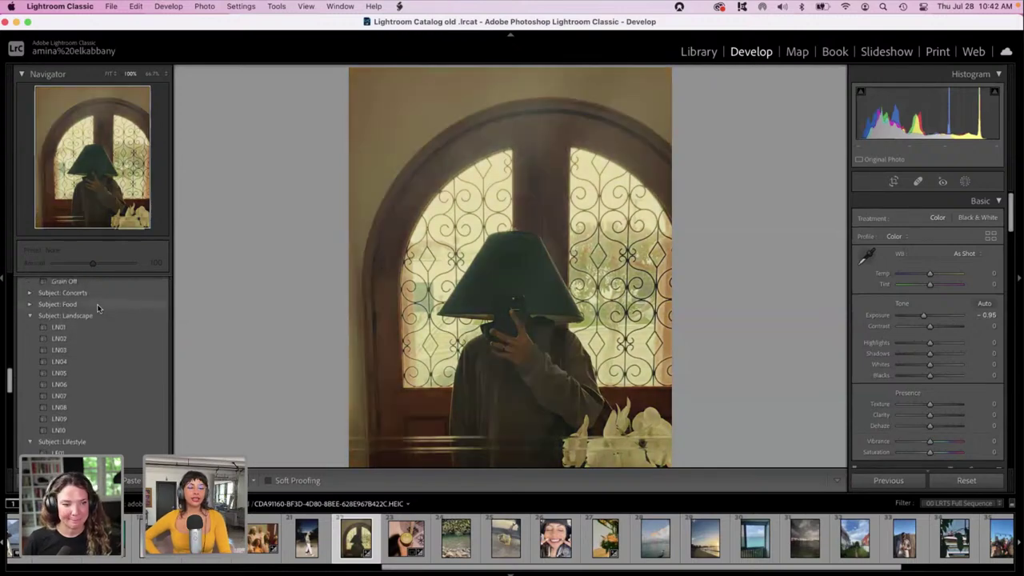
scroll(97, 308, up, 1)
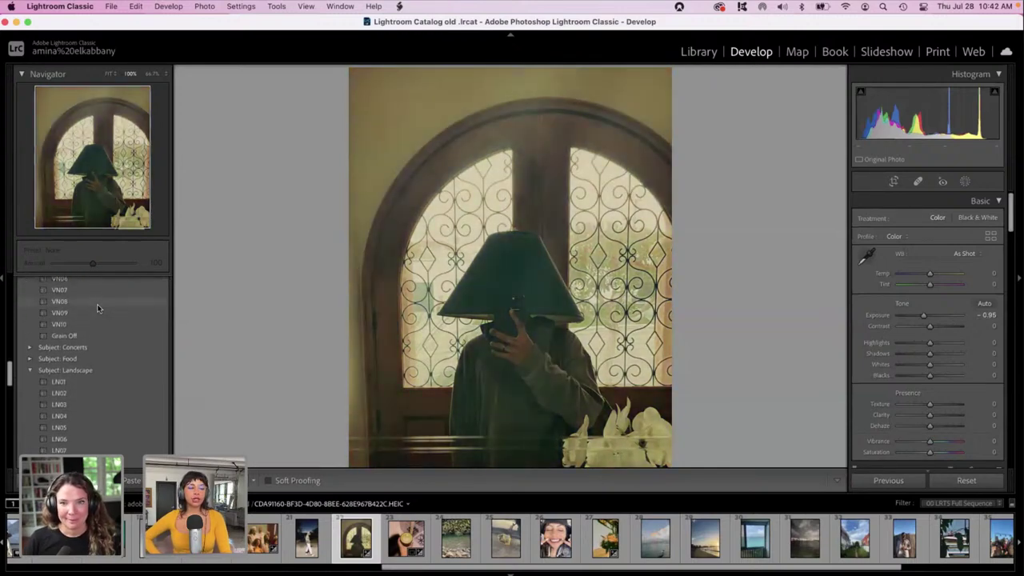
click(31, 359)
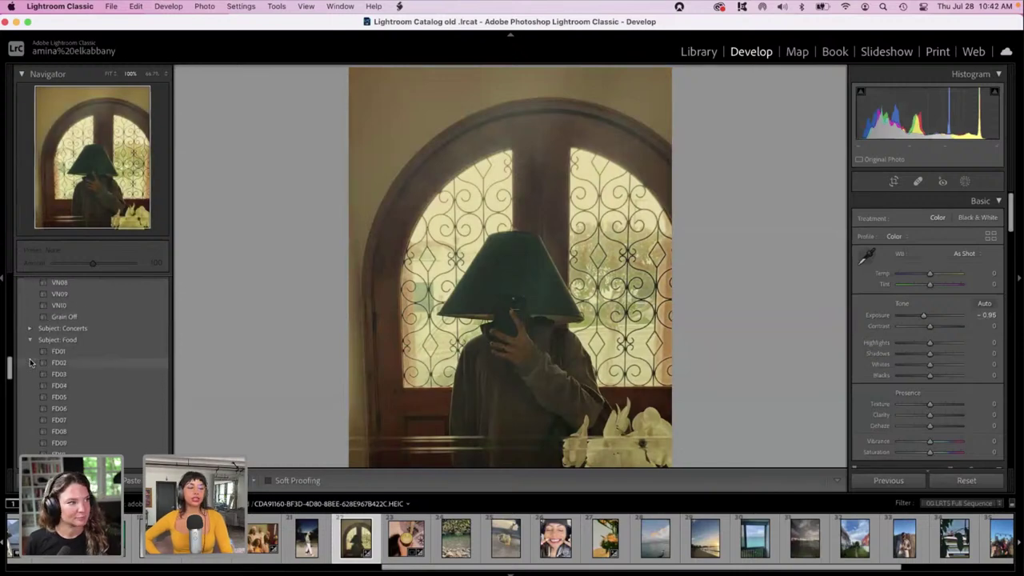
Expand the Subject: Urban Architecture group to list presets UA01–UA09.
scroll(56, 384, down, 4)
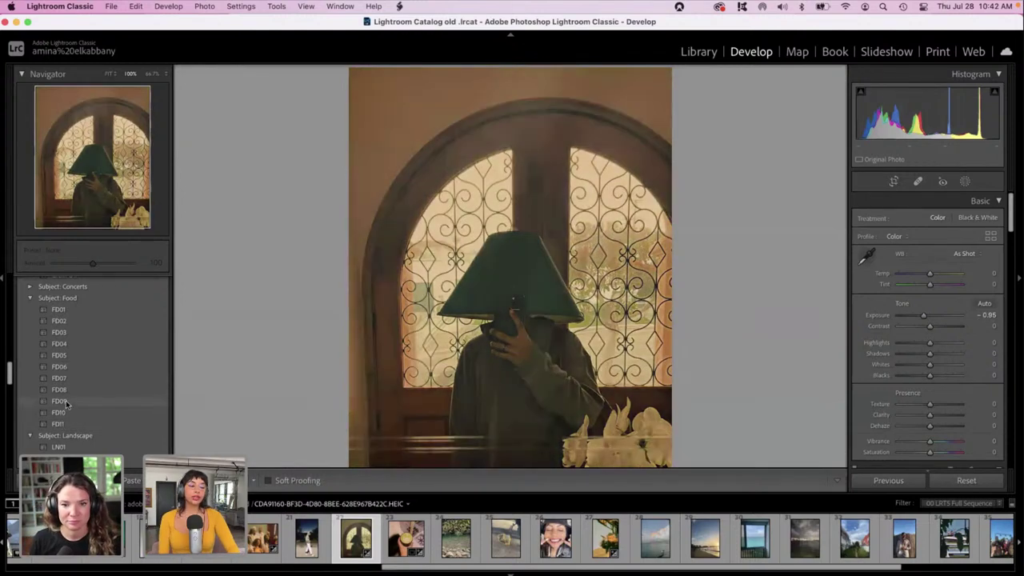
scroll(44, 298, up, 2)
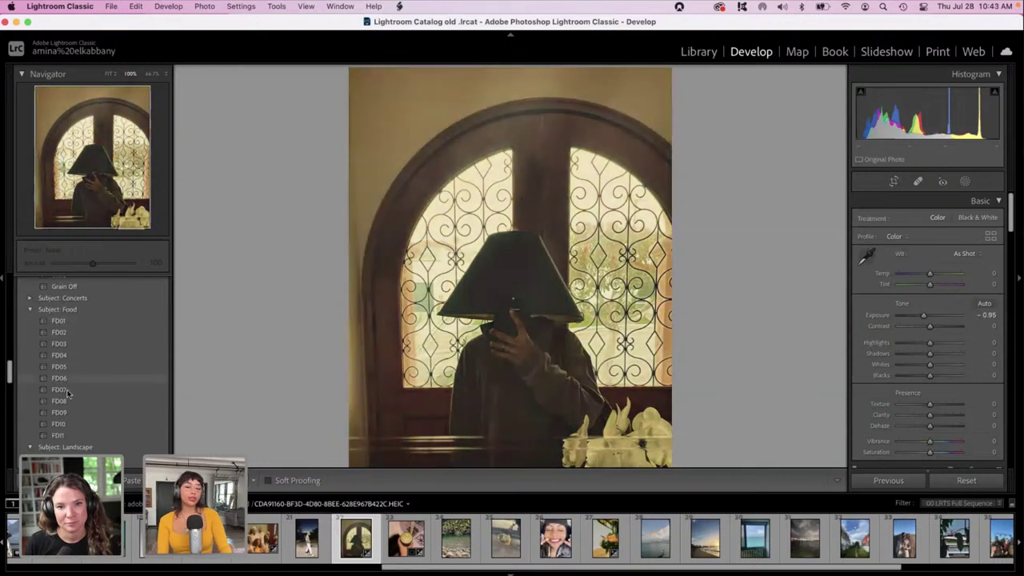
scroll(69, 395, down, 2)
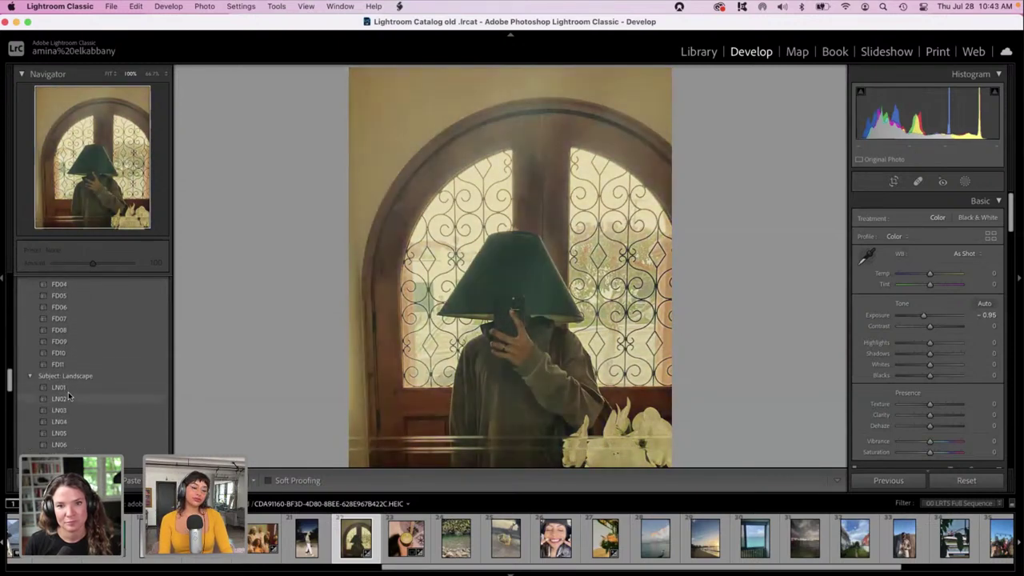
scroll(69, 394, down, 4)
scroll(69, 395, down, 7)
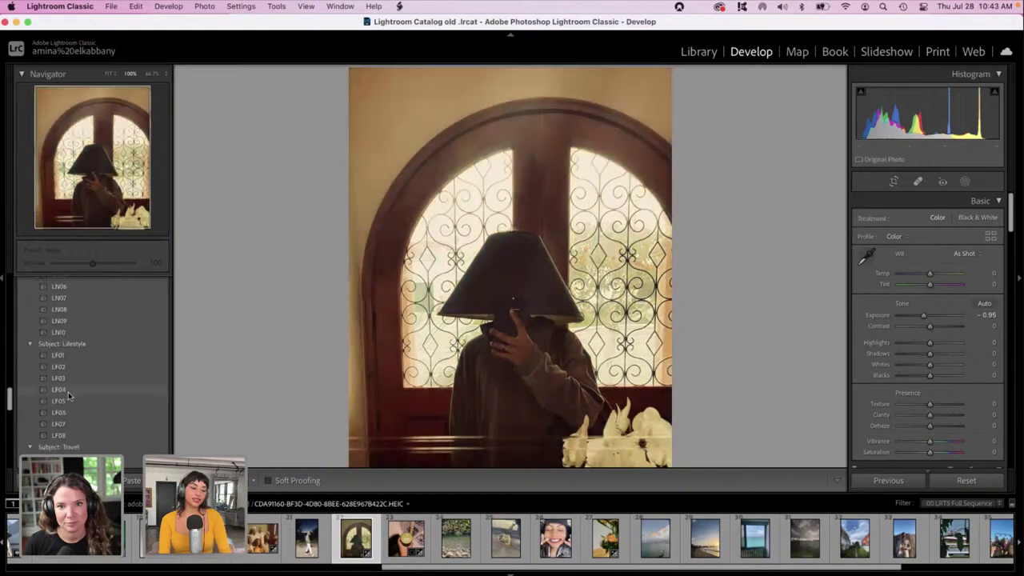
scroll(68, 394, down, 10)
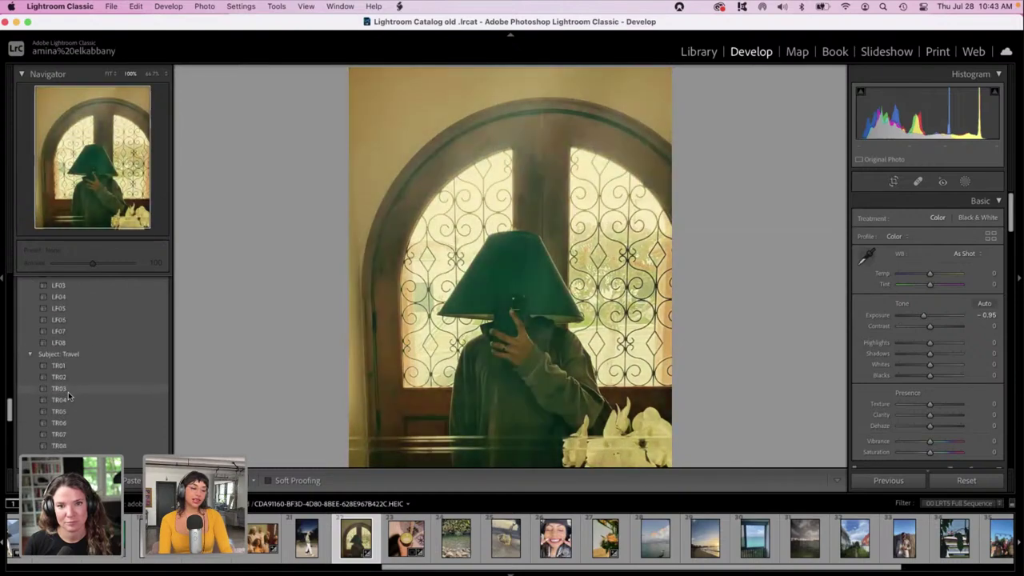
scroll(68, 392, down, 3)
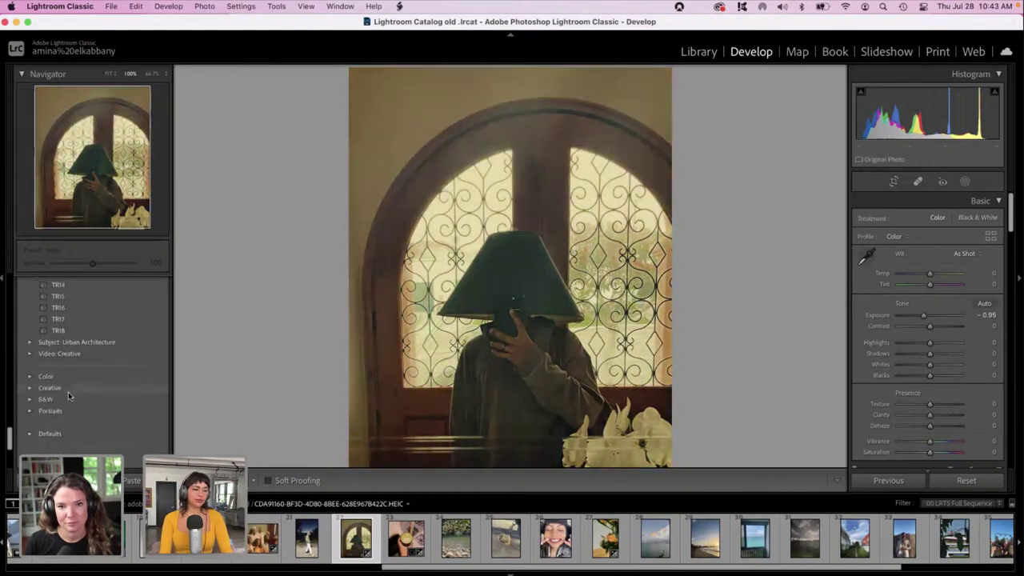
click(30, 343)
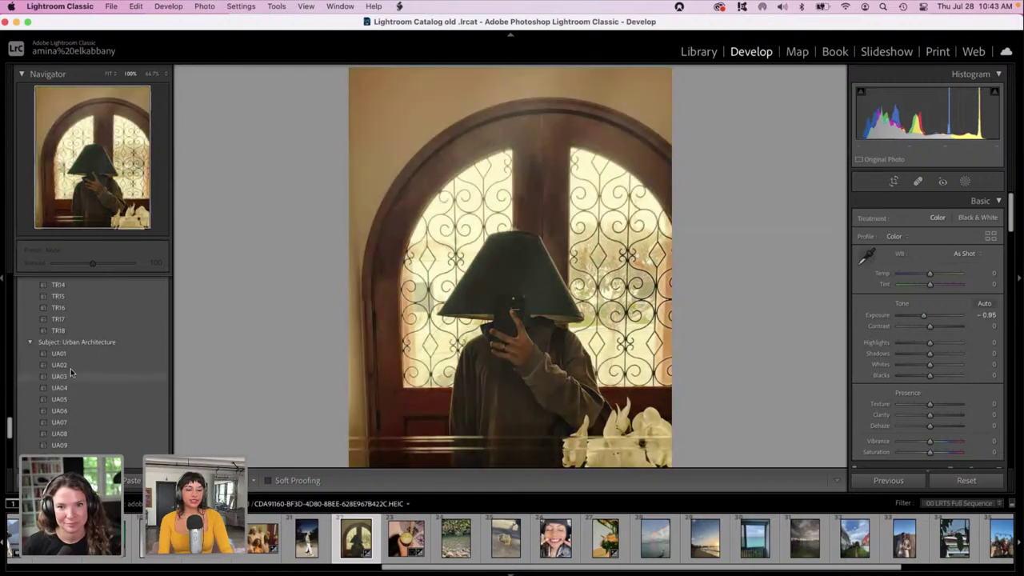
Apply preset UA06 and lower Contrast to −58.
click(72, 412)
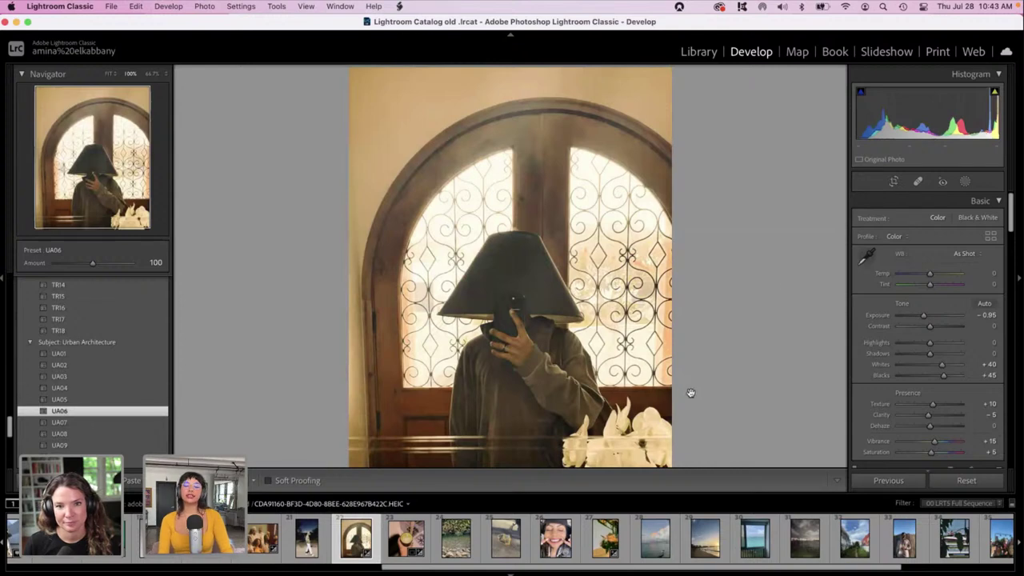
drag(929, 325, 911, 326)
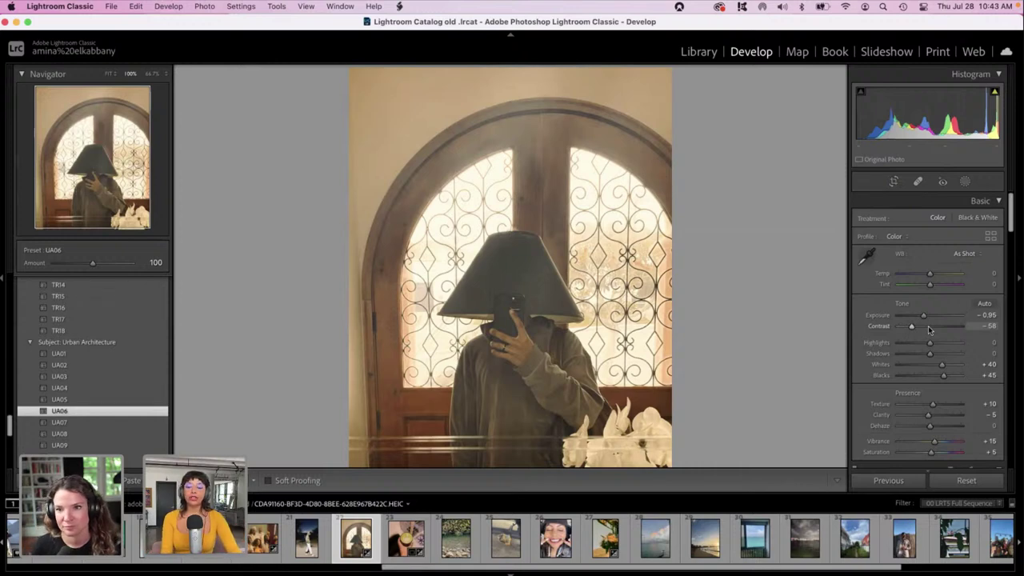
drag(1011, 220, 1021, 413)
scroll(941, 316, up, 10)
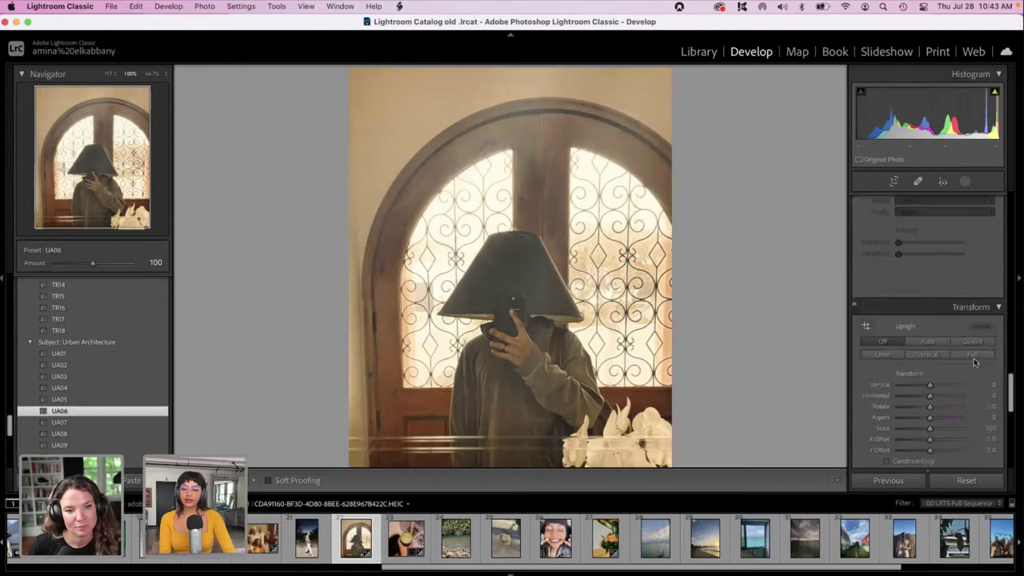
Tint the shadows and give highlights and midtones a faint cyan cast in Color Grading.
drag(941, 316, 970, 312)
mouse_move(889, 314)
mouse_down()
mouse_move(912, 320)
mouse_move(908, 311)
mouse_move(902, 336)
mouse_move(867, 318)
mouse_move(872, 307)
mouse_move(897, 305)
mouse_move(886, 306)
mouse_move(895, 320)
mouse_move(882, 308)
mouse_move(875, 315)
mouse_up()
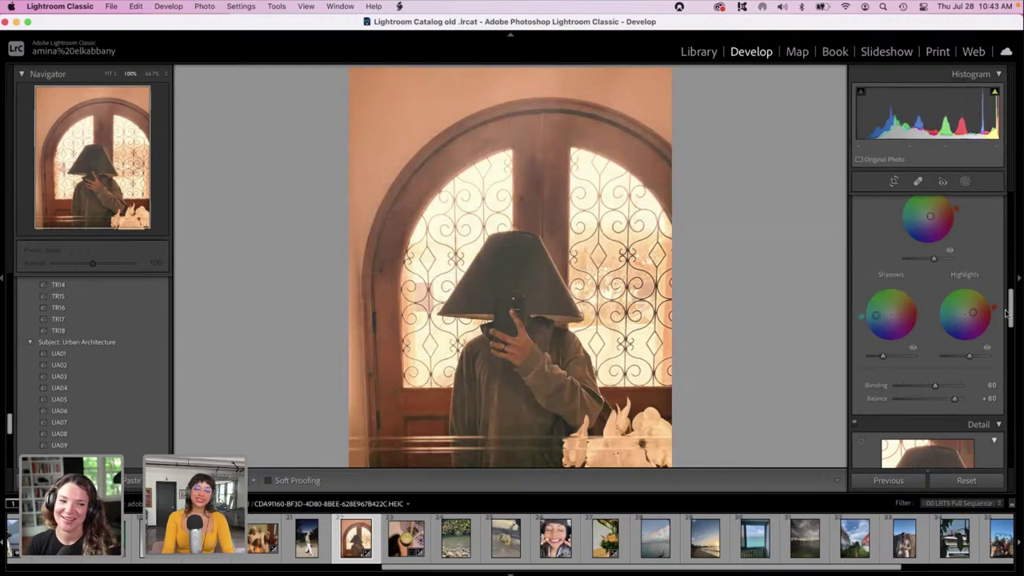
drag(956, 320, 964, 314)
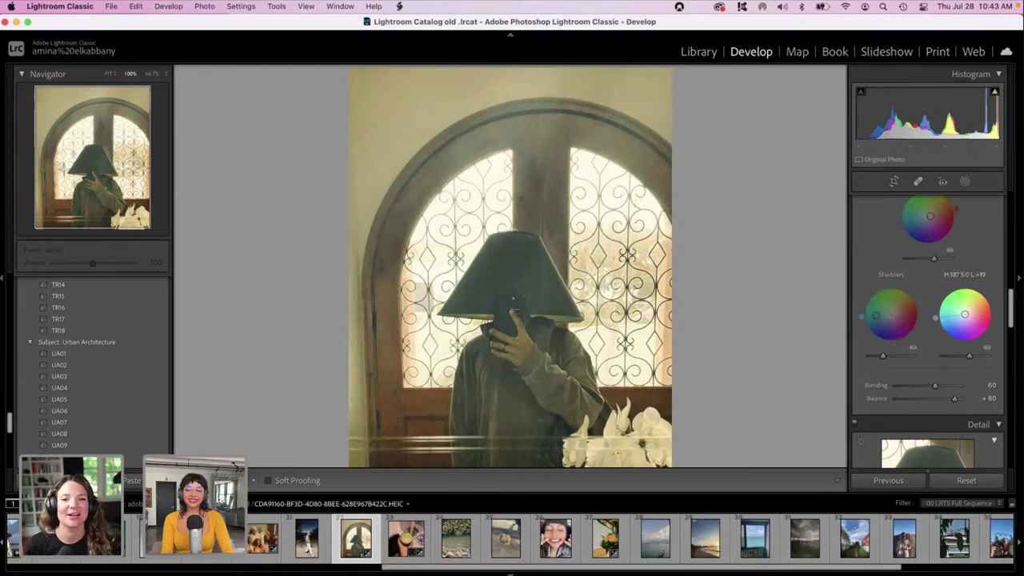
drag(930, 216, 920, 214)
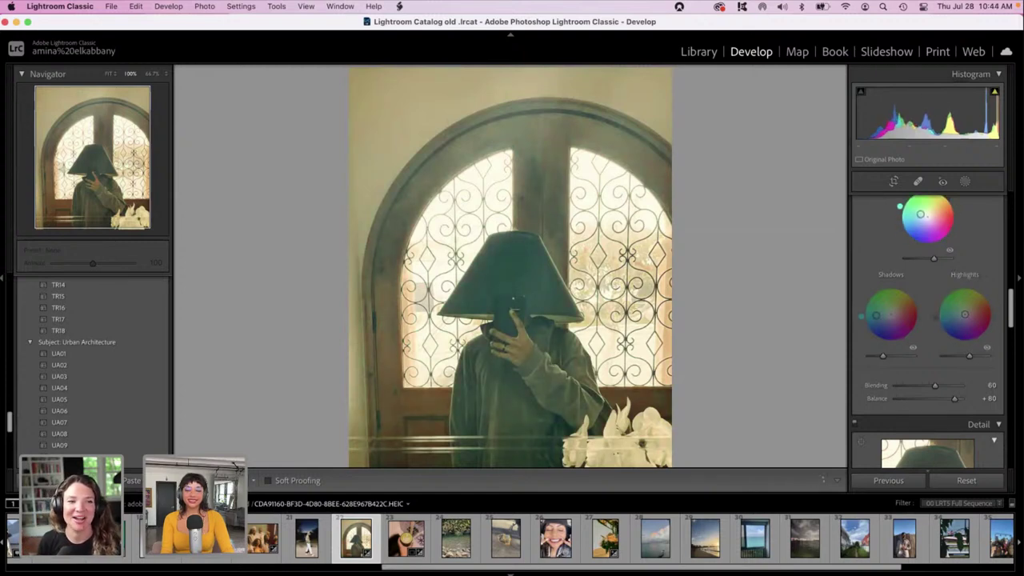
Set Blacks −26, Shadows +26 and Tint +67 in the Basic panel.
drag(1012, 312, 1000, 216)
drag(944, 375, 937, 354)
mouse_move(929, 284)
mouse_down()
mouse_move(951, 284)
mouse_move(932, 277)
mouse_up()
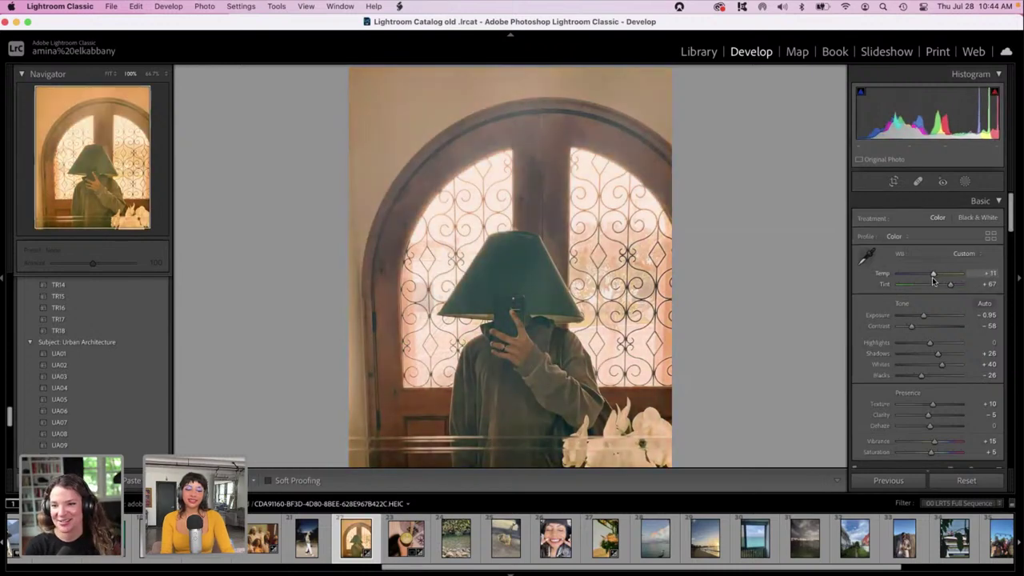
Lower Exposure to −1.65 and set luminance noise reduction 38 and sharpening 15.
drag(923, 315, 919, 319)
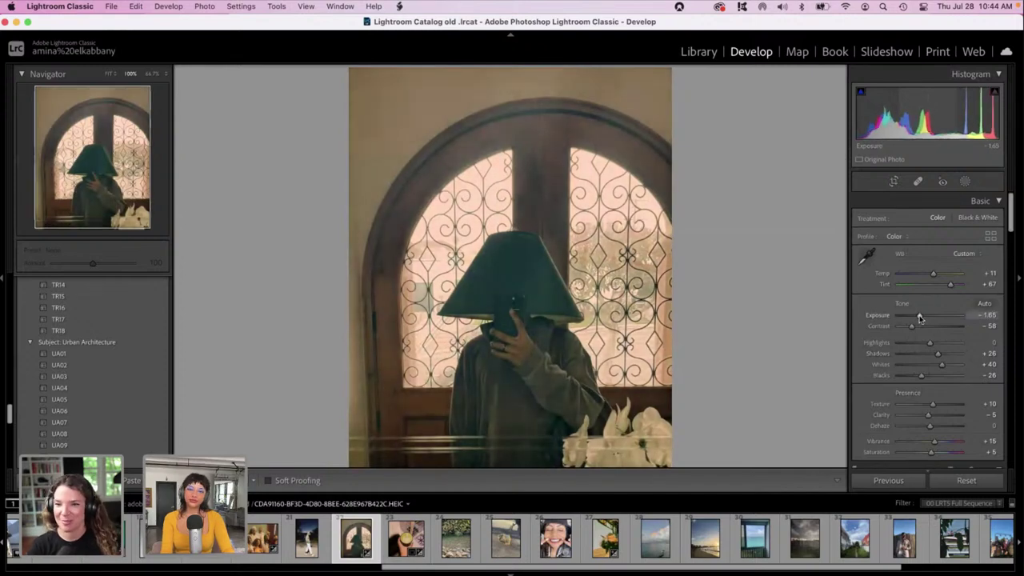
drag(1010, 216, 1012, 350)
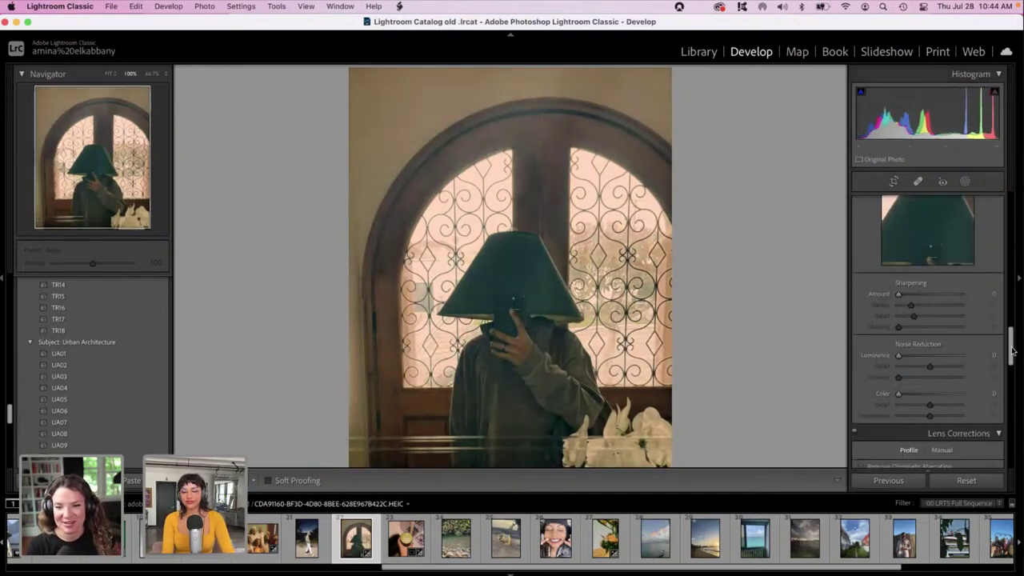
click(922, 356)
click(904, 294)
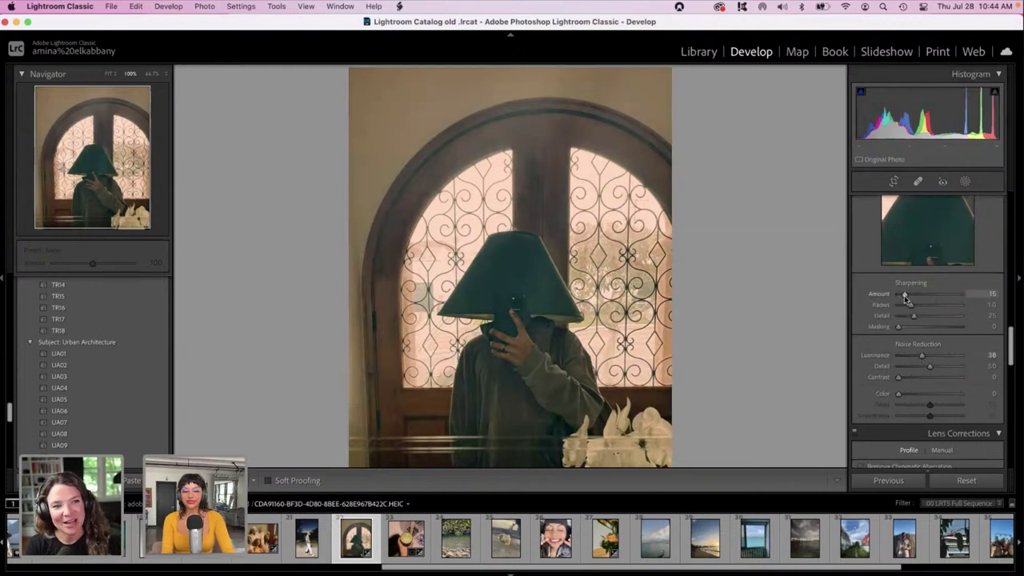
Shift Calibration primary hues: Red −75, Green +52, Blue +53.
drag(1011, 345, 1020, 439)
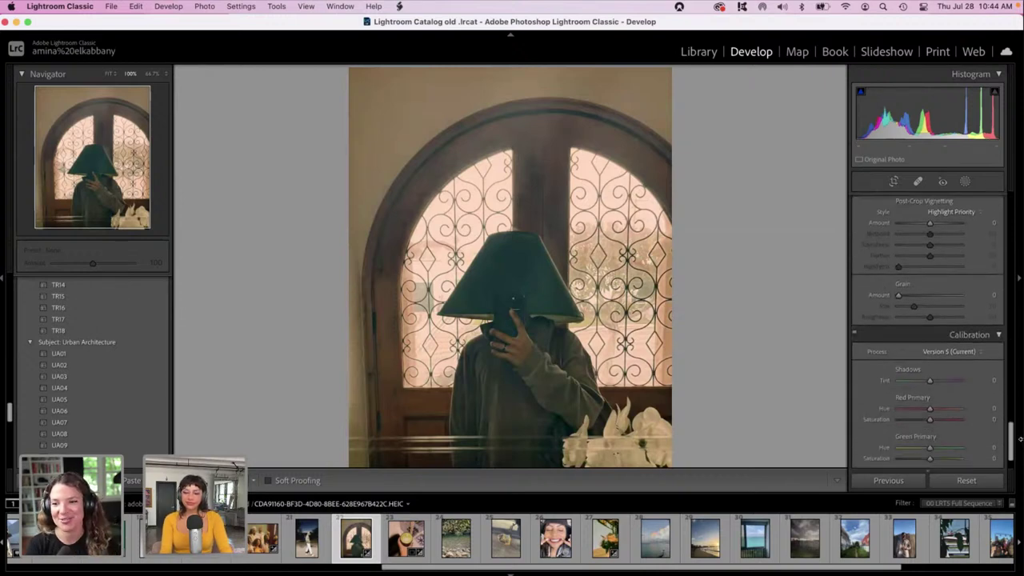
click(915, 409)
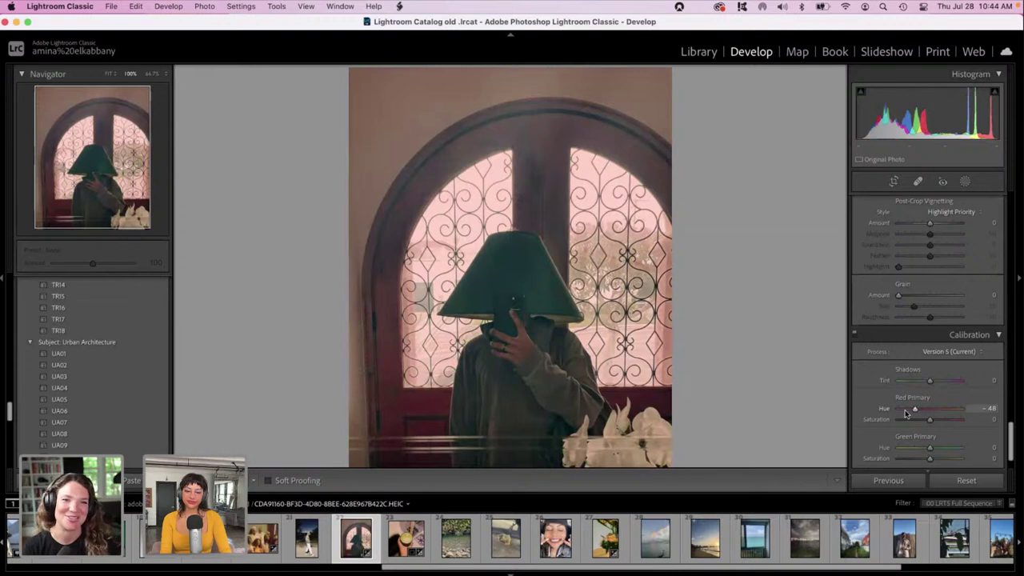
click(945, 447)
scroll(945, 452, down, 2)
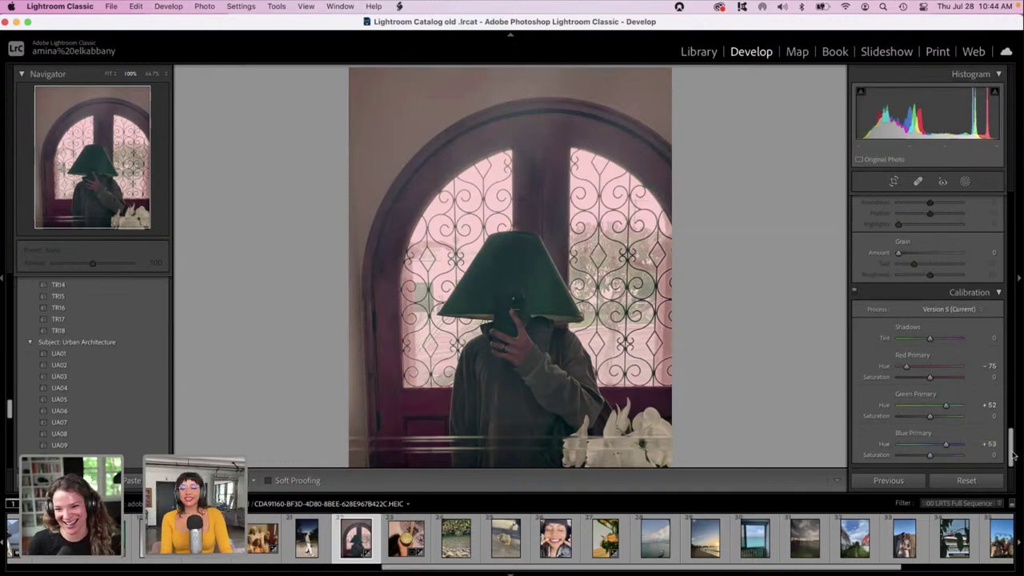
drag(1009, 456, 1009, 194)
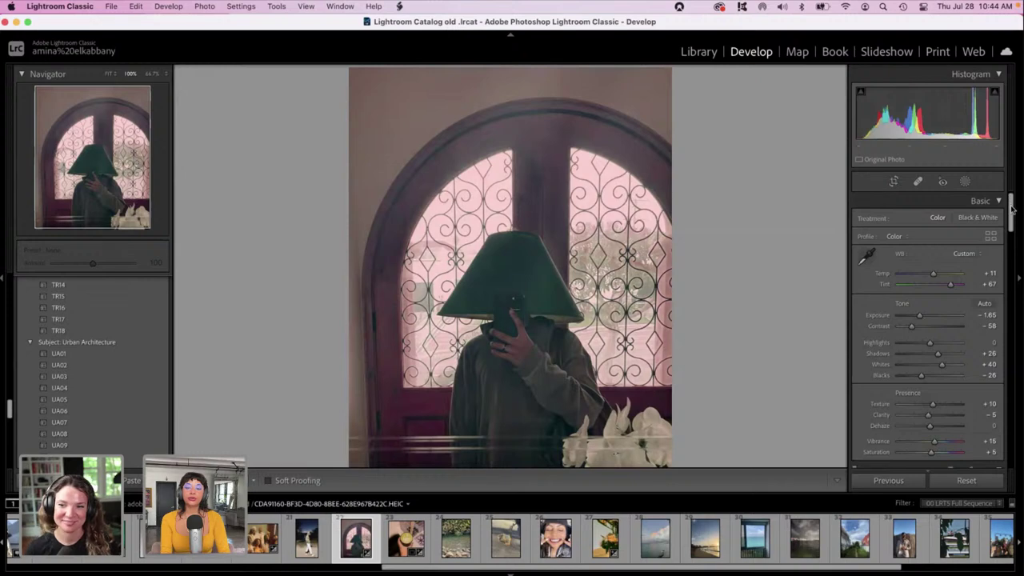
Set Highlights to −57 and raise HSL Red saturation to +71.
click(911, 344)
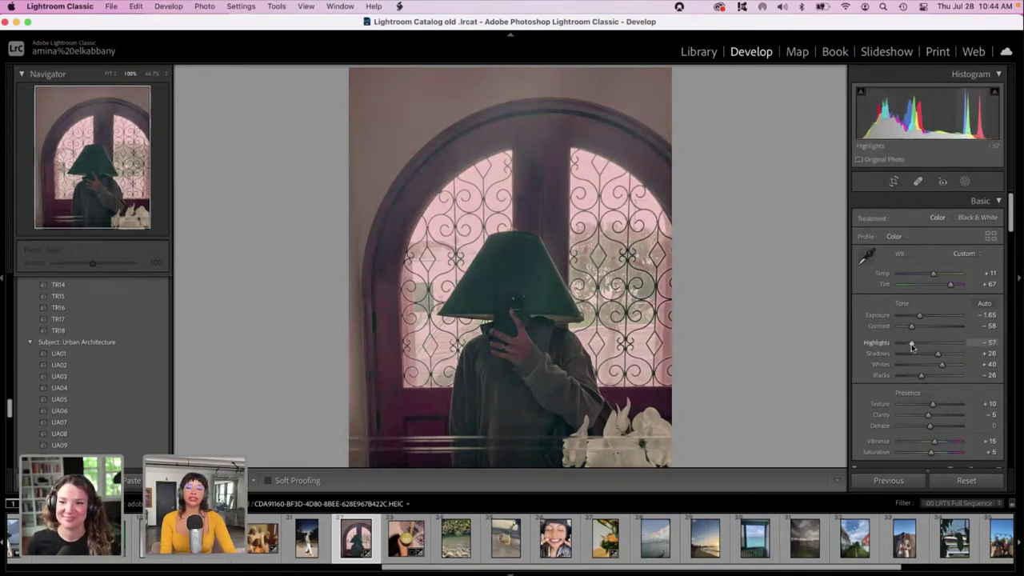
scroll(911, 345, down, 3)
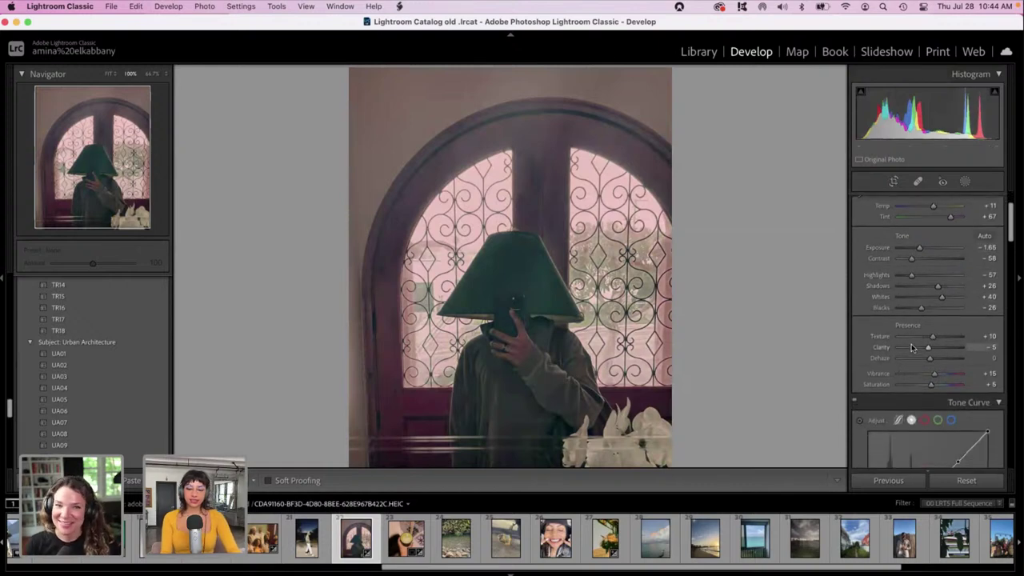
scroll(911, 346, down, 10)
scroll(911, 345, down, 4)
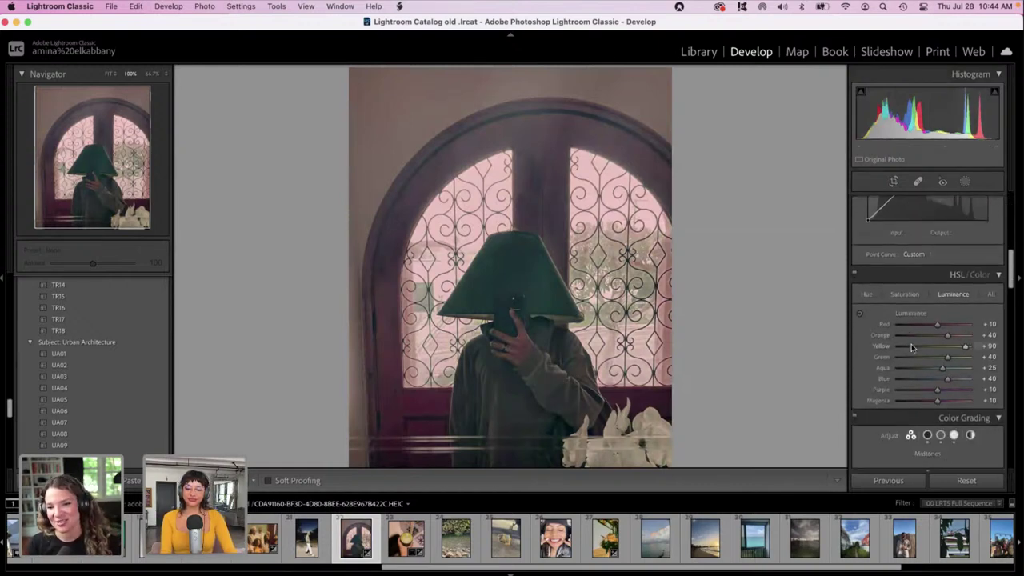
click(905, 292)
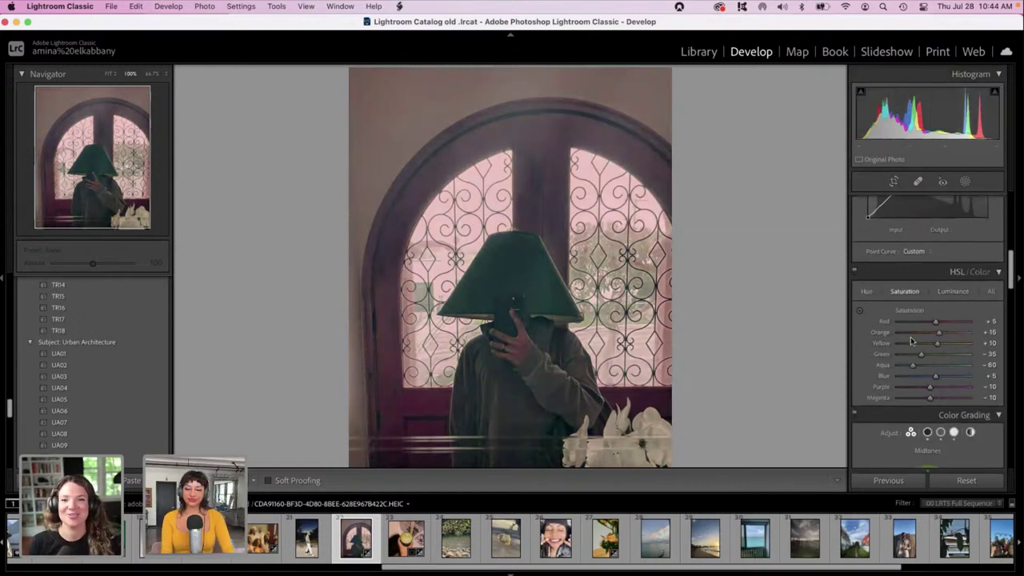
click(951, 323)
drag(951, 323, 958, 321)
drag(929, 388, 948, 387)
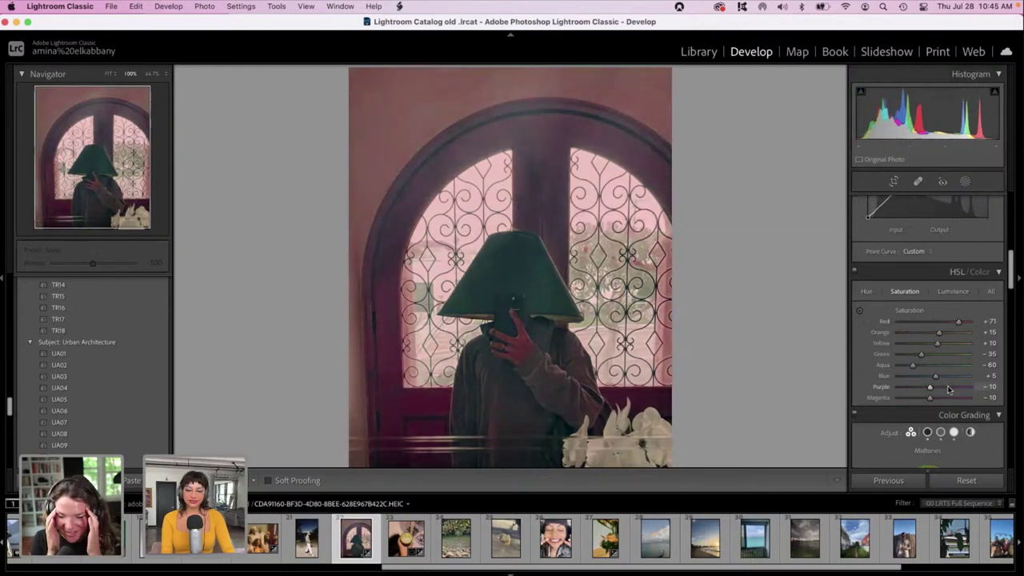
Shift HSL hues: Aqua +51, Blue +46, Purple +41, Magenta +37, Orange +42, Red +41.
click(866, 292)
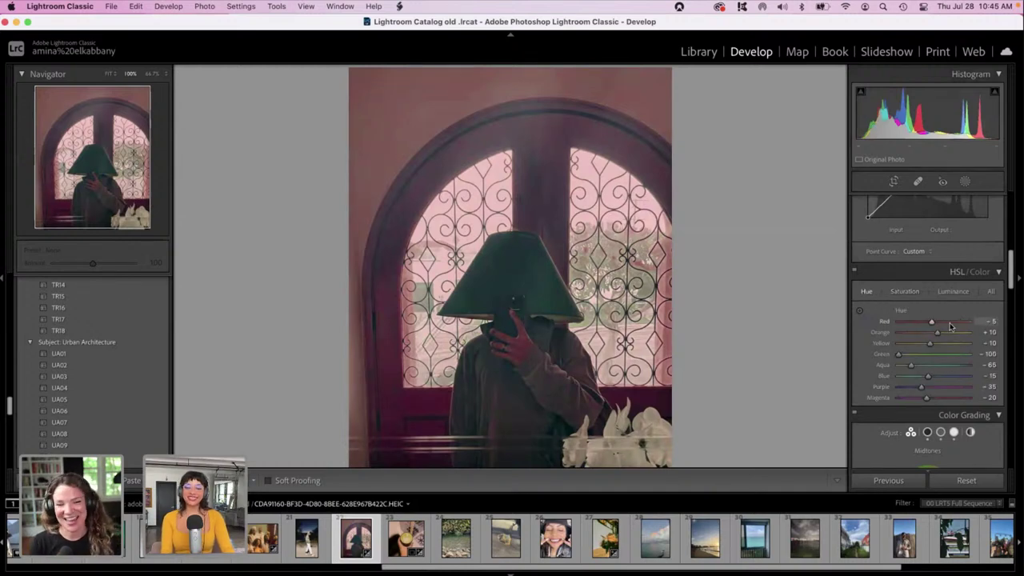
click(951, 367)
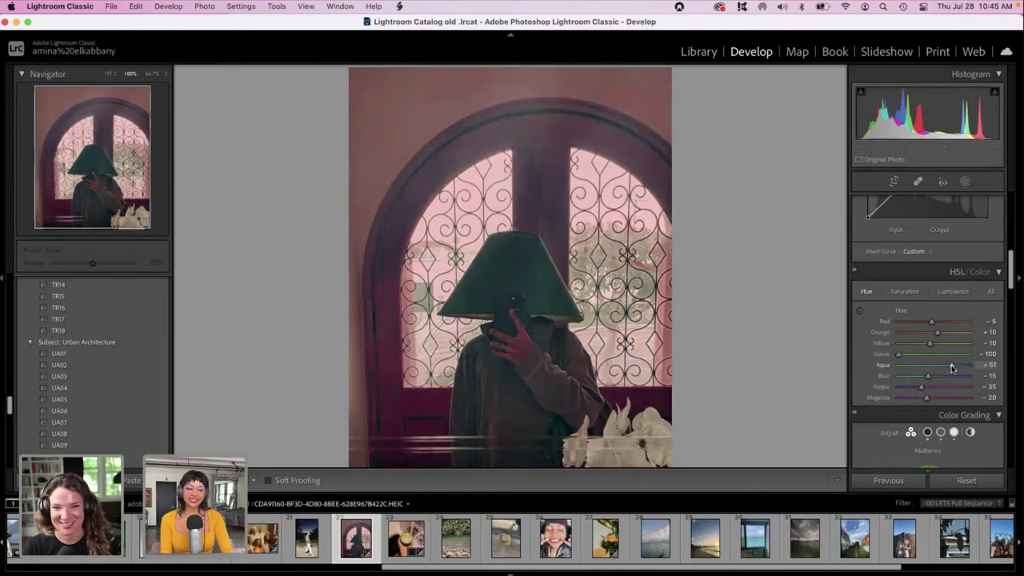
click(950, 375)
click(946, 386)
click(947, 398)
click(948, 332)
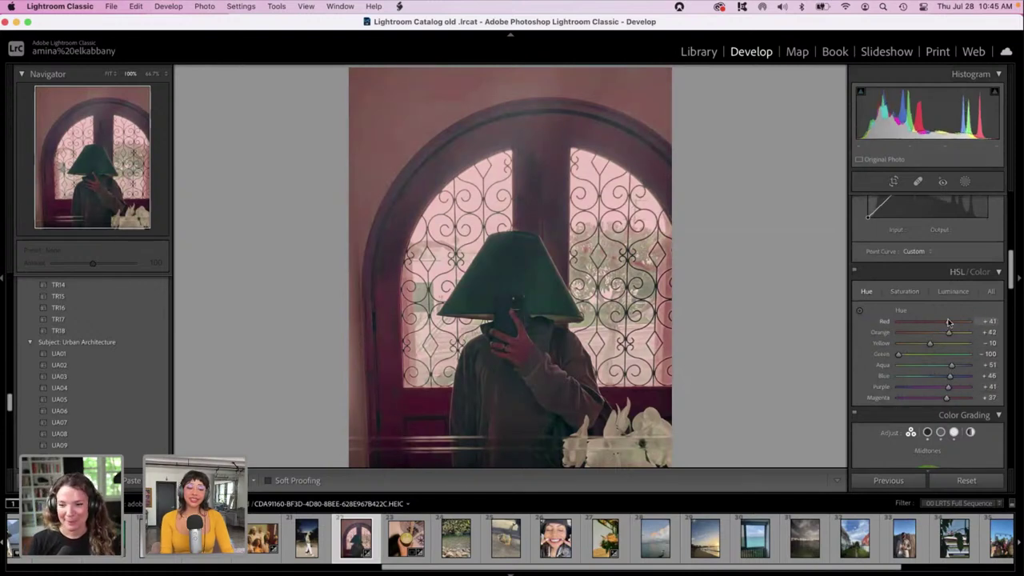
click(948, 321)
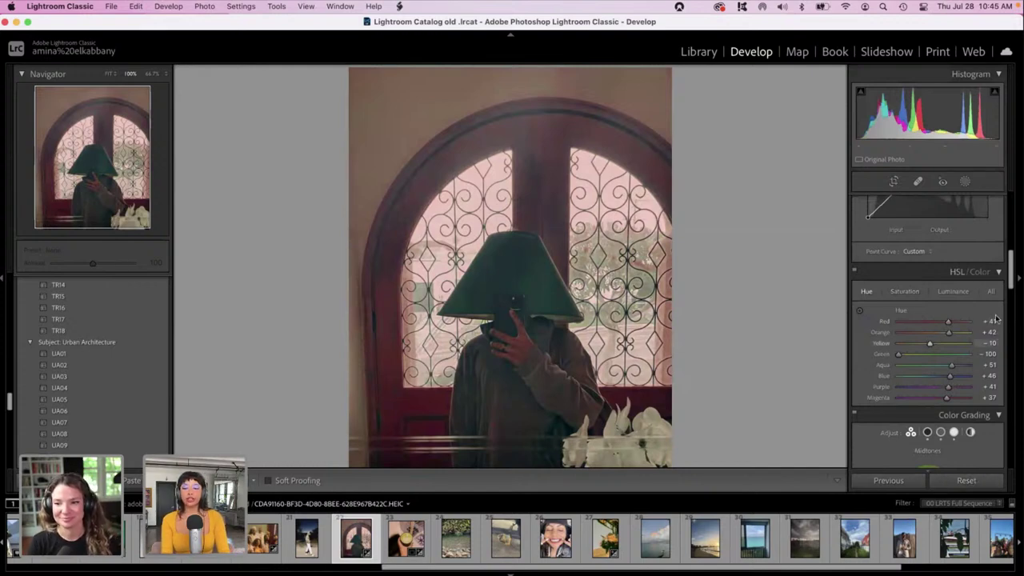
Reset the lamp-shade photo and apply the Urban Architecture preset UA03.
drag(1010, 276, 1016, 412)
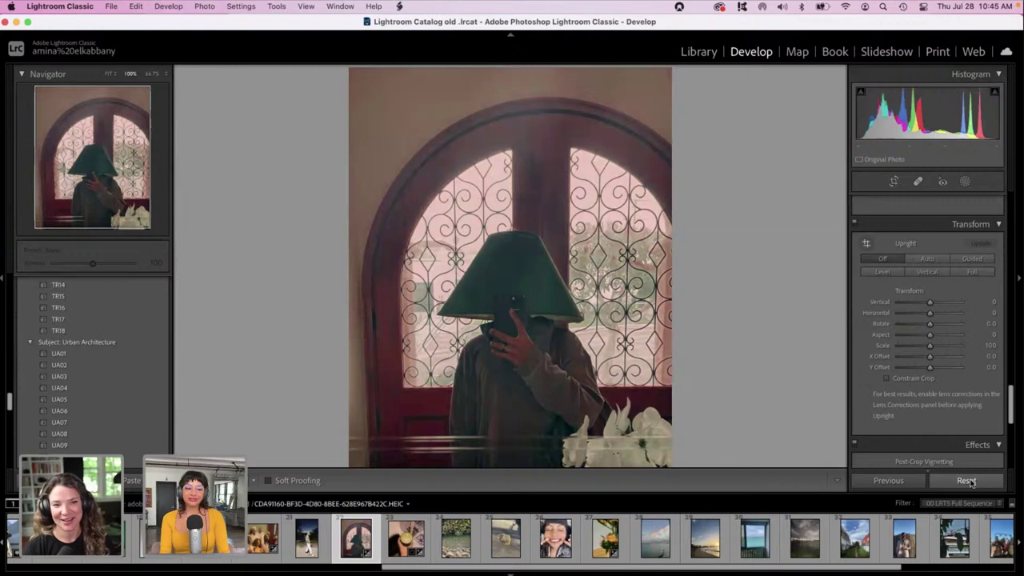
click(966, 481)
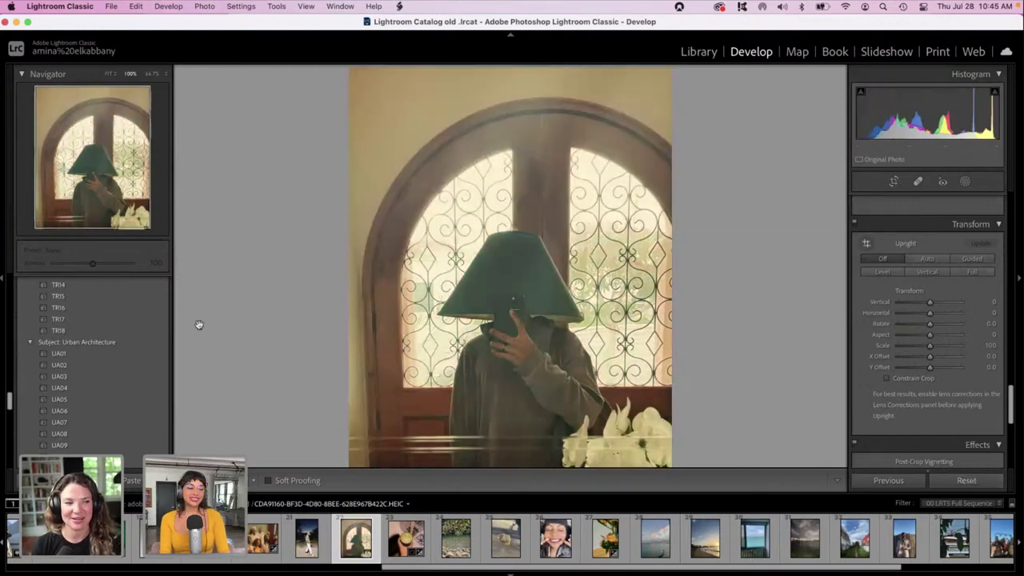
click(83, 375)
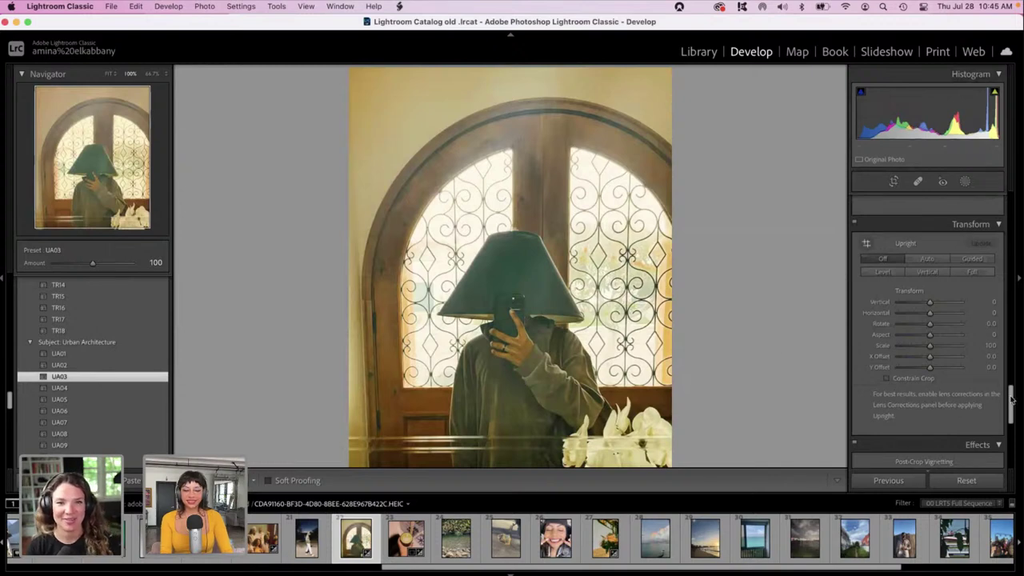
Set Calibration Red Primary hue +59 and Blue Primary hue −62, and Tint to +45.
scroll(1003, 402, down, 5)
drag(929, 366, 905, 340)
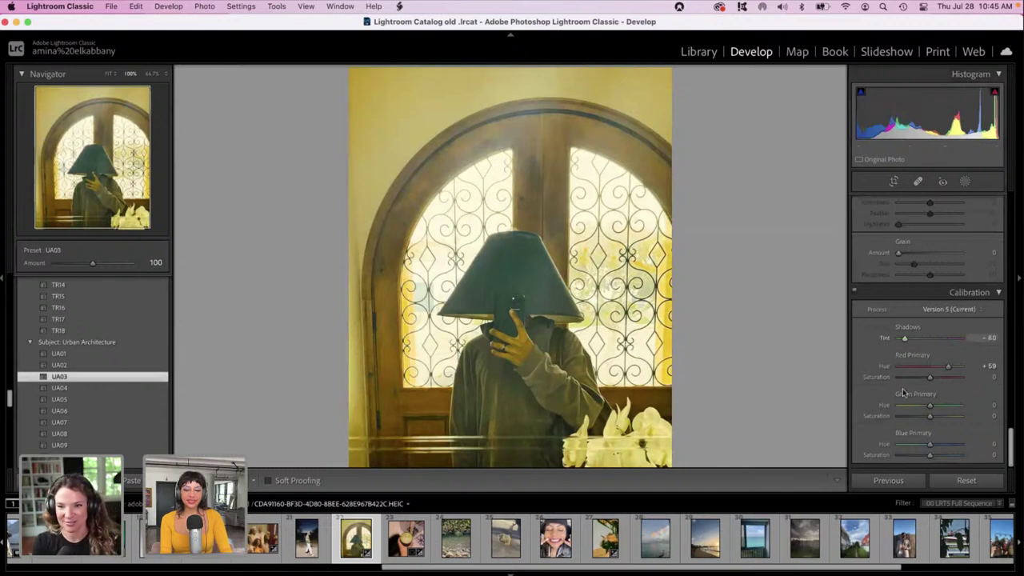
click(910, 444)
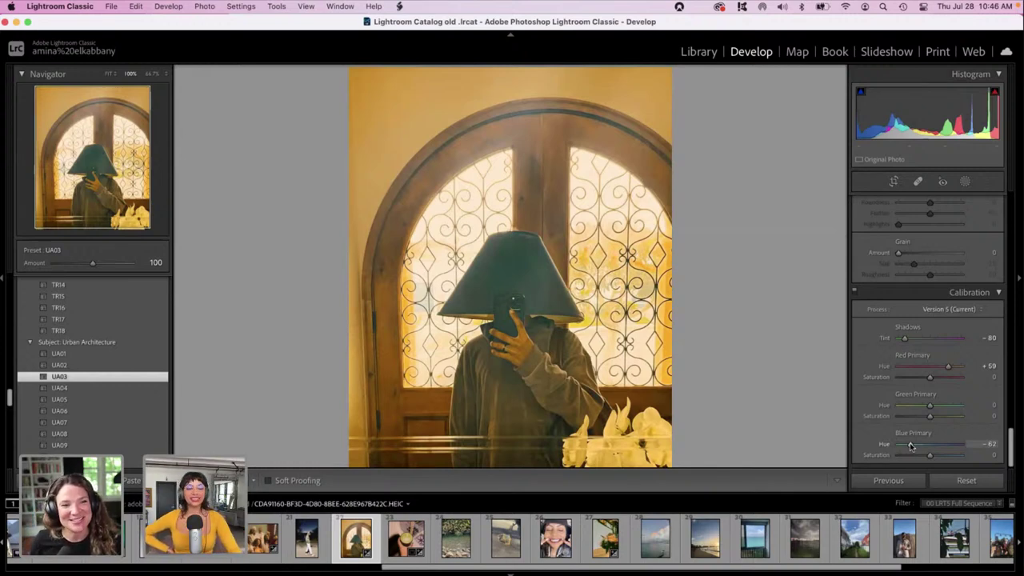
scroll(957, 252, up, 10)
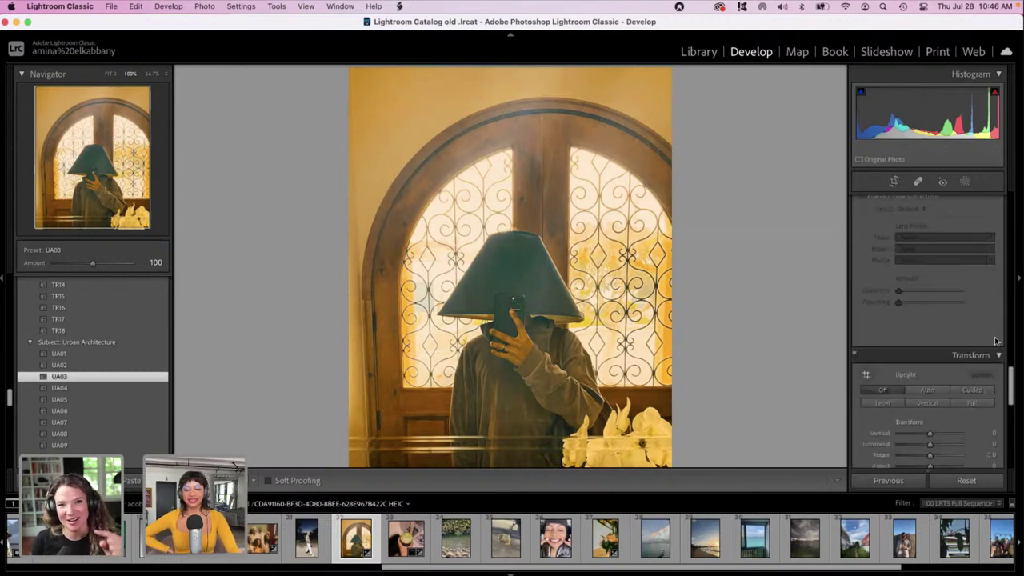
drag(1011, 259, 1007, 184)
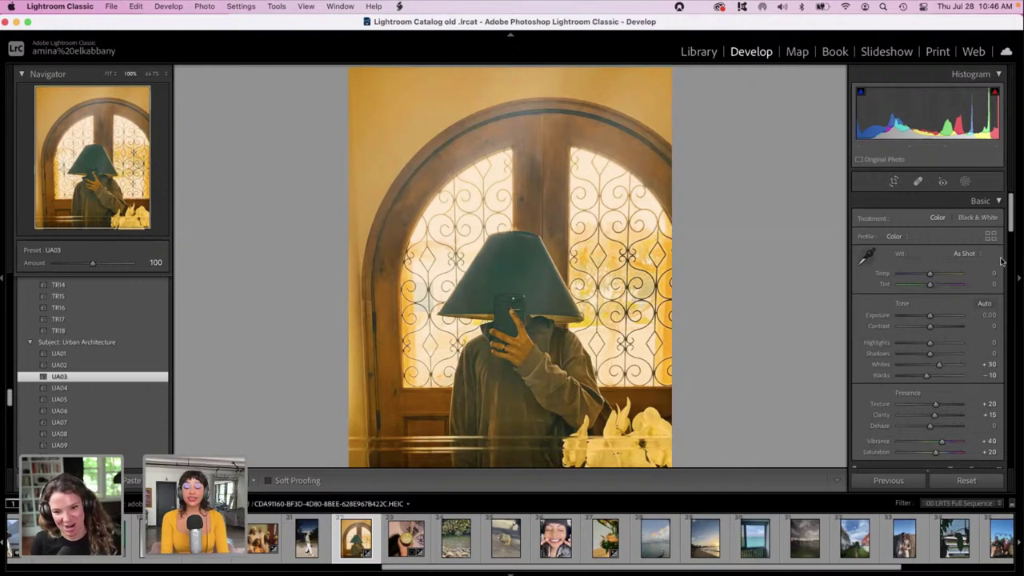
drag(929, 285, 944, 288)
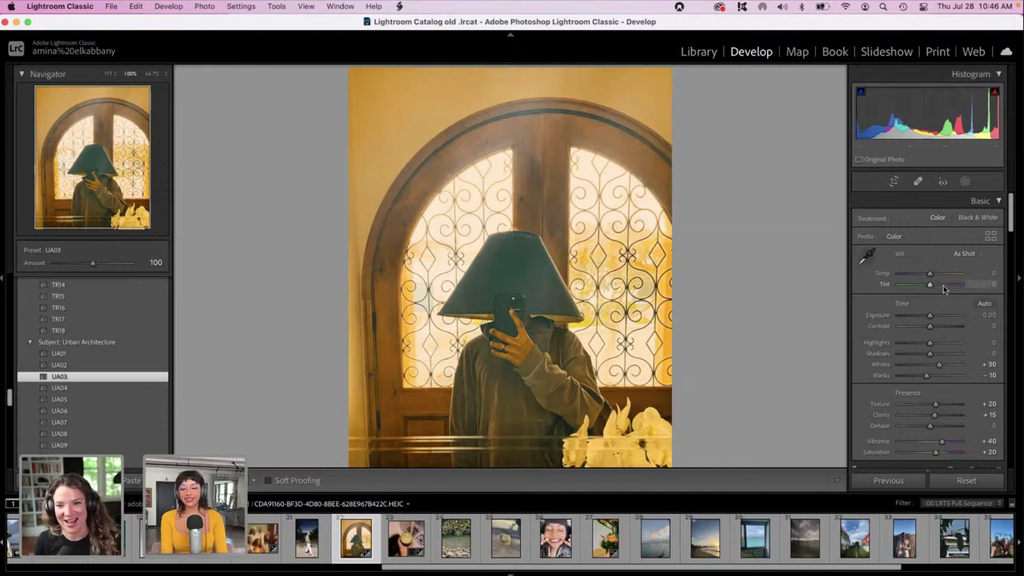
Brush-mask both arched window grilles, cleaning stray edges with a smaller eraser of about 29.5.
click(966, 184)
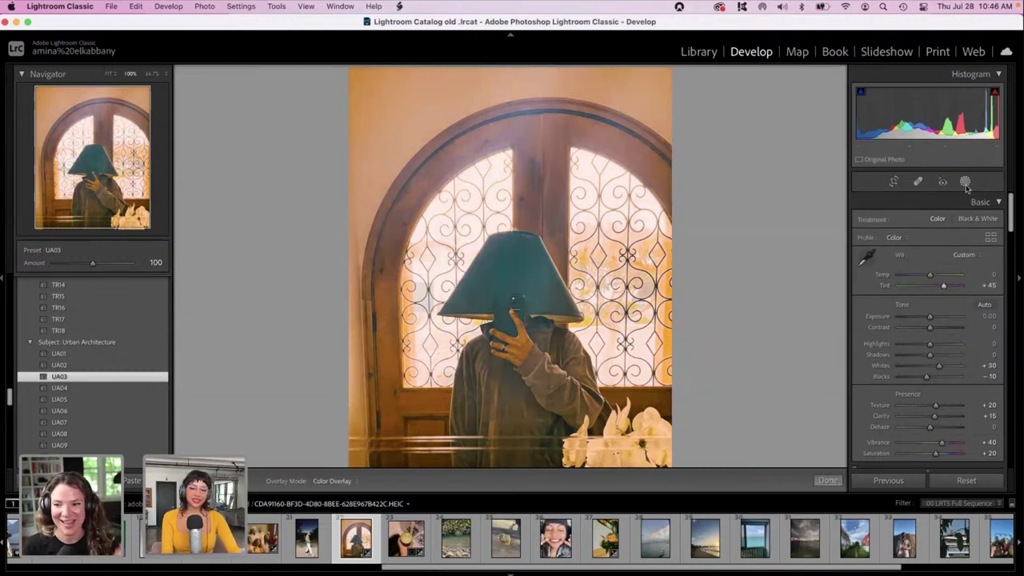
click(898, 253)
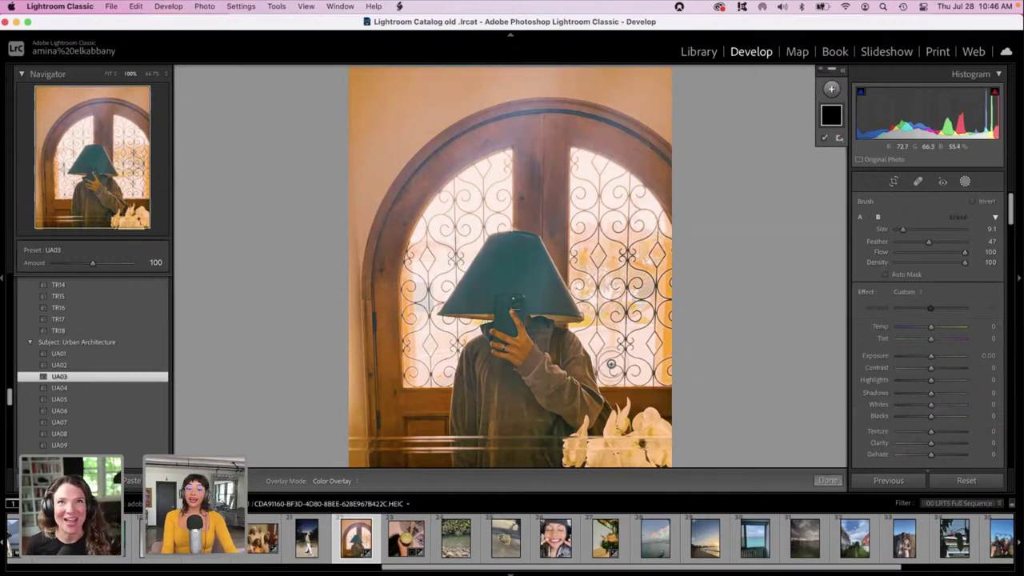
drag(606, 368, 666, 368)
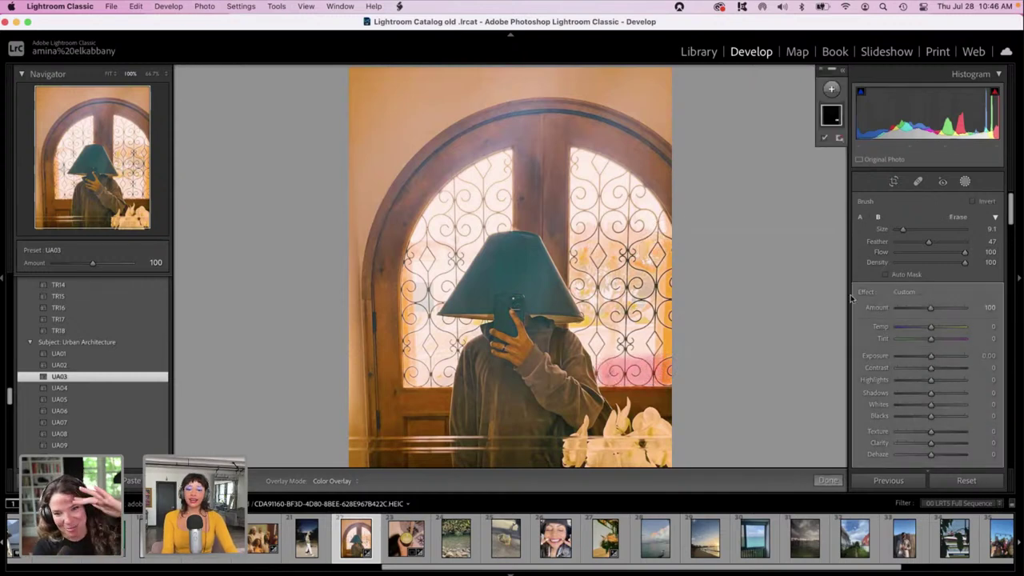
click(956, 216)
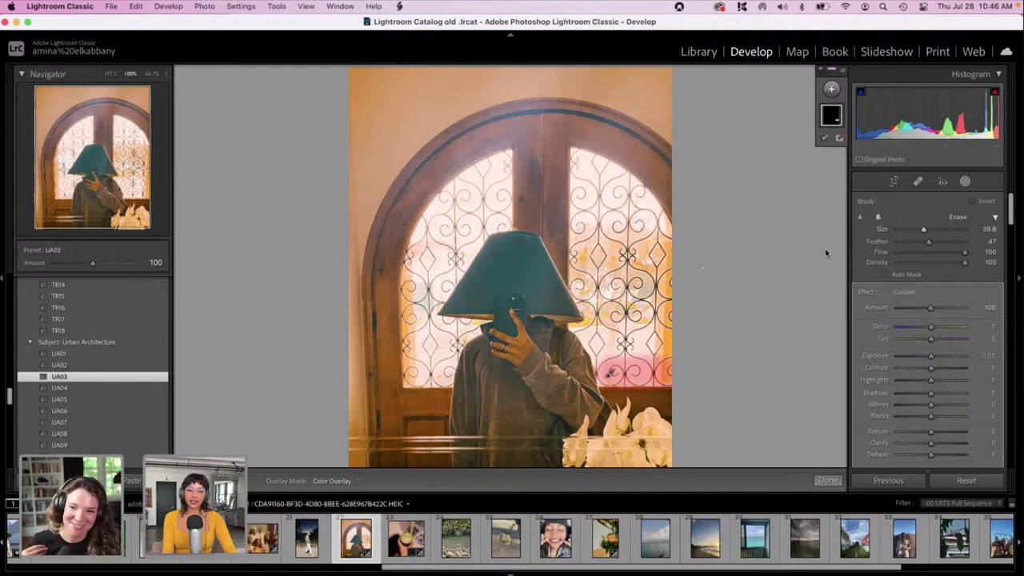
drag(923, 230, 914, 230)
mouse_move(613, 203)
mouse_down()
mouse_move(632, 240)
mouse_move(616, 183)
mouse_move(628, 339)
mouse_move(596, 343)
mouse_move(579, 313)
mouse_move(571, 239)
mouse_move(582, 168)
mouse_move(550, 198)
mouse_up()
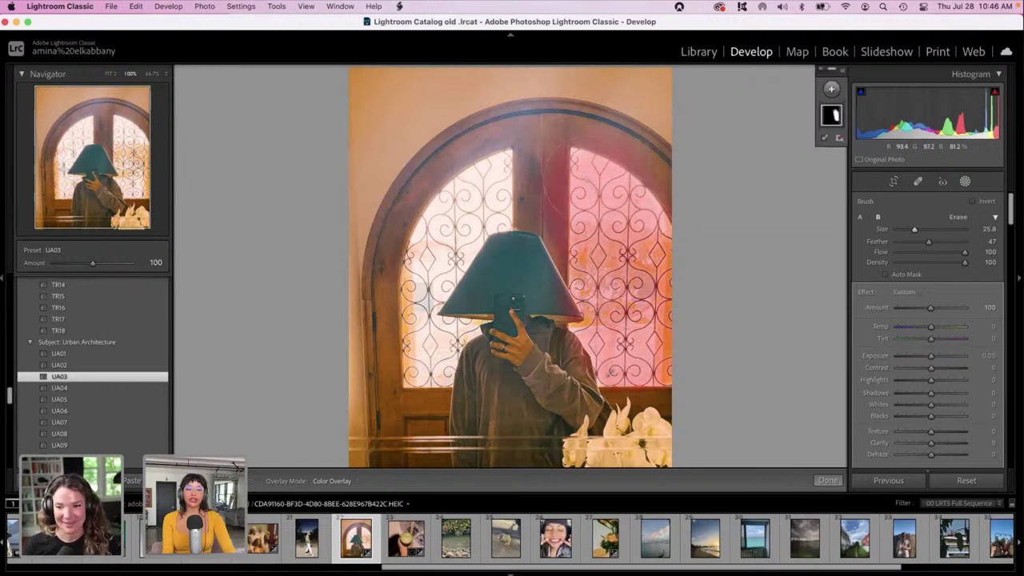
mouse_move(478, 179)
mouse_down()
mouse_move(448, 215)
mouse_move(463, 184)
mouse_move(524, 171)
mouse_move(522, 216)
mouse_move(448, 264)
mouse_move(432, 289)
mouse_move(432, 372)
mouse_up()
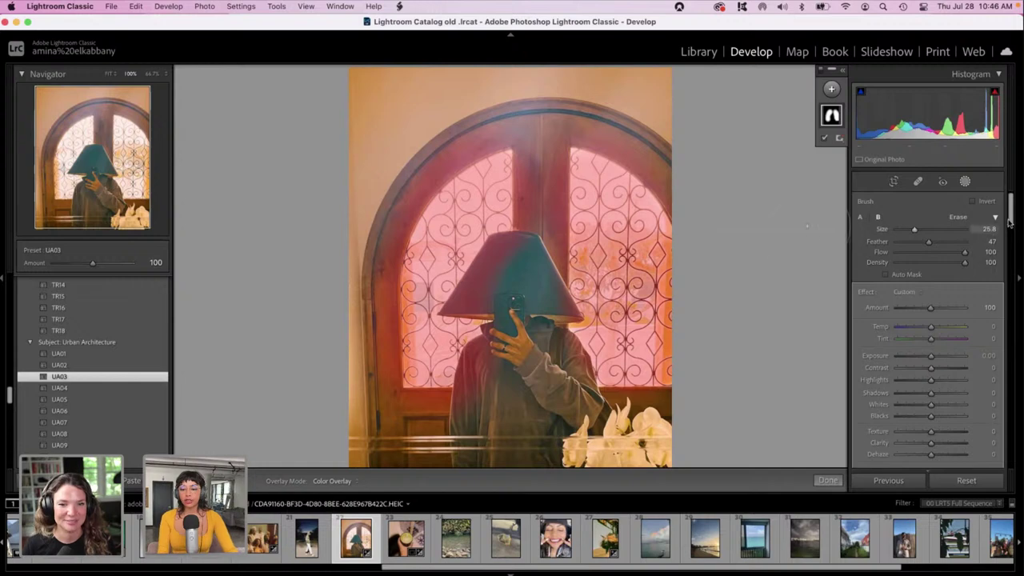
Darken the masked windows to Exposure -1.94.
scroll(1009, 221, down, 3)
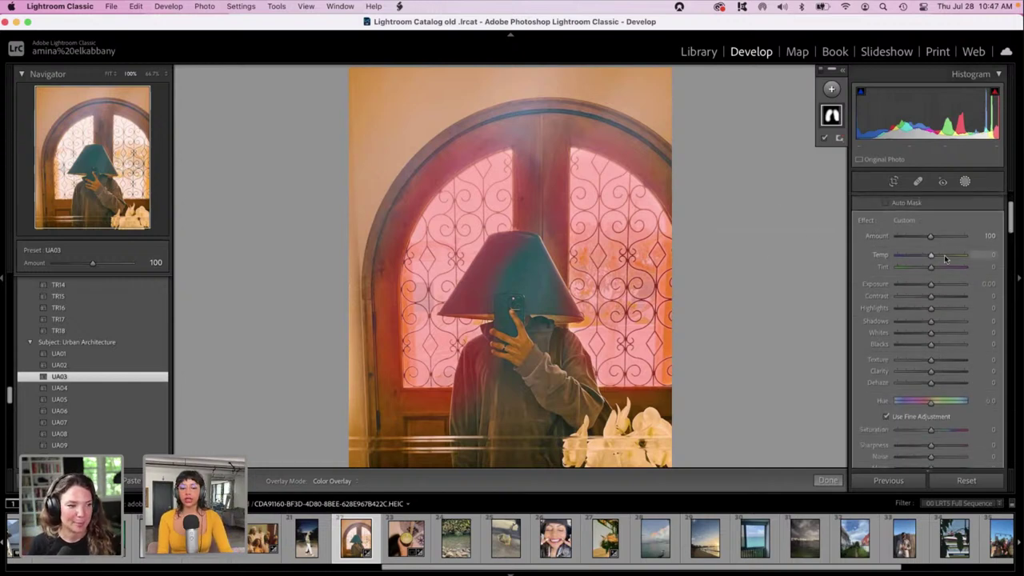
drag(930, 284, 913, 283)
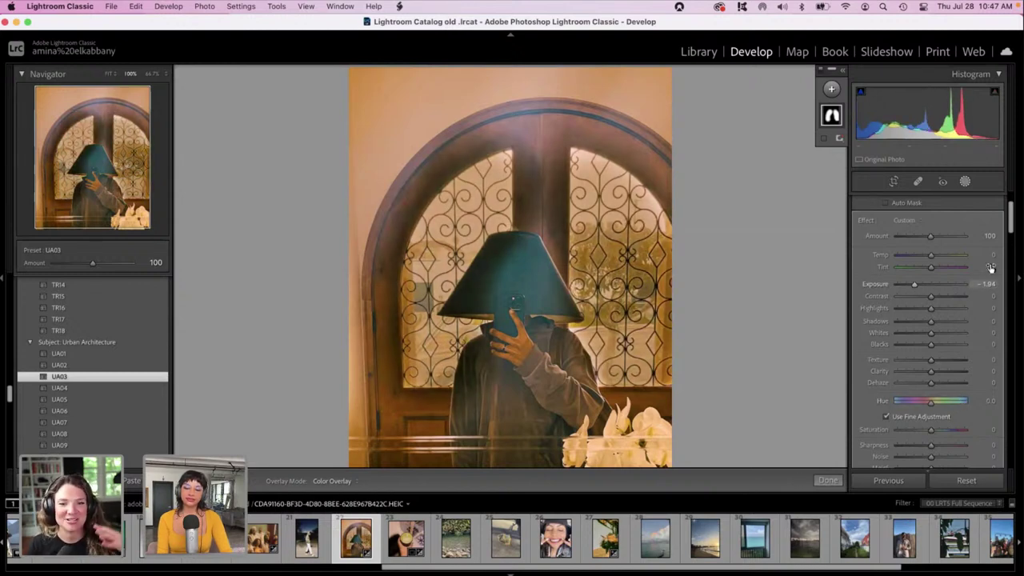
scroll(1009, 234, down, 5)
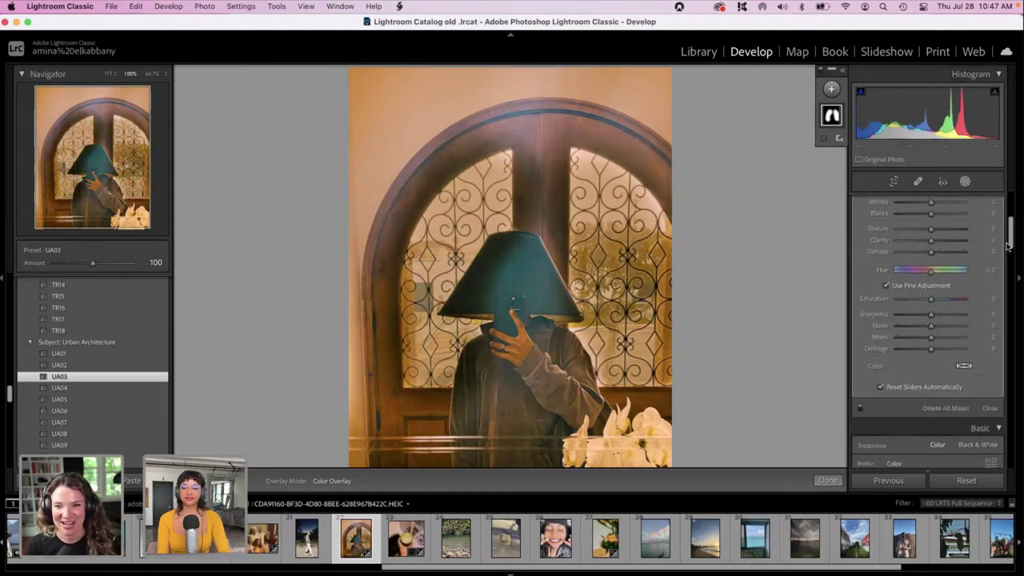
Tint the masked windows a warm peach-red, settling on H 0, S 88.
click(964, 365)
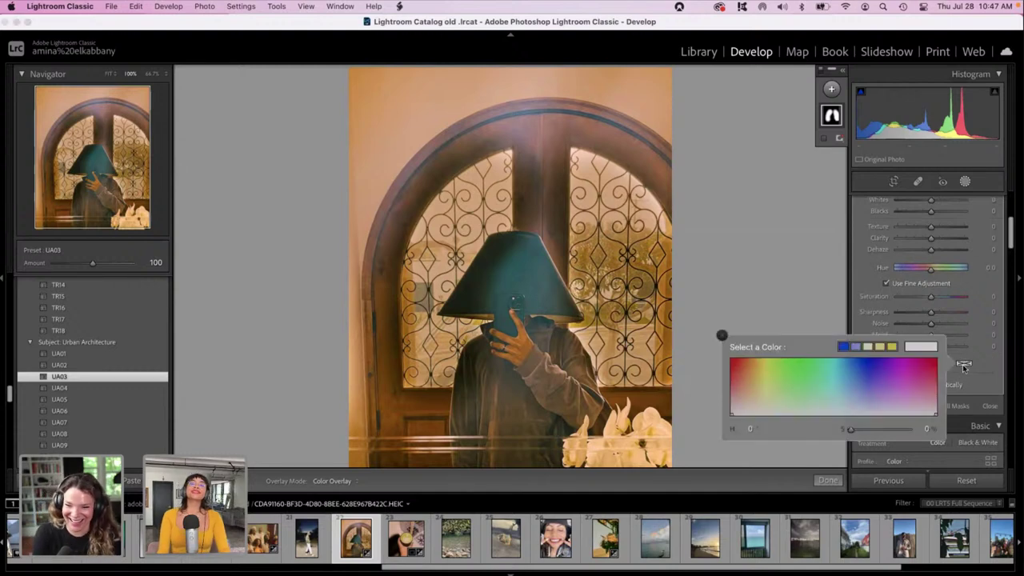
click(841, 367)
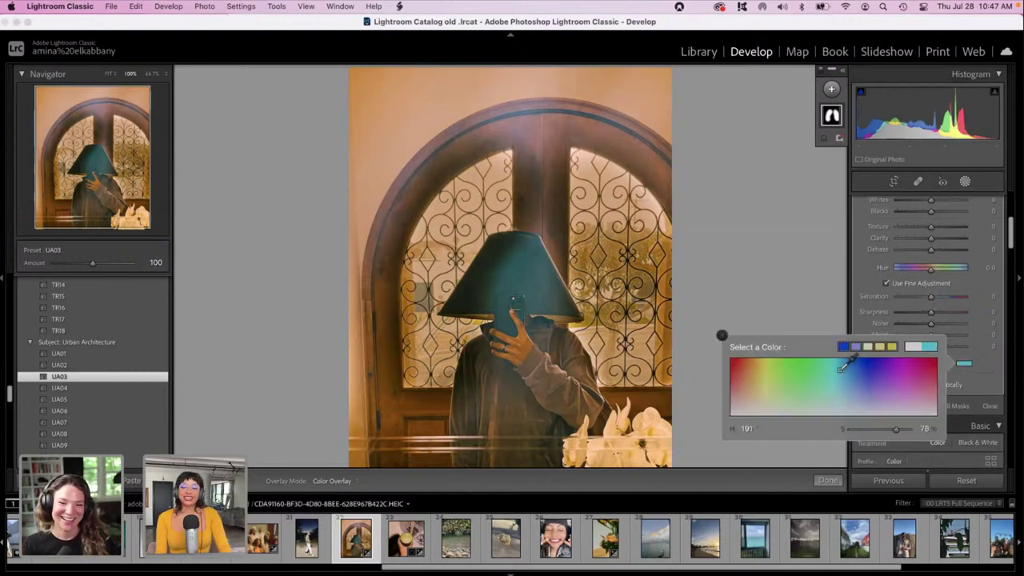
drag(840, 368, 849, 364)
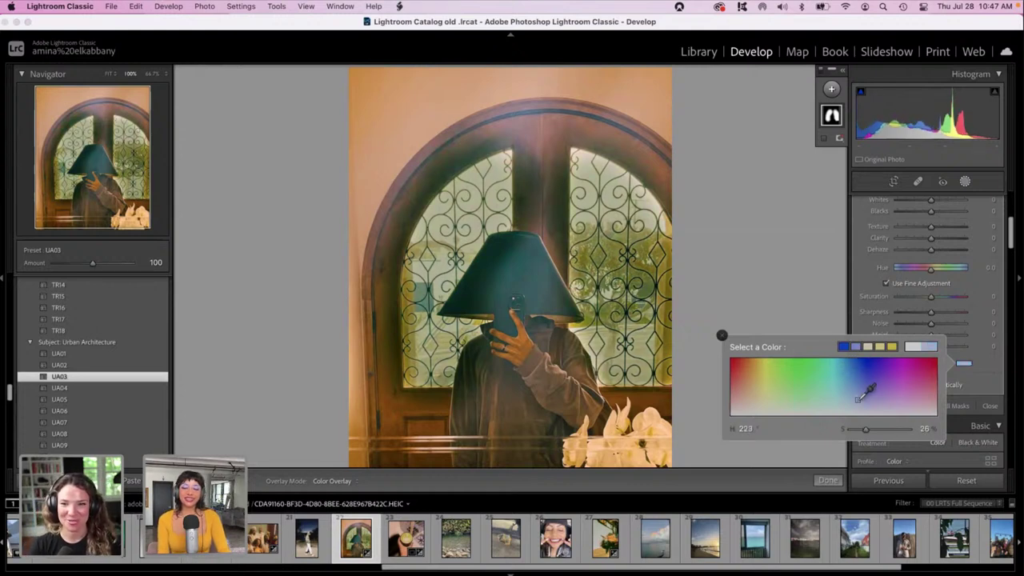
click(786, 363)
click(898, 364)
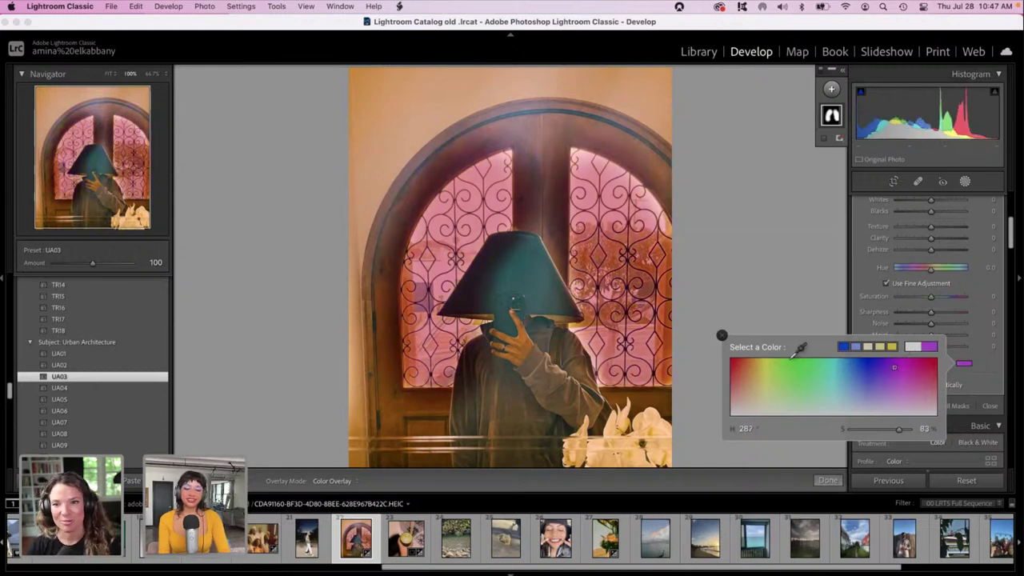
click(869, 363)
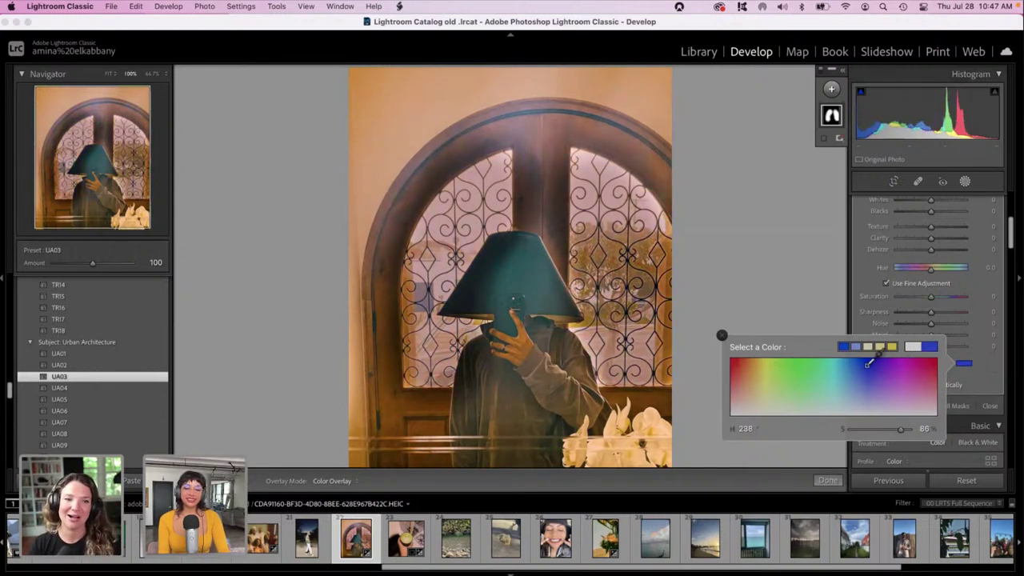
click(880, 392)
click(908, 359)
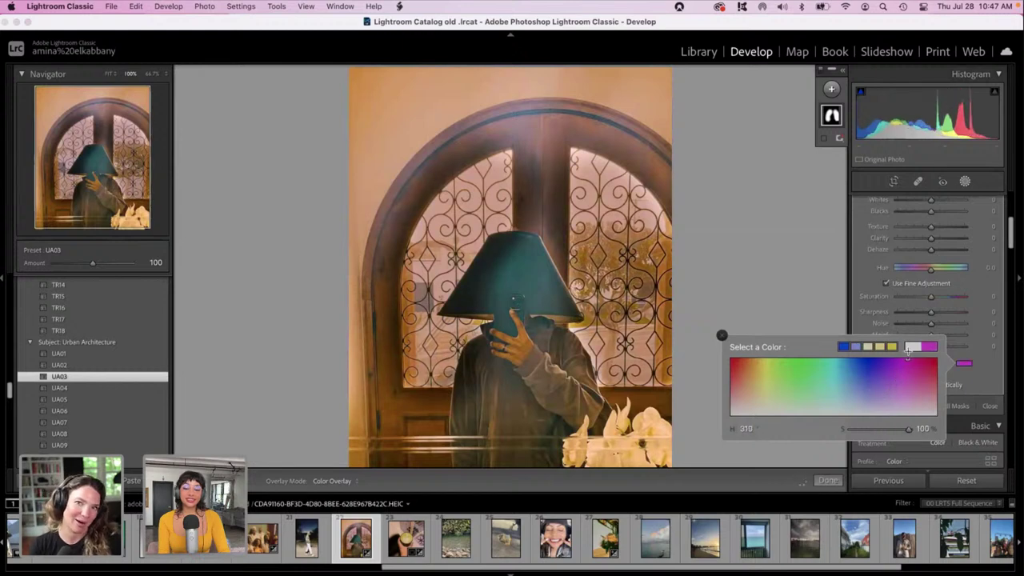
drag(908, 355, 939, 365)
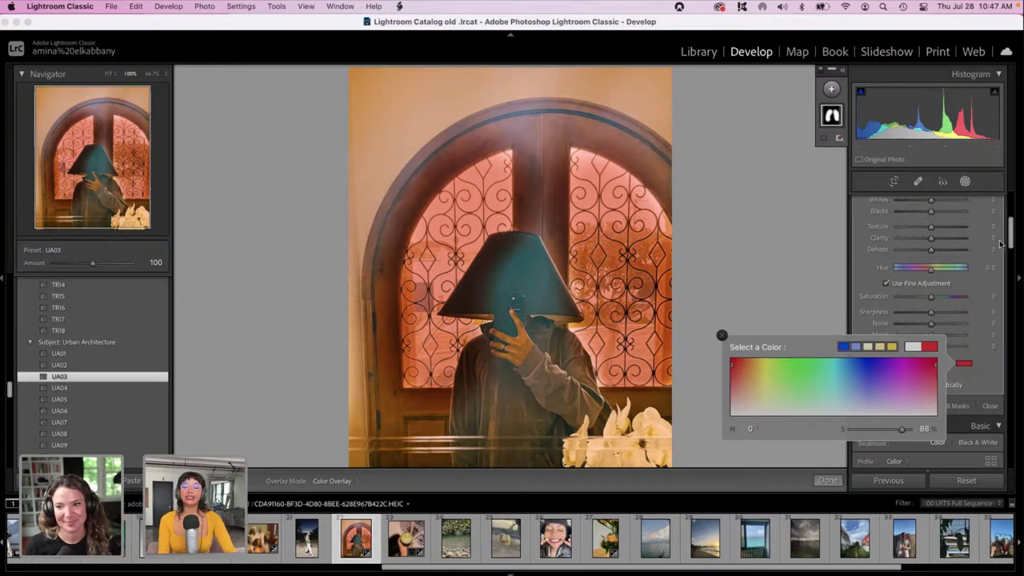
click(1012, 236)
drag(1011, 235, 1012, 205)
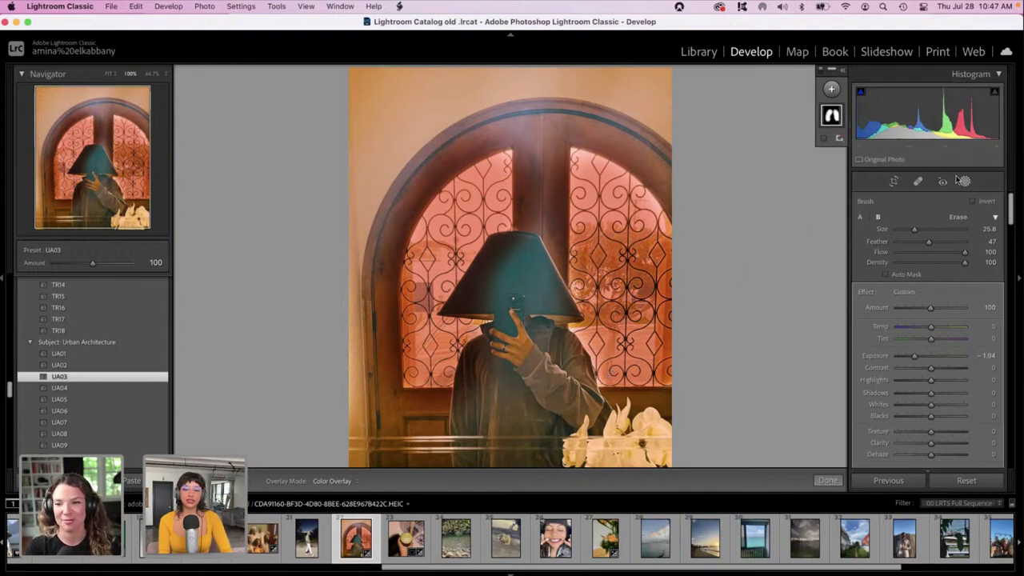
Add a second brush mask painted over the lampshade.
click(832, 89)
click(836, 147)
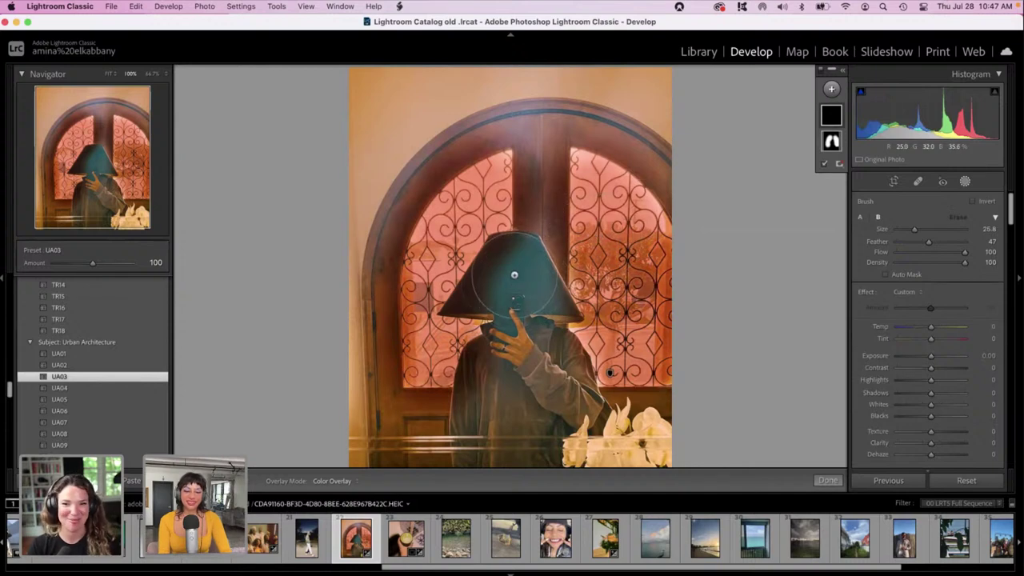
mouse_move(511, 276)
mouse_down()
mouse_move(500, 292)
mouse_move(514, 281)
mouse_move(528, 296)
mouse_move(500, 276)
mouse_move(500, 301)
mouse_up()
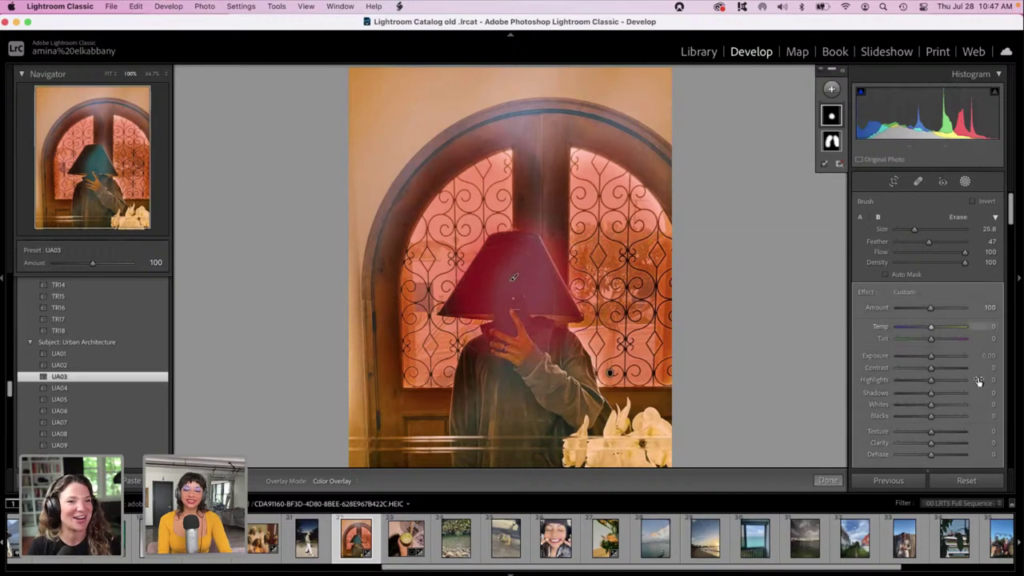
Tint the lampshade mask yellow-green at hue 60, saturation 93.
scroll(969, 372, down, 2)
scroll(968, 371, down, 4)
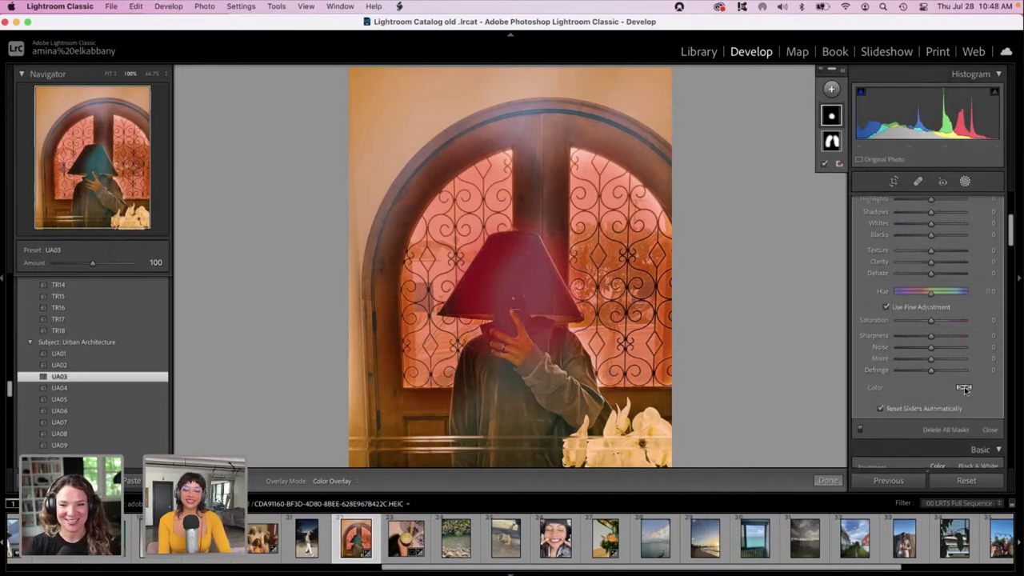
click(964, 389)
click(769, 383)
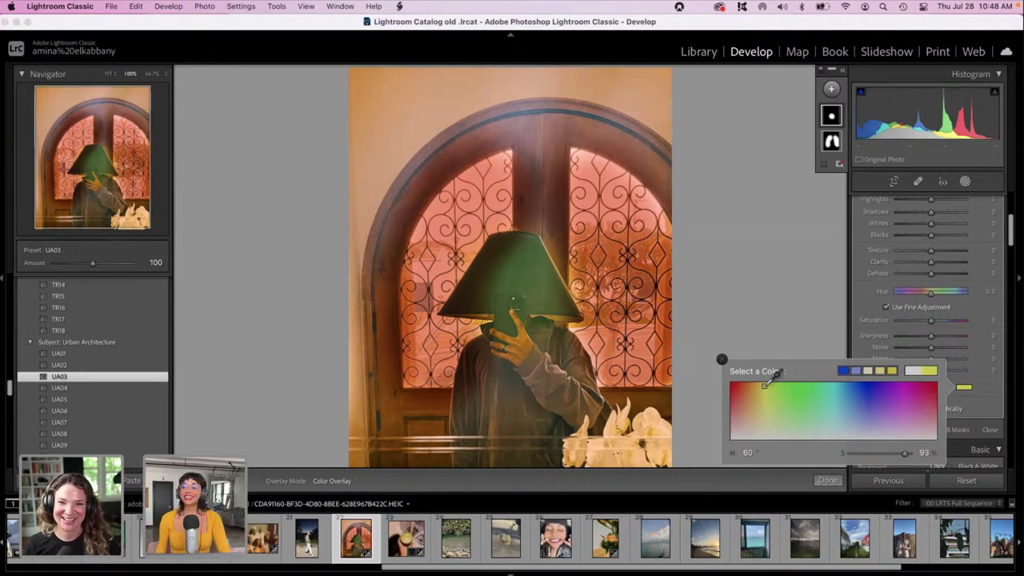
Give the lampshade mask a paler tint (H 51, S 55), Temp 100, Highlights 50, Shadows -100, Whites -27.
click(759, 408)
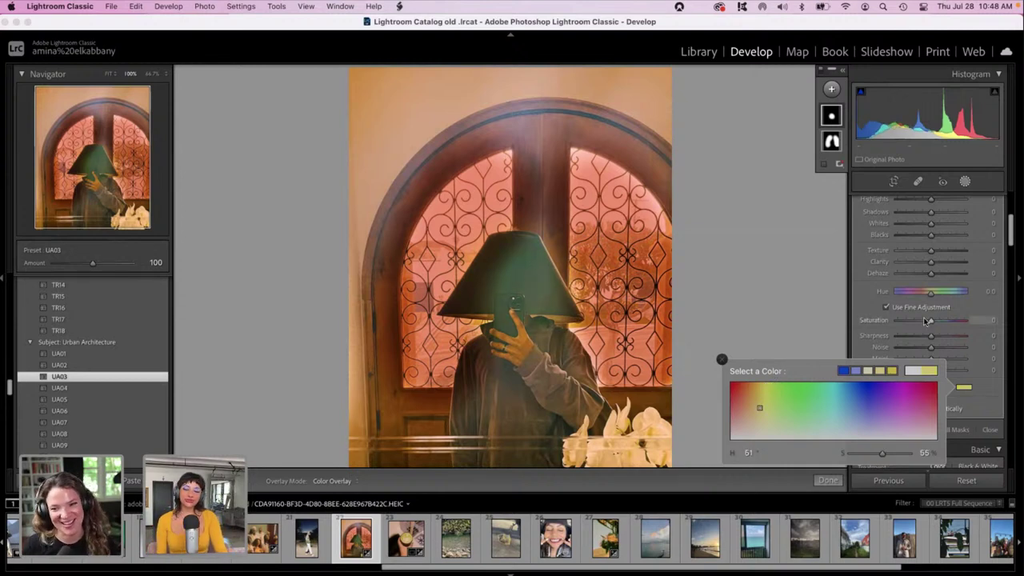
drag(930, 199, 947, 200)
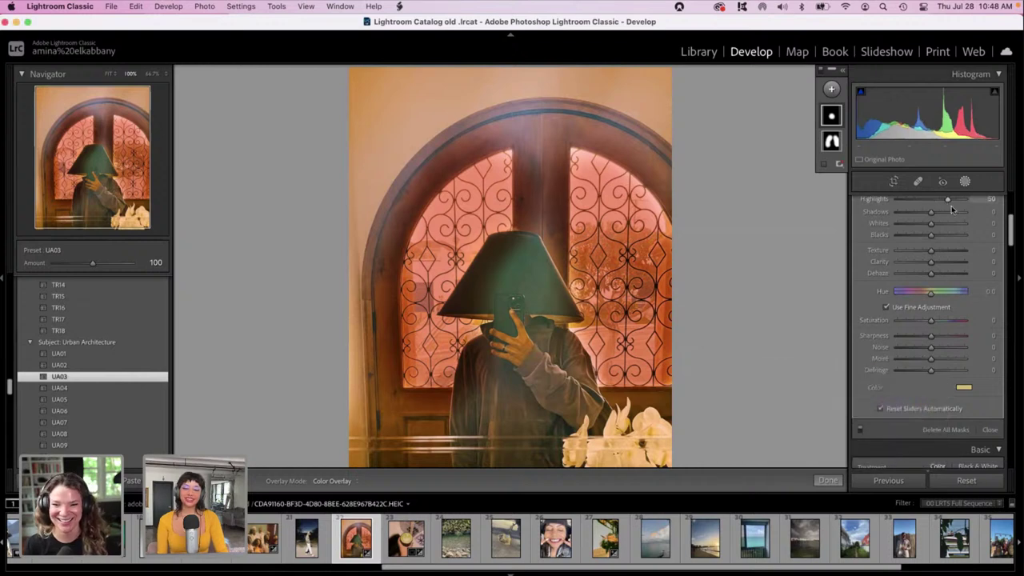
drag(1013, 244, 1013, 229)
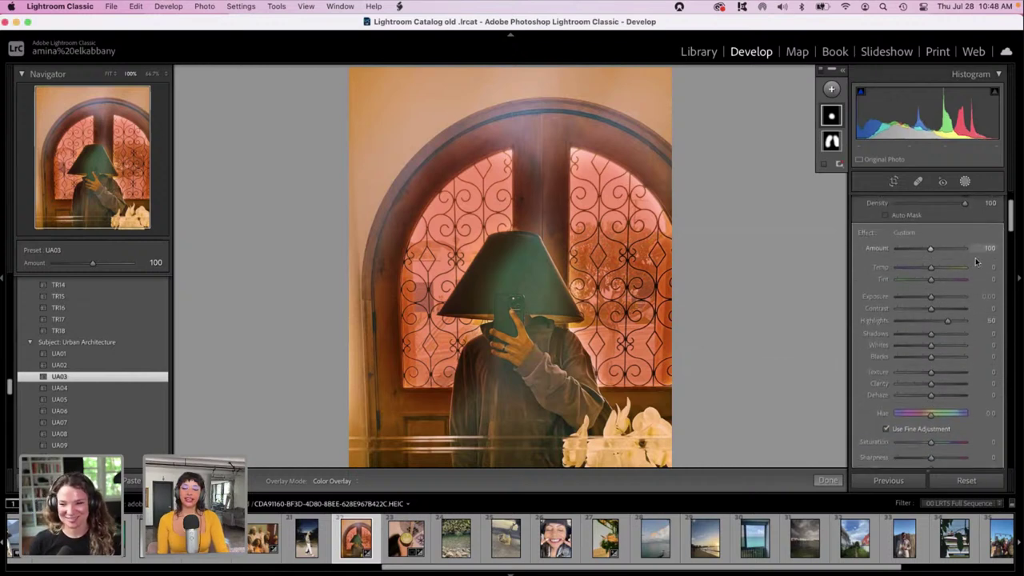
click(948, 269)
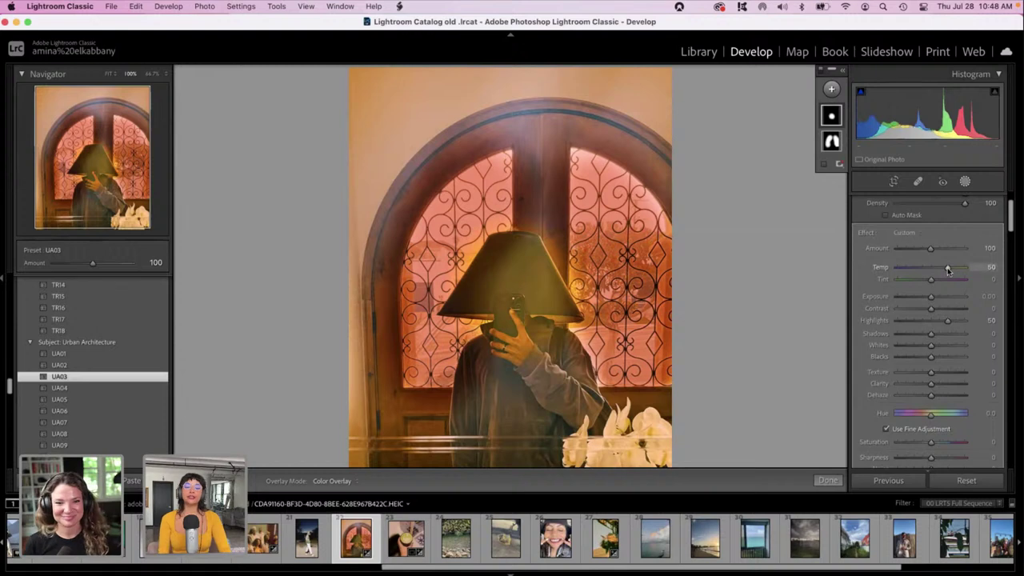
drag(948, 269, 1005, 272)
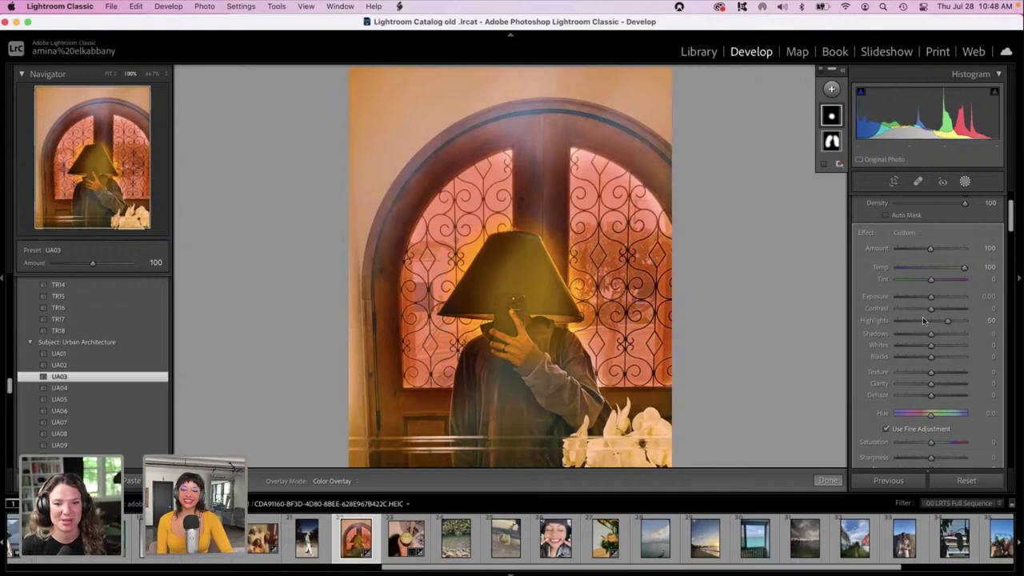
drag(931, 332, 862, 338)
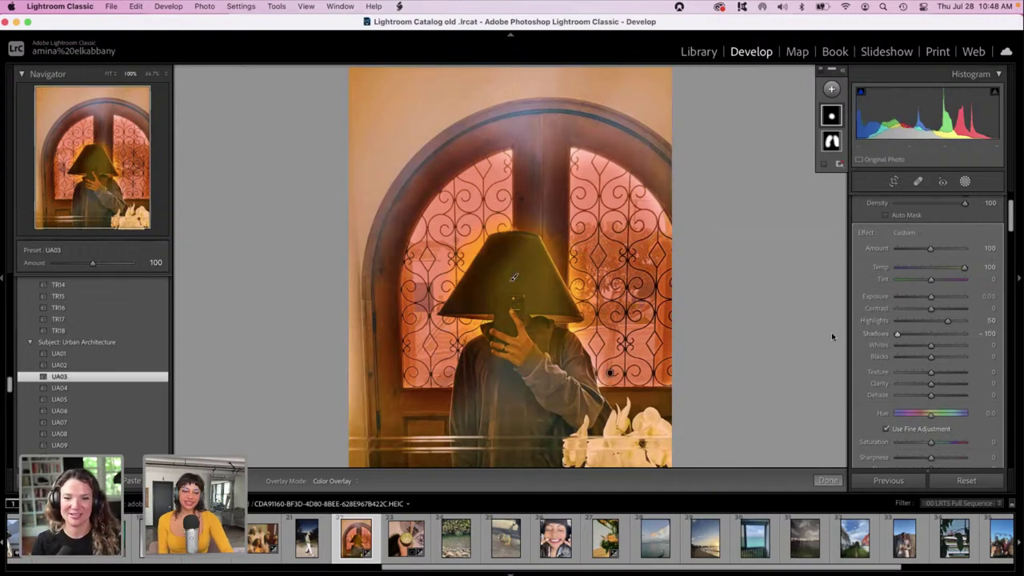
mouse_move(930, 345)
mouse_down()
mouse_move(896, 344)
mouse_move(922, 345)
mouse_up()
click(925, 345)
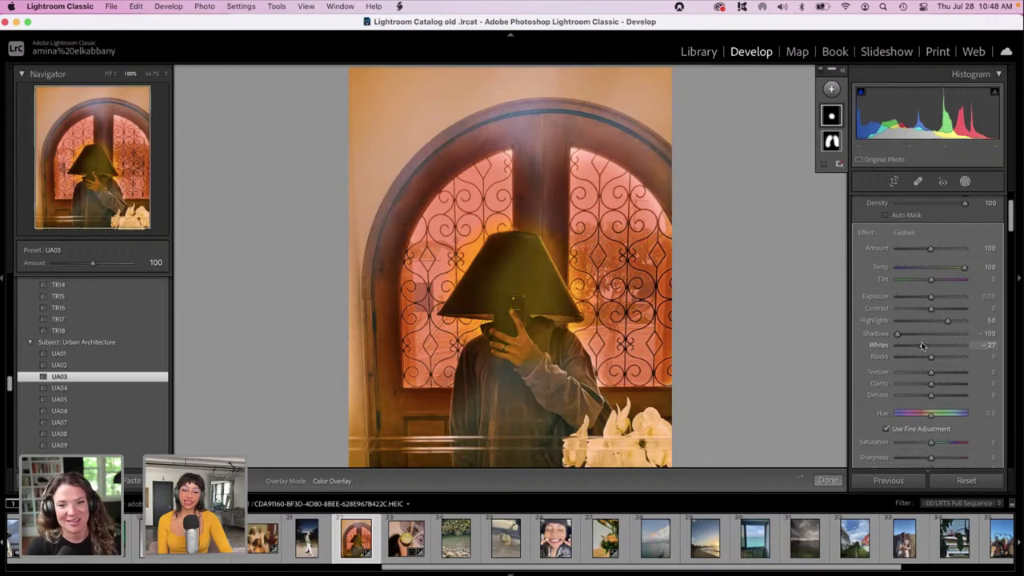
Leave masking and push the Color Grading highlights toward yellow, keeping the shadows wheel neutral.
click(965, 182)
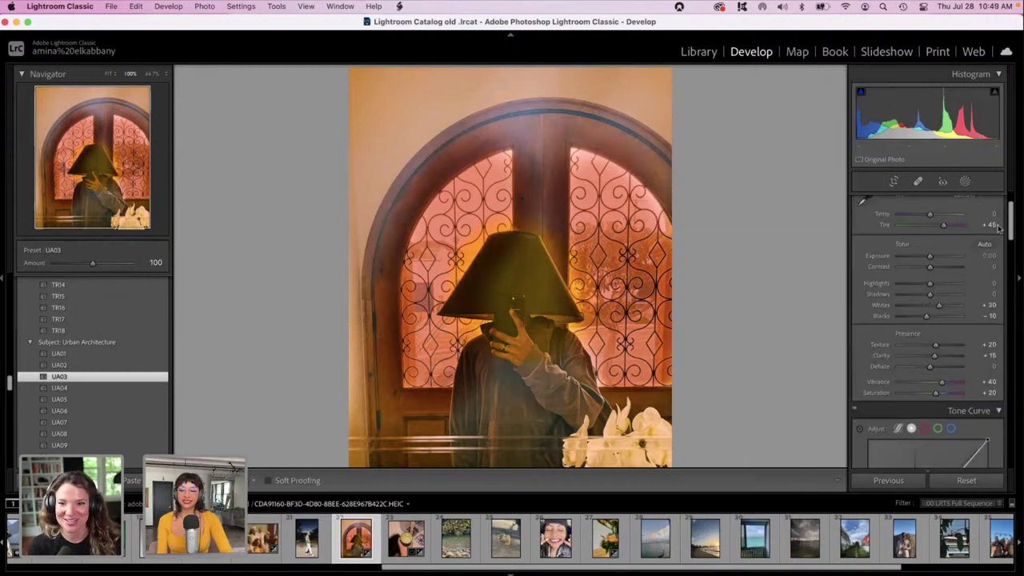
drag(1011, 234, 1020, 444)
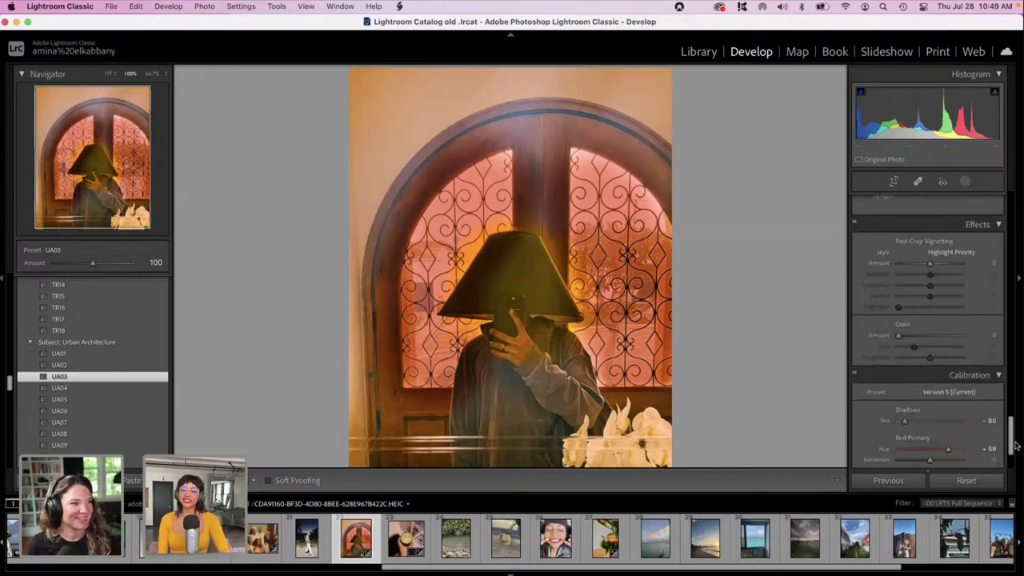
scroll(972, 339, up, 10)
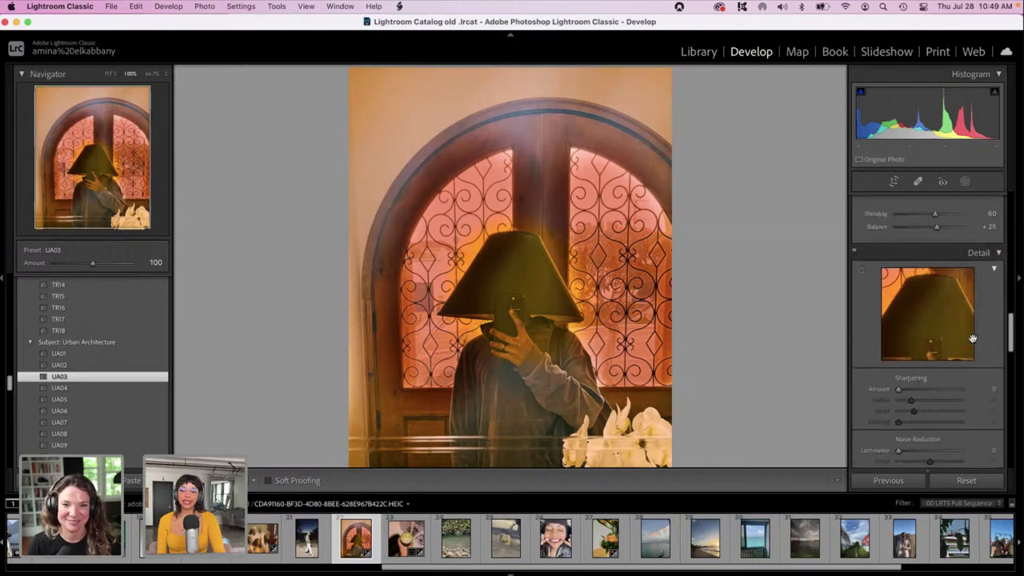
drag(1010, 335, 1009, 299)
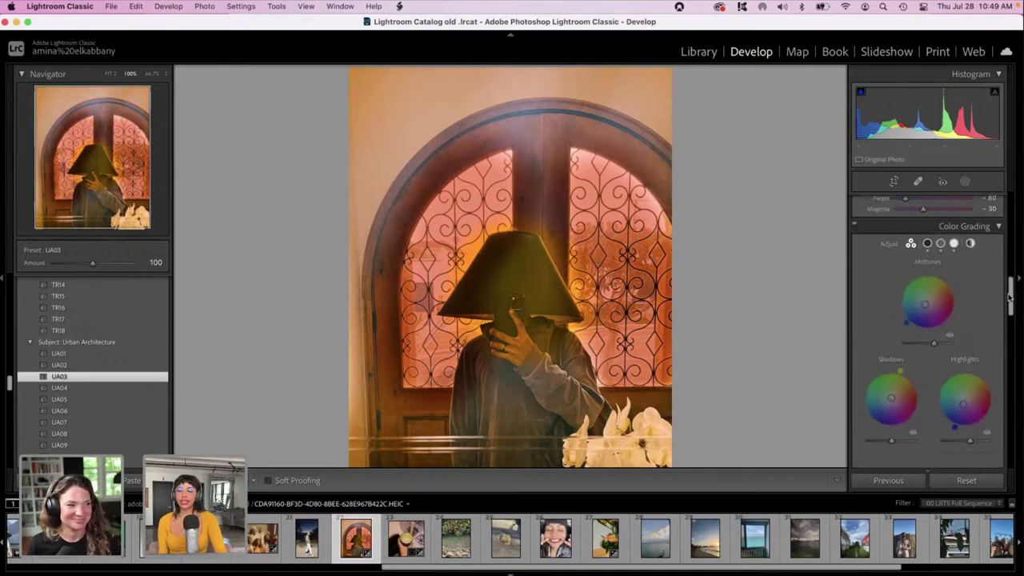
drag(962, 380, 891, 381)
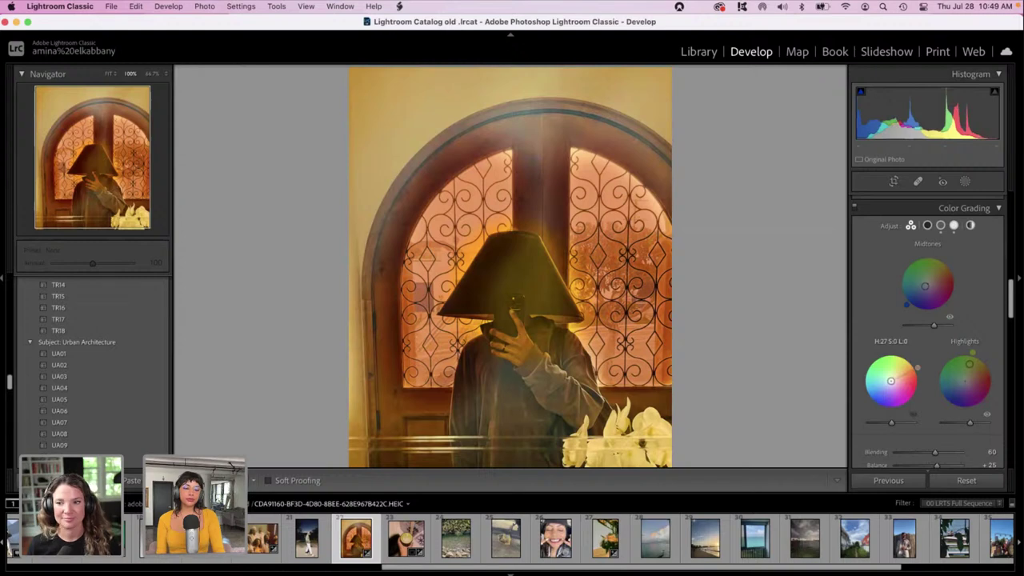
drag(891, 381, 885, 397)
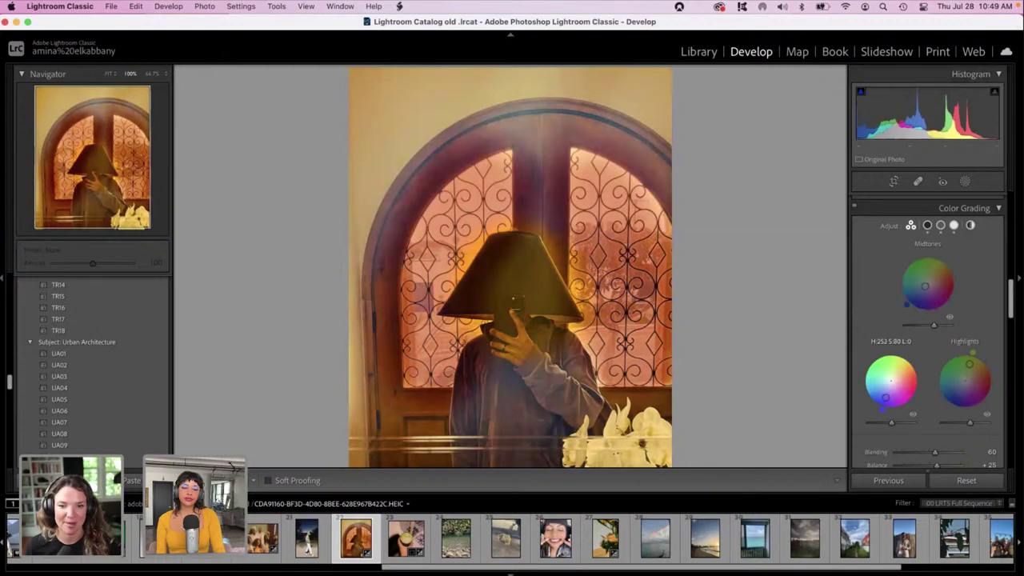
double_click(886, 398)
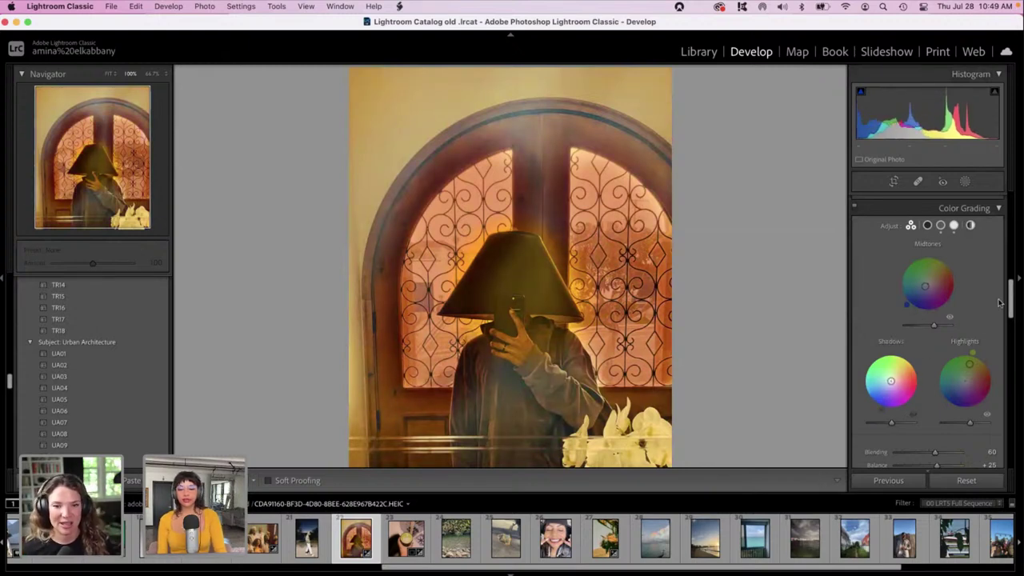
scroll(1010, 235, up, 10)
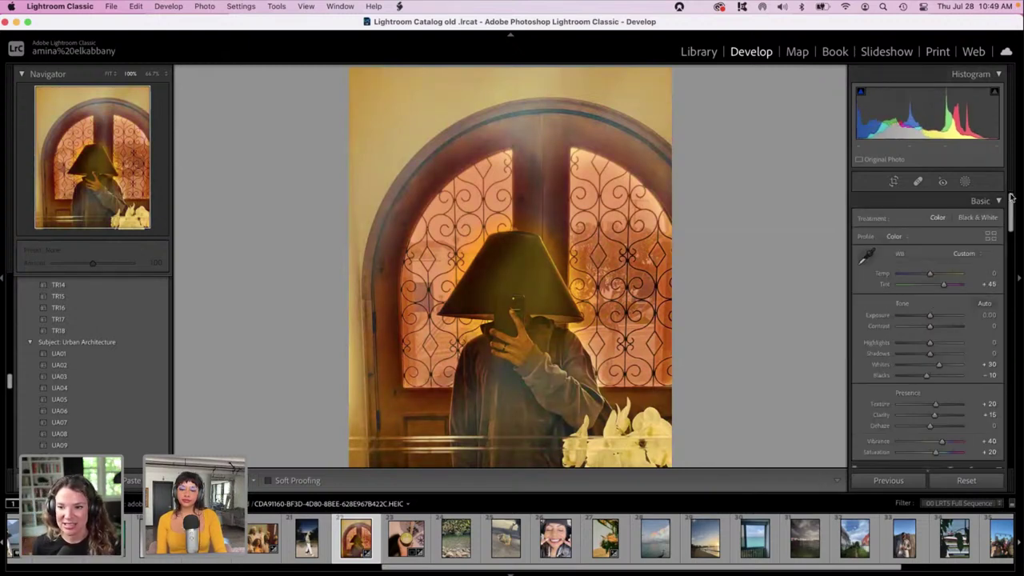
Set Basic Temp -20, Exposure -1.10, Highlights -92, Shadows +54, Whites -100 and Blacks +23.
click(950, 274)
drag(951, 275, 923, 277)
click(915, 316)
drag(916, 317, 924, 315)
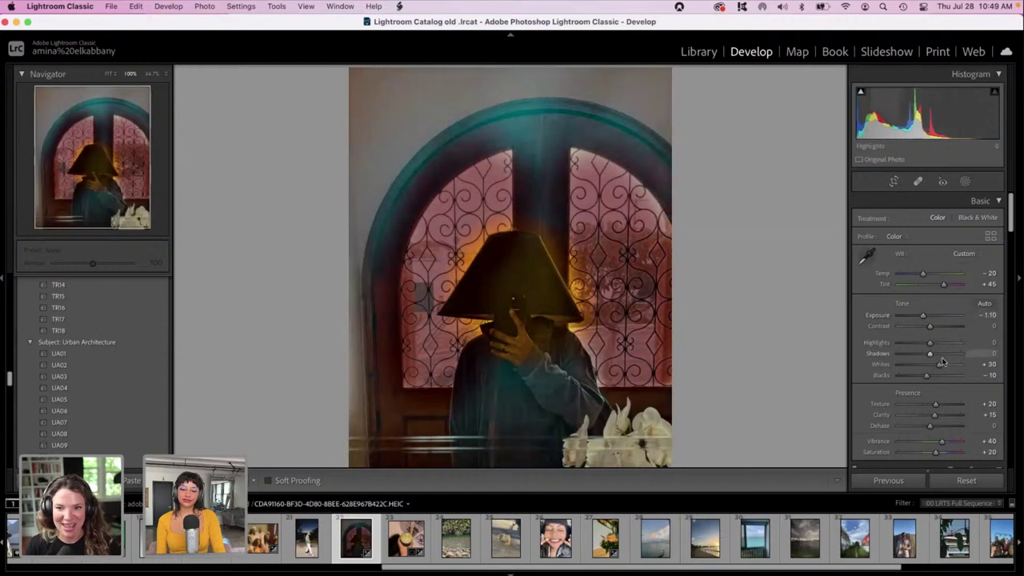
drag(929, 353, 946, 353)
click(900, 342)
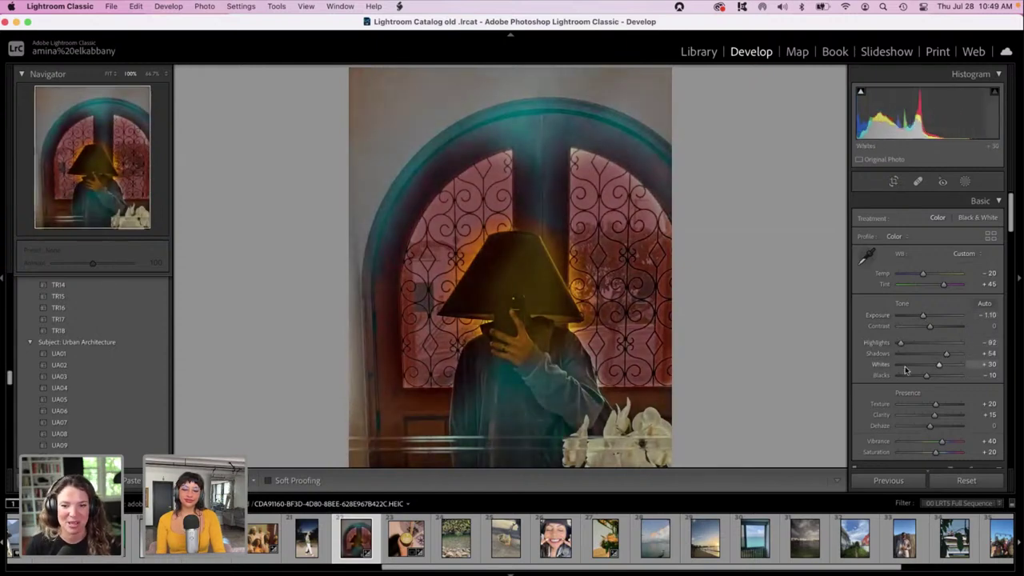
click(904, 365)
click(895, 365)
drag(925, 376, 936, 377)
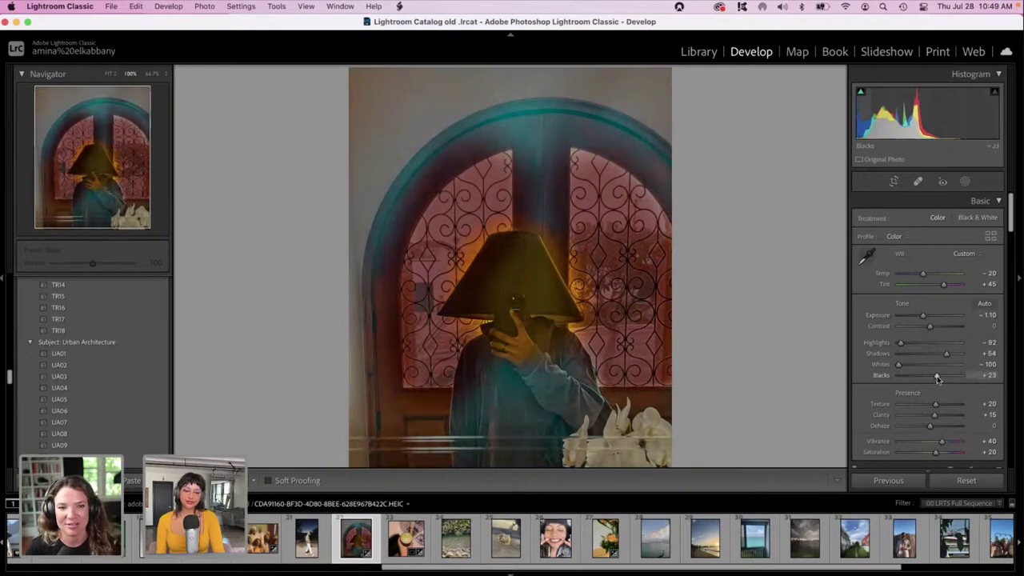
Add a linear gradient mask drawn down from the photo's top edge.
click(965, 181)
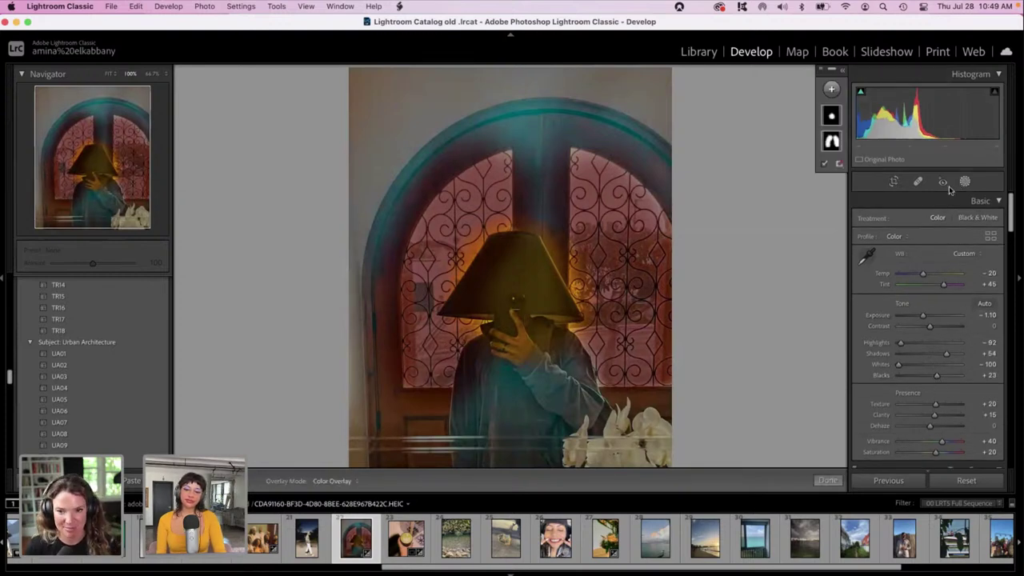
click(831, 89)
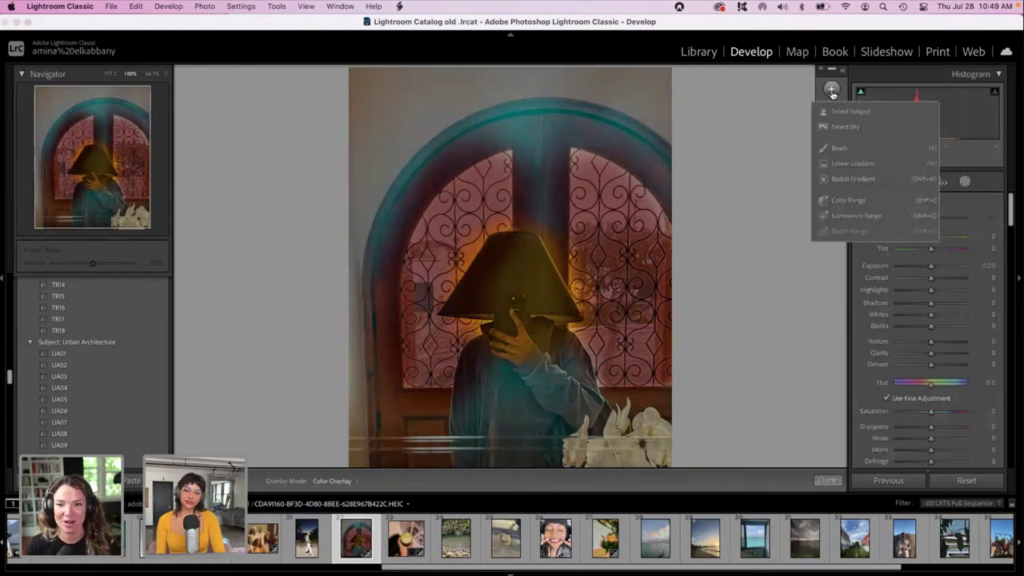
click(835, 170)
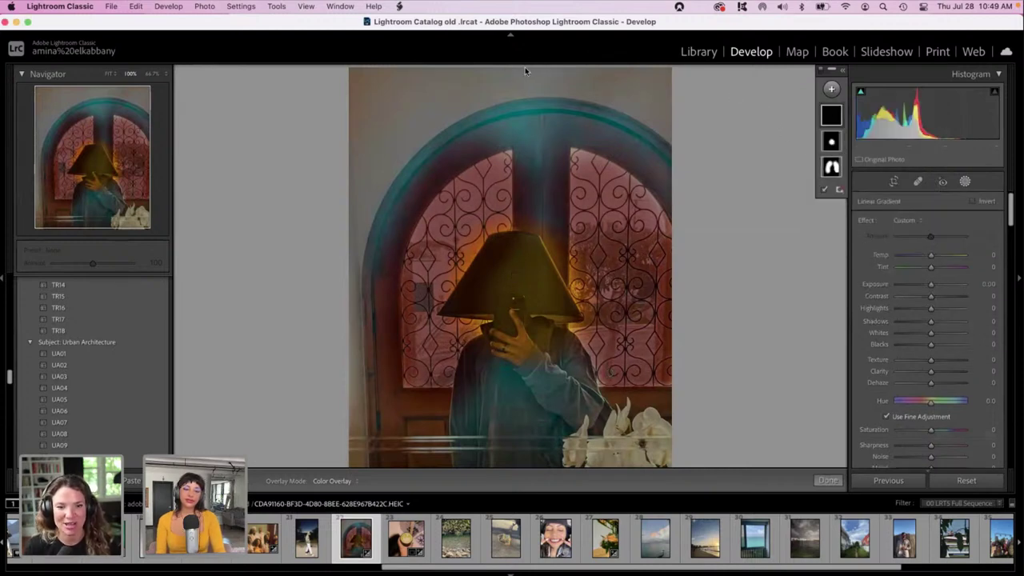
drag(519, 70, 519, 327)
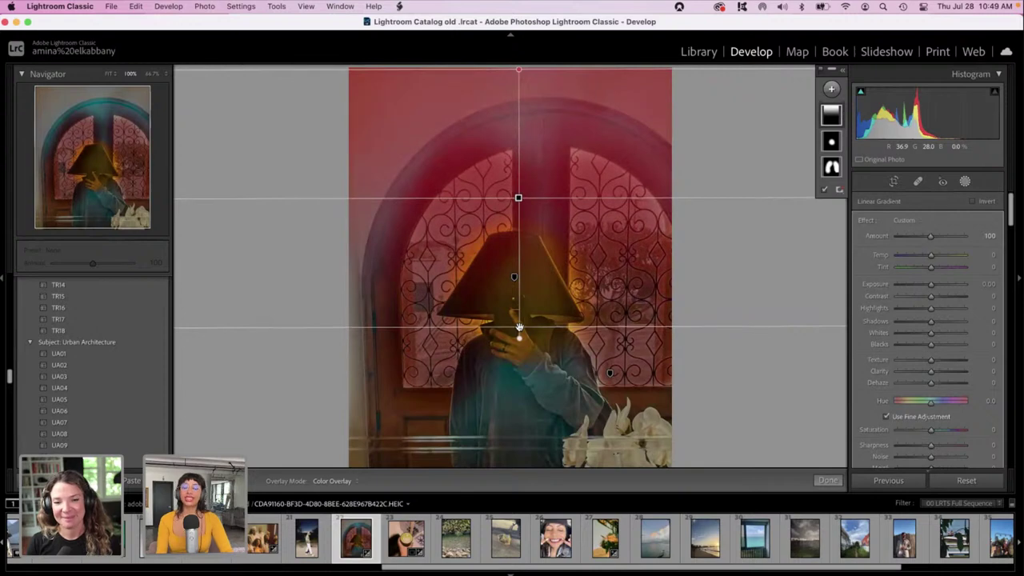
Set the top gradient to Exposure -1.00, Highlights 54, Whites 45 and Shadows -100.
mouse_move(925, 284)
mouse_down()
mouse_move(940, 286)
mouse_move(921, 285)
mouse_up()
click(948, 309)
click(946, 332)
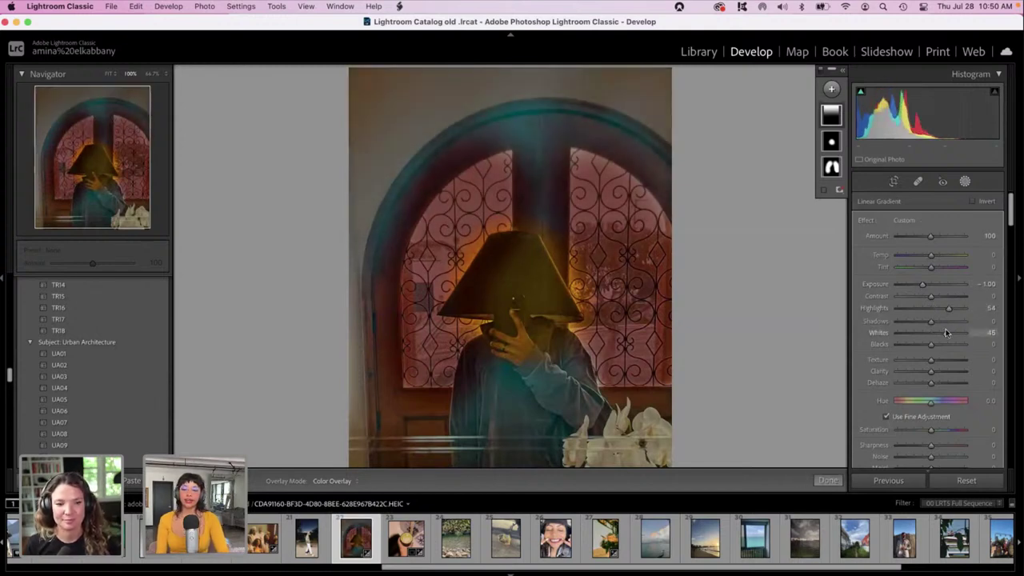
click(943, 320)
drag(942, 321, 905, 320)
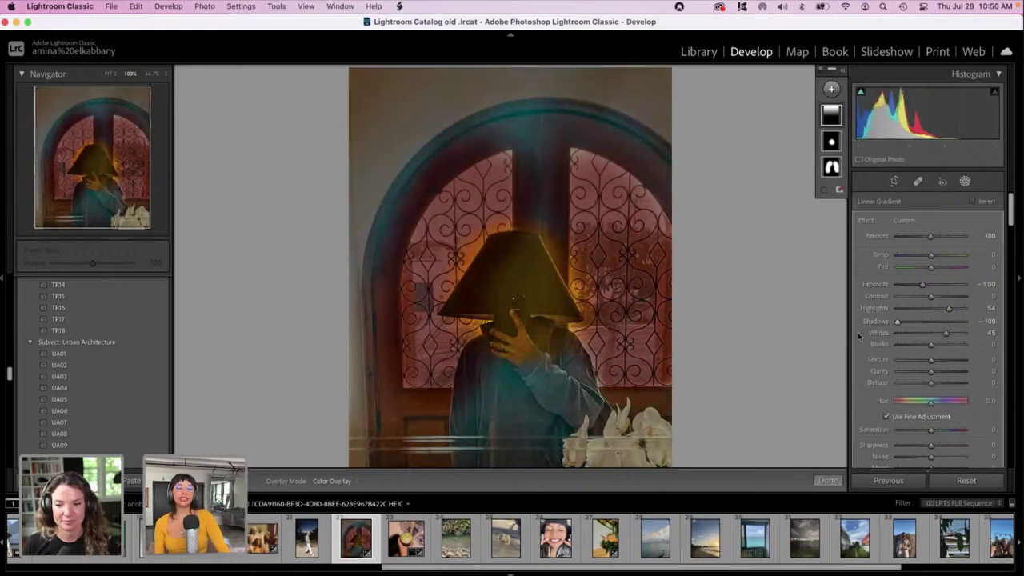
mouse_move(578, 251)
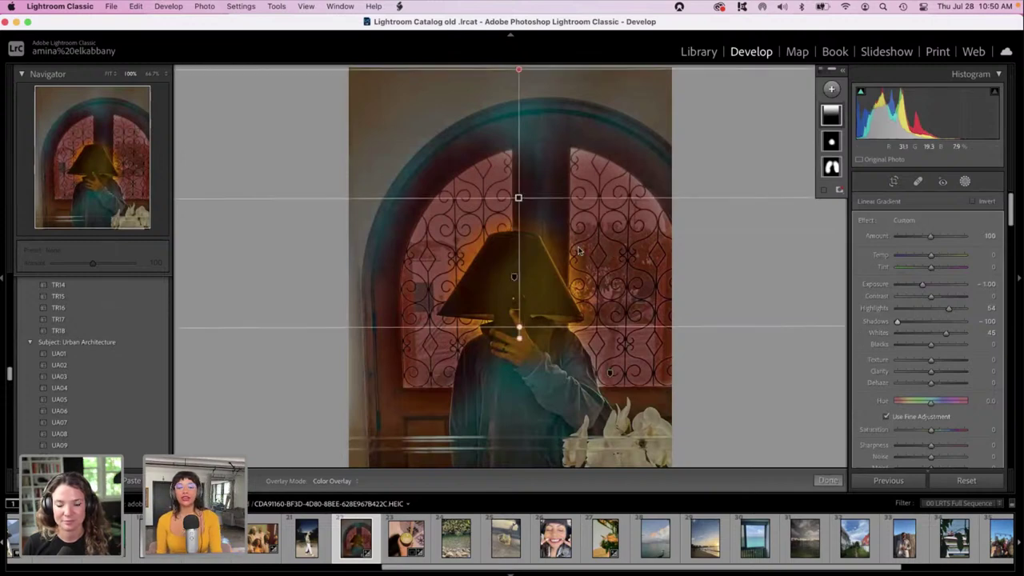
Add a tilted linear gradient over the right side with darkened exposure.
click(966, 181)
drag(1012, 227, 1019, 470)
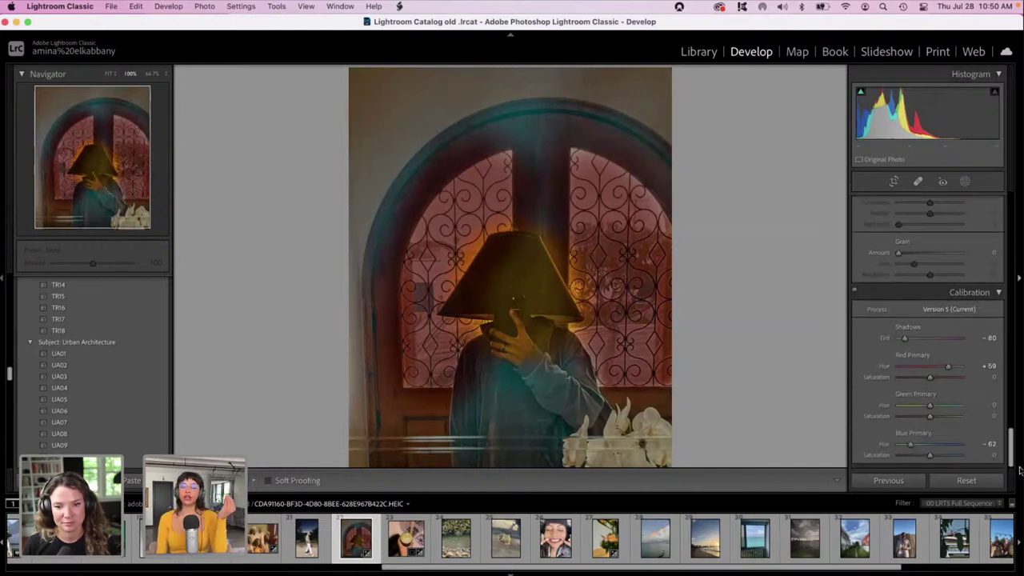
click(966, 182)
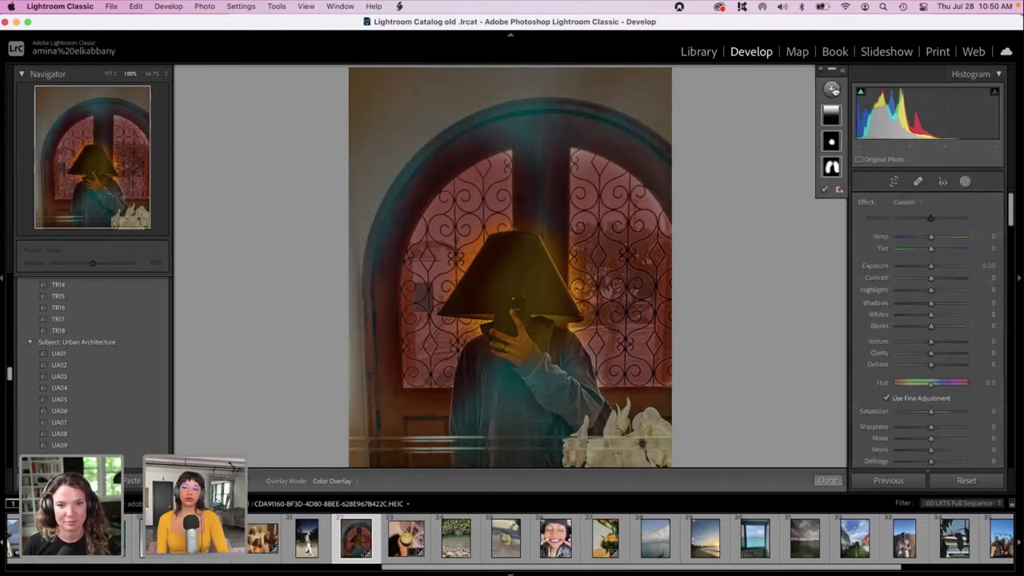
click(832, 89)
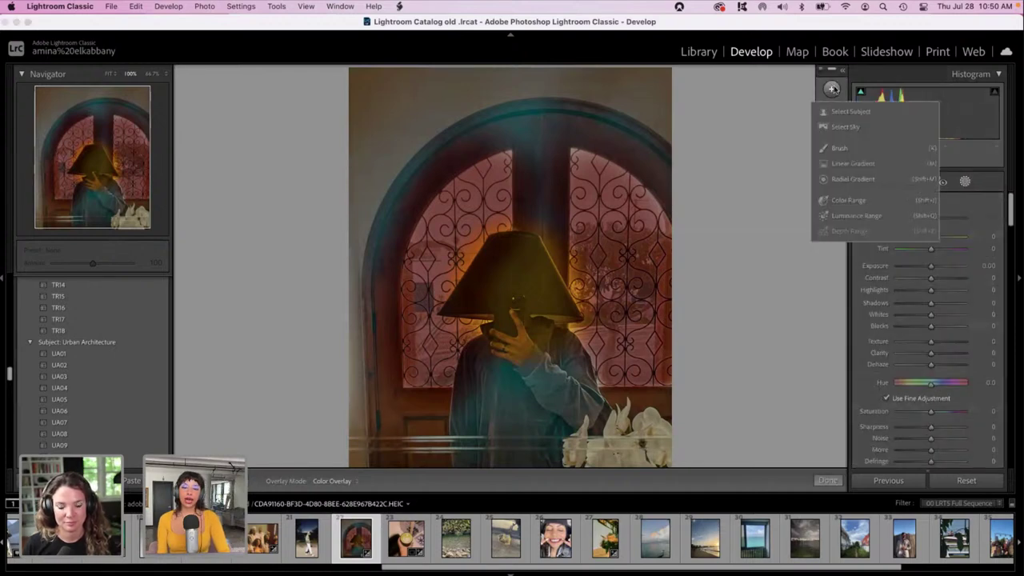
click(846, 165)
drag(709, 179, 464, 211)
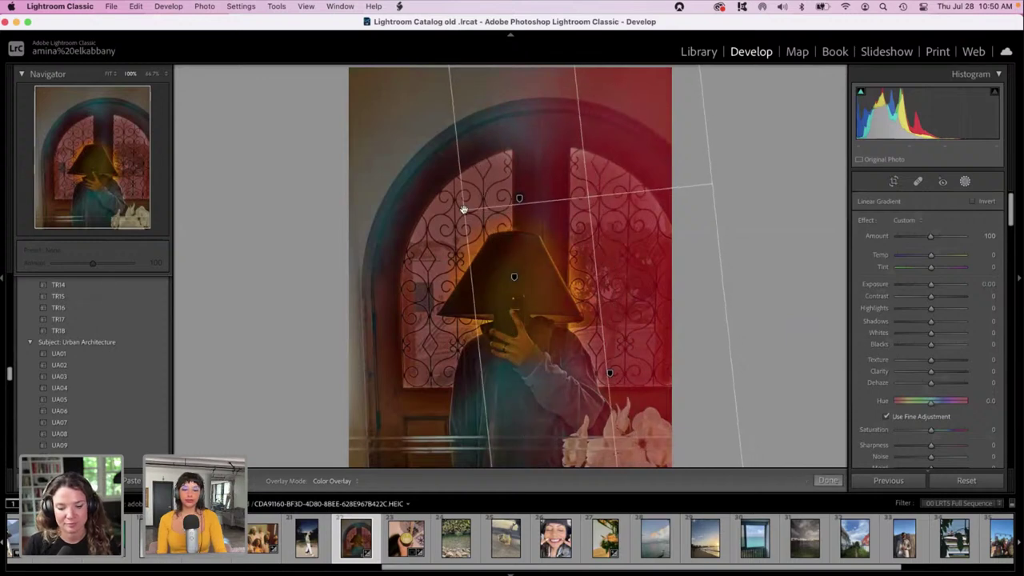
click(911, 283)
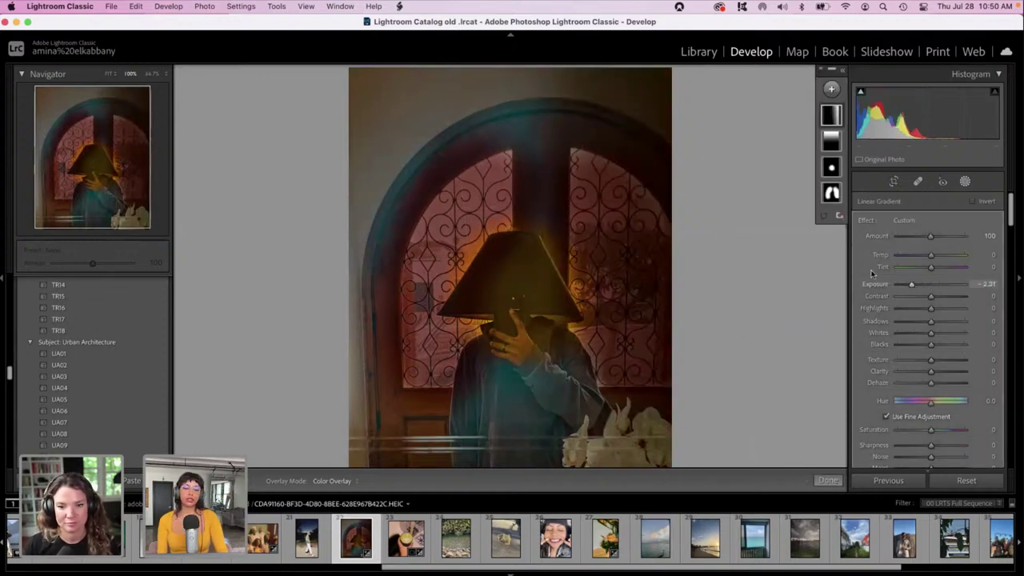
Add another linear gradient from the left edge, darkening it to Exposure -3.11.
click(831, 89)
click(825, 166)
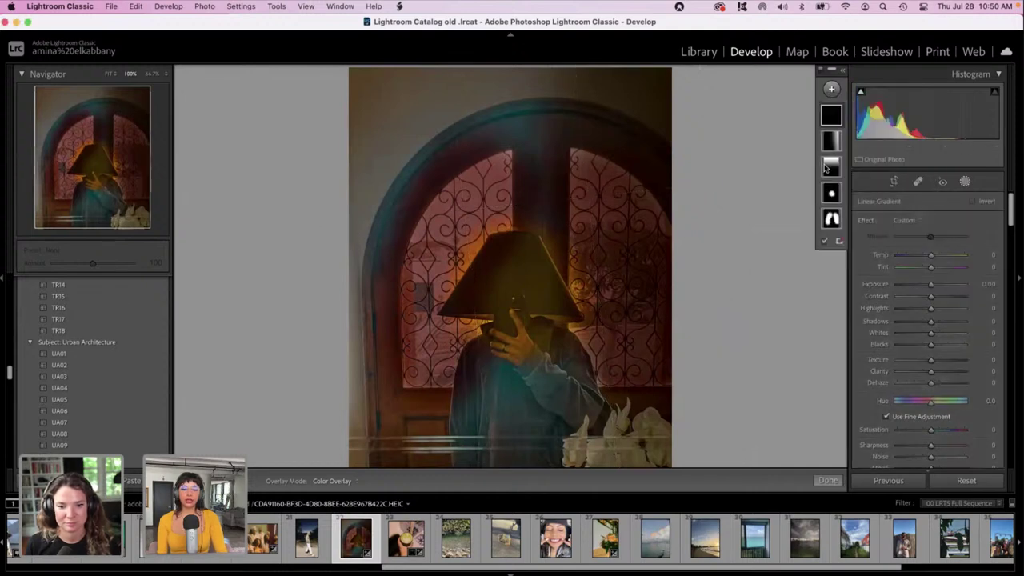
drag(343, 191, 512, 227)
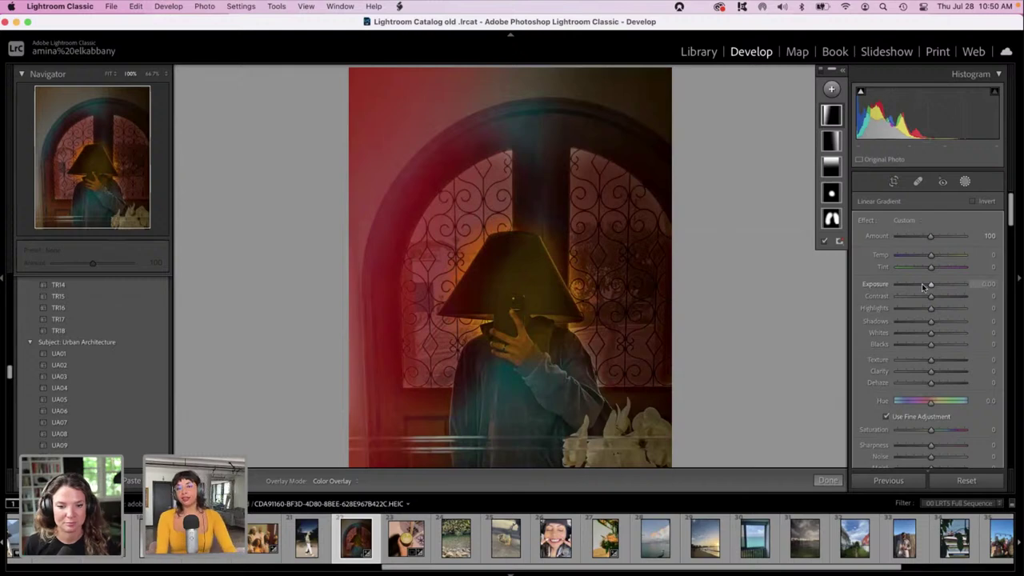
drag(921, 283, 904, 287)
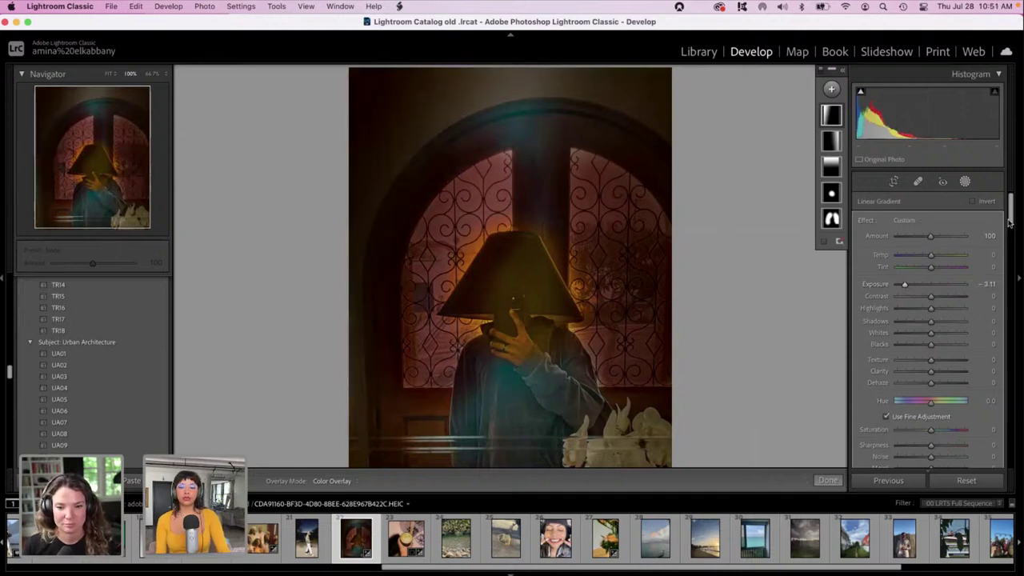
Set overall Exposure to -0.80 and add a bottom linear gradient darkened to Exposure -2.81.
click(964, 182)
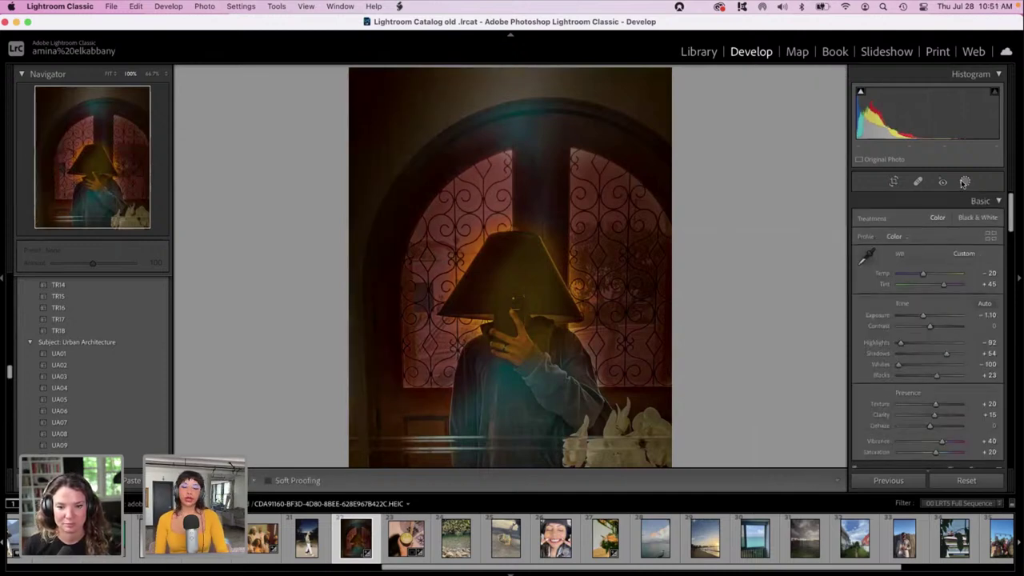
drag(928, 314, 925, 317)
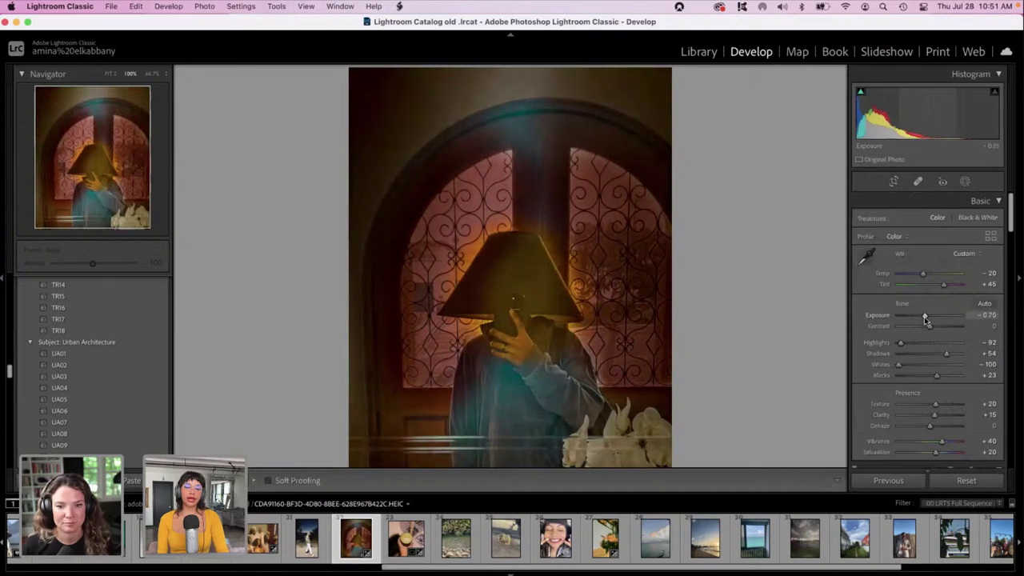
click(965, 181)
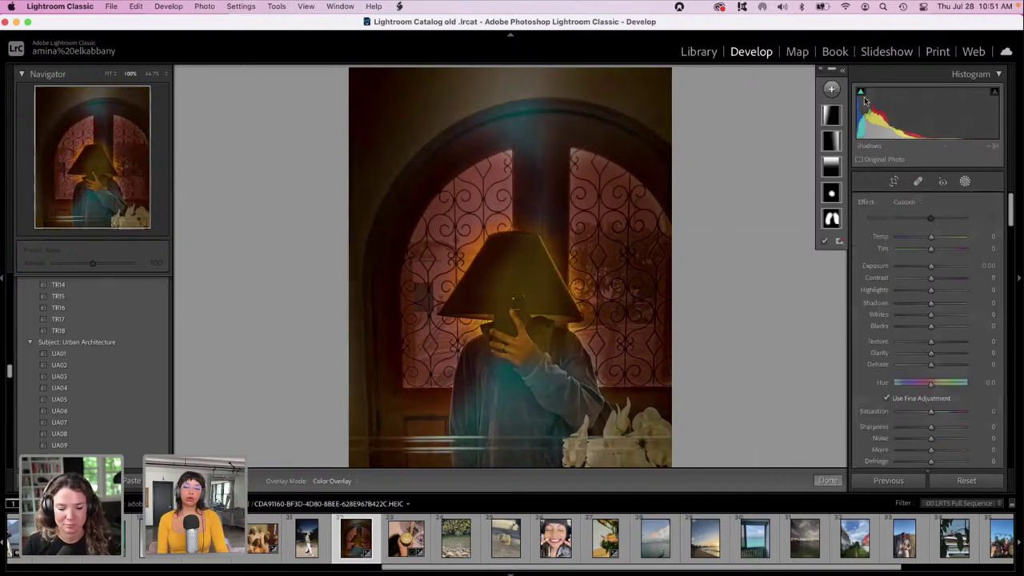
click(831, 88)
click(826, 164)
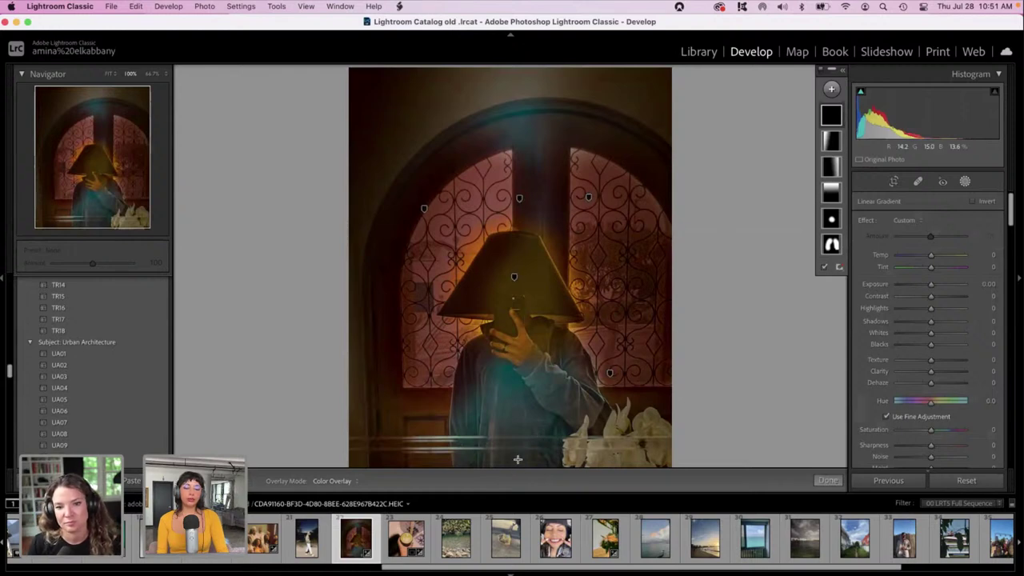
drag(518, 459, 516, 334)
drag(930, 284, 907, 285)
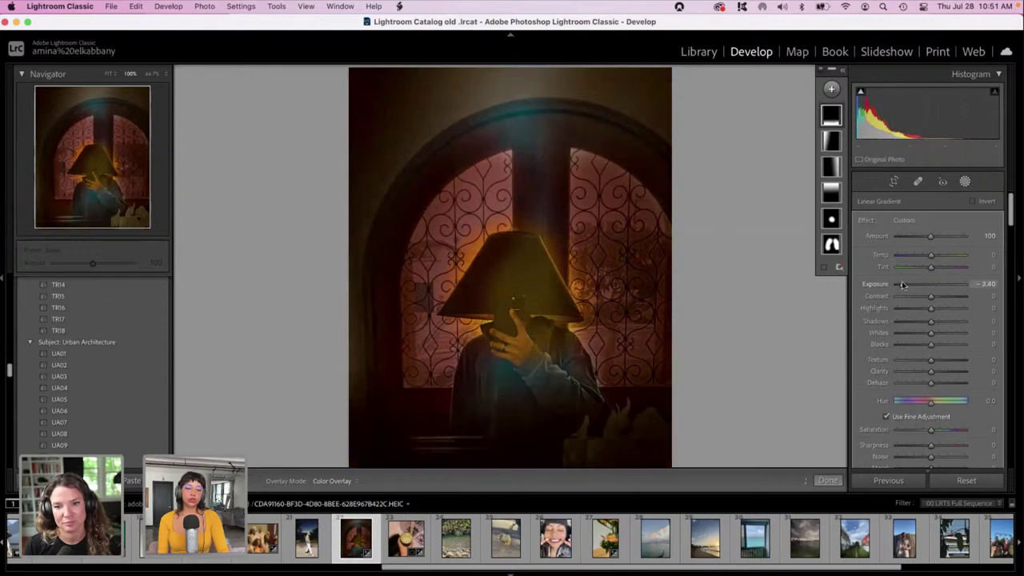
click(965, 183)
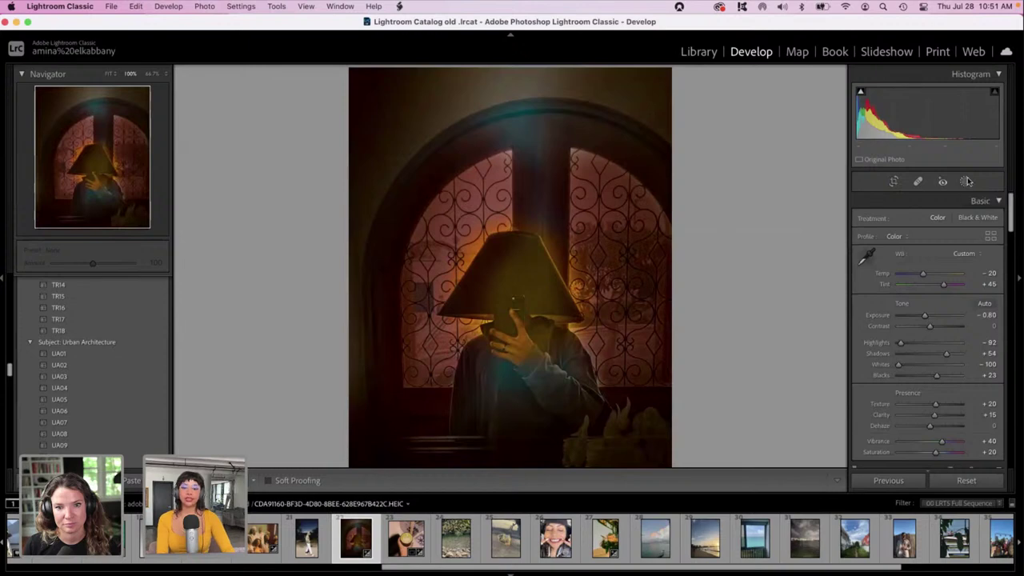
click(894, 182)
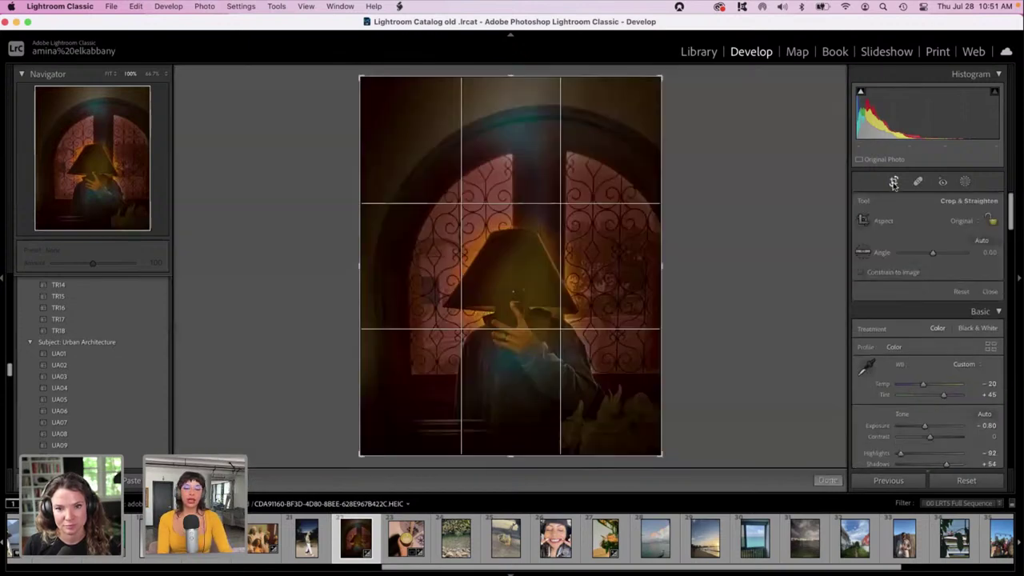
click(963, 223)
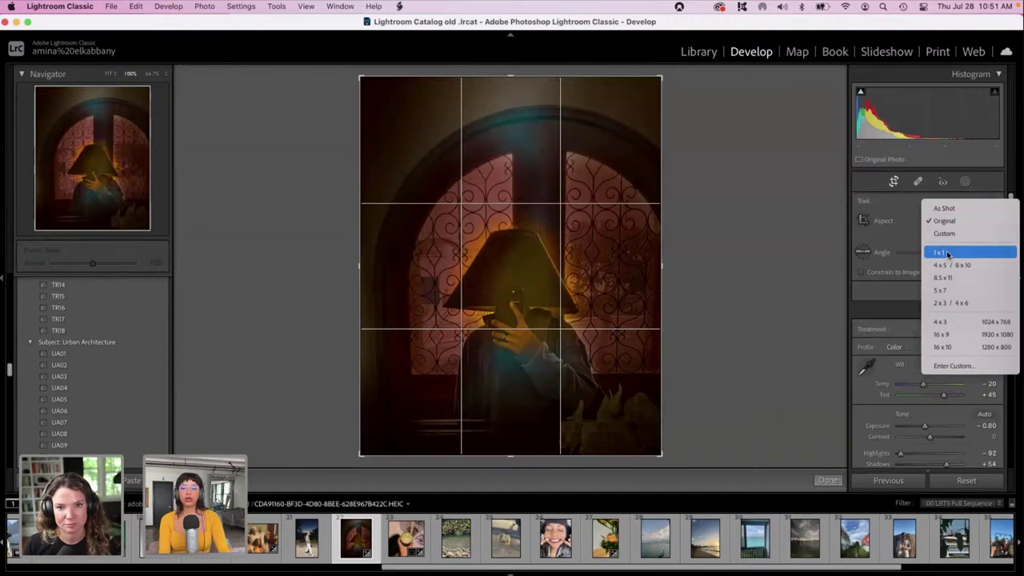
click(948, 254)
drag(500, 229, 498, 193)
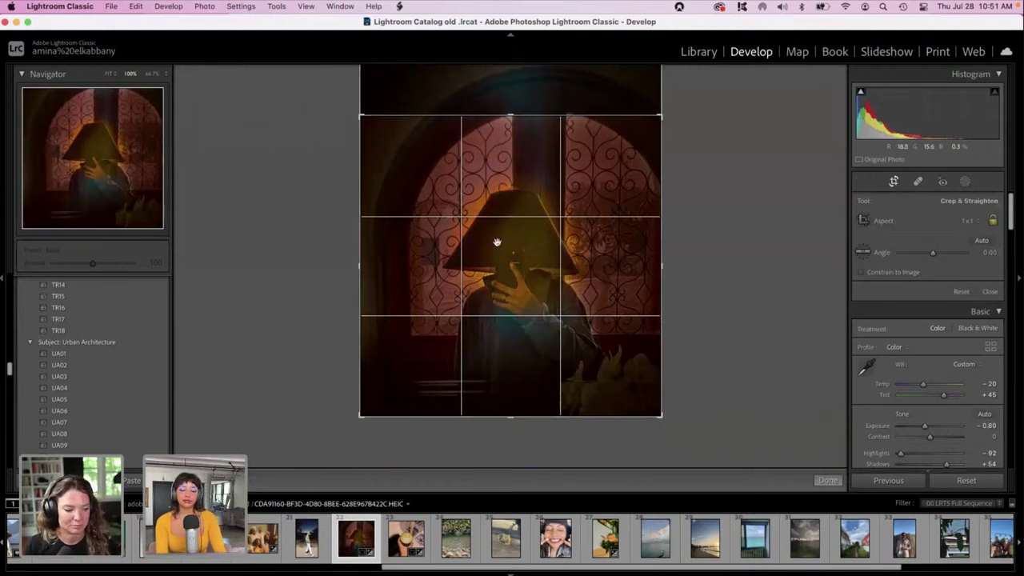
key(Return)
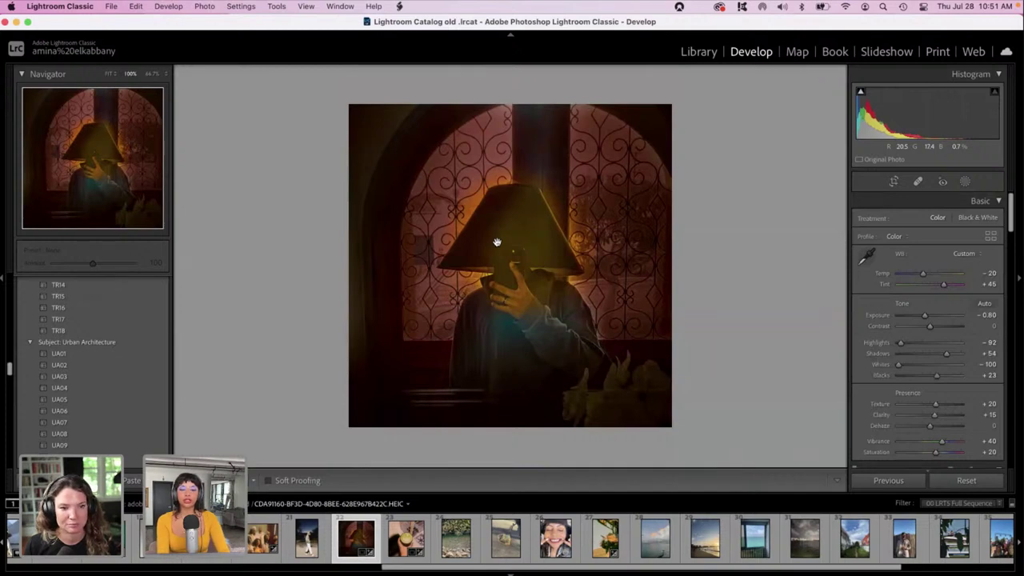
click(497, 241)
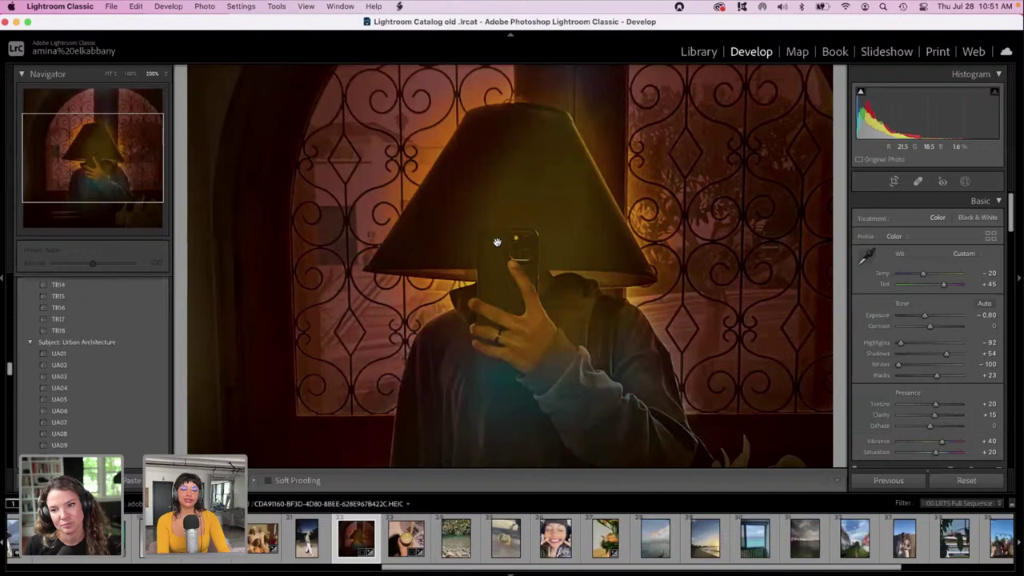
click(496, 241)
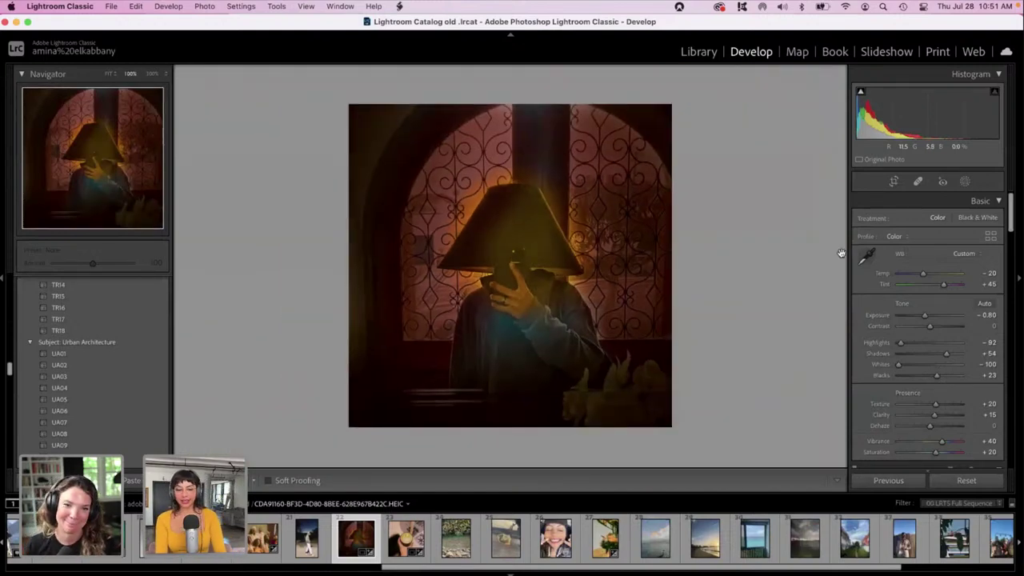
Add a brush mask painted over the window and upper part of the image.
drag(1014, 207, 1020, 366)
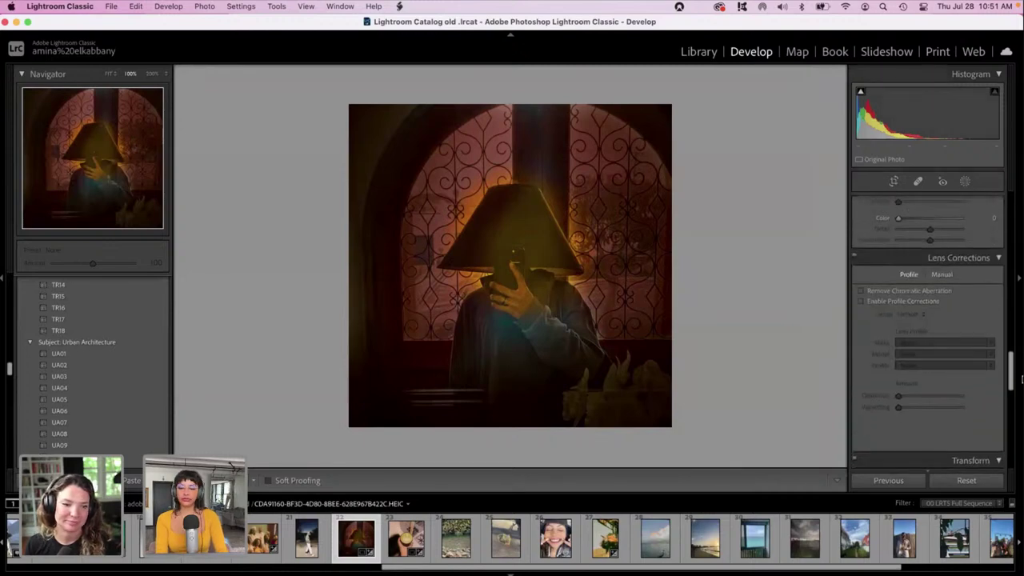
scroll(927, 336, down, 3)
scroll(941, 268, up, 10)
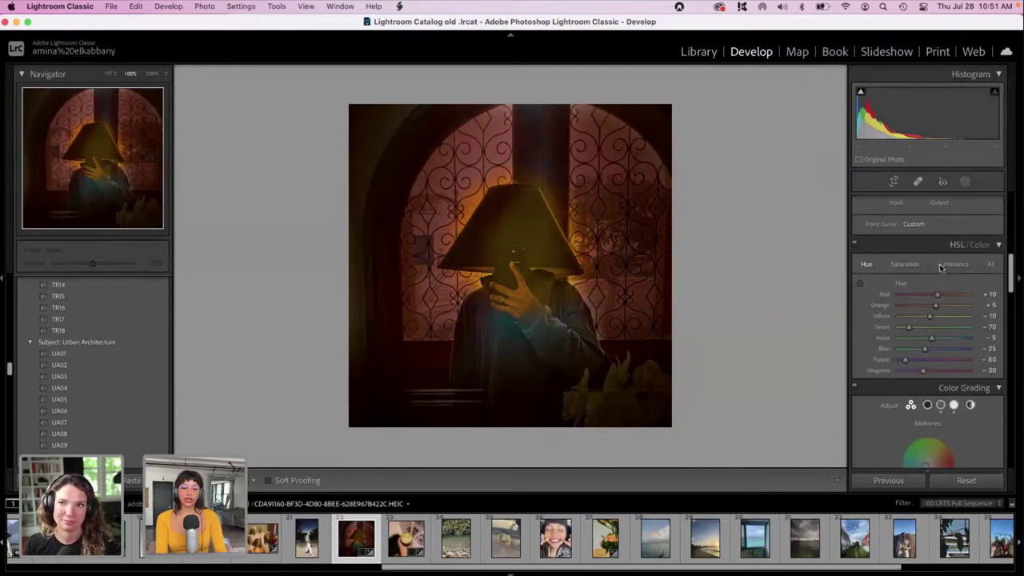
click(964, 181)
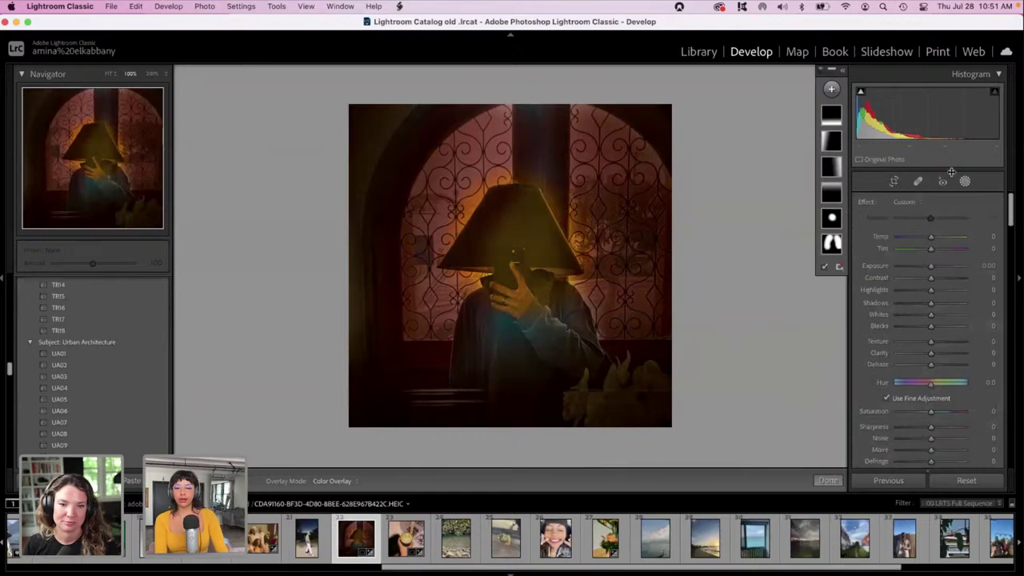
click(833, 89)
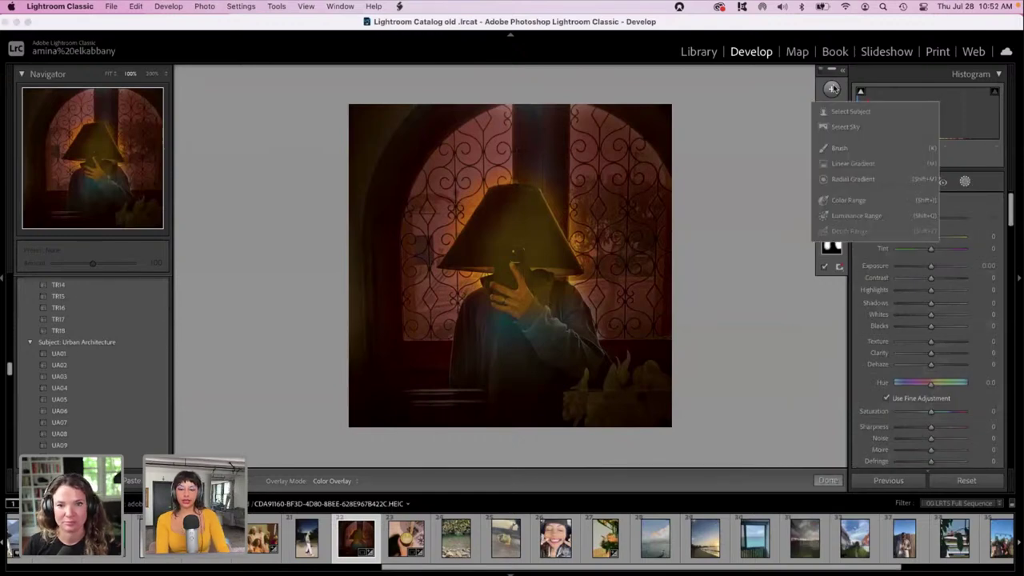
click(827, 153)
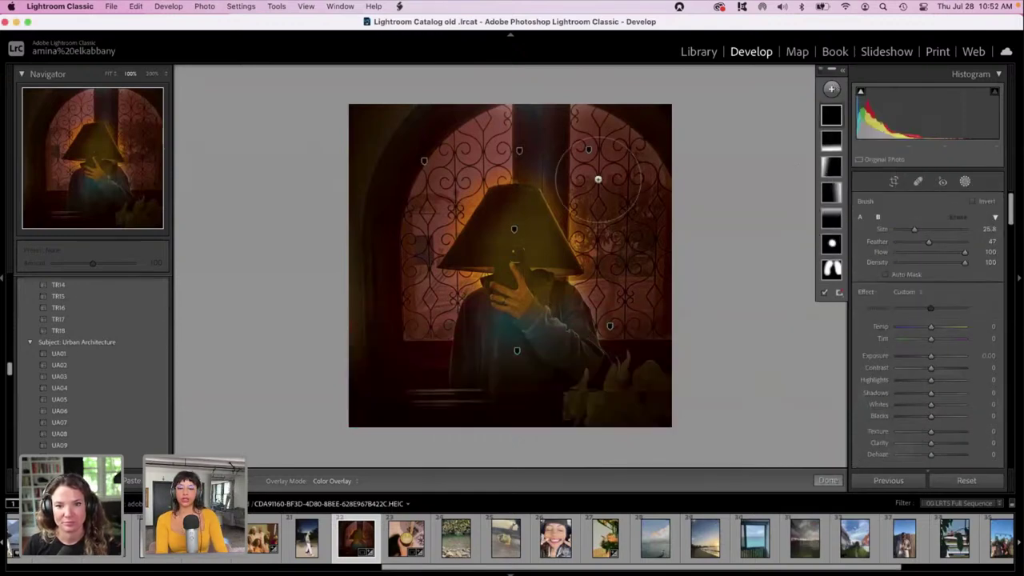
mouse_move(696, 226)
mouse_down()
mouse_move(577, 171)
mouse_move(458, 141)
mouse_move(397, 146)
mouse_move(654, 287)
mouse_move(332, 280)
mouse_move(457, 412)
mouse_up()
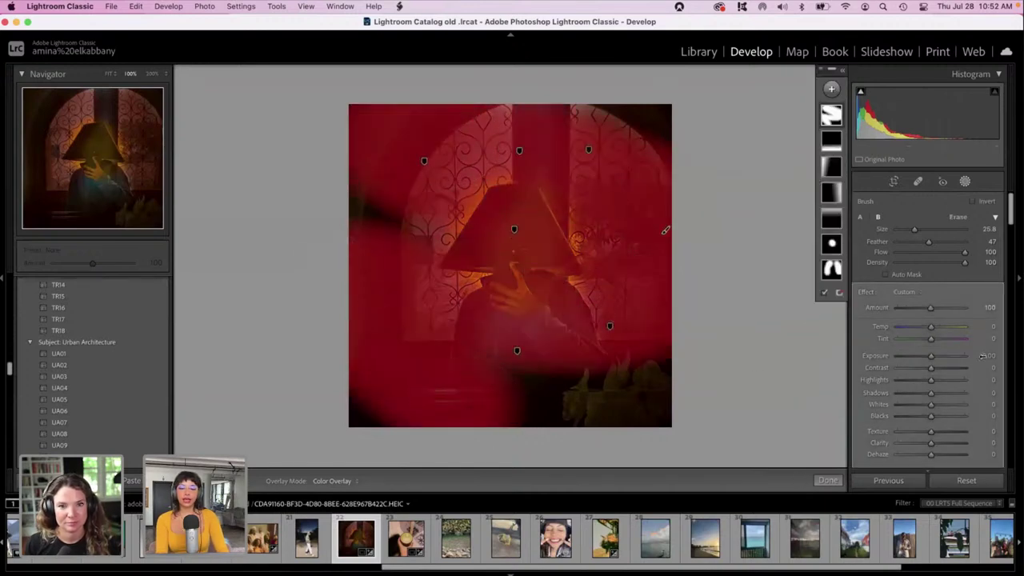
Tint the new brush mask purple.
drag(1010, 206, 1010, 240)
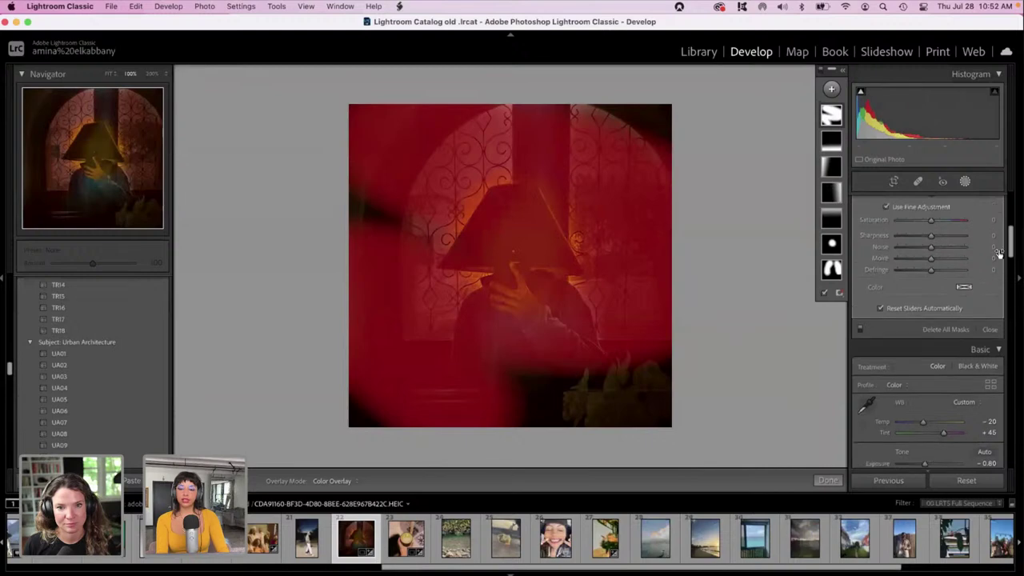
click(962, 288)
click(864, 292)
drag(865, 284, 893, 295)
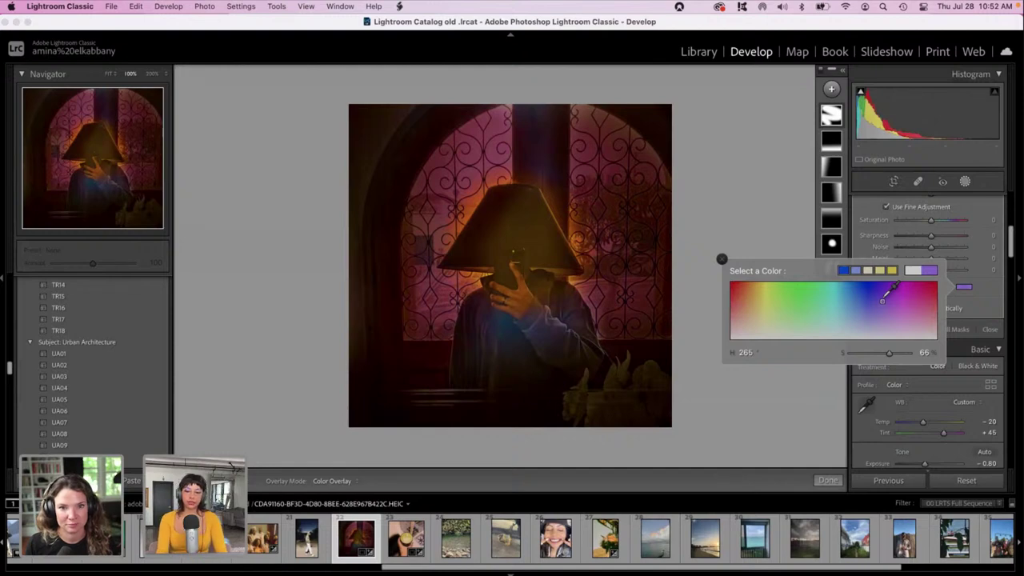
click(987, 206)
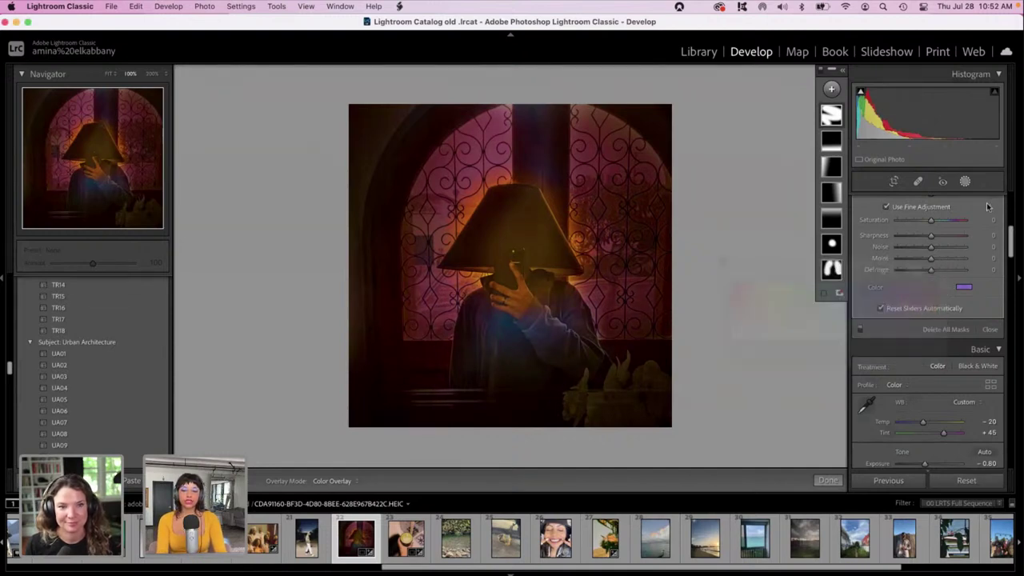
Set the mask to Exposure -0.43, Highlights 64 and Shadows 46.
scroll(1011, 244, up, 3)
scroll(1011, 244, up, 3)
drag(931, 289, 953, 313)
click(945, 327)
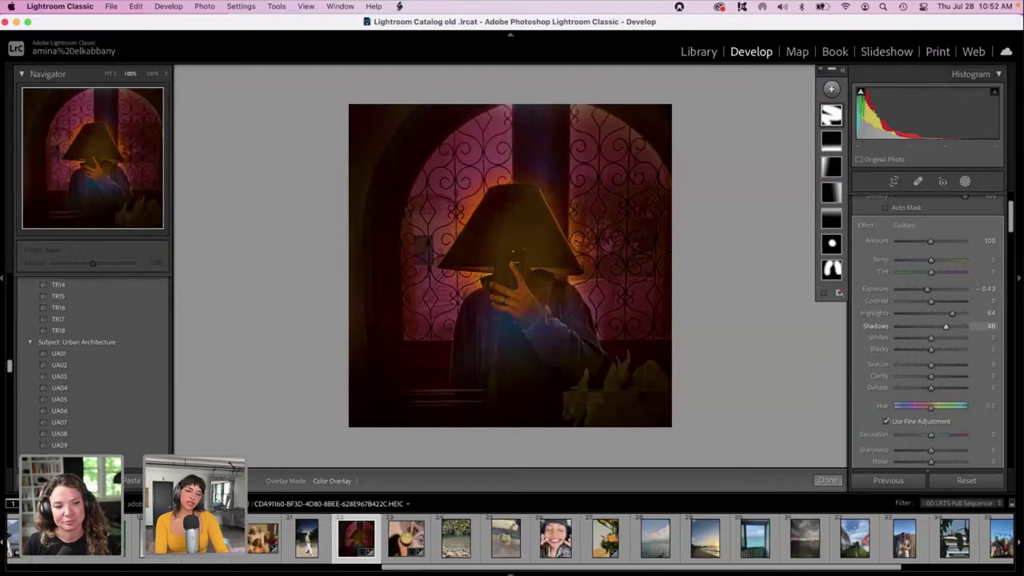
Exit mask editing, then try Grain Amount around 90 in Effects and return it to 0.
key(o)
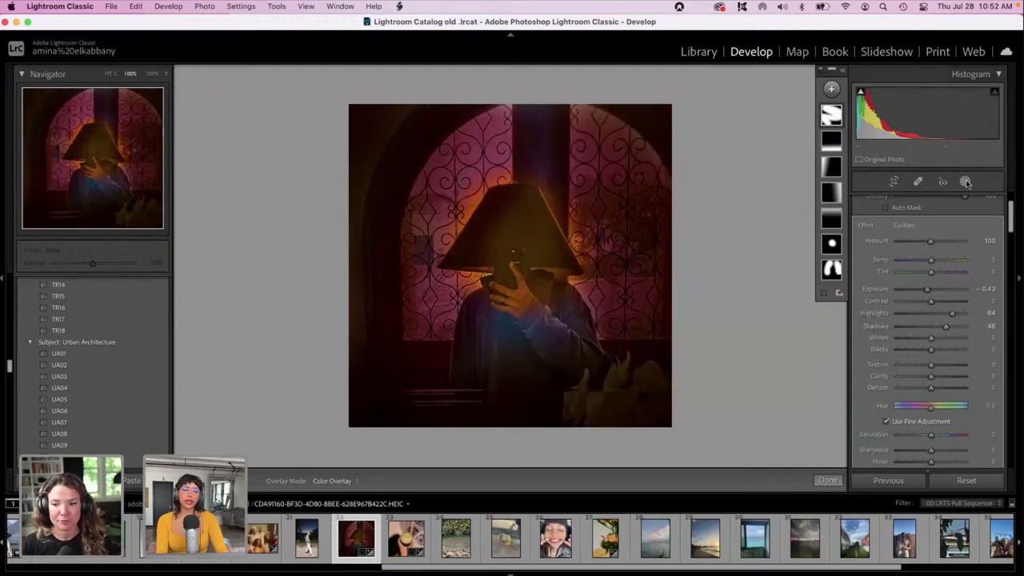
click(965, 181)
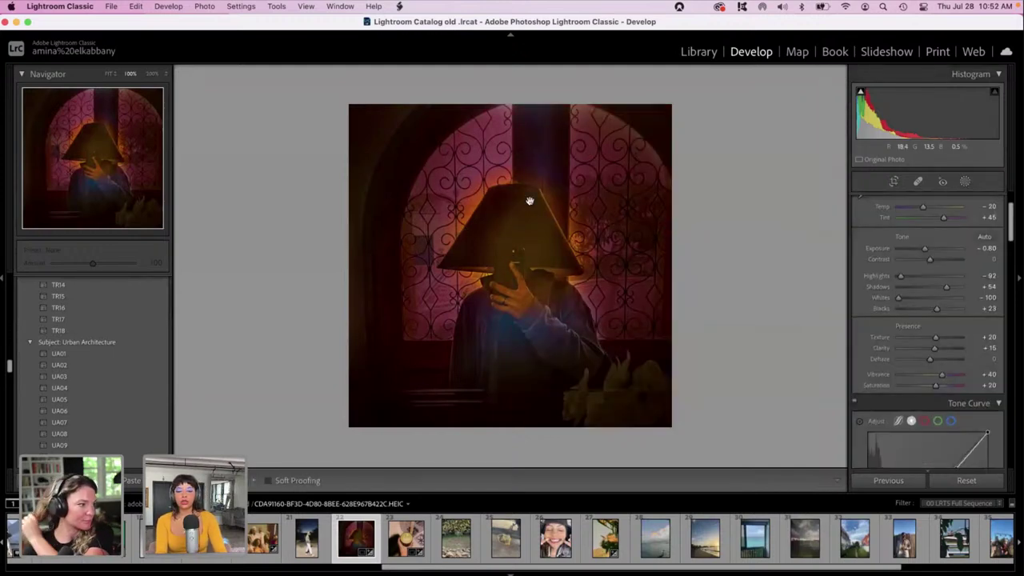
scroll(1010, 298, down, 1)
scroll(1010, 297, down, 15)
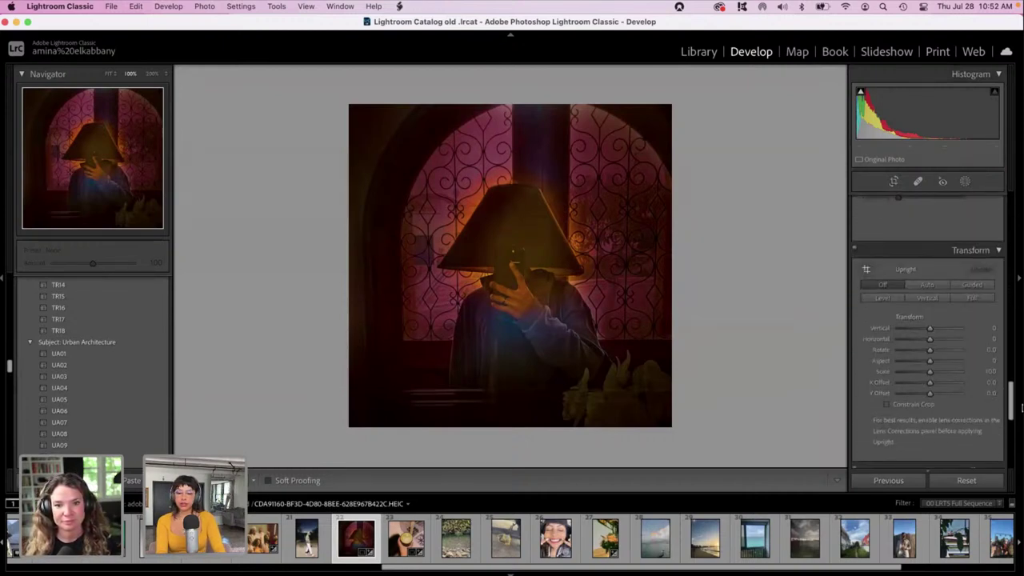
scroll(991, 408, down, 8)
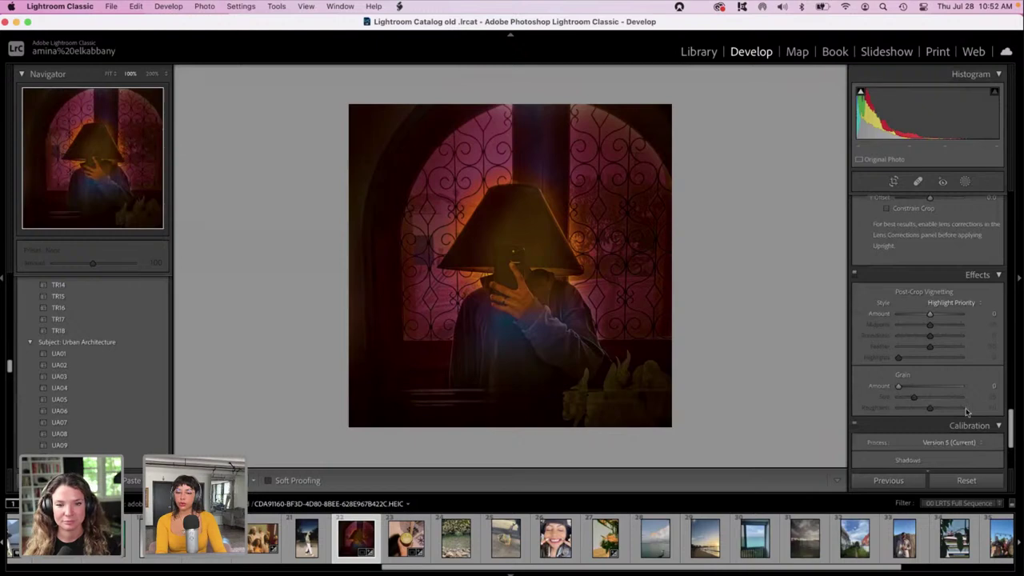
click(929, 386)
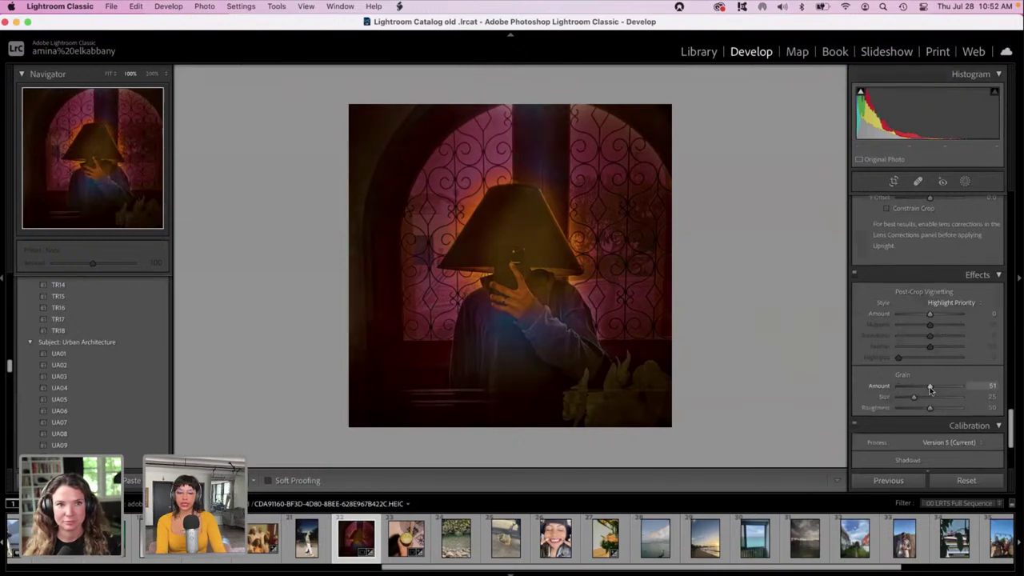
drag(929, 387, 954, 387)
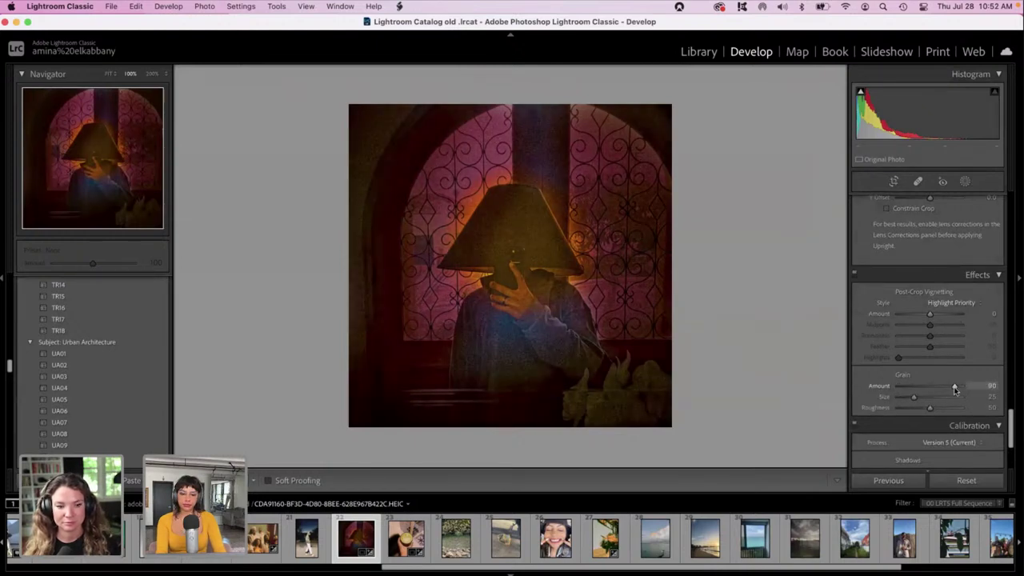
drag(972, 390, 793, 376)
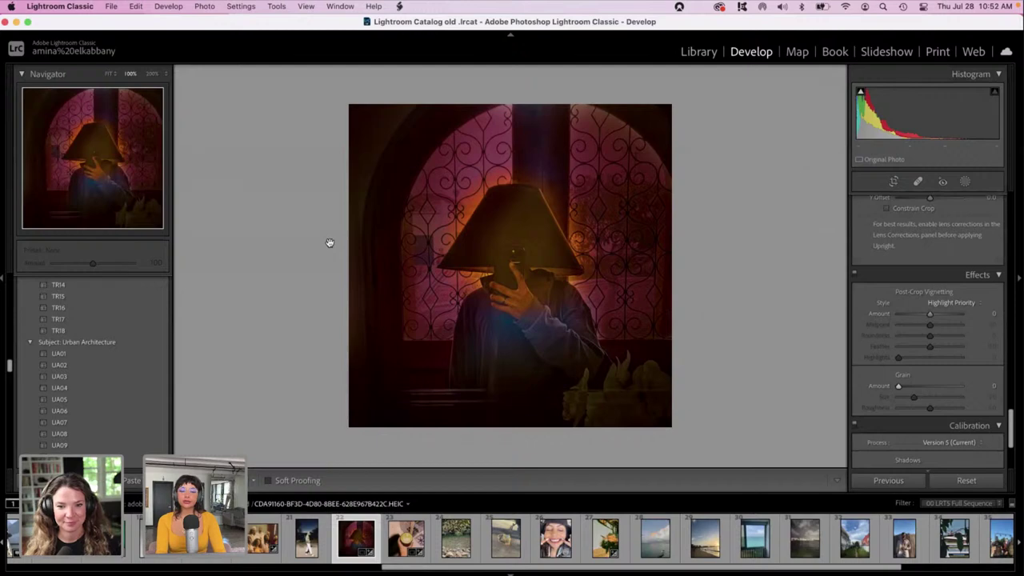
key(z)
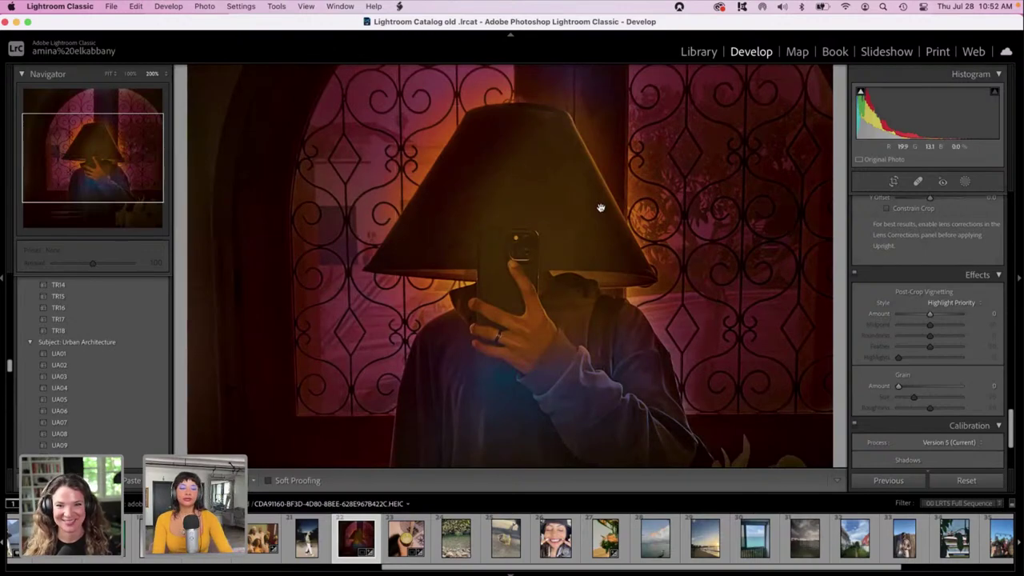
key(super+minus)
key(super+minus)
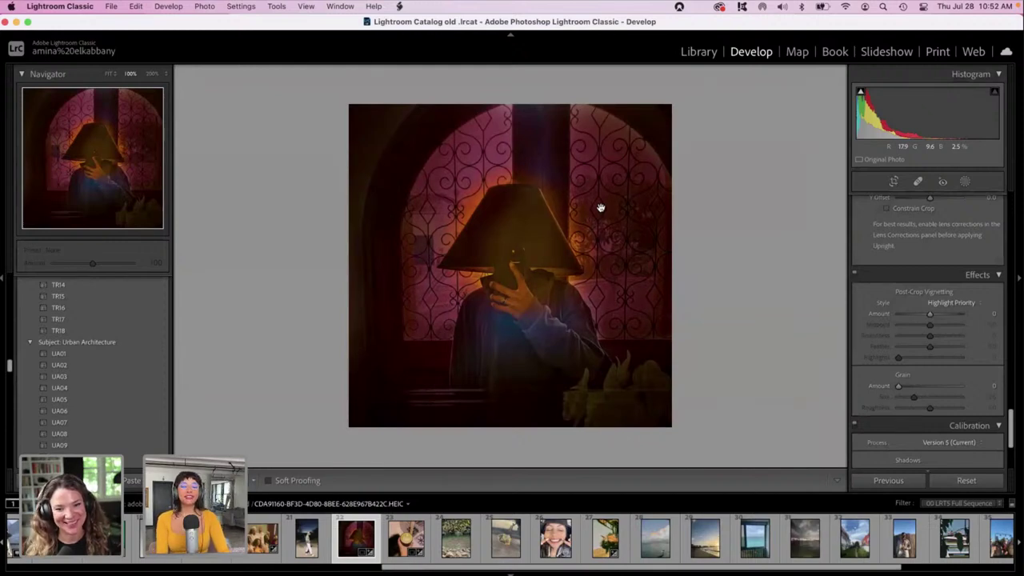
key(super+equal)
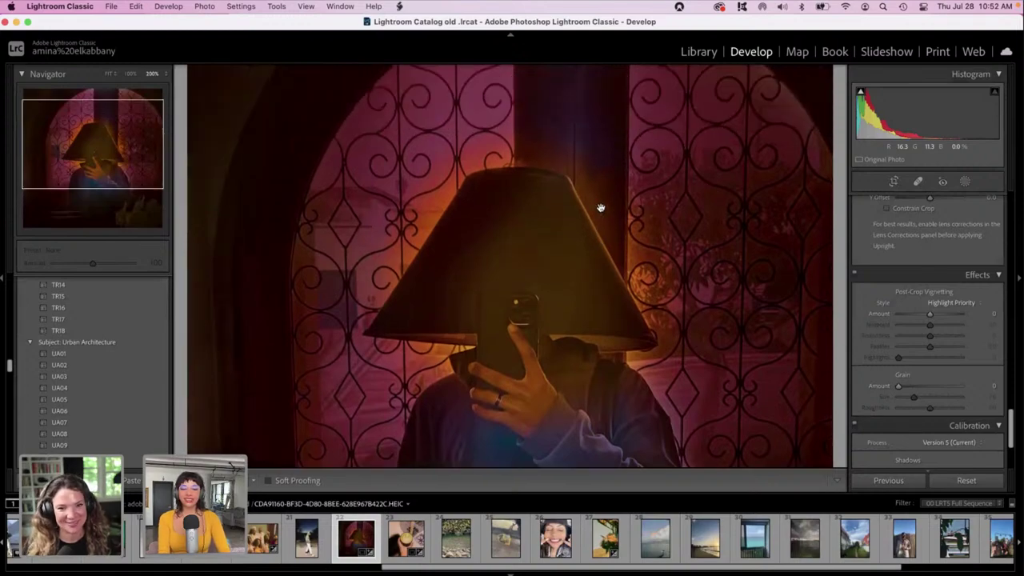
scroll(600, 208, up, 5)
scroll(600, 208, down, 10)
scroll(601, 208, up, 5)
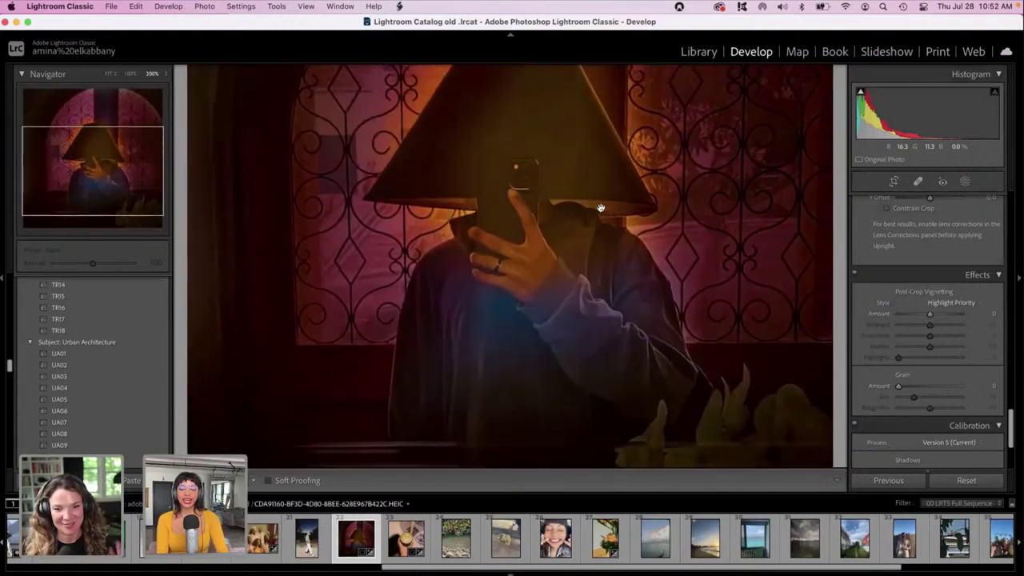
scroll(600, 208, up, 2)
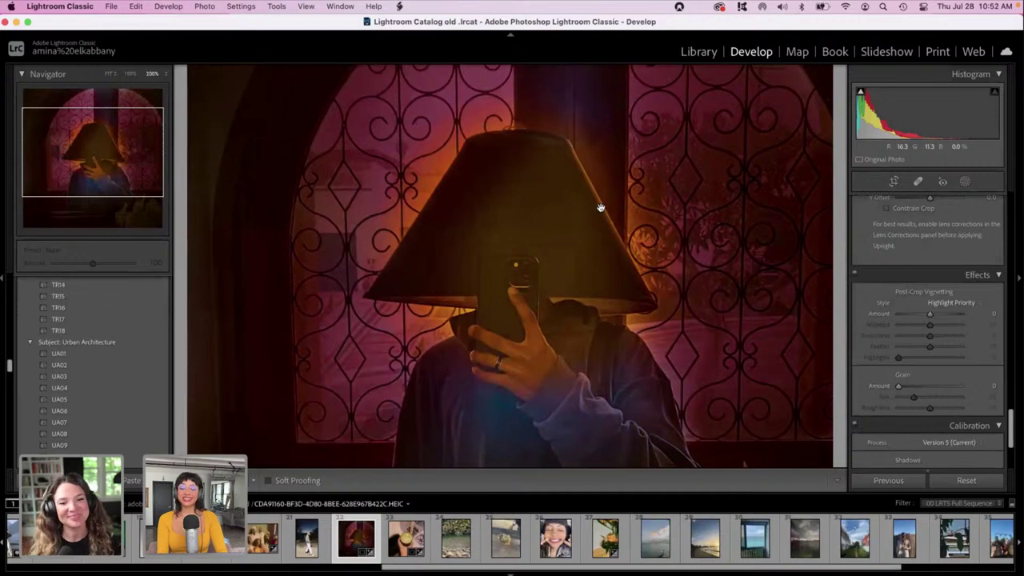
click(601, 208)
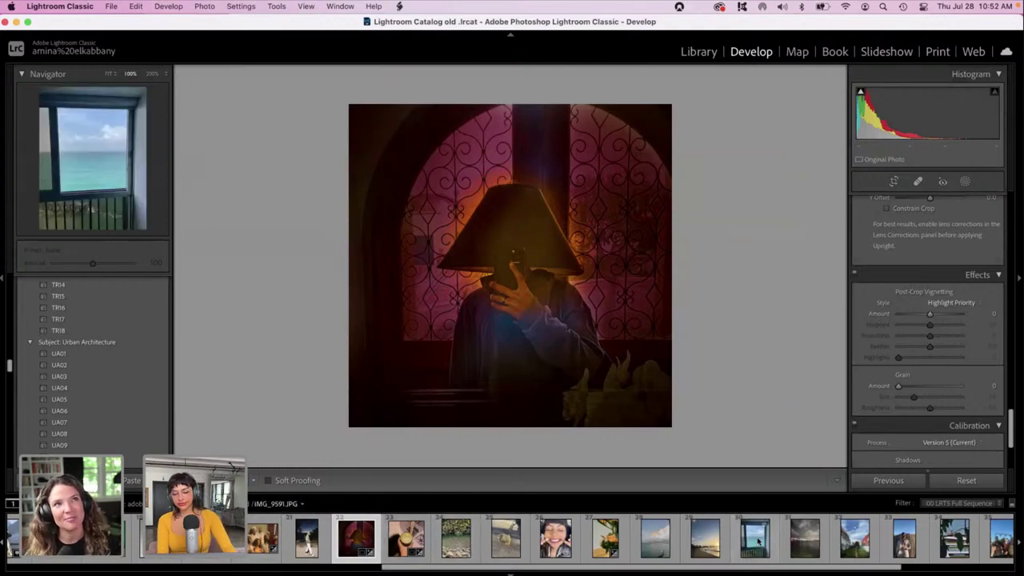
scroll(897, 566, down, 5)
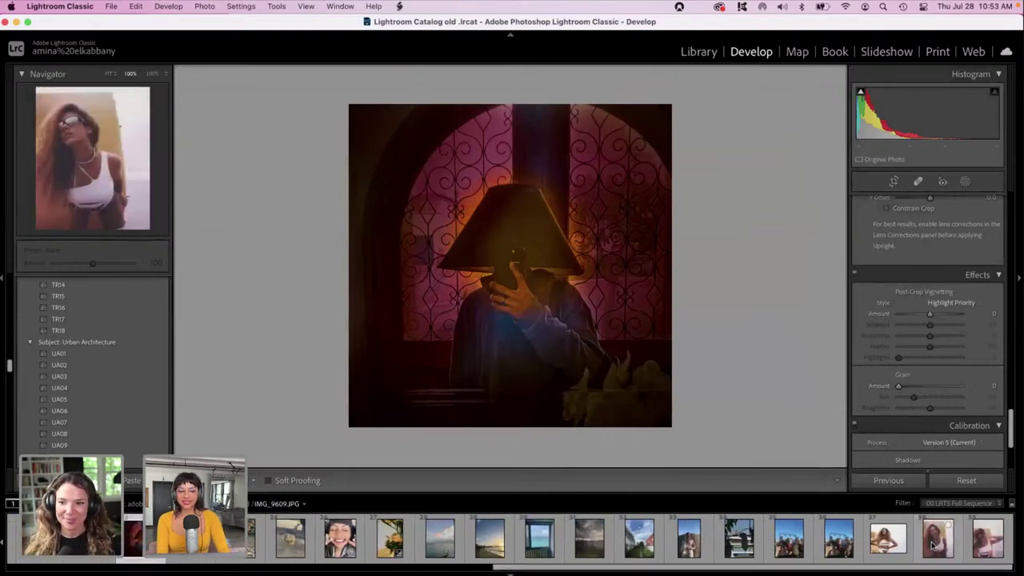
Open the sunglasses portrait IMG_9611.JPG, zoom in on it, and bring the Basic panel into view.
click(976, 546)
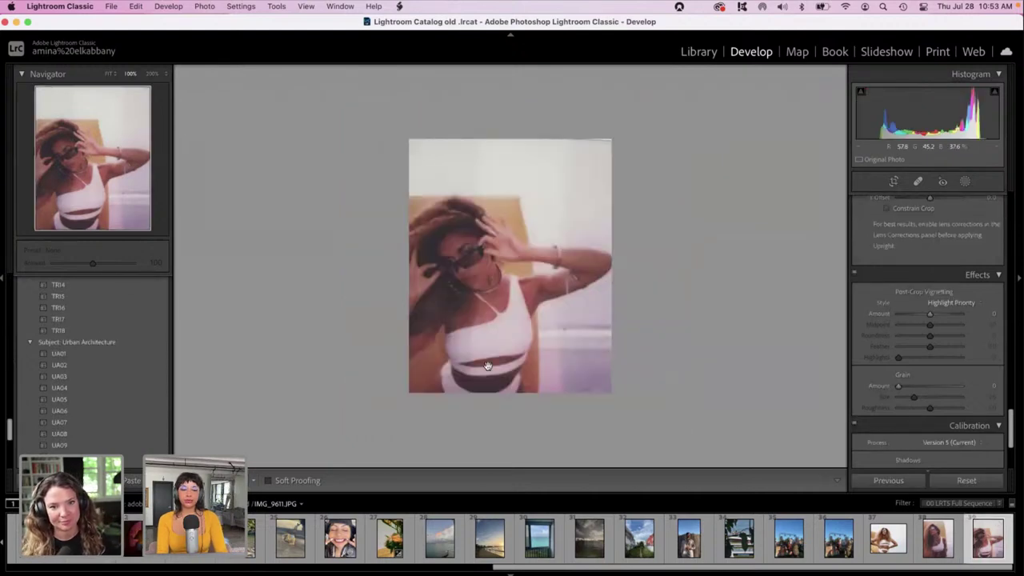
click(399, 299)
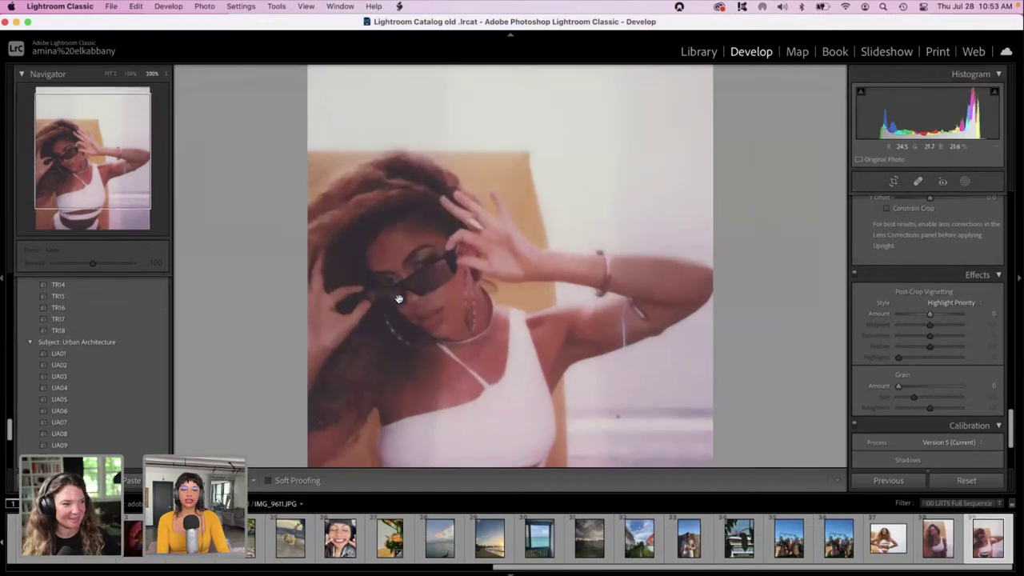
scroll(399, 300, down, 5)
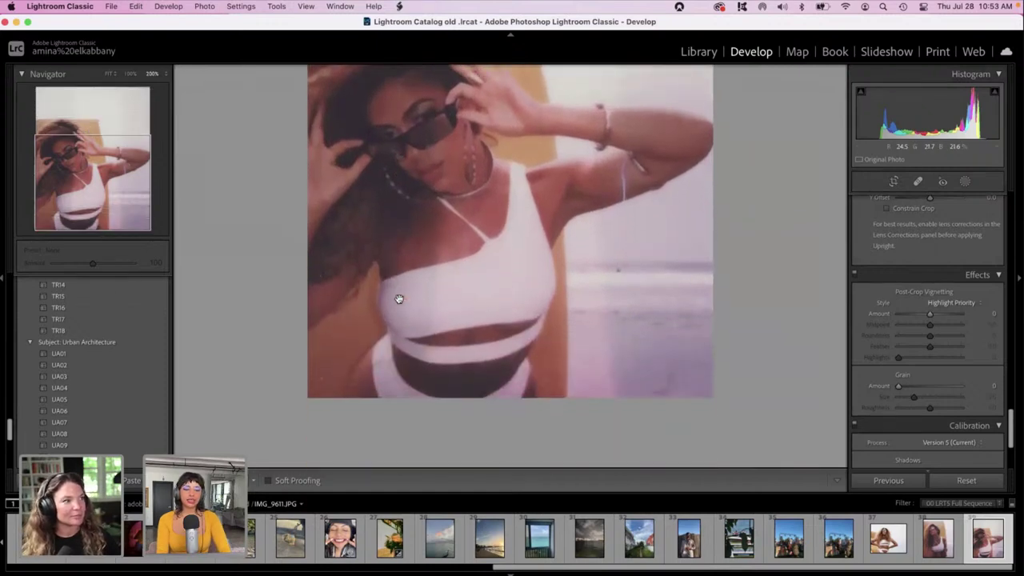
scroll(399, 299, up, 5)
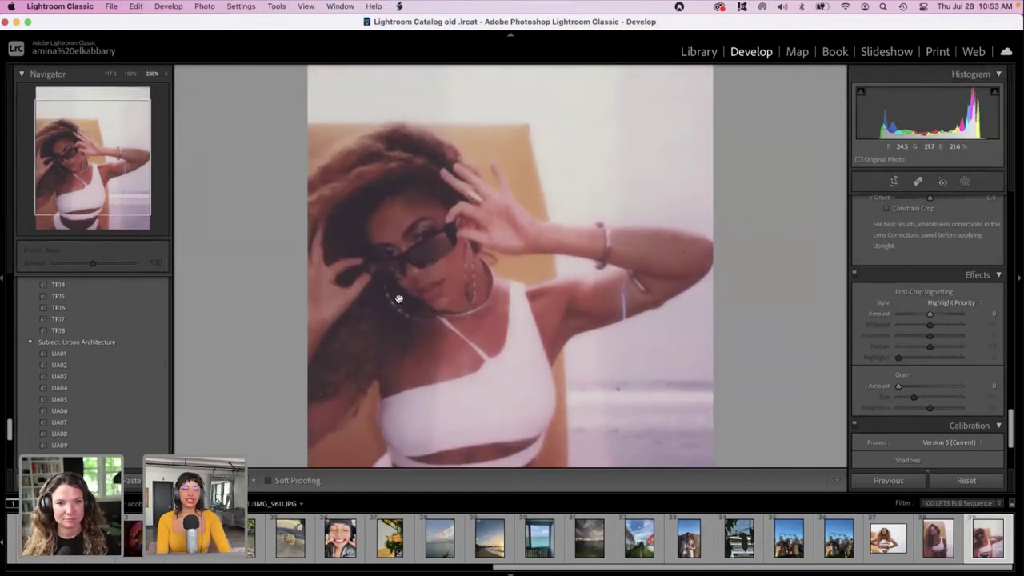
scroll(399, 299, down, 1)
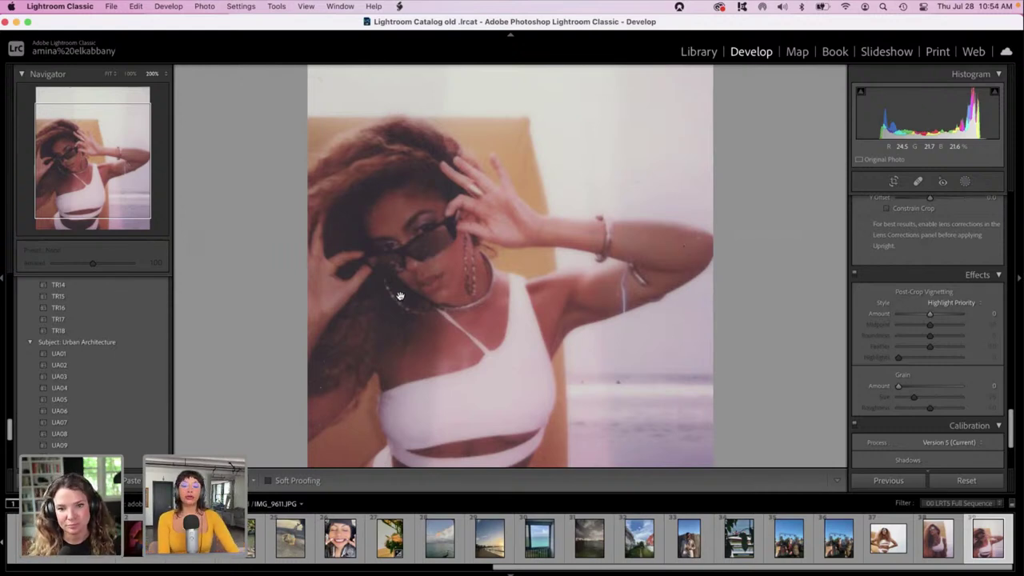
drag(1012, 430, 1011, 190)
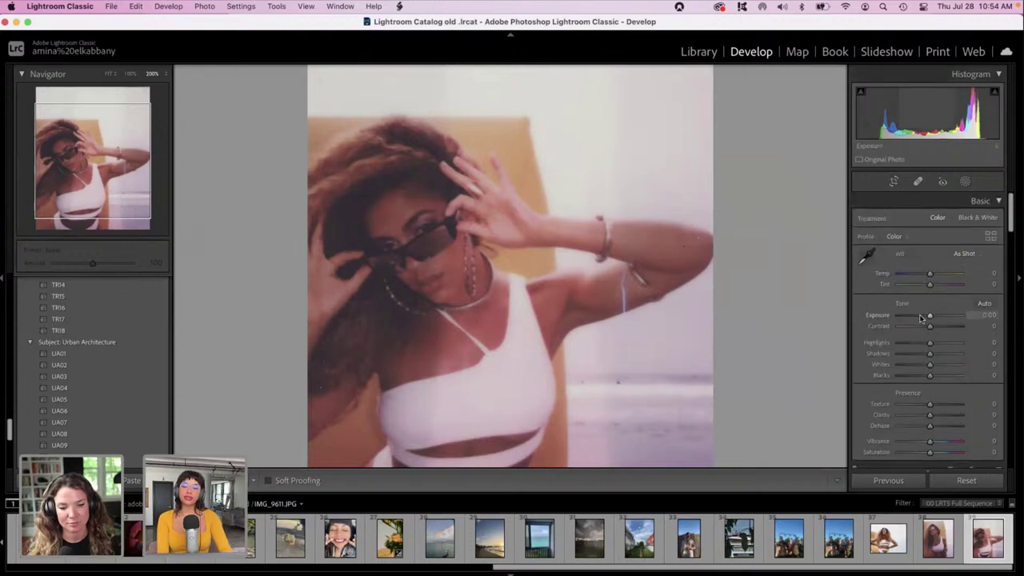
Set Exposure to +0.50 and pull Highlights and Whites down to -100.
key(Down)
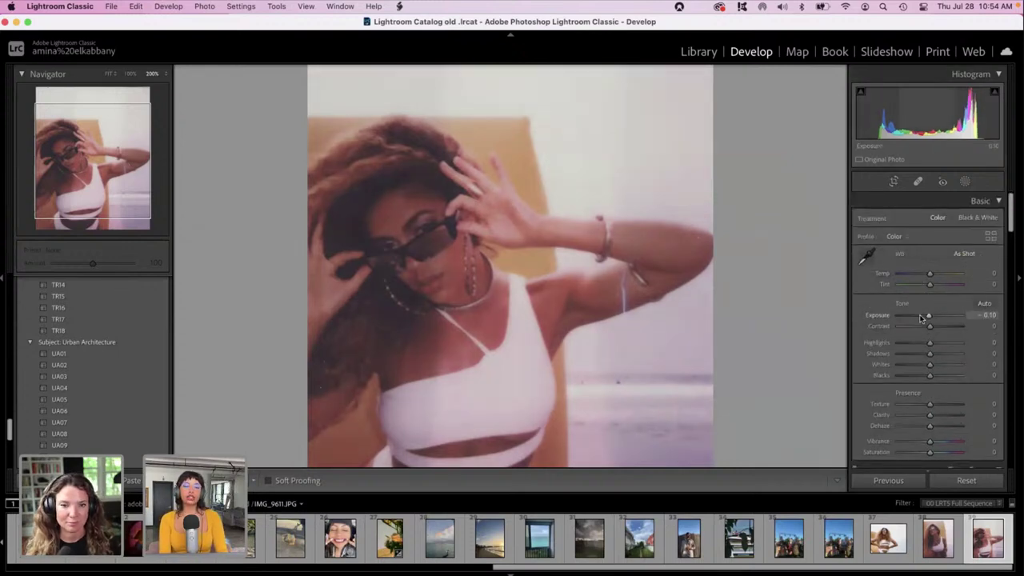
key(Down)
key(Down)
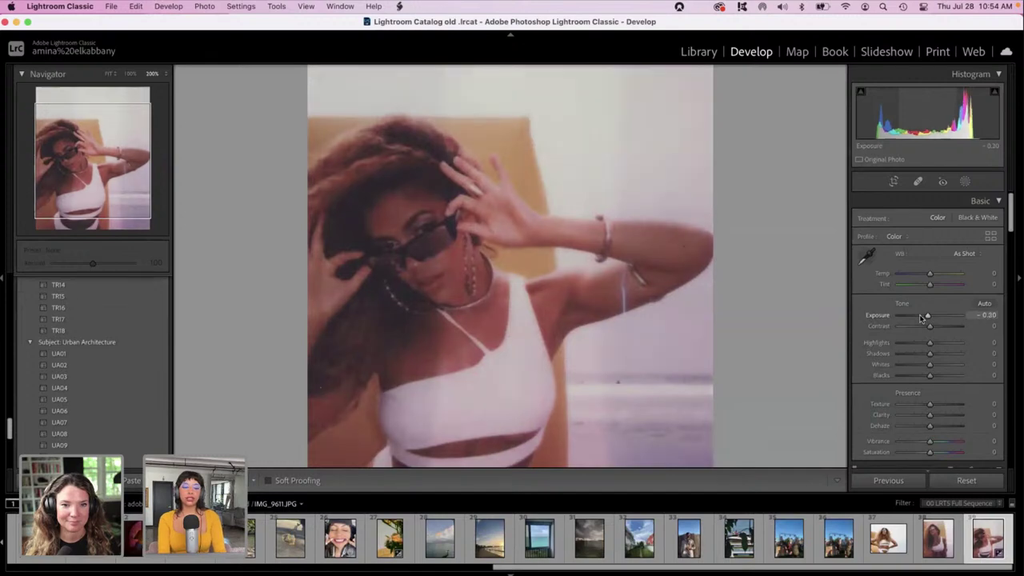
key(Down)
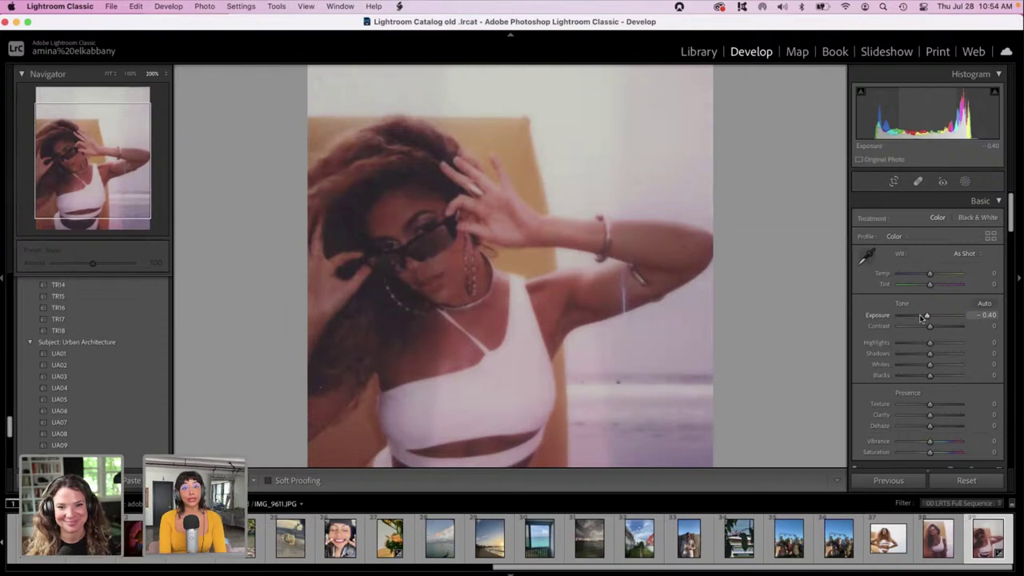
key(Down)
key(Down)
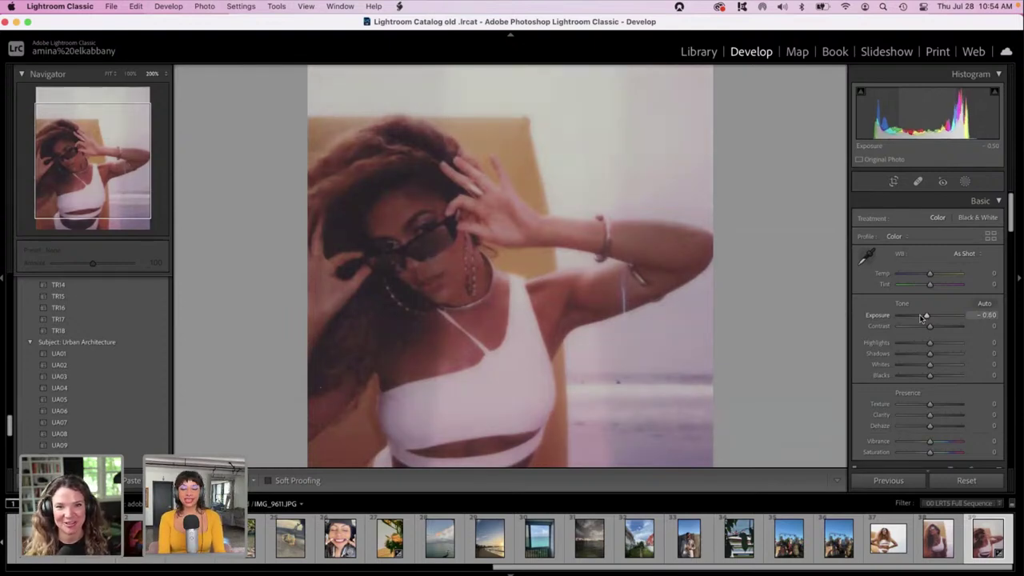
key(Down)
mouse_move(922, 318)
mouse_down()
mouse_move(940, 318)
mouse_move(931, 320)
mouse_up()
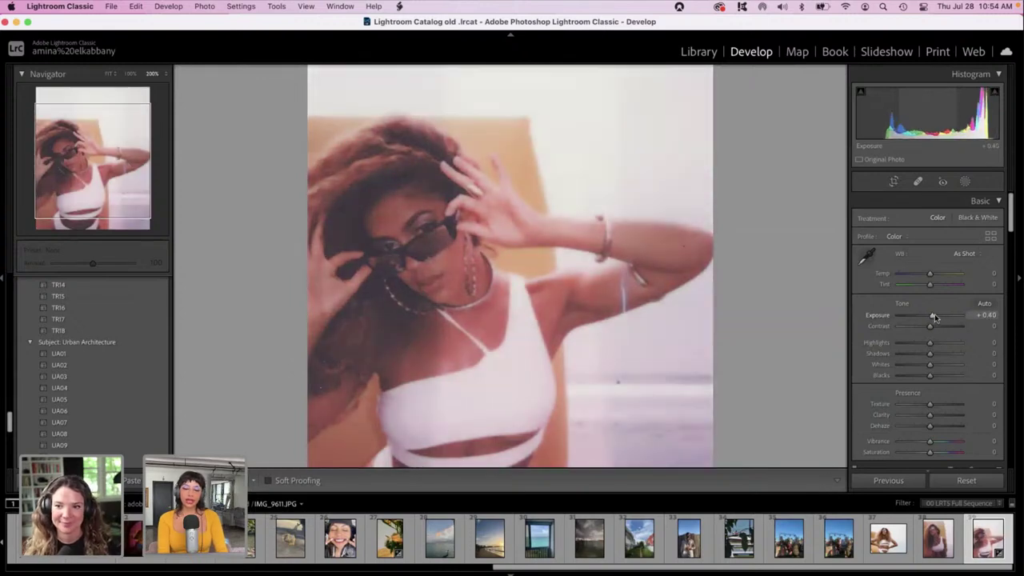
key(Up)
drag(909, 342, 854, 342)
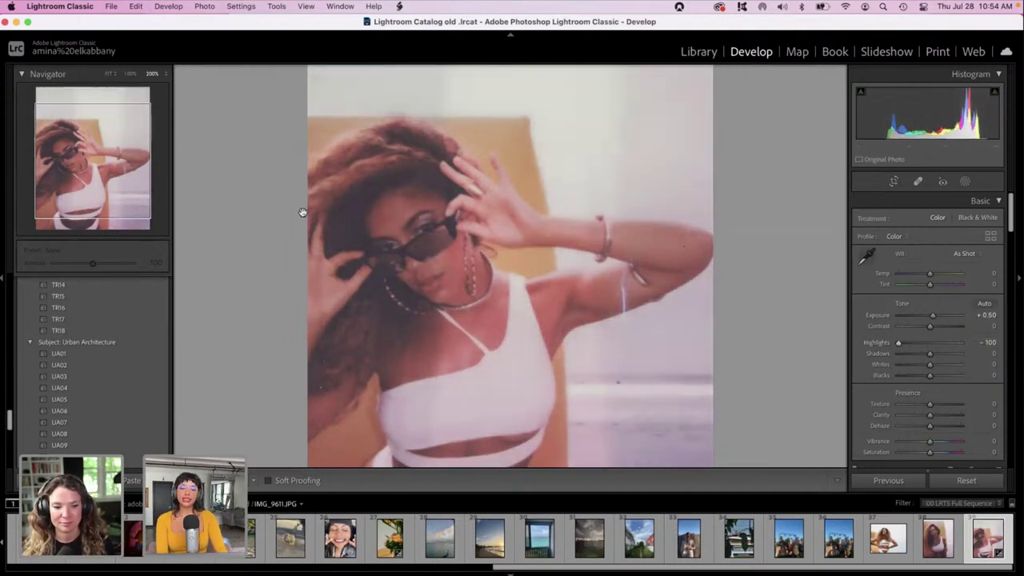
drag(886, 366, 876, 367)
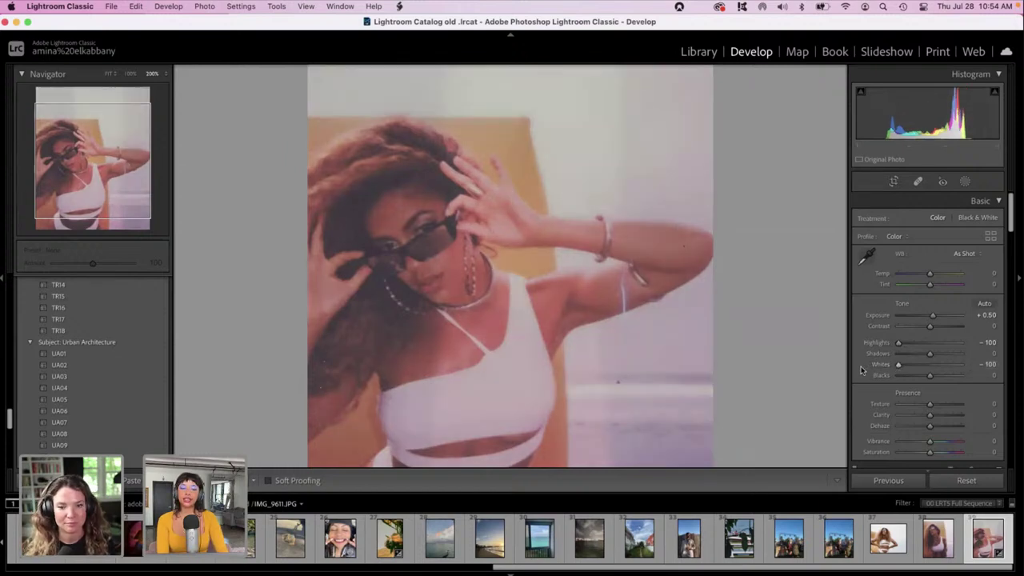
Tint the Color Grading highlights toward green for a pale minty cast.
scroll(861, 370, down, 2)
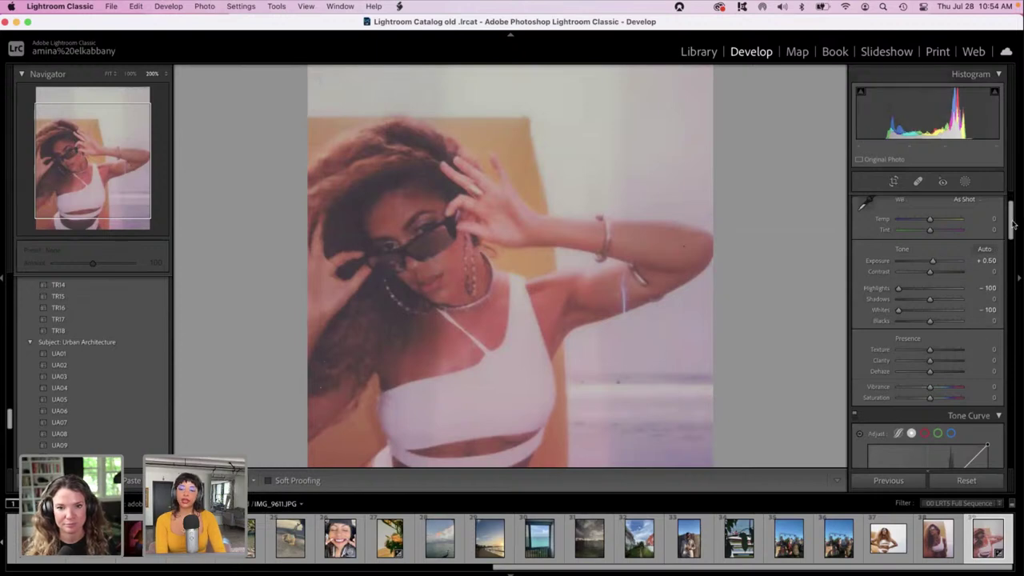
drag(1013, 225, 1001, 304)
mouse_move(964, 373)
mouse_down()
mouse_move(954, 349)
mouse_move(967, 356)
mouse_up()
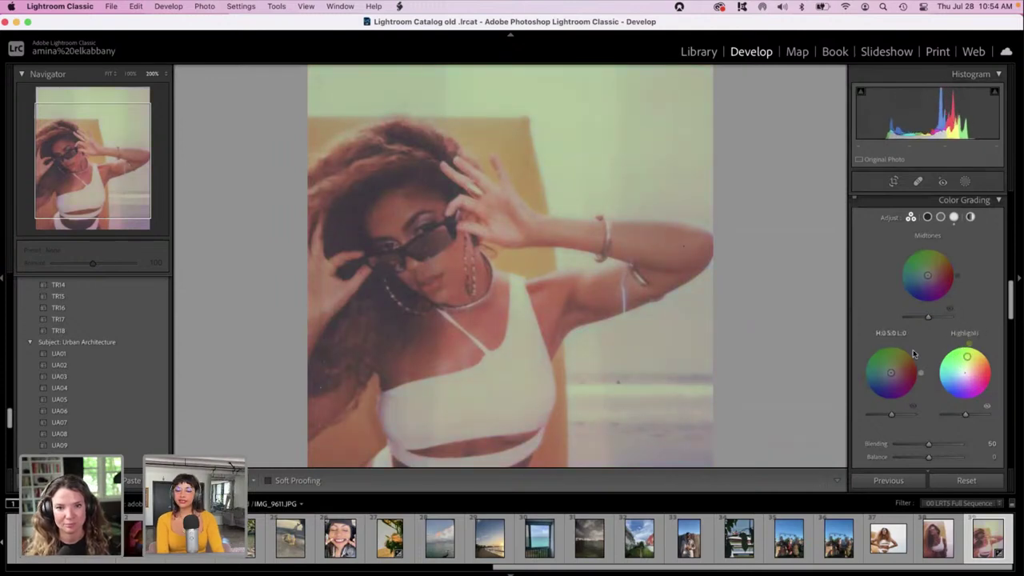
Grade shadows magenta and midtones green-yellow, and push calibration Red Primary Hue to +100.
drag(891, 361, 912, 384)
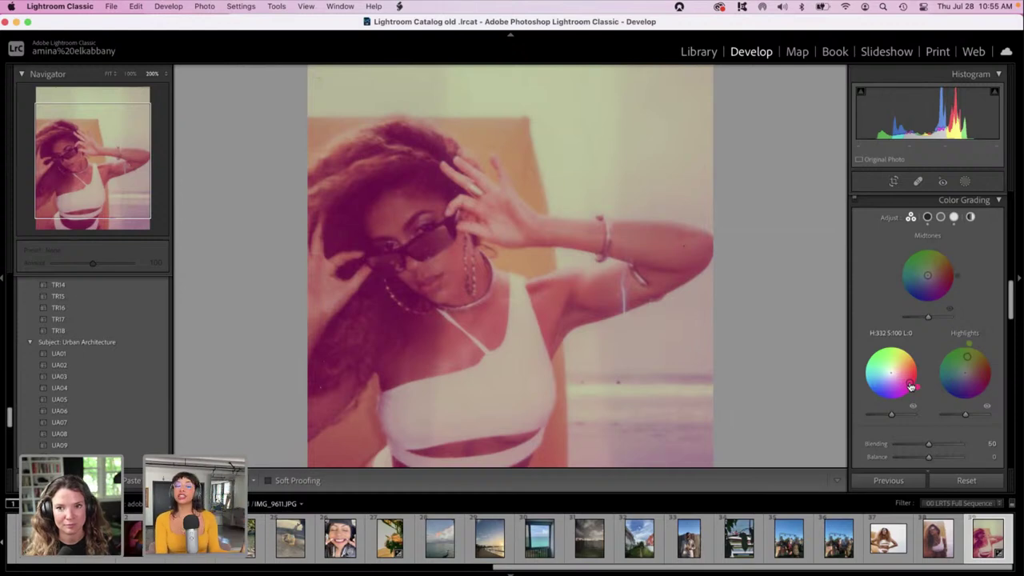
mouse_move(928, 275)
mouse_down()
mouse_move(921, 264)
mouse_move(923, 272)
mouse_up()
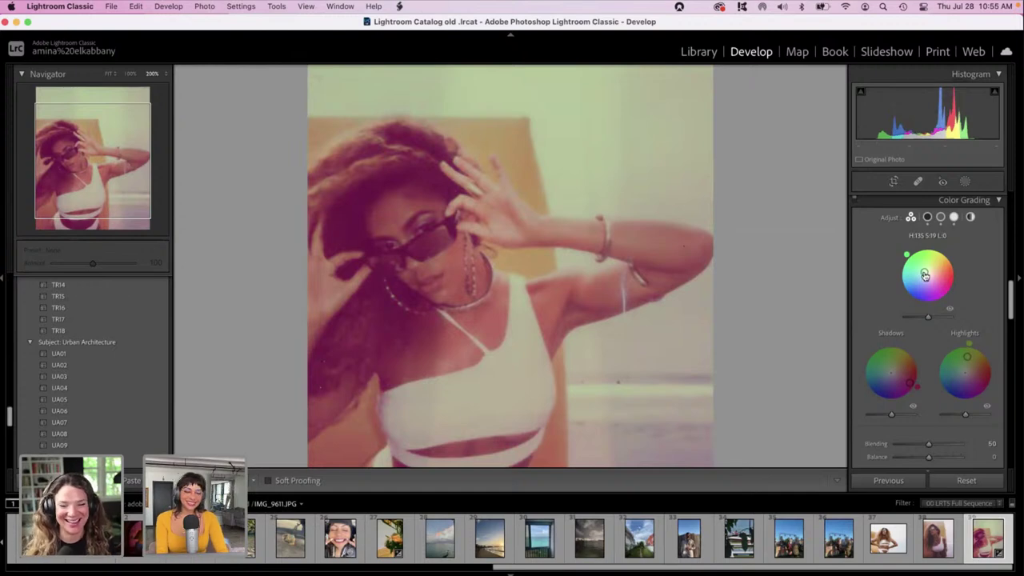
mouse_move(924, 275)
mouse_down()
mouse_move(920, 268)
mouse_move(937, 272)
mouse_up()
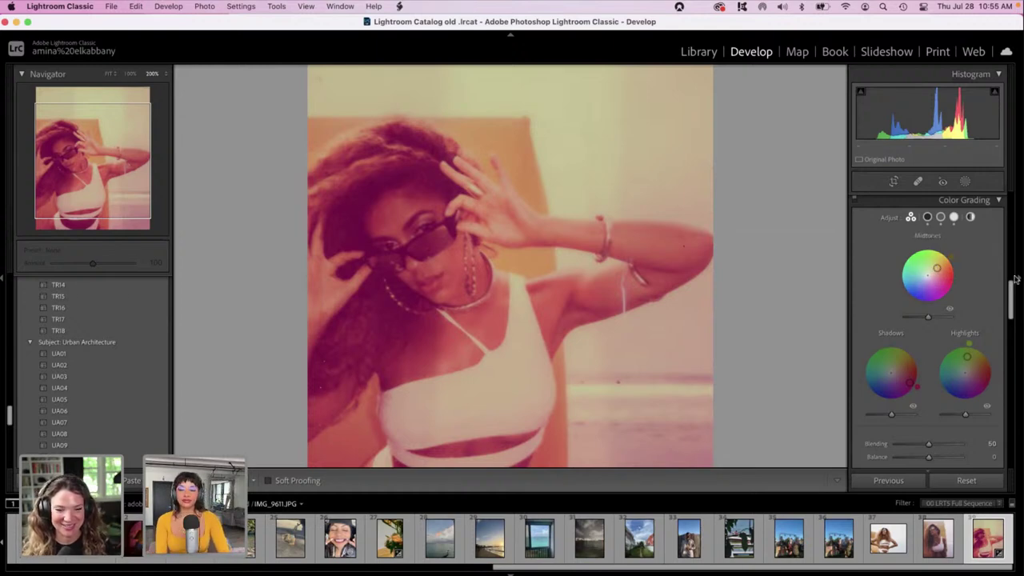
drag(1010, 293, 1022, 440)
drag(929, 366, 967, 368)
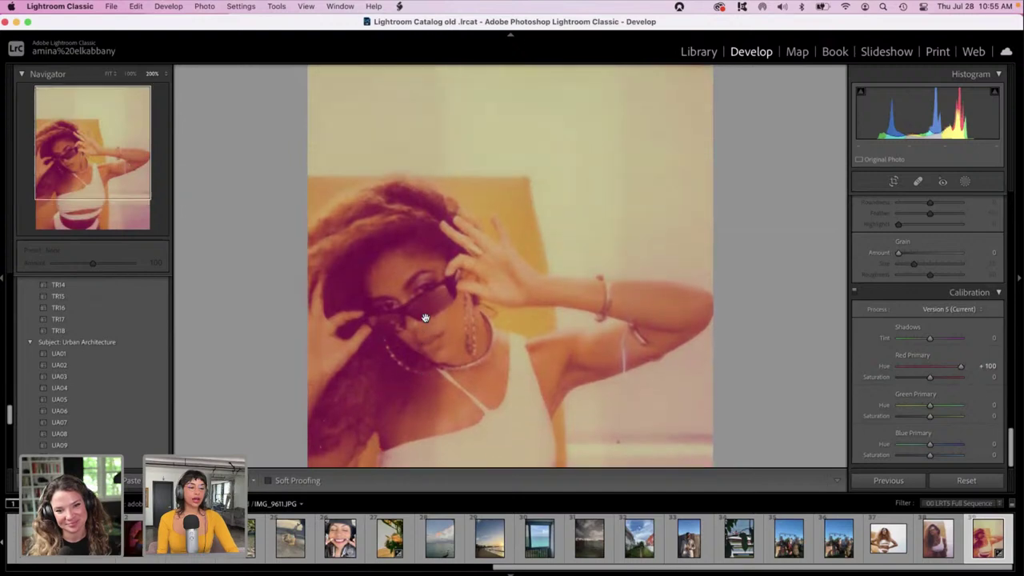
Crop the portrait to a 1 x 1 square framing her face and raised hands.
scroll(425, 318, down, 5)
click(425, 318)
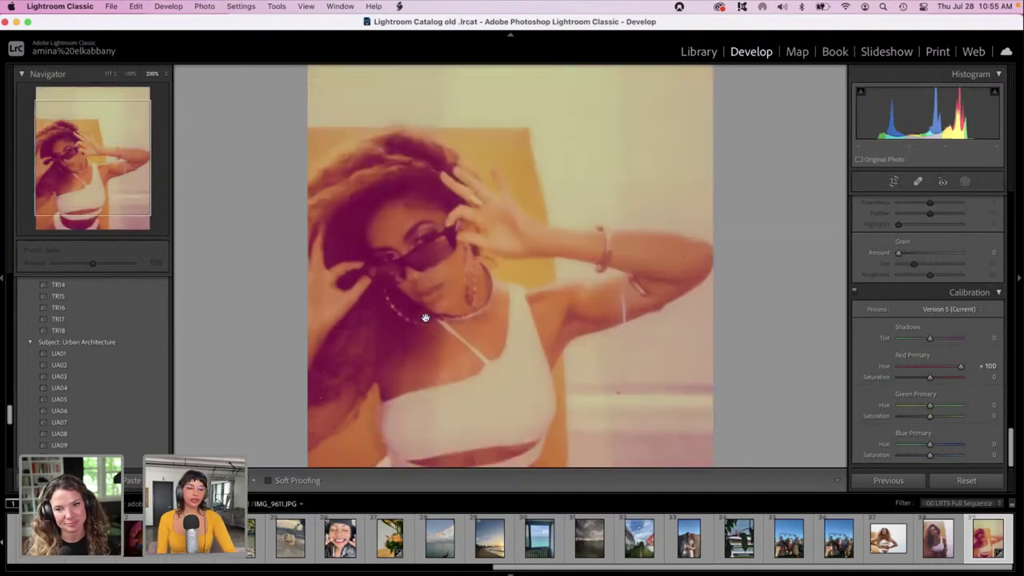
click(896, 183)
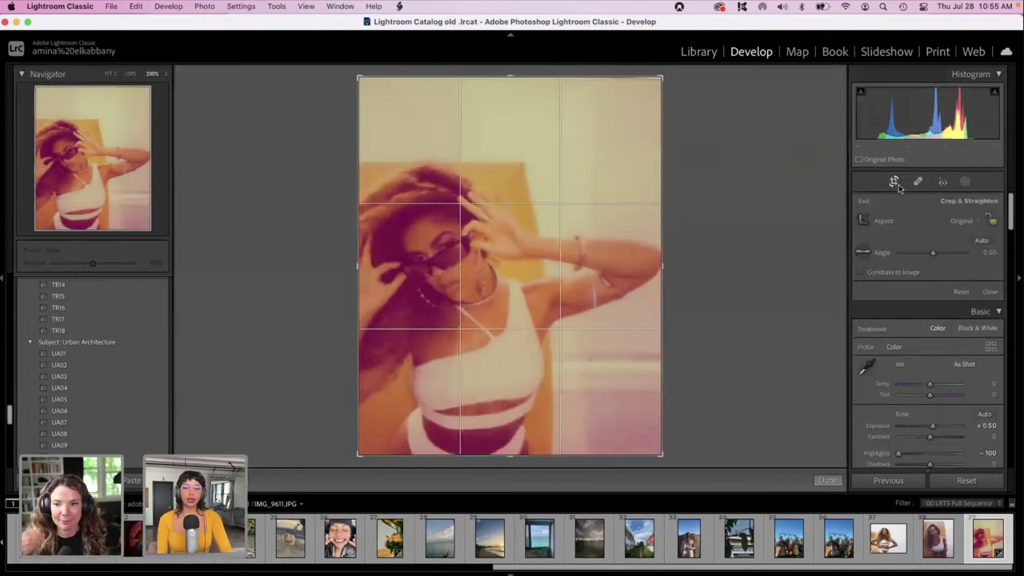
click(961, 220)
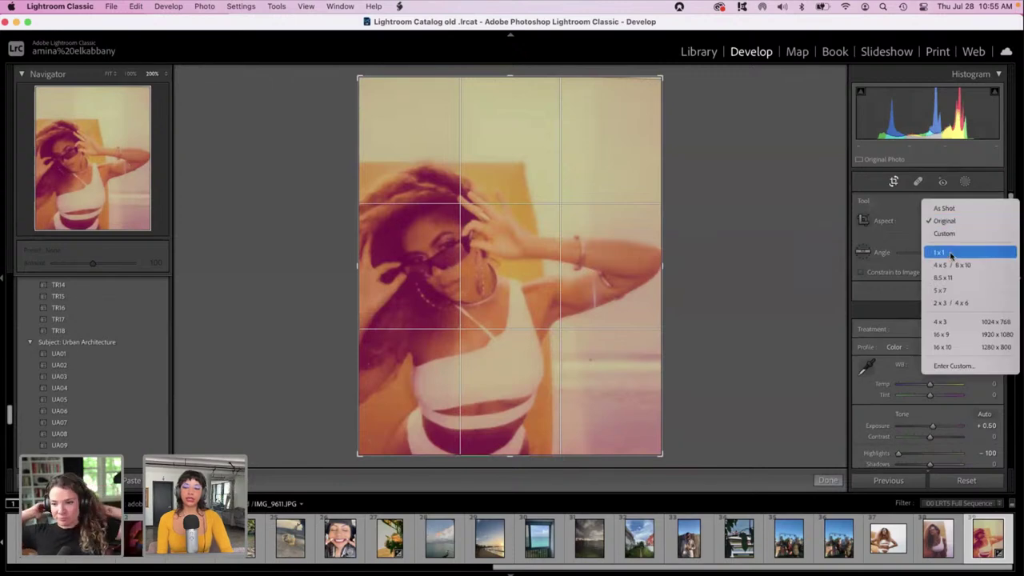
click(944, 252)
drag(458, 273, 435, 215)
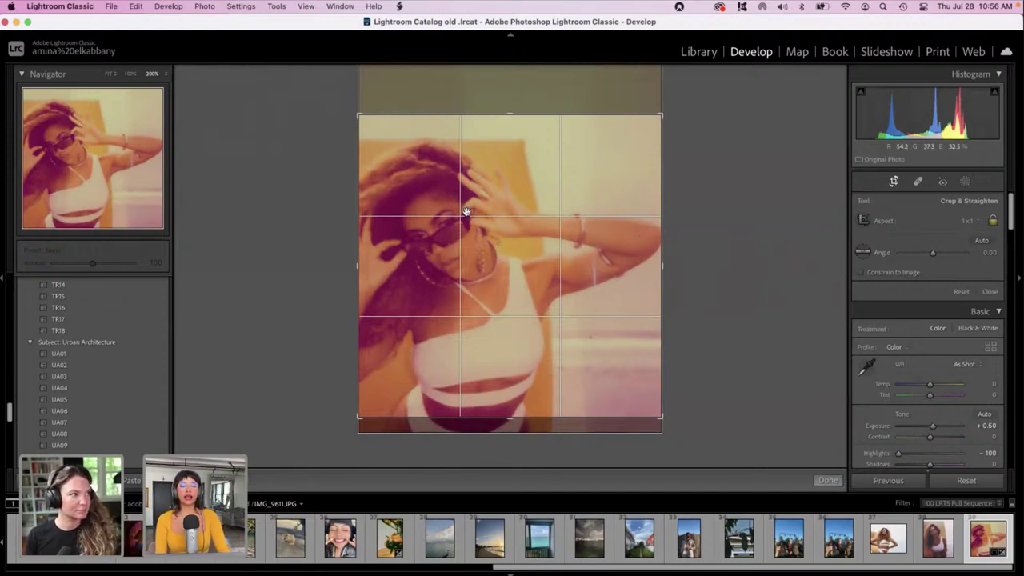
drag(455, 205, 454, 192)
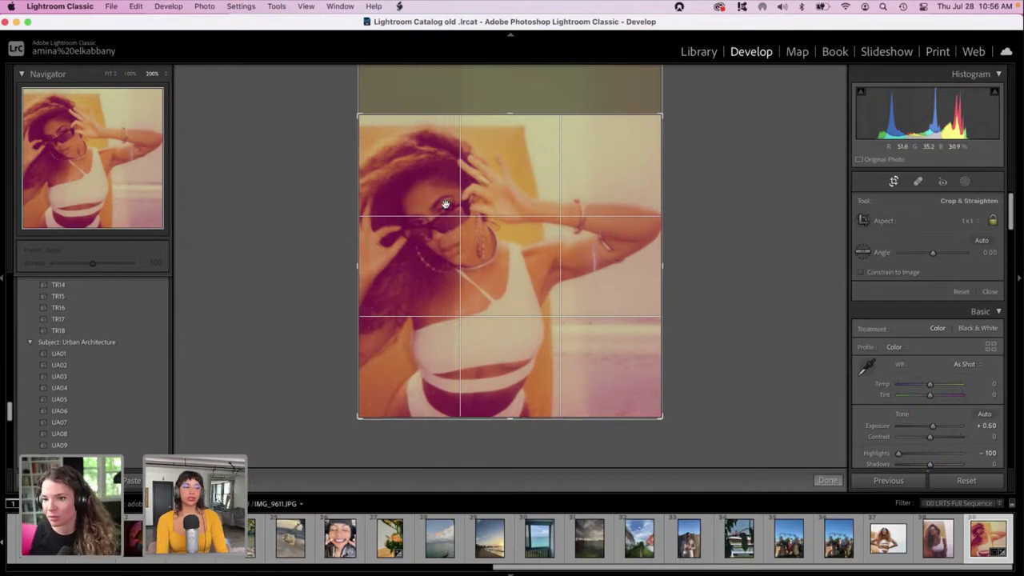
drag(446, 204, 462, 309)
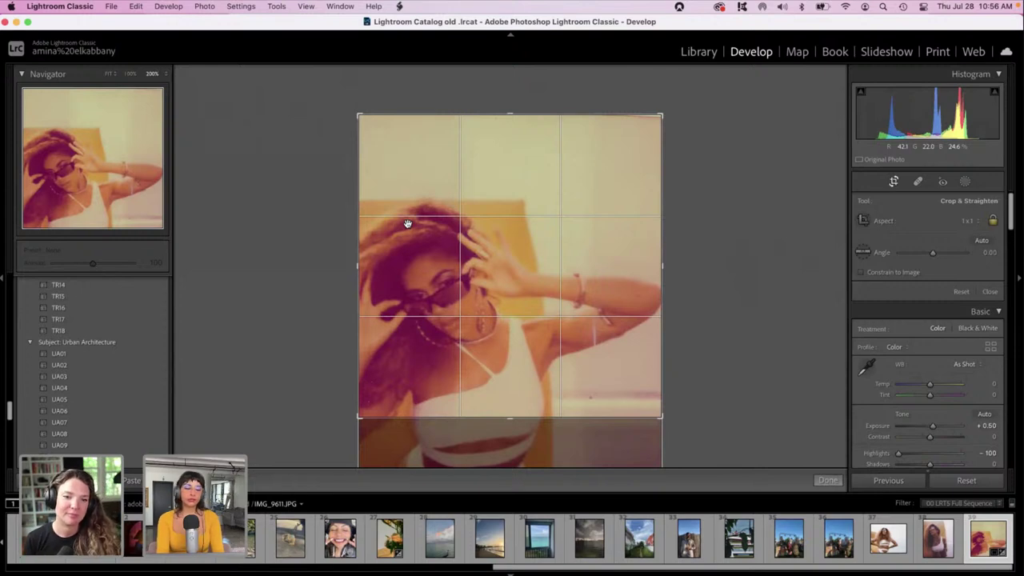
key(Return)
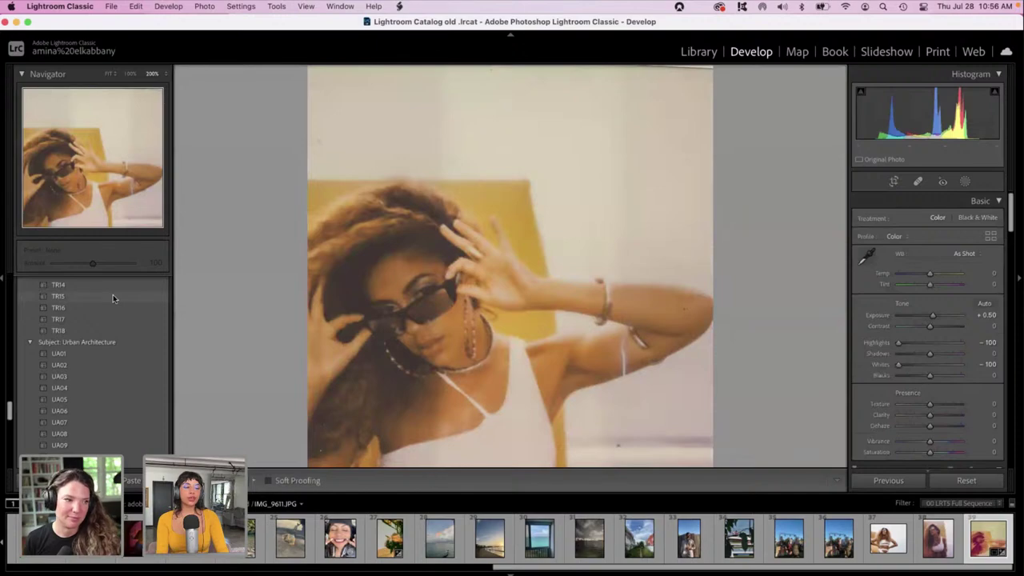
scroll(112, 294, up, 5)
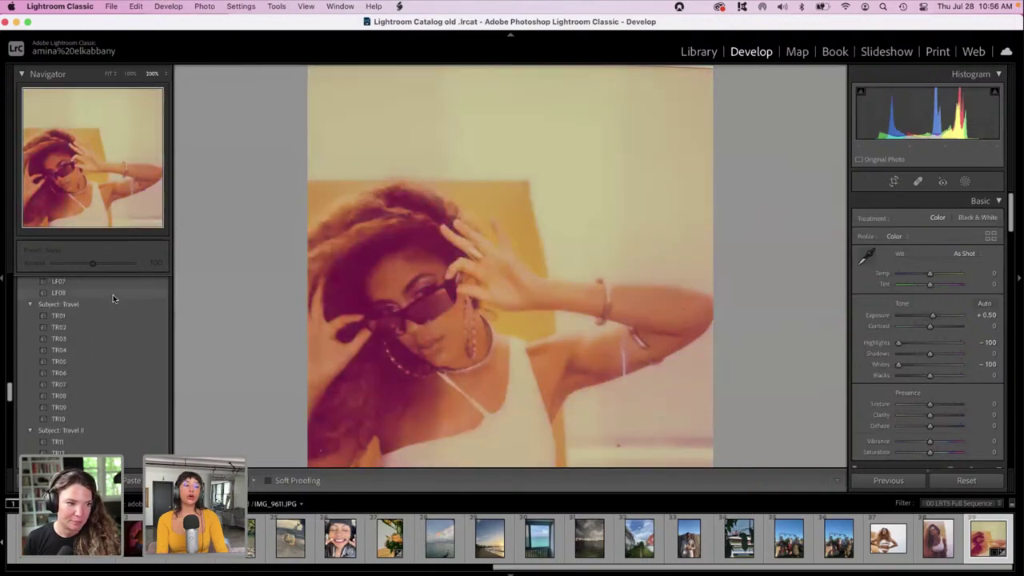
scroll(113, 294, up, 5)
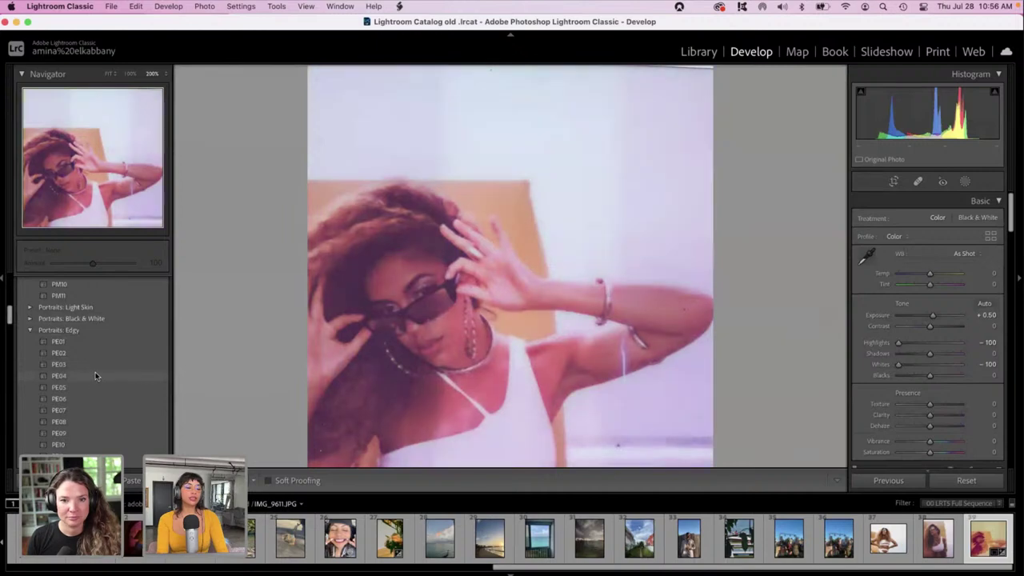
scroll(95, 374, down, 3)
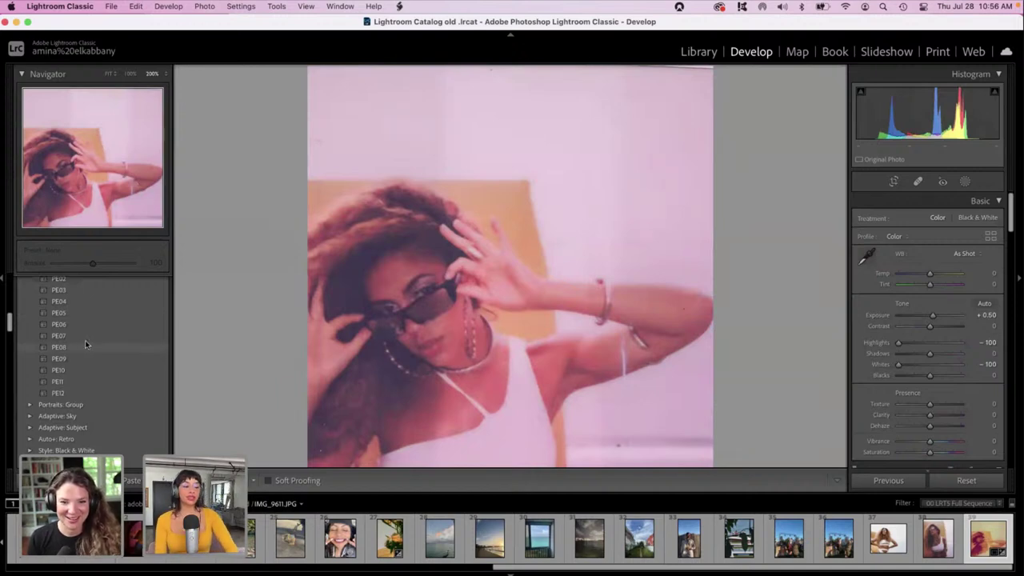
scroll(107, 396, down, 3)
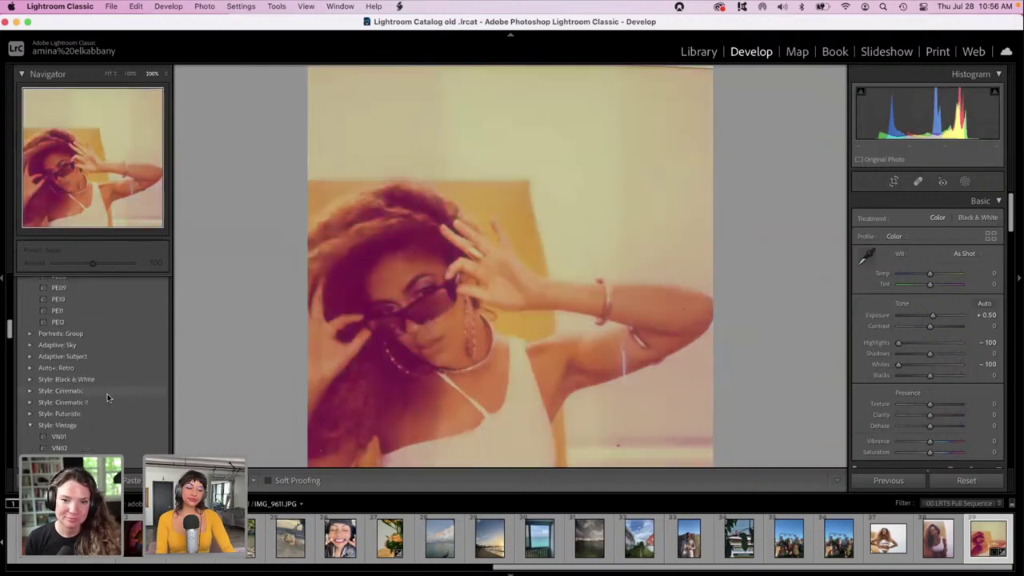
click(28, 391)
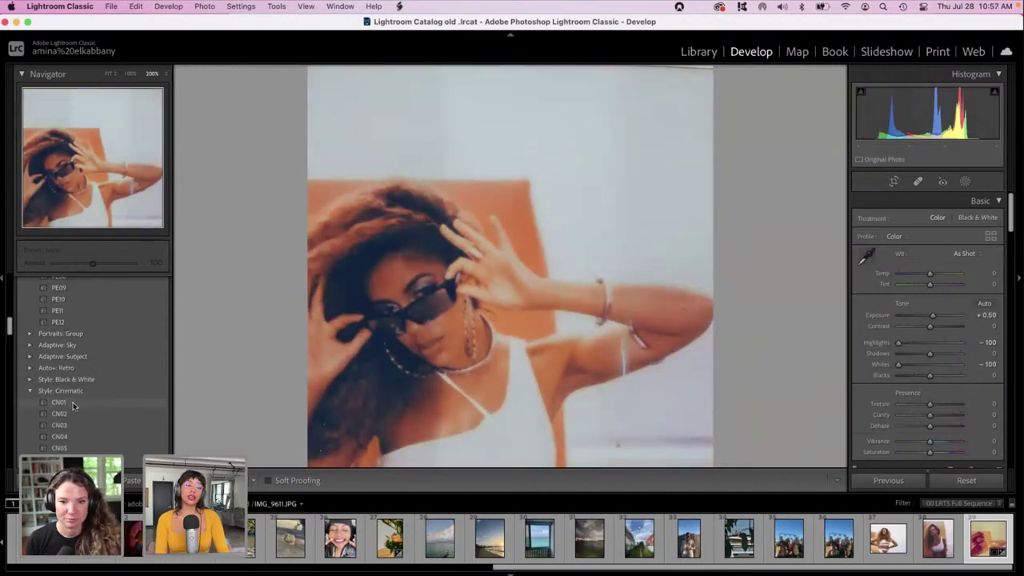
scroll(72, 406, down, 4)
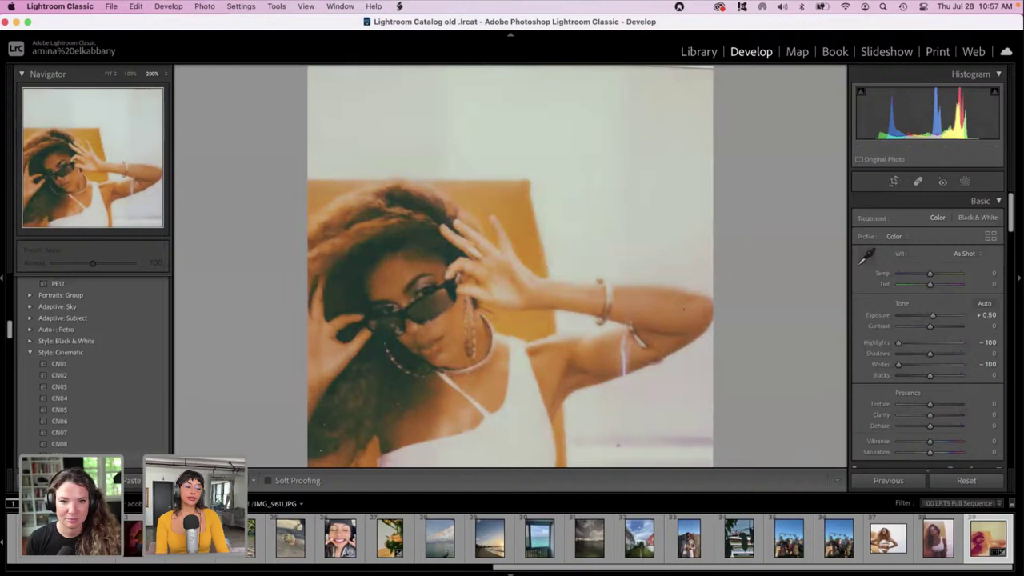
scroll(68, 406, down, 6)
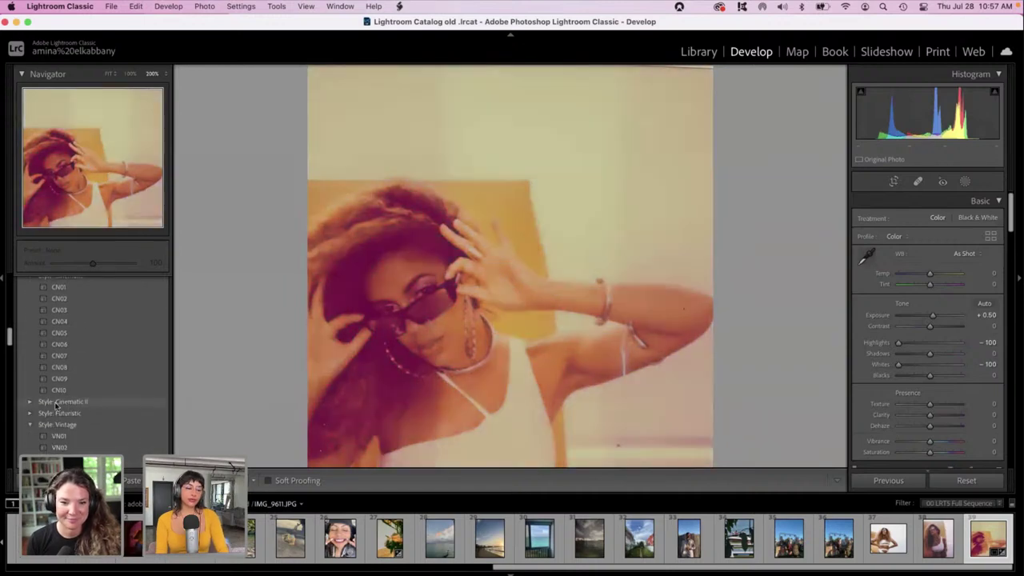
click(30, 414)
scroll(60, 424, down, 1)
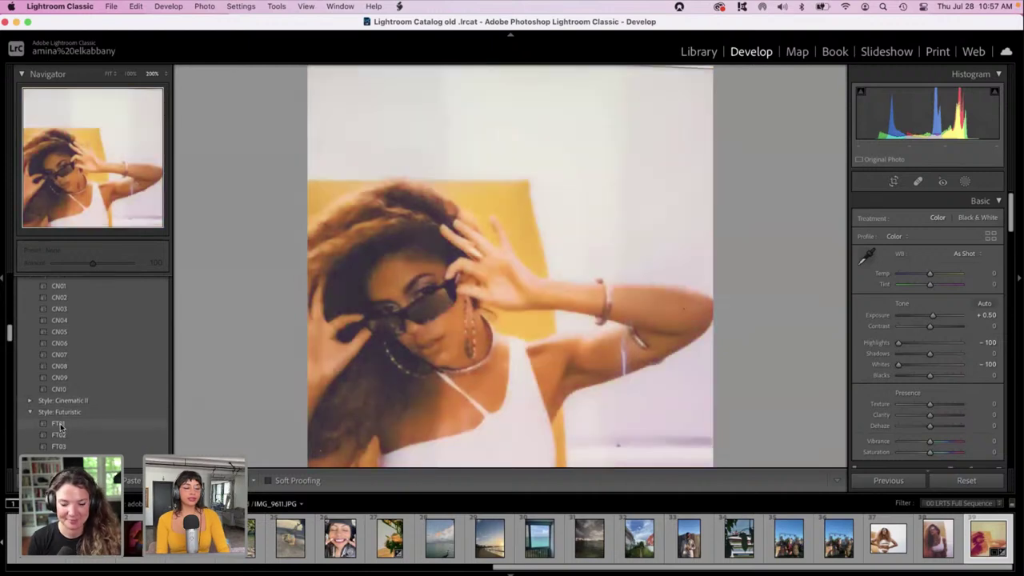
scroll(60, 426, down, 1)
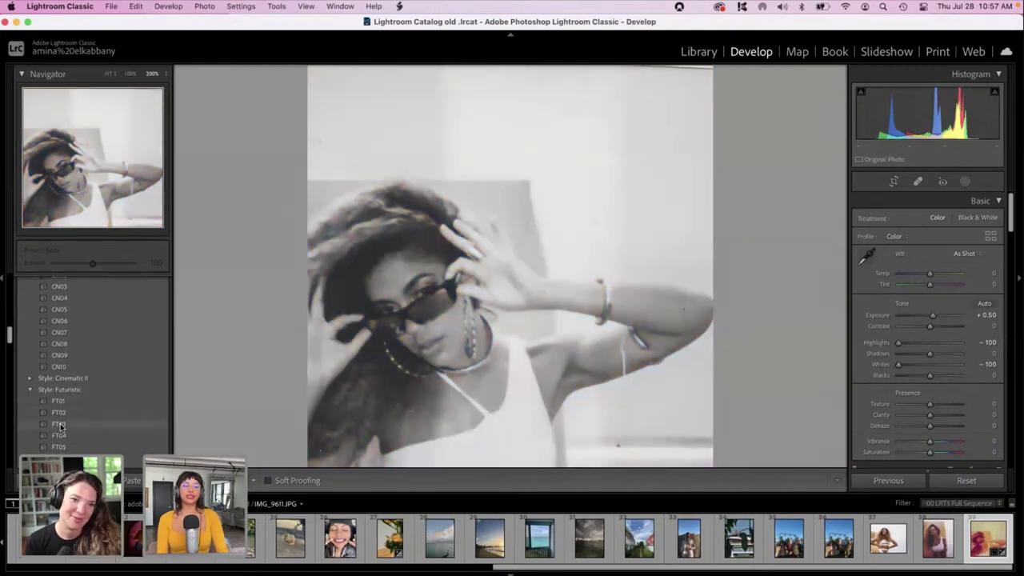
scroll(63, 400, down, 1)
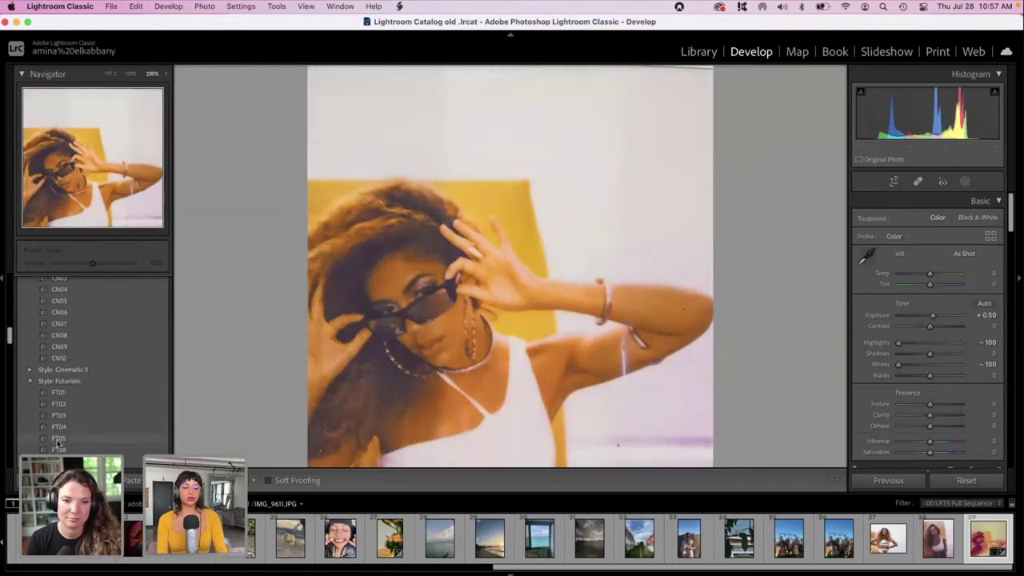
scroll(58, 441, down, 3)
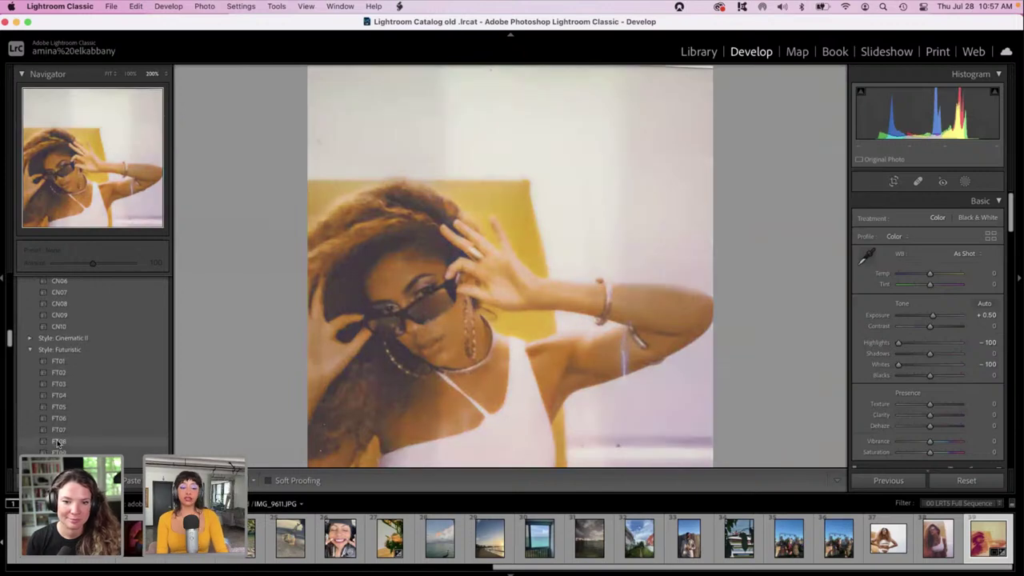
scroll(57, 442, down, 1)
scroll(57, 444, down, 1)
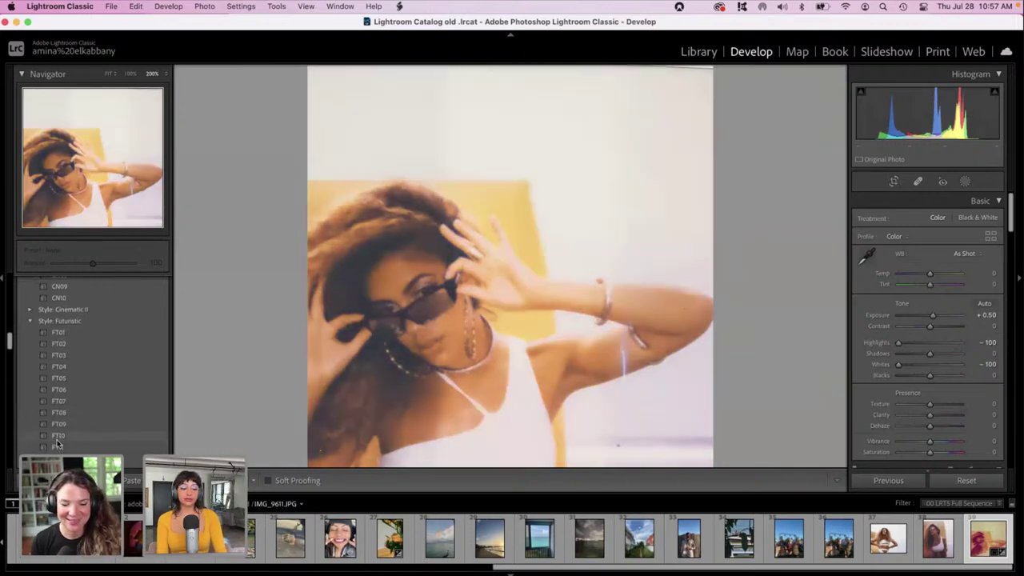
scroll(57, 444, down, 1)
scroll(57, 444, down, 1)
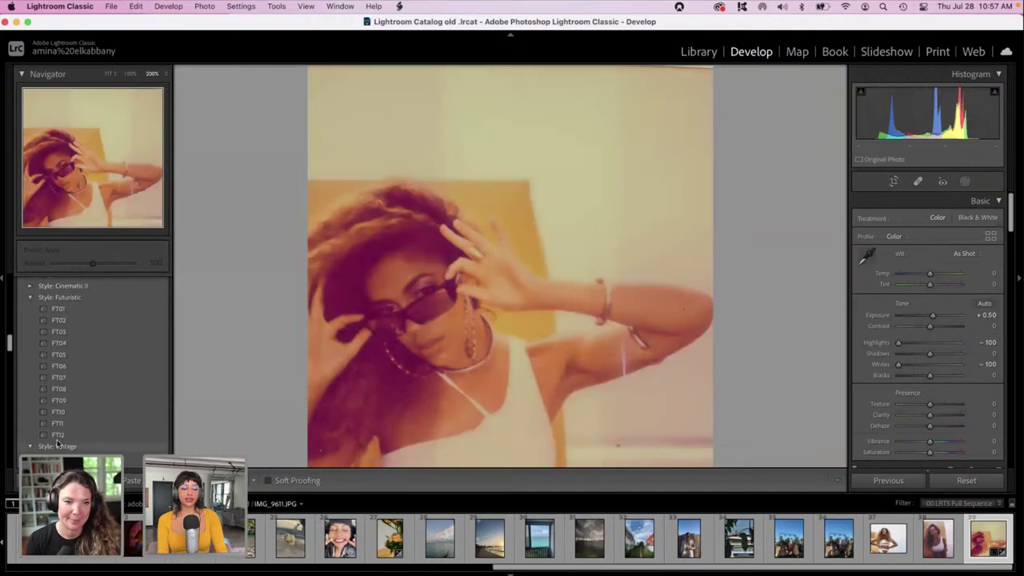
Apply the Subject: Travel preset TR02 at amount 100 to the portrait.
scroll(57, 444, up, 1)
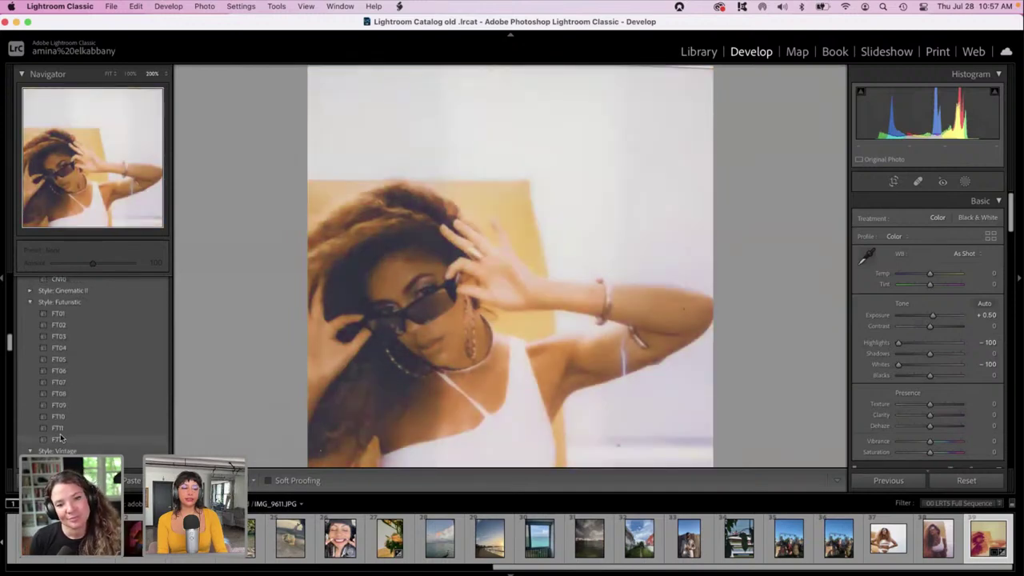
scroll(59, 433, down, 2)
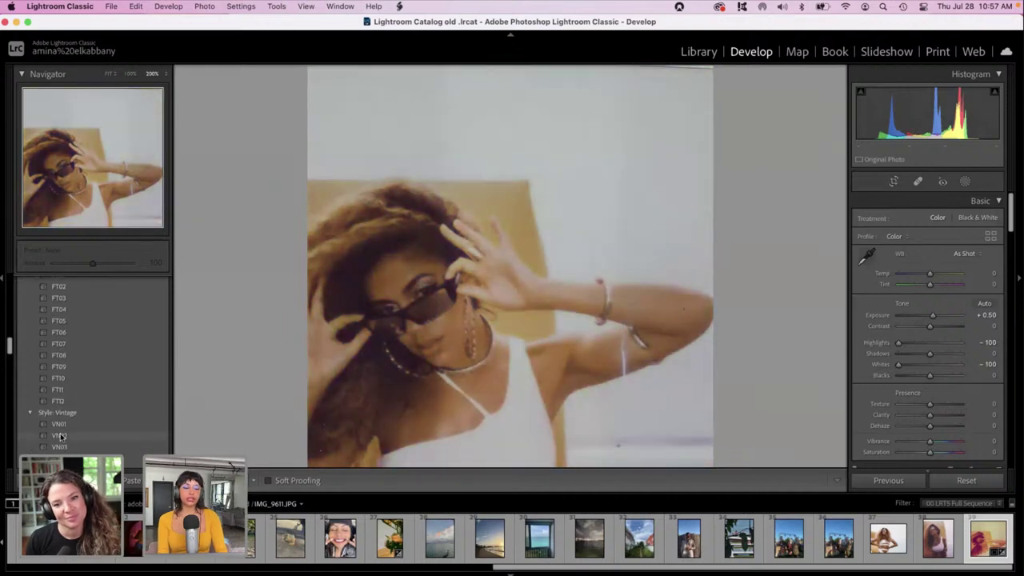
scroll(59, 436, down, 3)
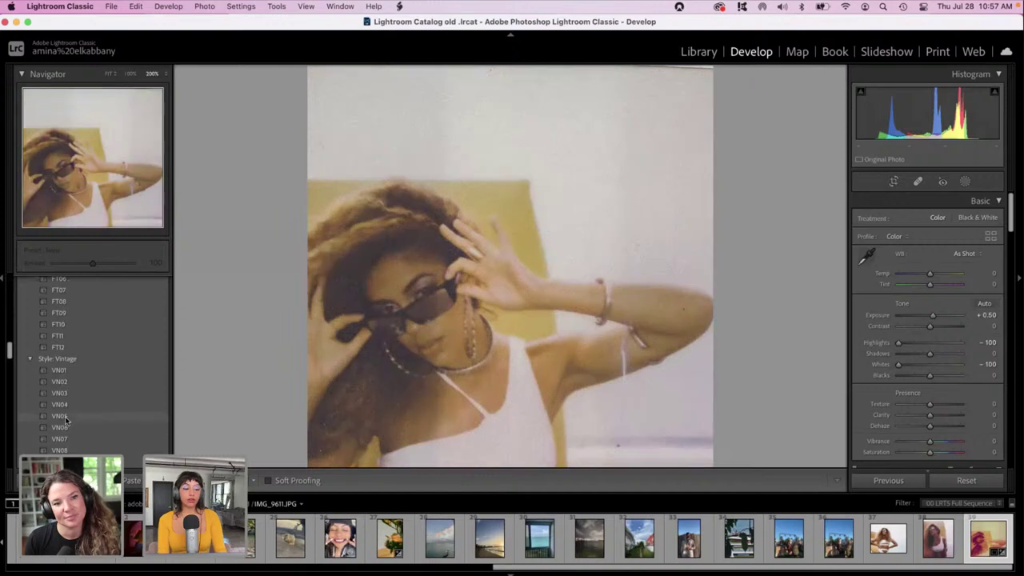
scroll(69, 408, down, 5)
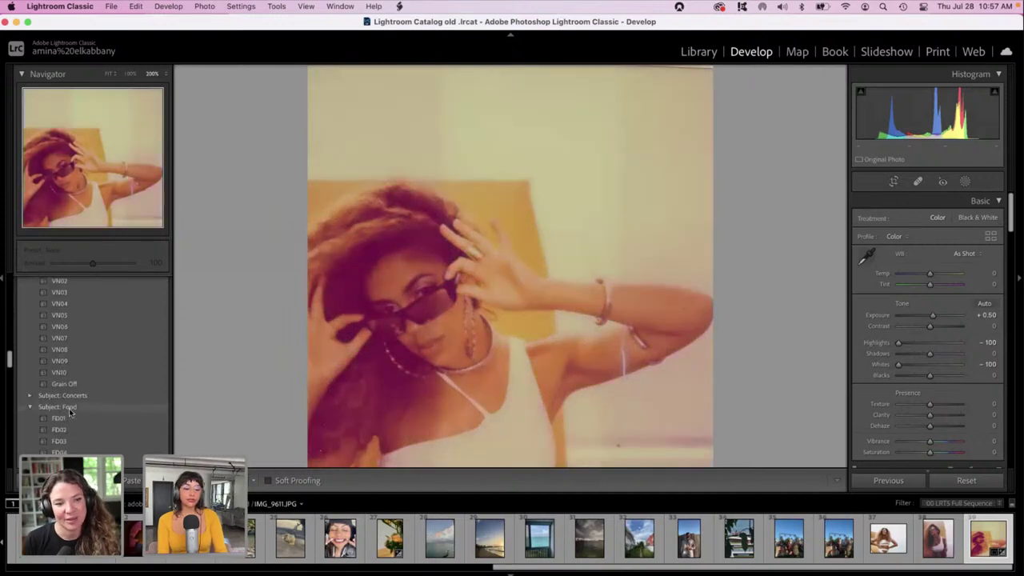
scroll(69, 407, down, 1)
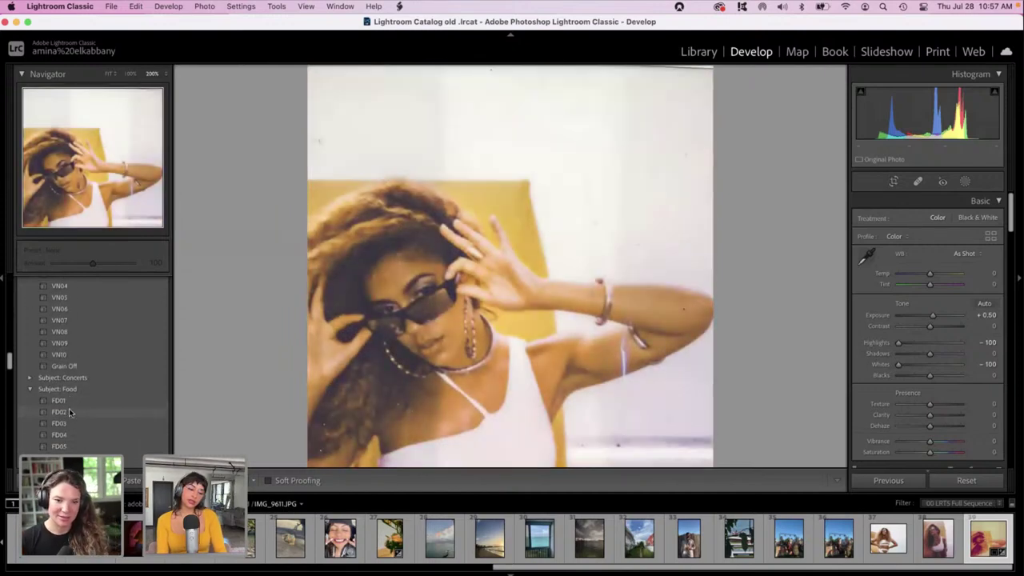
scroll(69, 408, down, 1)
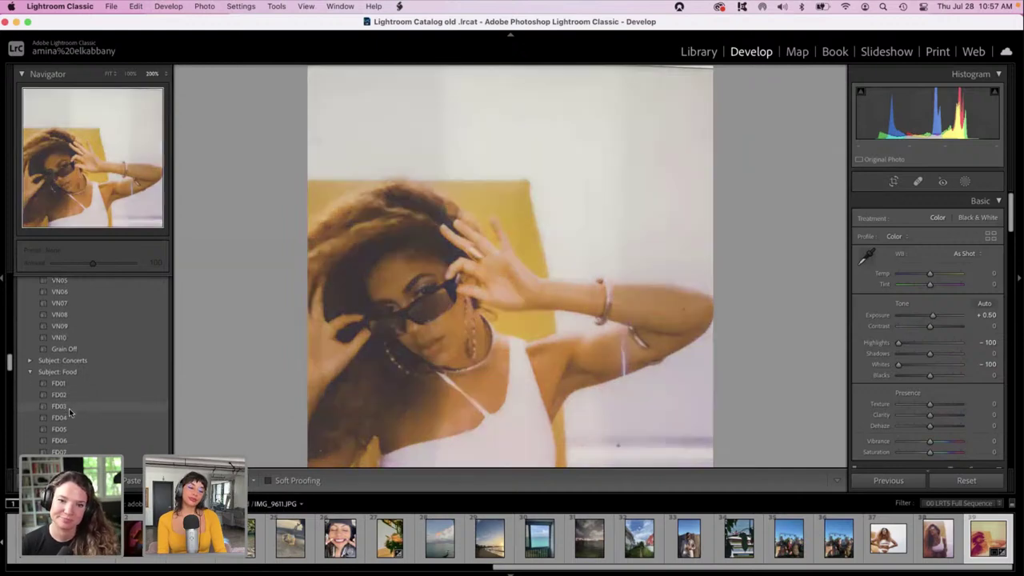
scroll(68, 408, down, 1)
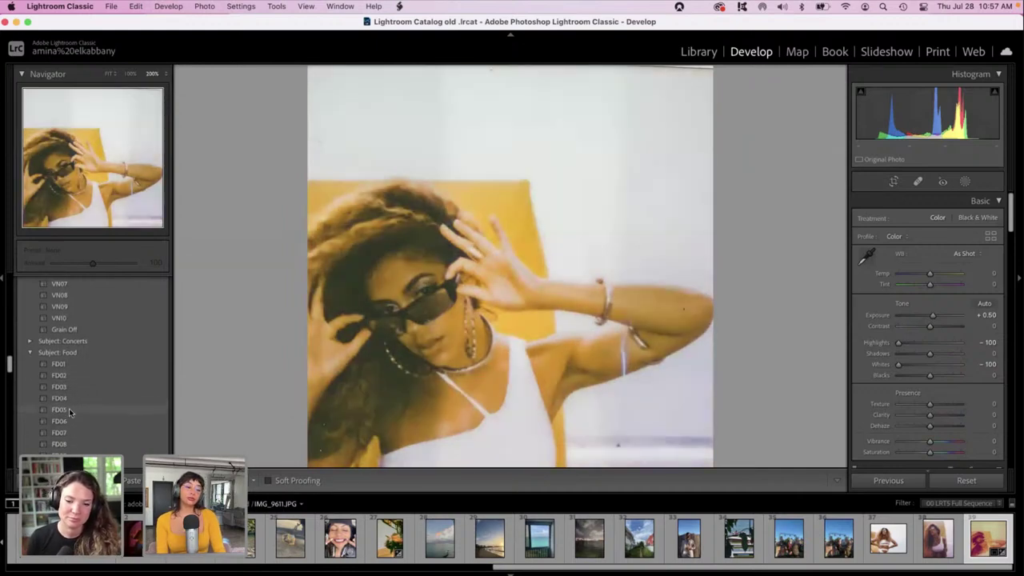
scroll(69, 408, down, 3)
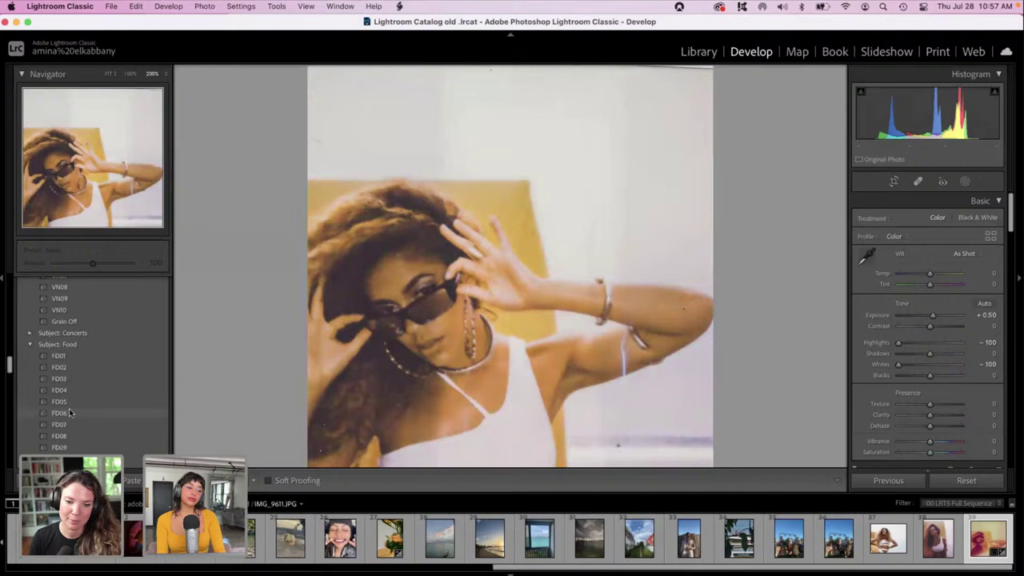
scroll(69, 407, down, 4)
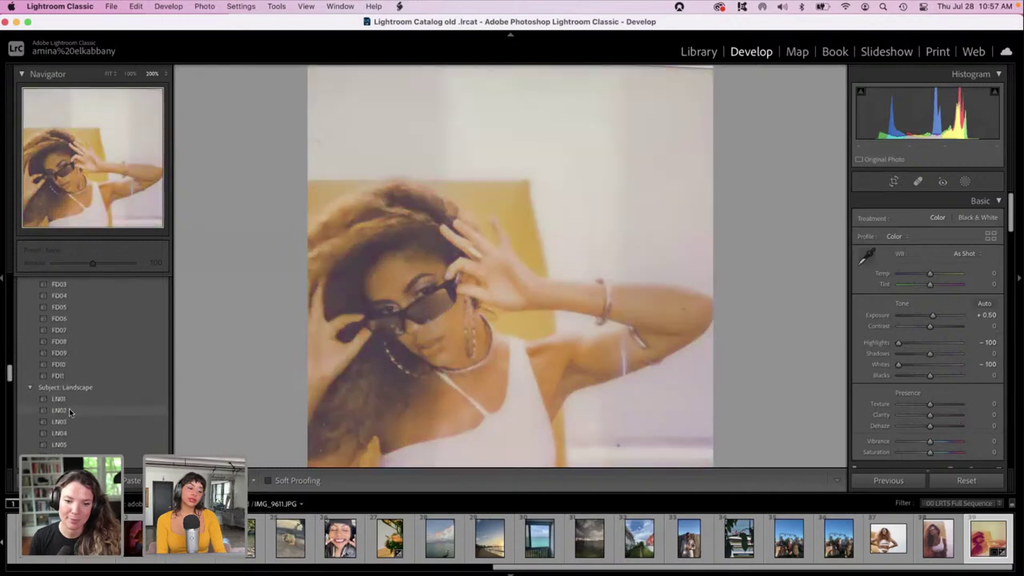
scroll(69, 408, up, 3)
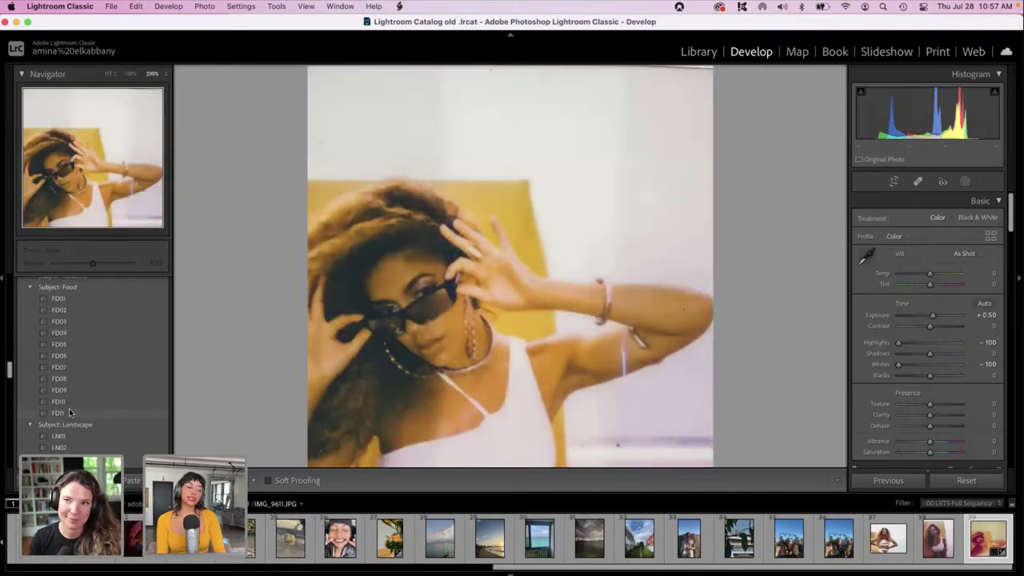
scroll(69, 408, down, 1)
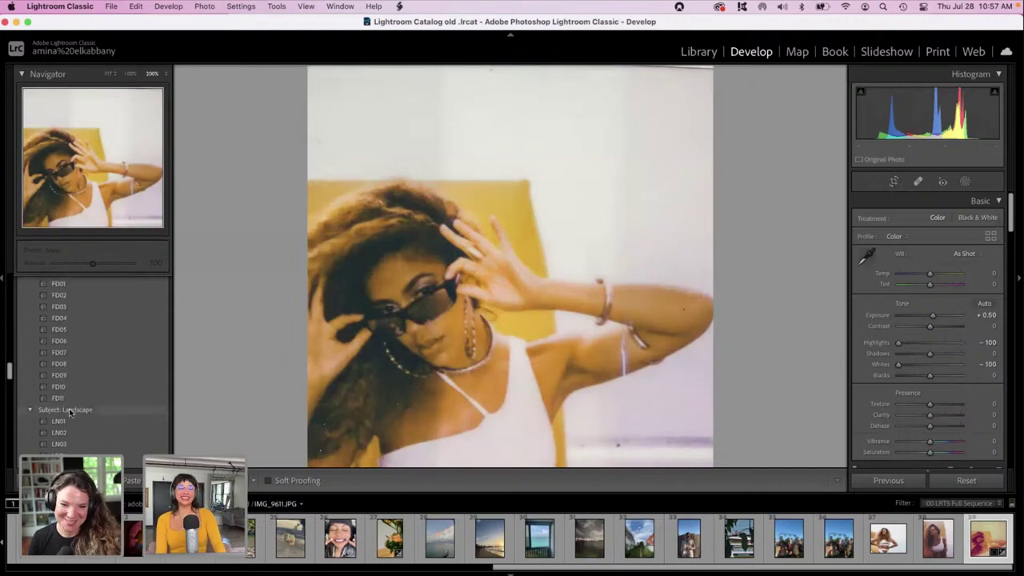
scroll(68, 407, down, 5)
scroll(69, 408, down, 7)
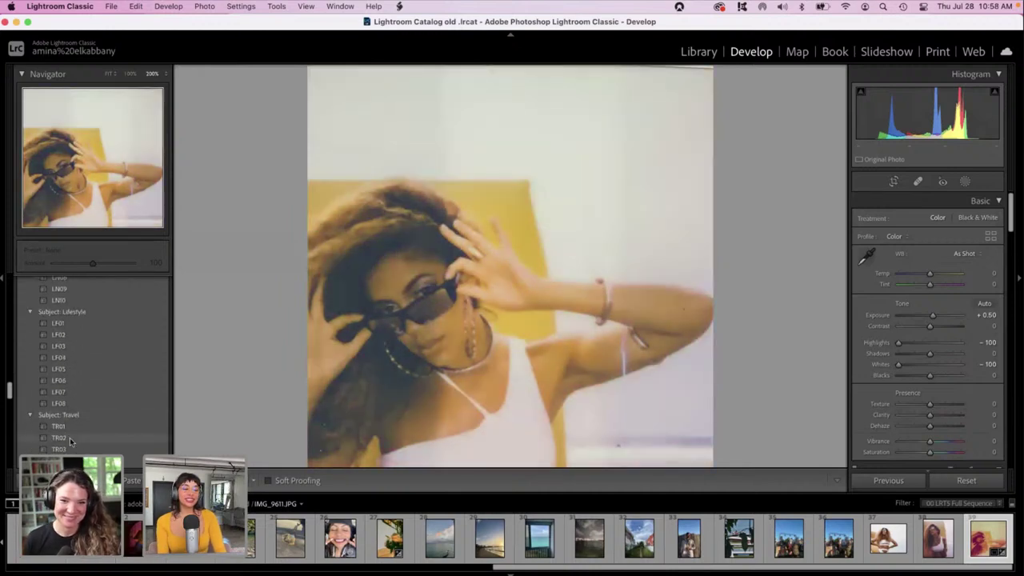
click(70, 439)
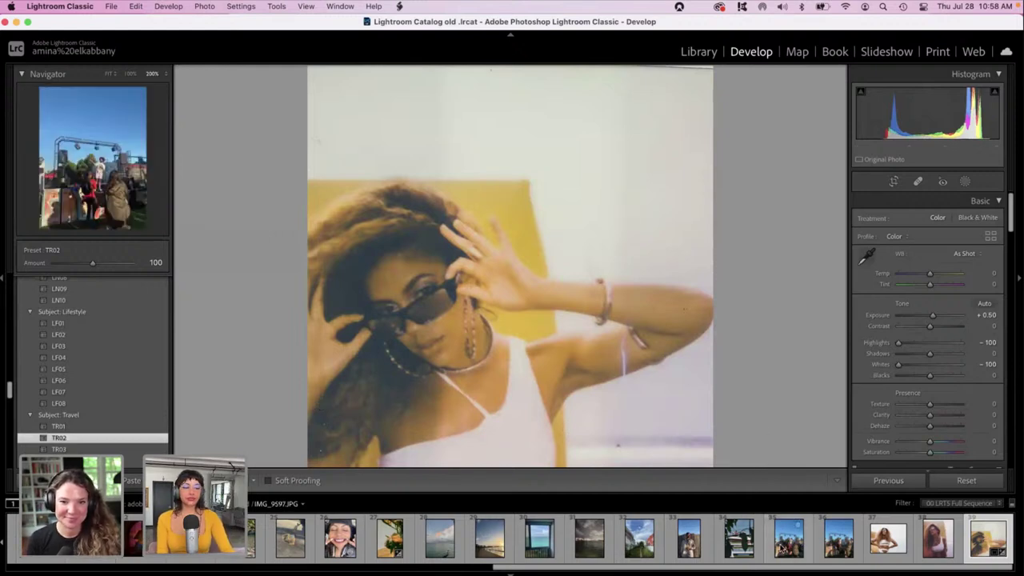
Open the boat photo IMG_9596.JPG, pan the zoomed view, and bring the Calibration panel into view.
click(749, 550)
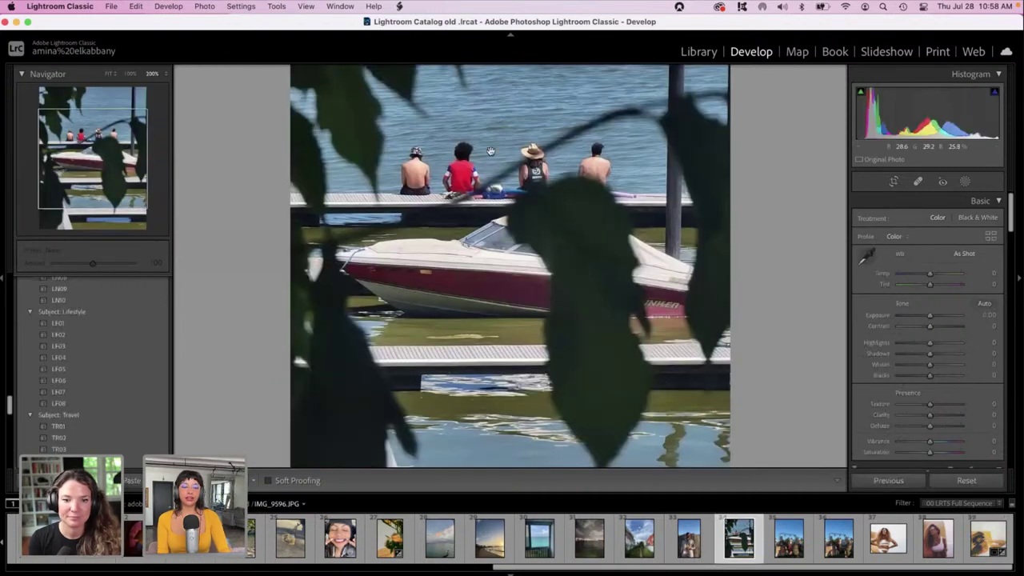
drag(418, 192, 449, 171)
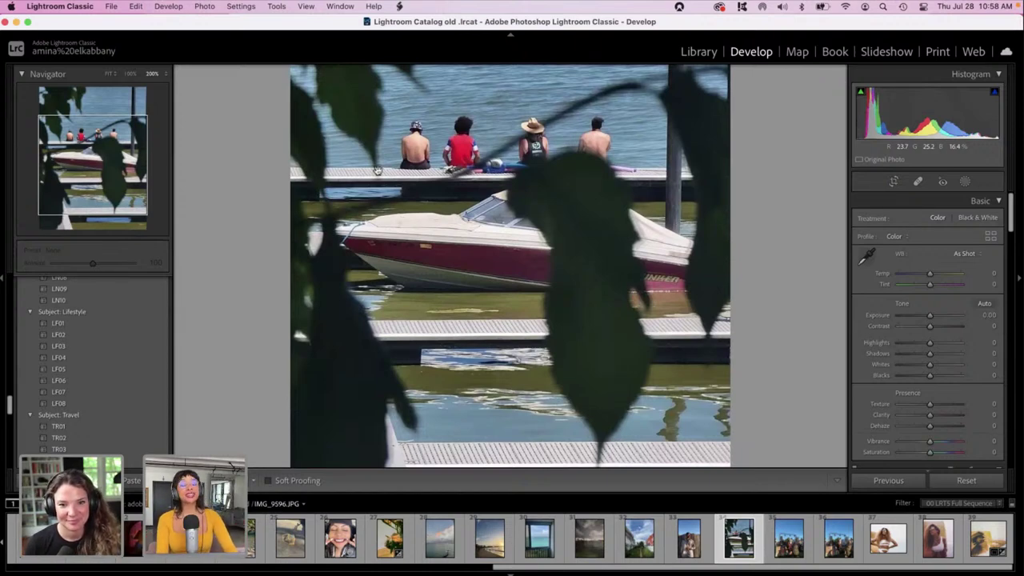
scroll(384, 232, up, 5)
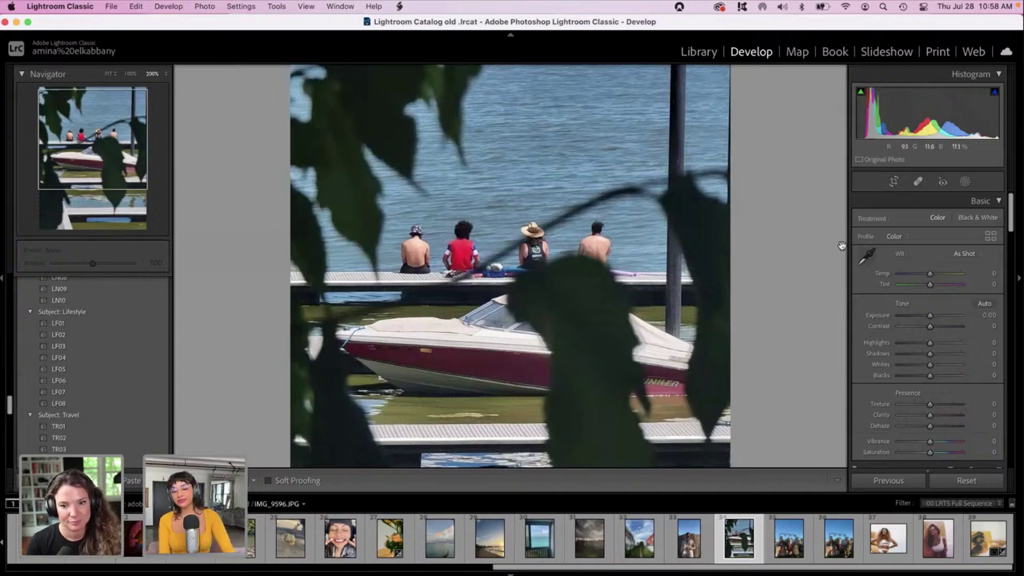
drag(1006, 205, 1009, 452)
Set calibration Red Primary Hue to +19 and Blue Primary Hue to -40.
drag(930, 367, 936, 369)
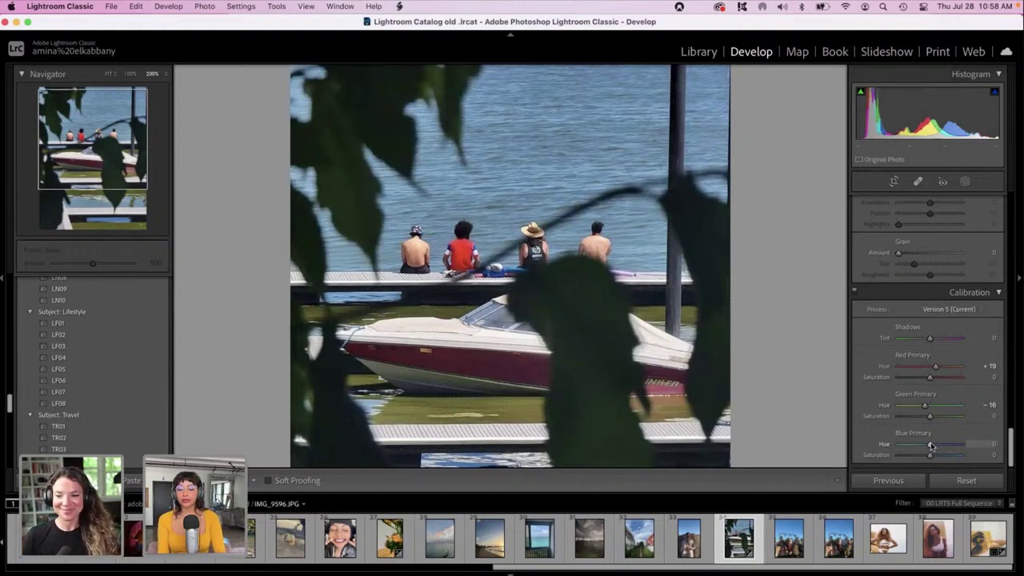
drag(926, 446, 920, 449)
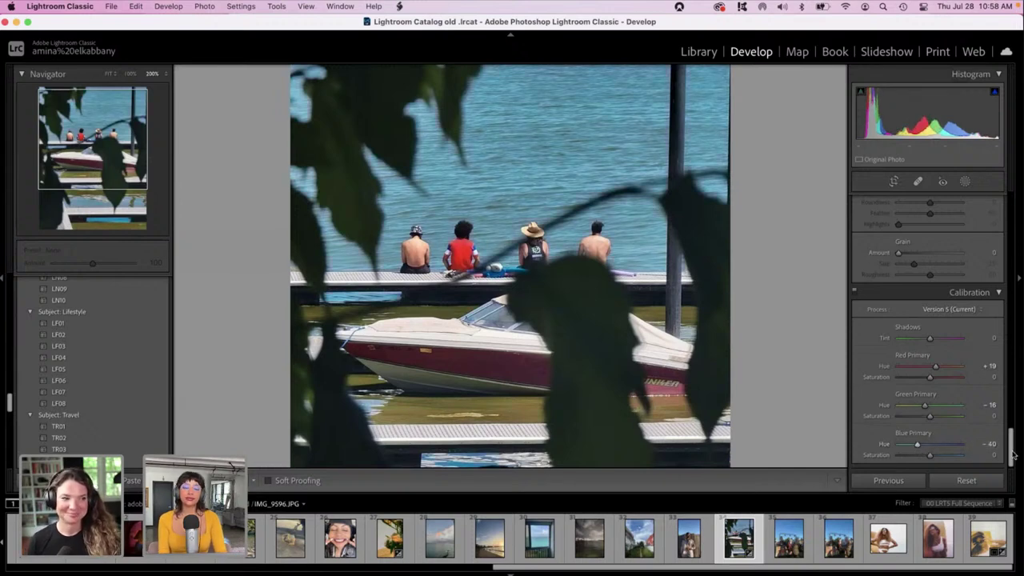
drag(1013, 454, 1009, 308)
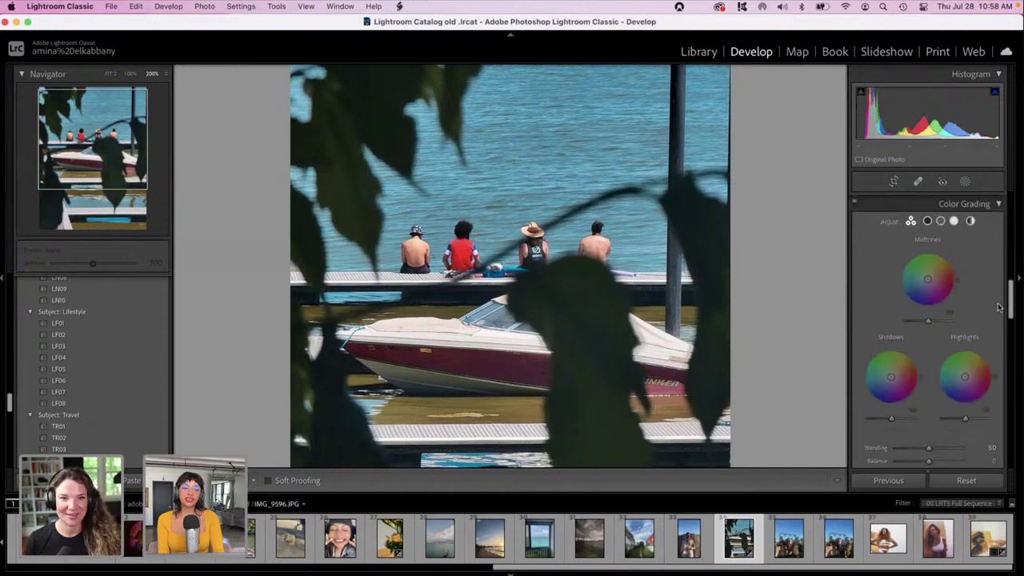
Retune the HSL Hue sliders, adjusting Orange and shifting Yellow to +42.
scroll(952, 347, up, 5)
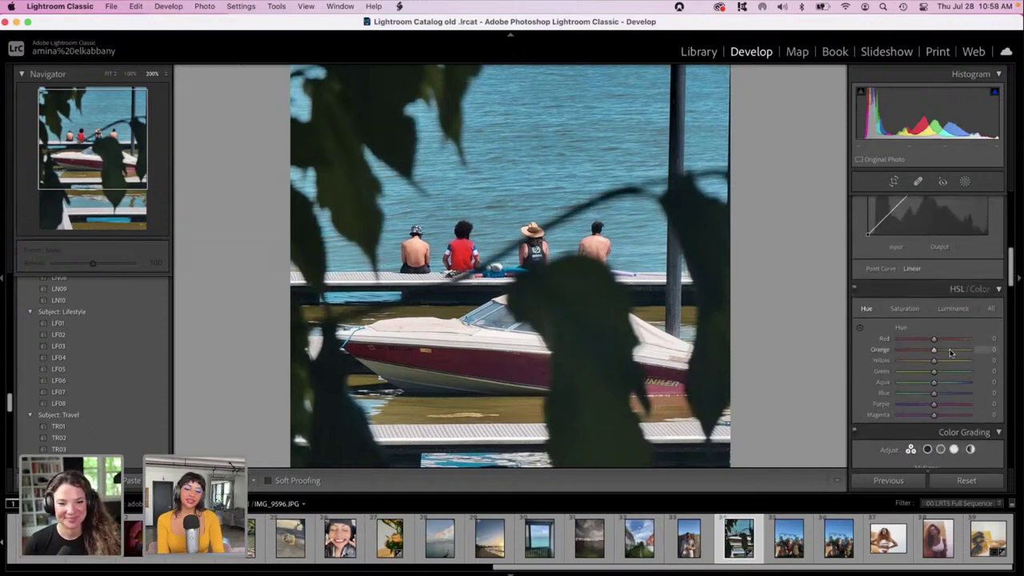
click(950, 350)
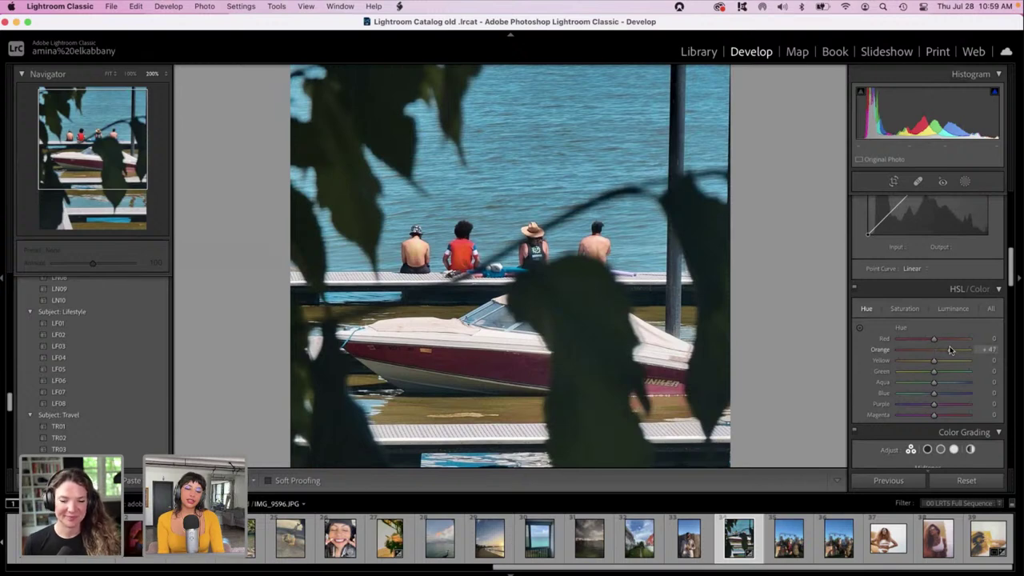
drag(951, 346, 923, 350)
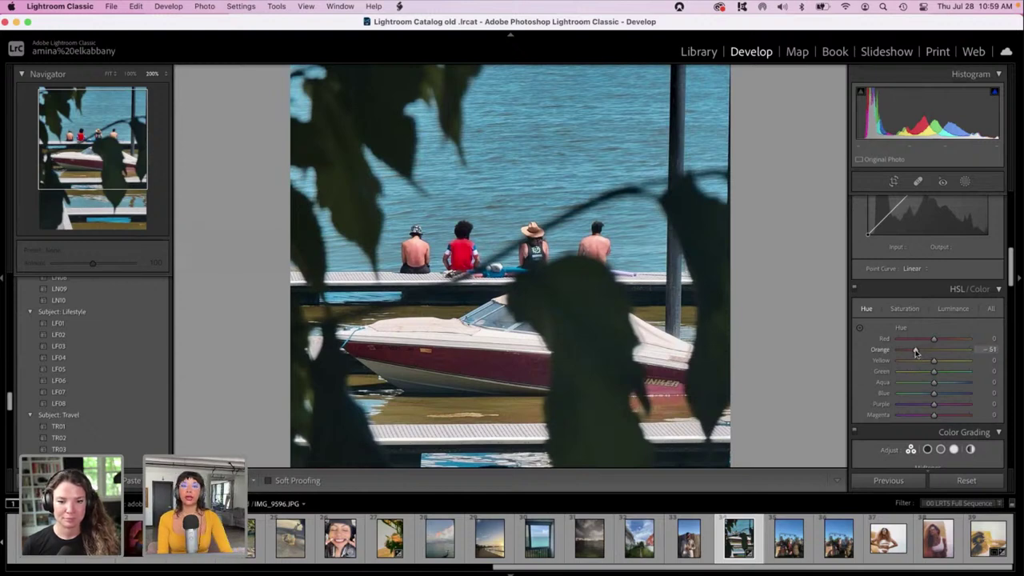
mouse_move(933, 360)
mouse_down()
mouse_move(914, 361)
mouse_move(947, 364)
mouse_up()
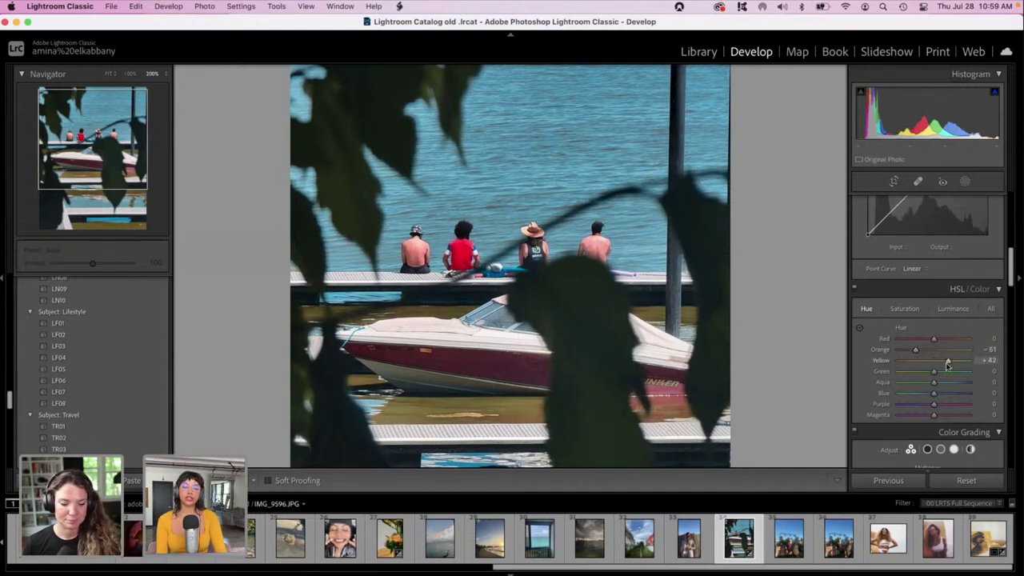
scroll(947, 365, down, 2)
drag(931, 331, 934, 330)
drag(1011, 279, 1010, 196)
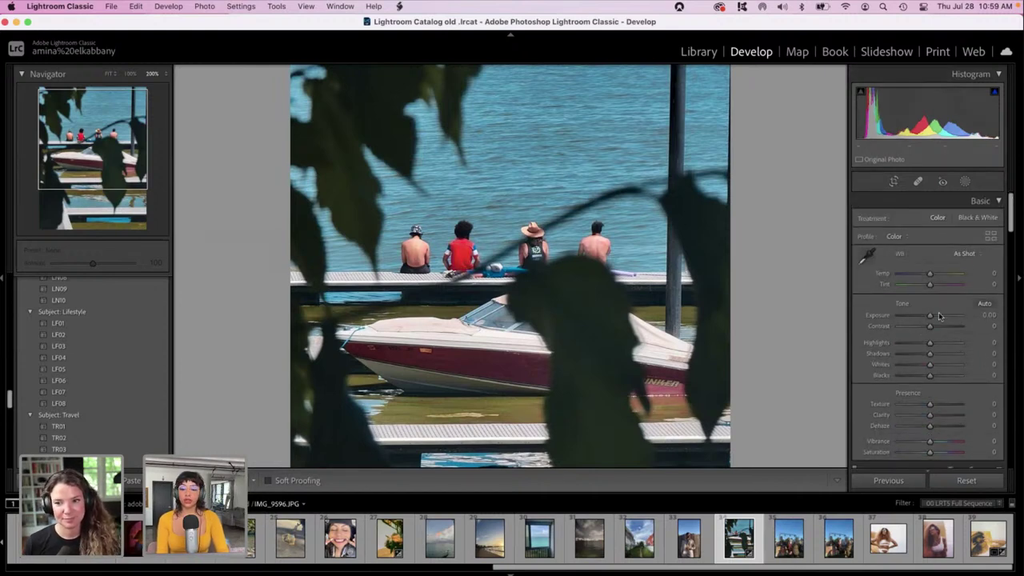
Set Tint -40, Highlights +60, Whites +65, Shadows +59, Exposure about -0.65 and Texture -98.
drag(930, 284, 917, 286)
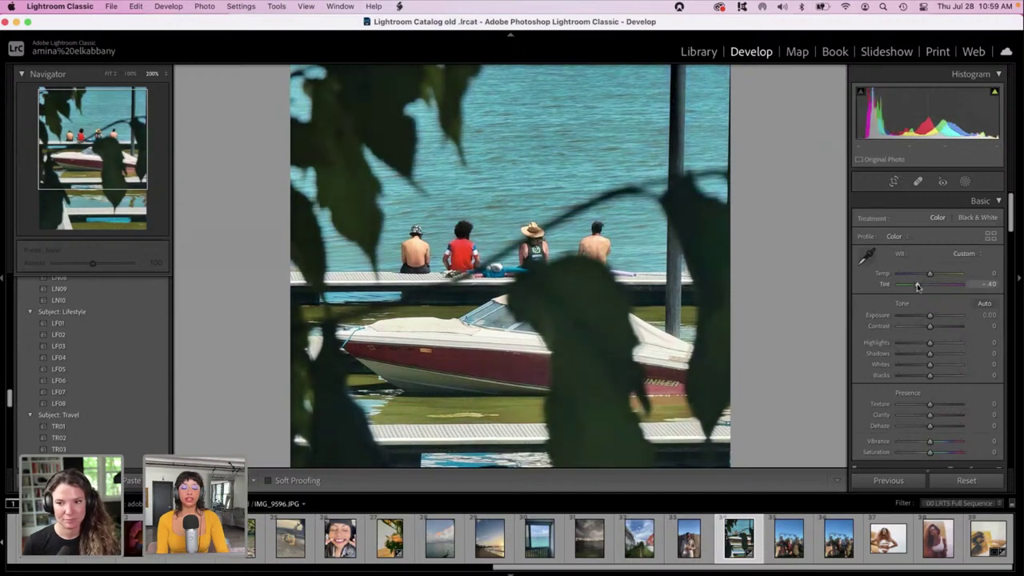
click(949, 344)
drag(932, 364, 942, 365)
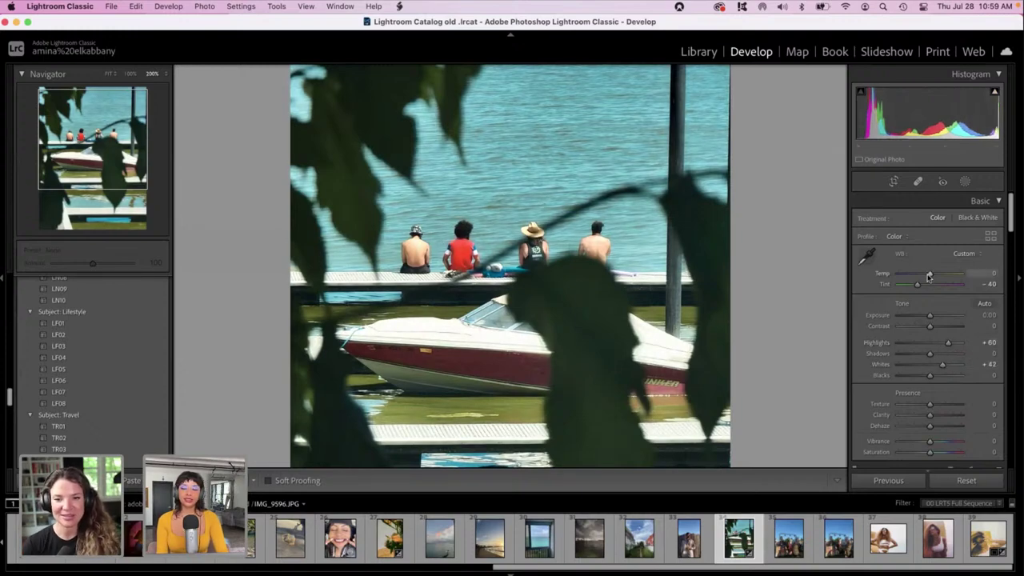
click(925, 317)
drag(926, 317, 926, 316)
drag(946, 364, 907, 379)
click(948, 352)
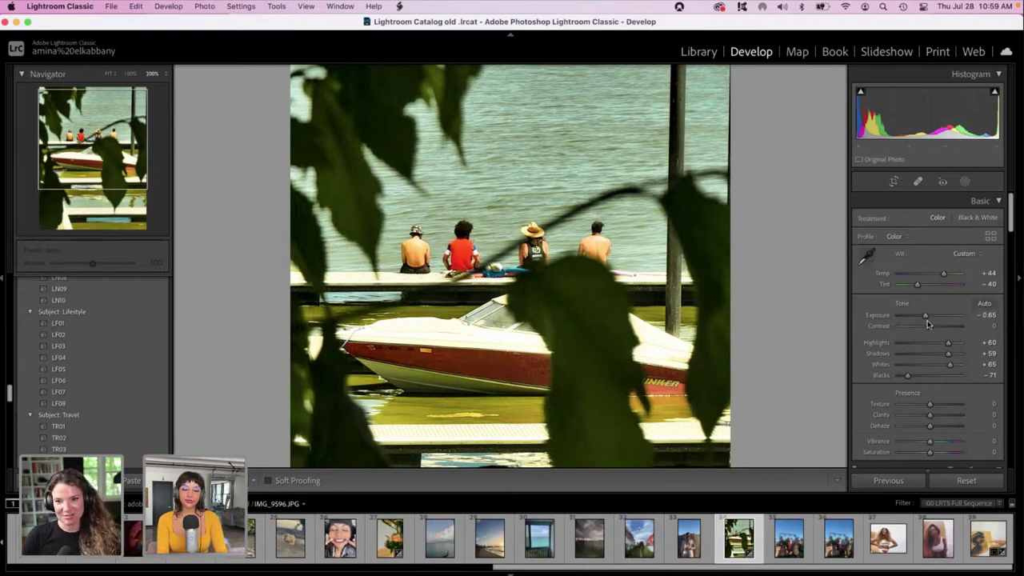
click(906, 405)
drag(906, 406, 898, 409)
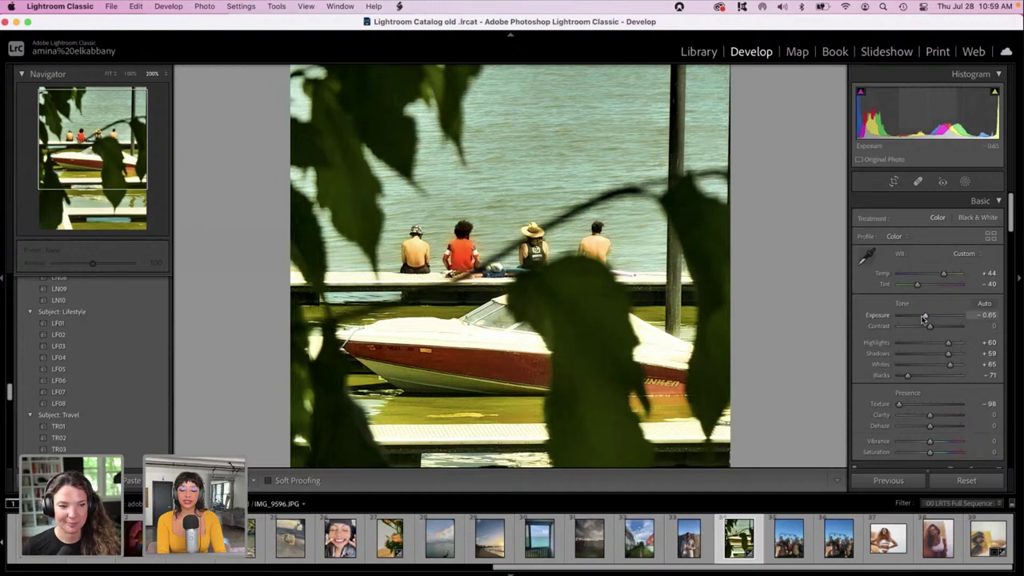
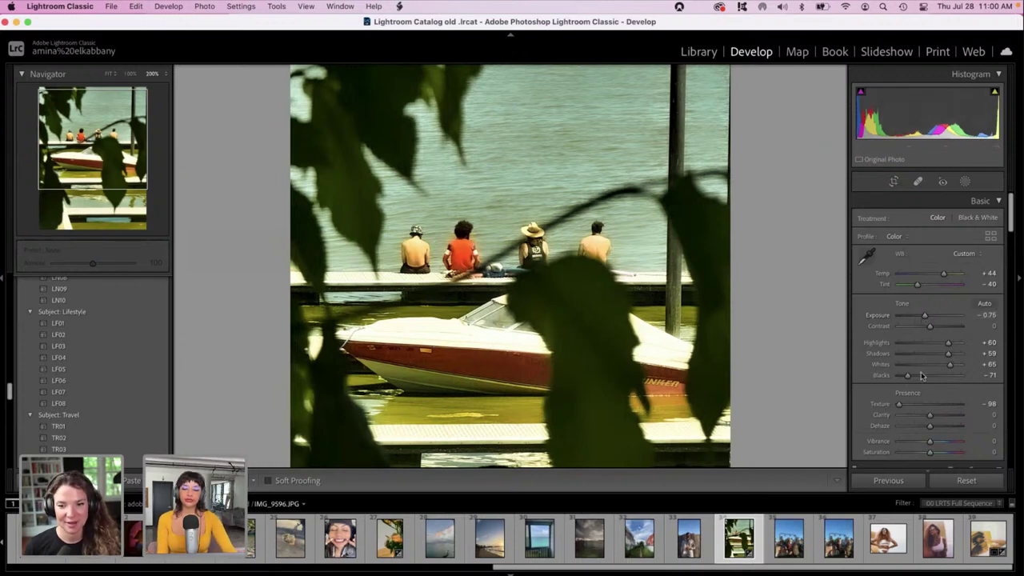
Shift the Midtones colour grade toward pink and set luminance noise reduction to 52.
scroll(933, 379, down, 3)
drag(1011, 240, 1014, 365)
scroll(1014, 364, down, 5)
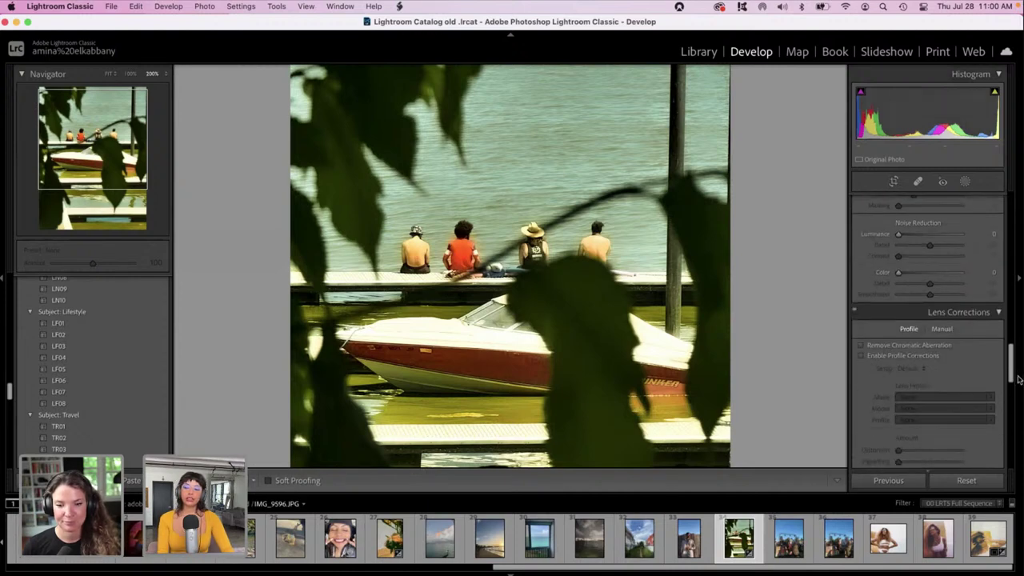
scroll(983, 312, up, 5)
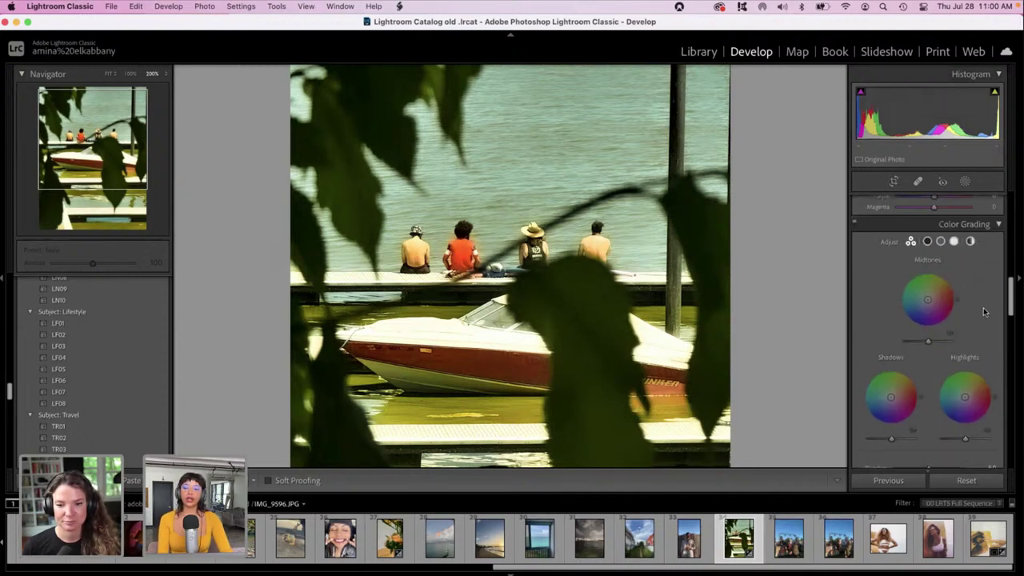
drag(927, 297, 949, 305)
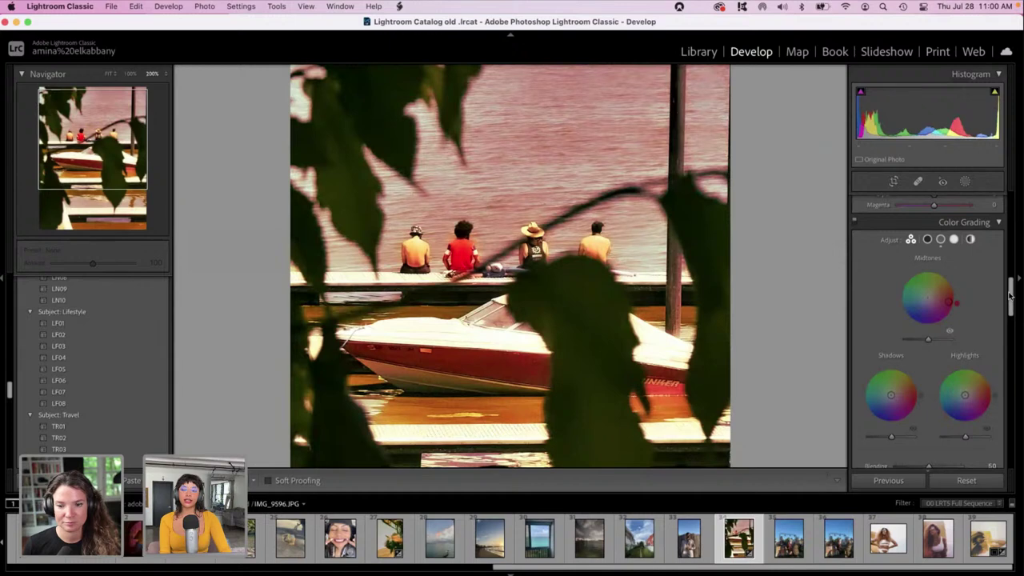
drag(1010, 295, 1020, 344)
drag(916, 359, 931, 364)
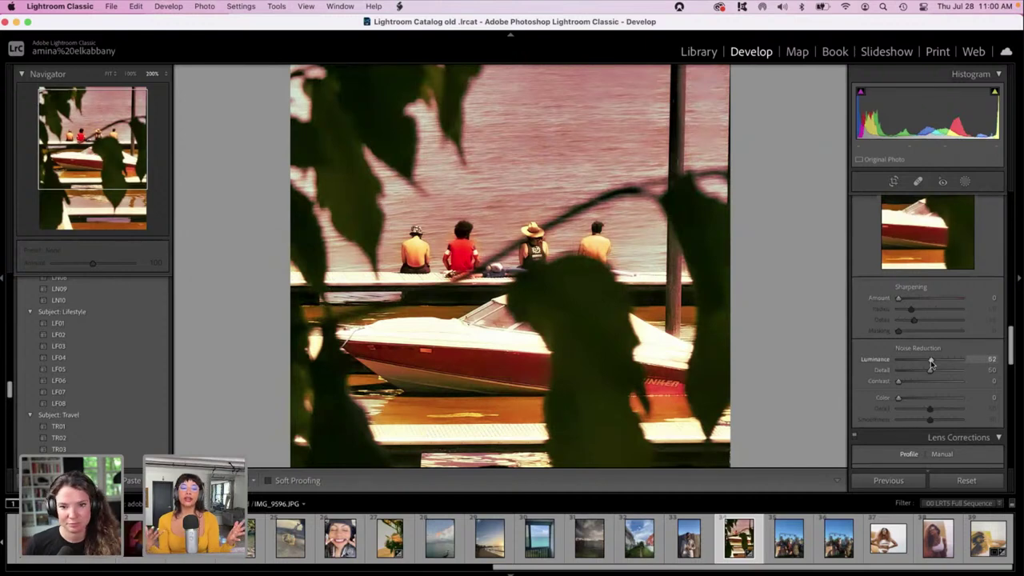
Set the Sharpening Amount to 13 in the Detail panel.
drag(931, 363, 931, 364)
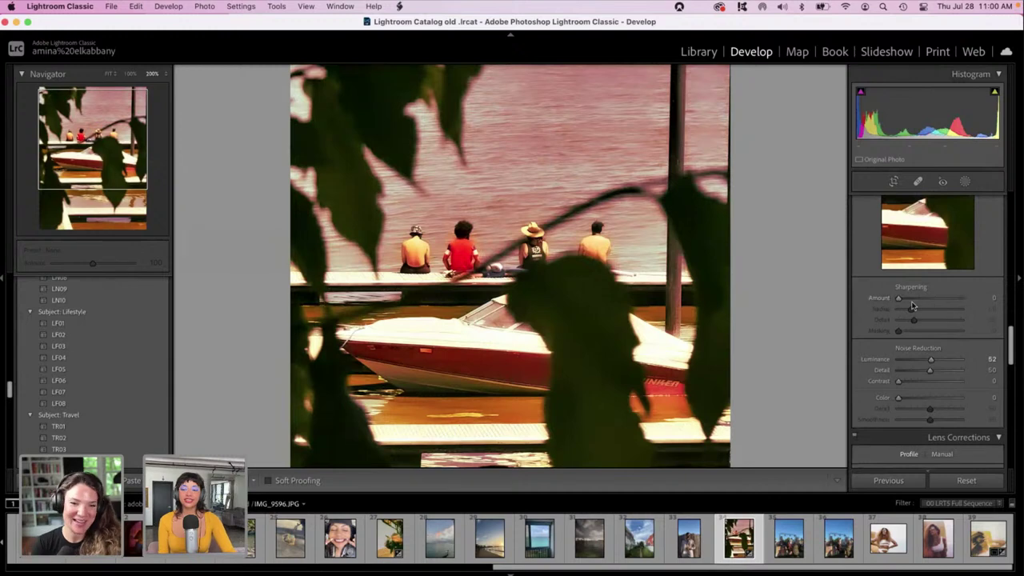
drag(901, 298, 904, 298)
drag(1009, 347, 1021, 424)
scroll(869, 231, up, 10)
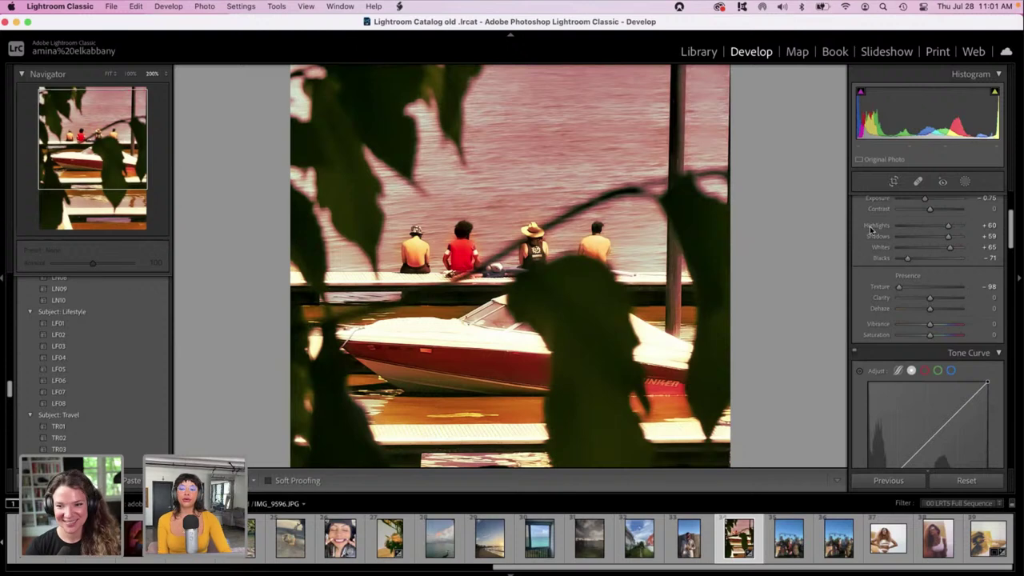
drag(1013, 230, 1009, 187)
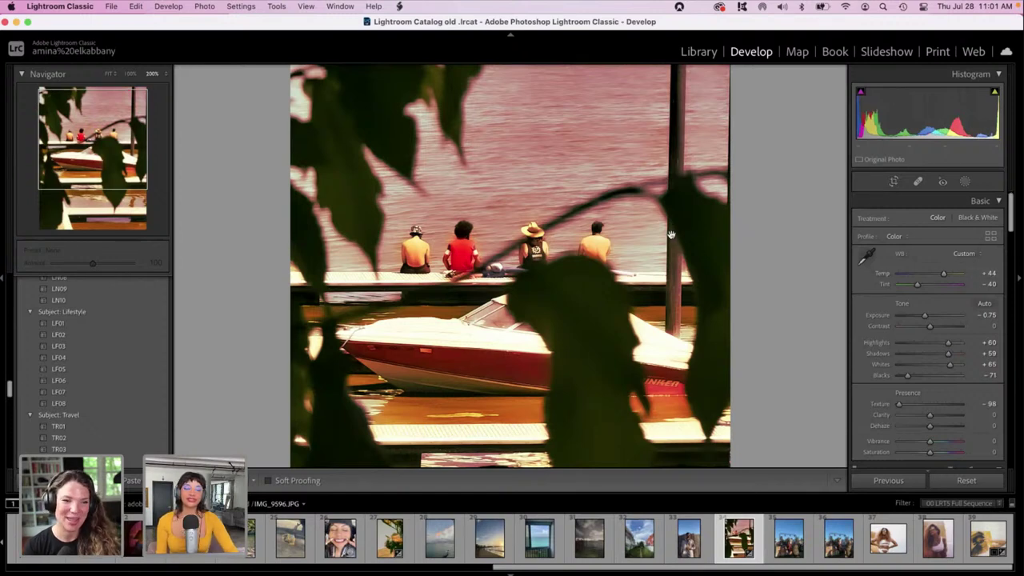
Pan the zoomed photo to inspect the dock, then show the Before/After comparison.
drag(638, 247, 663, 81)
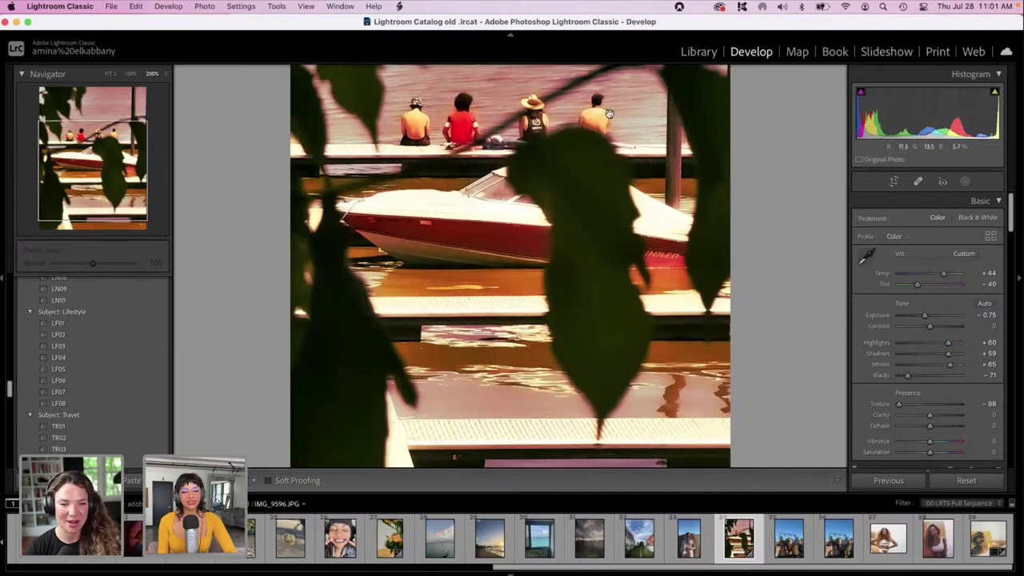
drag(553, 218, 561, 344)
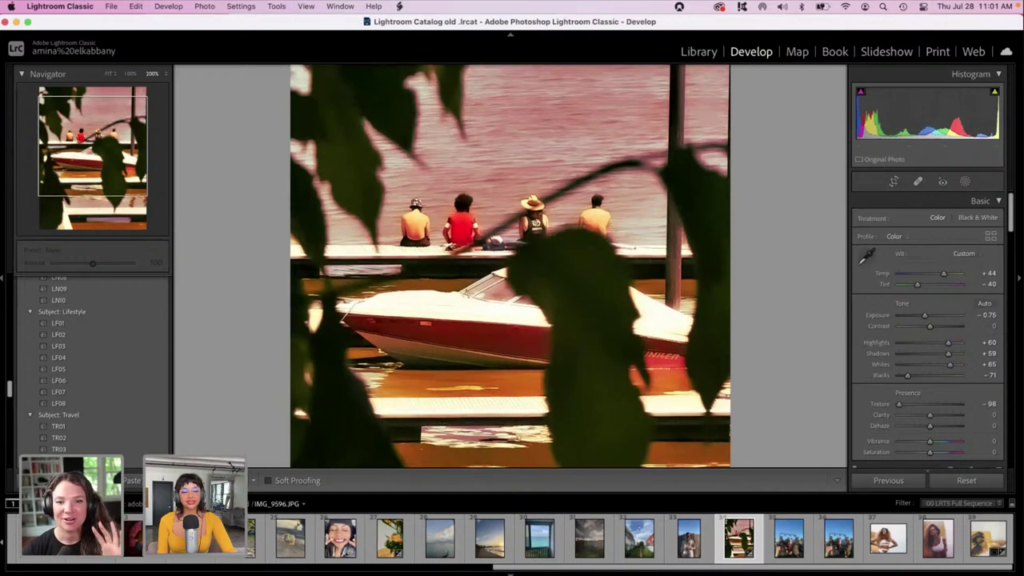
key(y)
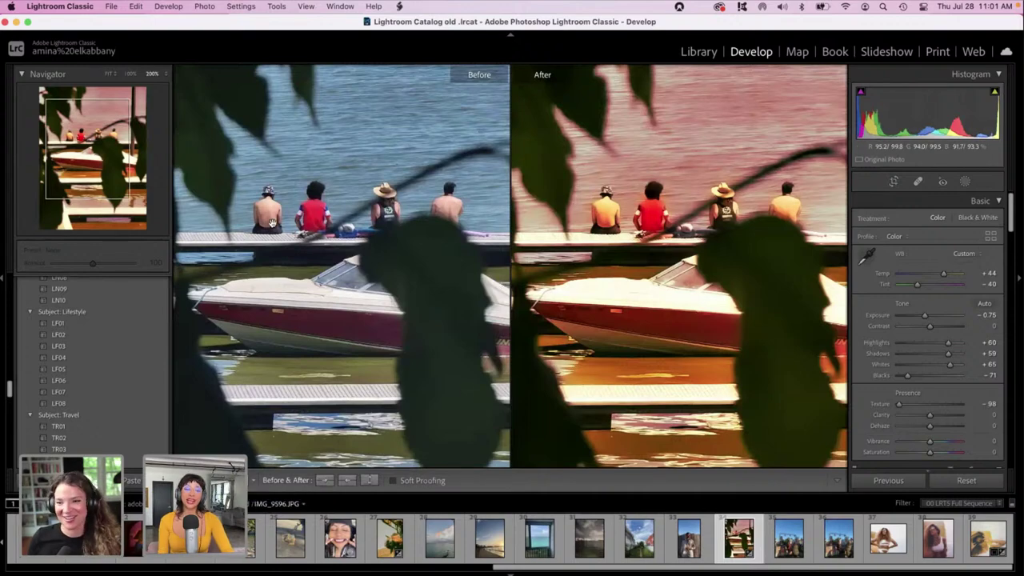
Fit both photos in the comparison via the Navigator, then return to the single Loupe view.
click(111, 74)
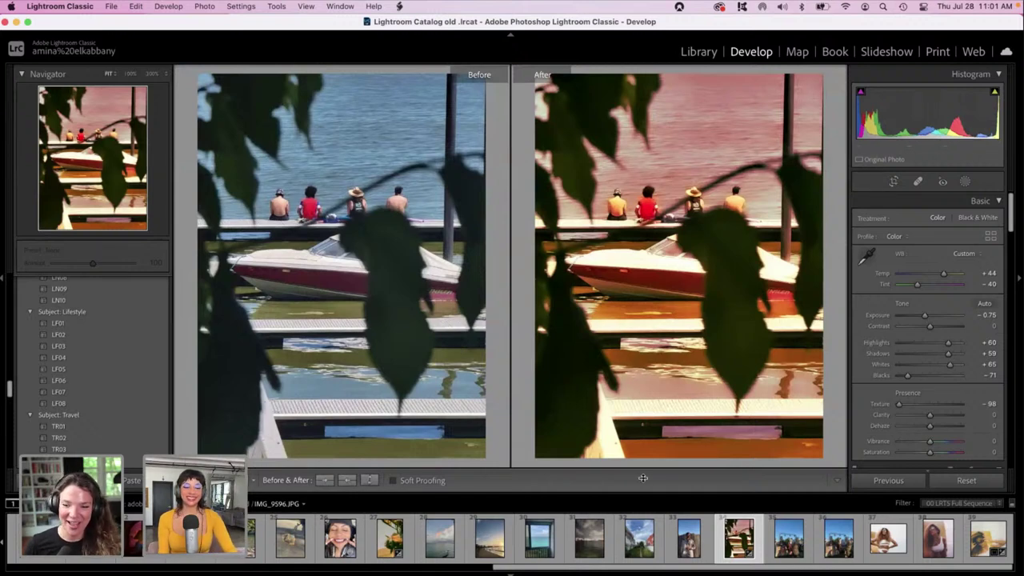
key(y)
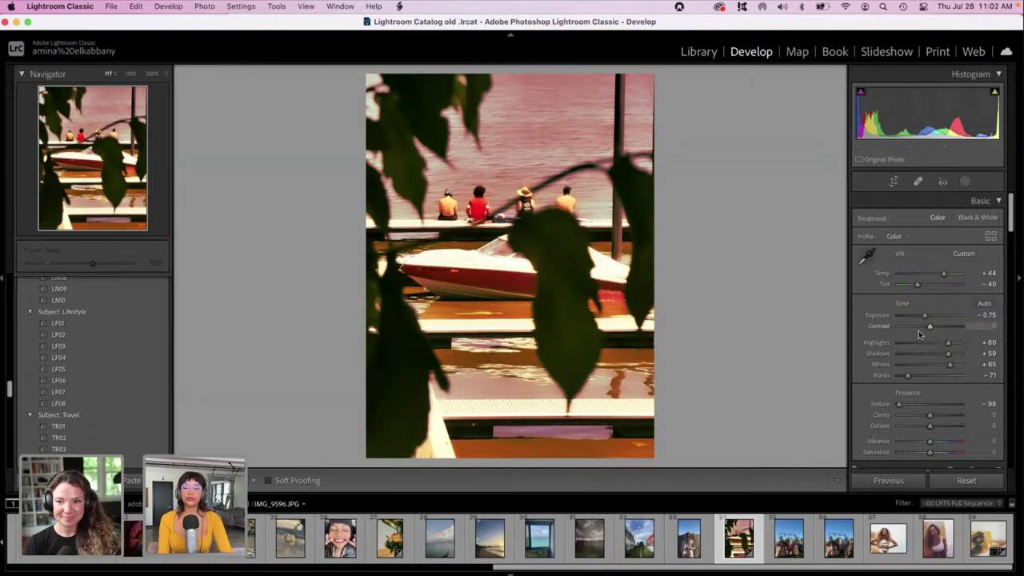
Set Highlights to -100 and Whites to -45 in the Basic panel.
drag(919, 336, 888, 344)
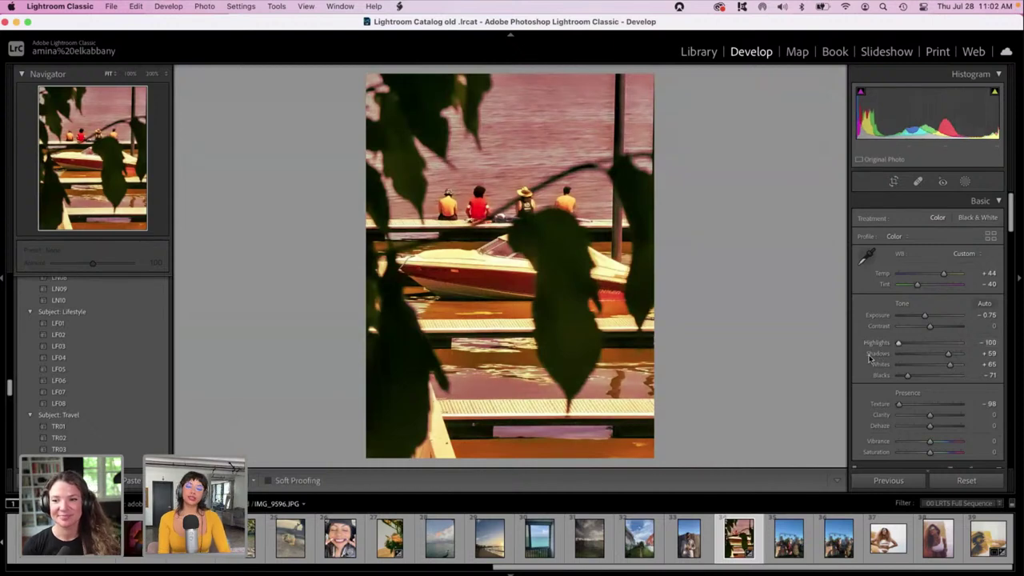
mouse_move(904, 370)
mouse_down()
mouse_move(940, 370)
mouse_move(918, 372)
mouse_up()
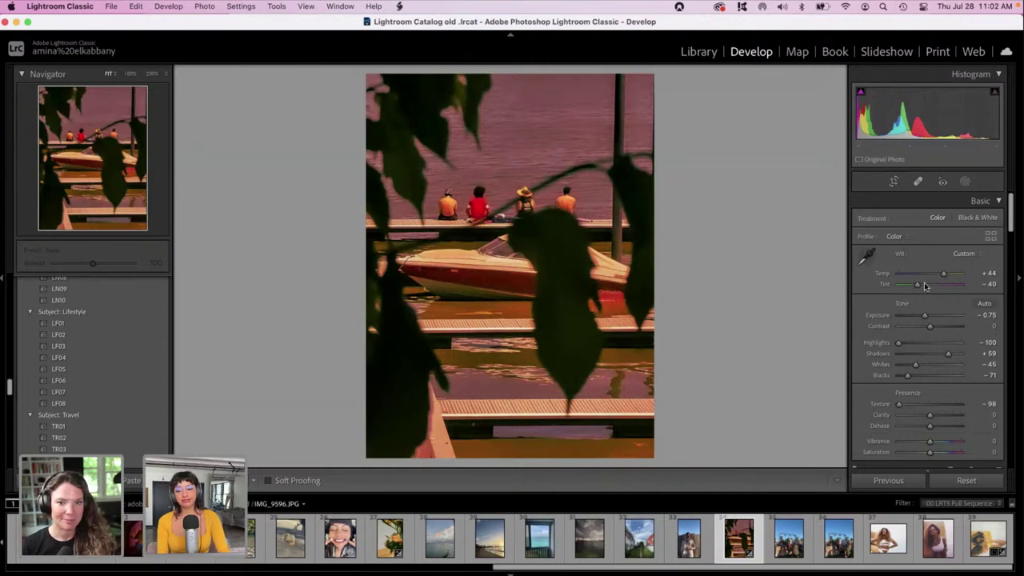
scroll(1012, 209, down, 1)
drag(1012, 209, 1013, 291)
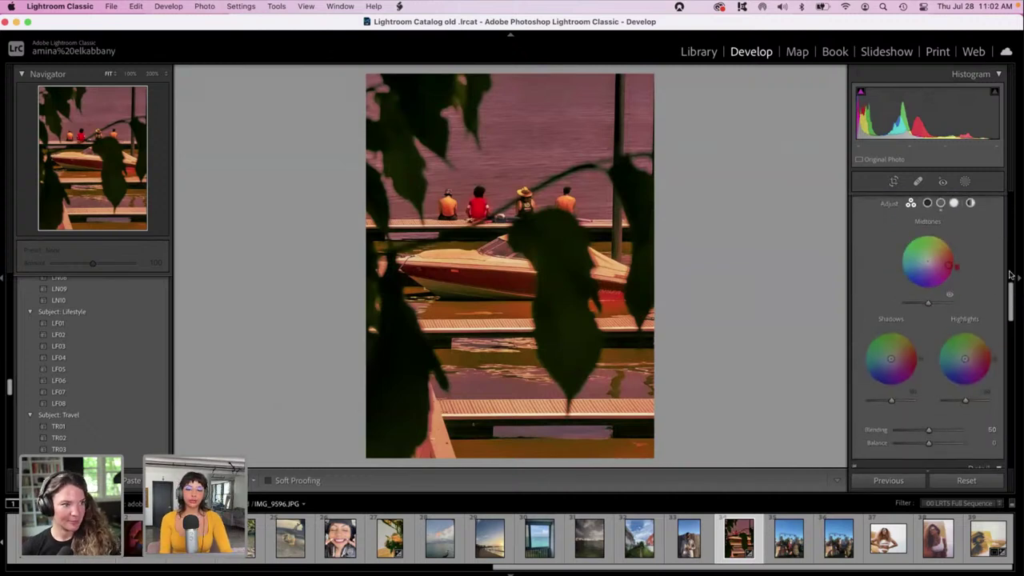
scroll(1012, 314, down, 5)
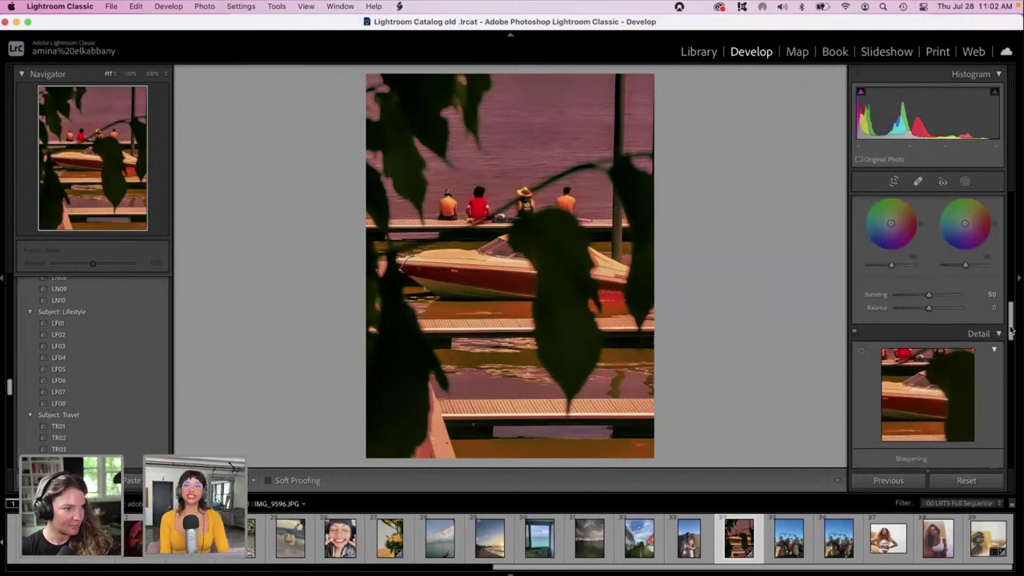
drag(1011, 329, 1021, 467)
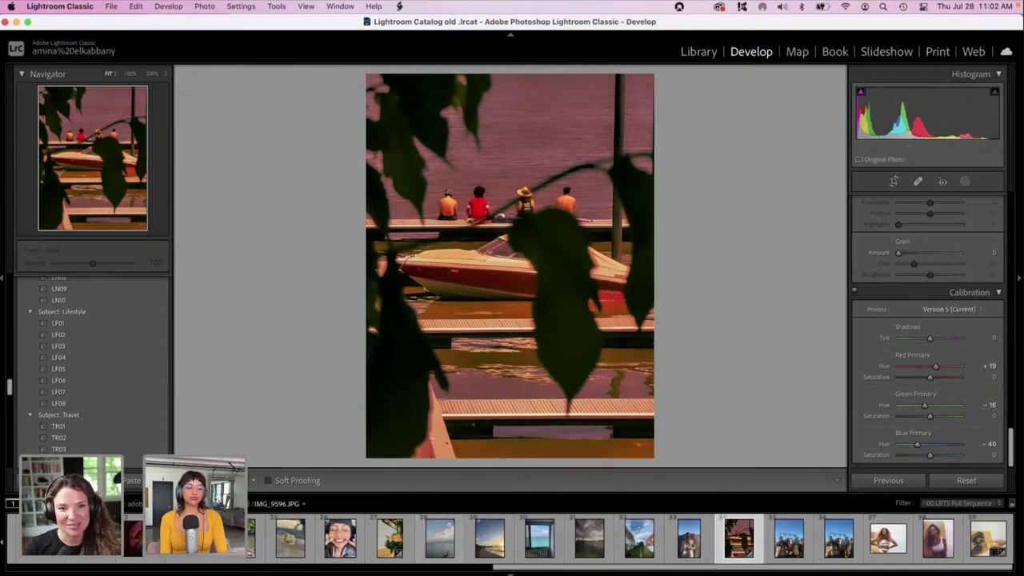
Minimize Lightroom and the Finder window, then switch to the Instagram profile tab in Chrome.
click(16, 22)
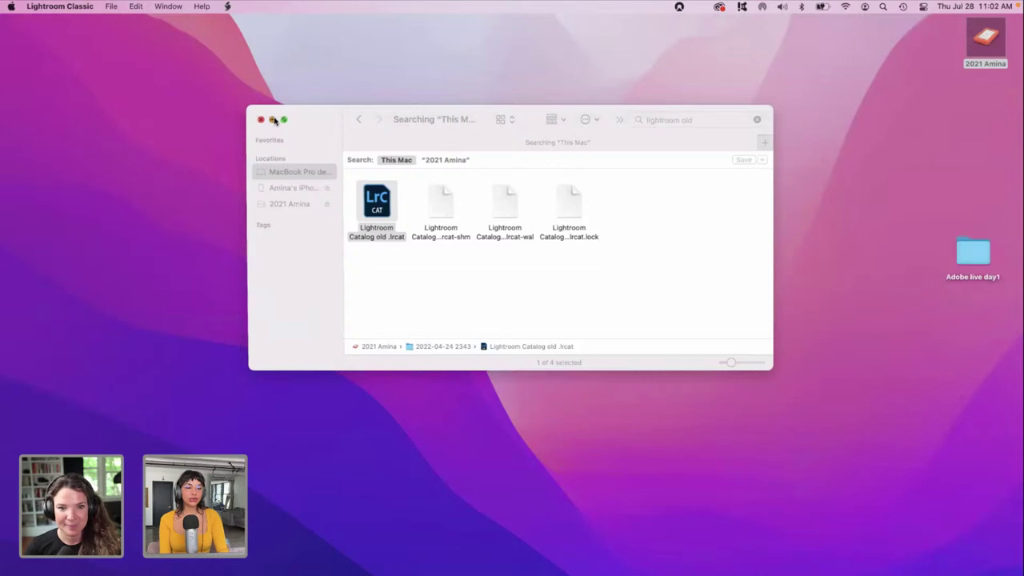
click(273, 119)
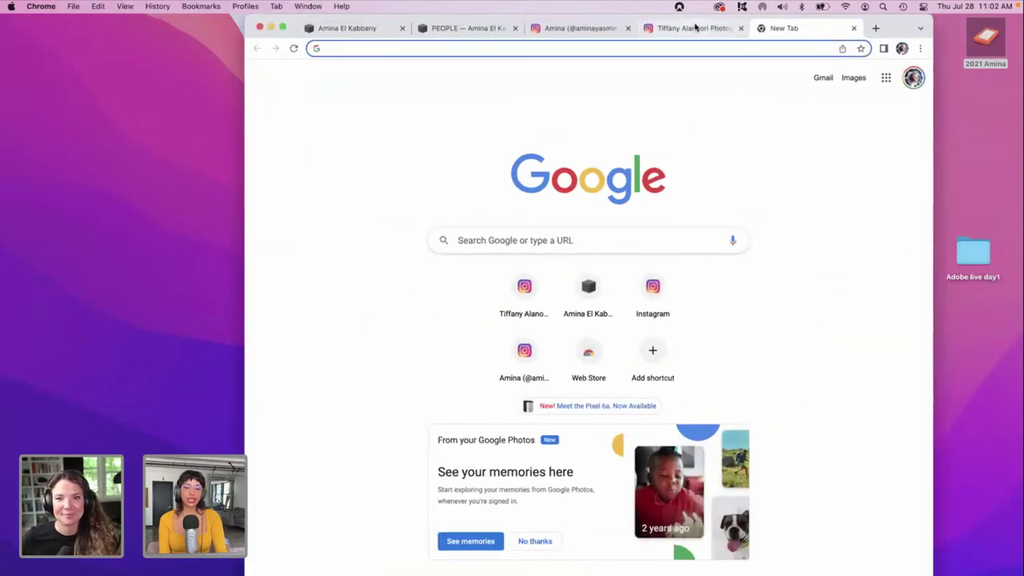
click(692, 28)
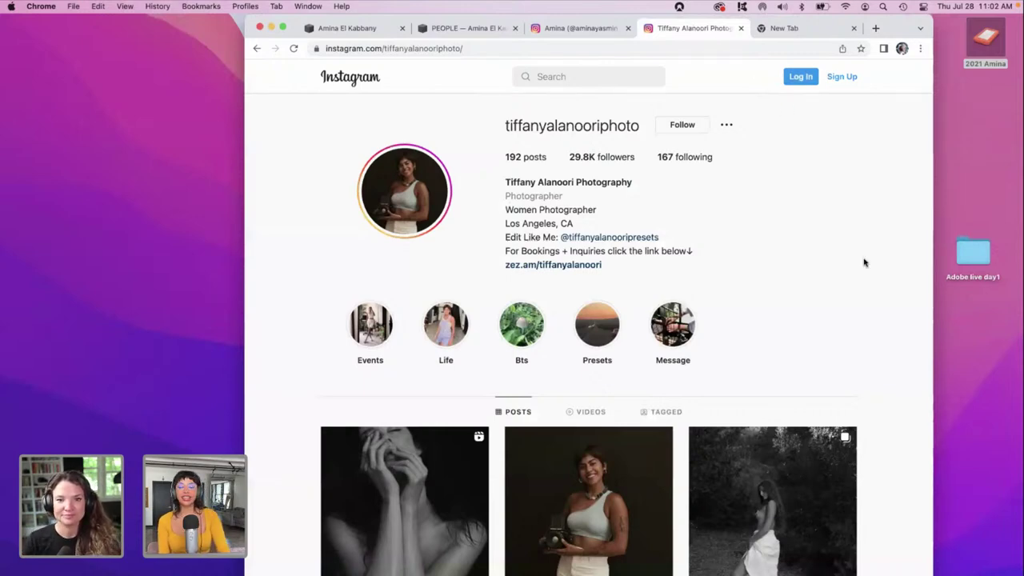
Scroll down through the photographer's Instagram profile and partway back up.
scroll(864, 262, down, 1)
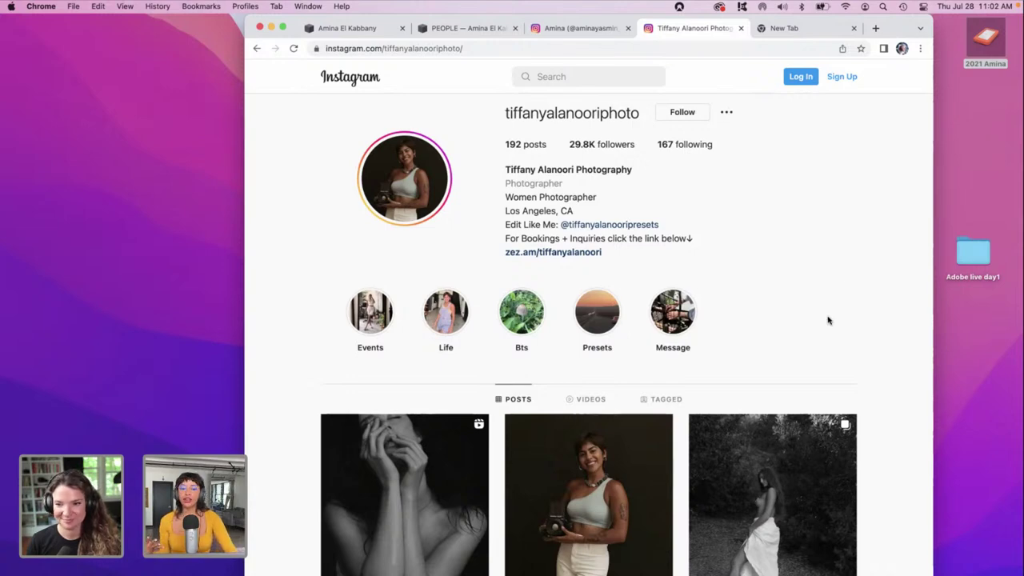
scroll(829, 321, down, 3)
scroll(829, 321, down, 3)
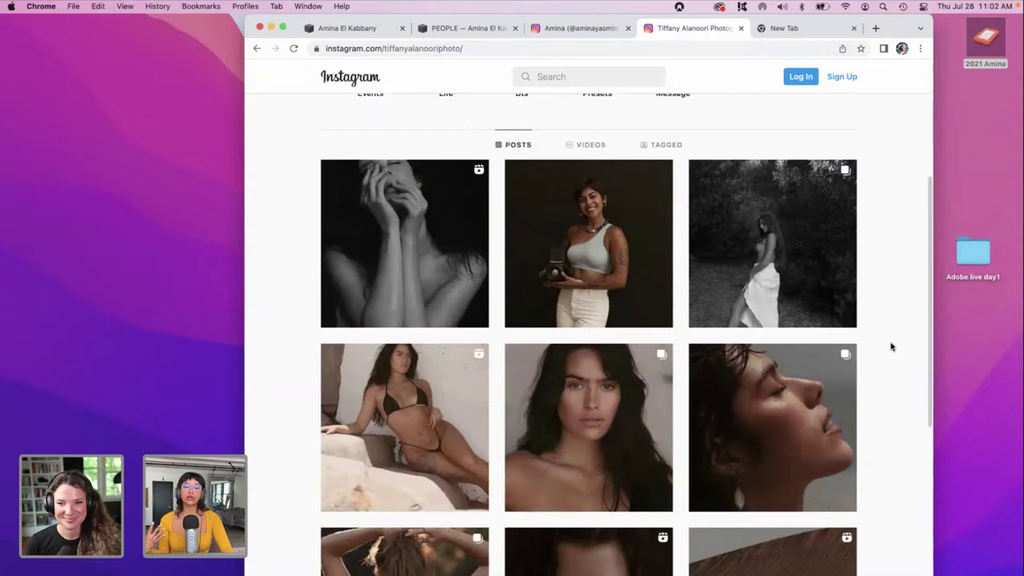
scroll(891, 347, down, 3)
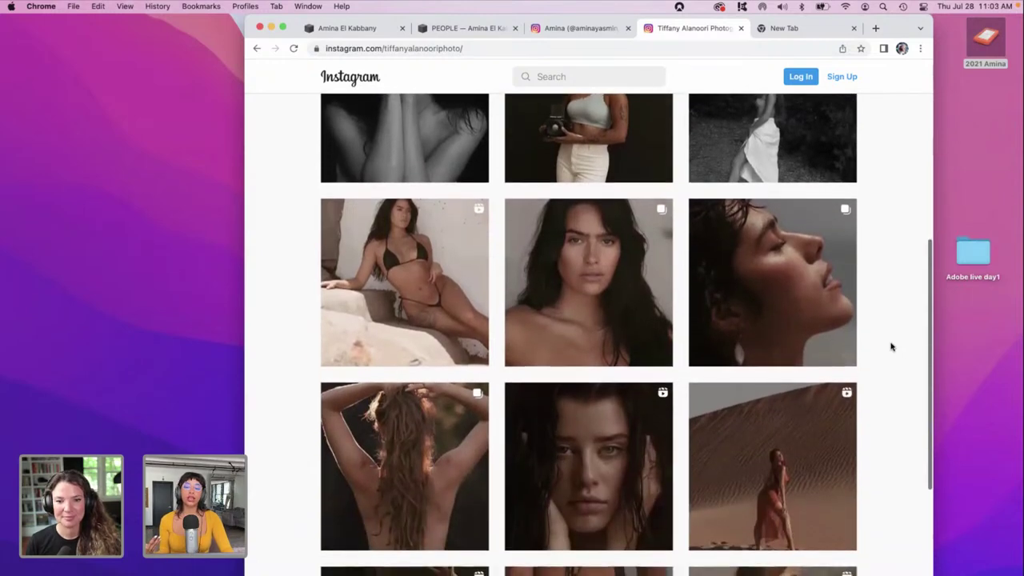
scroll(891, 346, down, 1)
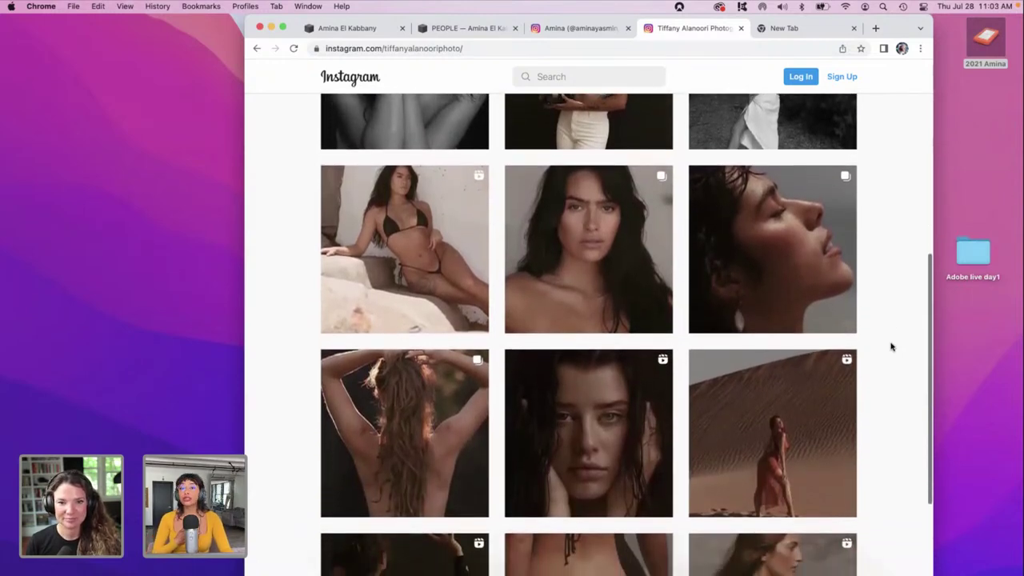
scroll(891, 347, down, 1)
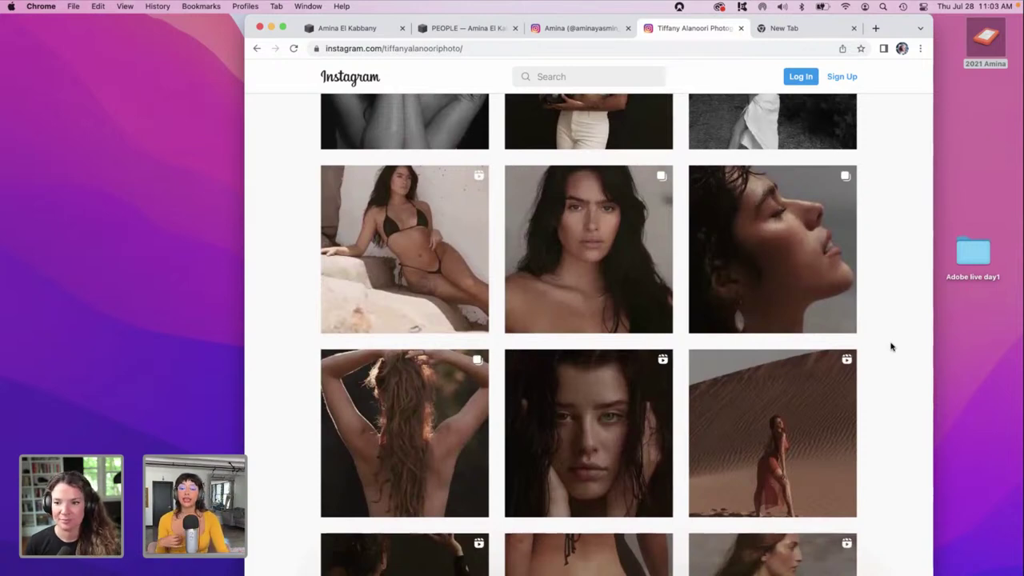
scroll(891, 347, down, 1)
scroll(891, 346, down, 1)
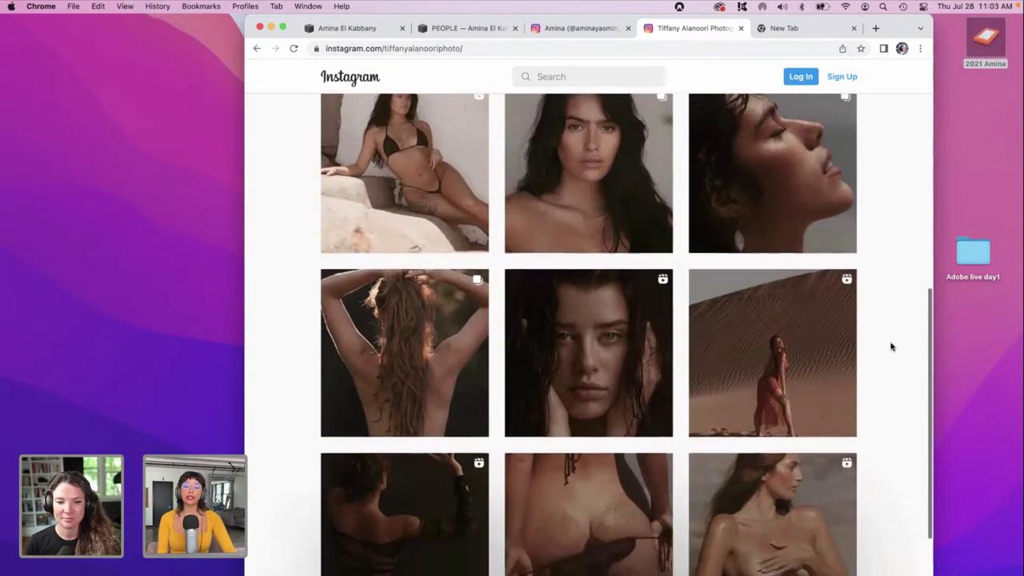
scroll(891, 346, up, 6)
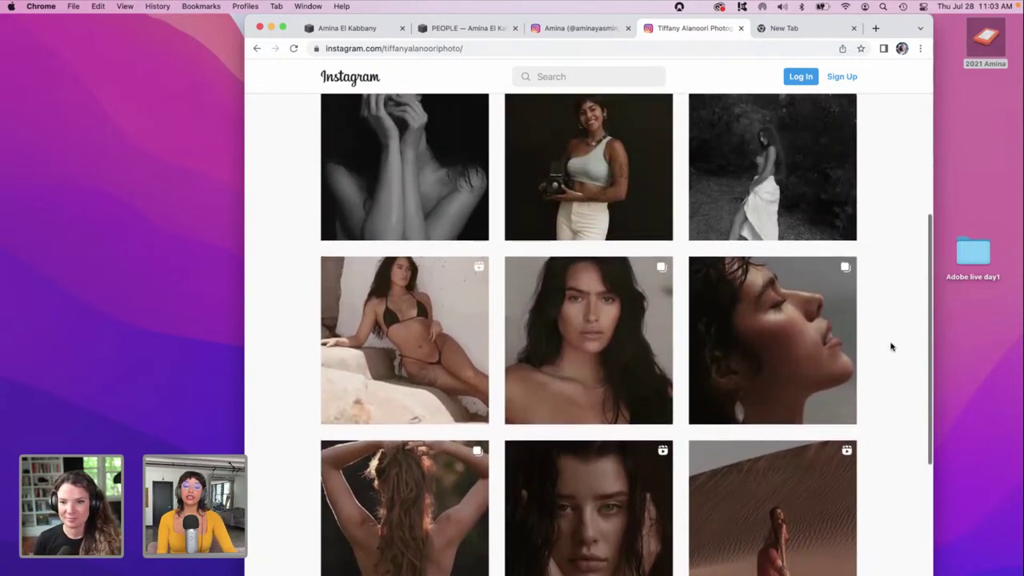
scroll(891, 346, up, 2)
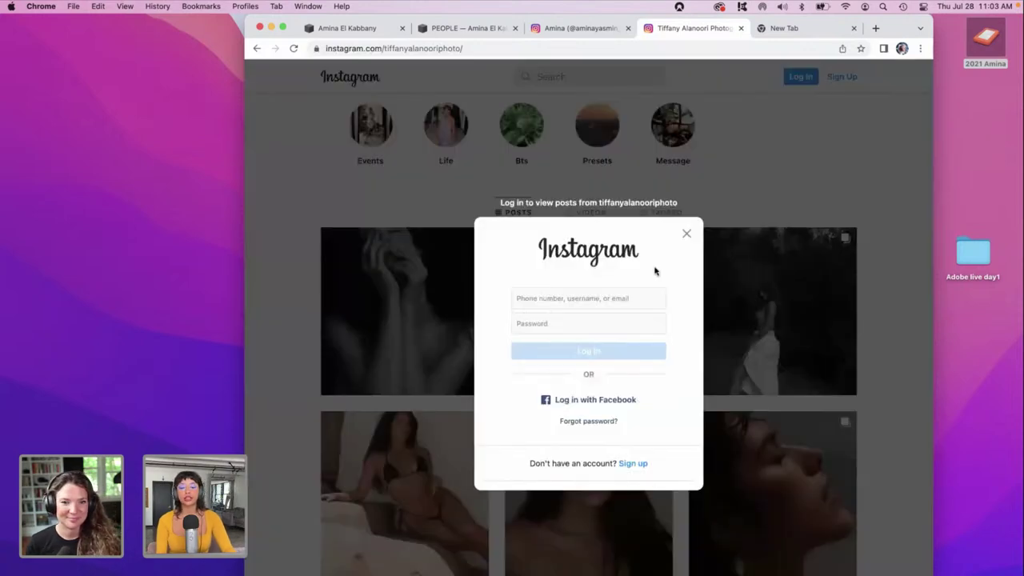
Dismiss the login prompt and return to the top of the profile.
click(686, 235)
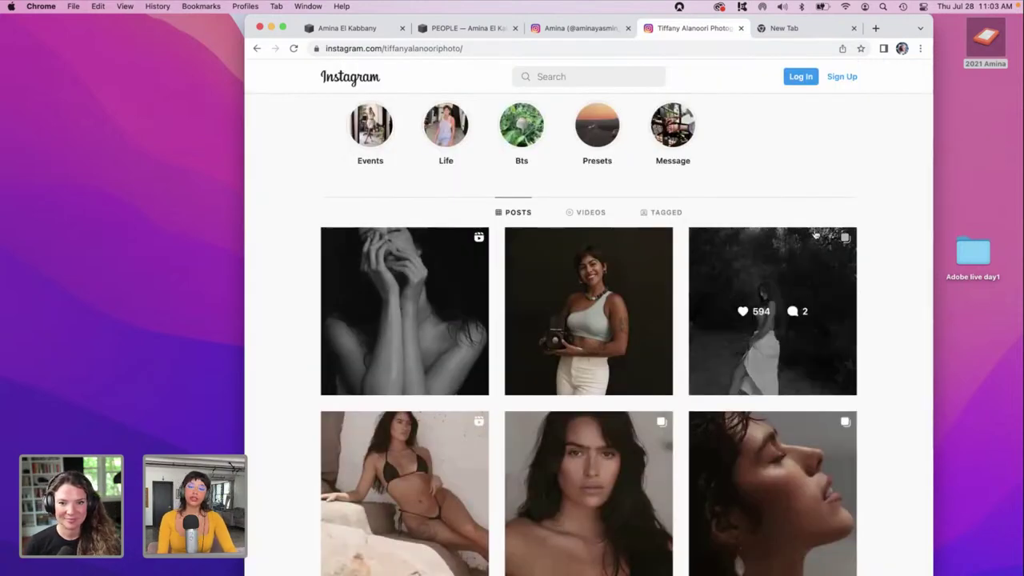
scroll(837, 176, up, 4)
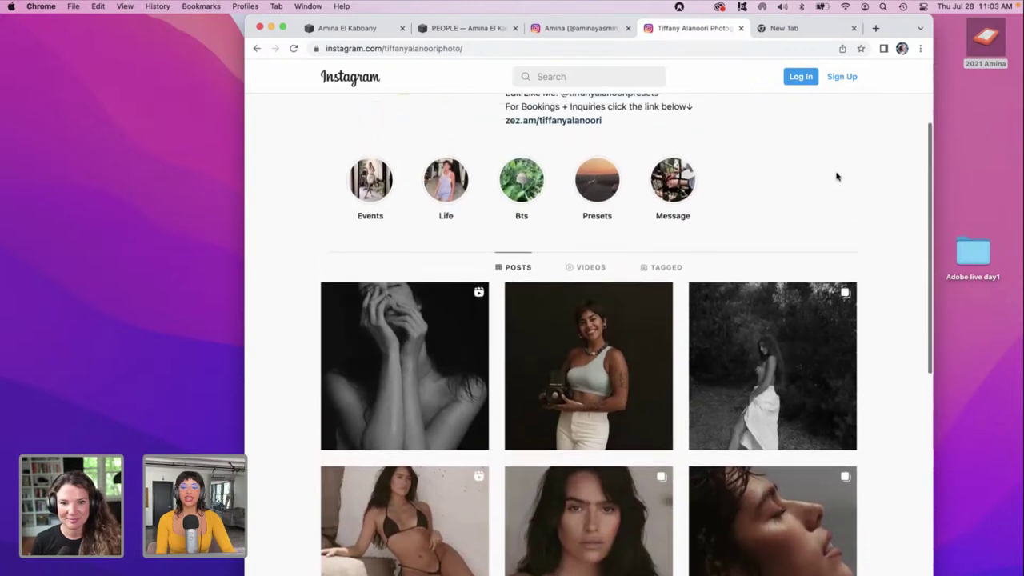
scroll(837, 176, up, 1)
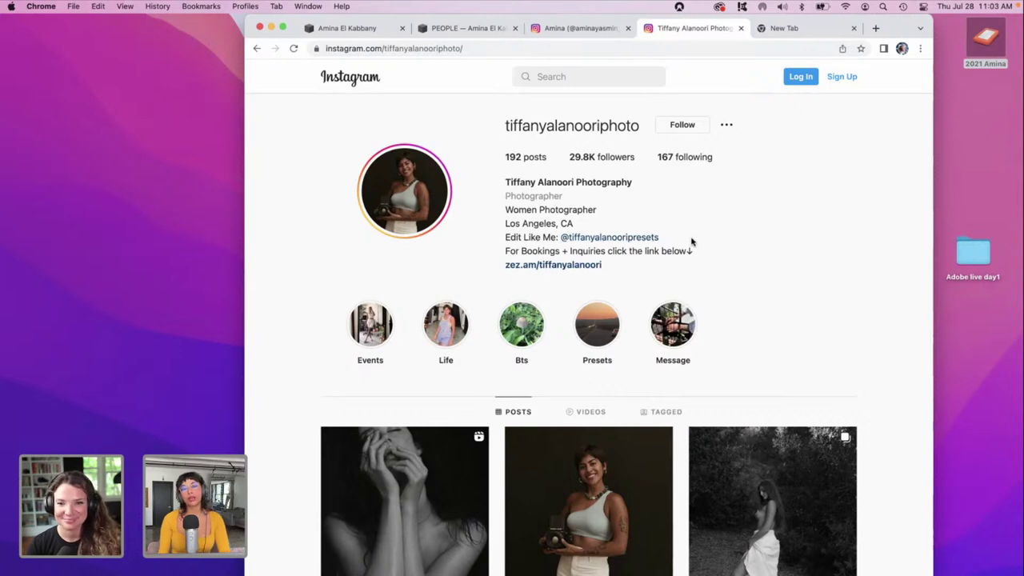
Open the linked presets account's profile from the bio.
click(645, 240)
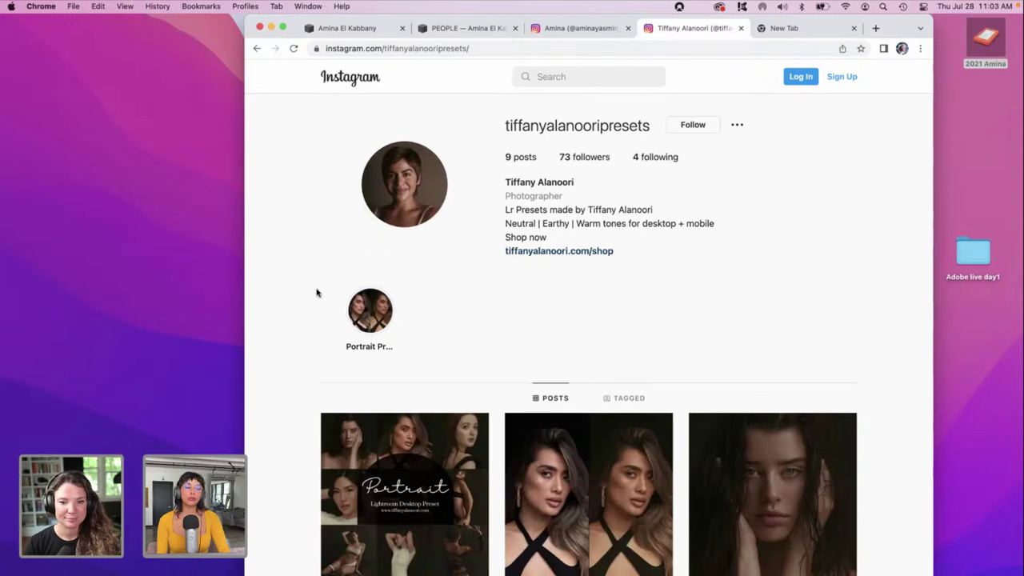
scroll(307, 299, down, 5)
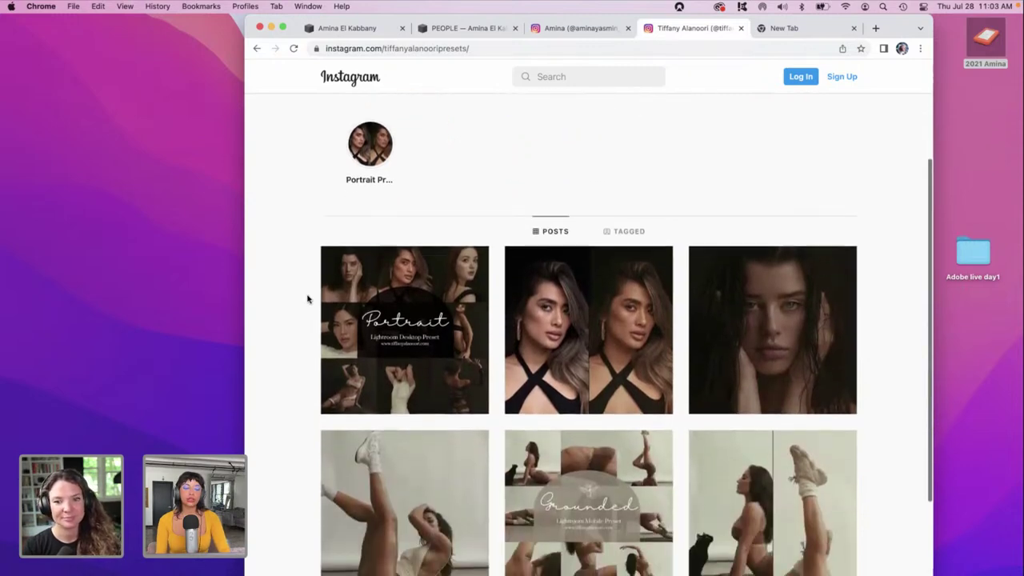
scroll(307, 299, up, 2)
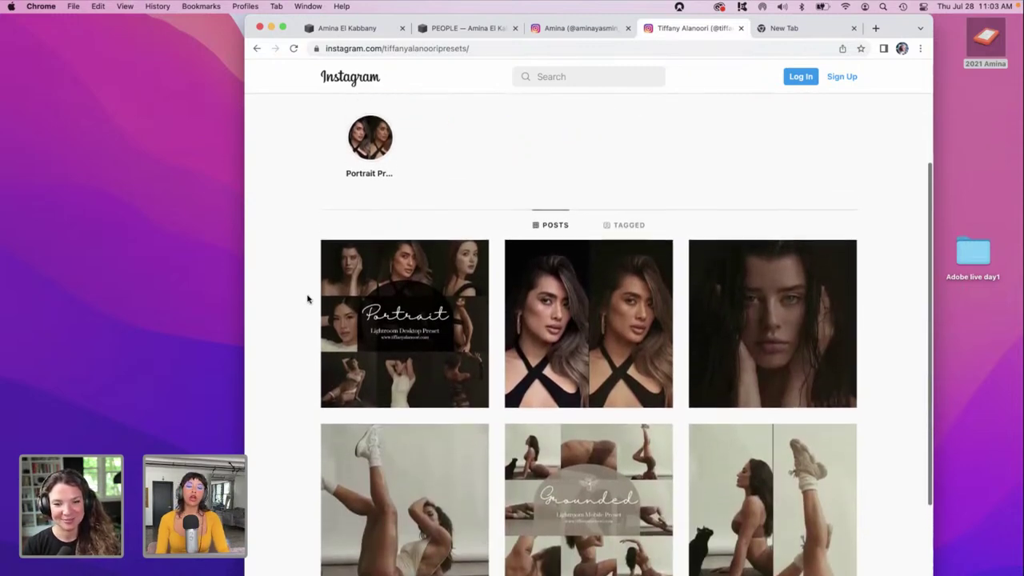
Open the preset shop website from the presets account's bio, then return to the Instagram tab.
scroll(307, 300, up, 2)
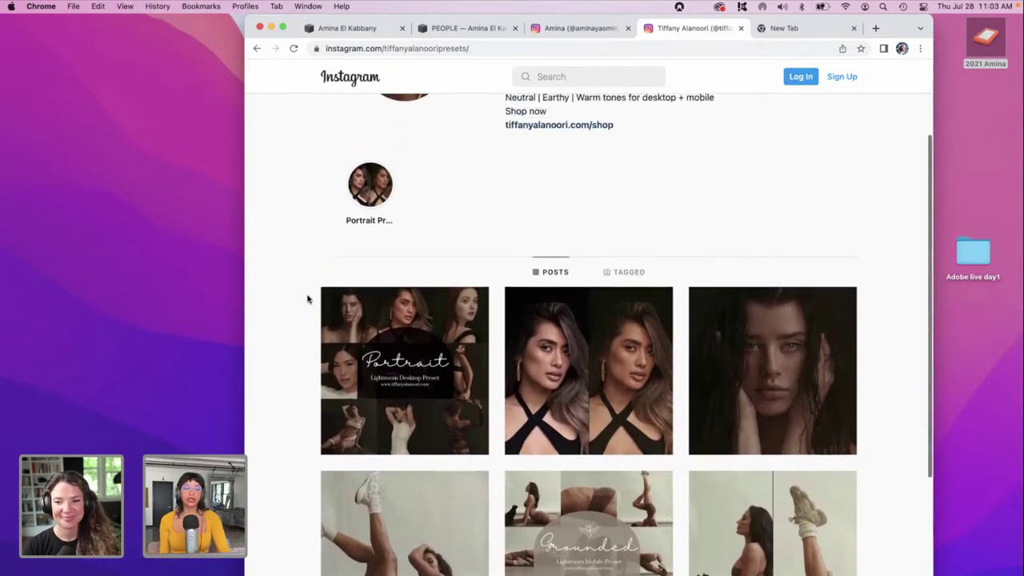
scroll(307, 299, up, 3)
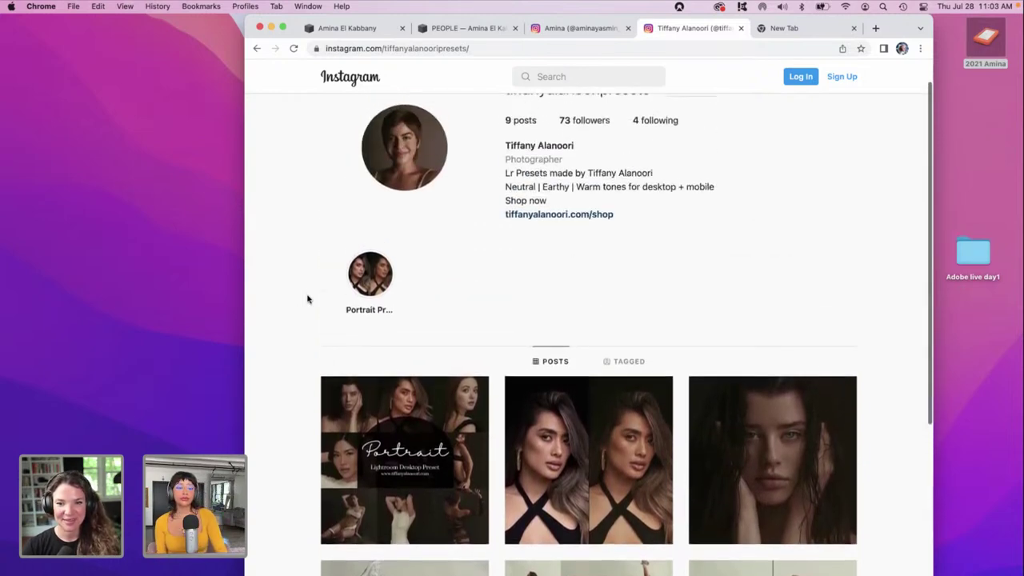
scroll(307, 300, up, 1)
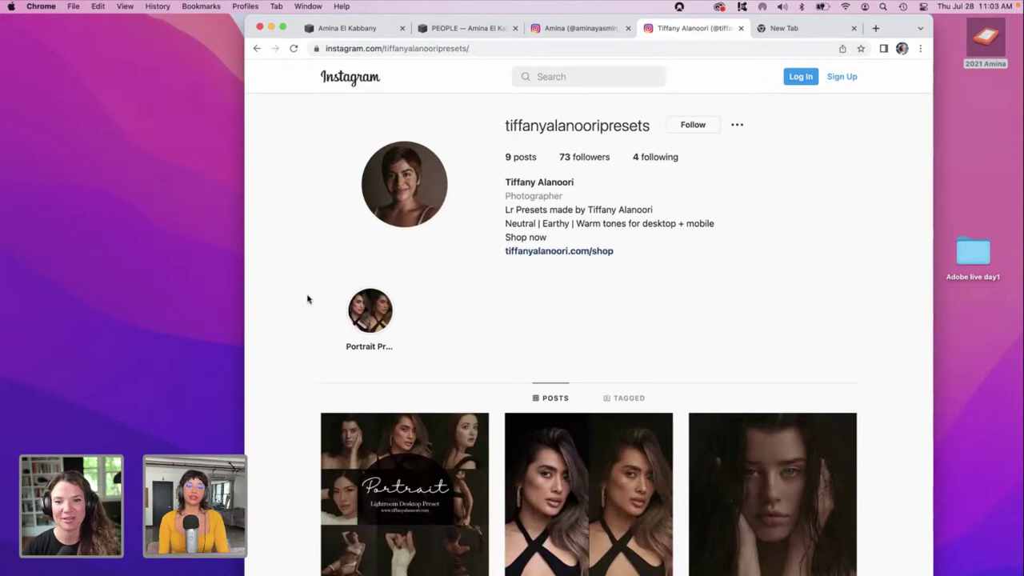
click(528, 251)
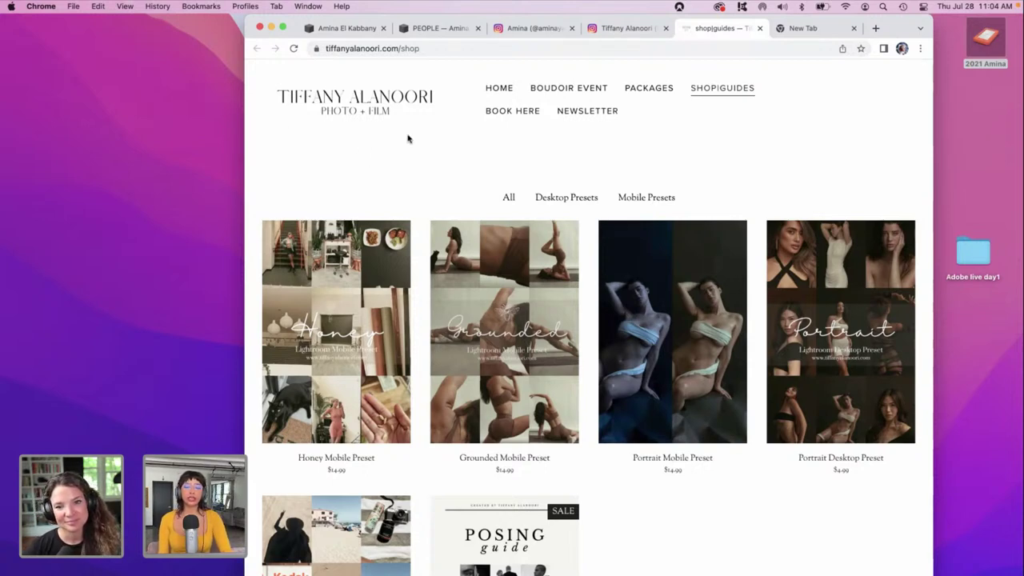
click(644, 28)
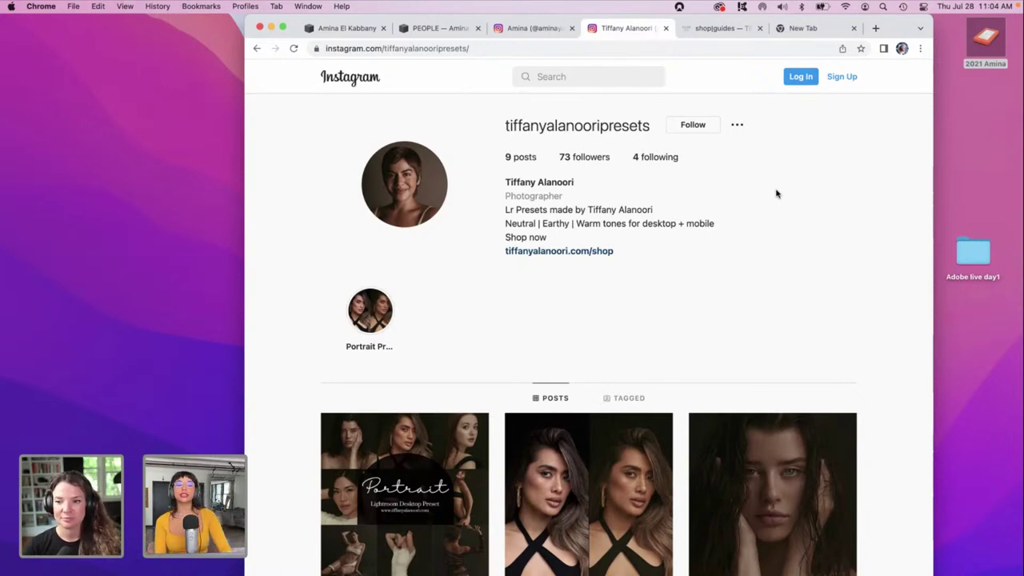
scroll(792, 236, down, 1)
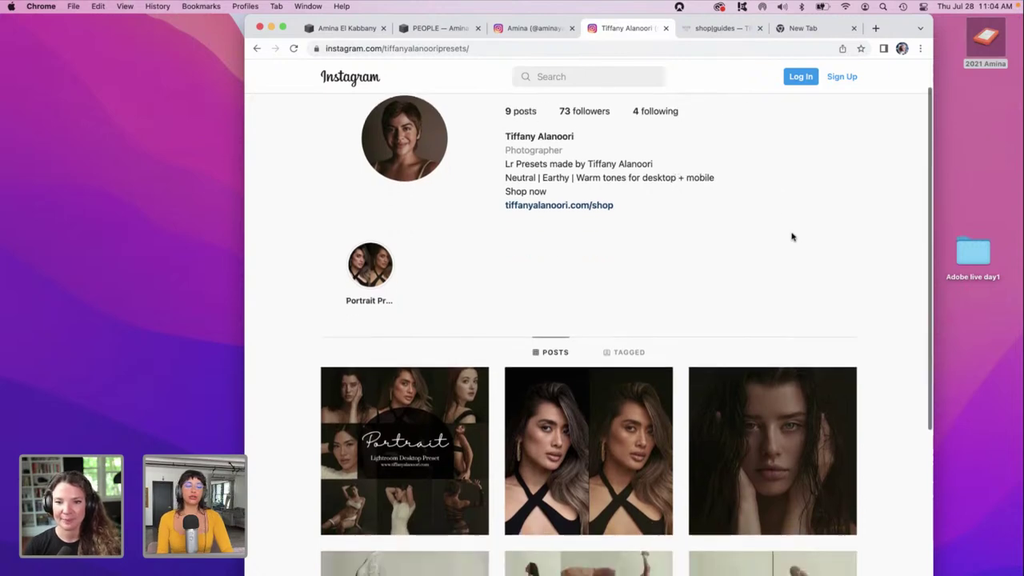
scroll(792, 236, up, 1)
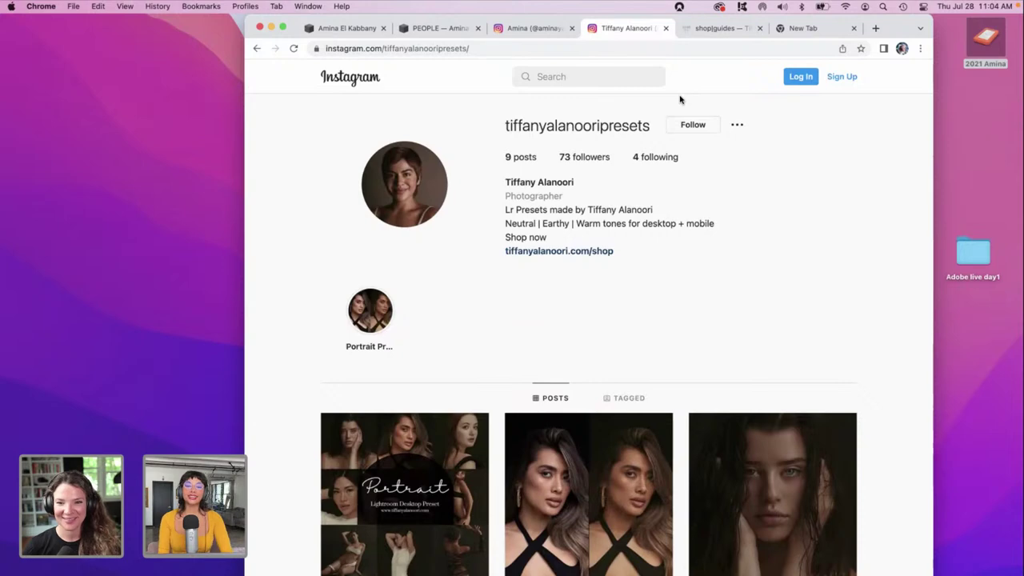
click(565, 77)
text(k)
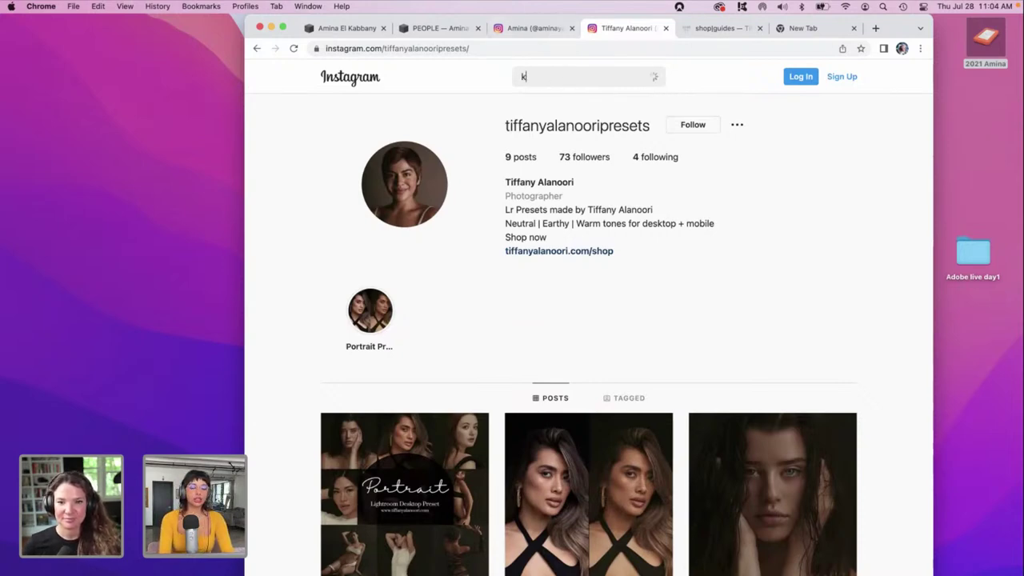
text(lenwy)
key(BackSpace)
key(BackSpace)
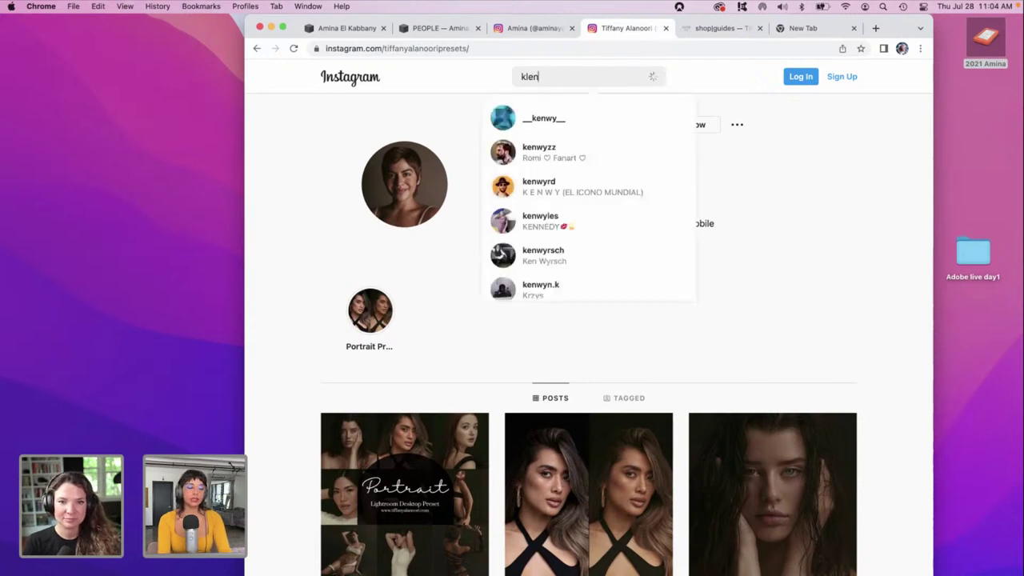
text(zy)
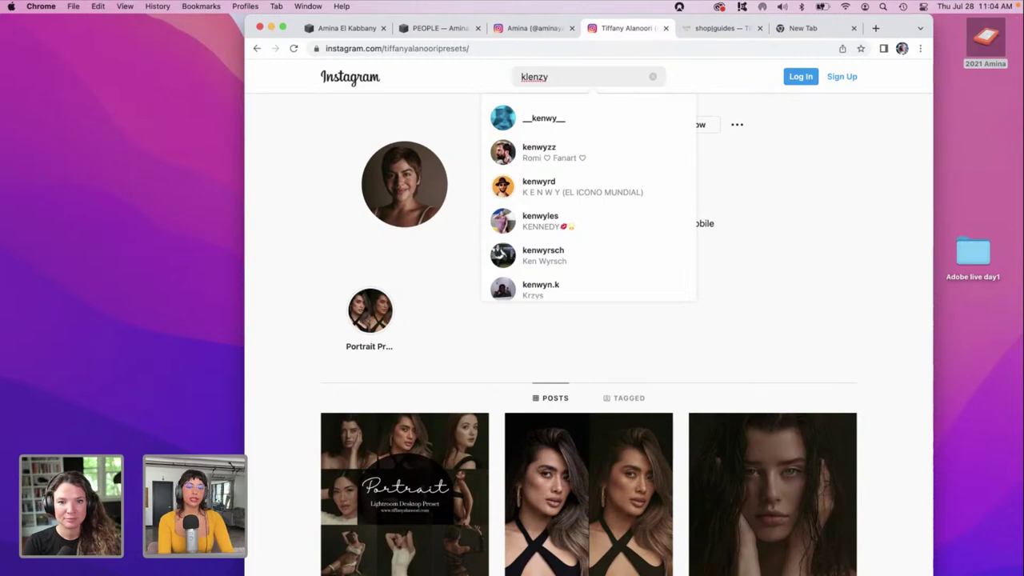
text(skin)
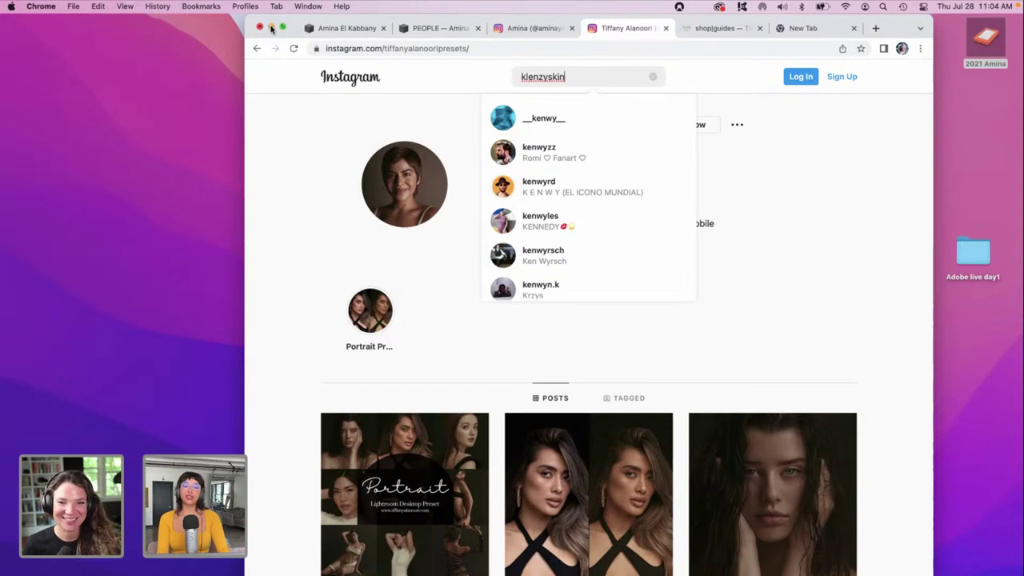
click(652, 77)
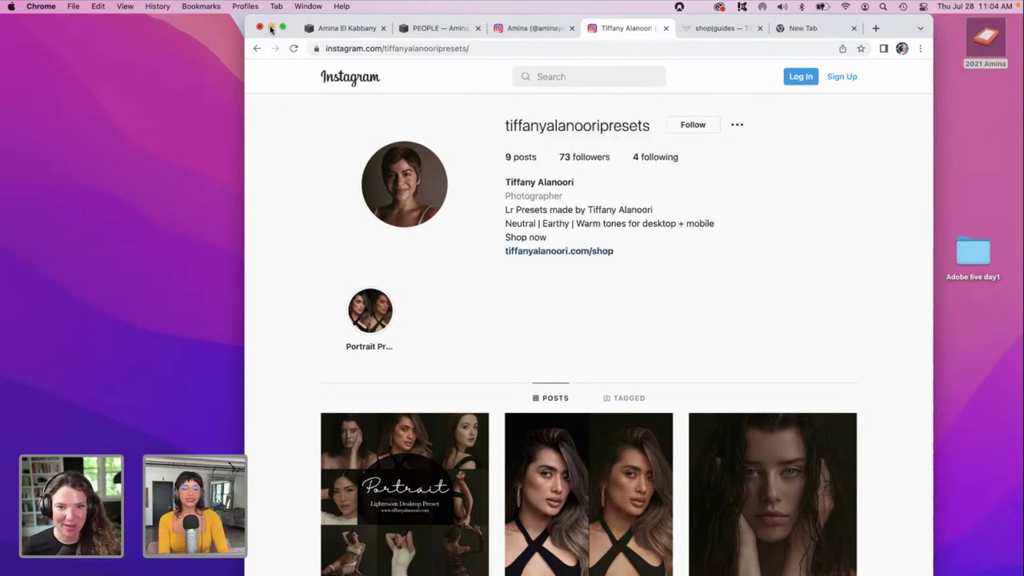
click(270, 29)
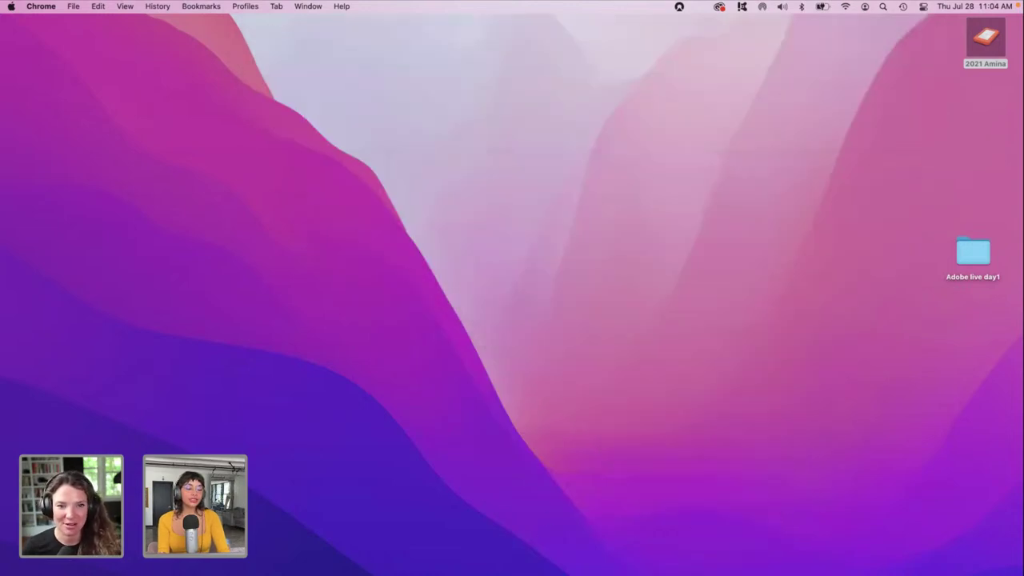
click(400, 564)
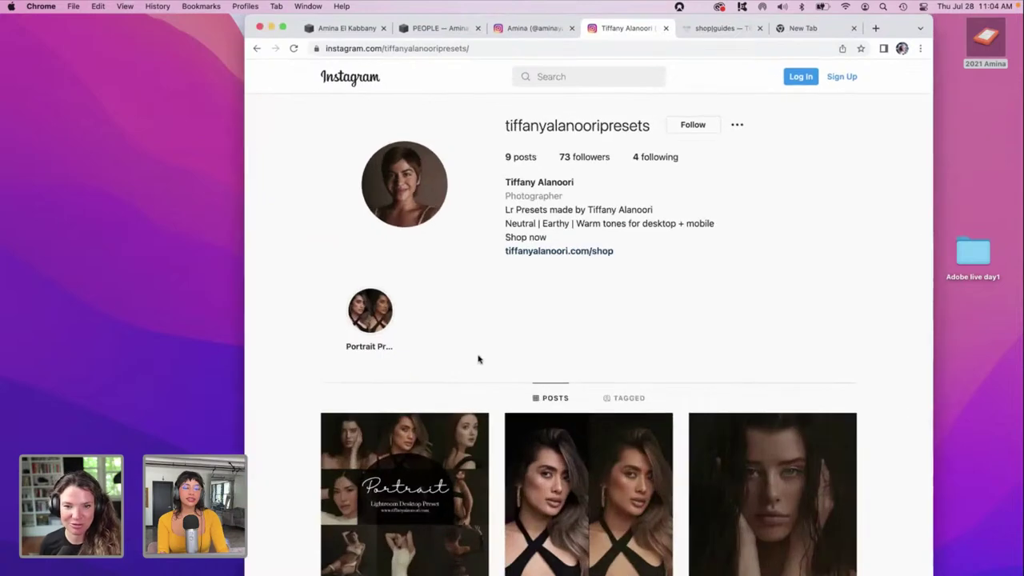
Search Instagram for the presets account by its username.
scroll(477, 356, down, 3)
scroll(477, 356, down, 6)
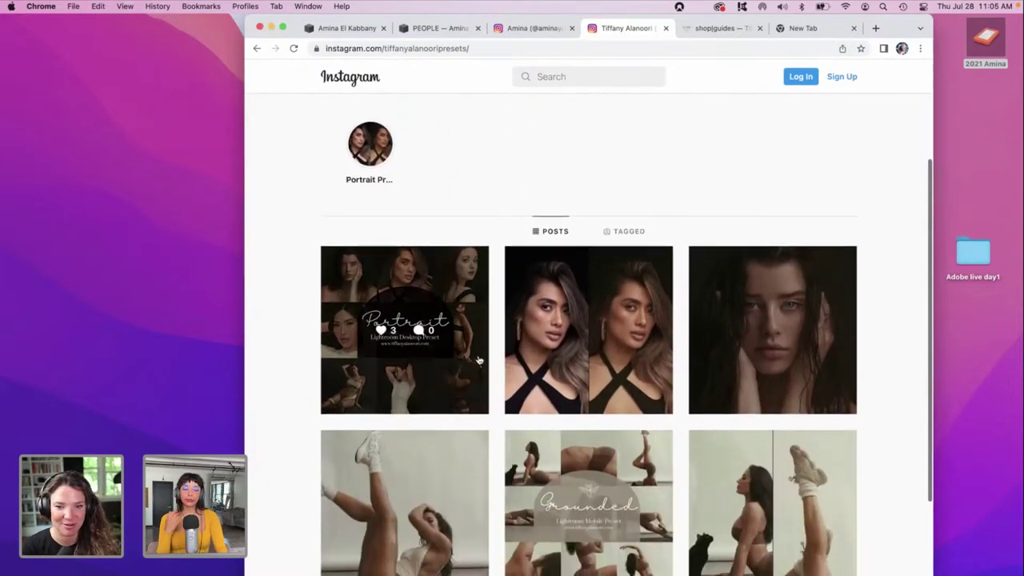
scroll(288, 352, down, 1)
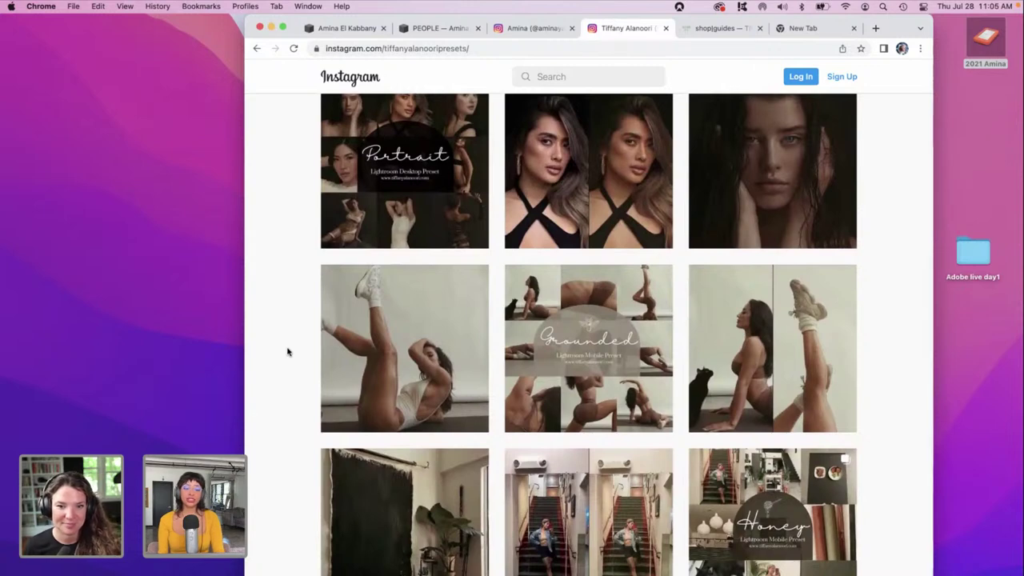
scroll(288, 352, down, 1)
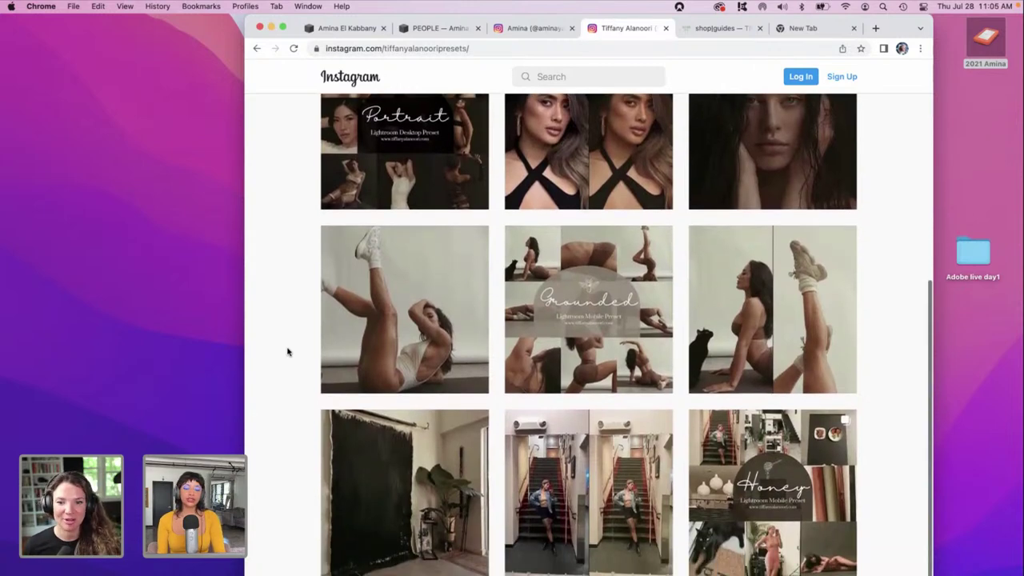
scroll(383, 226, up, 8)
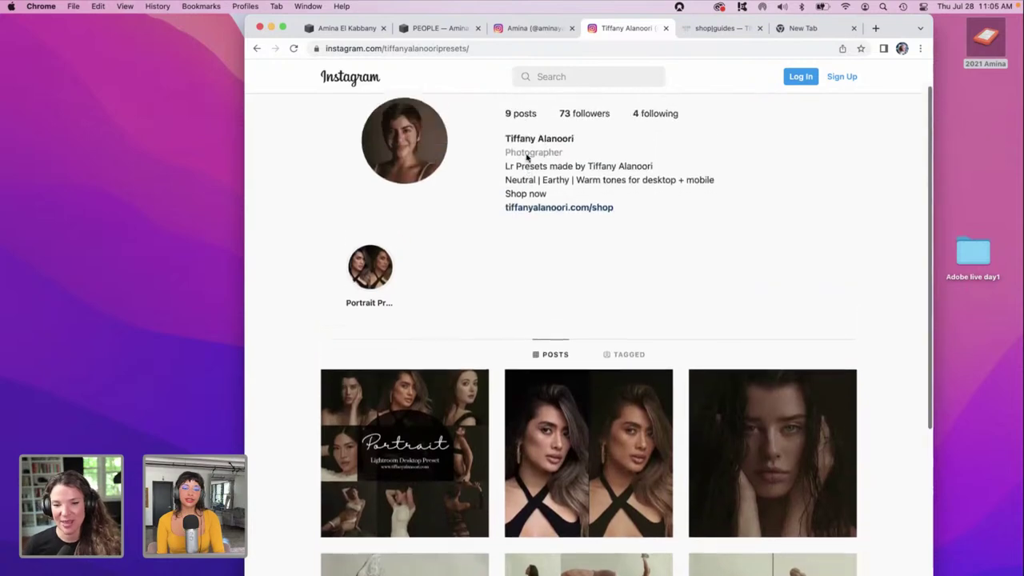
click(520, 76)
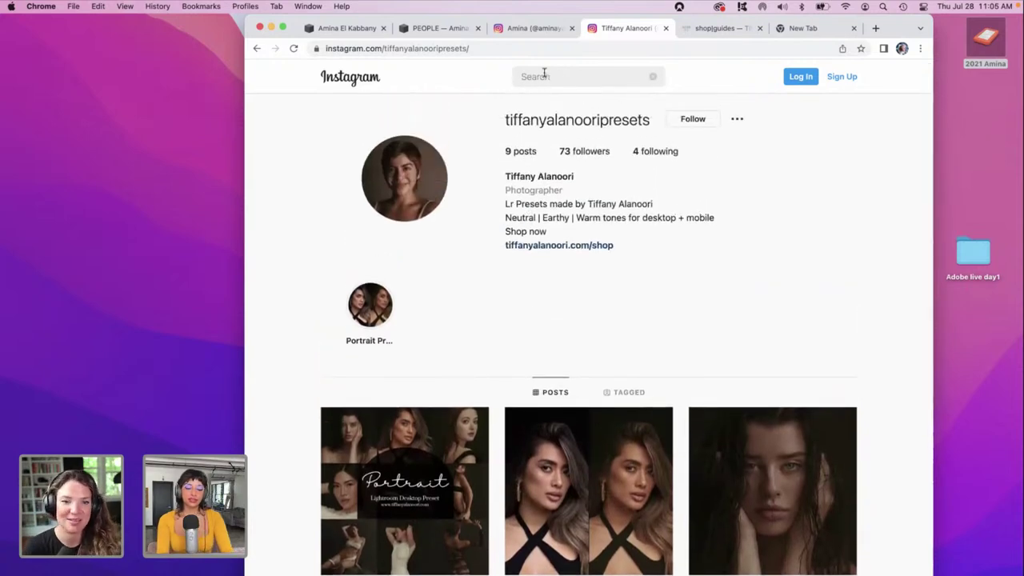
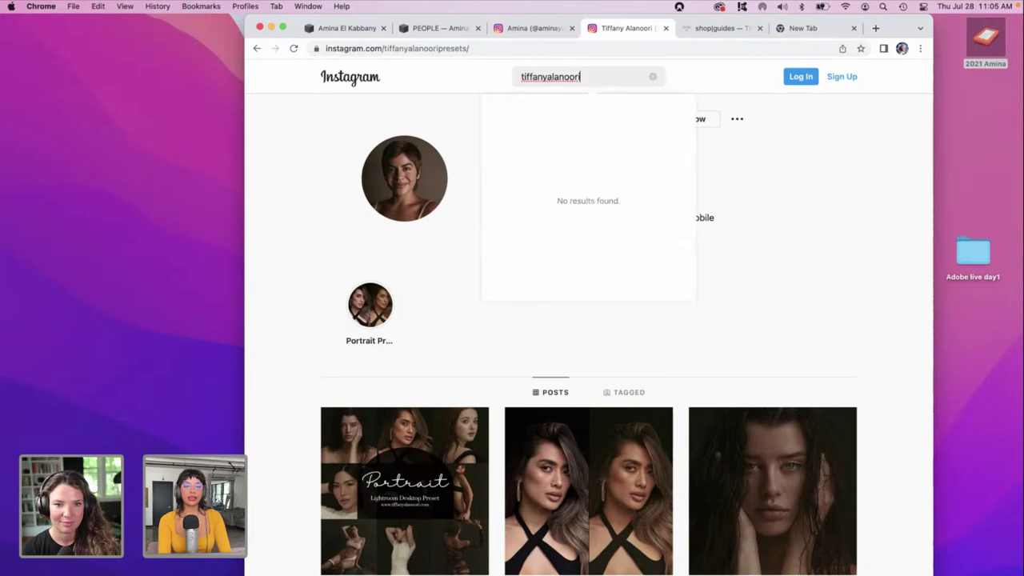
key(Return)
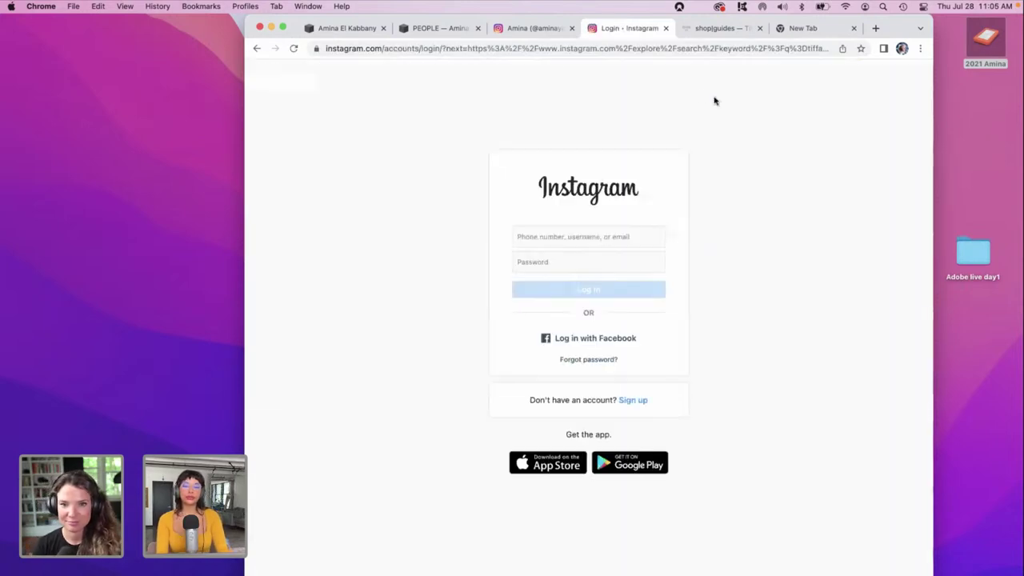
Type 'ins' in the address bar and pick the photographer's main profile from suggestions.
click(610, 50)
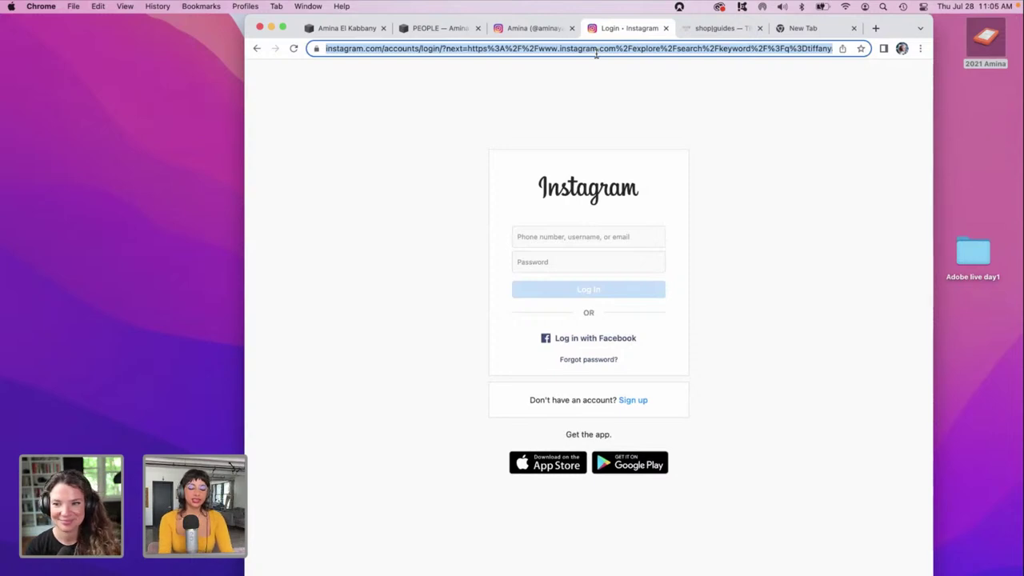
text(instan)
key(BackSpace)
key(BackSpace)
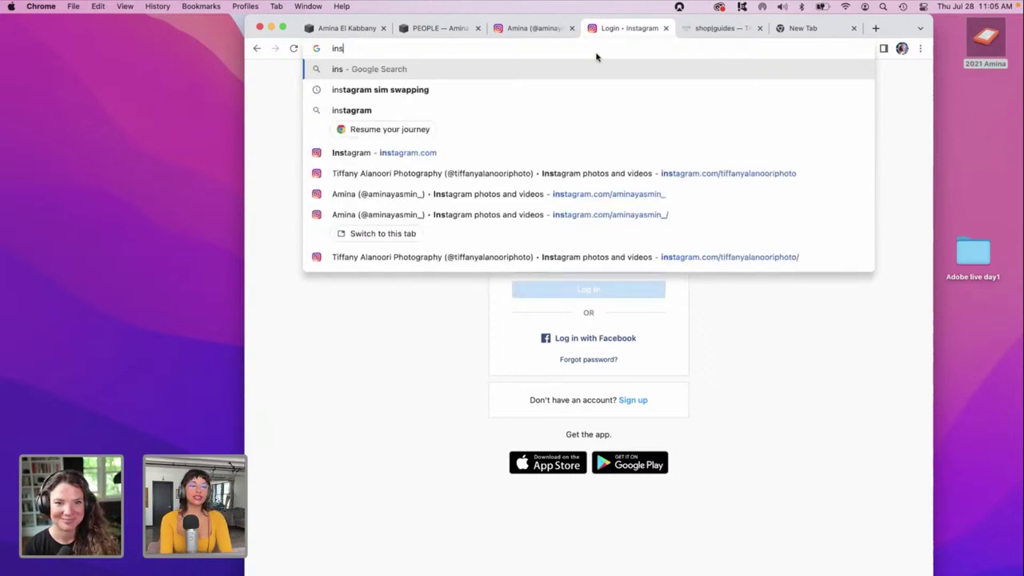
click(564, 173)
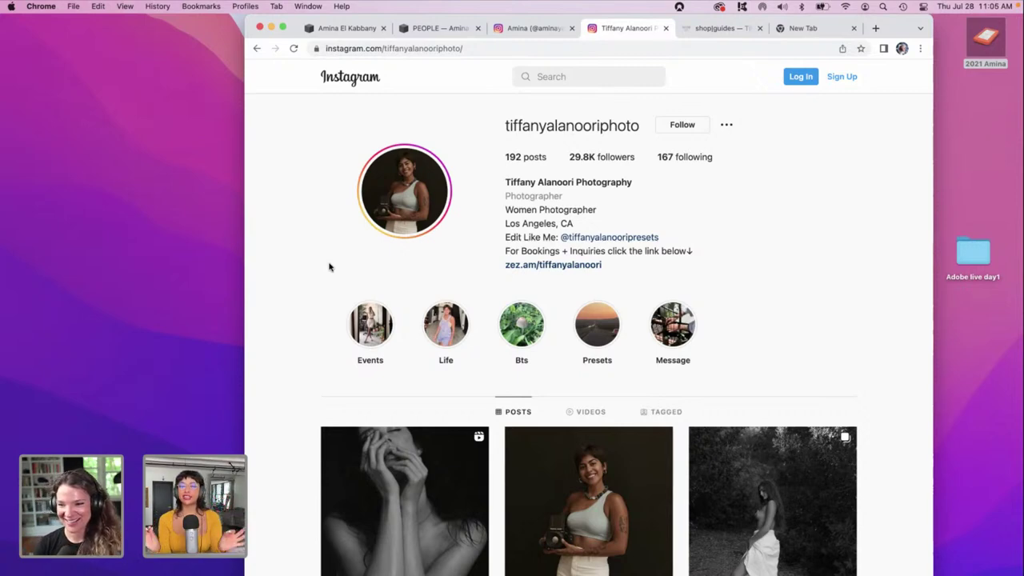
Open a post from the profile grid, dismiss the login pop-up, and minimize Chrome.
scroll(328, 266, down, 1)
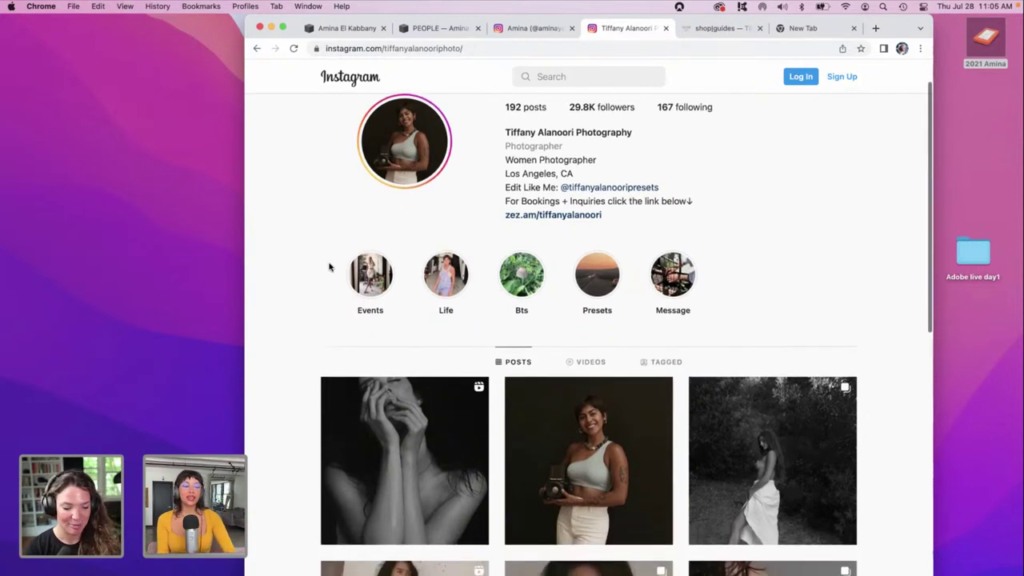
scroll(290, 307, down, 3)
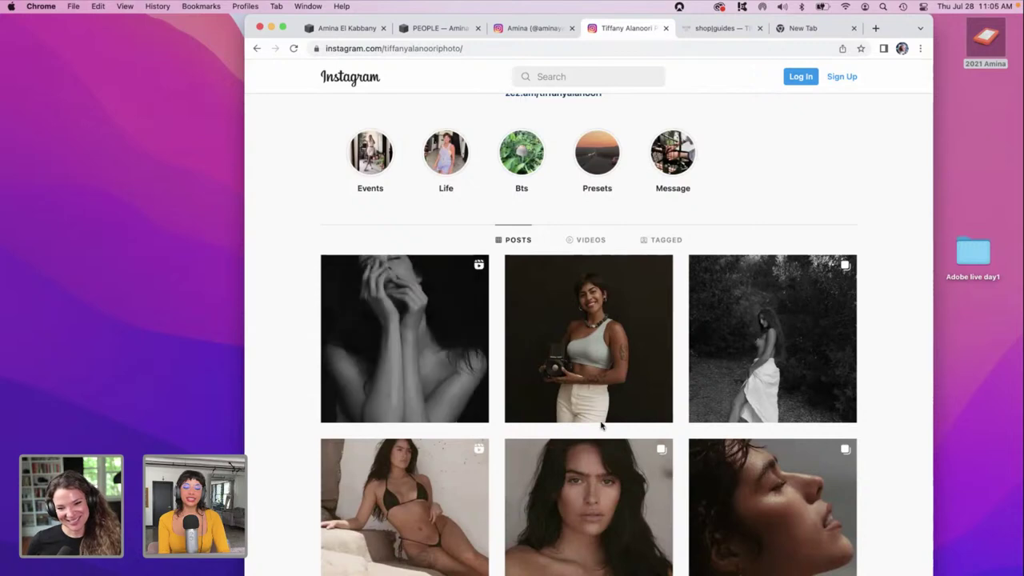
click(761, 489)
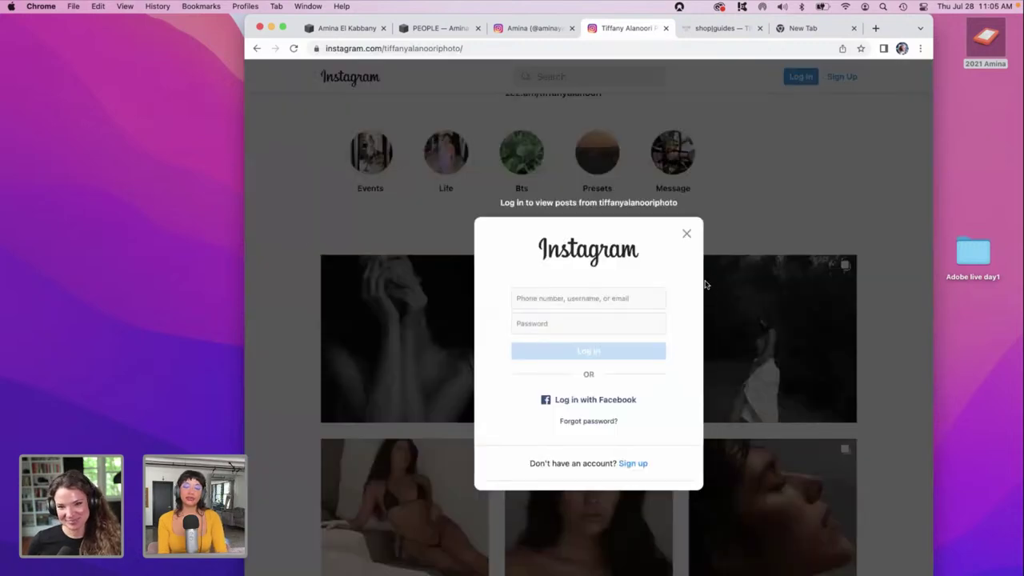
click(687, 237)
scroll(687, 240, down, 2)
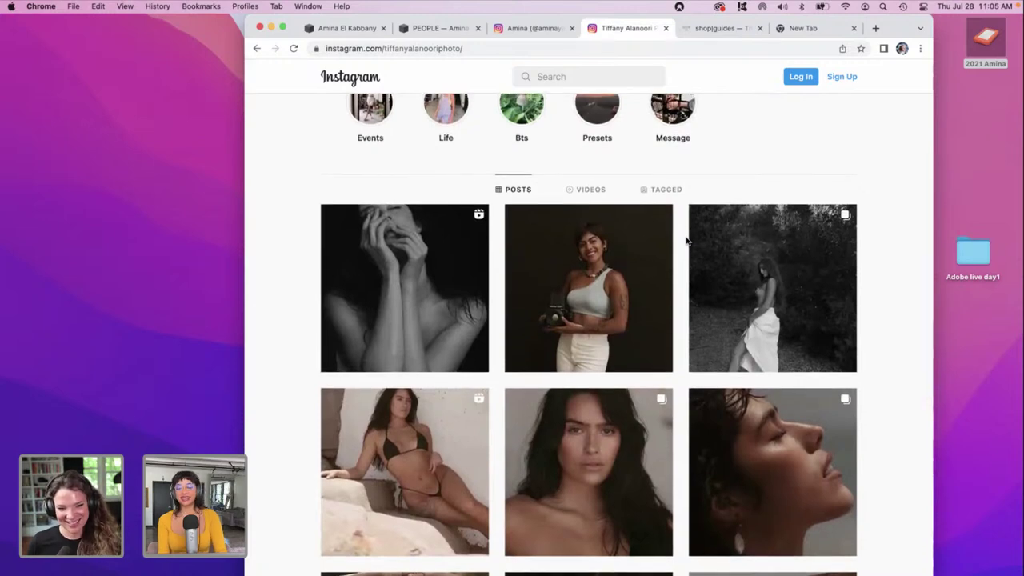
scroll(686, 240, up, 8)
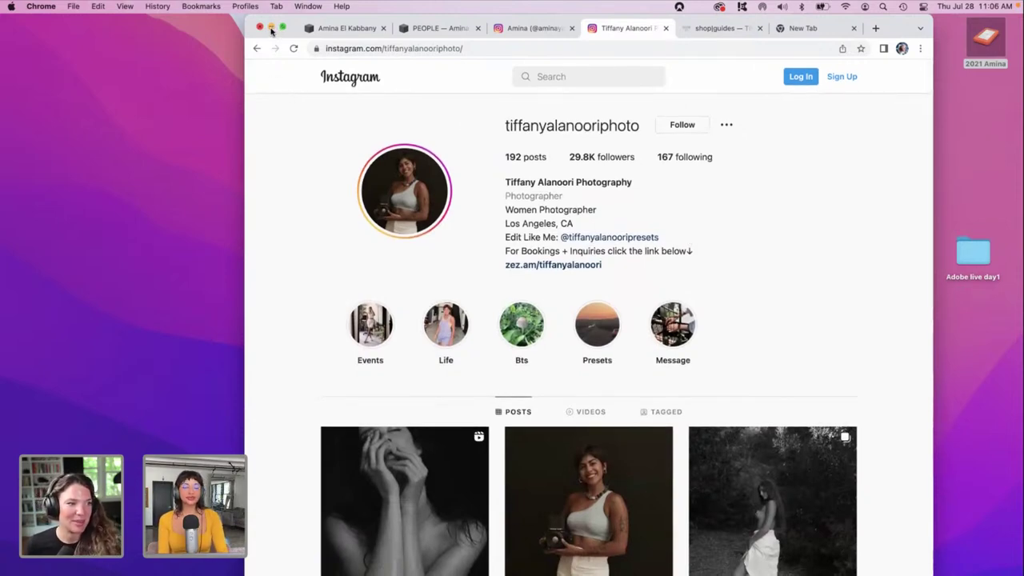
click(271, 29)
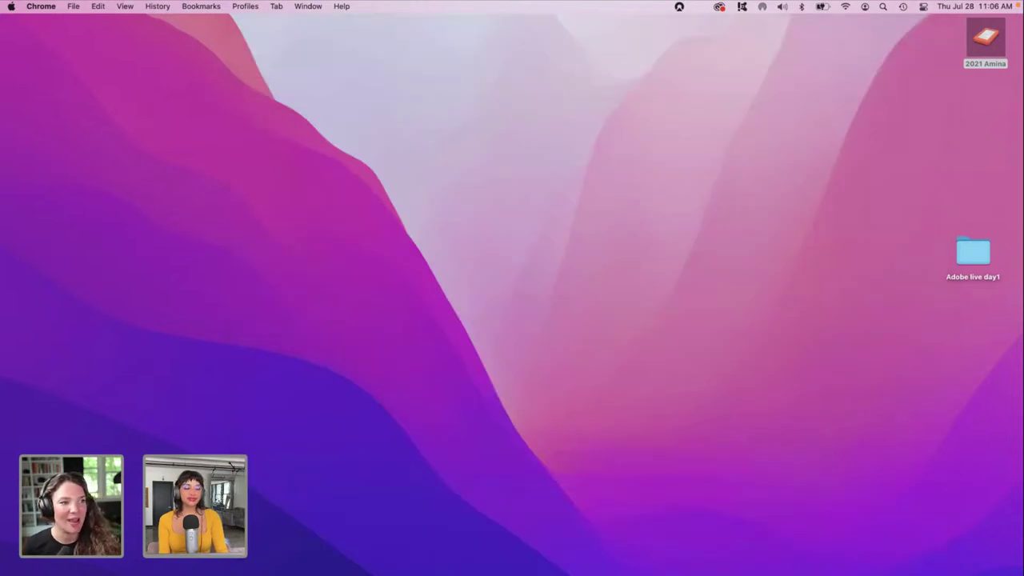
Bring Lightroom Classic back to the front and select the alley photo in the filmstrip.
key(super+Tab)
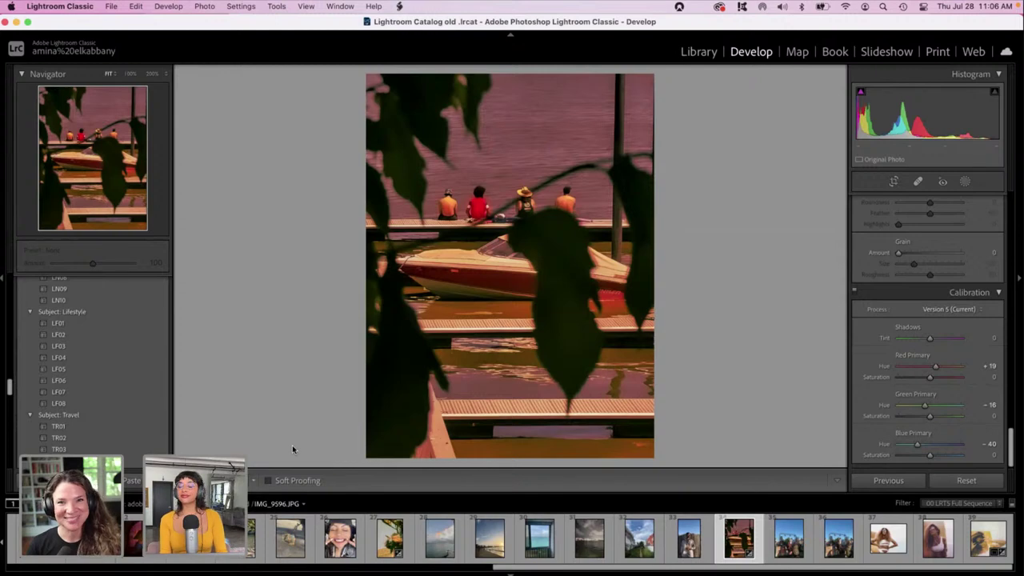
click(638, 541)
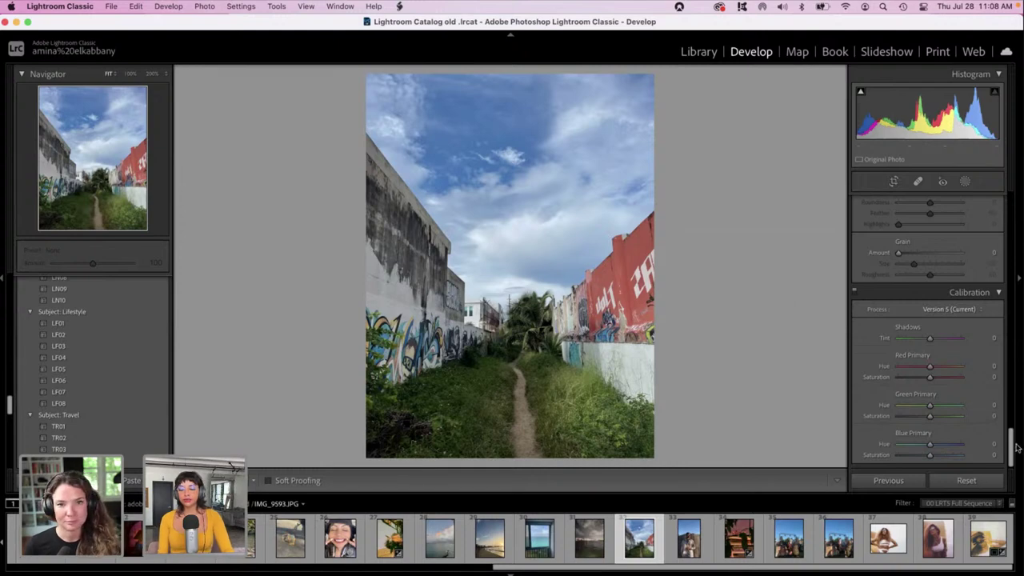
Set the alley photo to Exposure +0.75, Highlights and Whites -100, and Blacks +80.
drag(1013, 445, 951, 156)
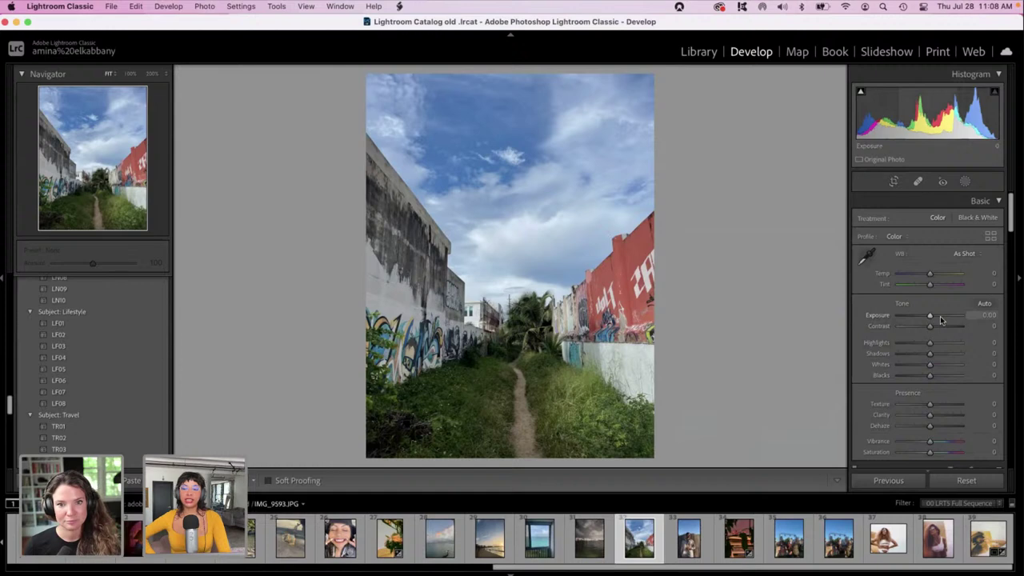
drag(941, 320, 888, 370)
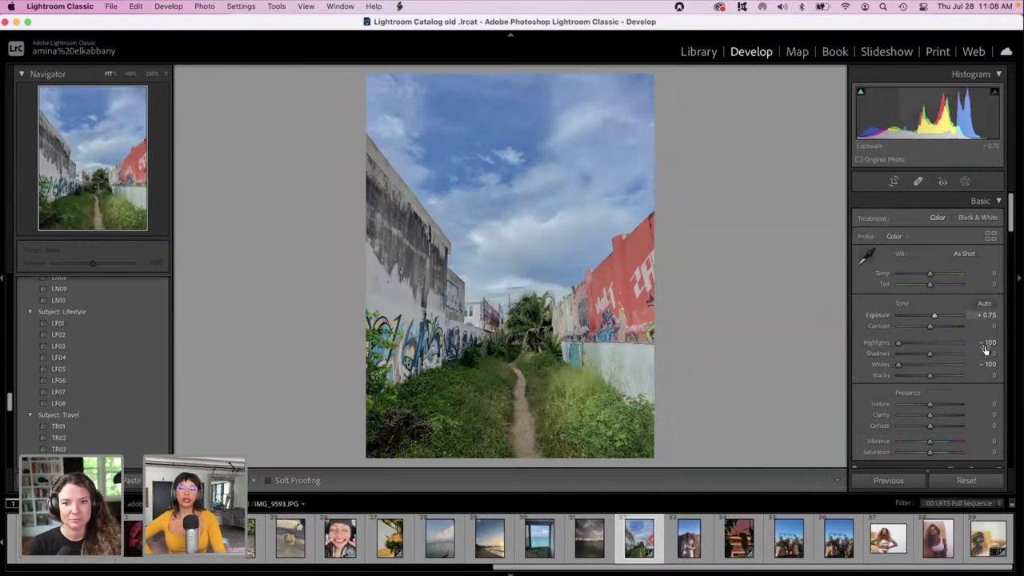
drag(929, 380, 954, 383)
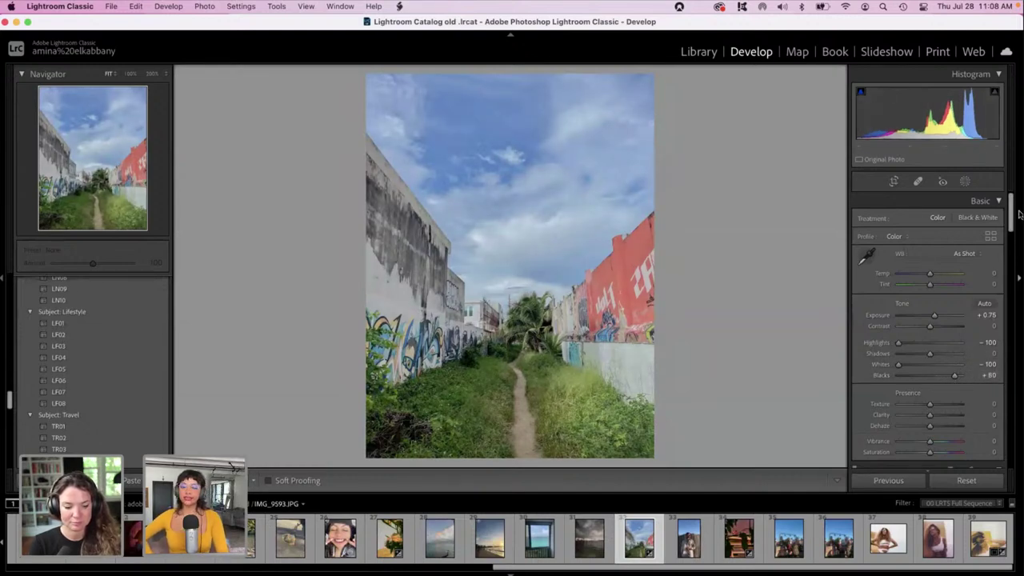
drag(1013, 222, 1011, 296)
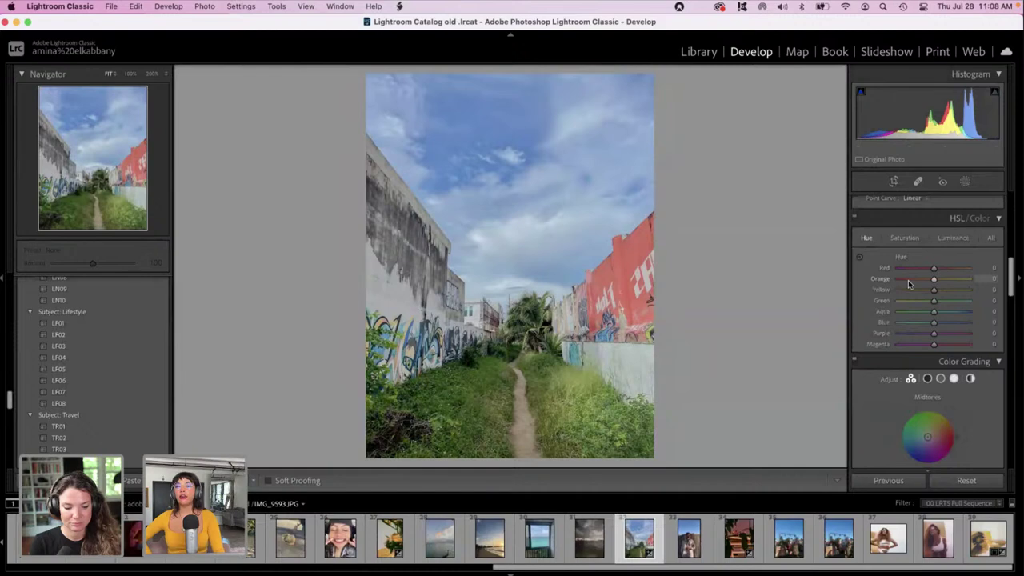
Shift the HSL hues to Magenta +30, Green -100, Yellow +100, Red +100 and Orange about +98.
click(912, 345)
click(944, 345)
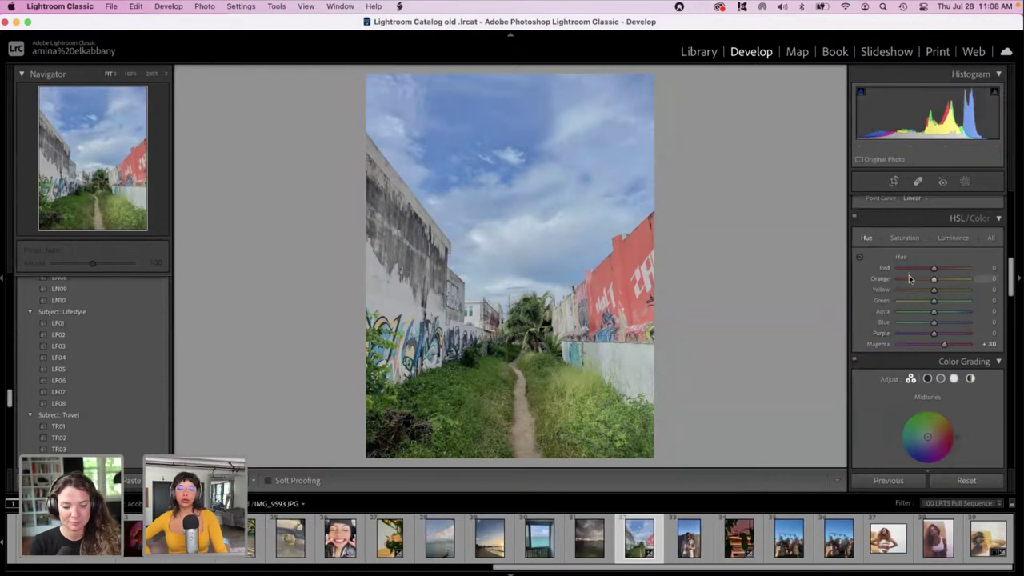
click(899, 301)
drag(899, 304, 883, 304)
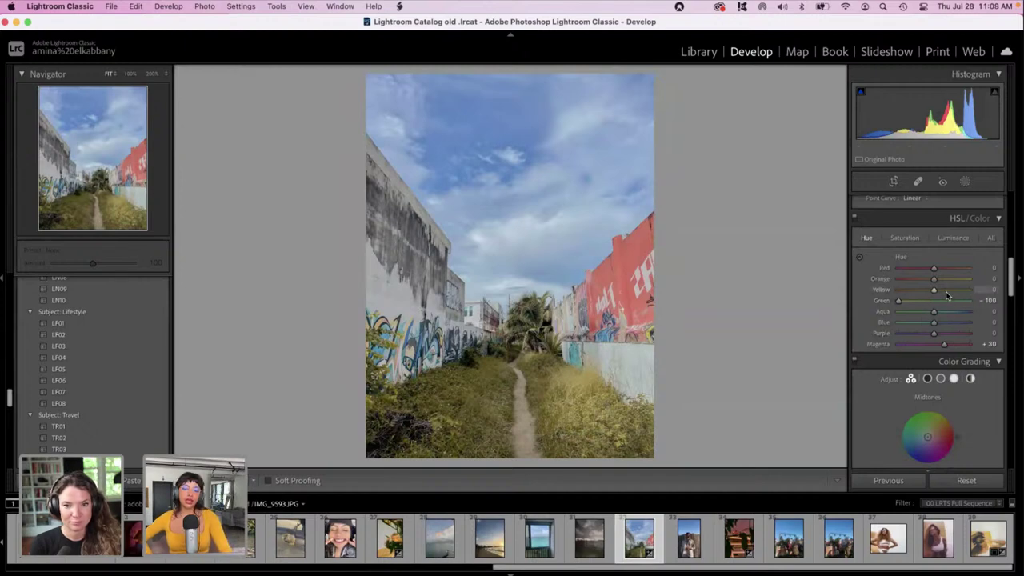
drag(946, 290, 976, 294)
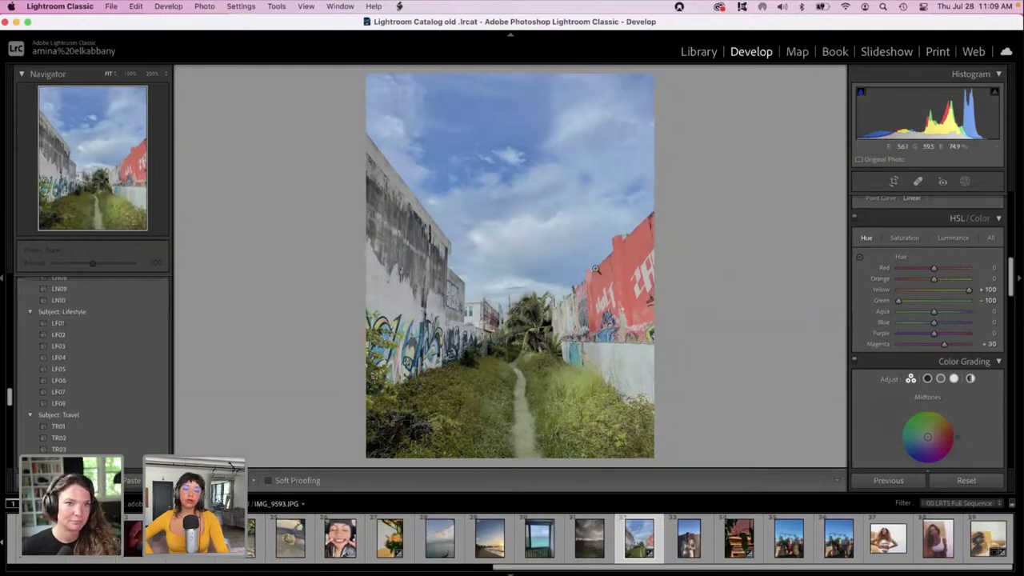
click(947, 272)
drag(947, 271, 1020, 264)
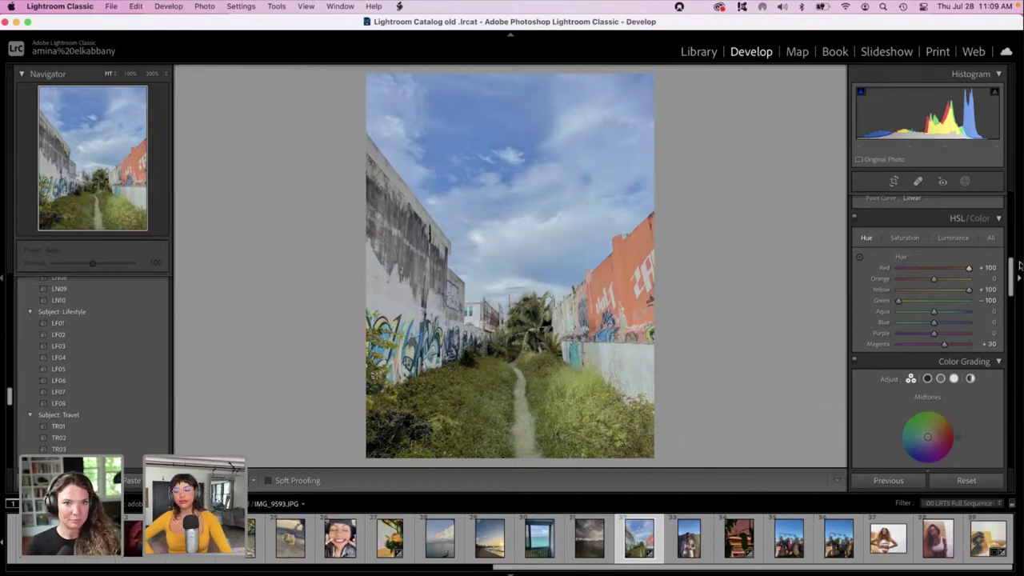
drag(968, 272, 1020, 268)
drag(932, 278, 968, 279)
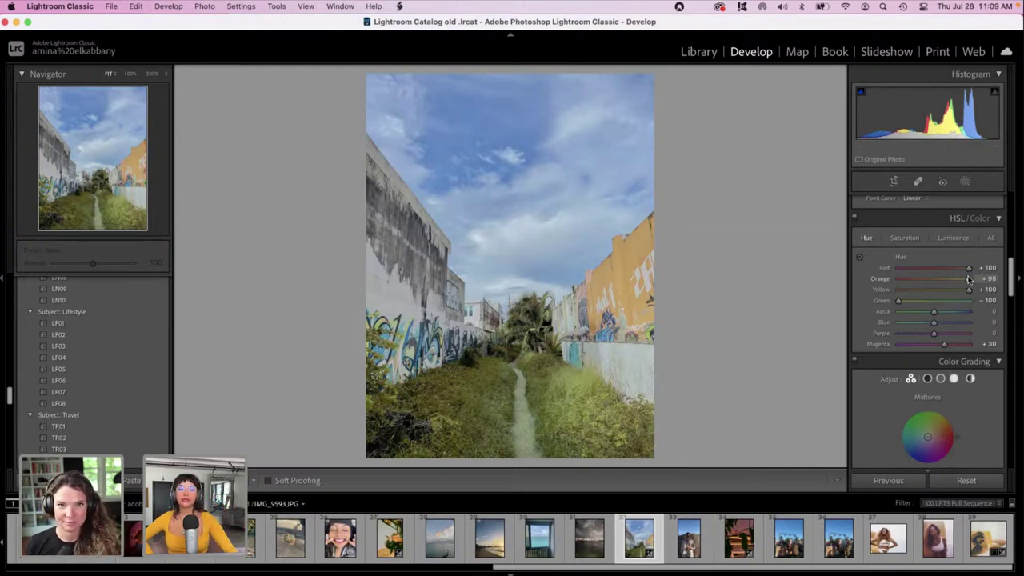
drag(1011, 278, 1021, 468)
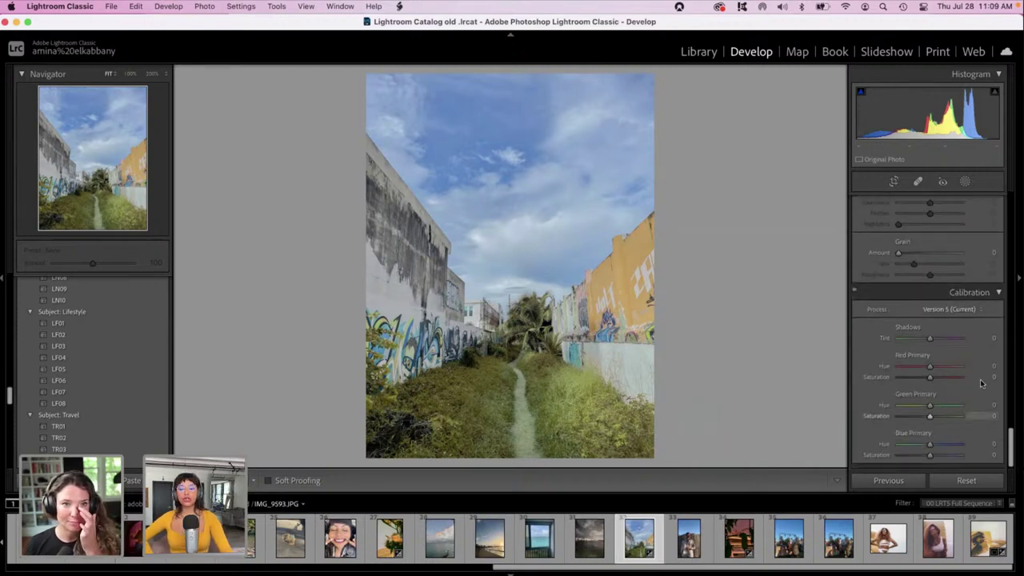
Set Calibration Red Primary hue +19 and Green Primary +67, then compare before and after.
drag(931, 367, 950, 408)
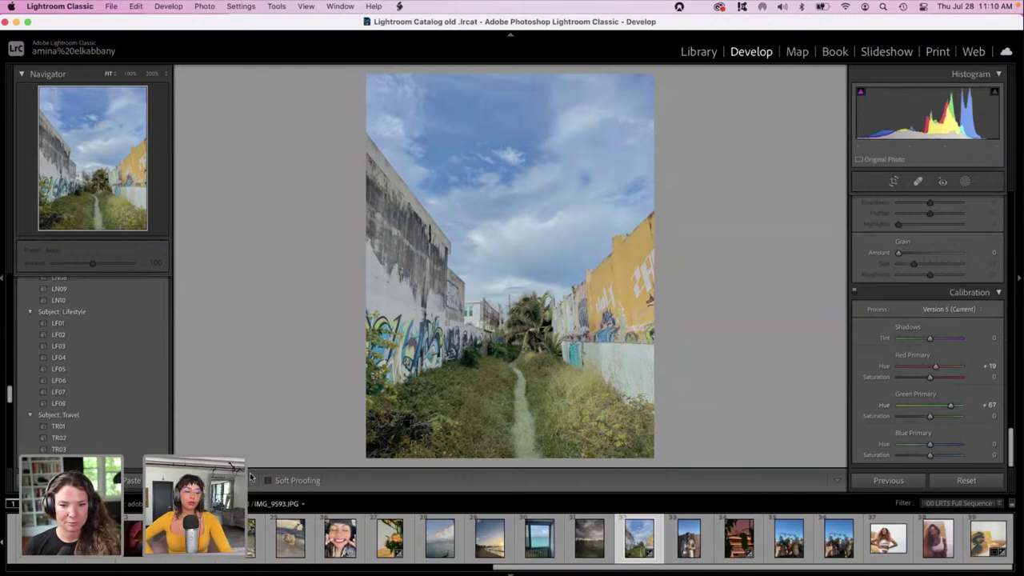
key(y)
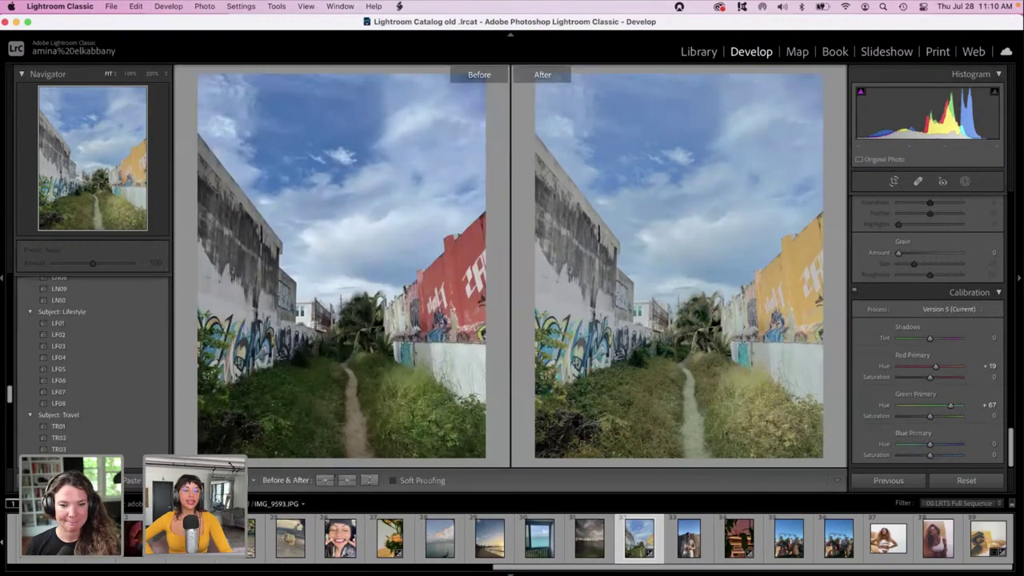
key(shift+y)
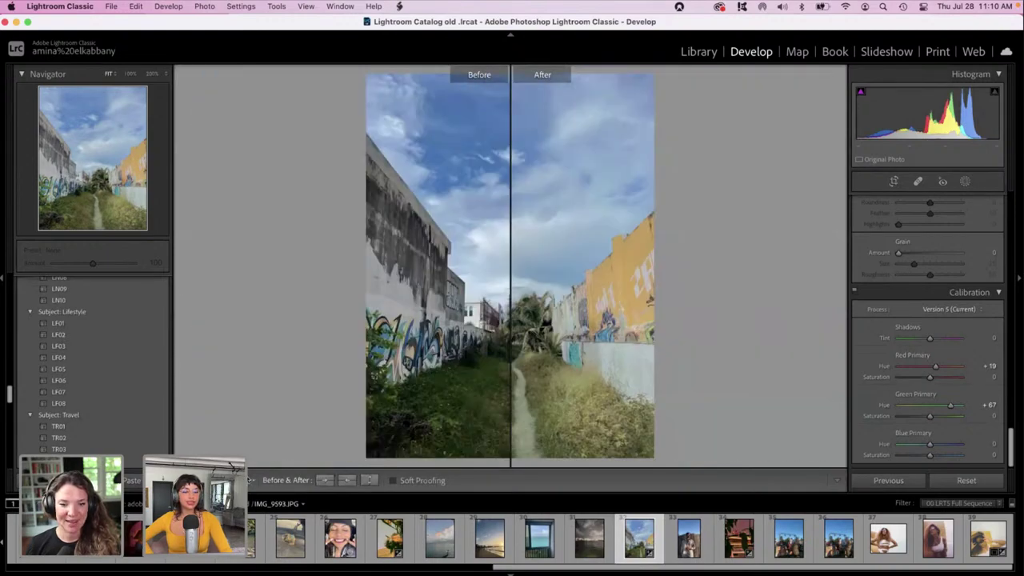
click(232, 468)
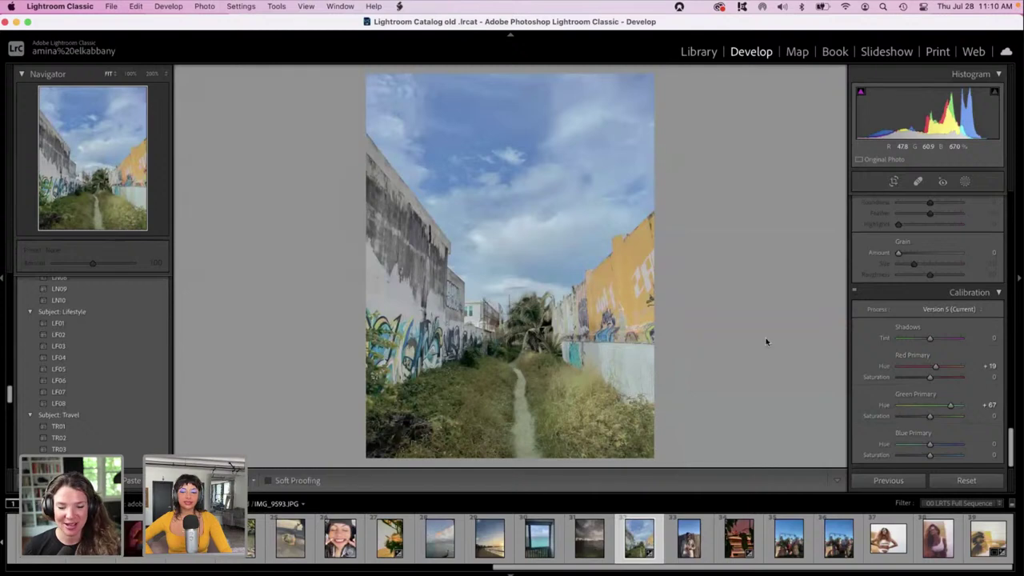
Grade the midtones toward green-cyan, the shadows toward green and the highlights toward saturated orange.
scroll(1003, 376, up, 10)
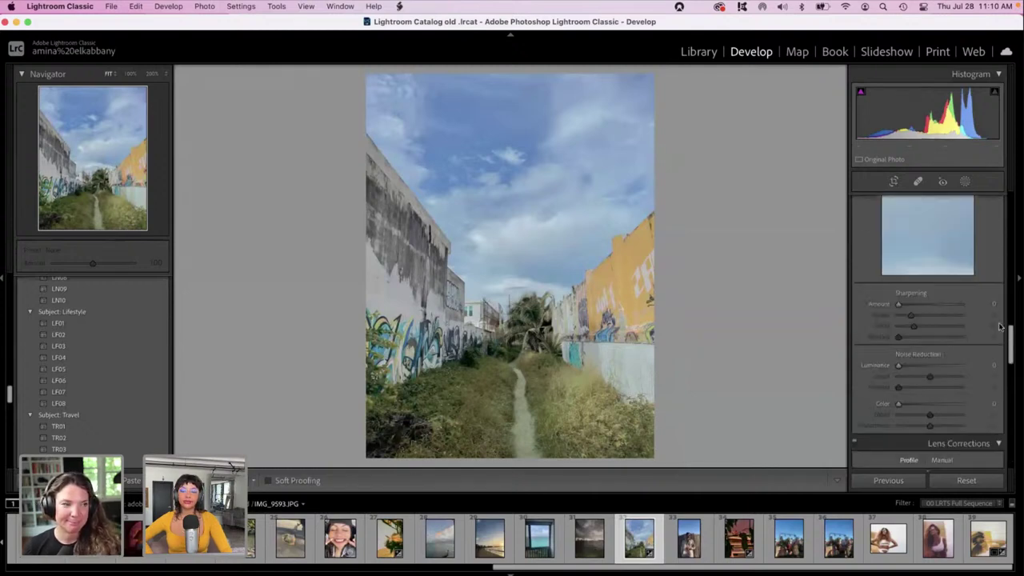
scroll(996, 312, up, 3)
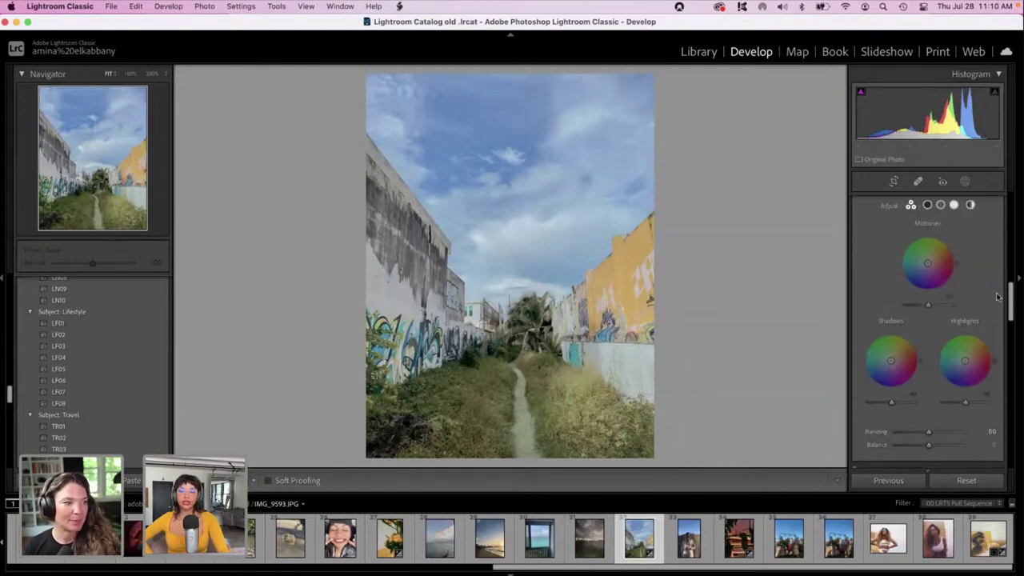
scroll(1011, 296, up, 1)
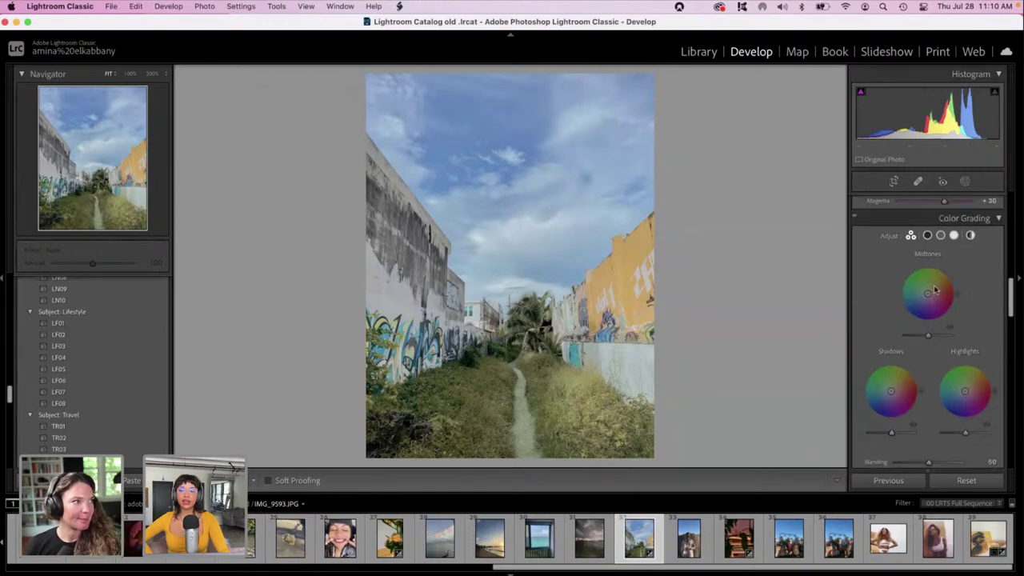
mouse_move(925, 290)
mouse_down()
mouse_move(925, 282)
mouse_move(920, 291)
mouse_up()
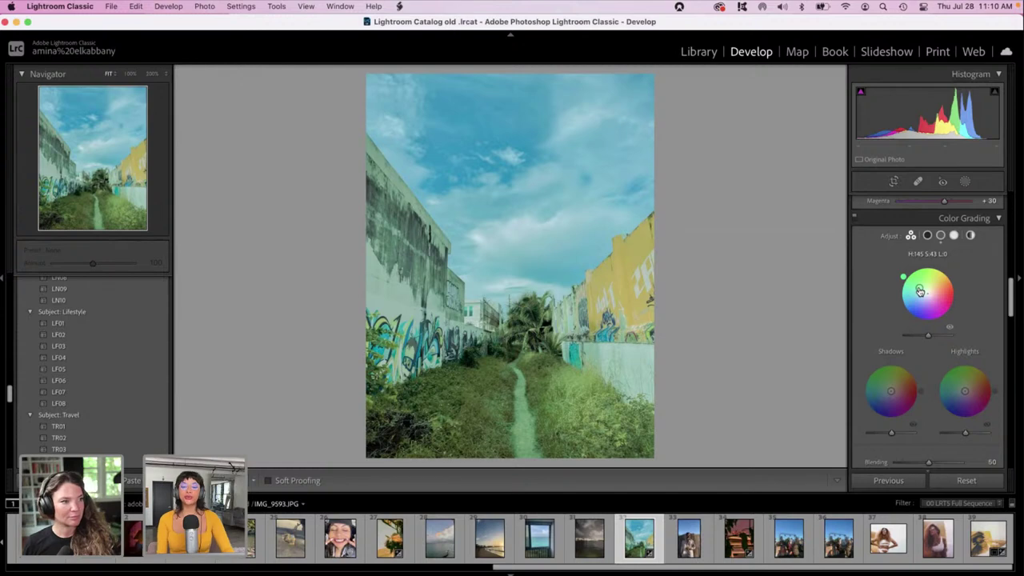
mouse_move(890, 390)
mouse_down()
mouse_move(889, 374)
mouse_move(894, 389)
mouse_move(881, 394)
mouse_move(894, 389)
mouse_up()
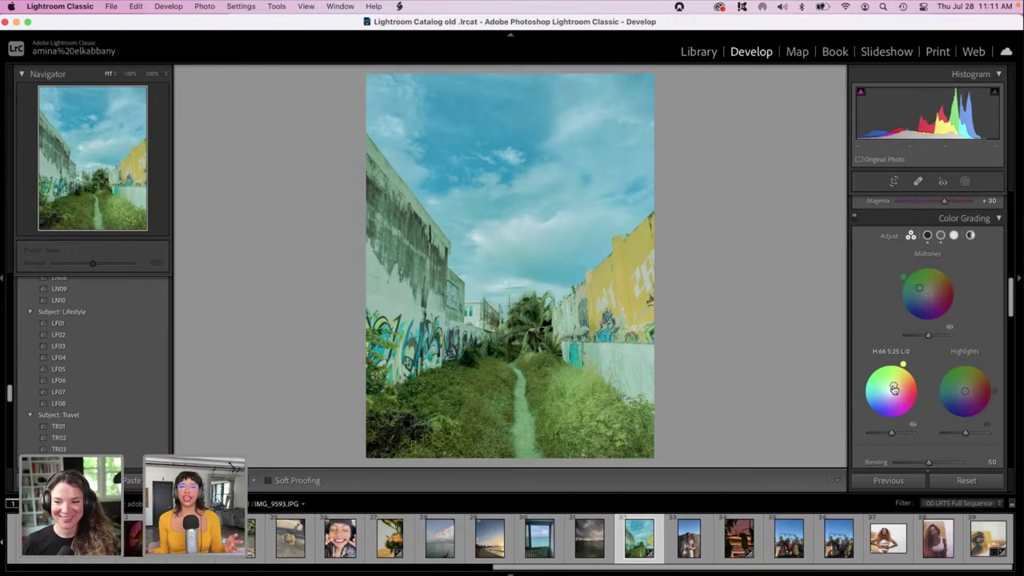
click(954, 389)
mouse_move(954, 389)
mouse_down()
mouse_move(991, 377)
mouse_move(983, 370)
mouse_move(968, 392)
mouse_up()
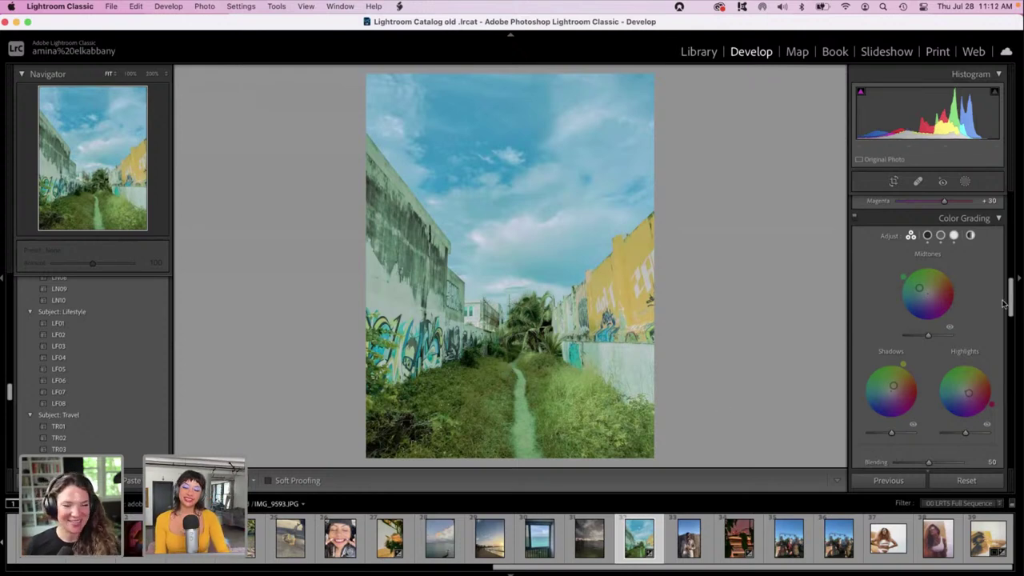
drag(1010, 300, 1008, 274)
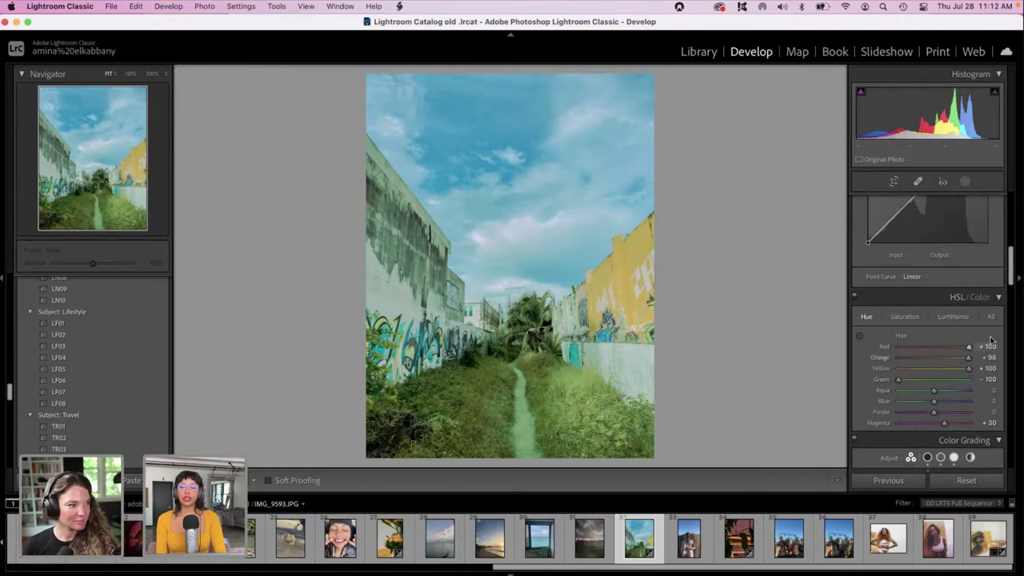
Raise HSL luminance for Red to +35 and Green to +54.
click(951, 318)
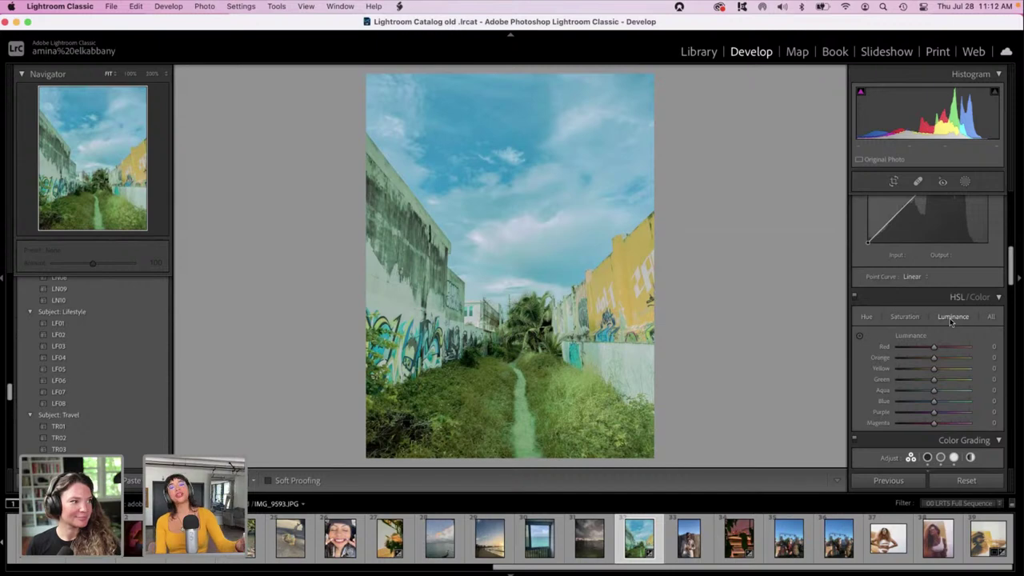
drag(933, 347, 945, 349)
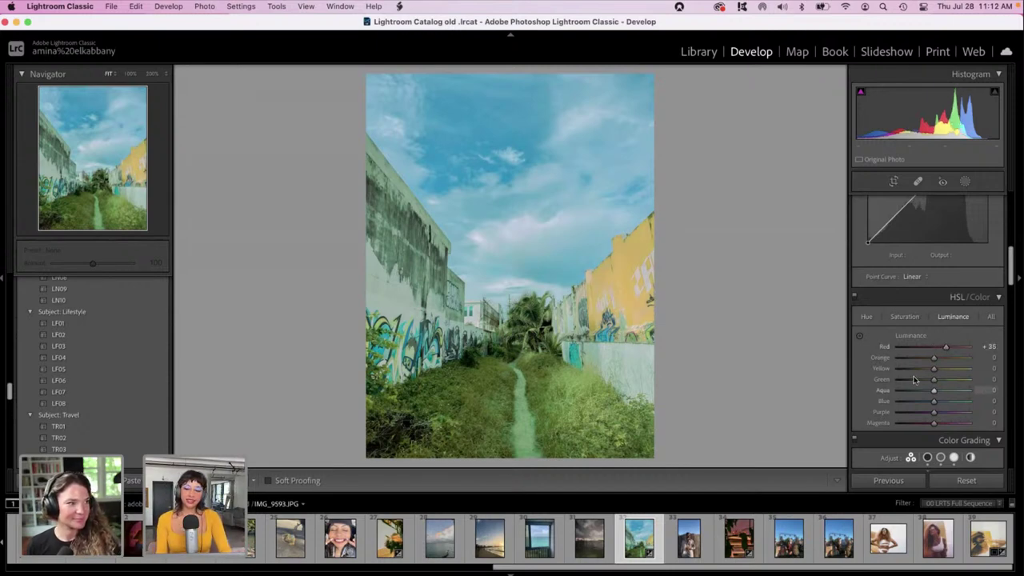
click(950, 380)
drag(950, 382, 952, 383)
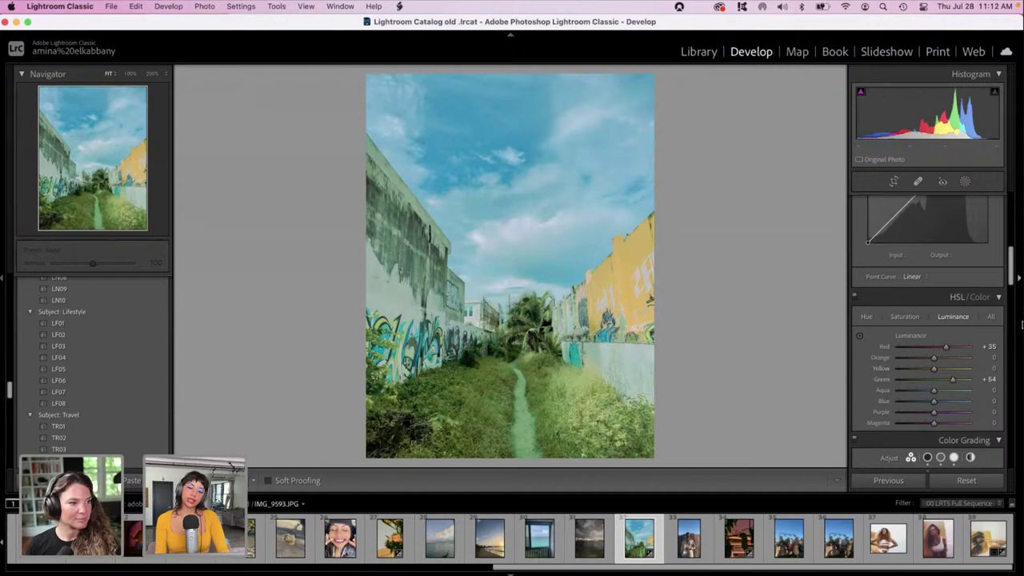
Set Exposure to +0.35 and nudge Temp to +1 for a Custom white balance.
scroll(1010, 272, up, 2)
drag(1010, 272, 1013, 193)
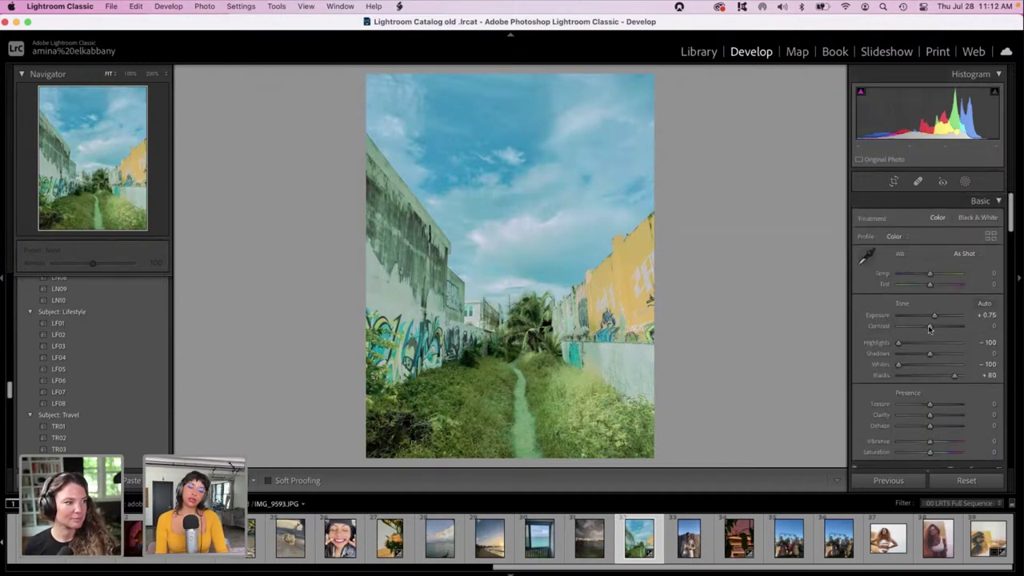
drag(932, 318, 930, 318)
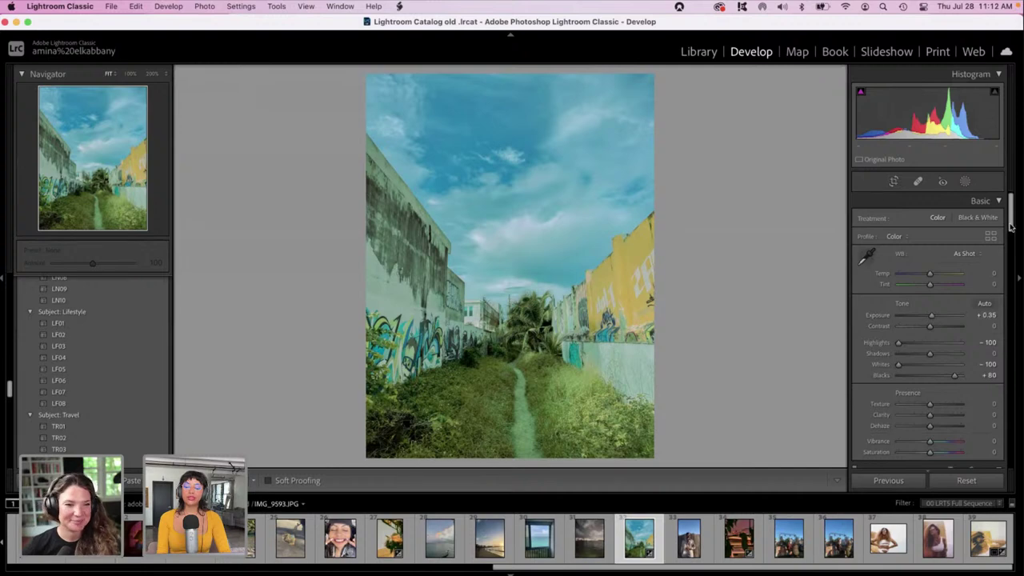
drag(930, 273, 930, 274)
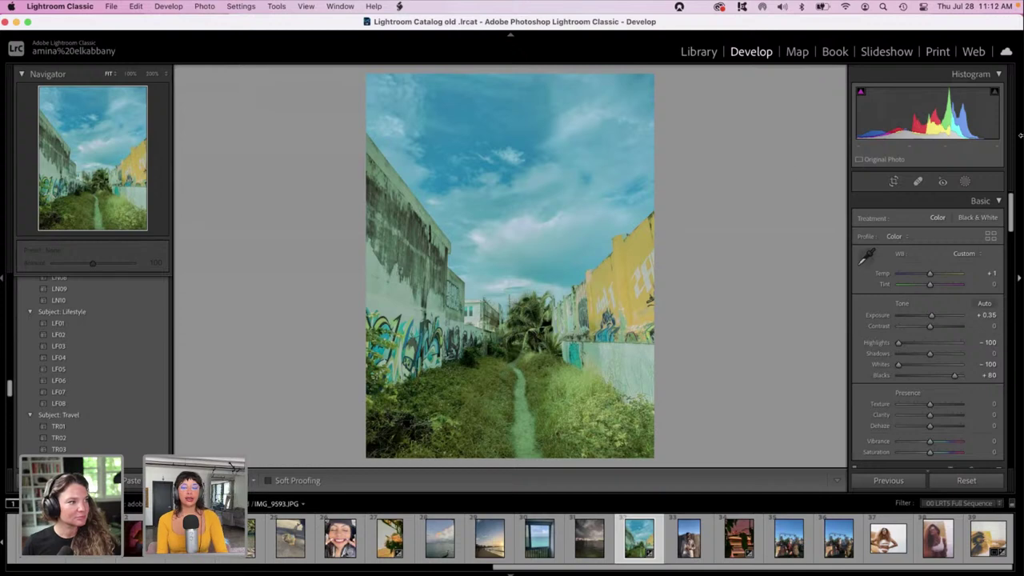
click(964, 182)
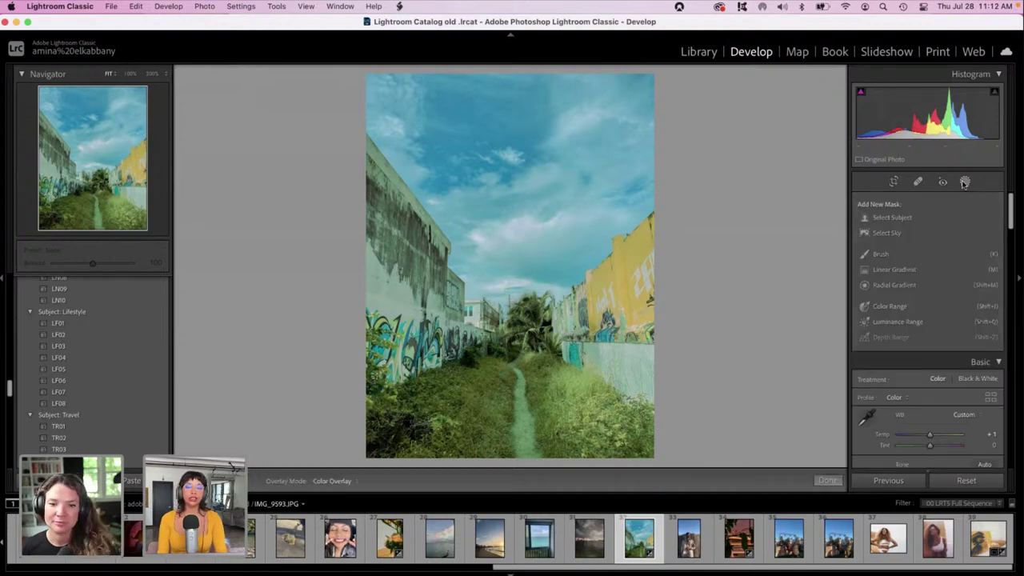
Create a Select Sky mask and give it a pink-red colour tint.
click(867, 233)
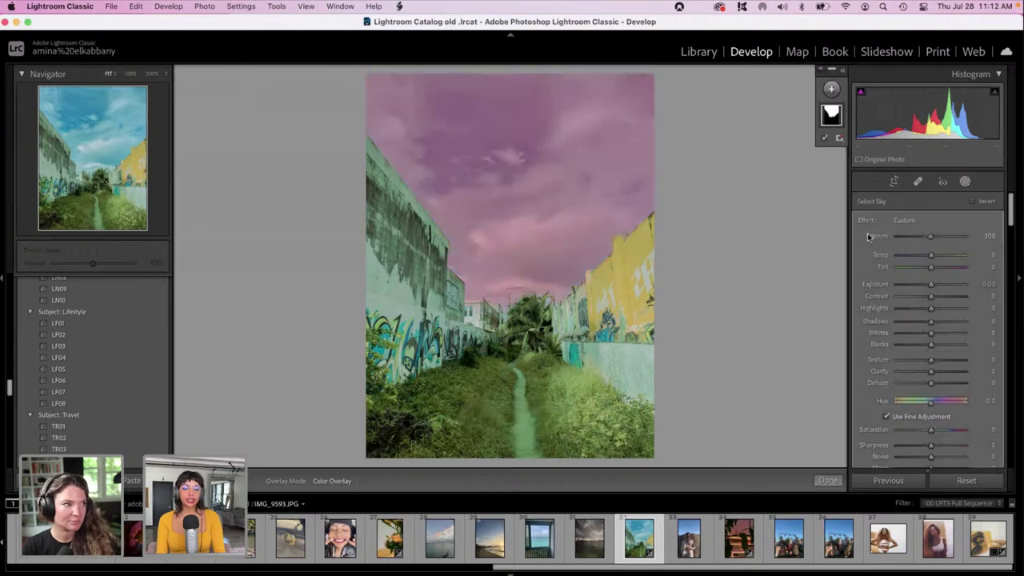
drag(1012, 204, 1013, 216)
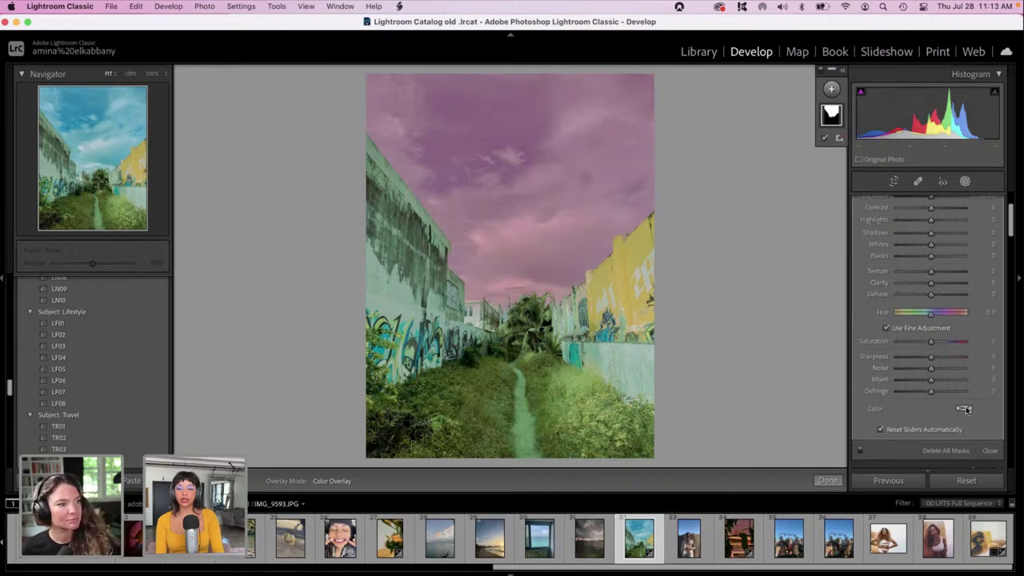
click(964, 408)
drag(889, 424, 728, 406)
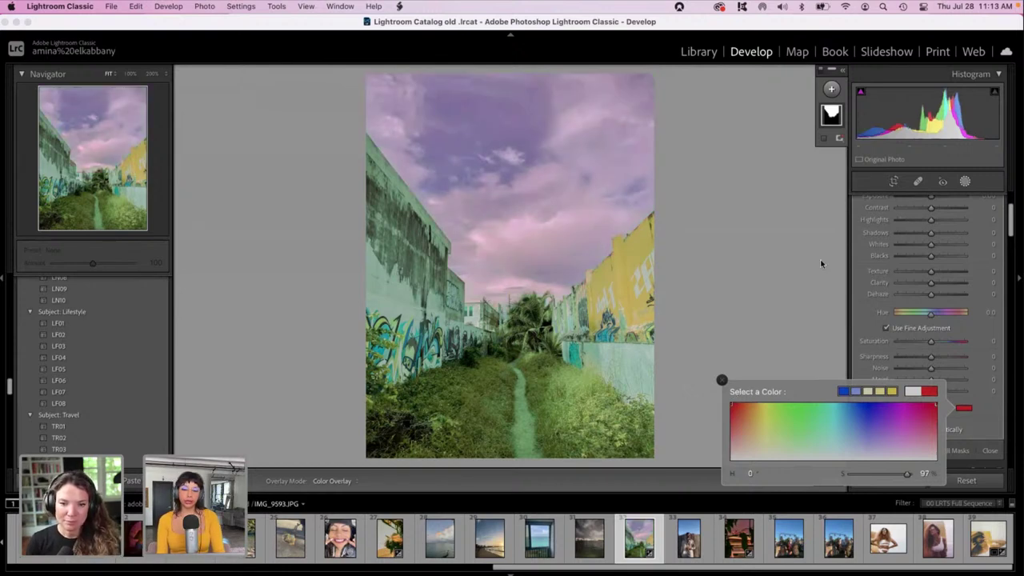
click(1011, 220)
Set the sky mask to Exposure -0.93, Tint 100, Temp 61 and Highlights 62.
scroll(1011, 221, up, 2)
click(924, 244)
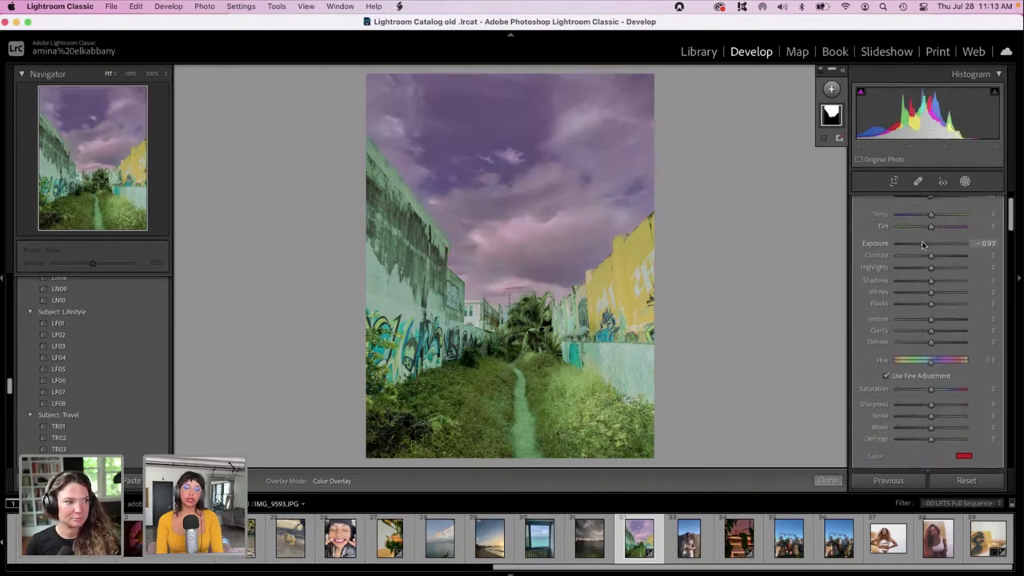
drag(953, 228, 989, 232)
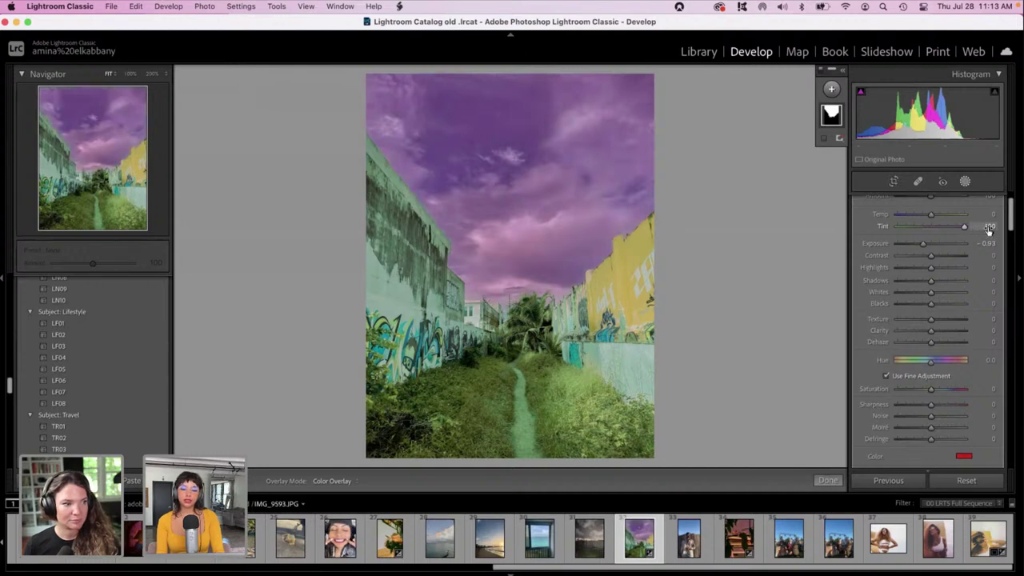
drag(948, 212, 947, 214)
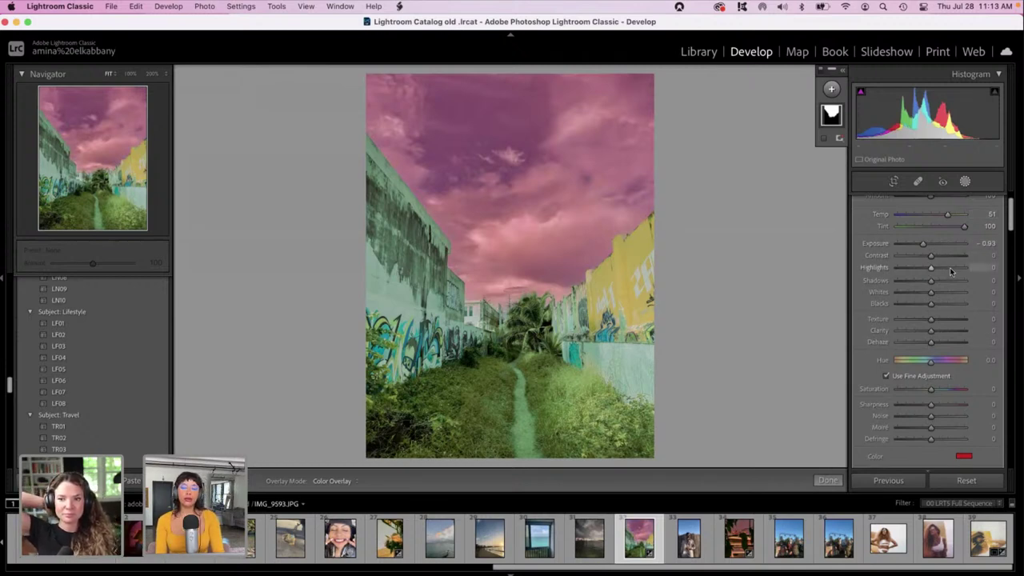
drag(948, 268, 951, 269)
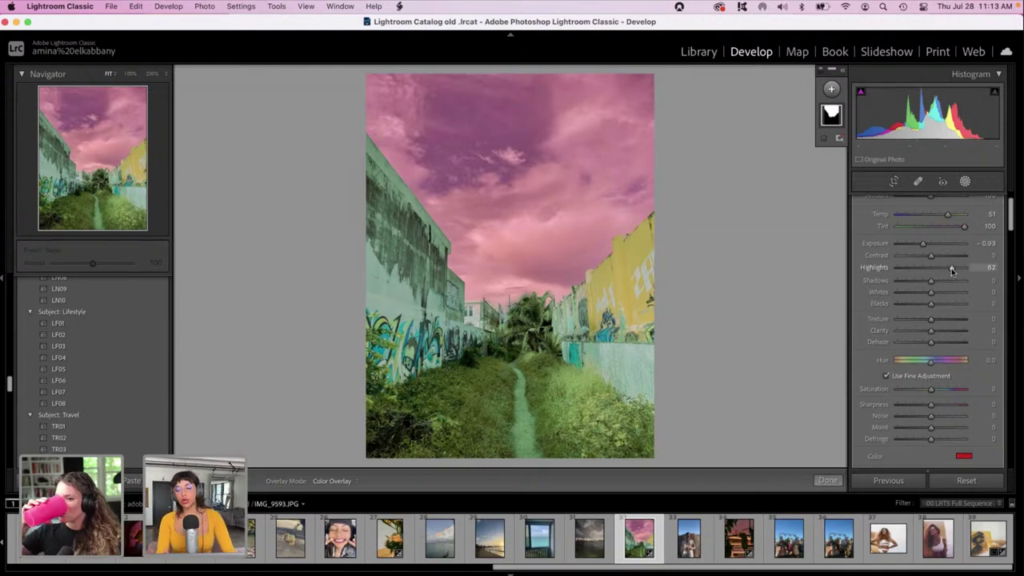
click(831, 90)
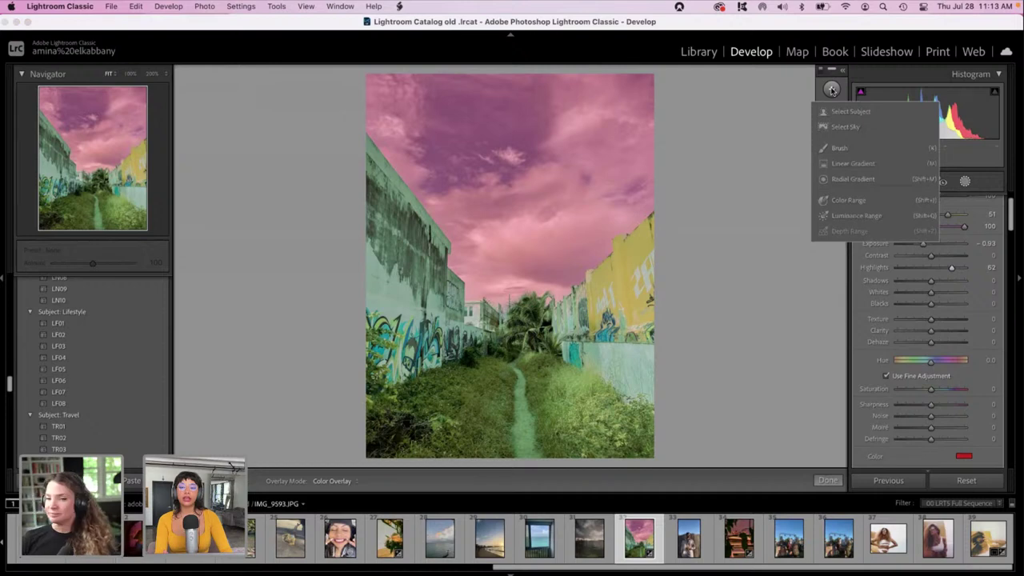
Add a second Select Sky mask and invert it to cover everything but the sky.
click(840, 127)
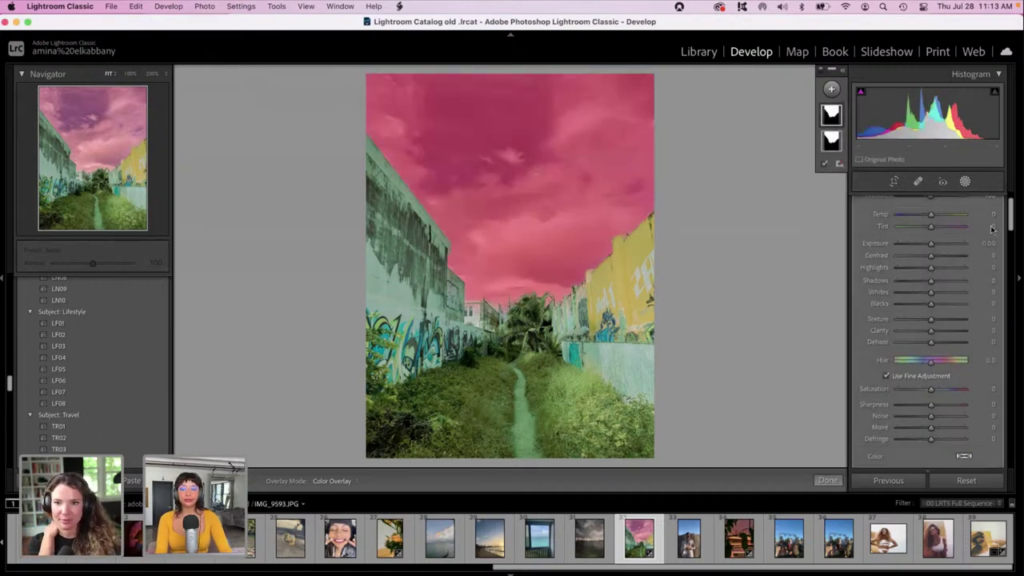
click(832, 119)
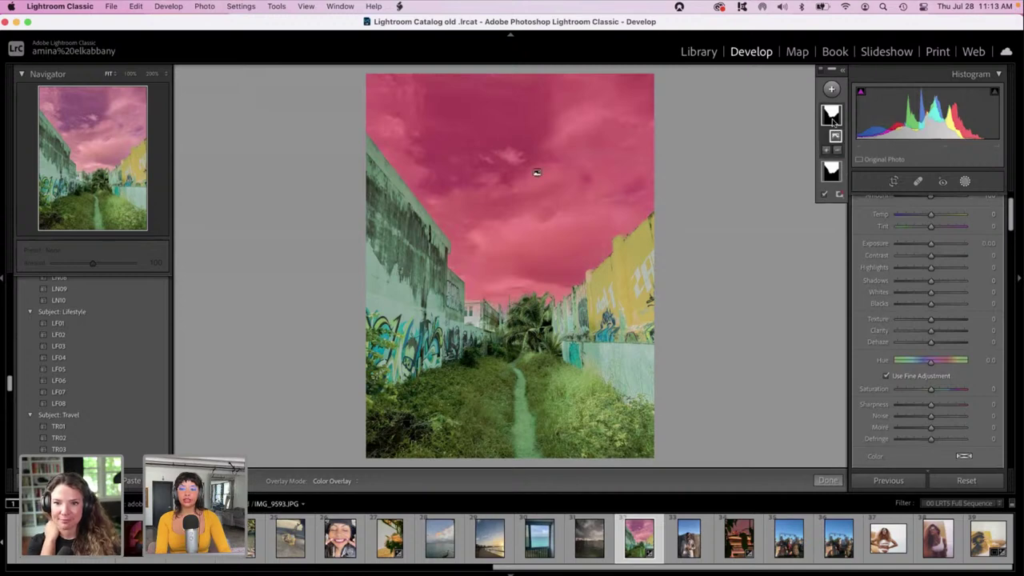
scroll(1011, 216, up, 2)
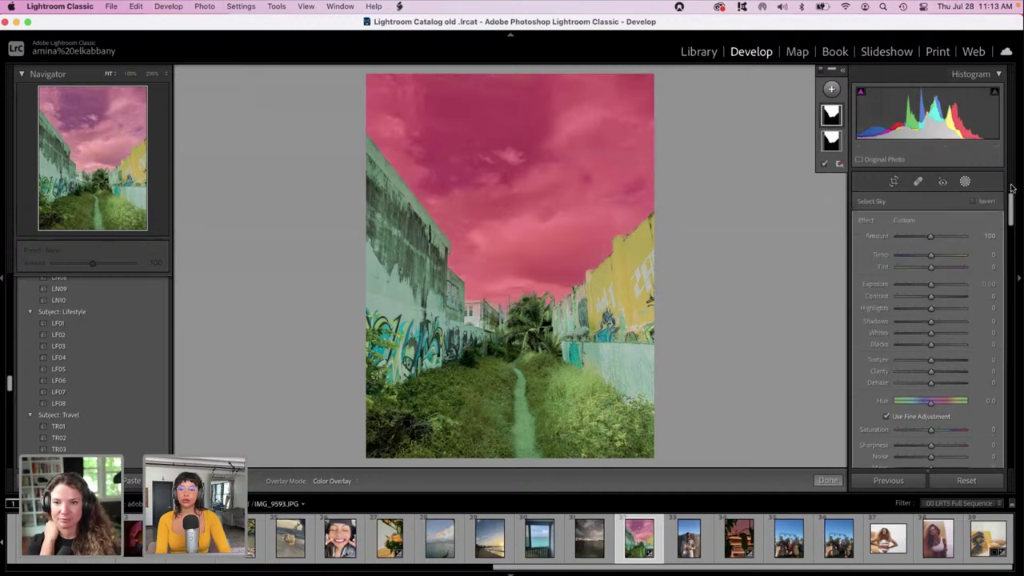
click(972, 202)
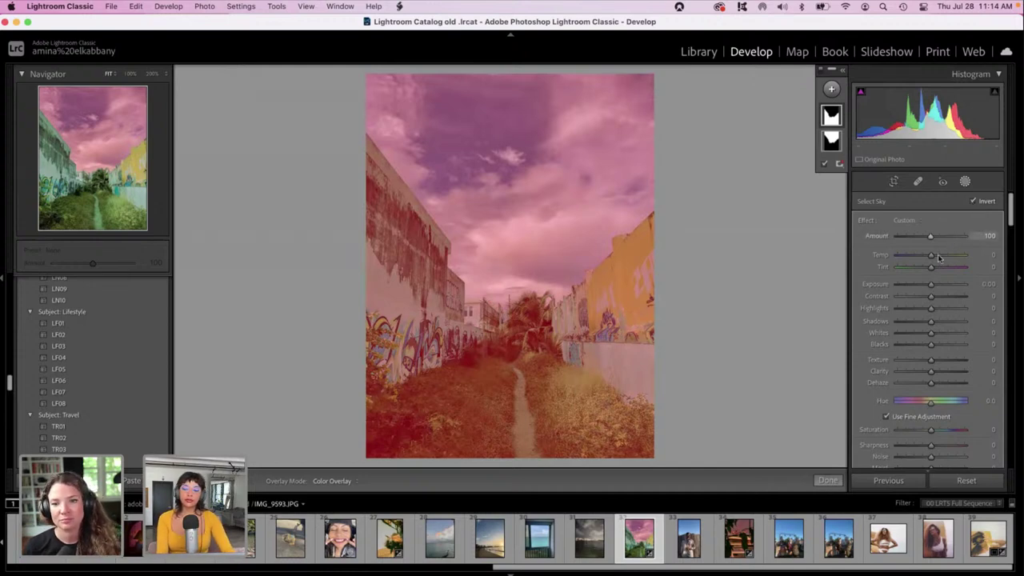
Set the inverted mask to Tint 100, Temp -13, Exposure -0.09, Highlights -100, Whites -31.
mouse_move(930, 267)
mouse_down()
mouse_move(983, 270)
mouse_move(941, 254)
mouse_move(960, 255)
mouse_move(927, 261)
mouse_up()
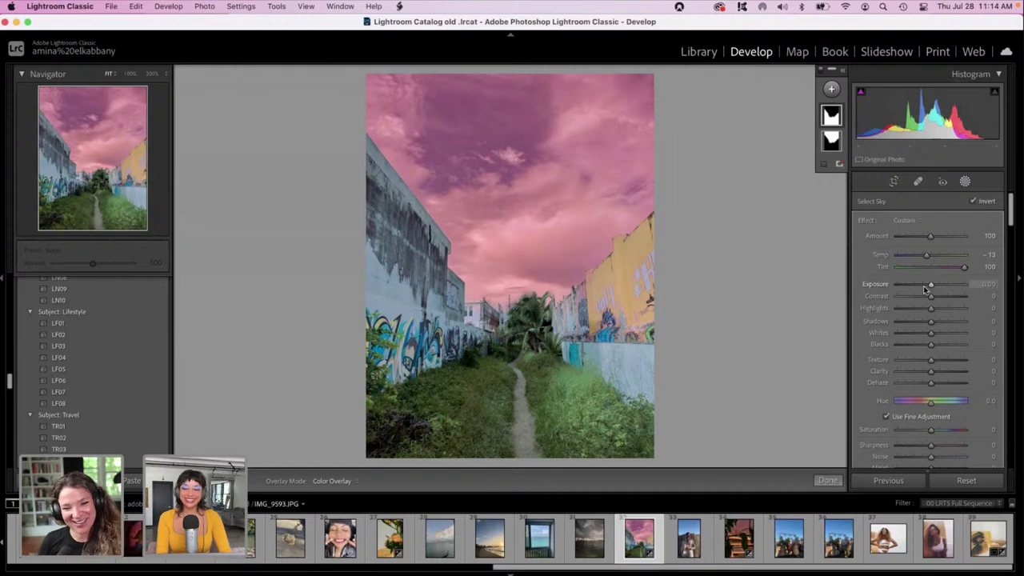
click(925, 288)
drag(925, 289, 878, 312)
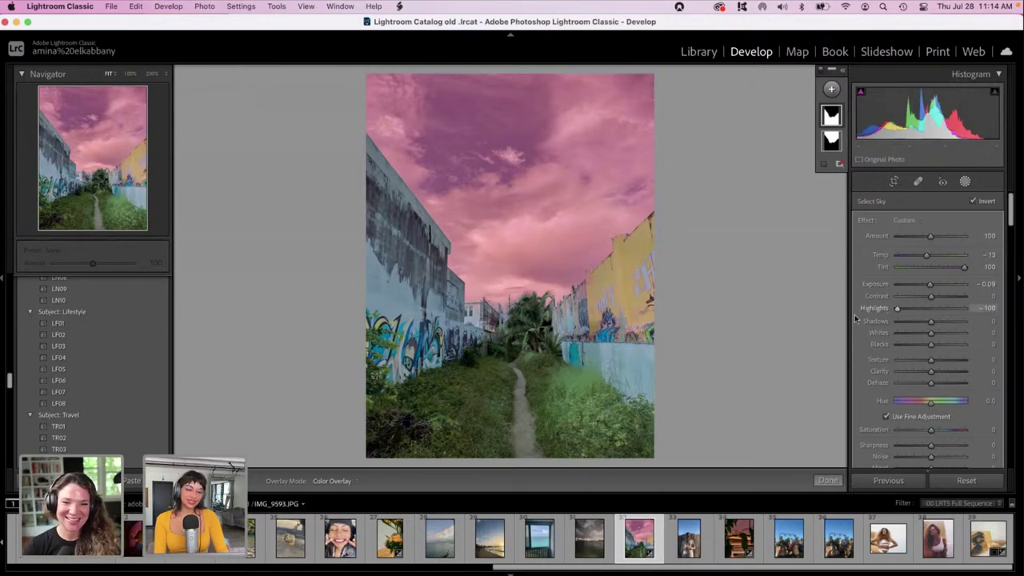
drag(917, 333, 921, 337)
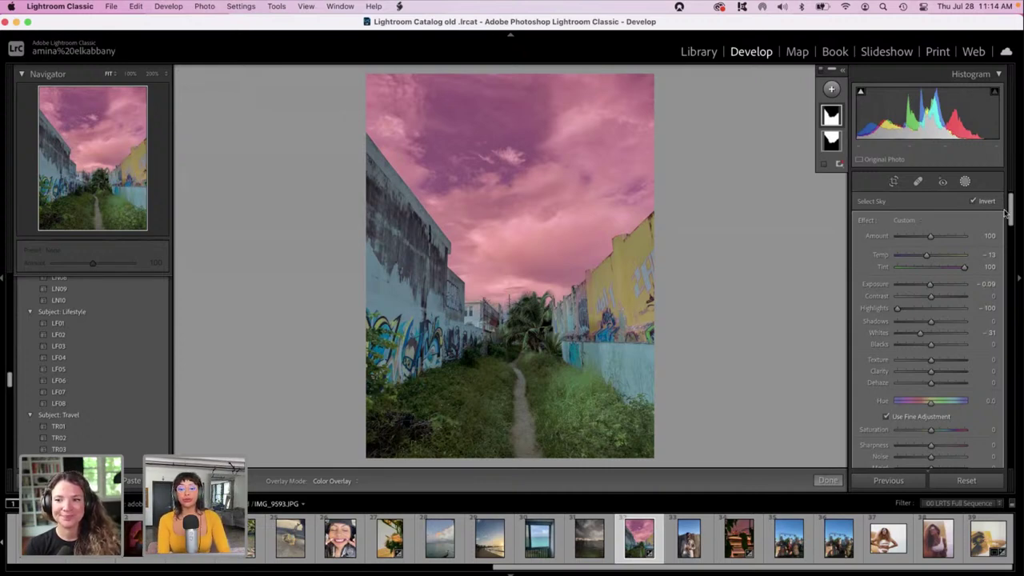
scroll(997, 272, down, 3)
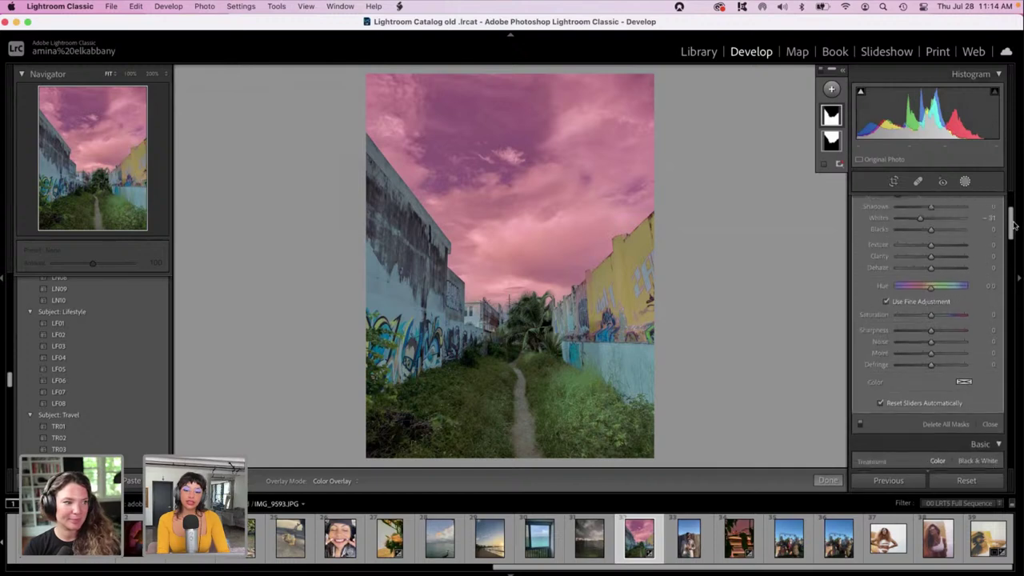
Give the inverted mask a pink-red colour tint and a Hue shift of -6.1.
click(964, 409)
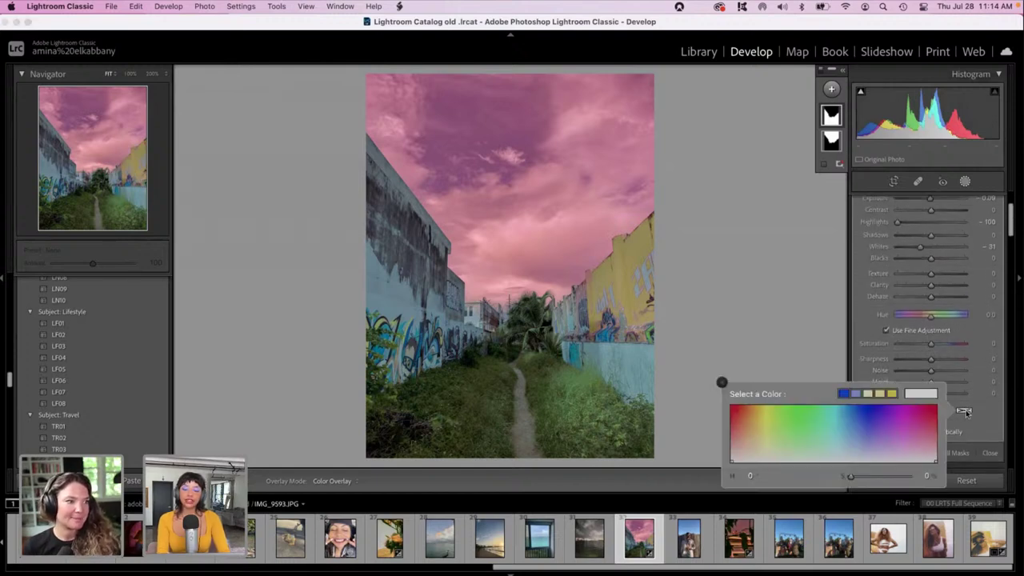
click(897, 406)
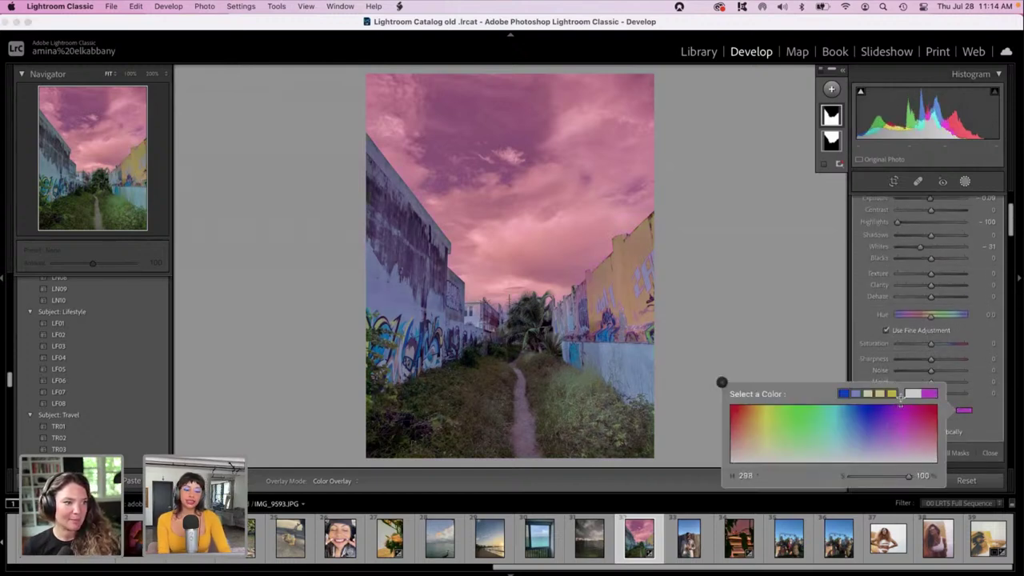
mouse_move(912, 416)
mouse_down()
mouse_move(944, 403)
mouse_move(917, 418)
mouse_move(941, 406)
mouse_move(932, 414)
mouse_up()
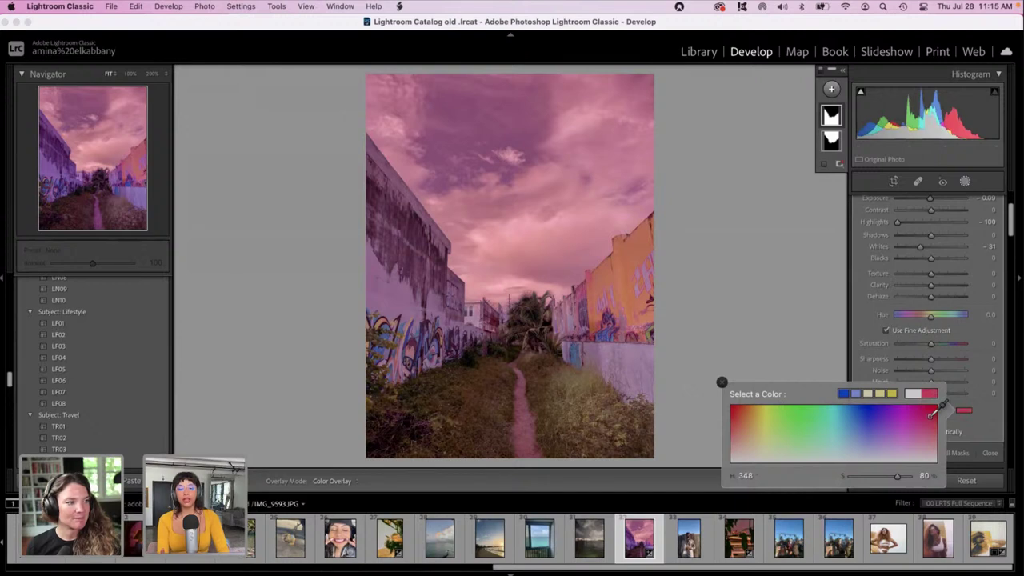
drag(932, 414, 934, 415)
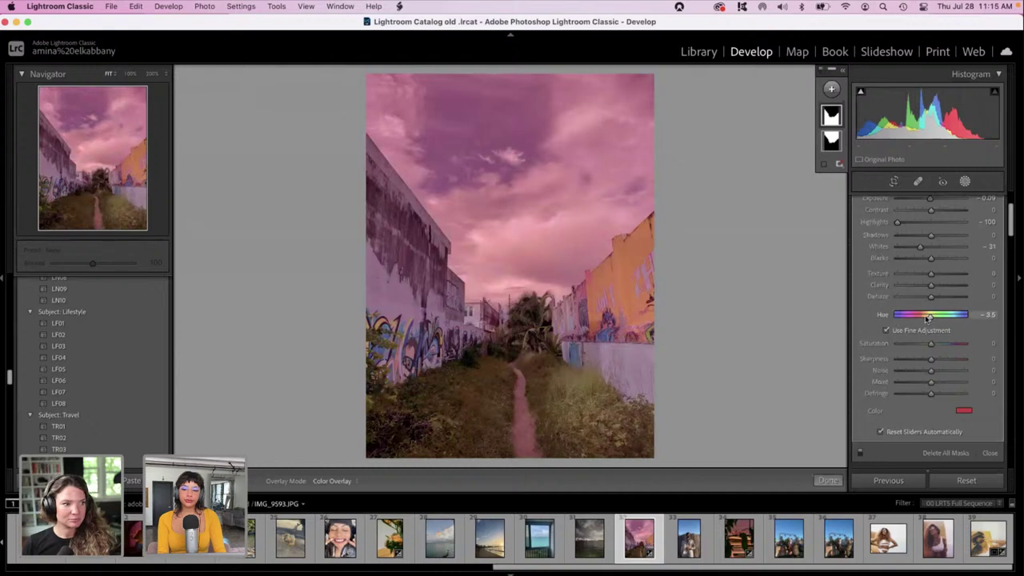
drag(930, 315, 887, 352)
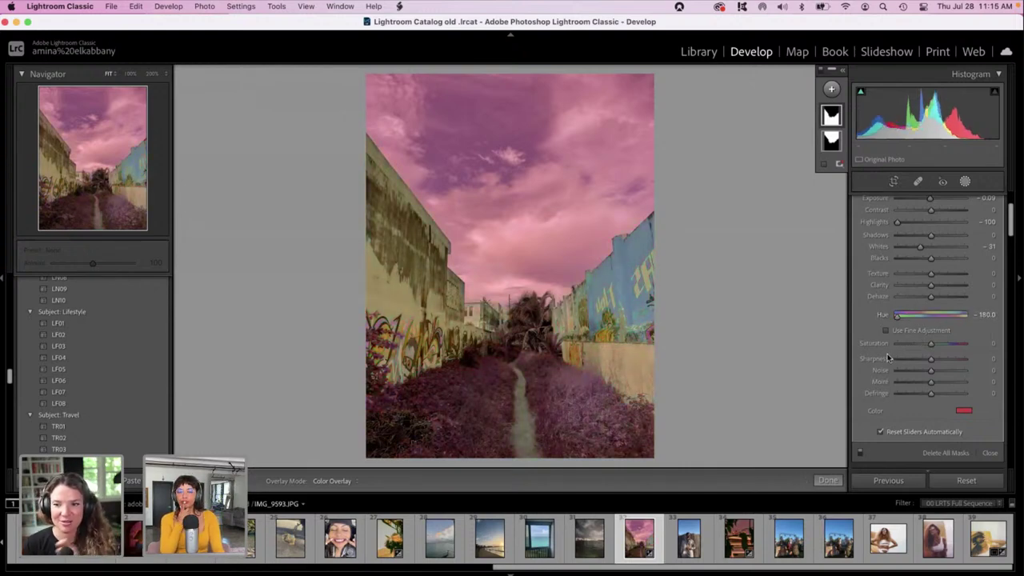
drag(895, 316, 953, 315)
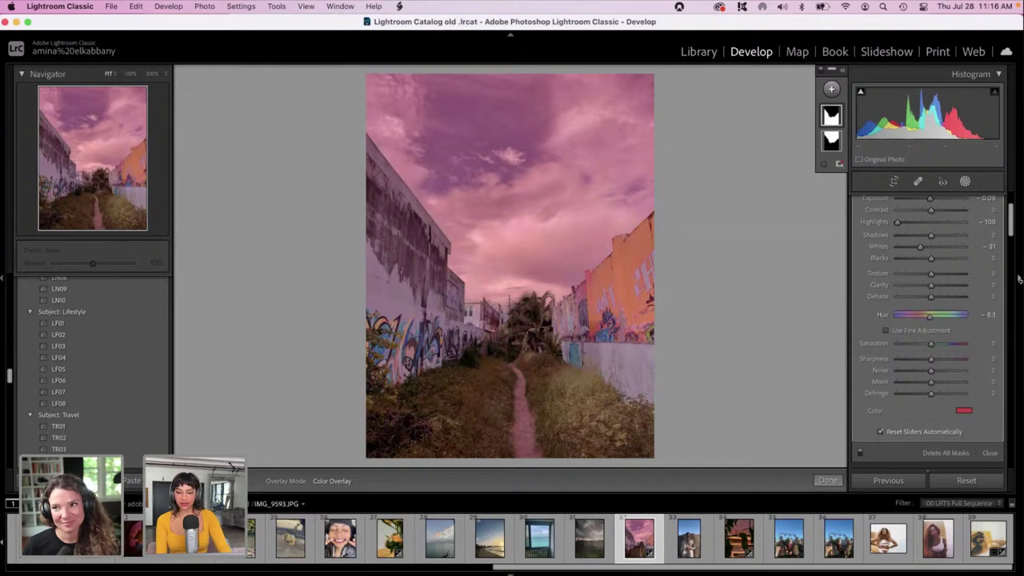
drag(1009, 227, 1010, 216)
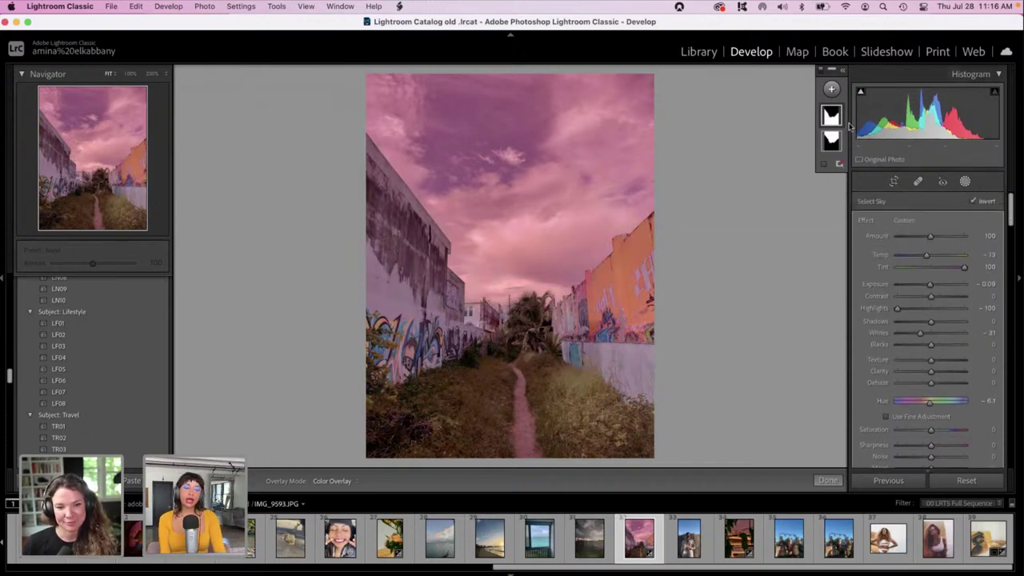
Select the sky mask and settle its Hue at -12.2 for a soft pink sky.
click(830, 141)
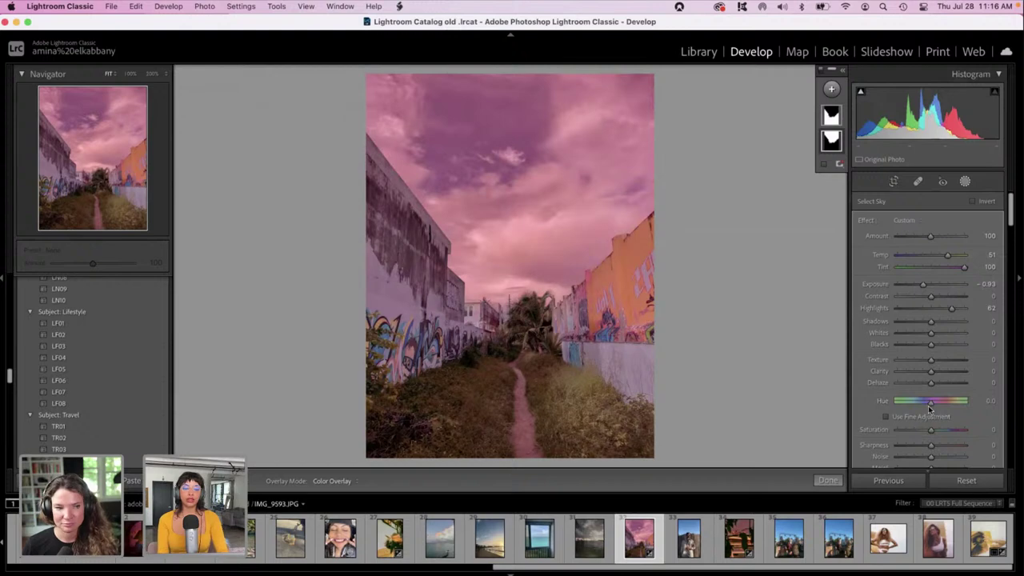
mouse_move(929, 405)
mouse_down()
mouse_move(918, 405)
mouse_move(949, 402)
mouse_up()
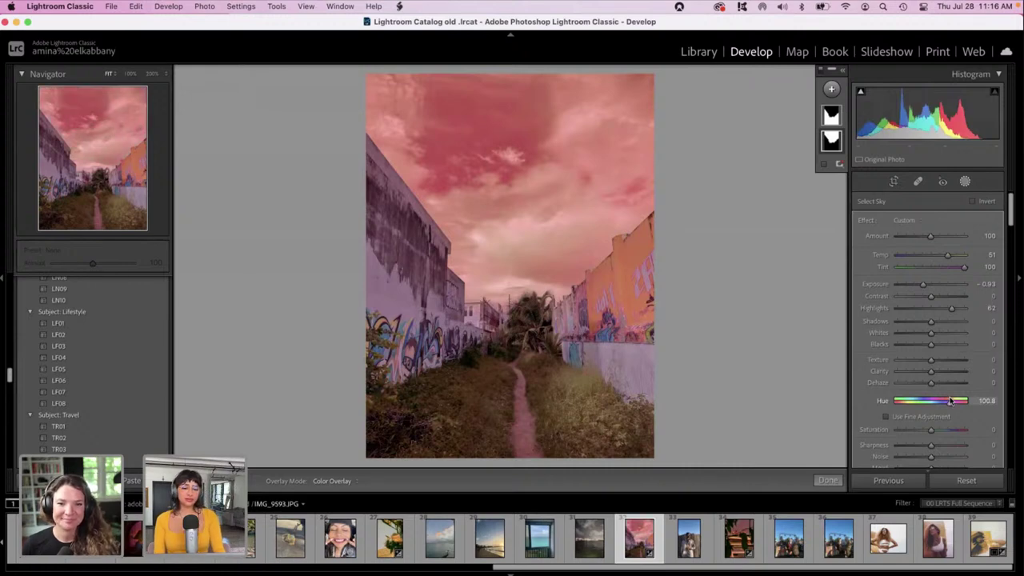
mouse_move(950, 401)
mouse_down()
mouse_move(968, 396)
mouse_move(931, 392)
mouse_move(947, 390)
mouse_up()
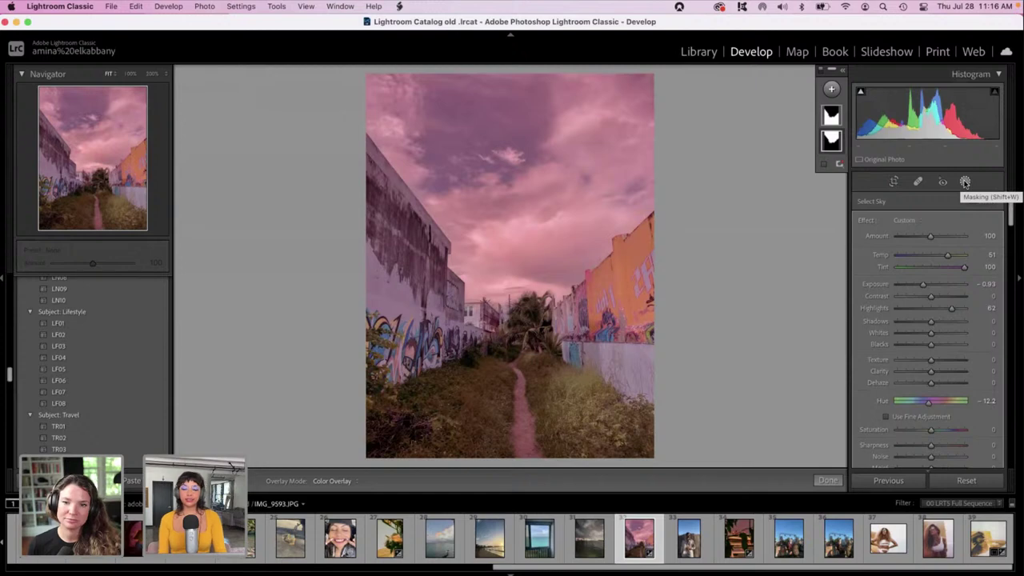
Close mask editing to get back to the Basic adjustments.
click(964, 182)
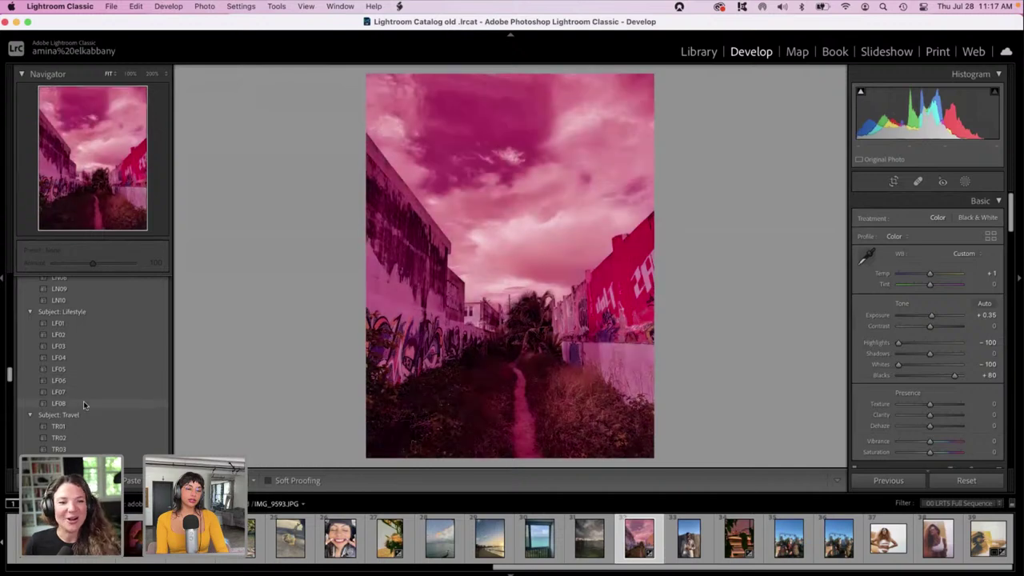
scroll(79, 425, down, 5)
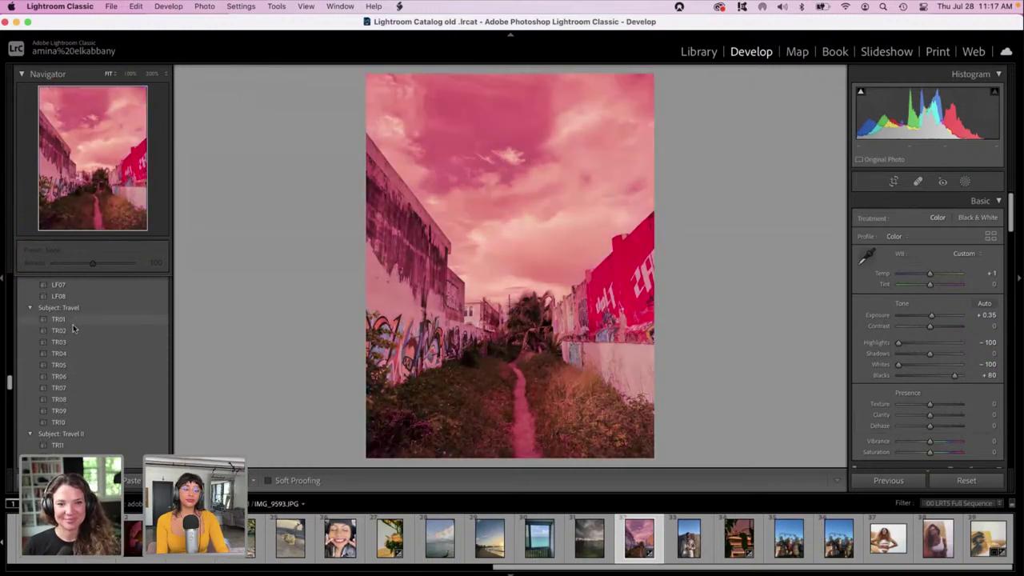
scroll(85, 376, down, 2)
scroll(85, 375, down, 3)
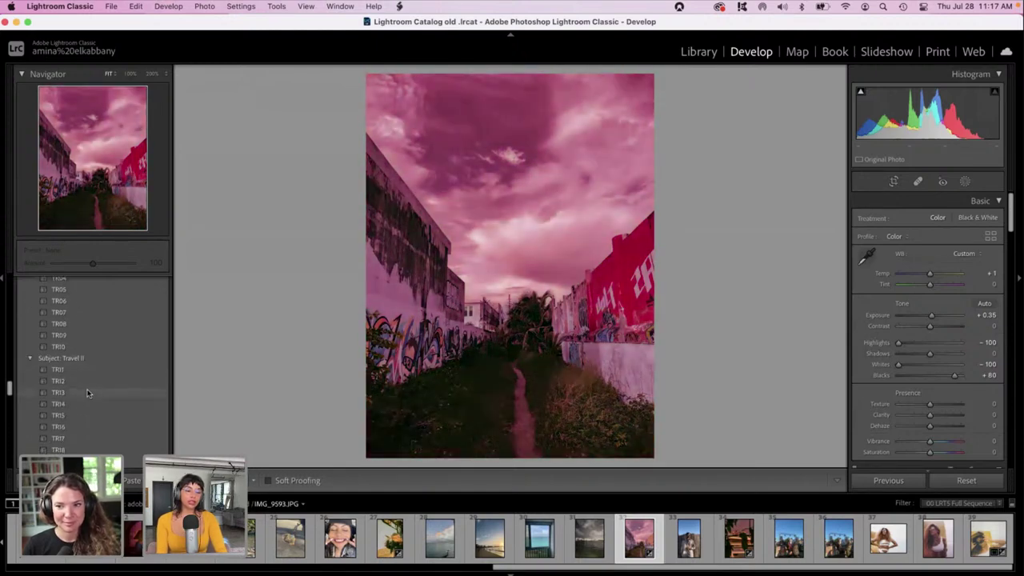
scroll(86, 415, down, 2)
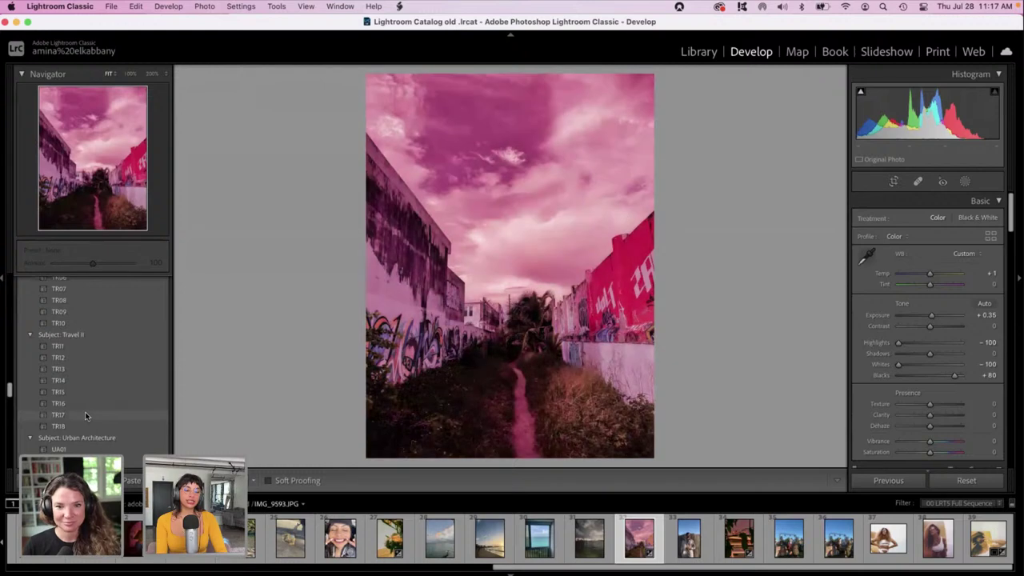
scroll(86, 415, down, 1)
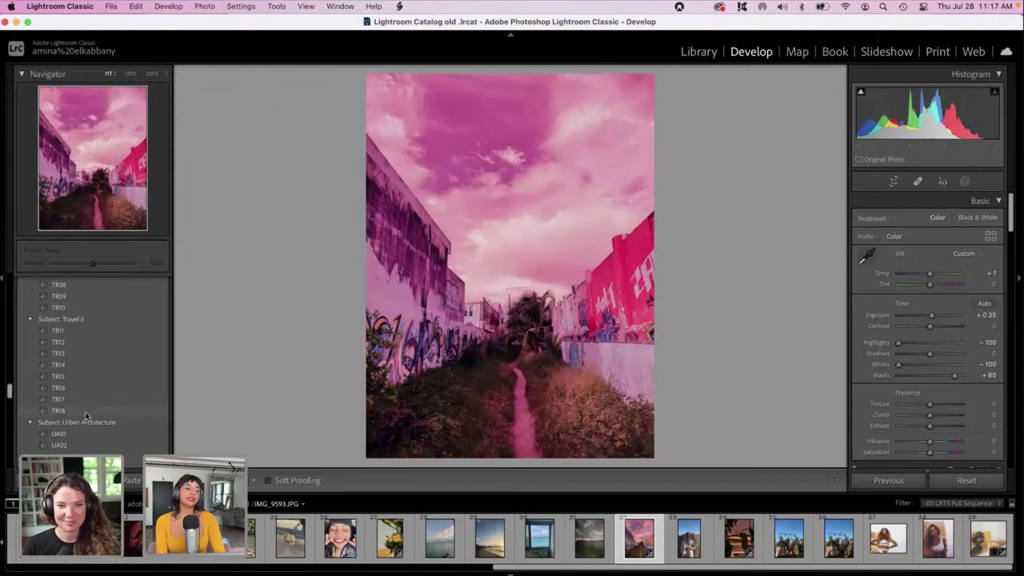
scroll(85, 411, down, 3)
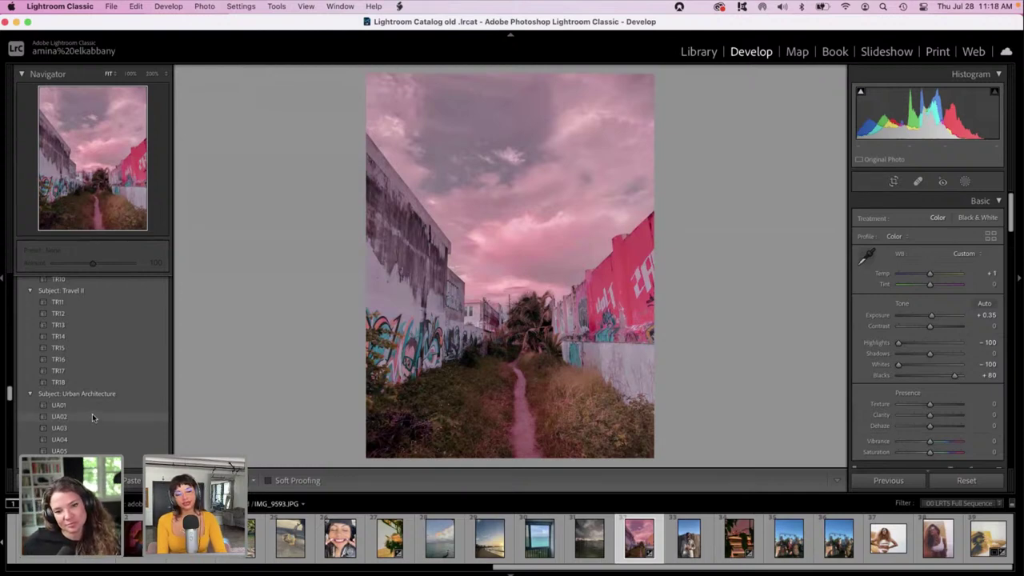
scroll(92, 438, down, 1)
scroll(92, 437, down, 1)
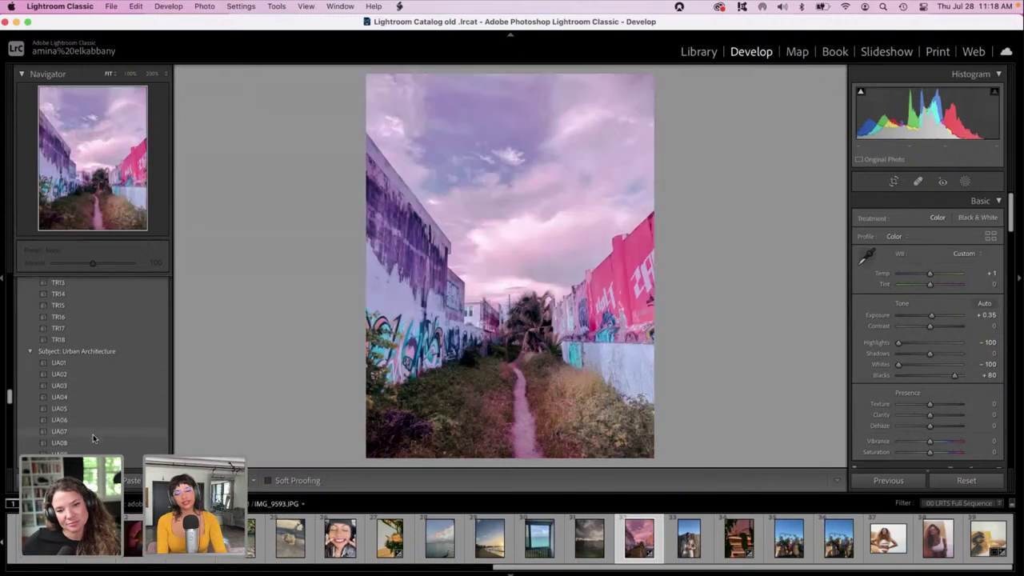
scroll(92, 437, down, 3)
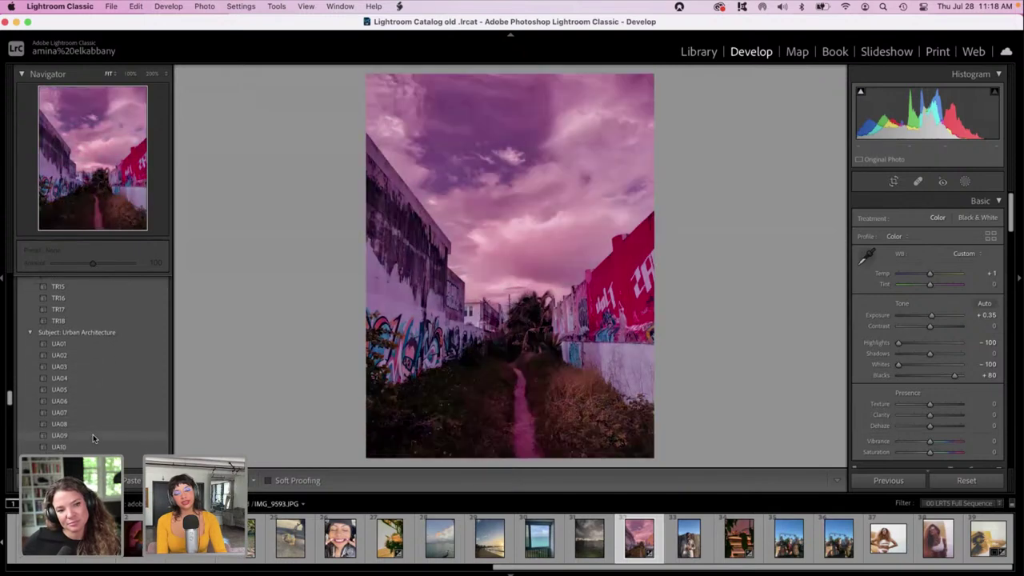
scroll(92, 438, down, 1)
scroll(92, 437, up, 5)
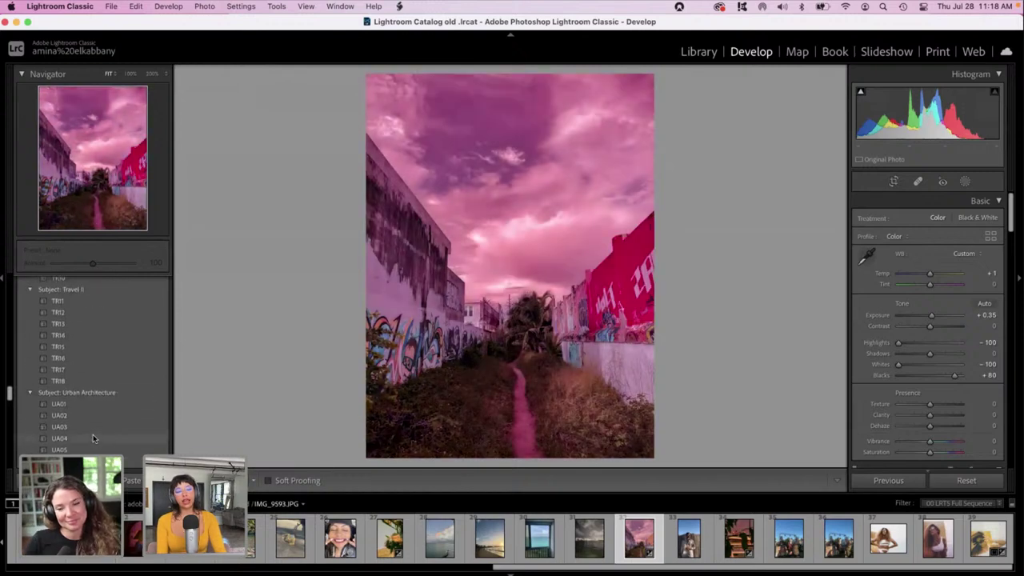
scroll(92, 438, up, 1)
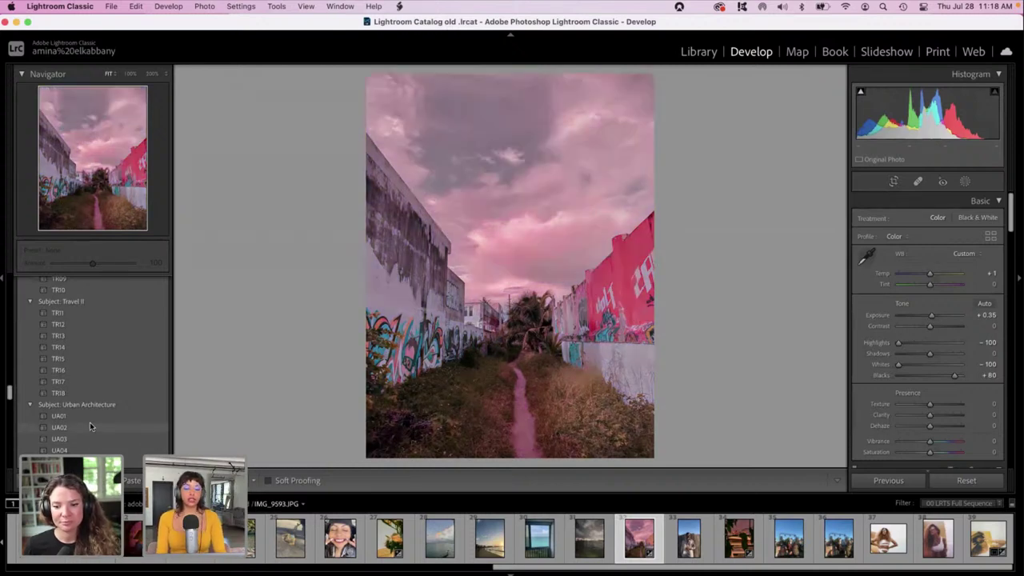
Apply the UA02 preset to the alley photo and pull Whites down to -95.
click(90, 426)
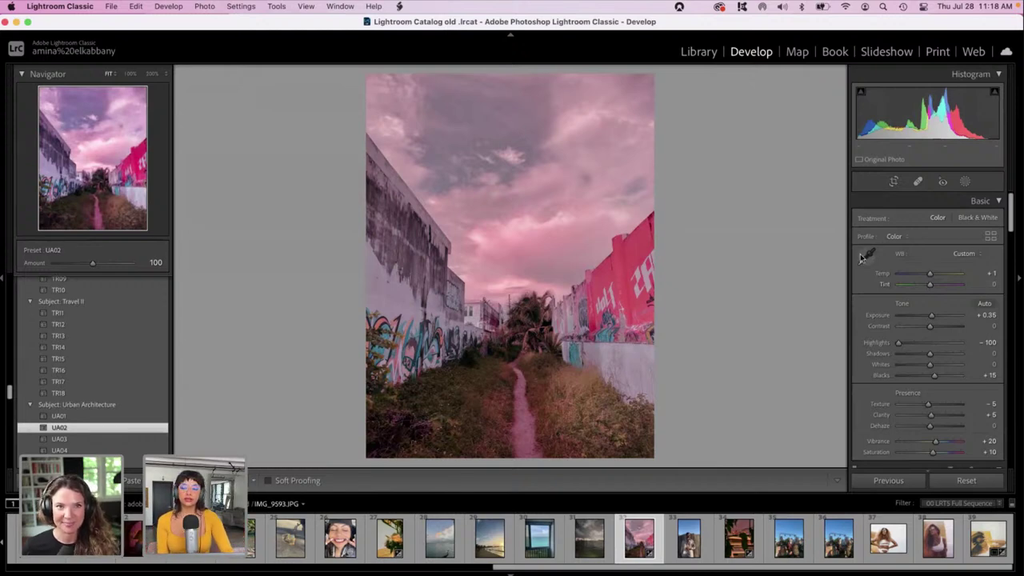
mouse_move(929, 364)
mouse_down()
mouse_move(900, 366)
mouse_move(942, 353)
mouse_move(942, 376)
mouse_up()
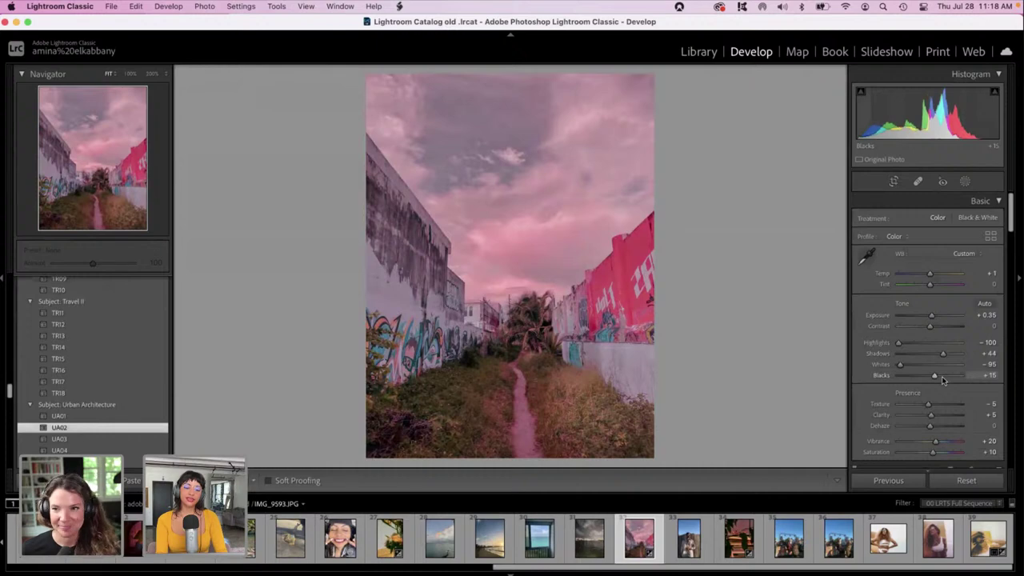
scroll(941, 376, down, 10)
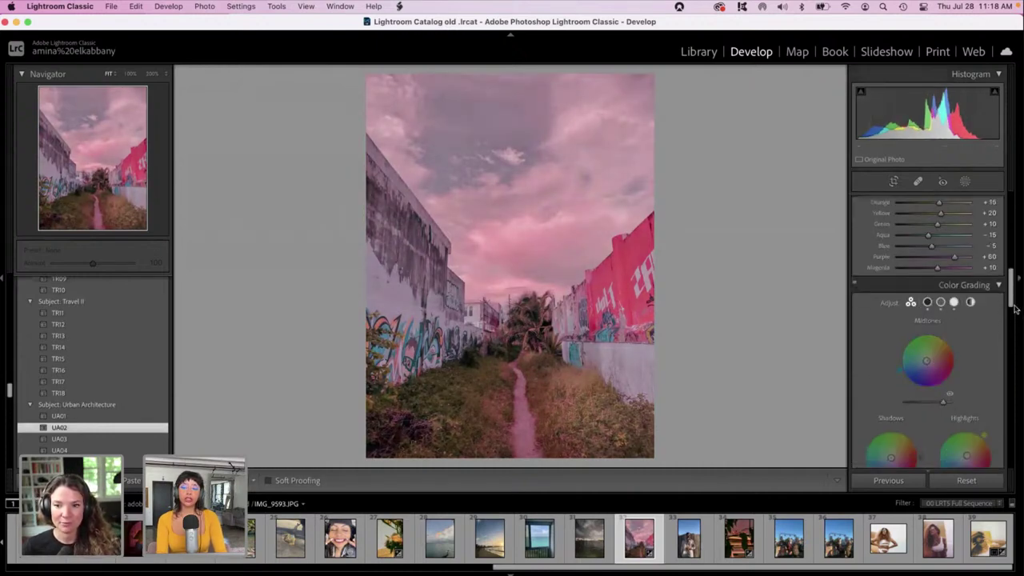
drag(1012, 307, 1010, 315)
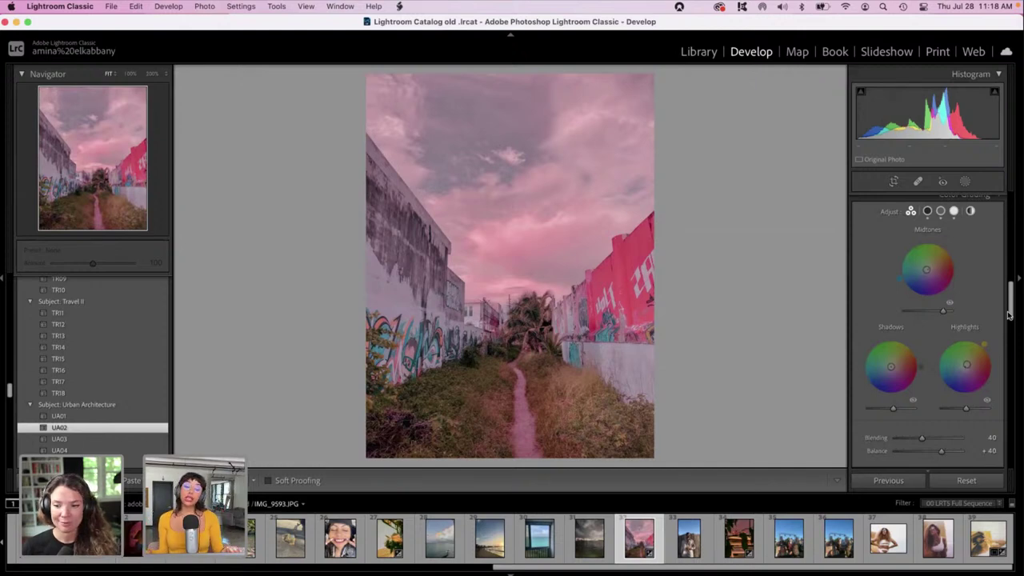
drag(1010, 317, 1012, 324)
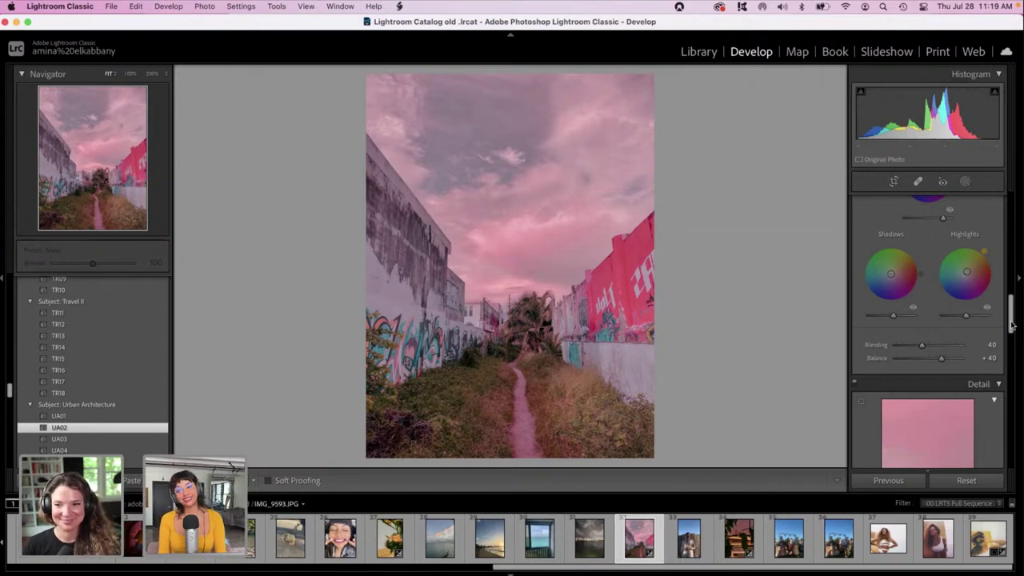
drag(1011, 324, 1021, 475)
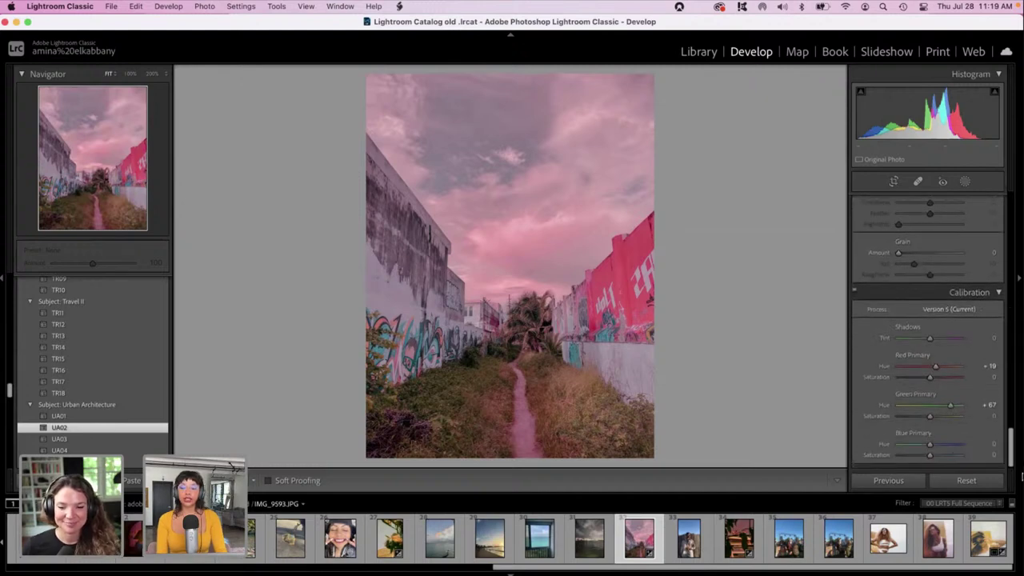
Raise the Calibration Blue Primary hue to +73.
click(948, 445)
drag(947, 445, 952, 445)
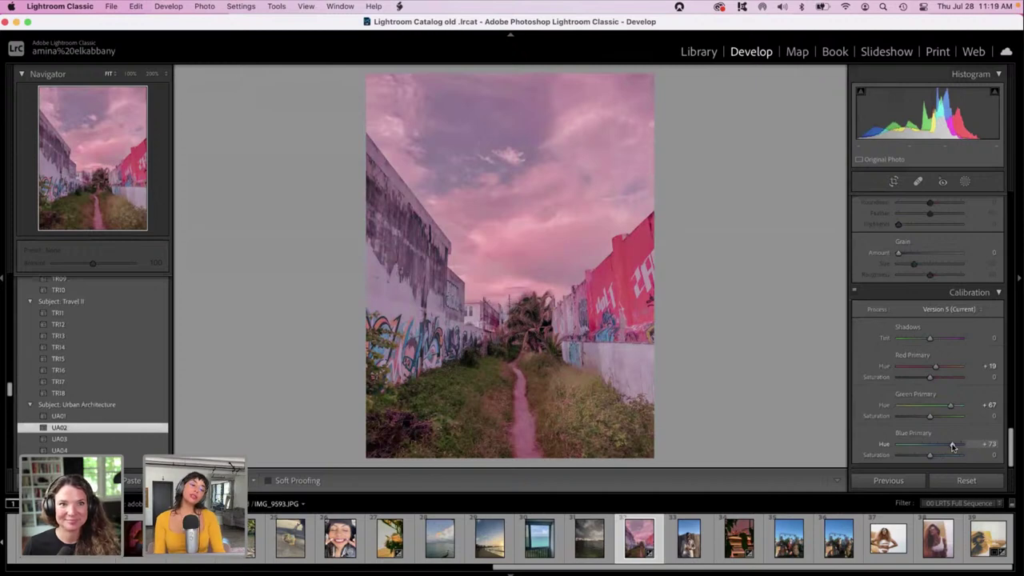
drag(1010, 441, 1010, 431)
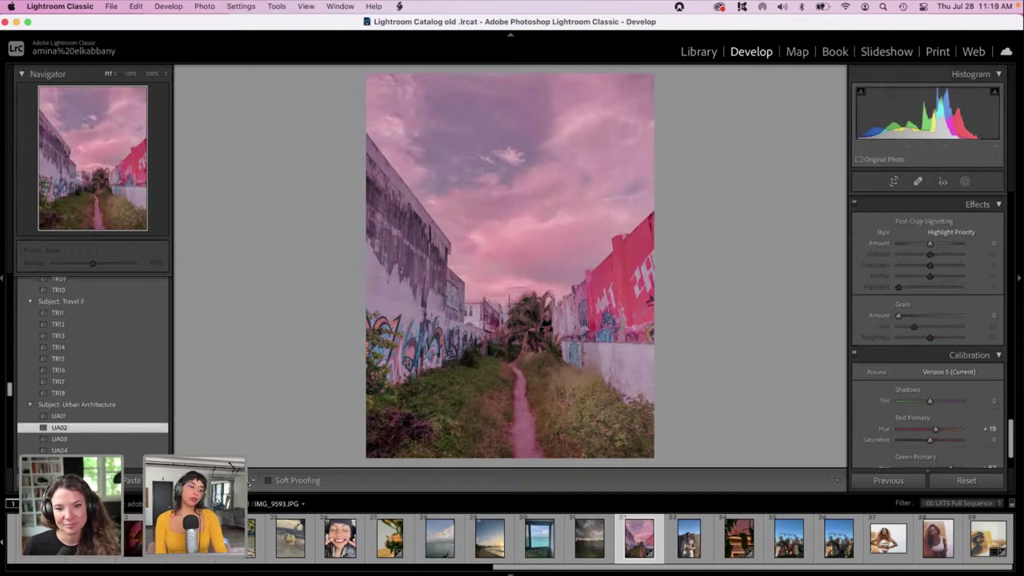
key(y)
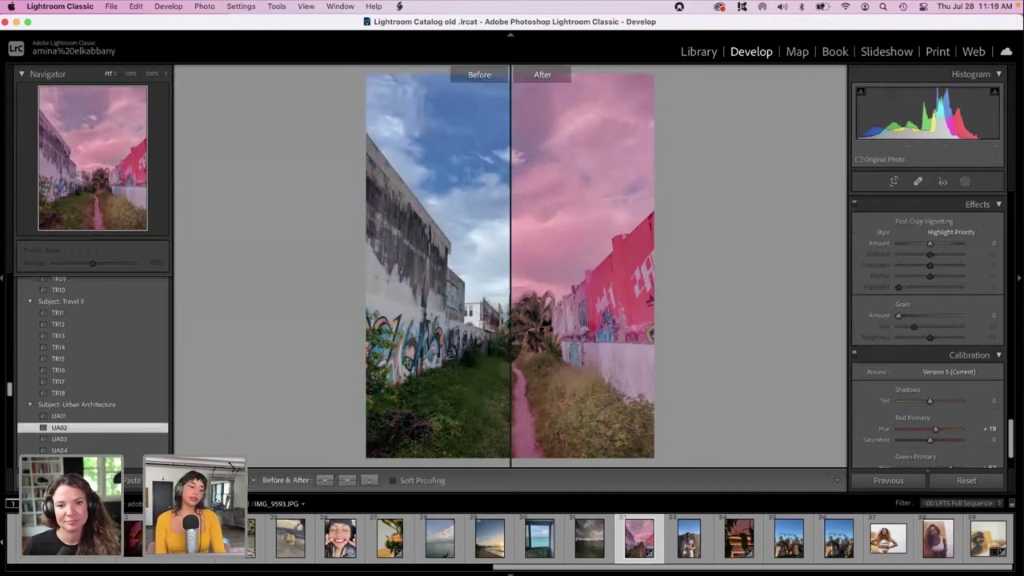
key(alt+y)
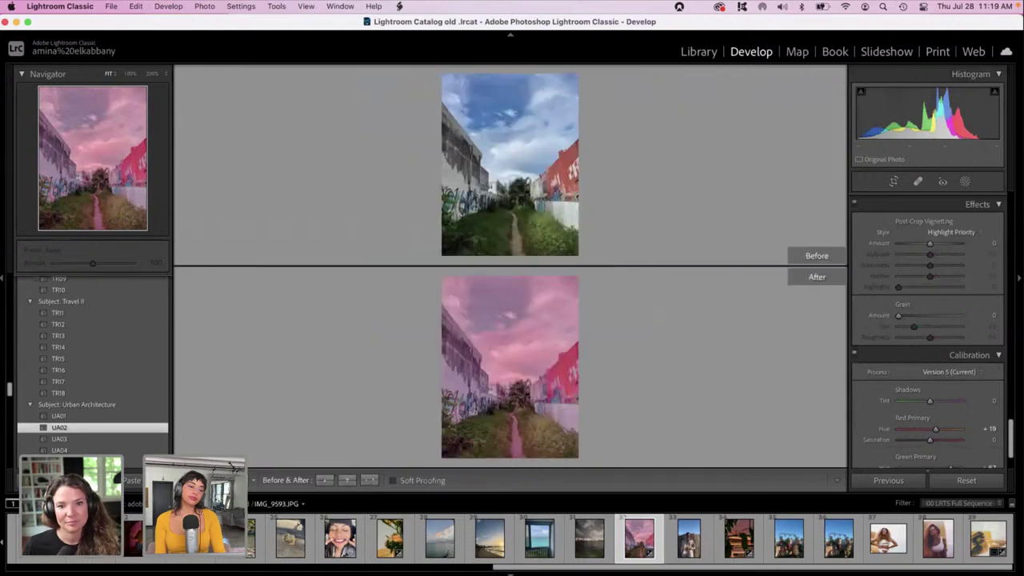
key(alt+y)
key(y)
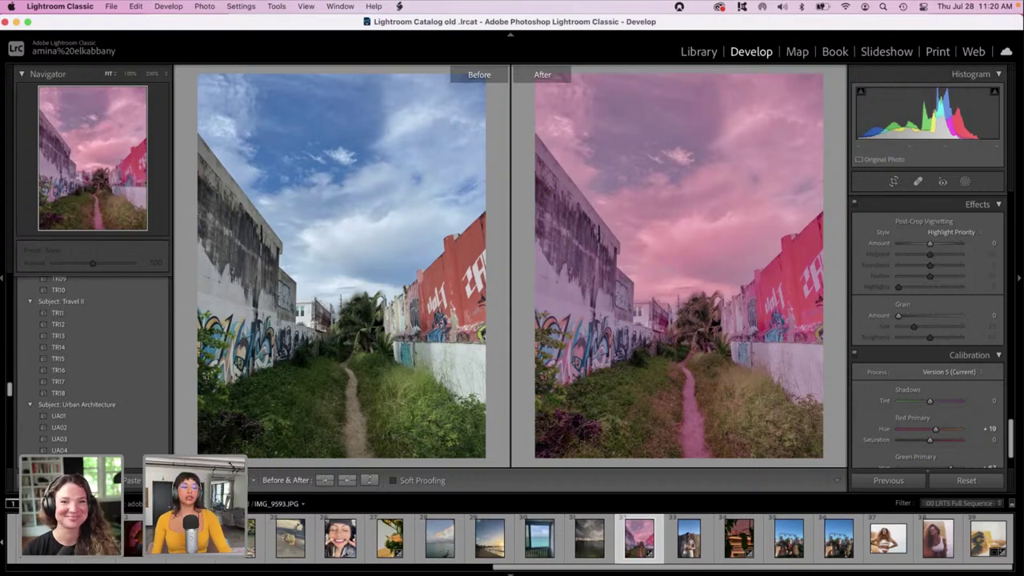
key(y)
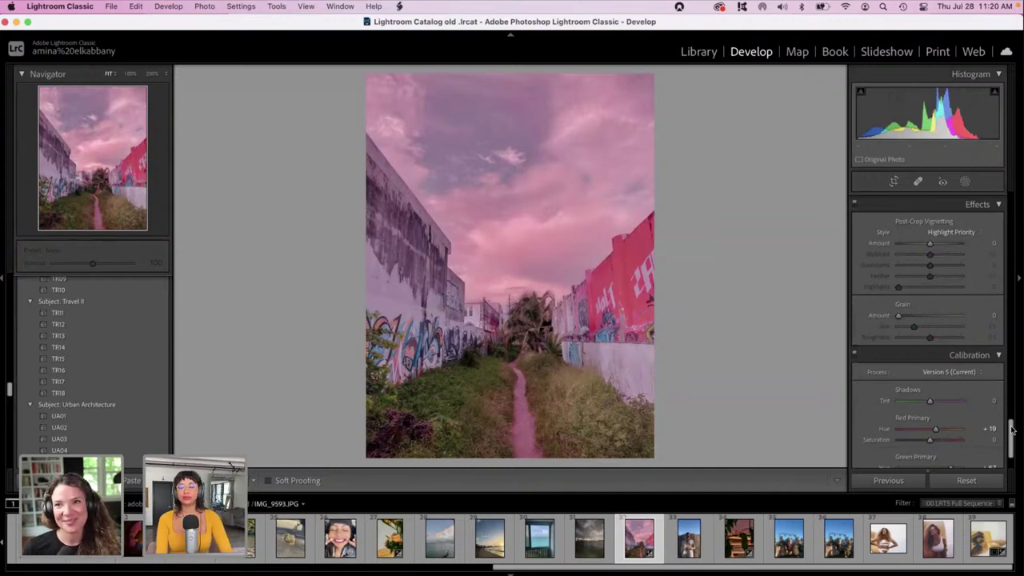
Set the alley photo's Sharpening Amount to 20 and Luminance noise reduction to 49.
drag(1011, 429, 1006, 328)
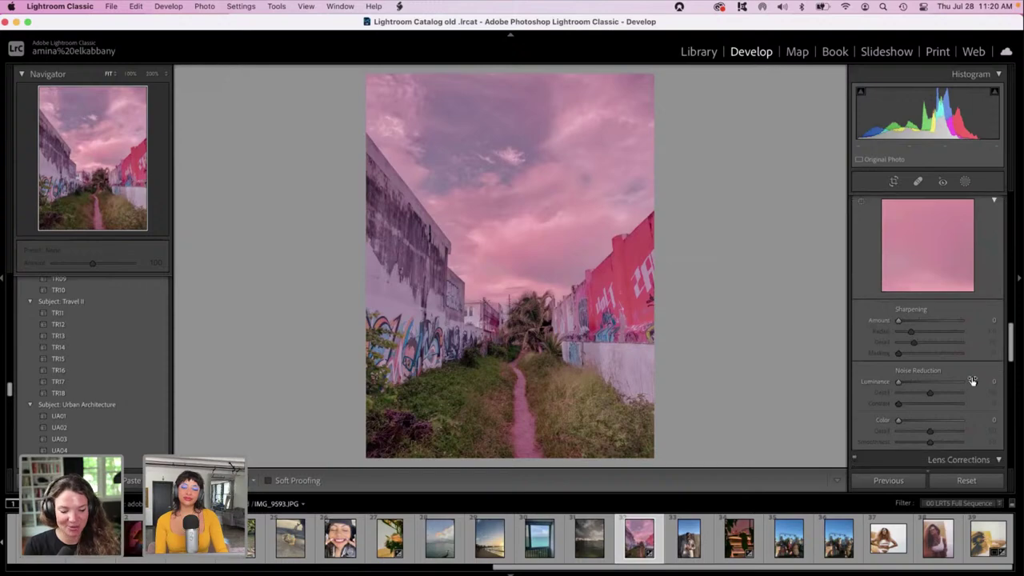
click(927, 381)
click(907, 319)
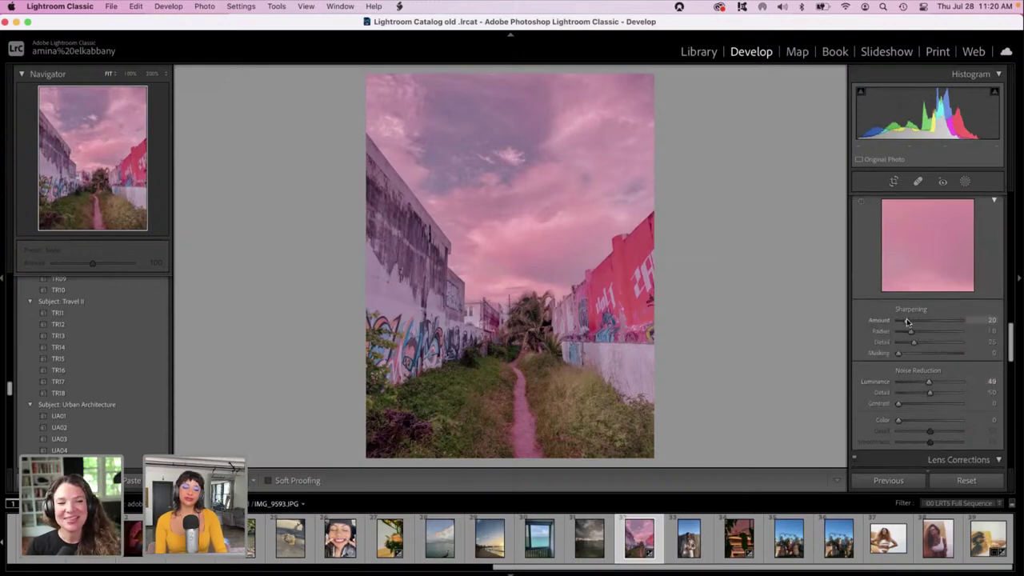
Zoom in on the graffiti wall and overgrown path to check detail, then fit the photo.
click(596, 308)
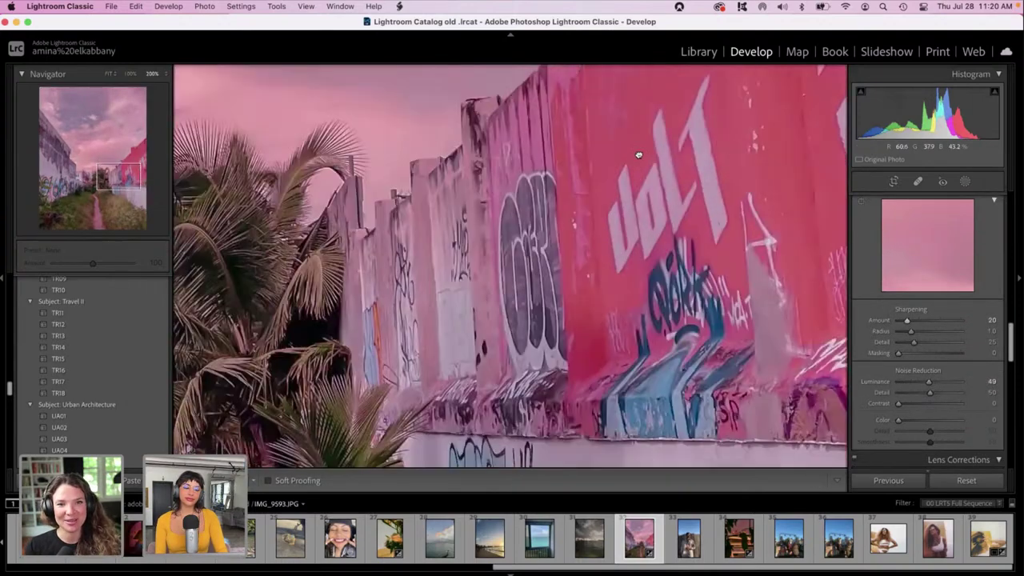
drag(638, 154, 680, 48)
drag(486, 218, 787, 101)
click(786, 101)
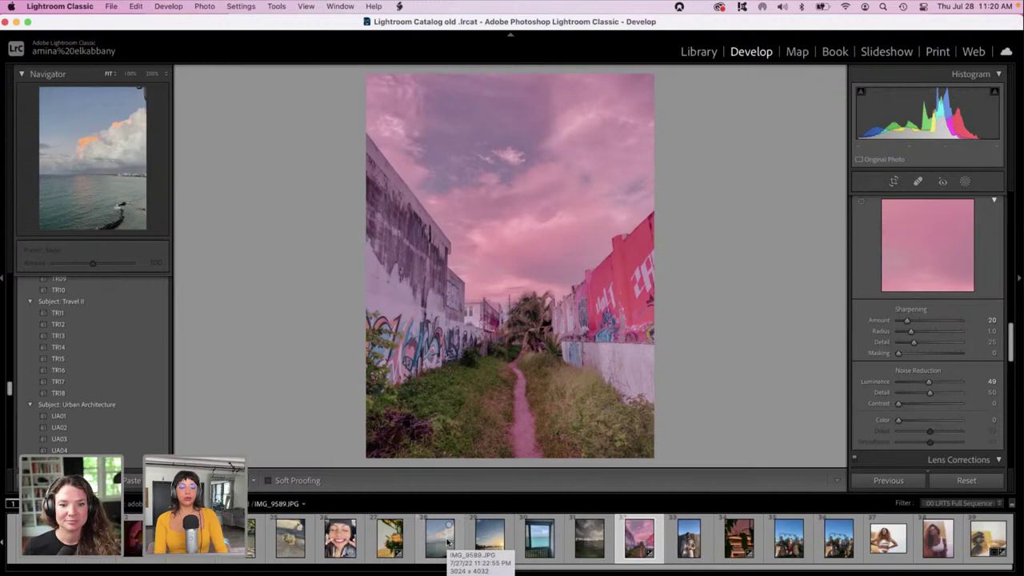
Sync the alley photo's develop settings to filmstrip photos 28–32.
scroll(447, 543, left, 1)
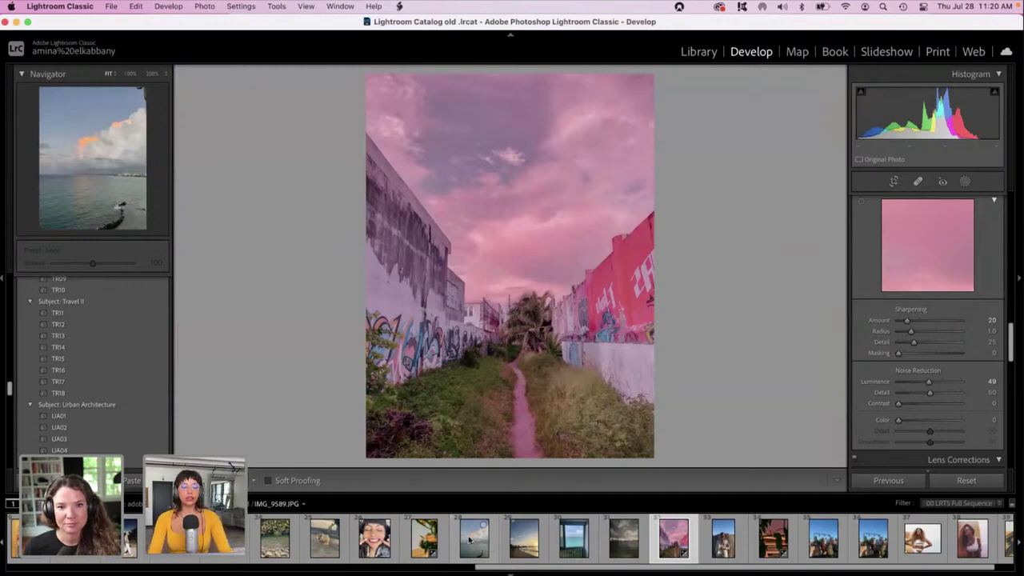
shift+click(469, 541)
click(888, 481)
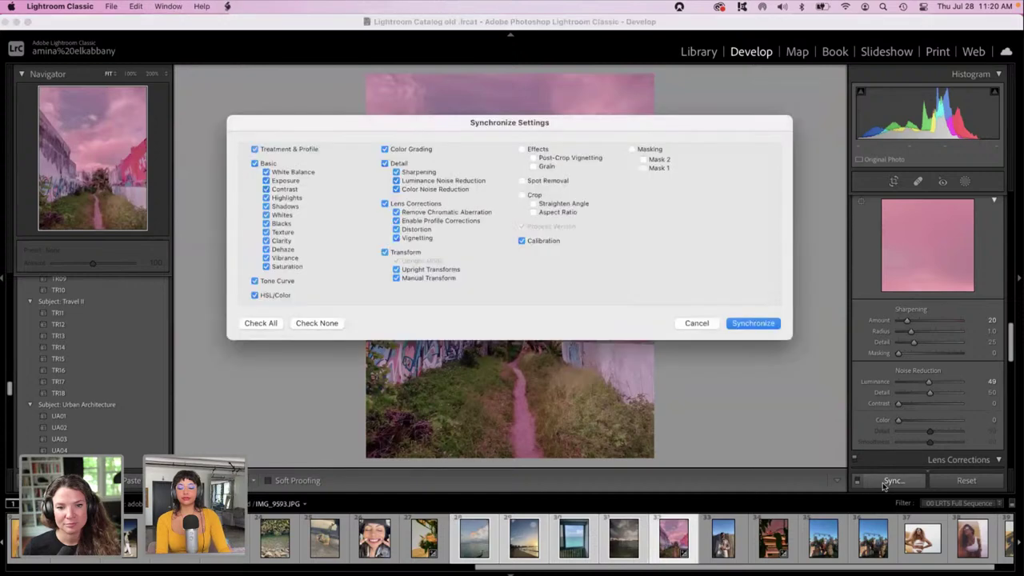
key(Return)
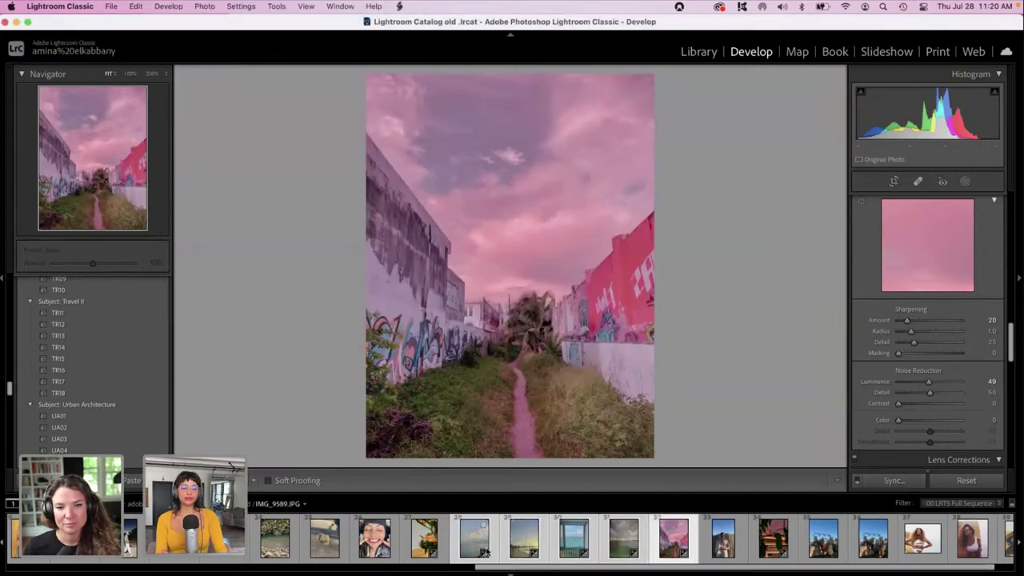
Step through the singer, sea and beach photos, revisit the pink alley, then return to the beach photo.
click(437, 563)
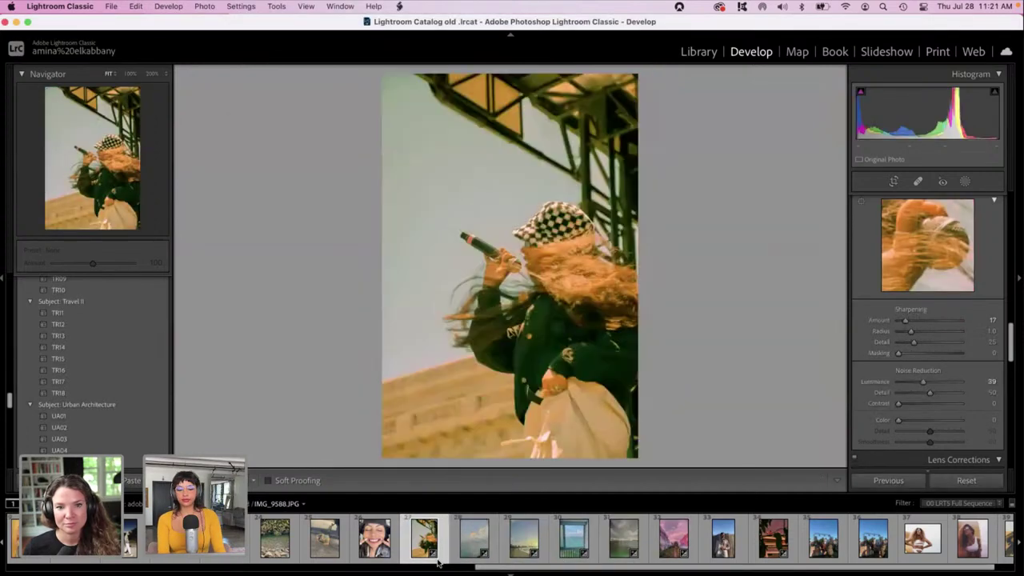
key(Right)
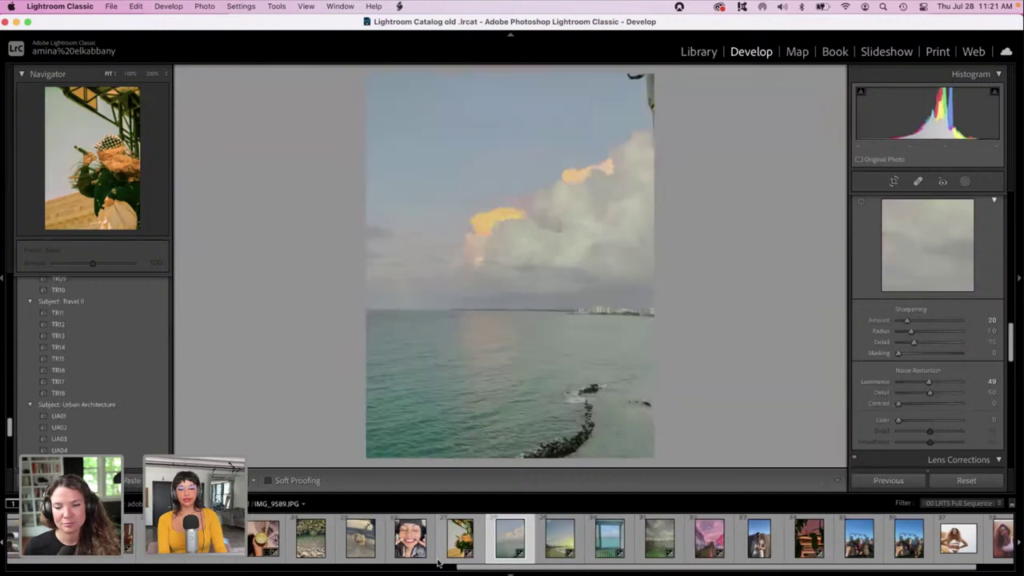
key(Right)
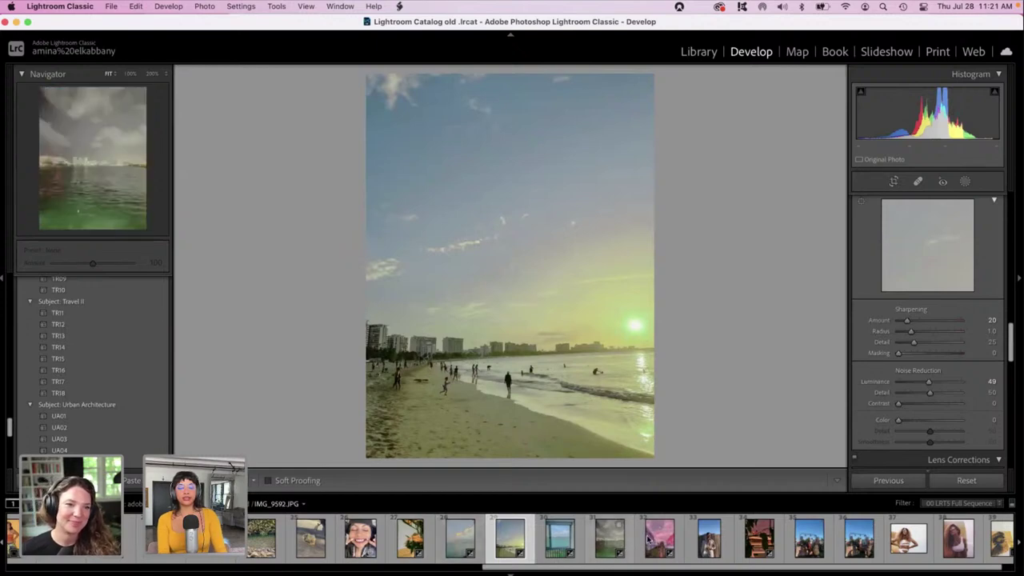
click(647, 542)
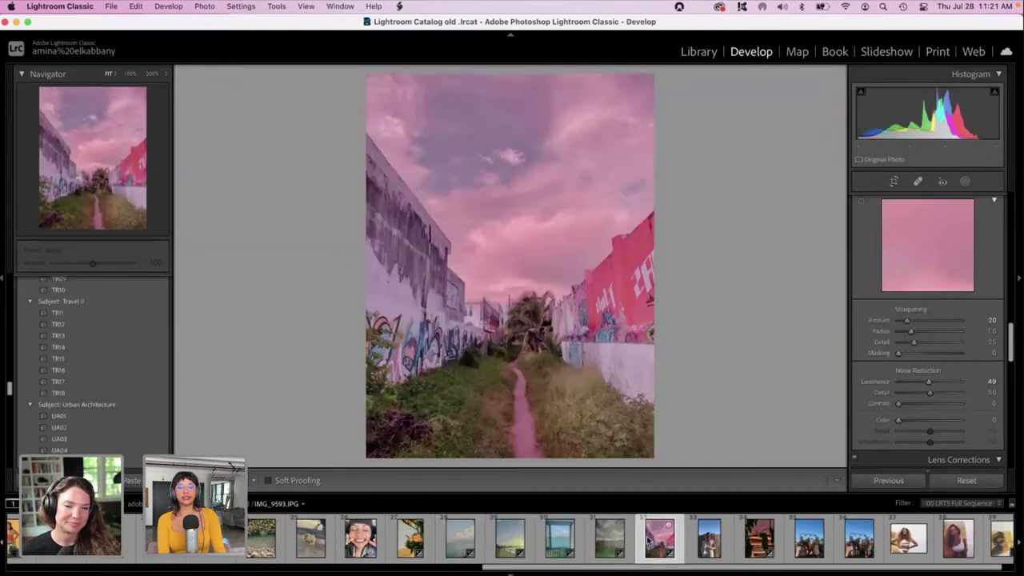
click(505, 539)
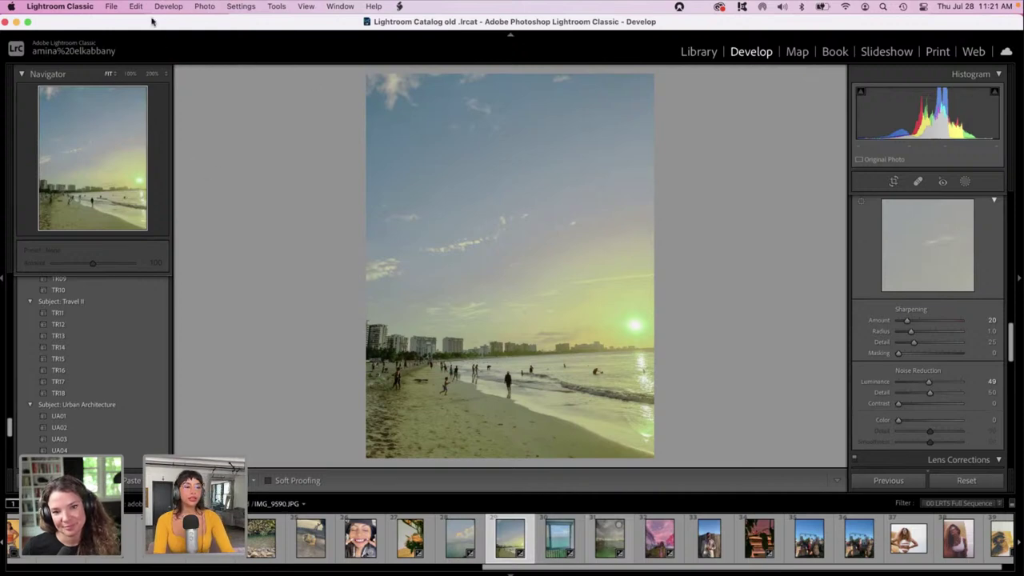
Browse the Photo menu without choosing a command, then bring up the Presets panel's add-preset options.
click(204, 7)
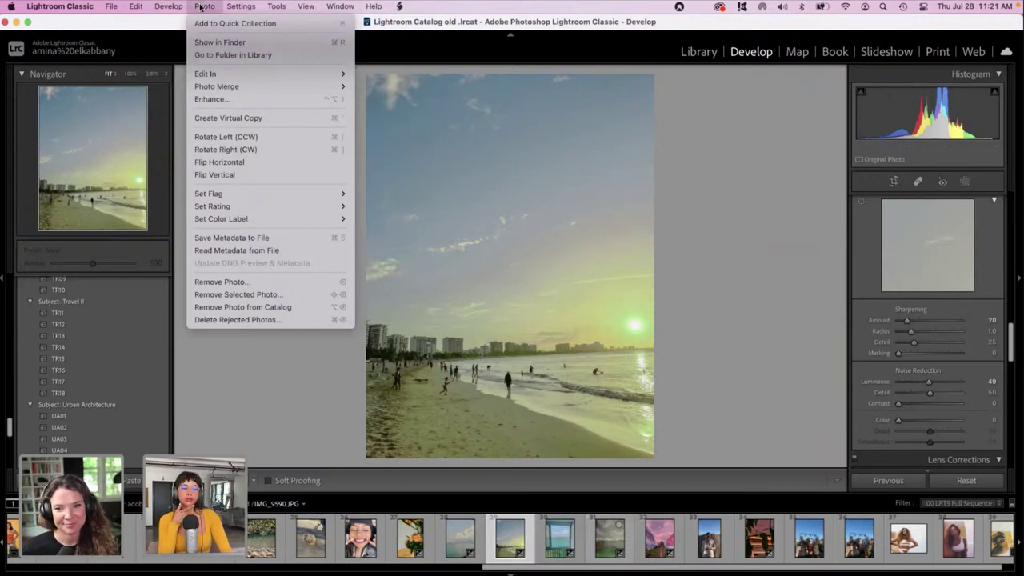
click(287, 385)
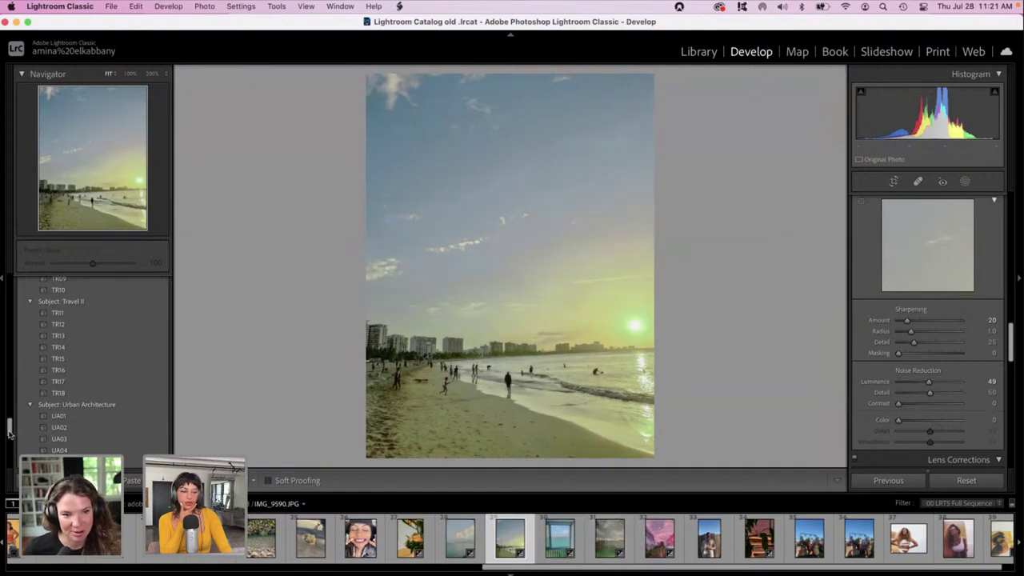
drag(9, 432, 11, 284)
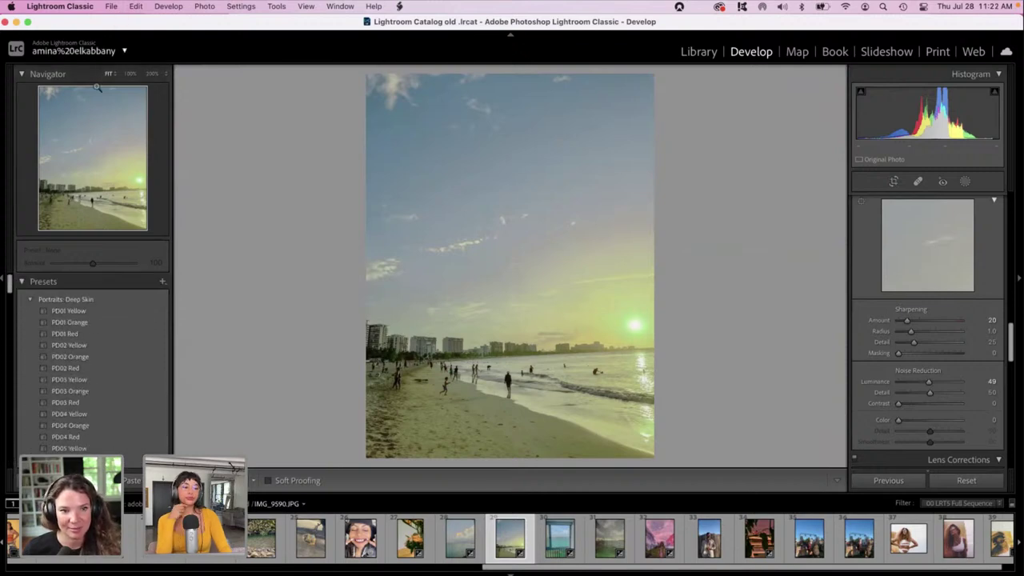
drag(10, 292, 10, 321)
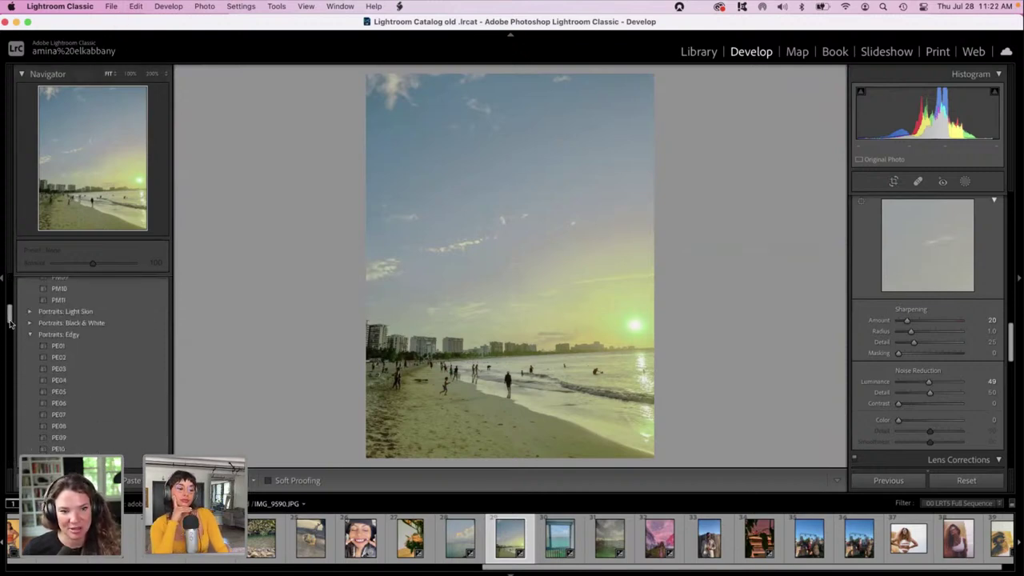
scroll(142, 282, up, 5)
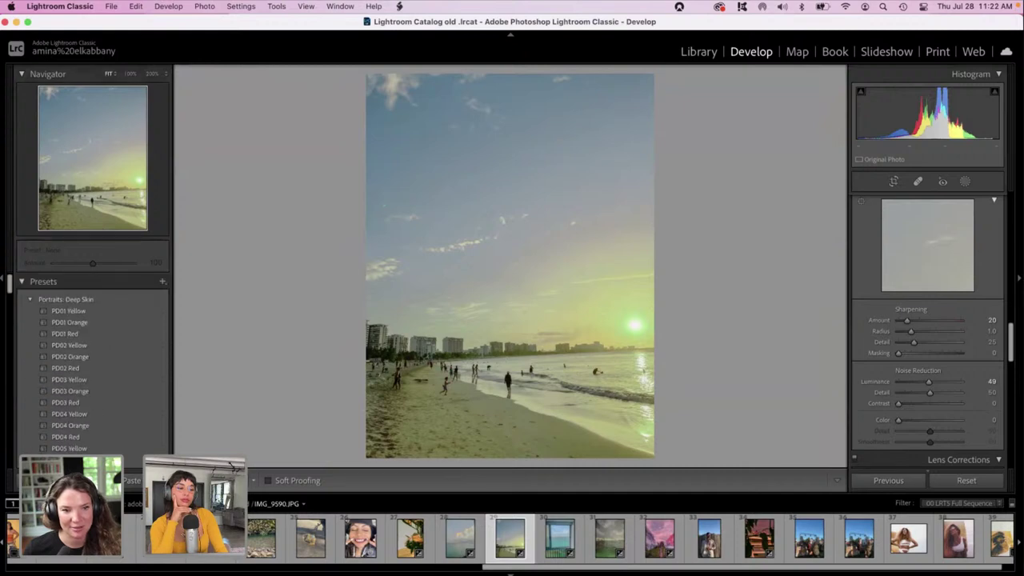
click(162, 281)
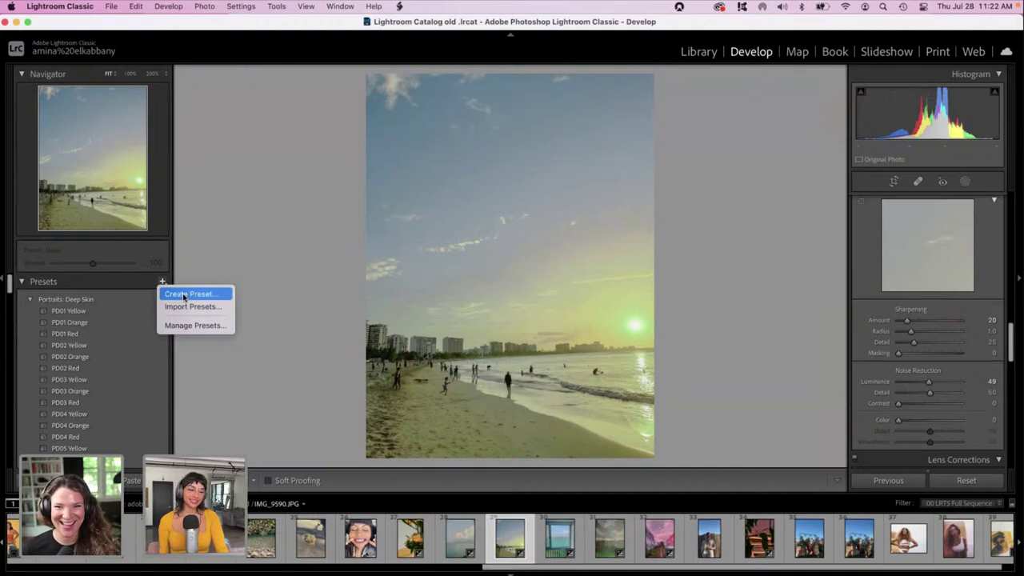
Create a develop preset named 'strawberry fields' in the User Presets group.
click(182, 295)
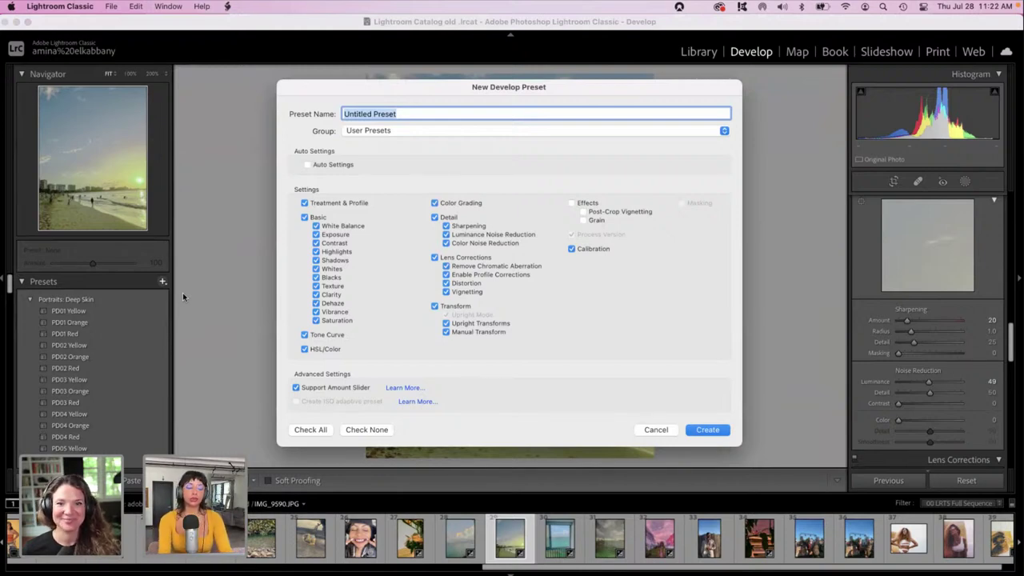
text(strqzberr)
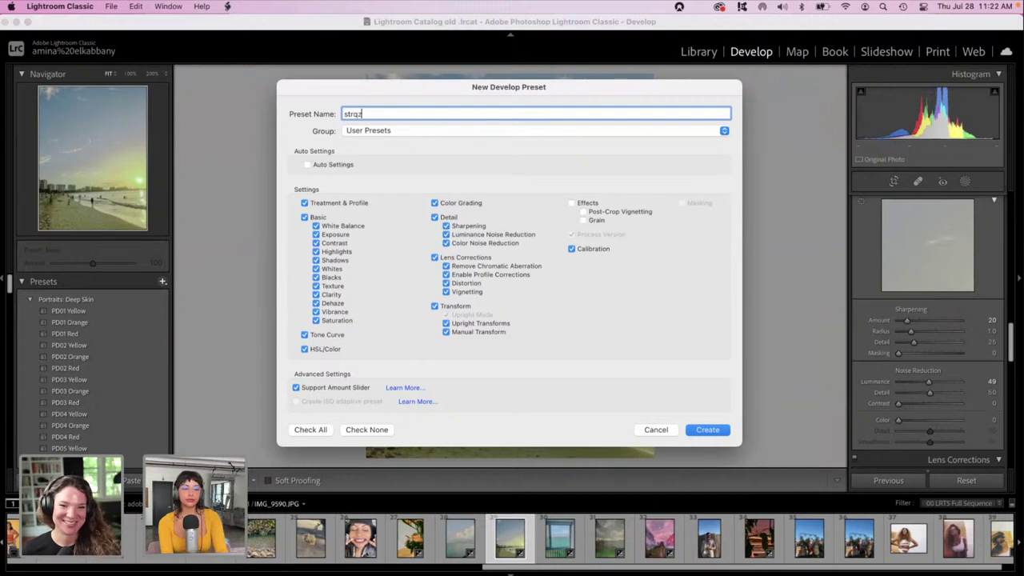
key(BackSpace)
key(BackSpace)
key(BackSpace)
key(BackSpace)
key(BackSpace)
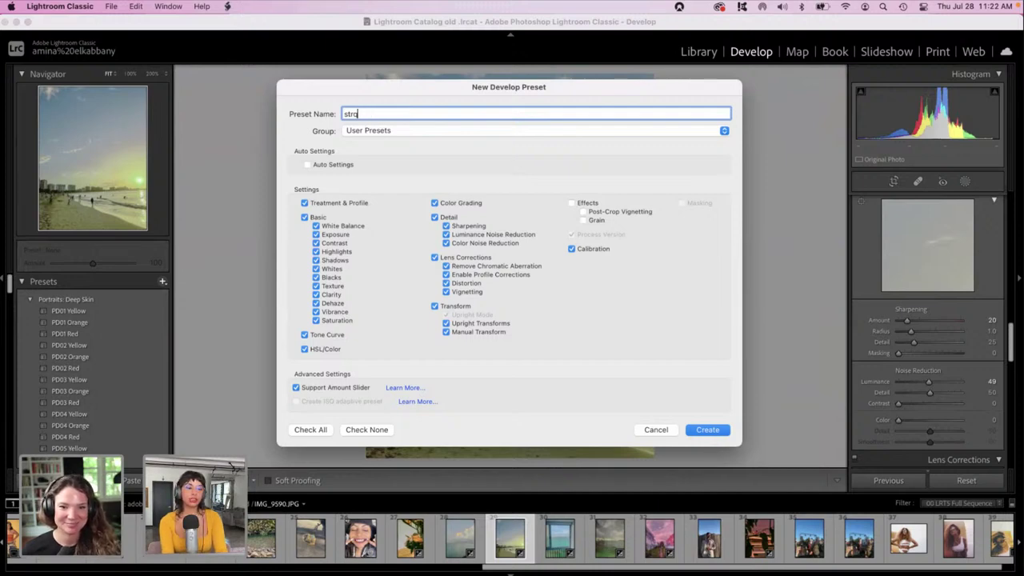
key(BackSpace)
text(a)
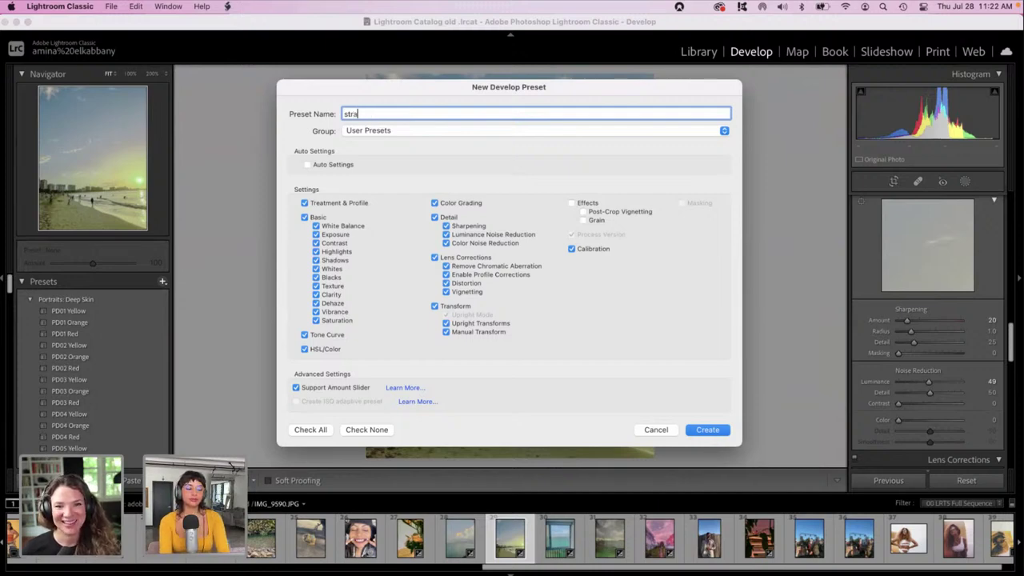
text(wbe)
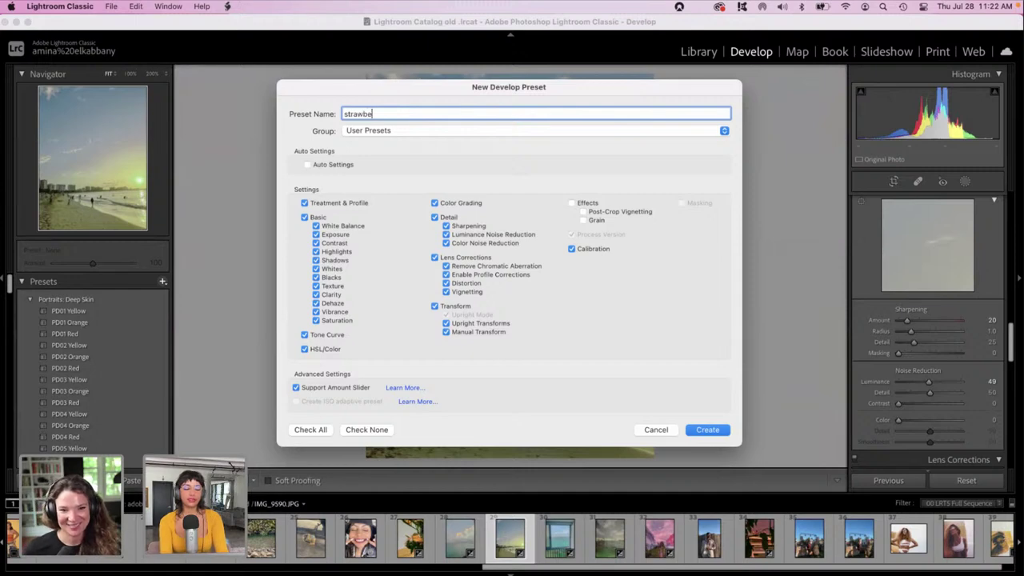
text(rry fields)
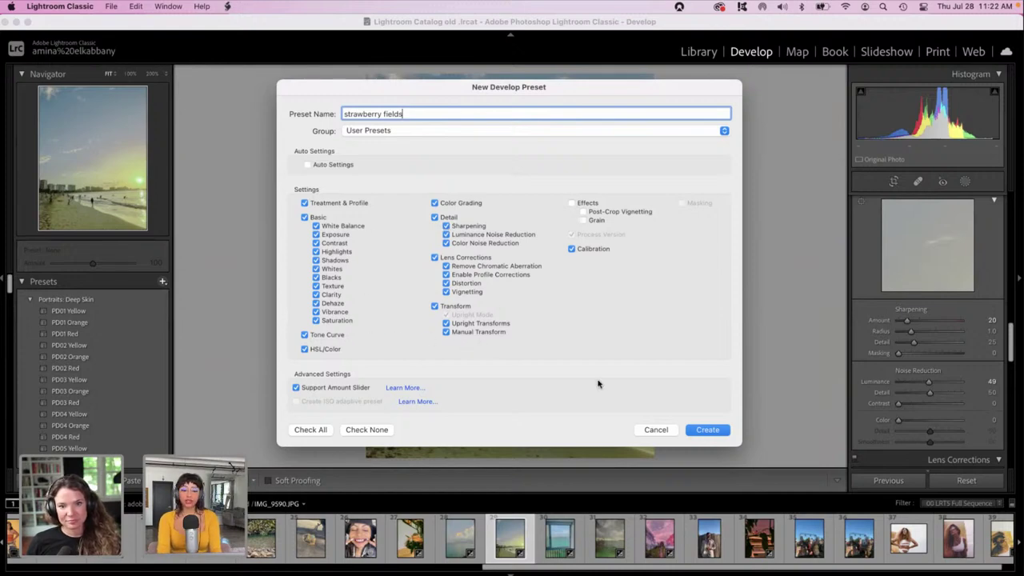
click(702, 430)
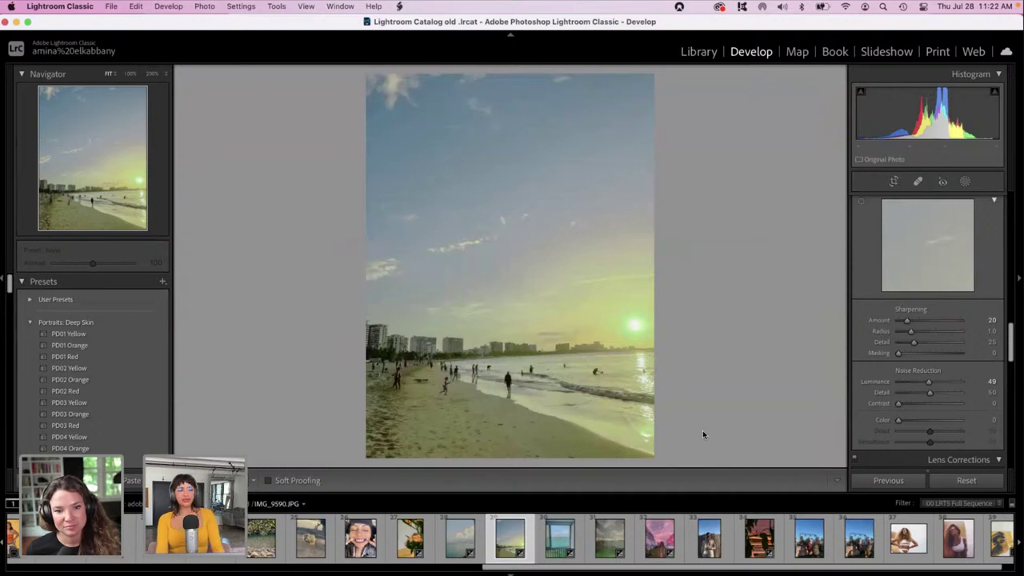
Apply the strawberry fields preset to the beach photo and export it to the adobelivepart2 folder.
click(31, 300)
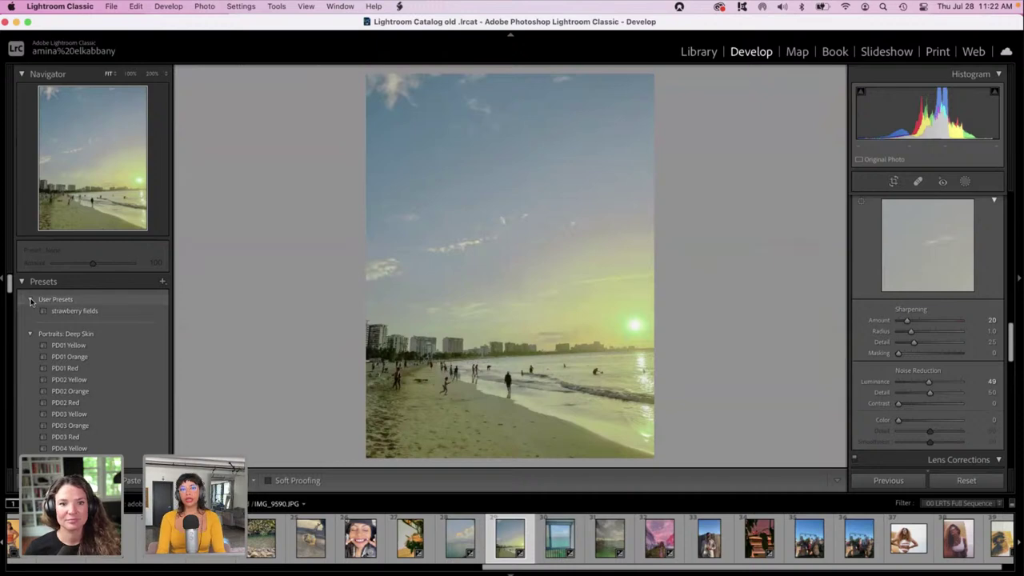
click(74, 310)
right_click(75, 312)
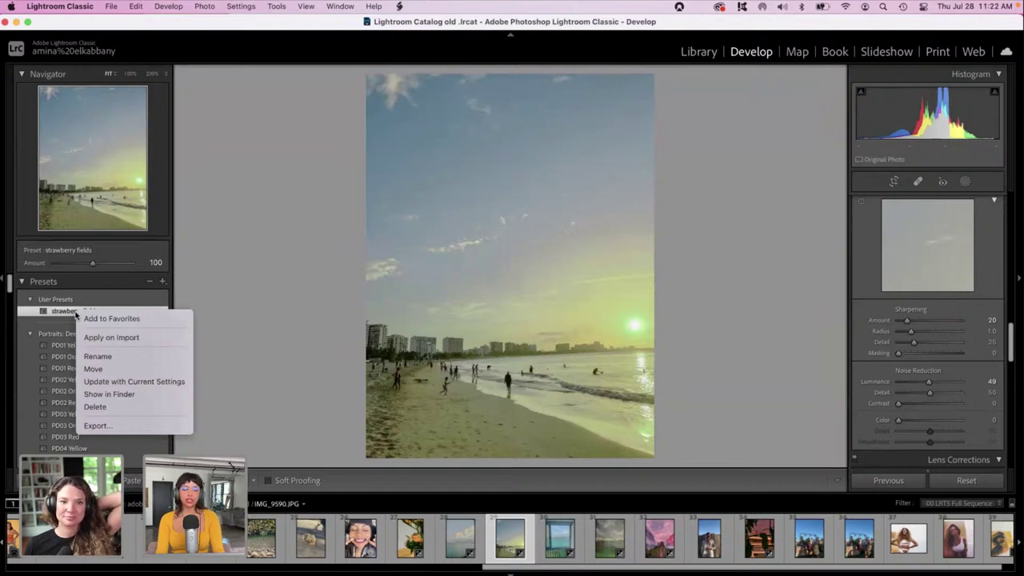
click(102, 426)
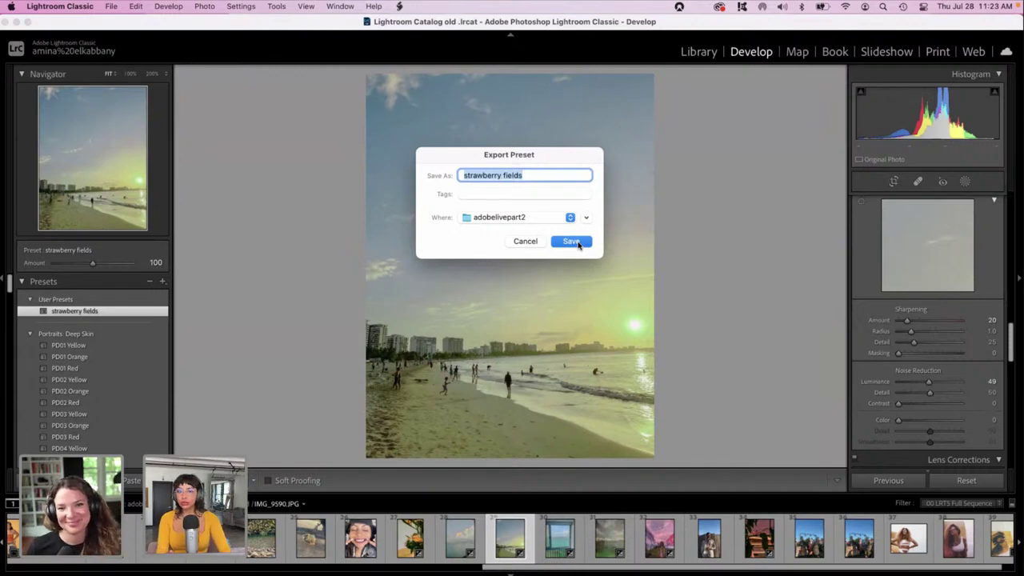
click(576, 241)
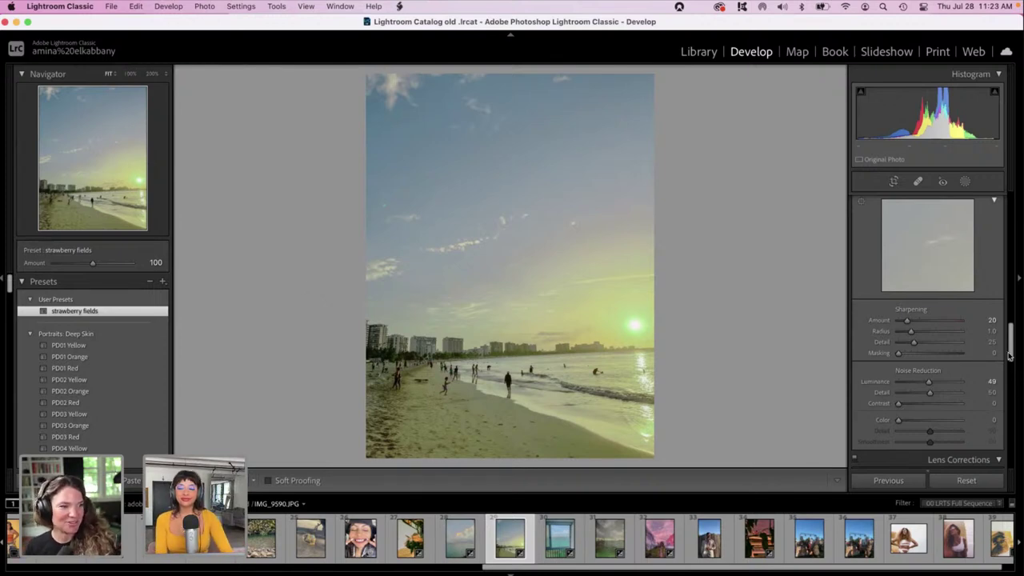
Add a Select Sky mask to the beach photo and tint it a pink-orange red.
drag(1011, 355, 1009, 216)
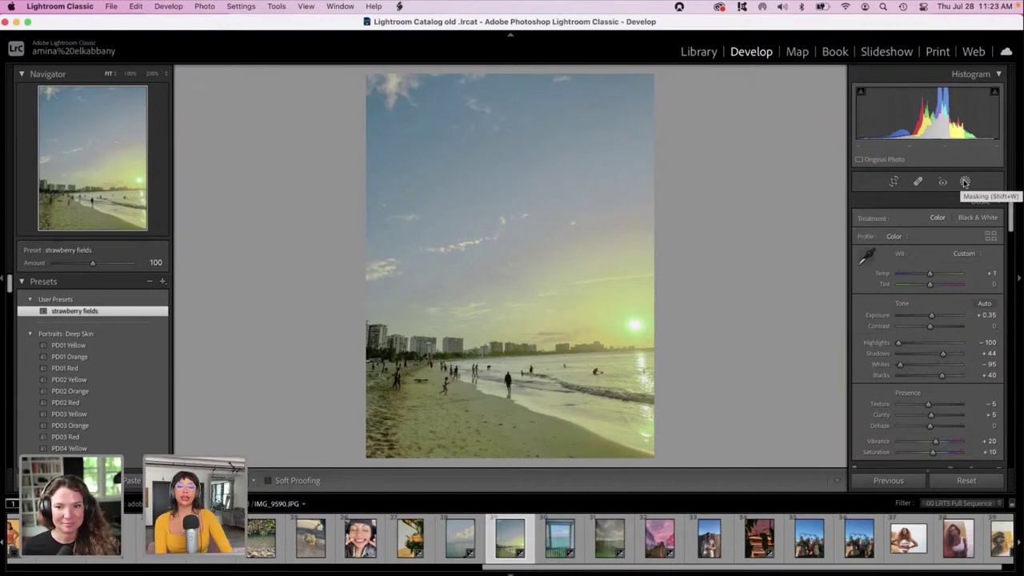
click(965, 182)
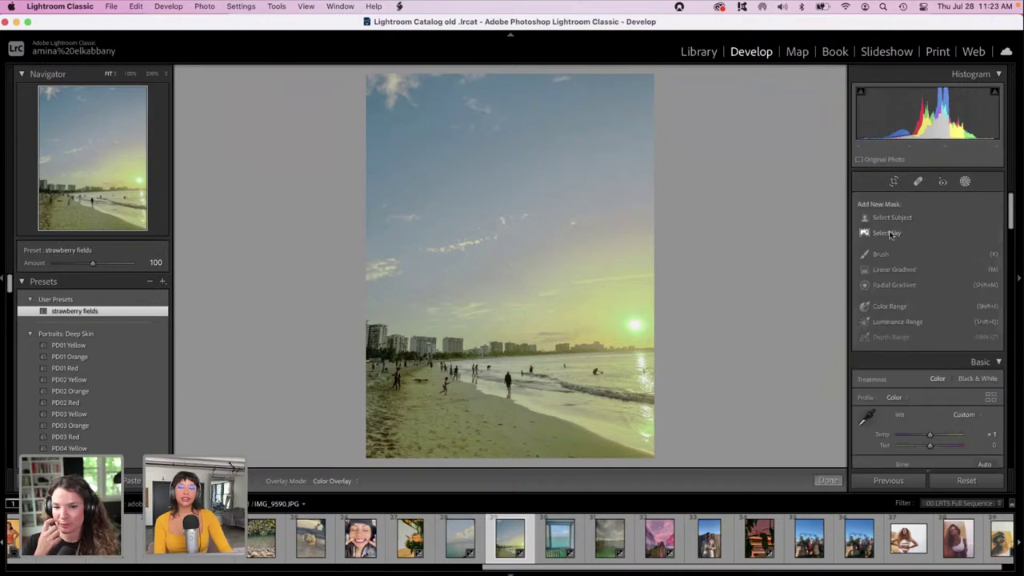
click(890, 231)
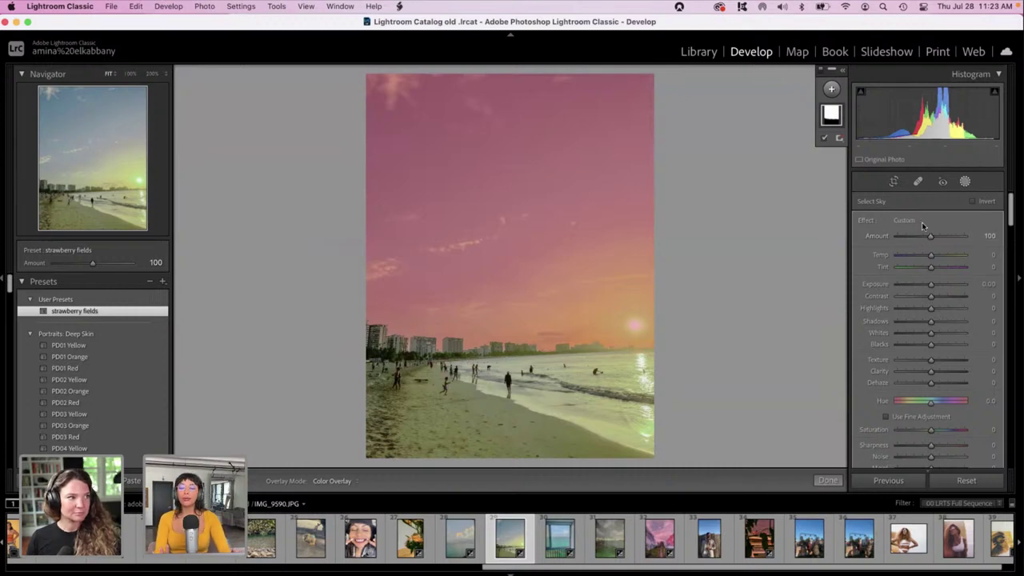
scroll(928, 320, down, 3)
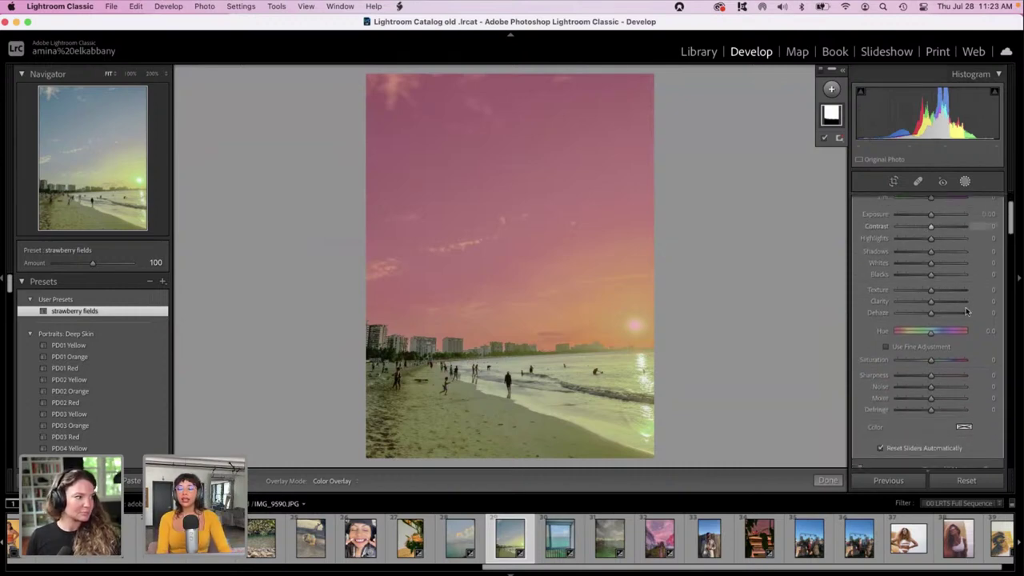
click(964, 430)
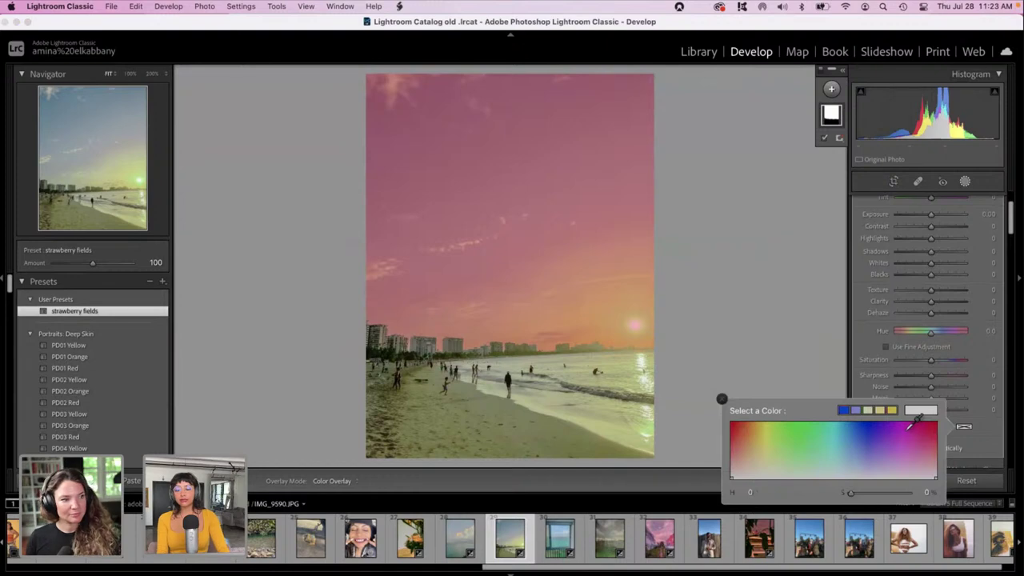
click(904, 423)
drag(918, 416, 963, 416)
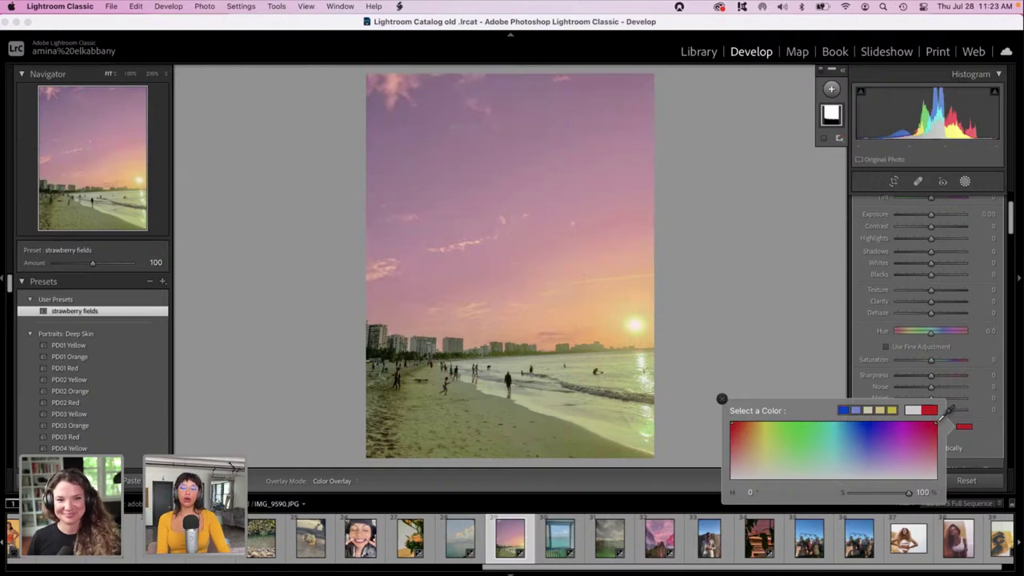
click(863, 334)
Zoom in to inspect the sky mask on the beach, zoom back out, and finish mask editing.
scroll(863, 334, up, 2)
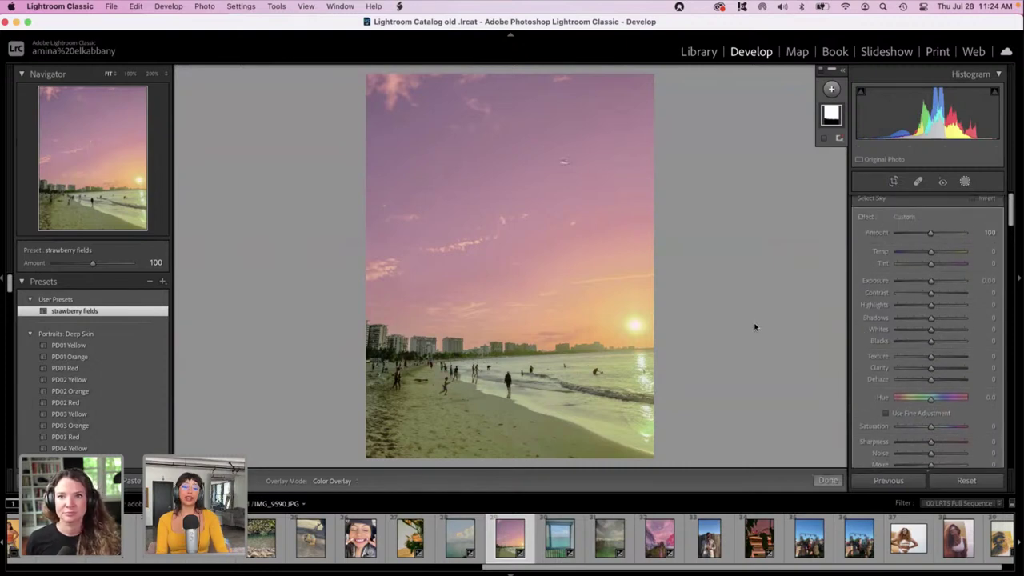
click(540, 356)
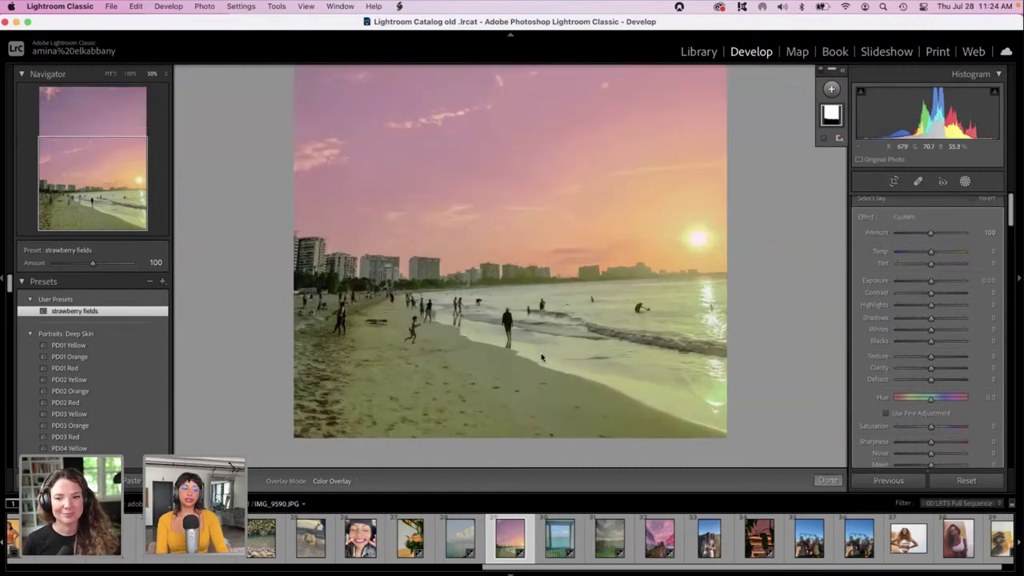
key(super+equal)
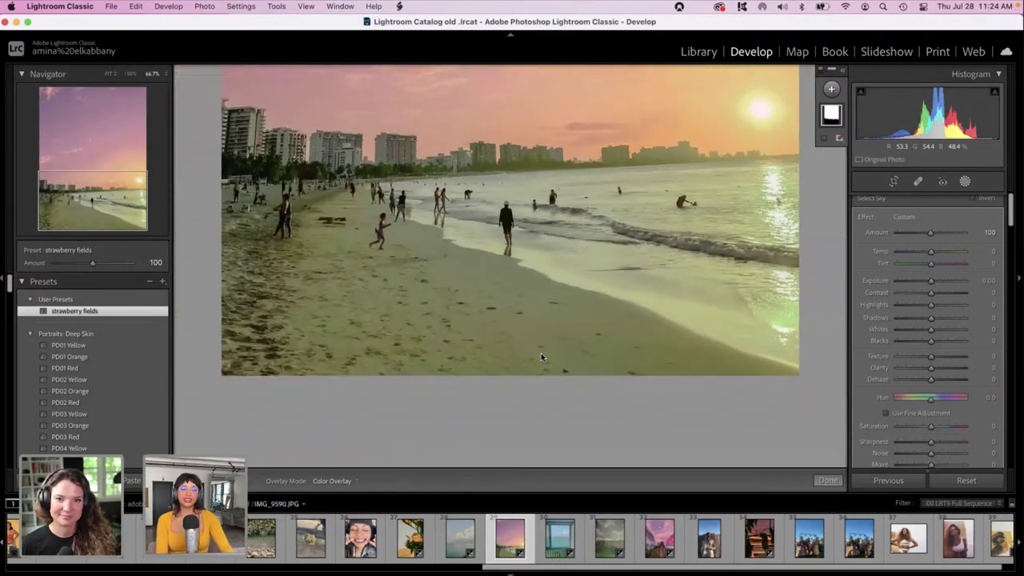
scroll(540, 358, up, 3)
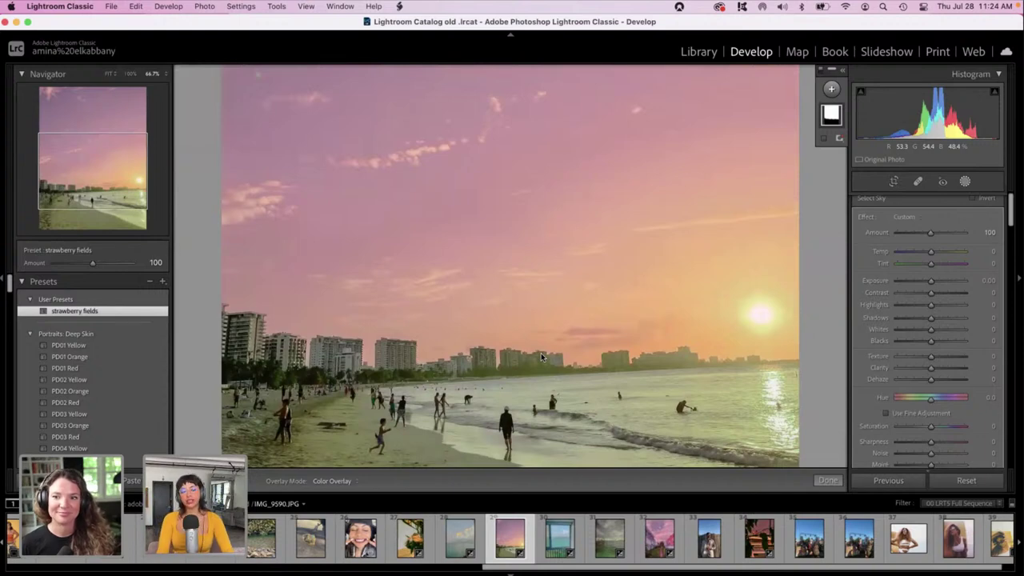
scroll(541, 357, up, 2)
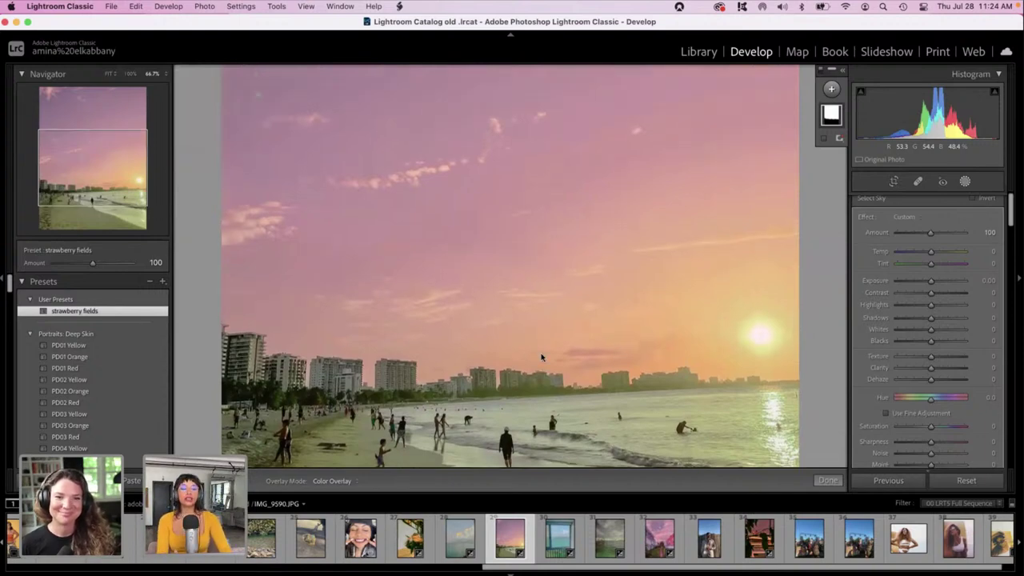
key(super+minus)
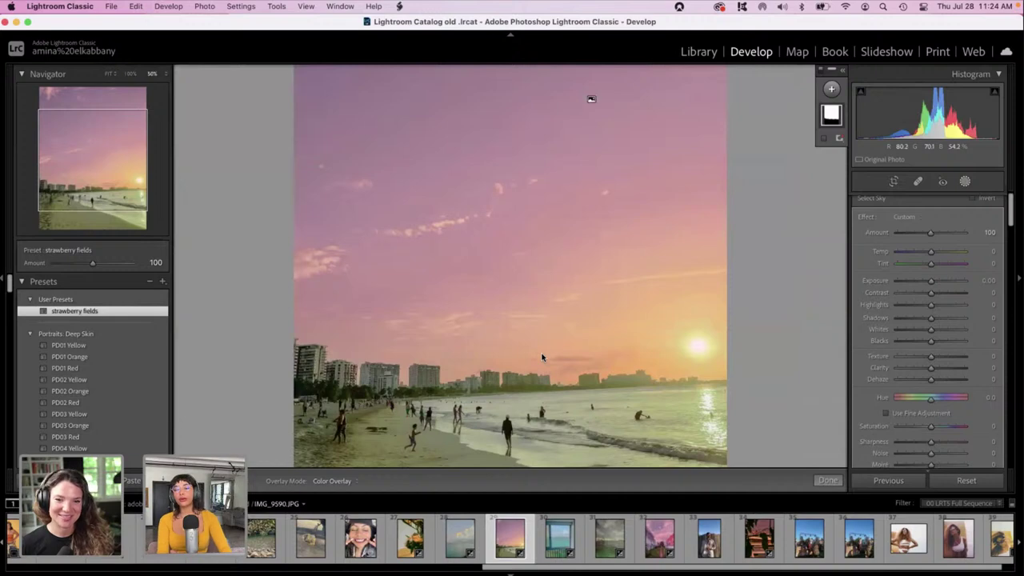
scroll(541, 358, down, 2)
scroll(542, 358, down, 2)
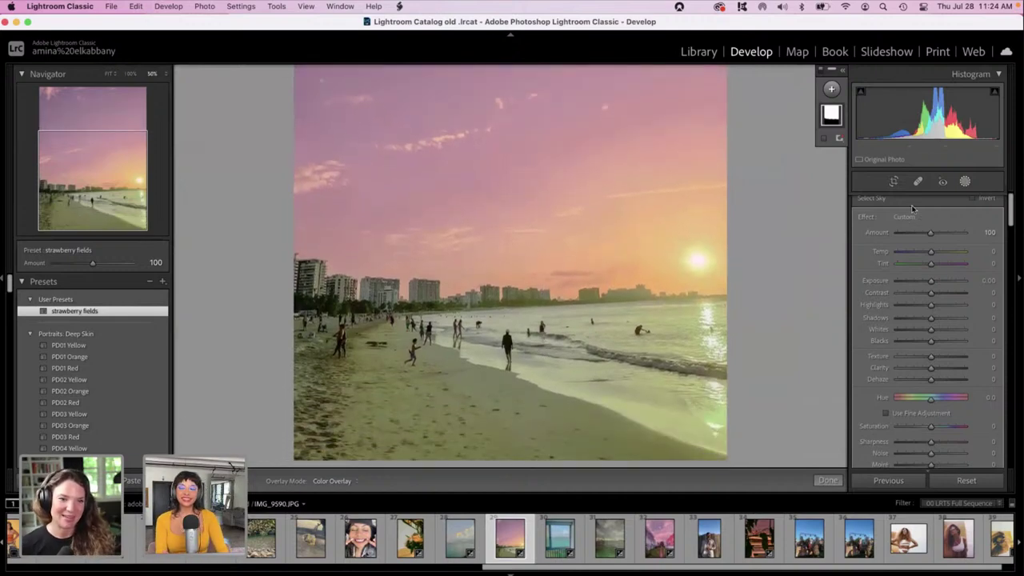
click(965, 183)
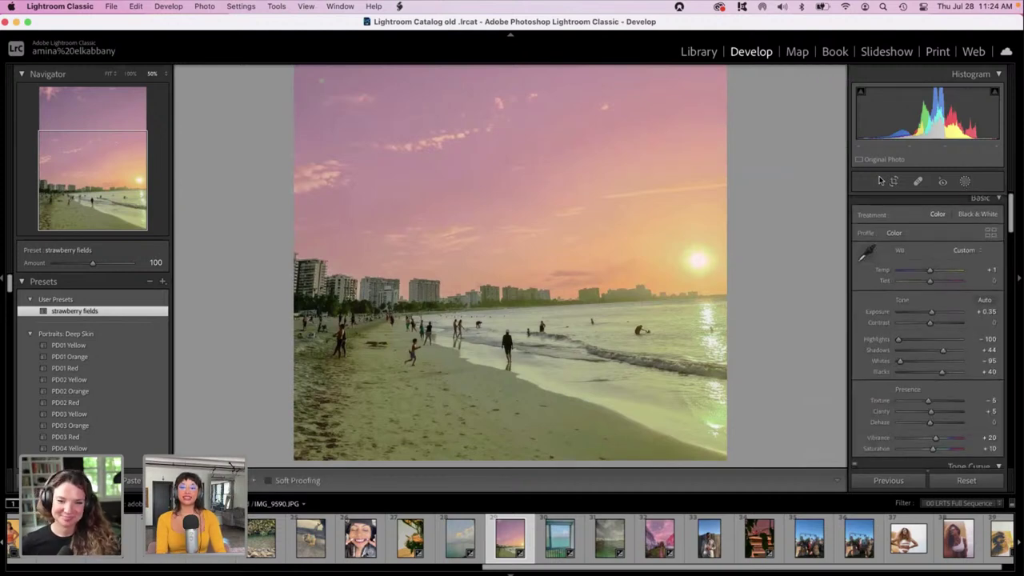
Crop the beach photo to a 1 x 1 square, shifting the framing toward the beach.
click(893, 182)
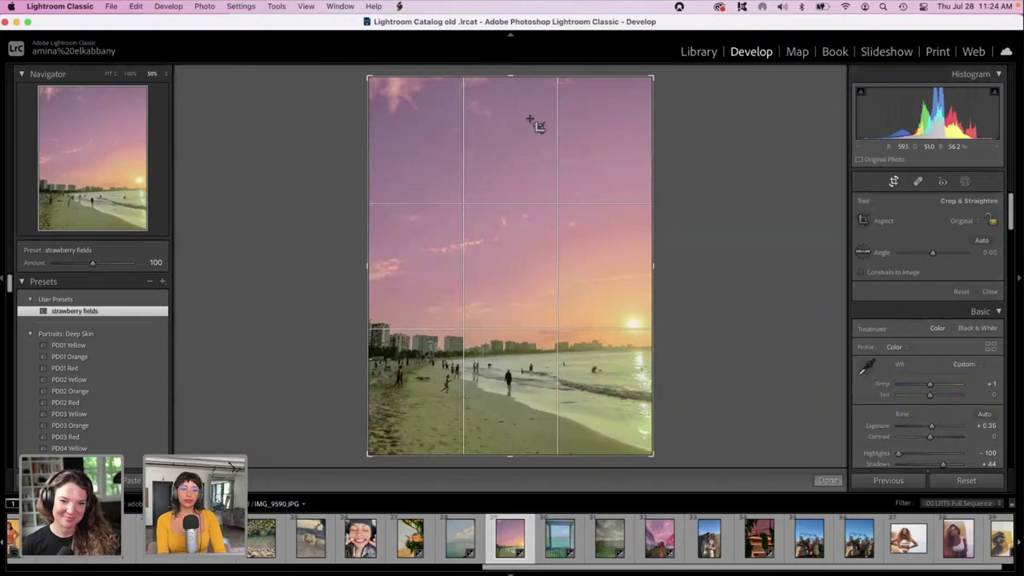
click(959, 223)
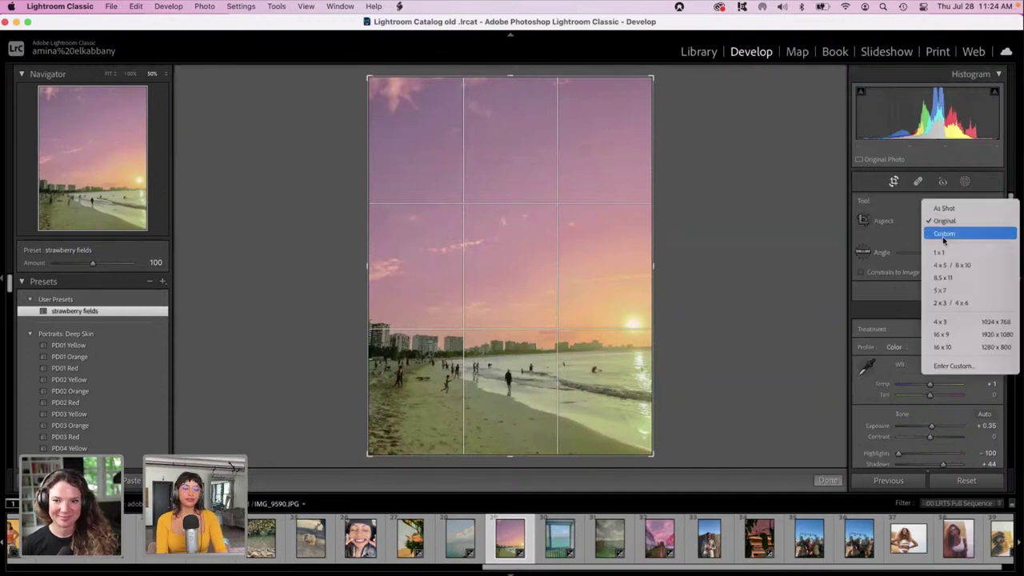
click(940, 252)
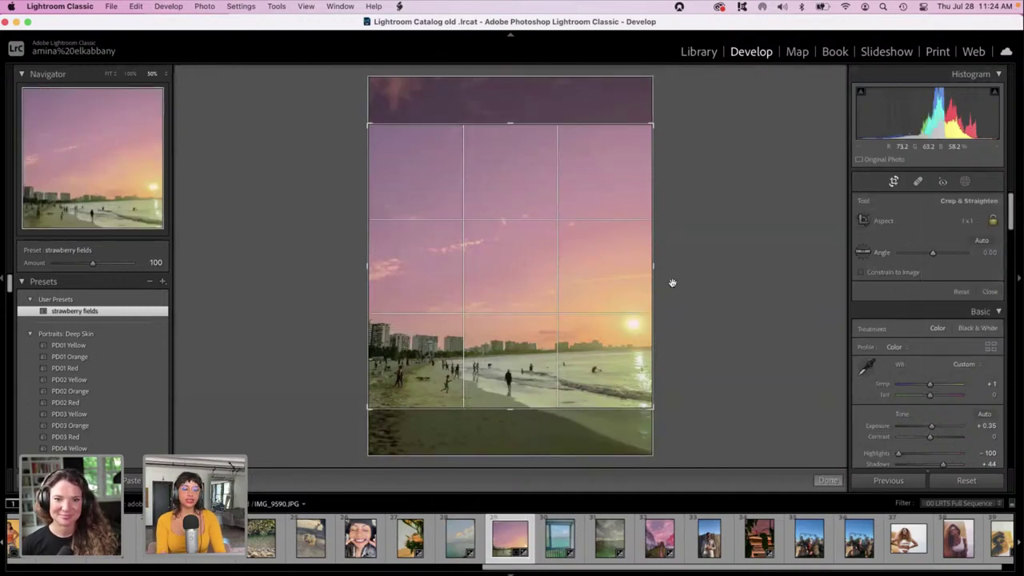
drag(471, 252, 460, 203)
key(Escape)
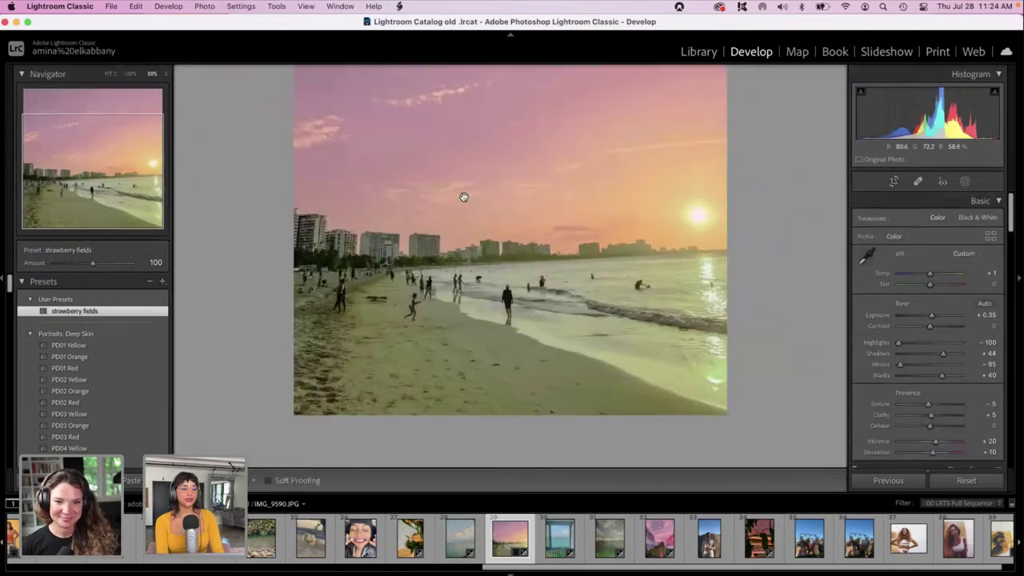